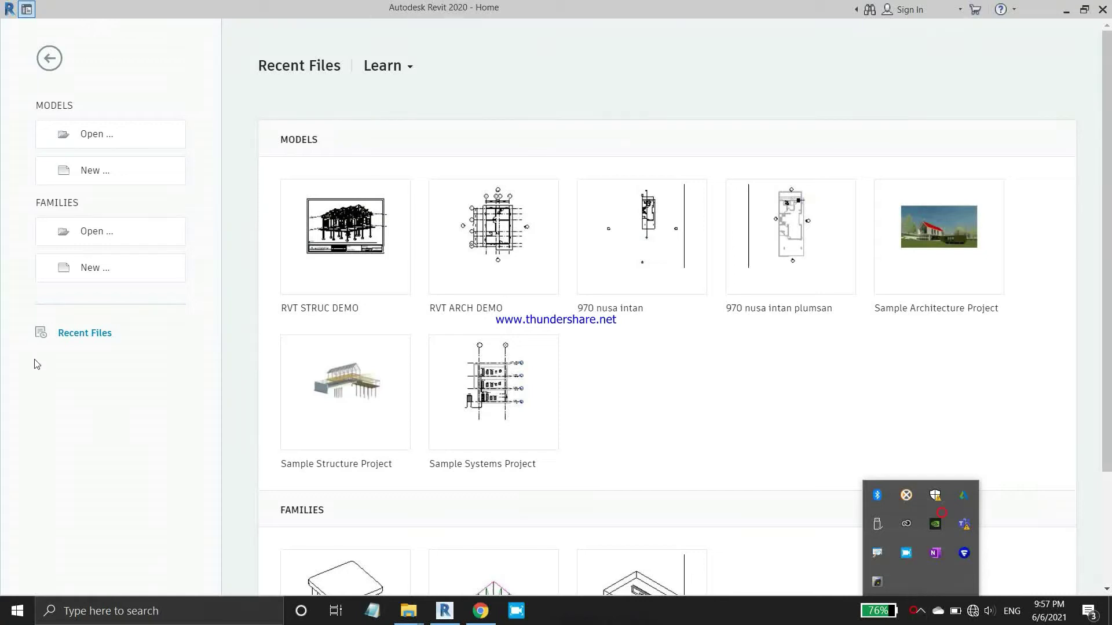
Create a new project from the Malaysia Structural Analysis-DefaultMetric.rte template.
click(109, 435)
click(126, 172)
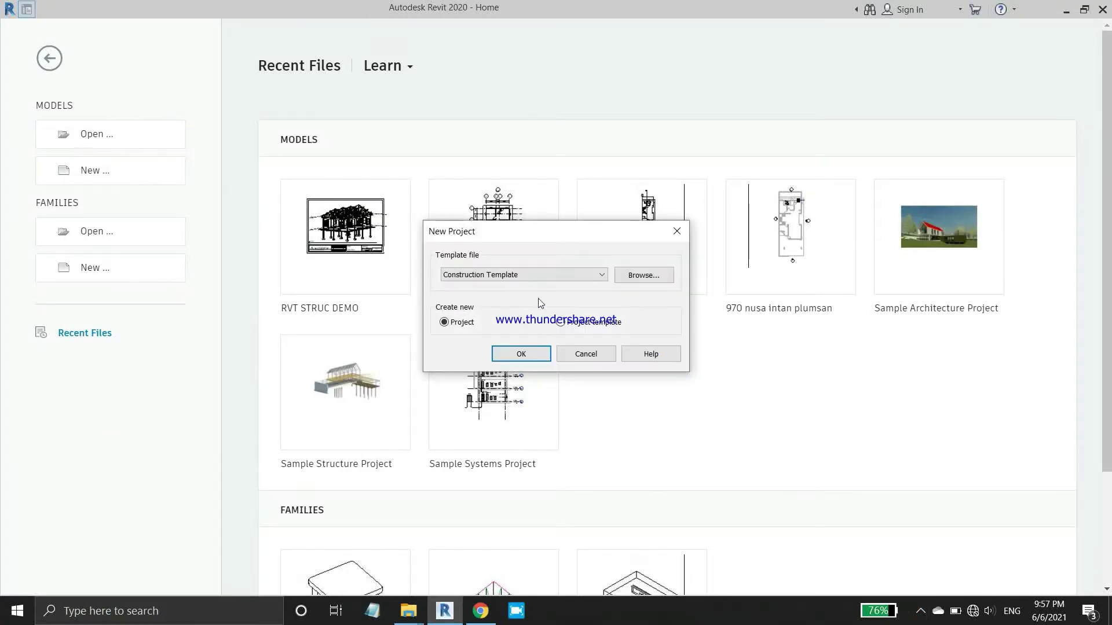
click(597, 276)
click(633, 281)
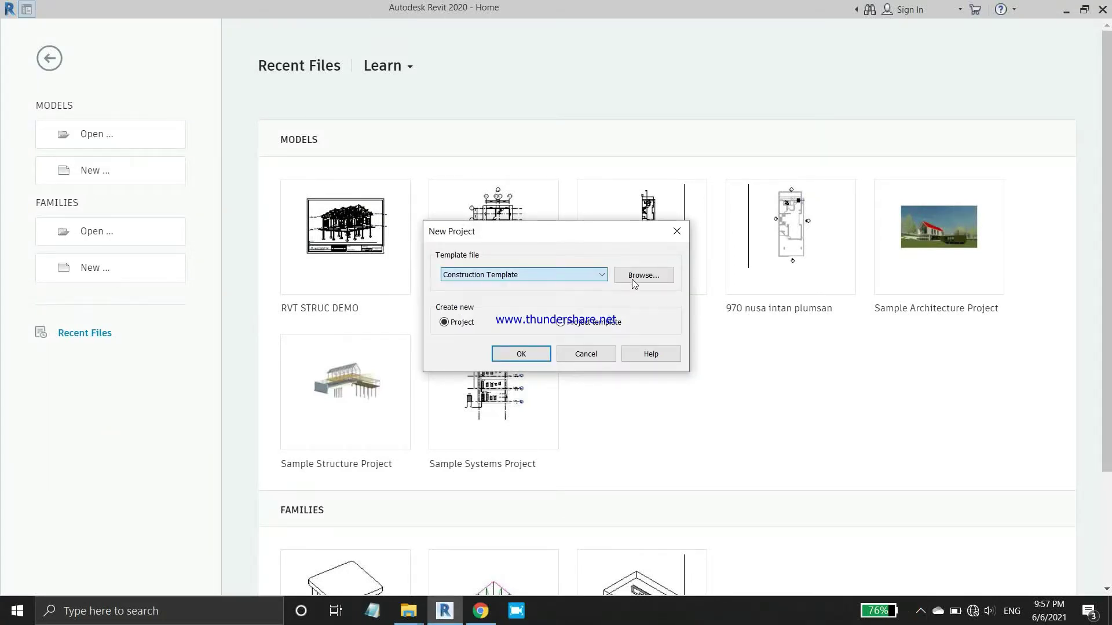
click(473, 160)
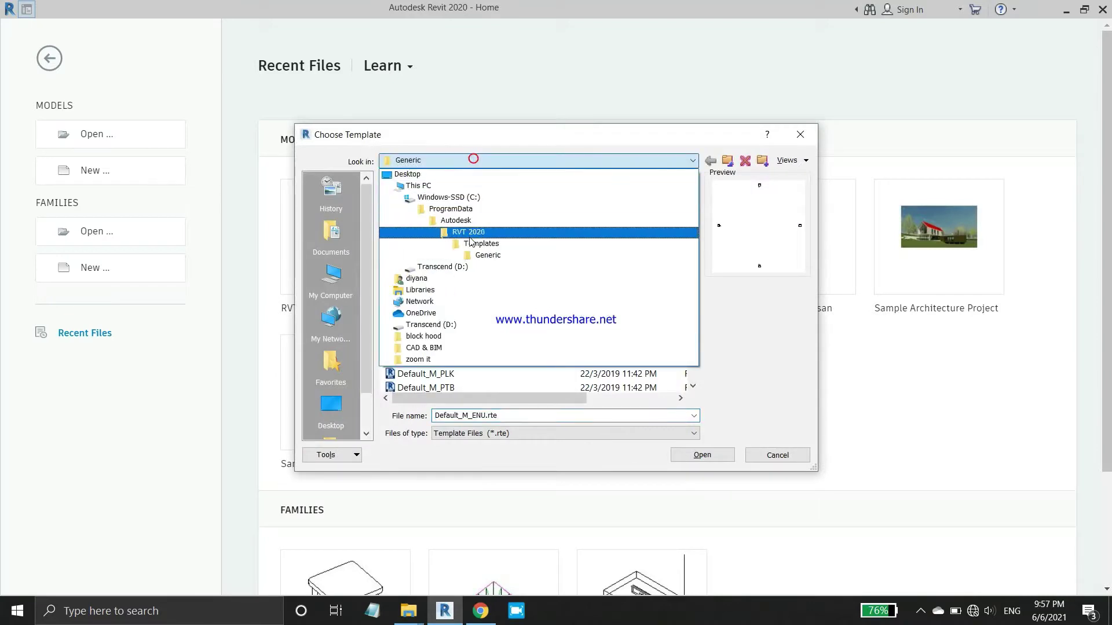
click(471, 243)
double_click(420, 209)
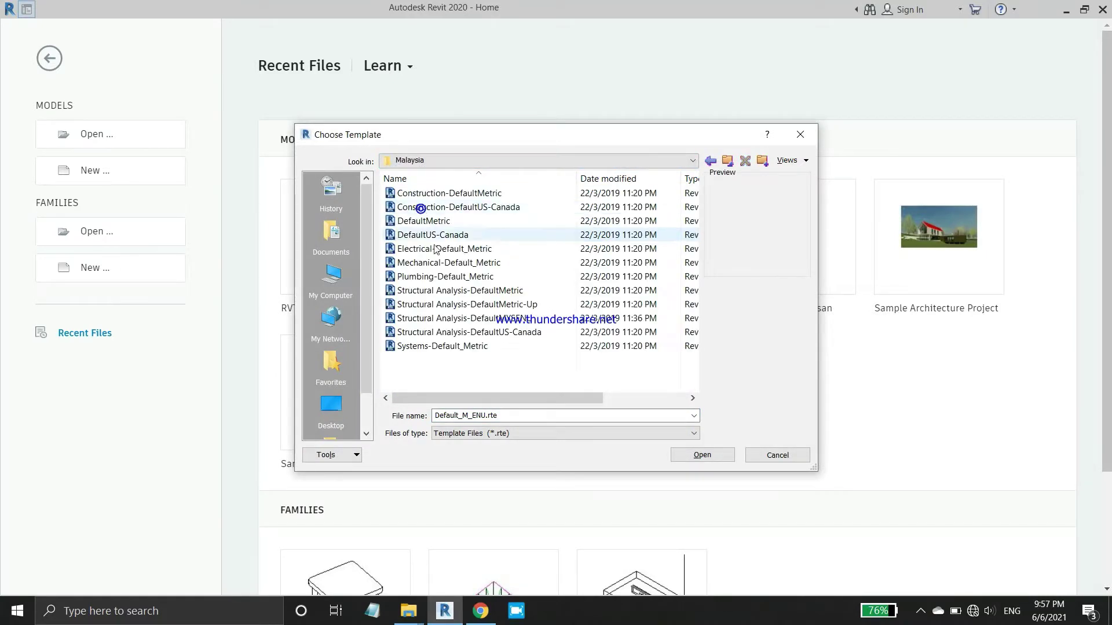
click(474, 290)
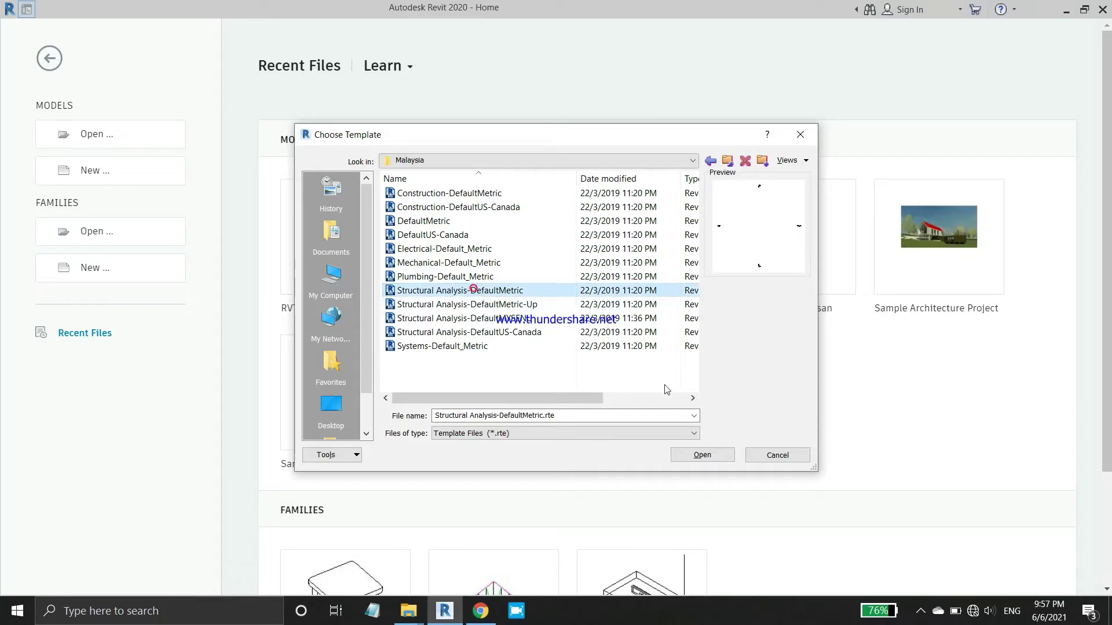
click(692, 459)
click(524, 355)
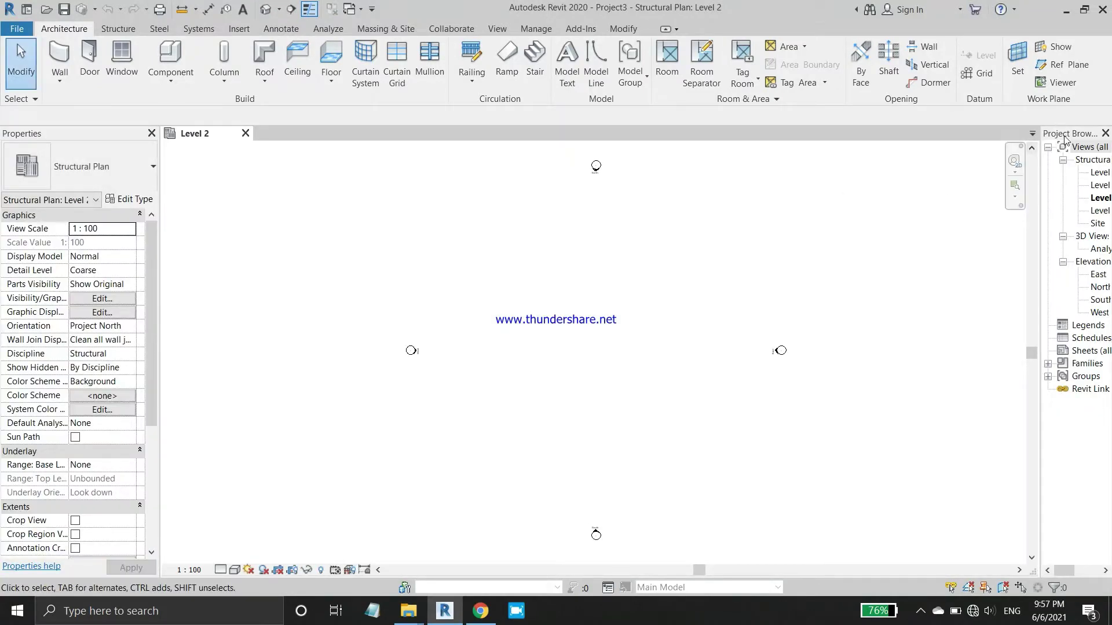
Widen the Project Browser, preview the Site plan, then close it and show the Insert tools.
drag(1040, 151, 976, 174)
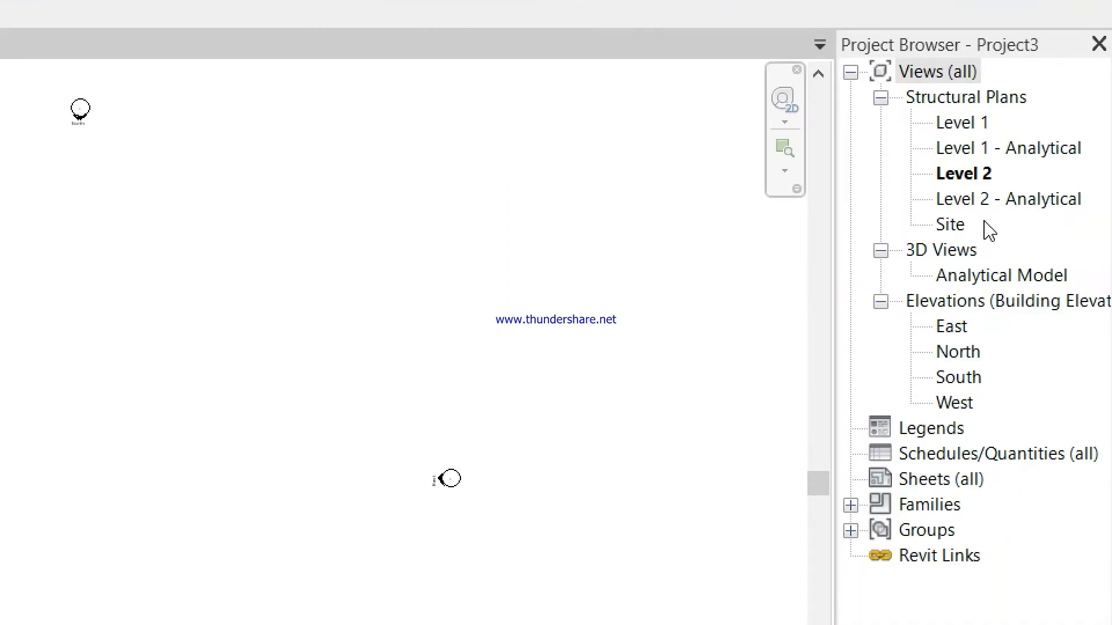
double_click(1035, 226)
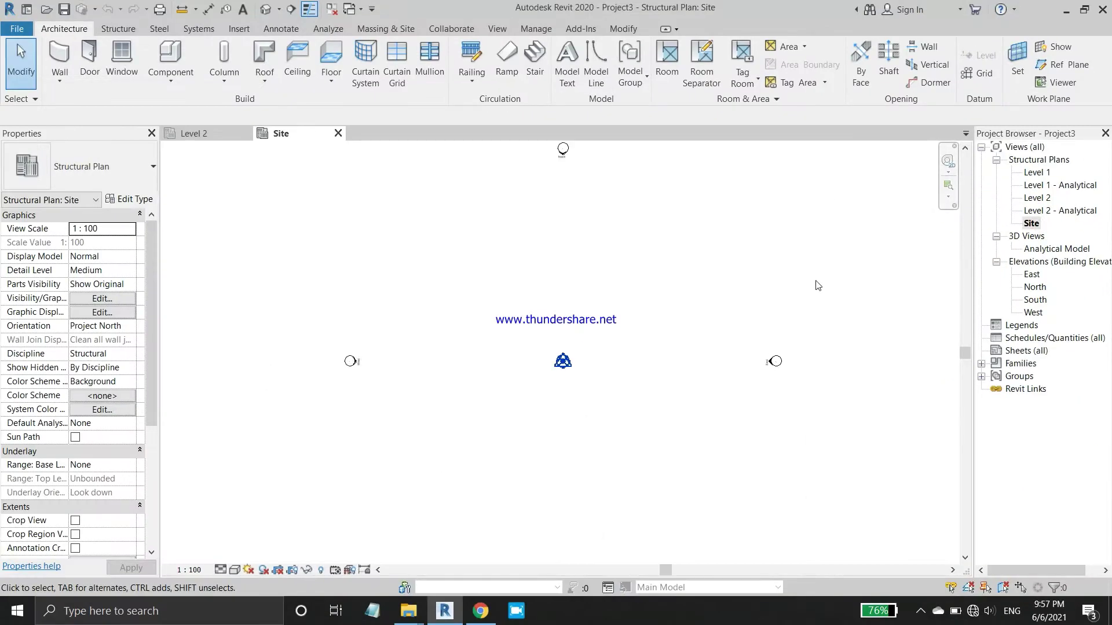
scroll(817, 286, up, 1)
middle_drag(589, 308, 596, 379)
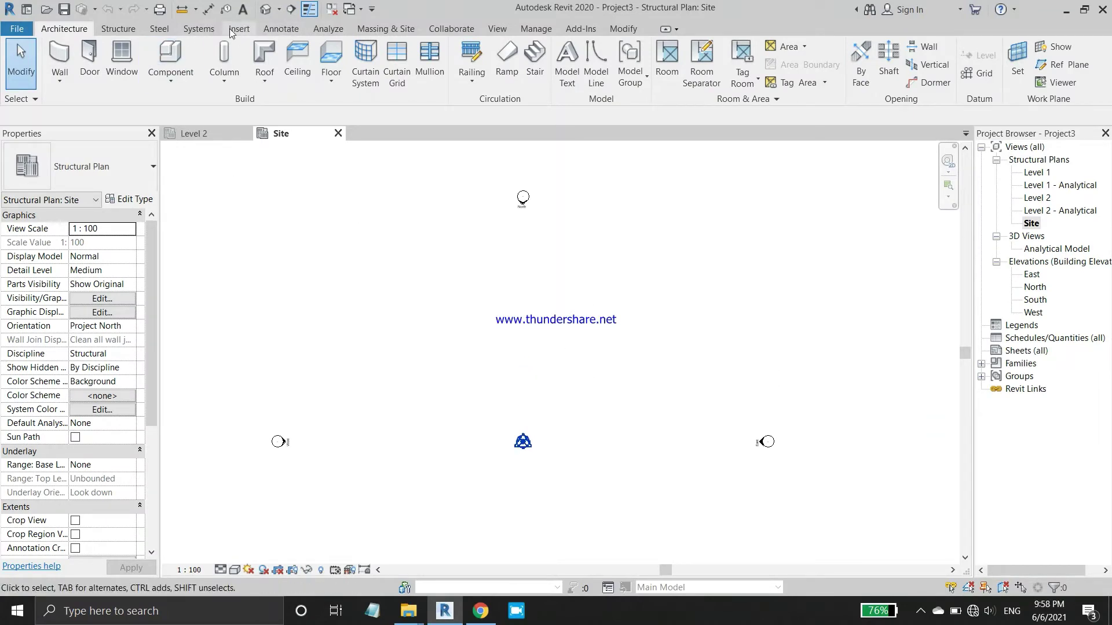
key(ctrl+F4)
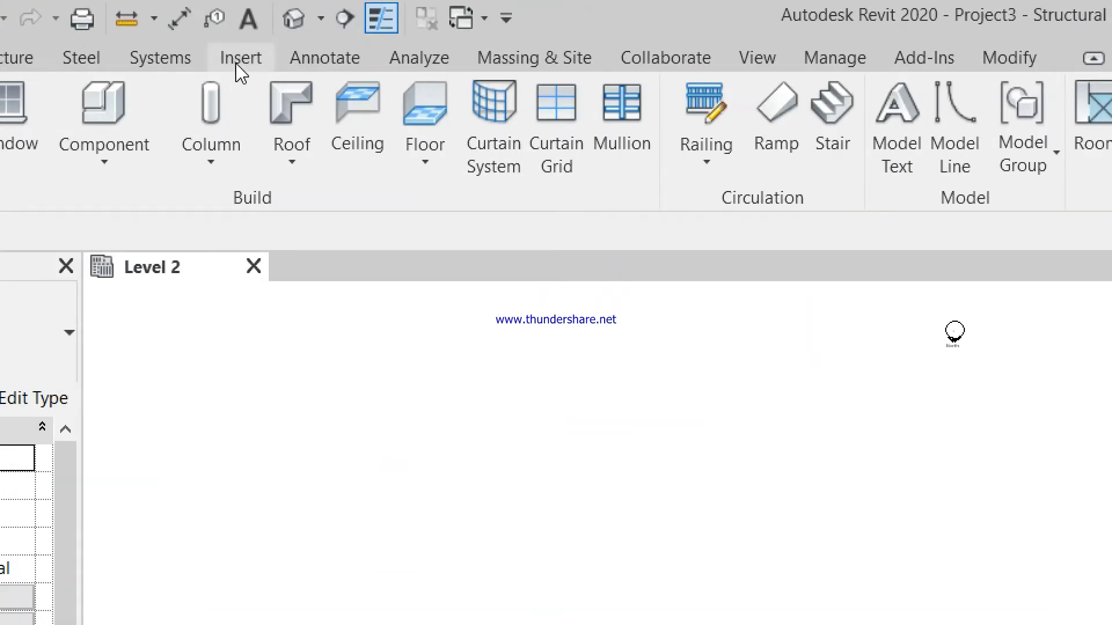
click(239, 28)
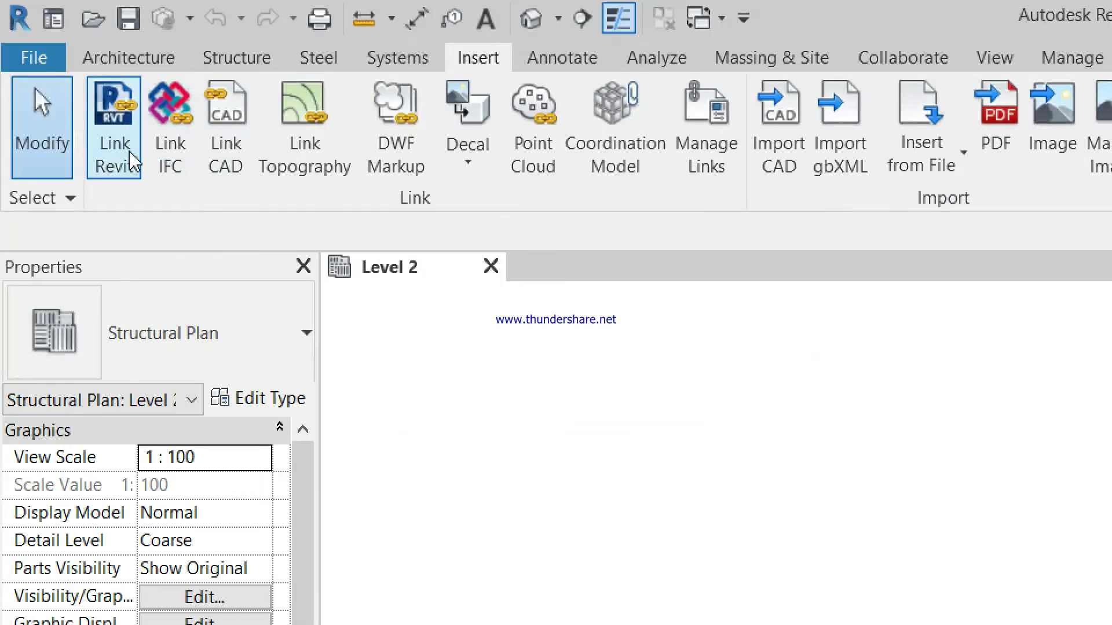
click(130, 154)
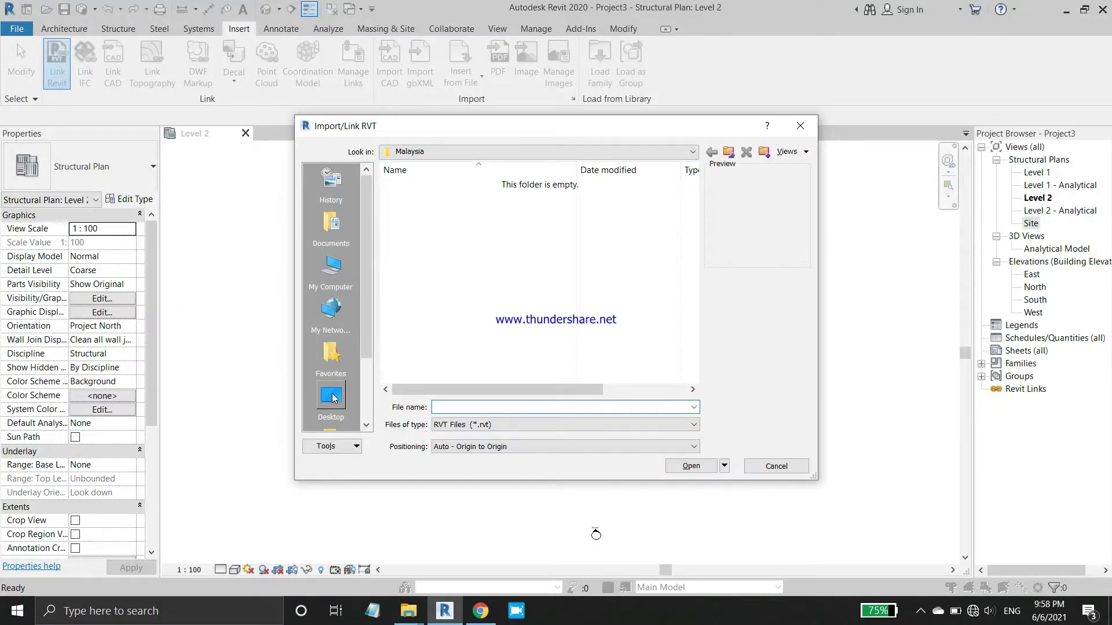
click(335, 286)
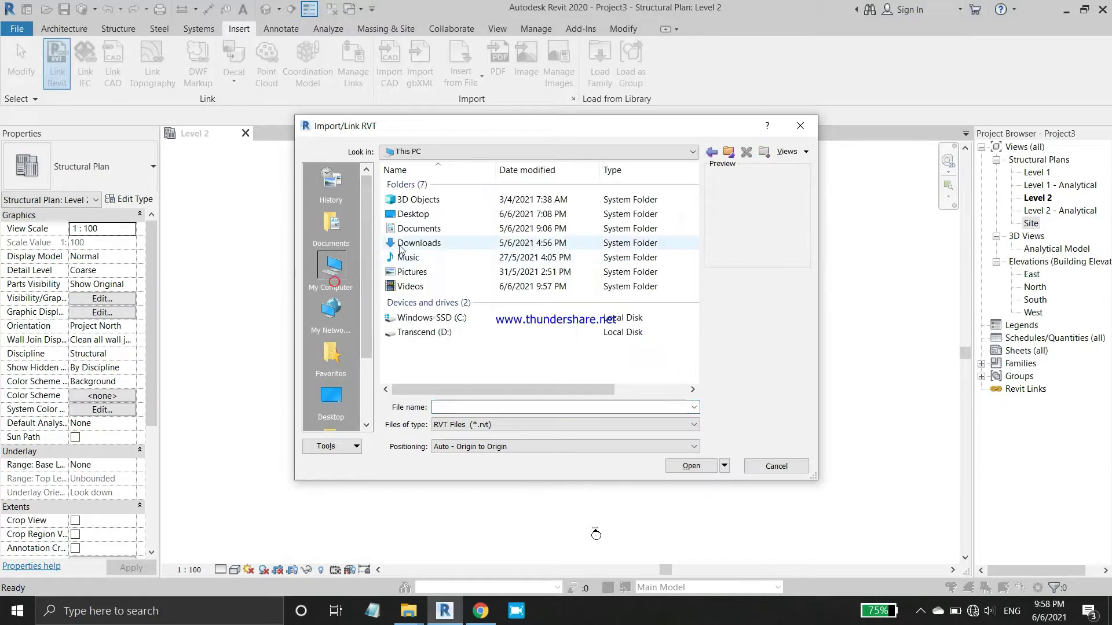
double_click(411, 286)
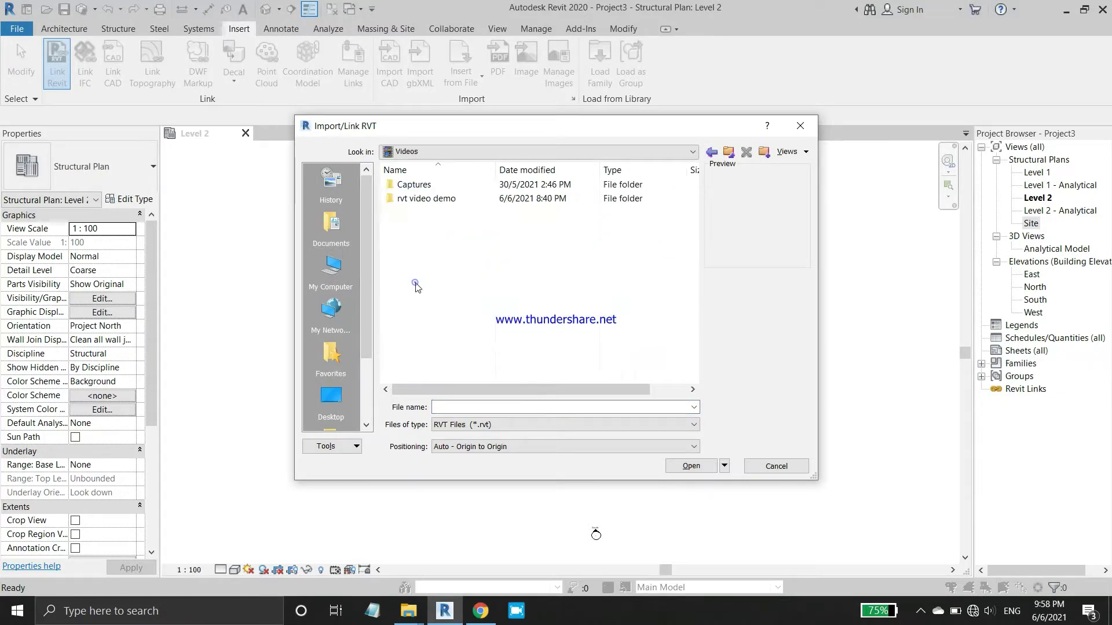
double_click(451, 200)
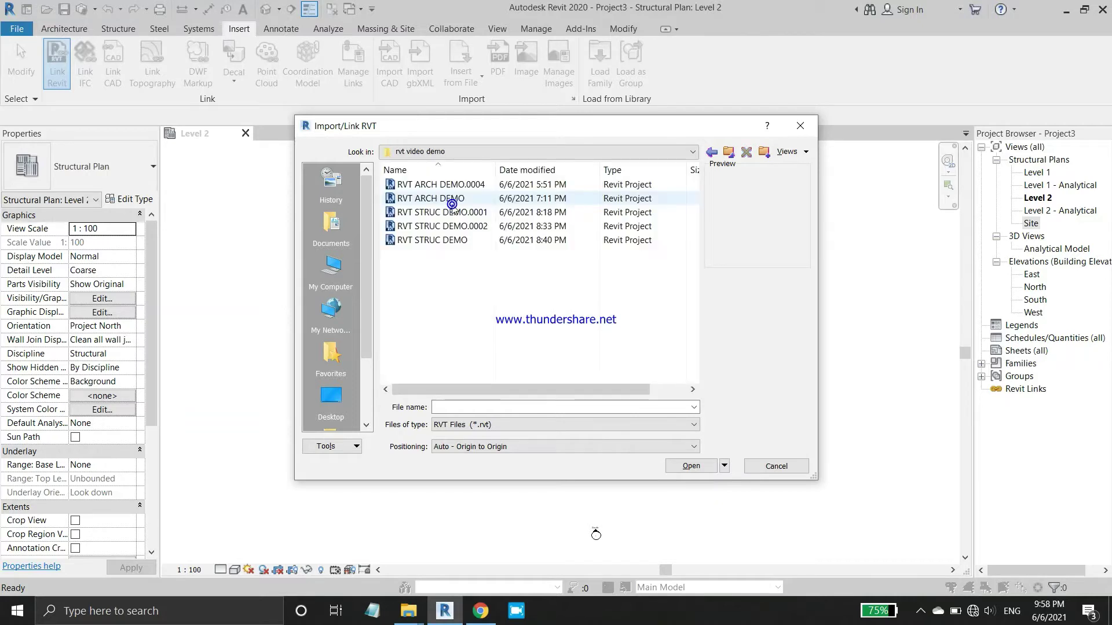
click(463, 200)
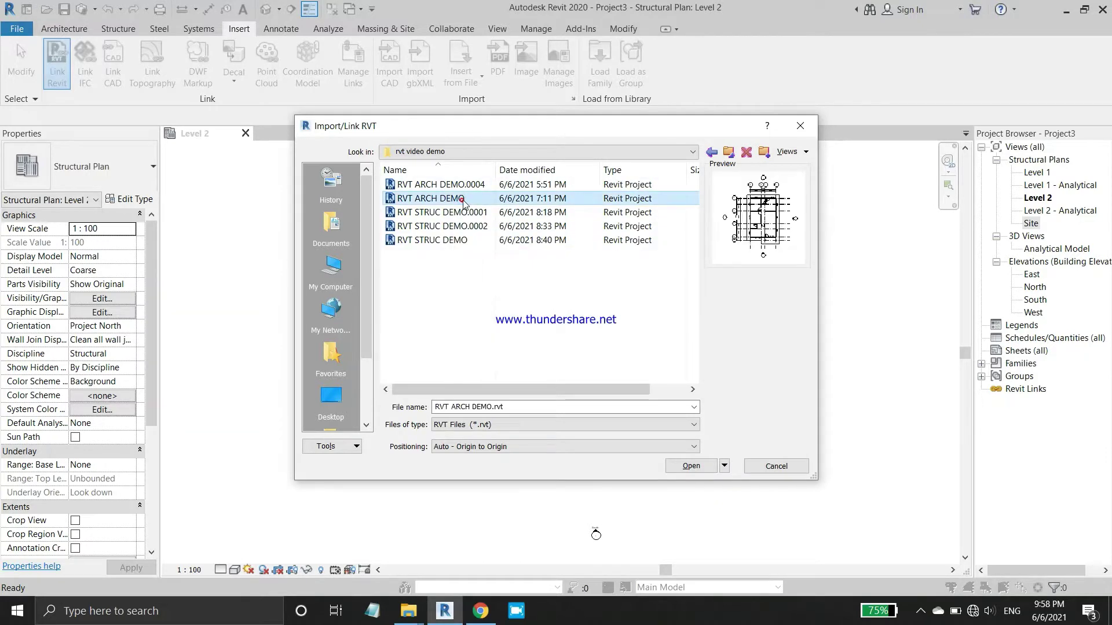
click(686, 466)
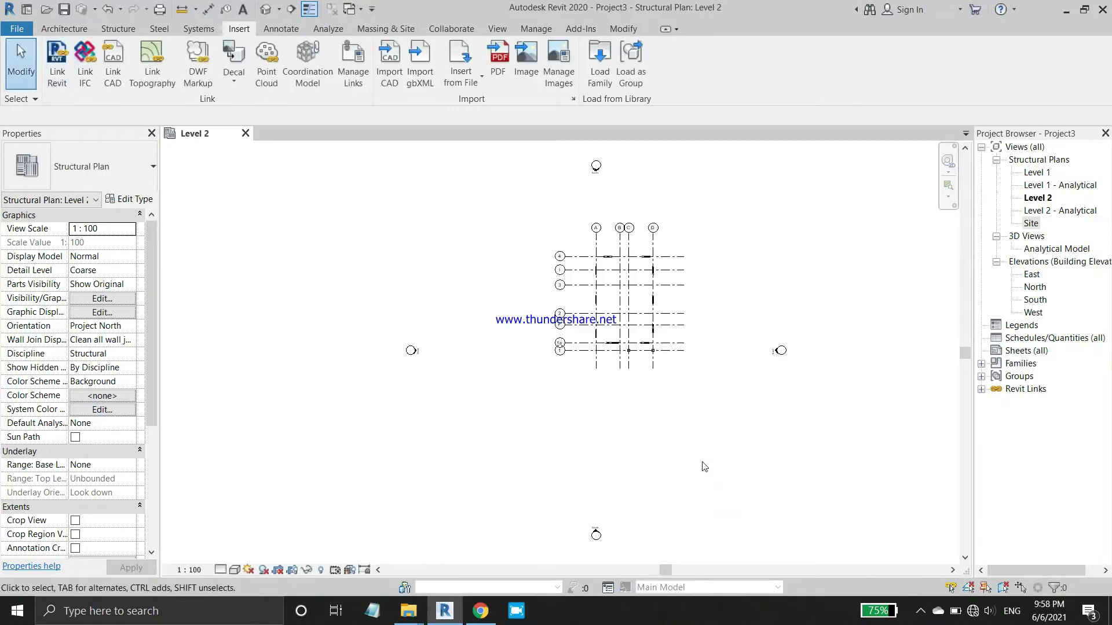
scroll(712, 356, up, 2)
scroll(692, 342, up, 1)
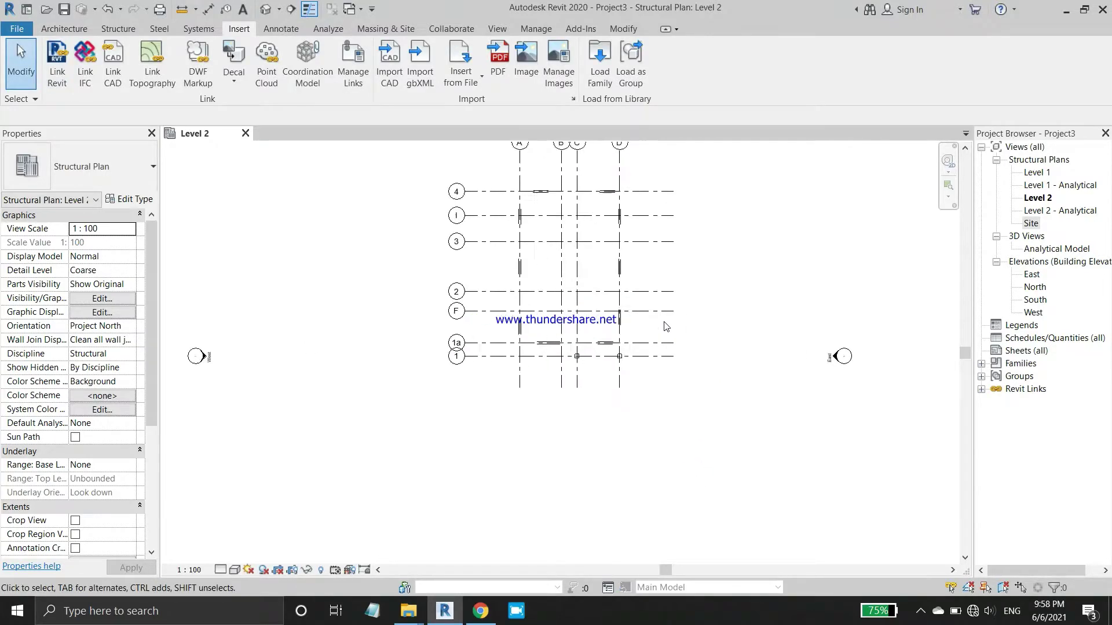
scroll(671, 330, up, 1)
scroll(666, 326, up, 1)
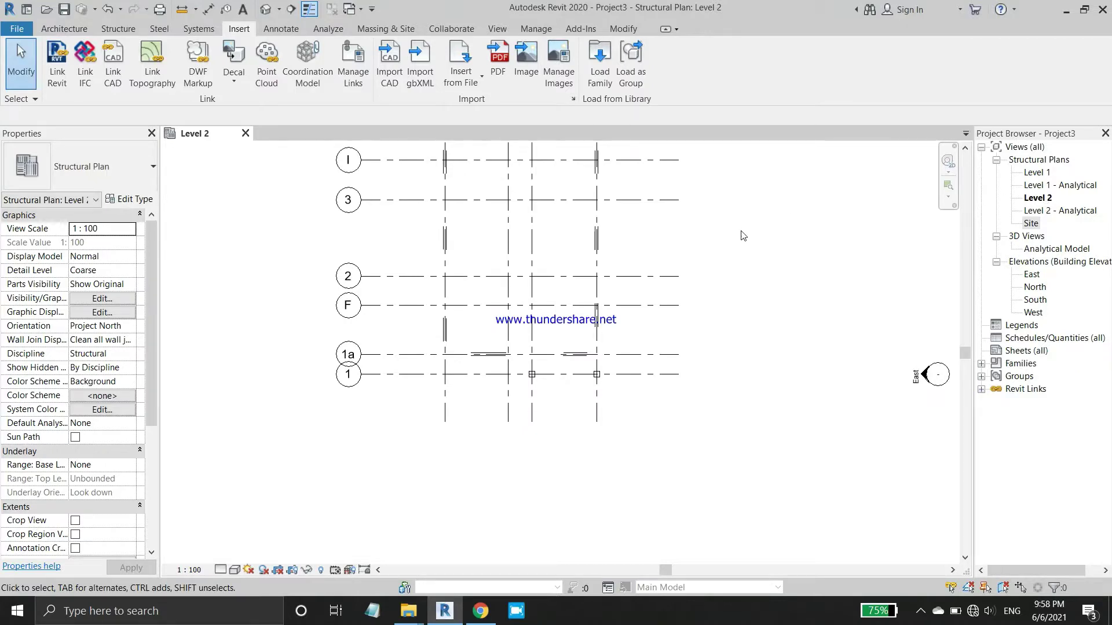
key(ctrl+z)
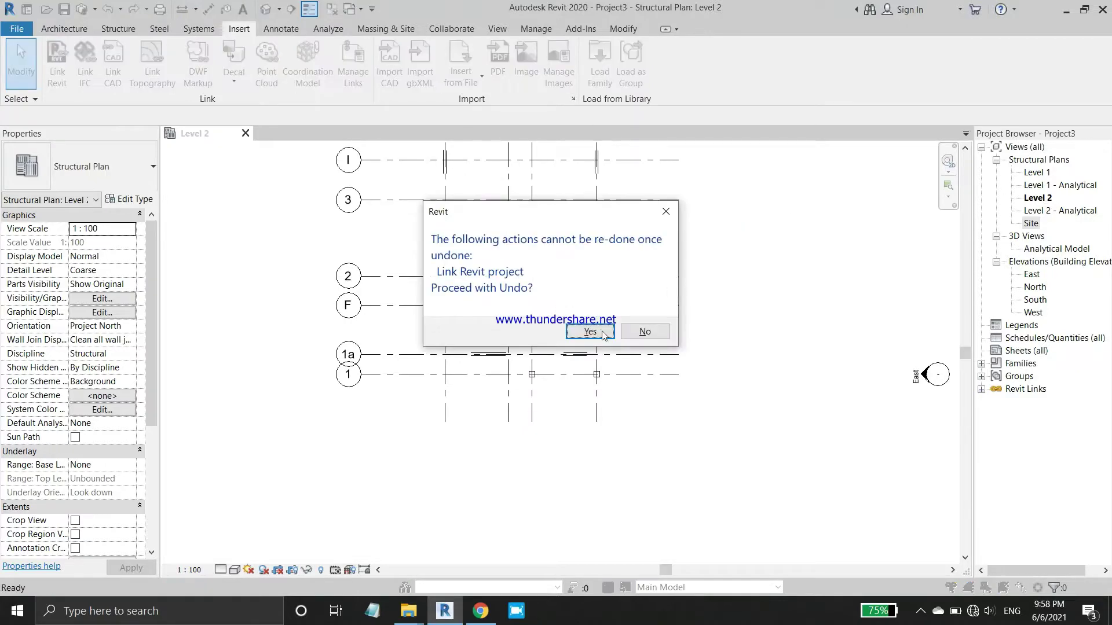
click(591, 332)
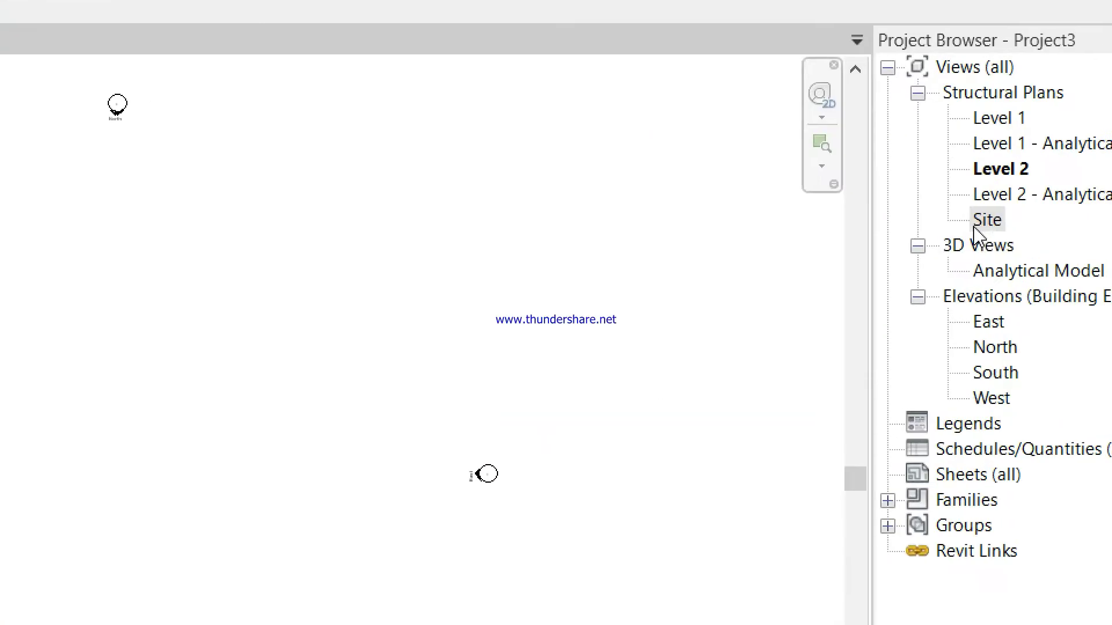
Link the RVT ARCH DEMO model into the Site plan.
double_click(1028, 226)
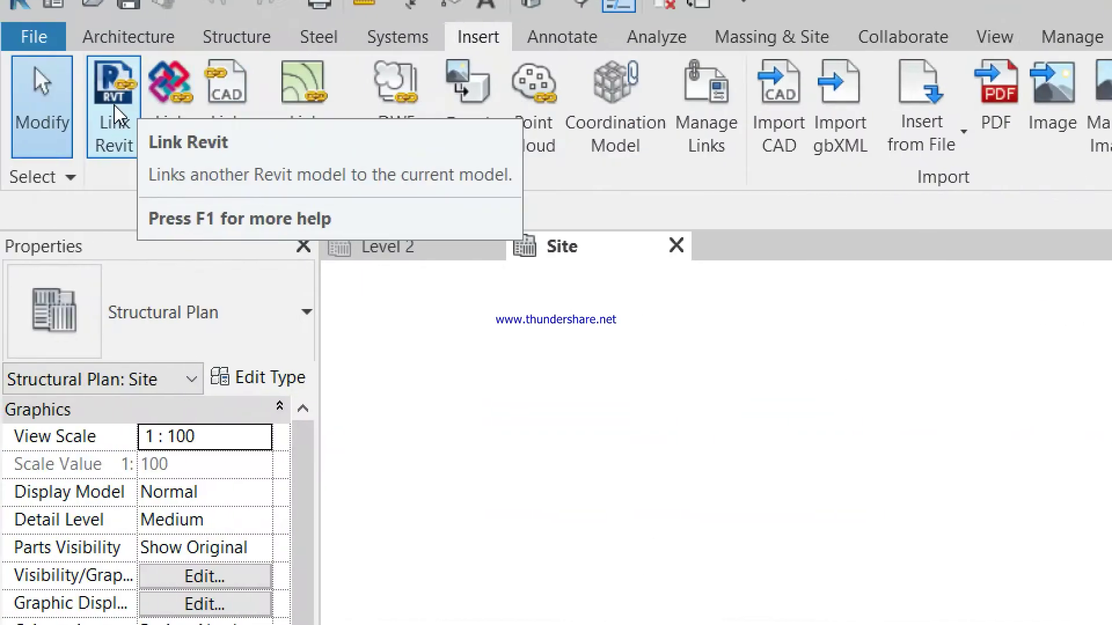
click(117, 113)
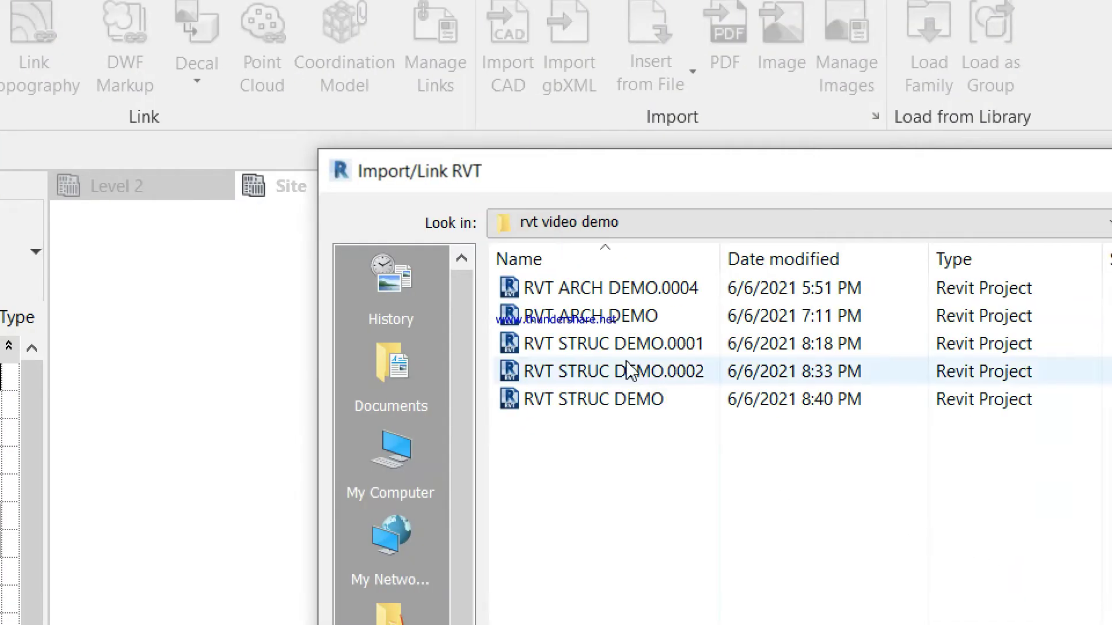
click(613, 317)
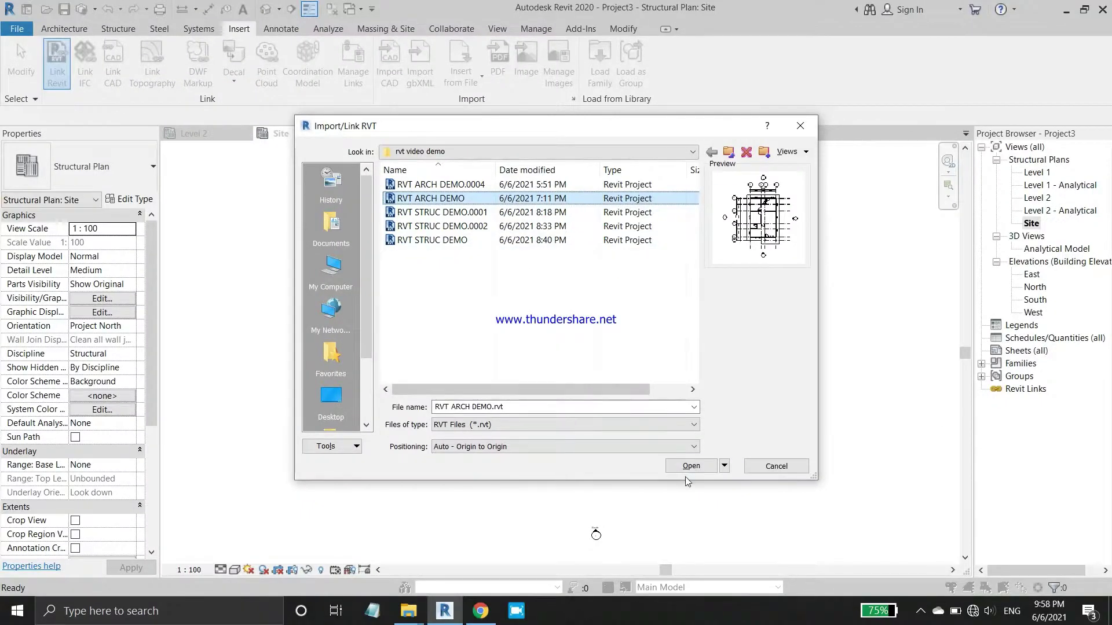
click(689, 468)
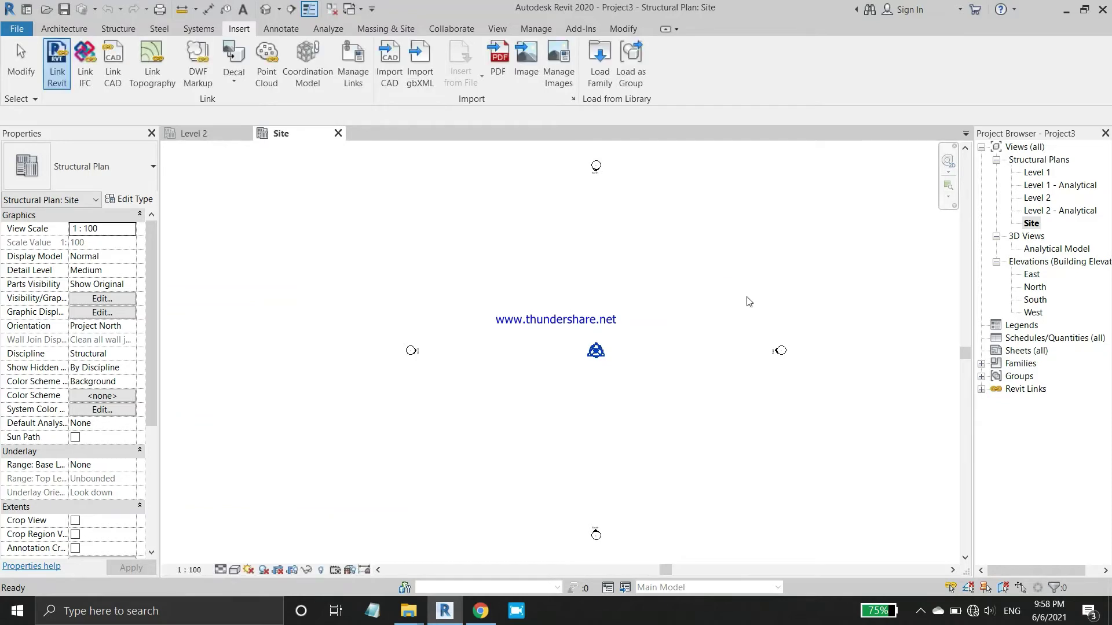
Zoom to the linked model's grids and close the Level 2 view.
scroll(666, 313, up, 2)
scroll(579, 370, up, 2)
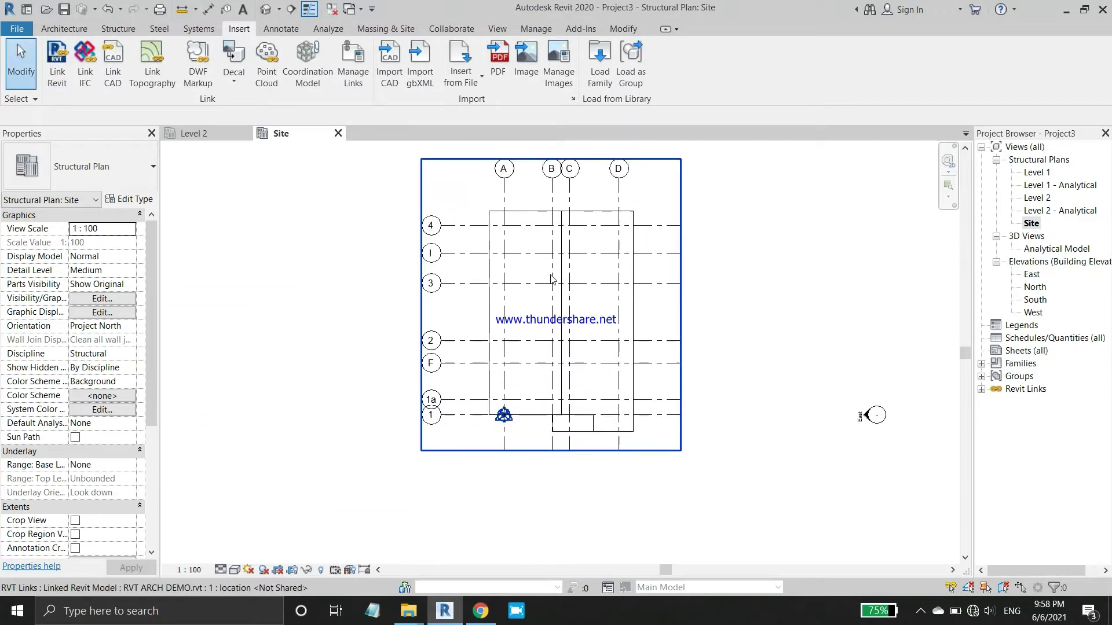
scroll(512, 429, up, 3)
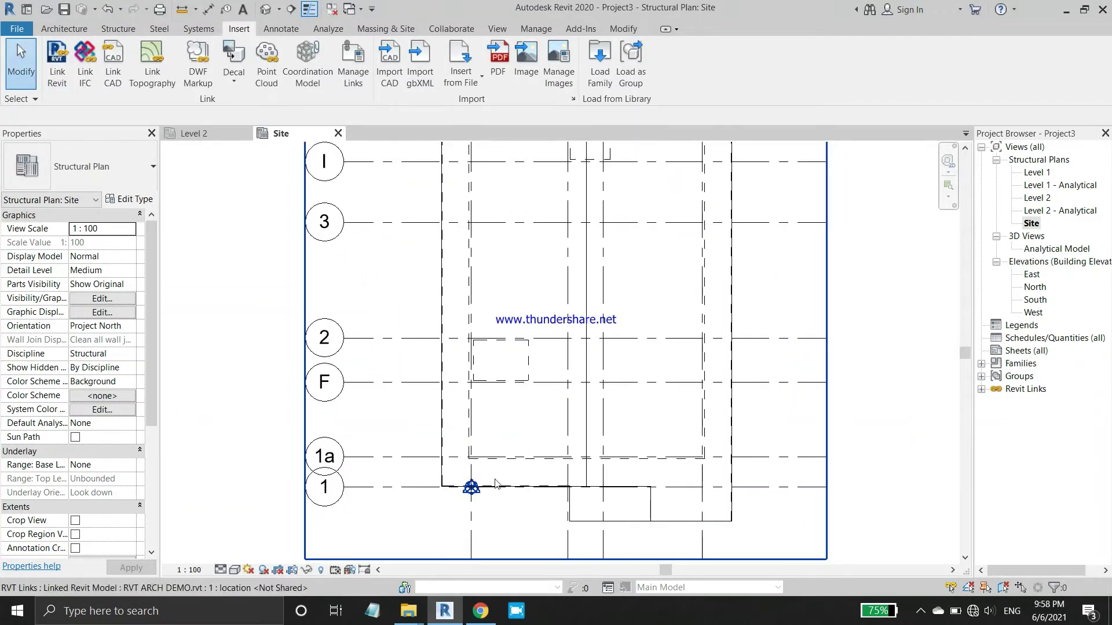
scroll(435, 444, down, 1)
scroll(435, 444, down, 2)
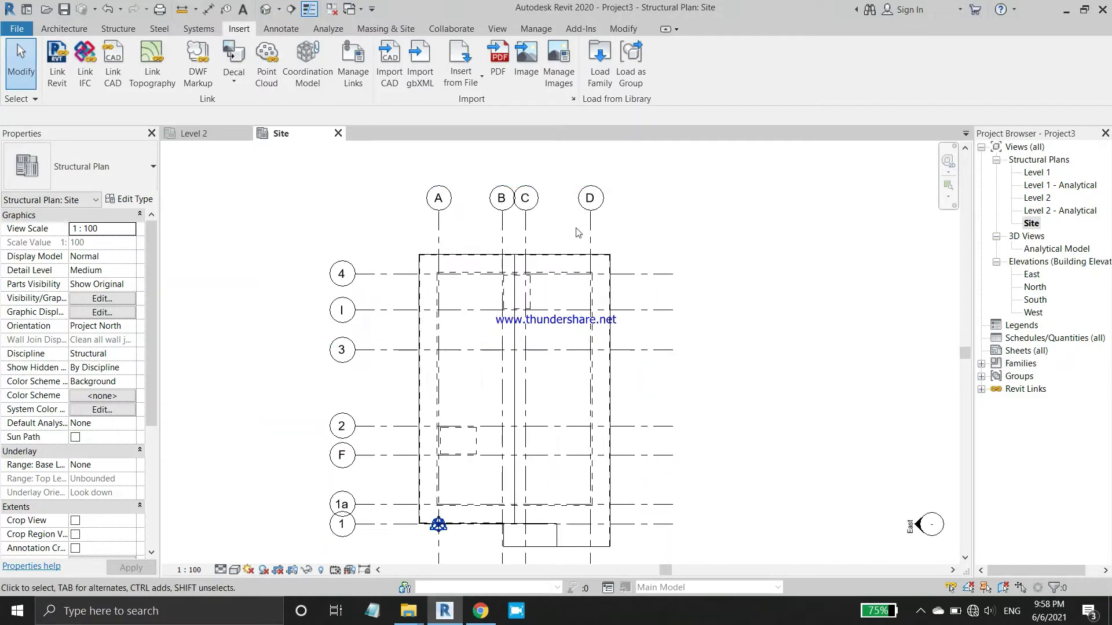
click(245, 133)
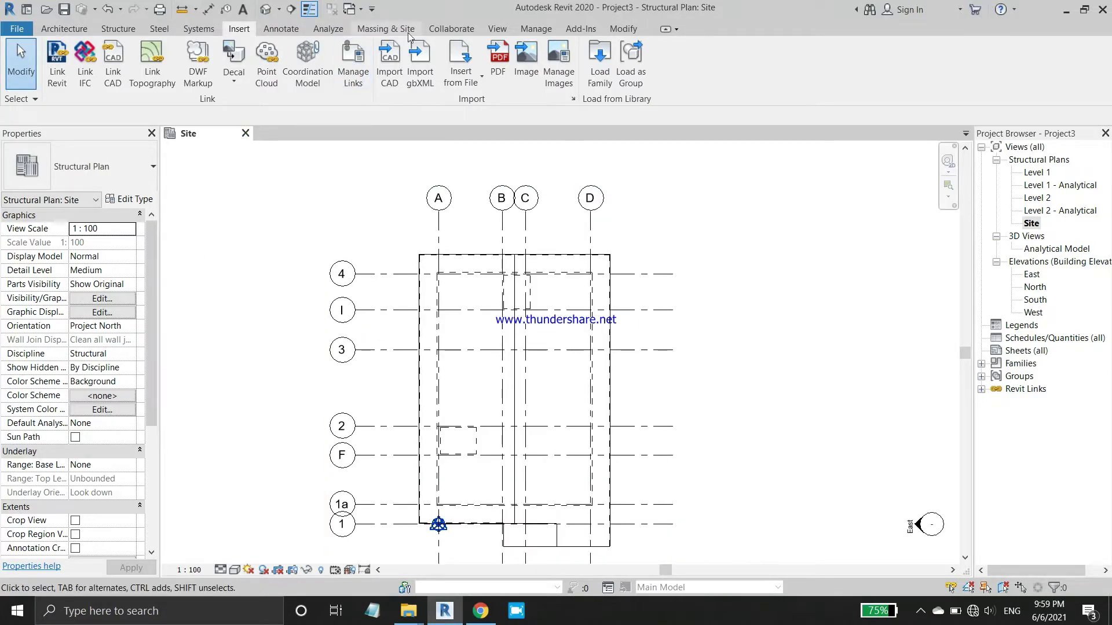
Set the Site plan's RVT ARCH DEMO link to Underlay, displayed by linked view Floor Plan: Level 1.
click(508, 29)
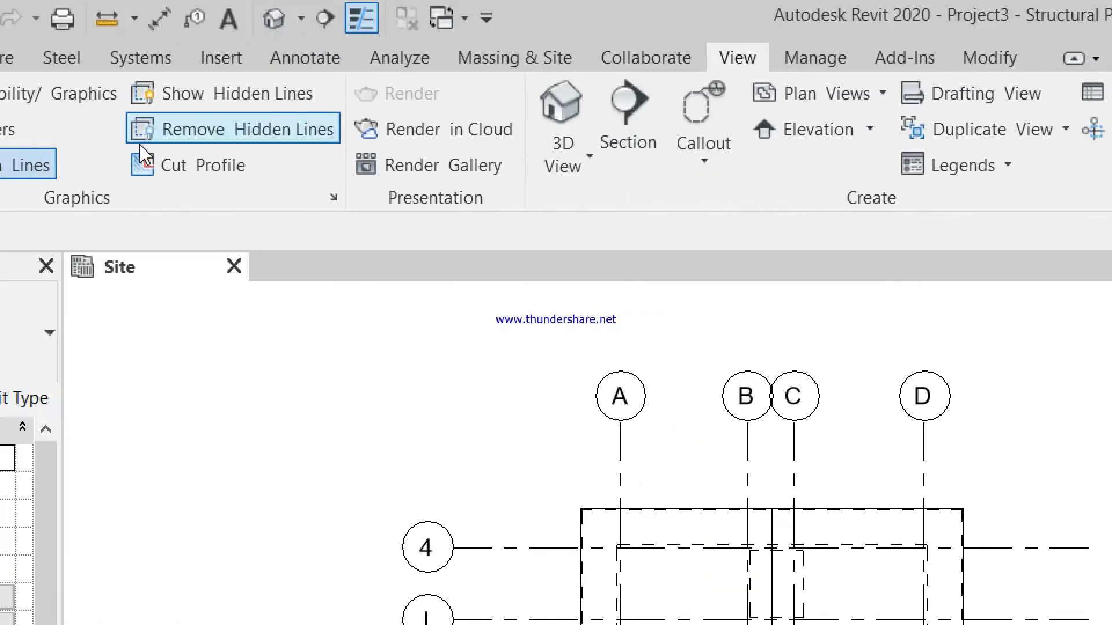
click(197, 107)
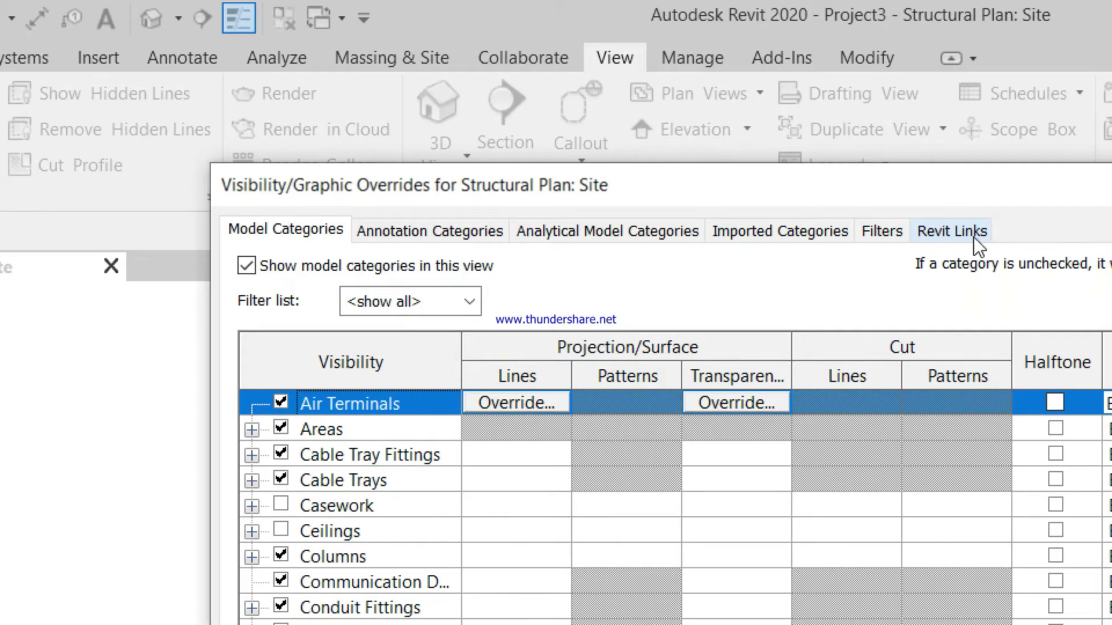
click(978, 246)
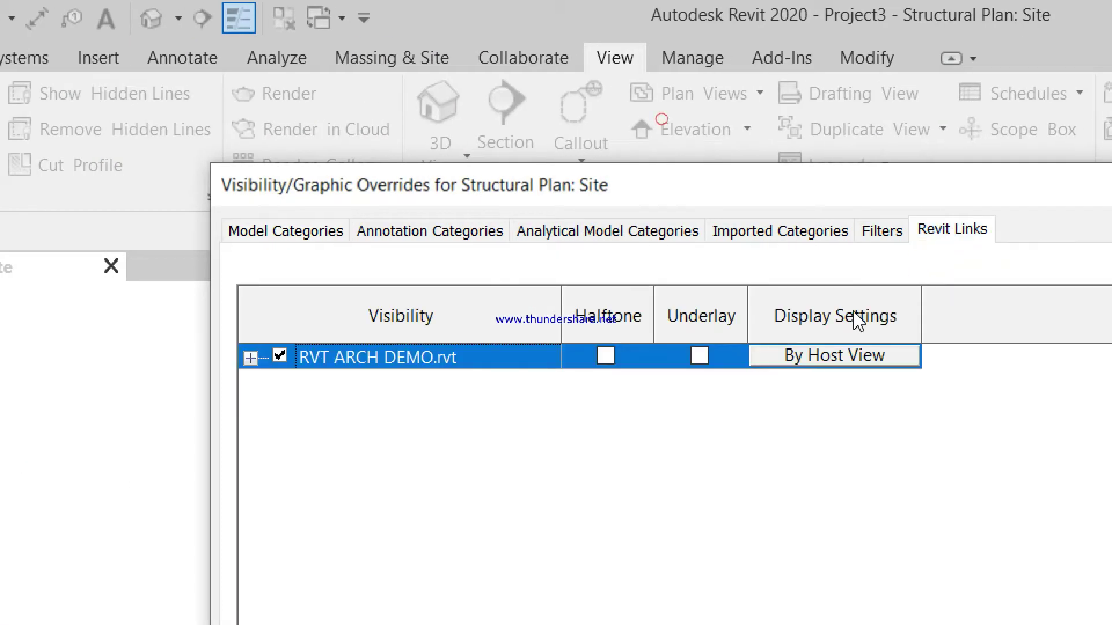
click(699, 356)
click(794, 356)
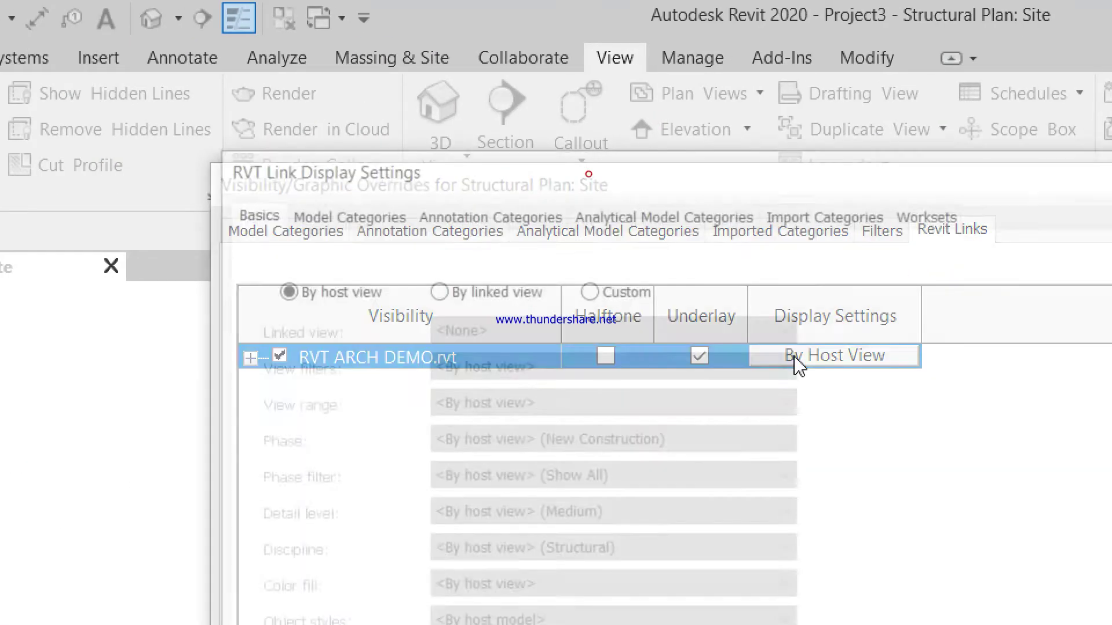
click(441, 293)
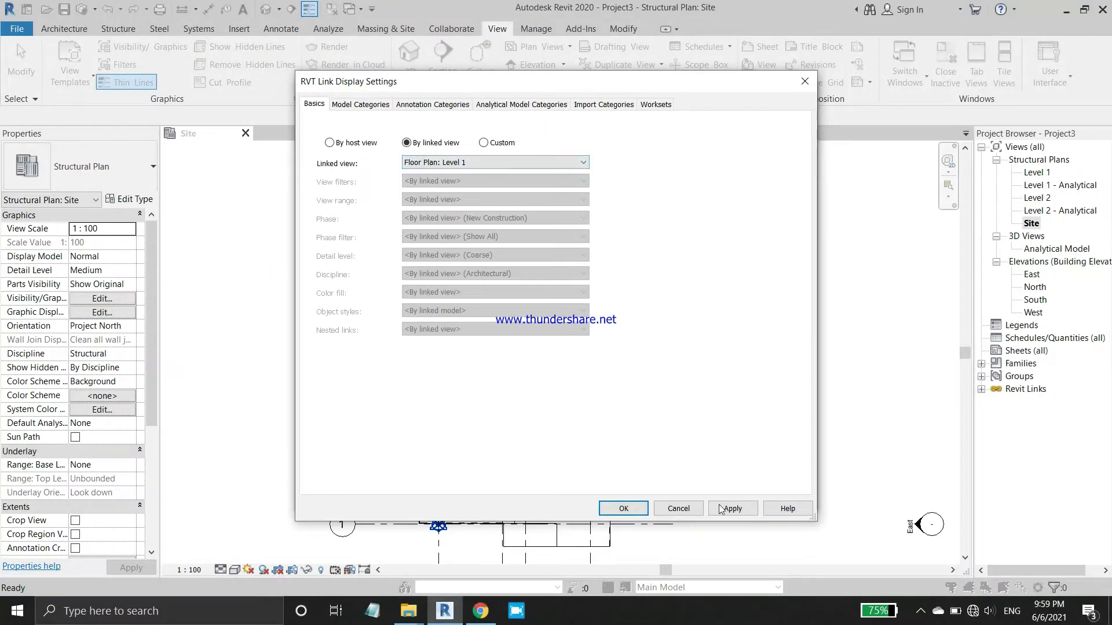
click(727, 512)
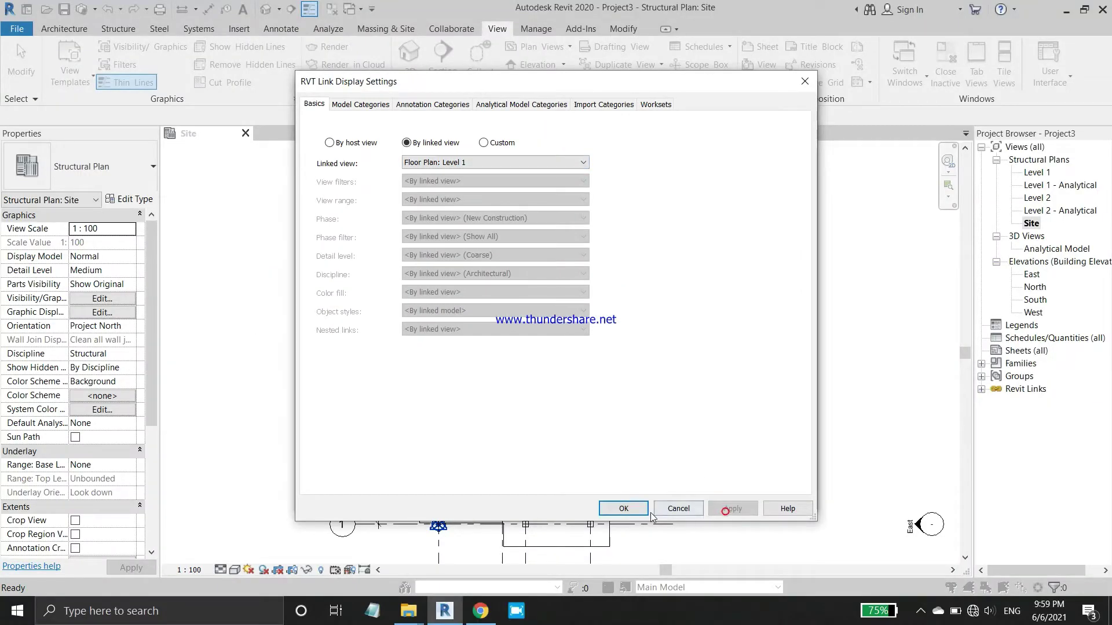
click(619, 501)
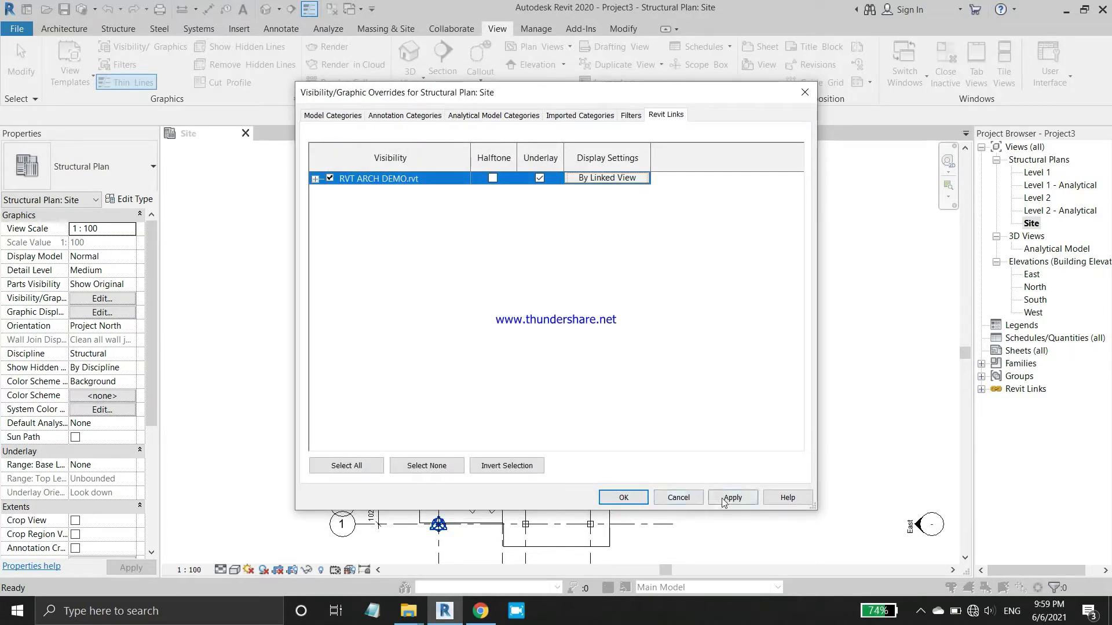
click(724, 499)
click(624, 498)
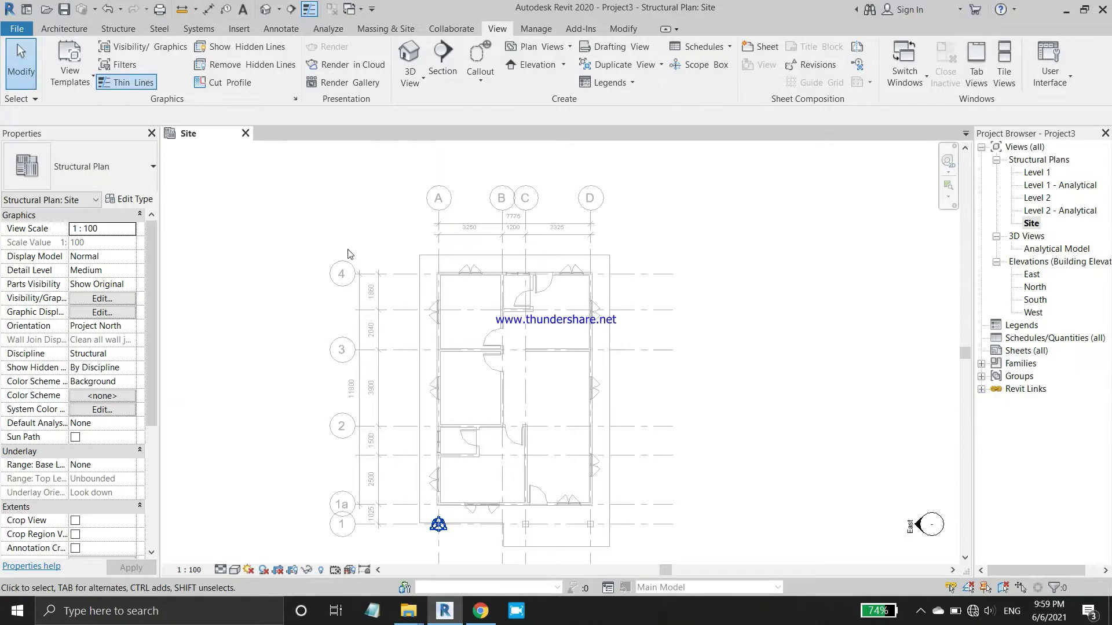
click(1037, 175)
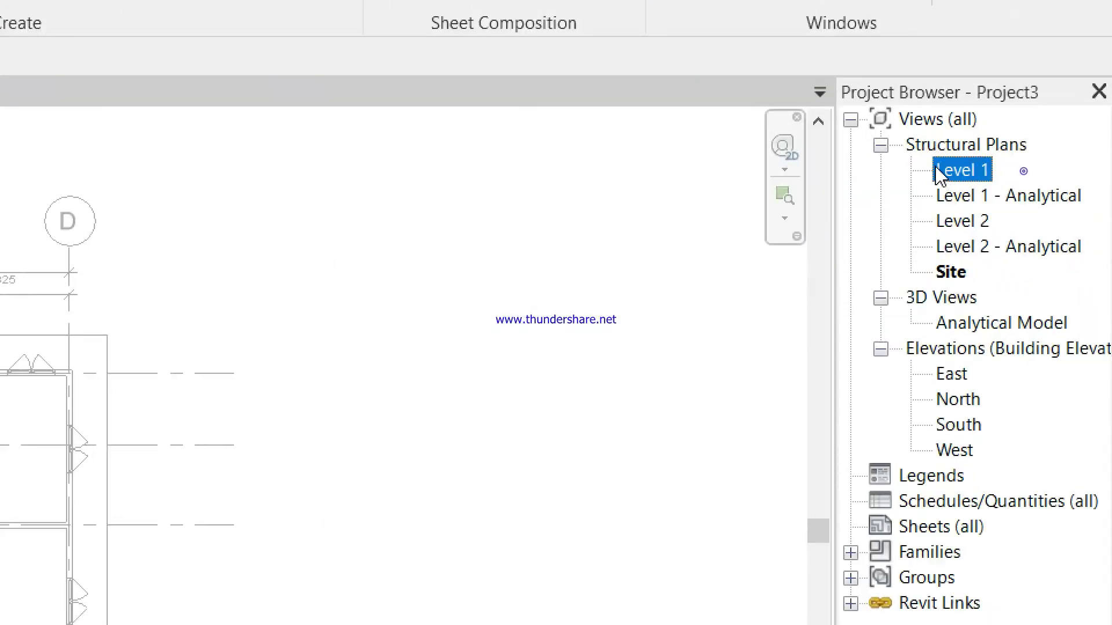
Open Level 1 and show the RVT ARCH DEMO link there as an underlay by linked view.
double_click(975, 172)
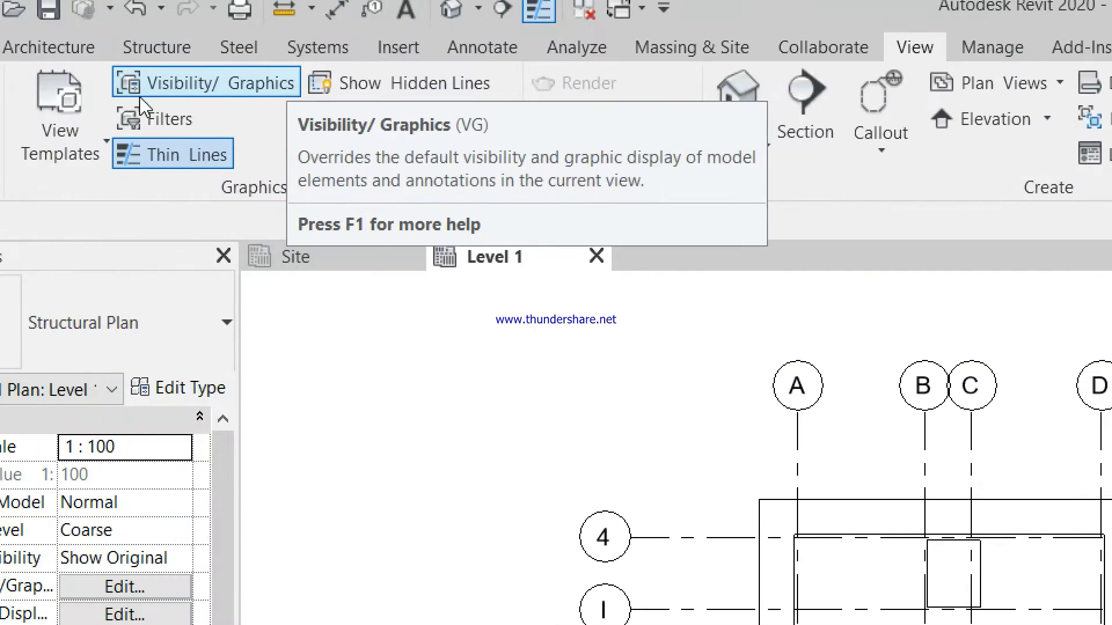
click(144, 47)
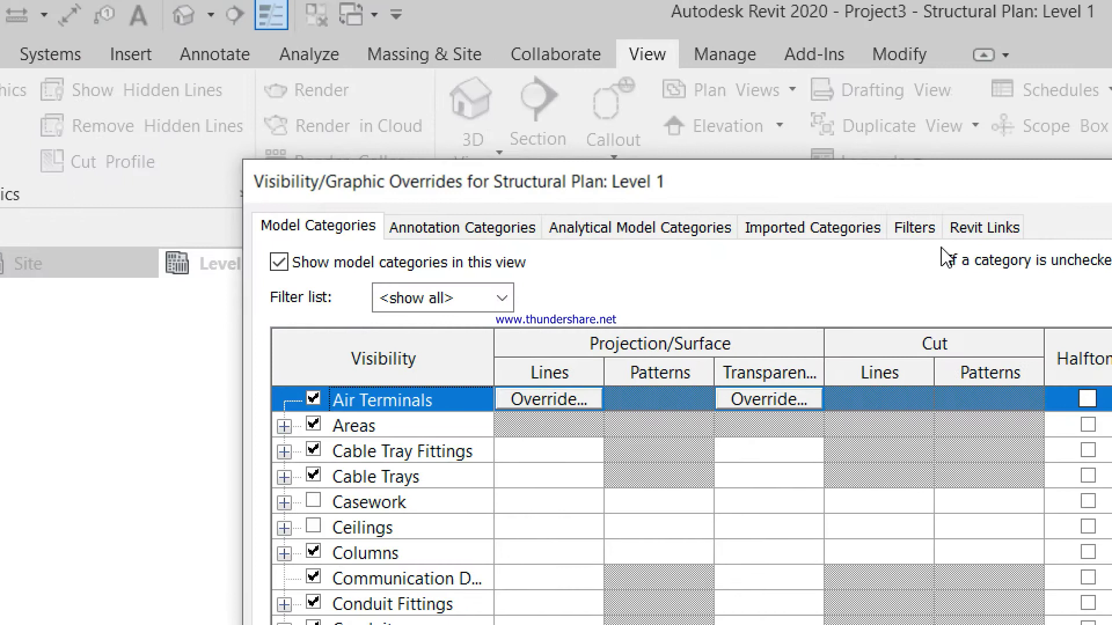
click(964, 229)
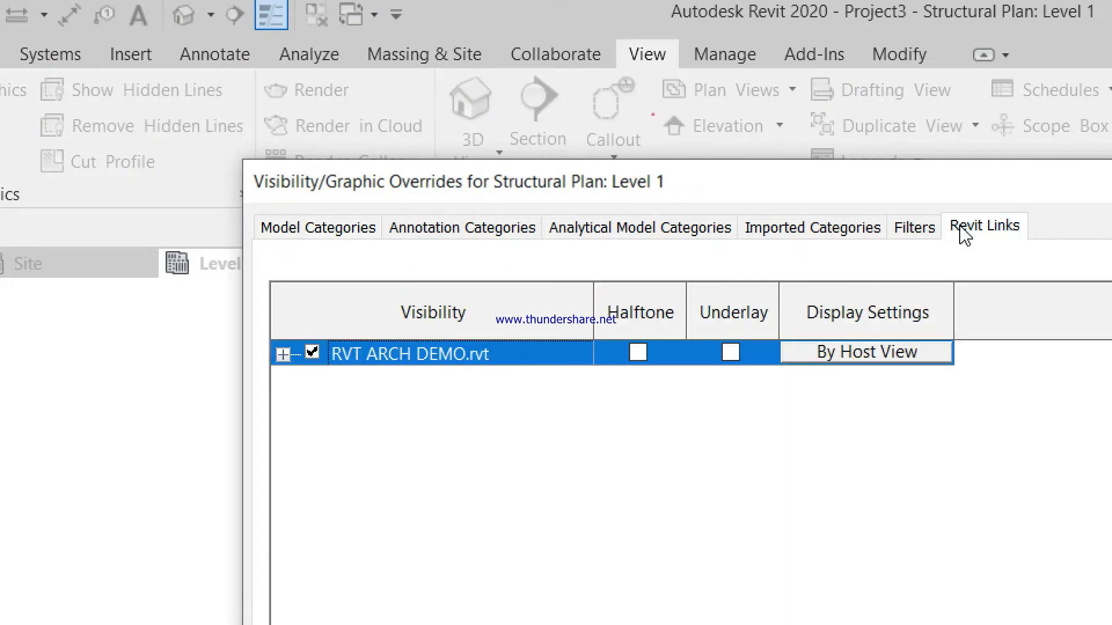
click(749, 361)
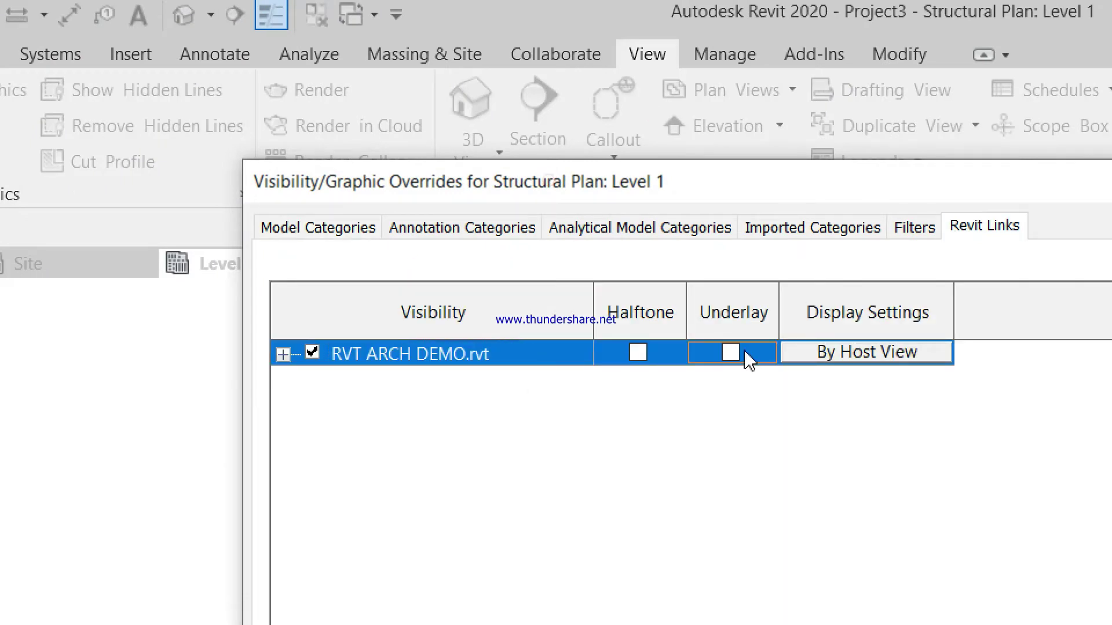
click(729, 354)
click(911, 353)
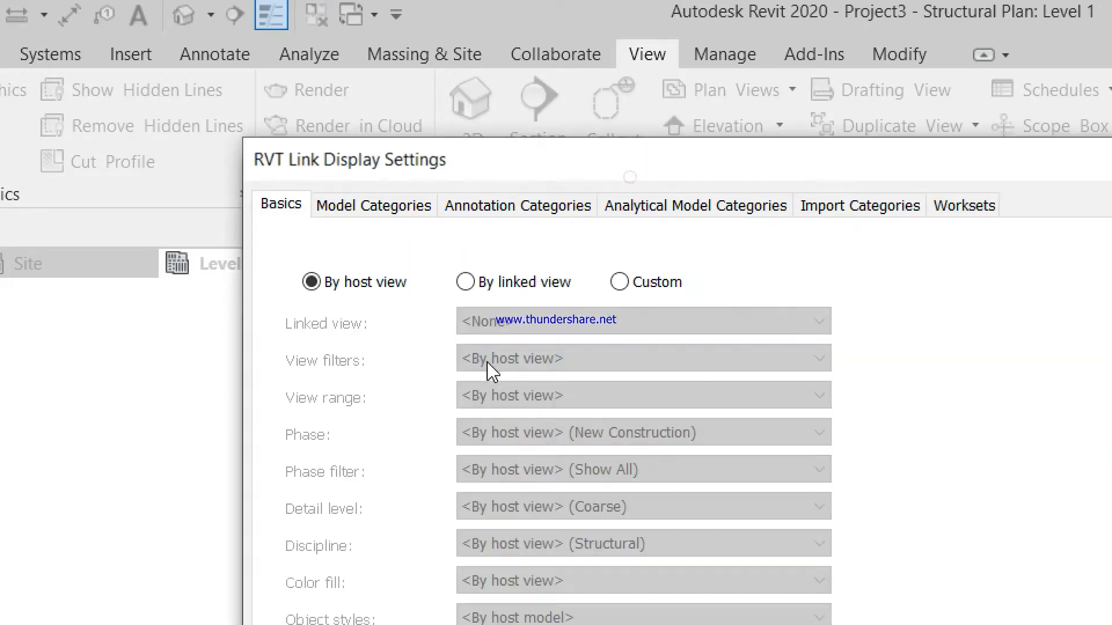
click(465, 283)
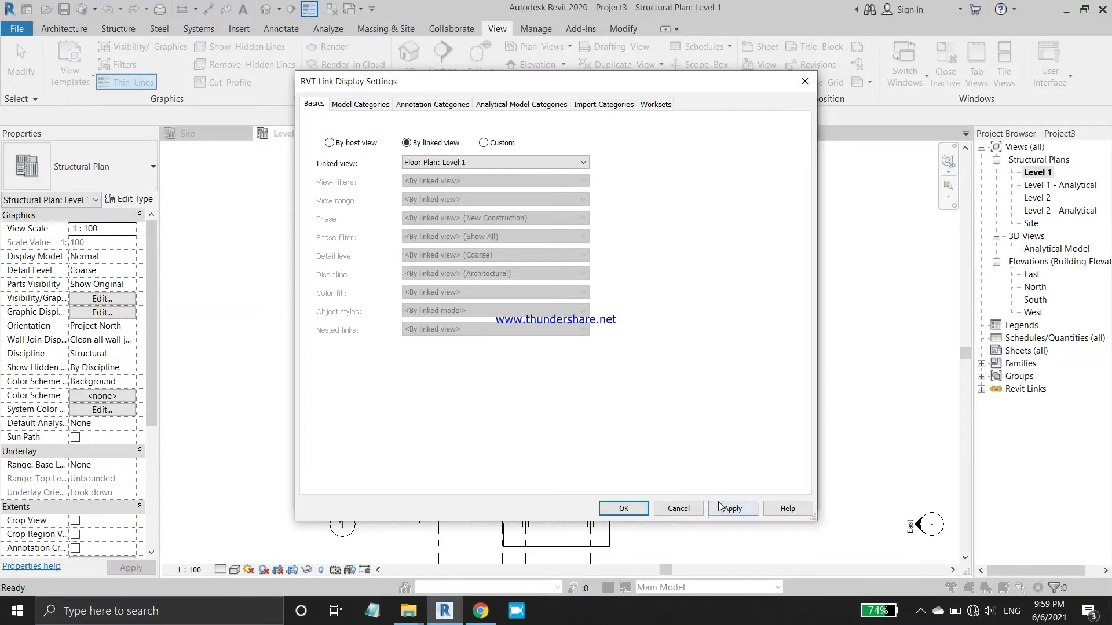
click(623, 509)
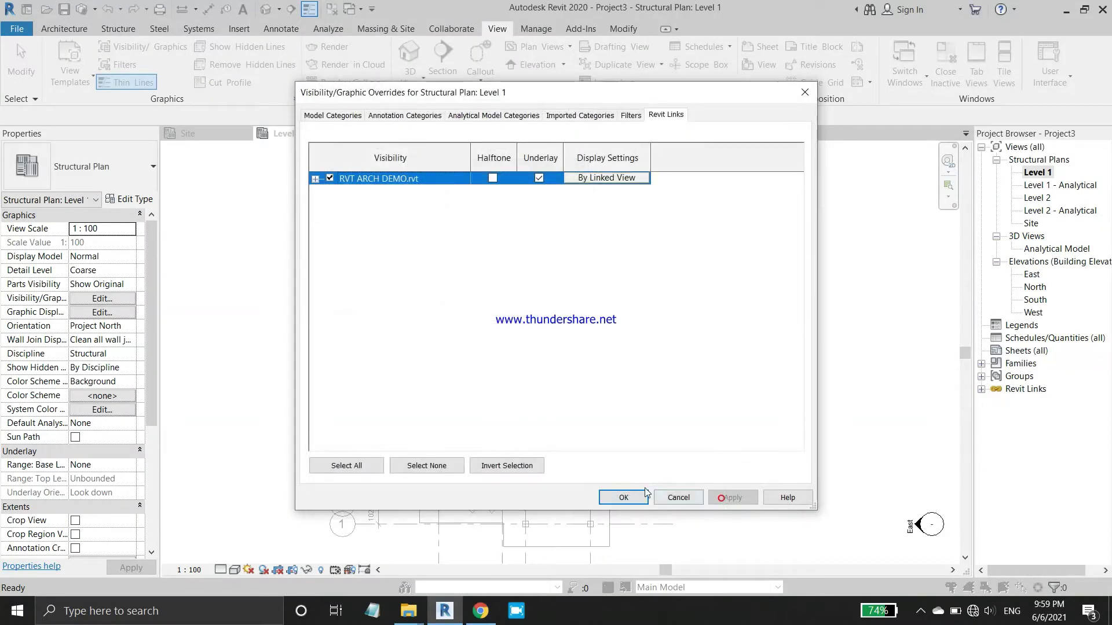
click(623, 497)
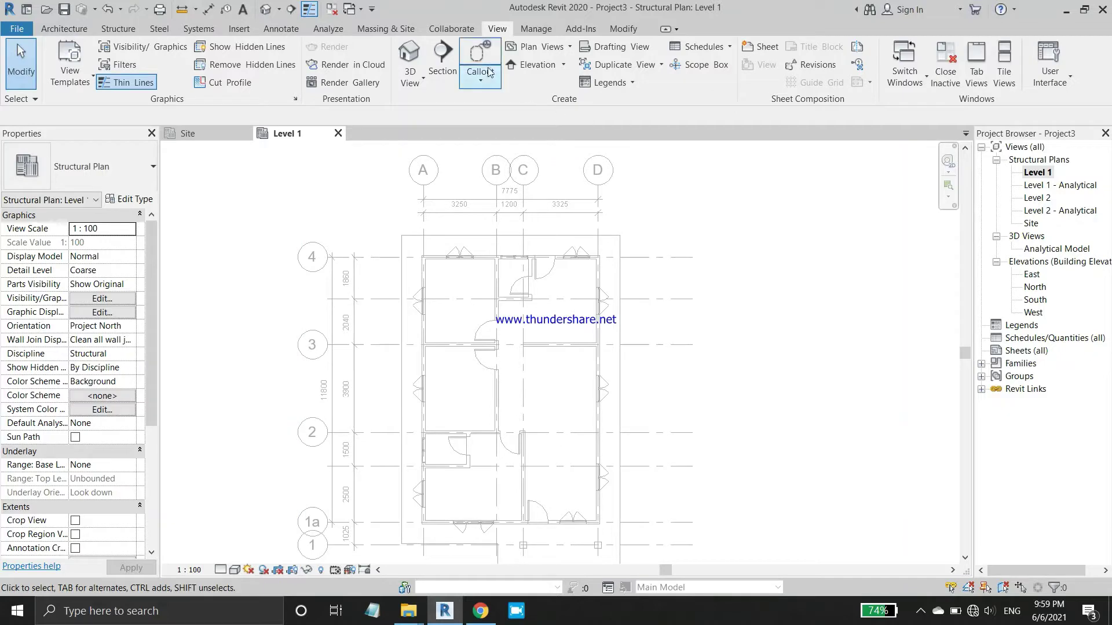
Start Copy/Monitor on the linked architectural model with Multiple copying enabled.
click(429, 31)
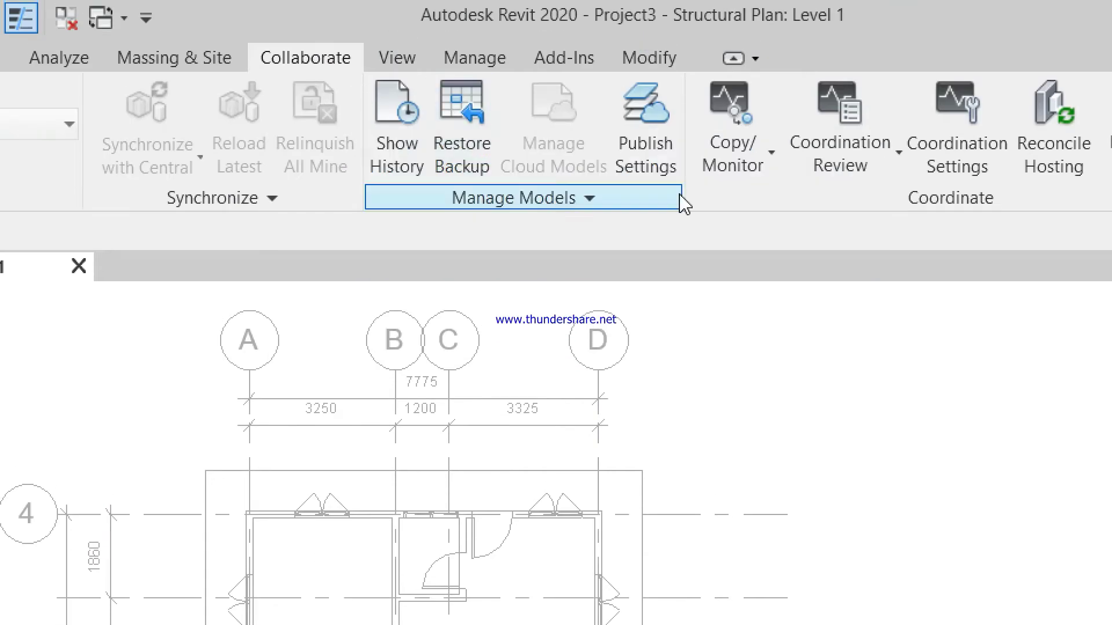
click(769, 160)
click(757, 293)
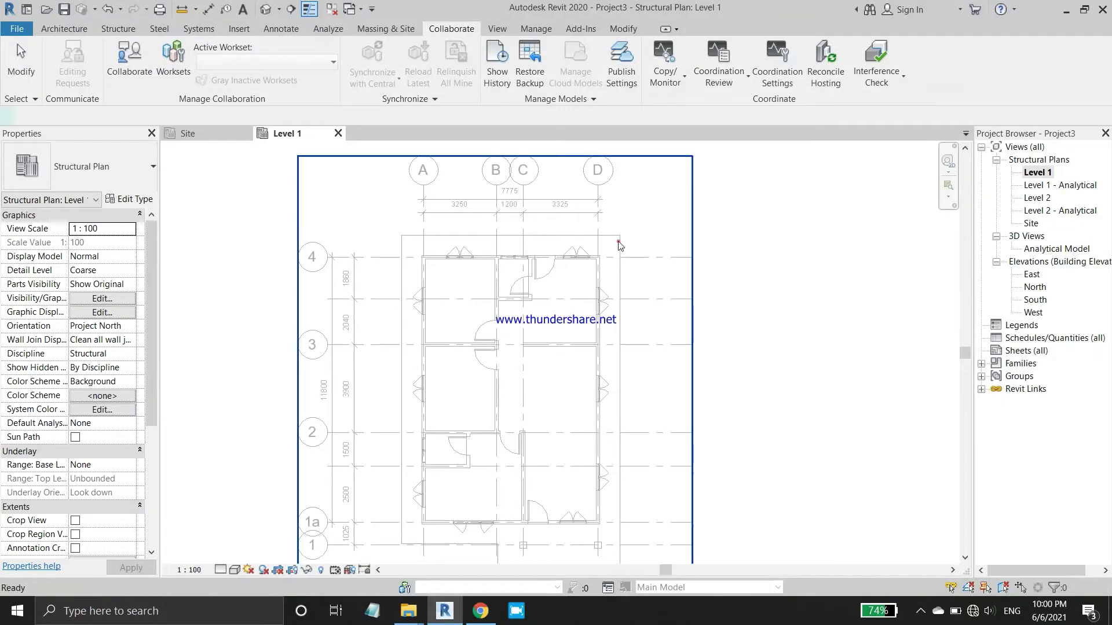
click(618, 241)
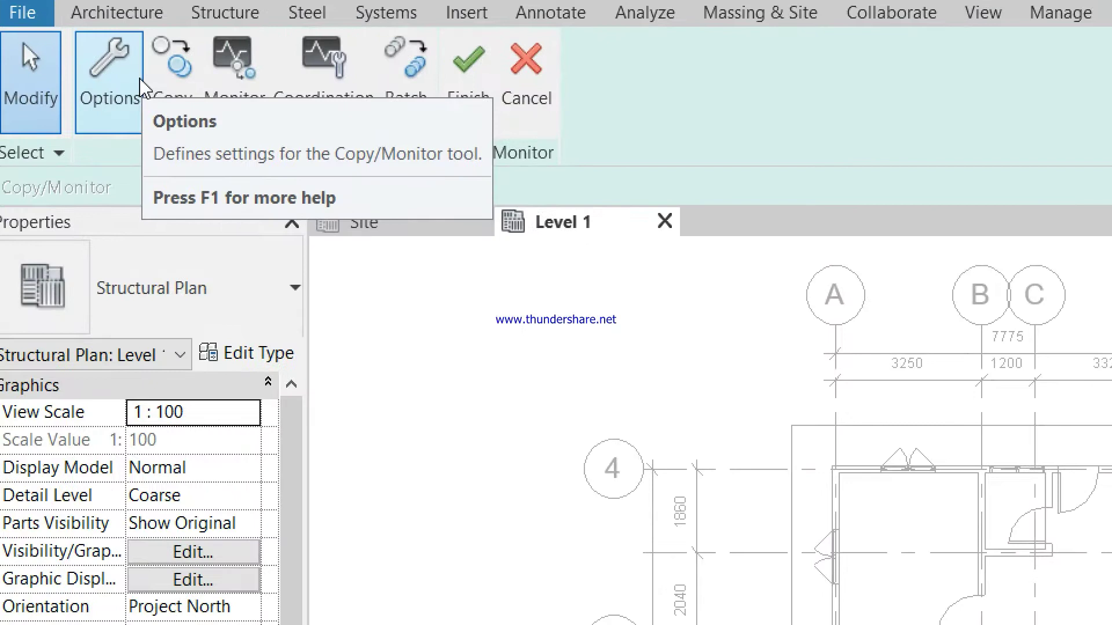
click(93, 61)
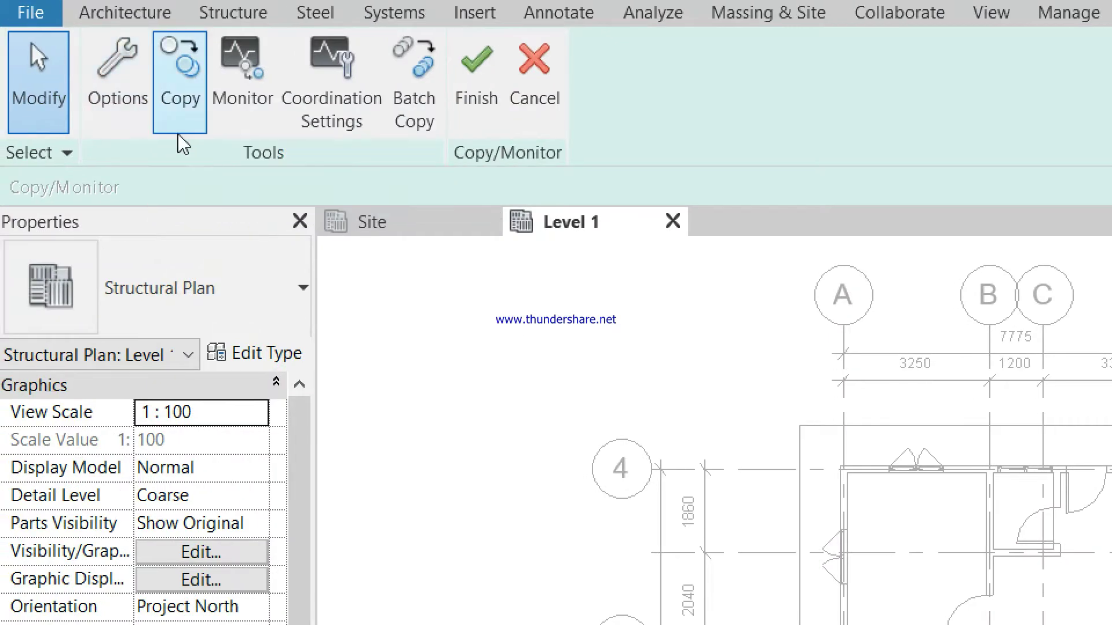
click(172, 187)
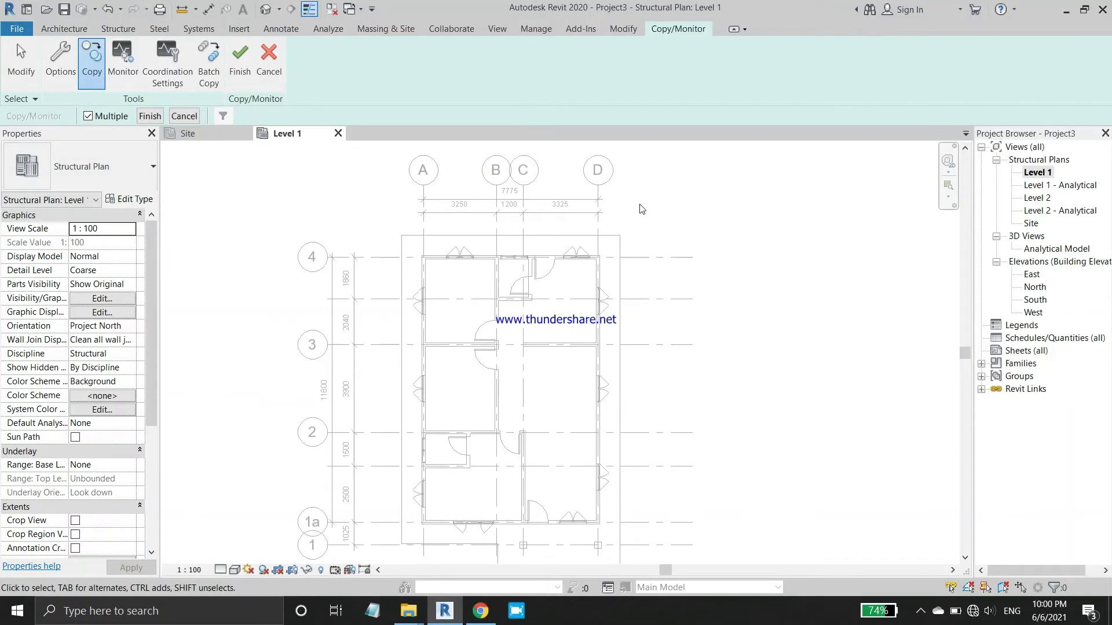
Window-select the linked plan, filter to Grids only, copy them, and finish Copy/Monitor.
drag(653, 172, 258, 559)
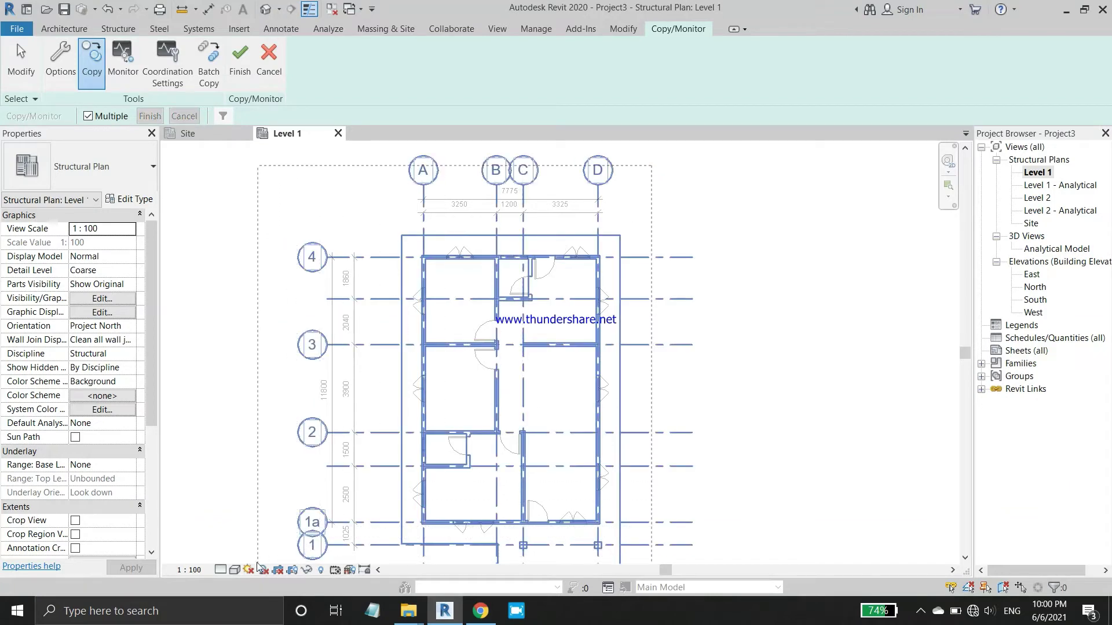
scroll(344, 403, down, 2)
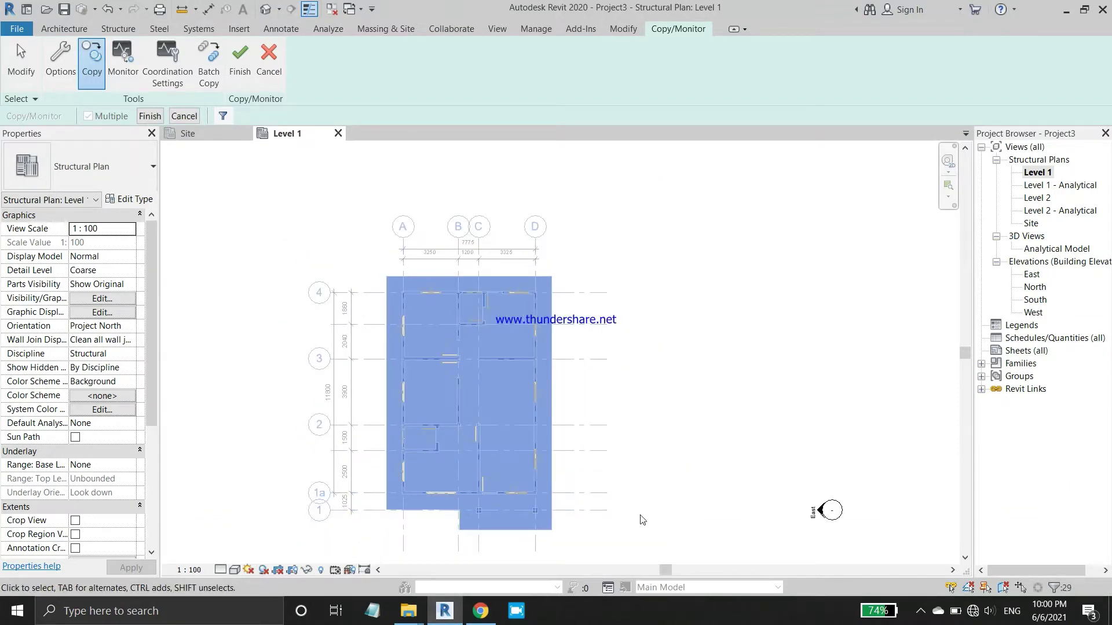
drag(621, 539, 280, 218)
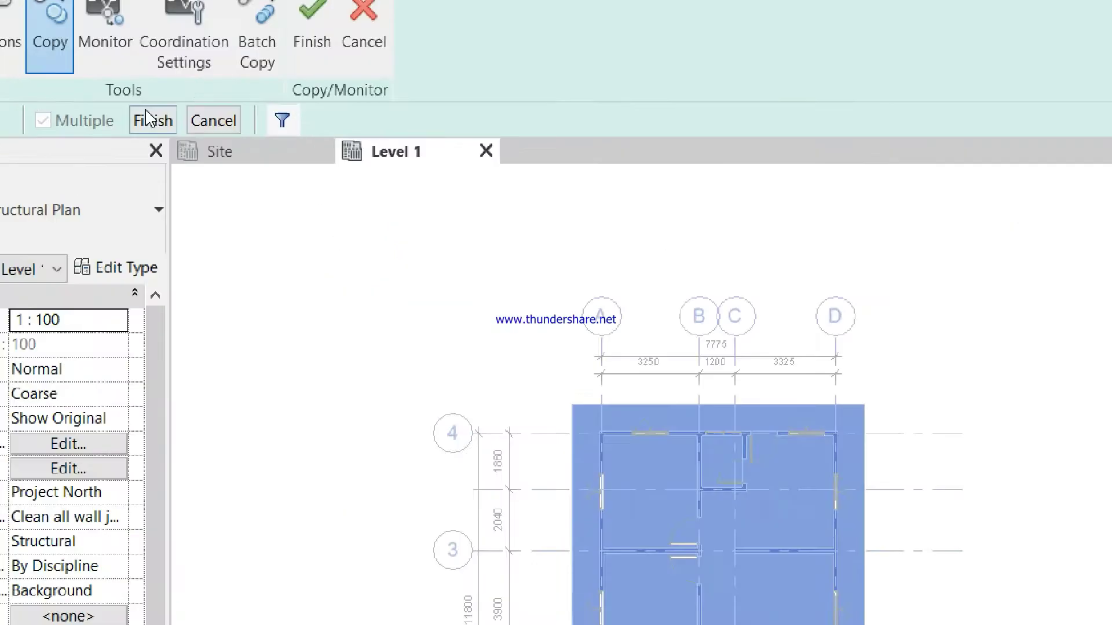
click(223, 116)
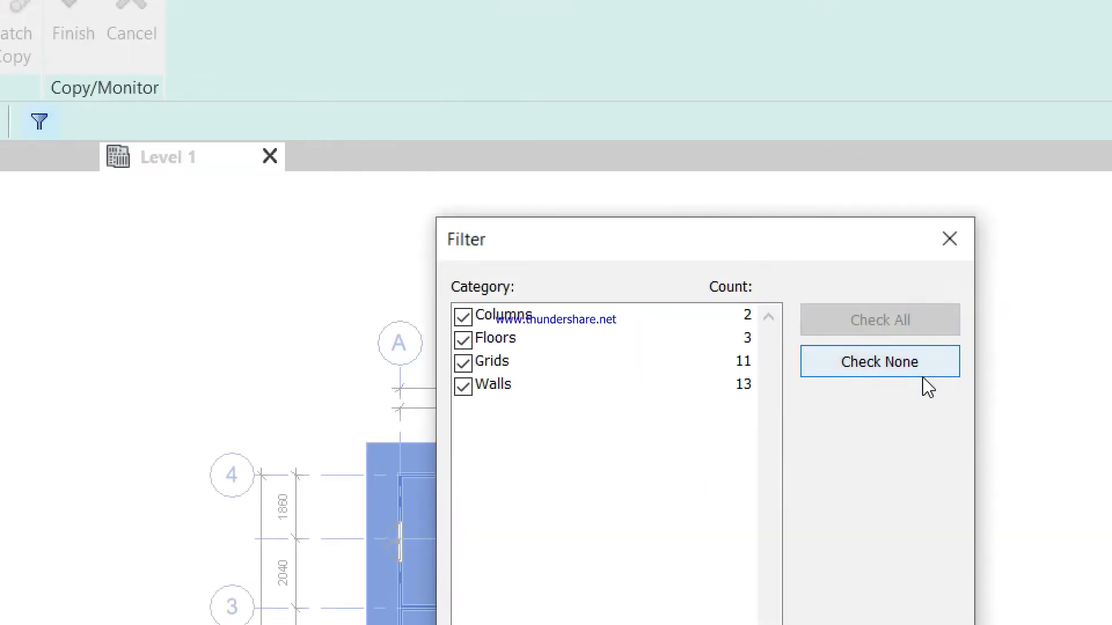
click(921, 373)
click(463, 363)
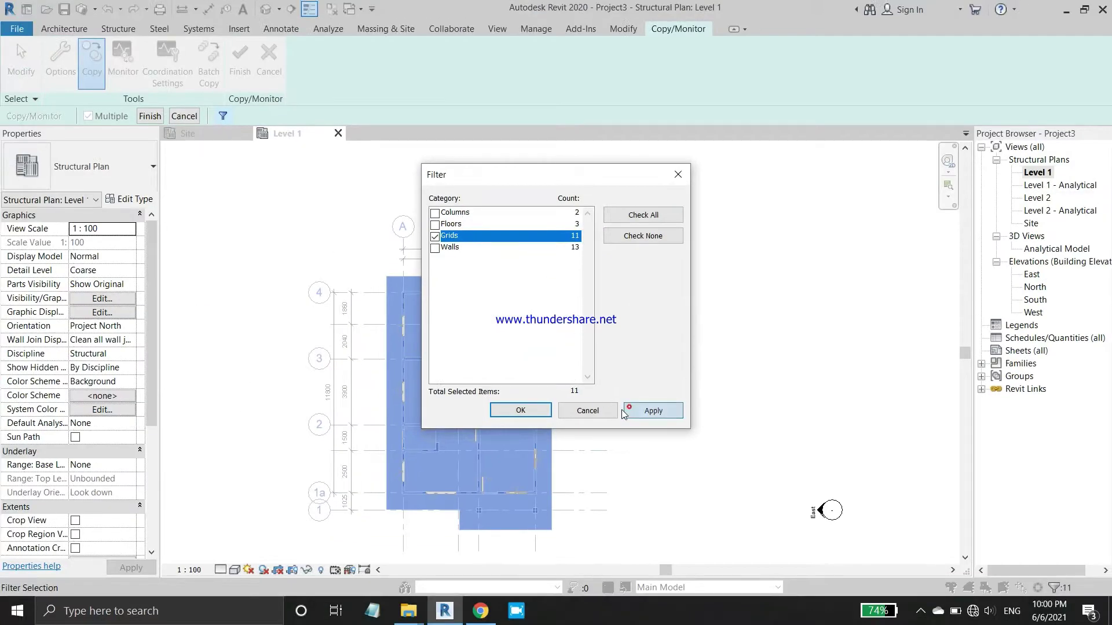
click(521, 411)
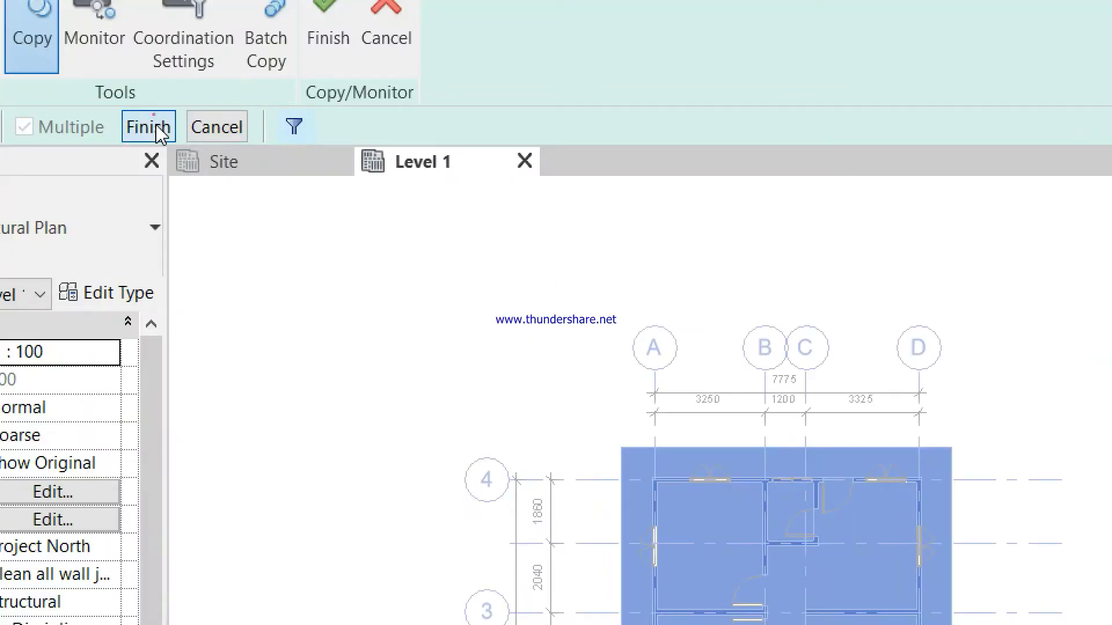
click(150, 116)
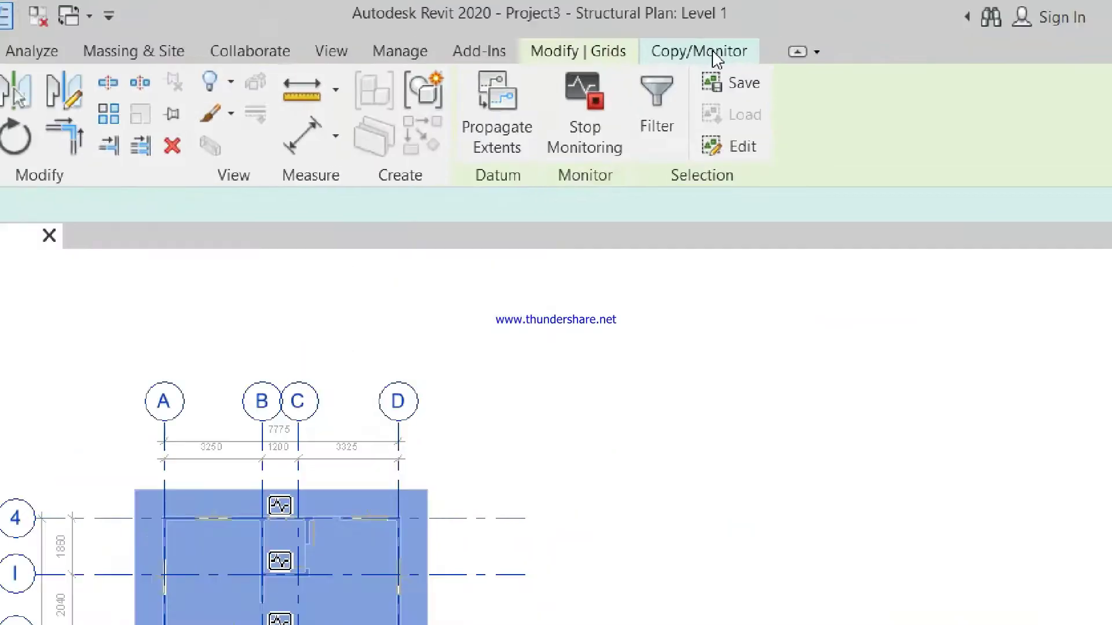
click(712, 30)
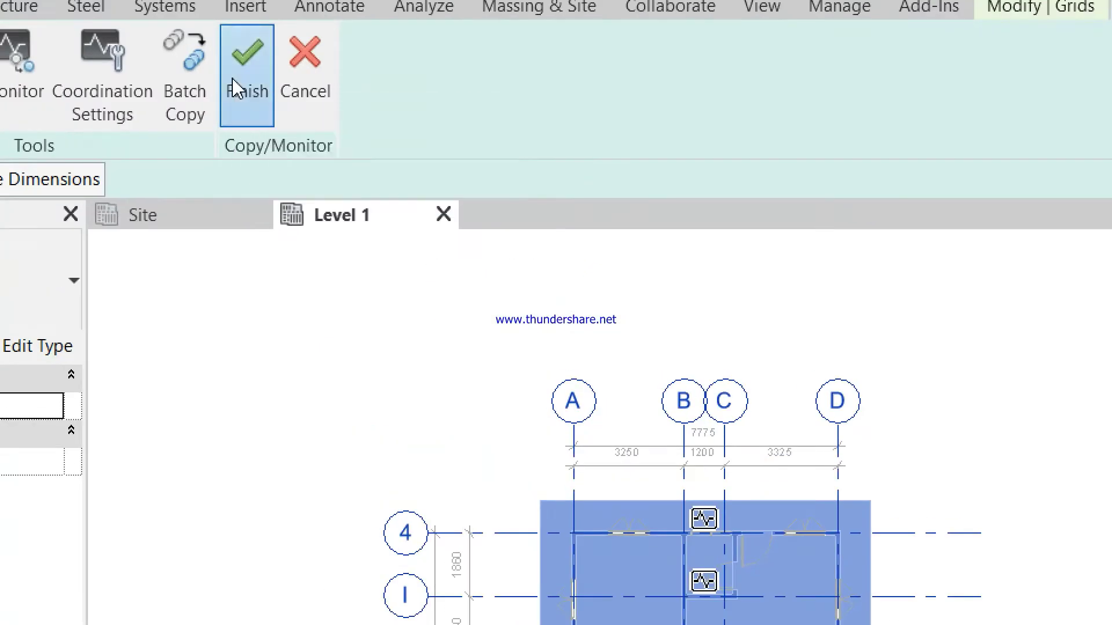
click(232, 63)
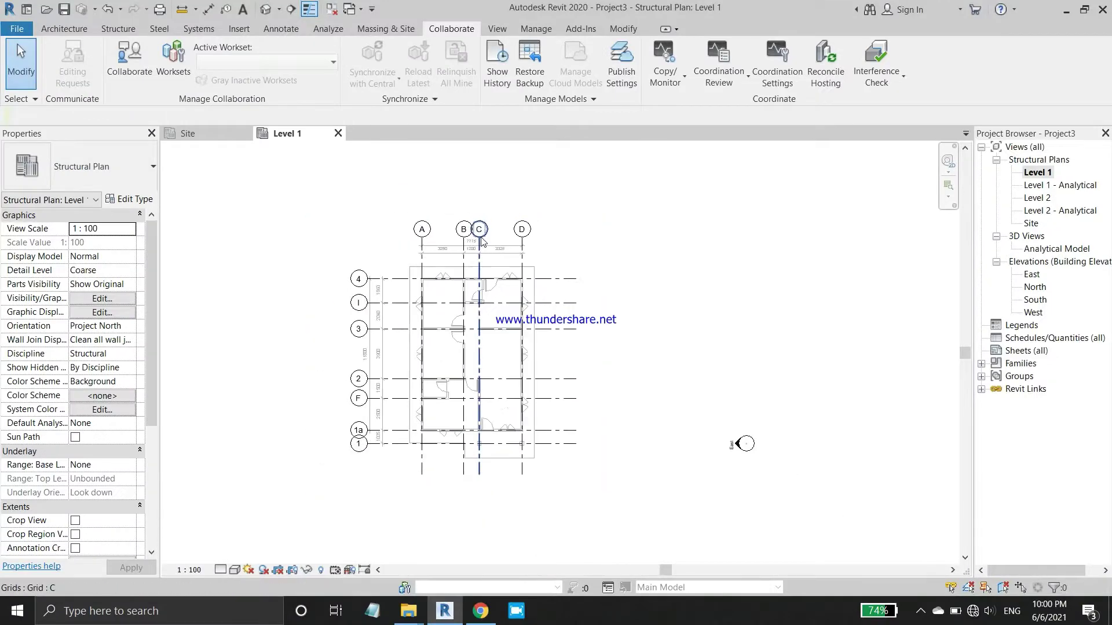
Pin the linked RVT ARCH DEMO model in place so it cannot be moved.
scroll(480, 241, up, 2)
scroll(509, 309, up, 2)
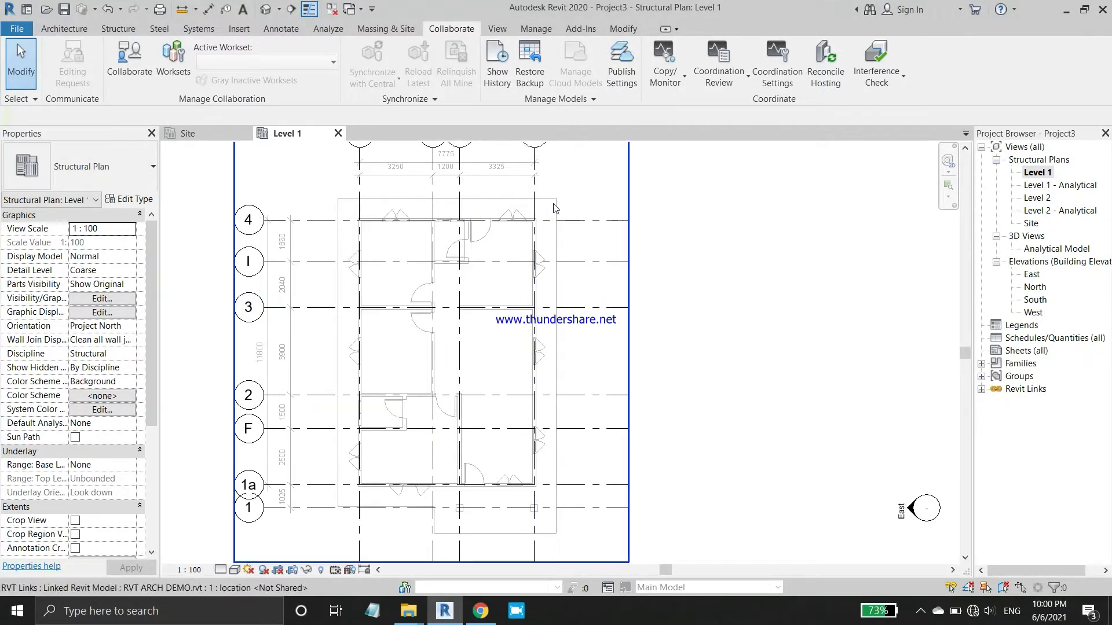
click(553, 207)
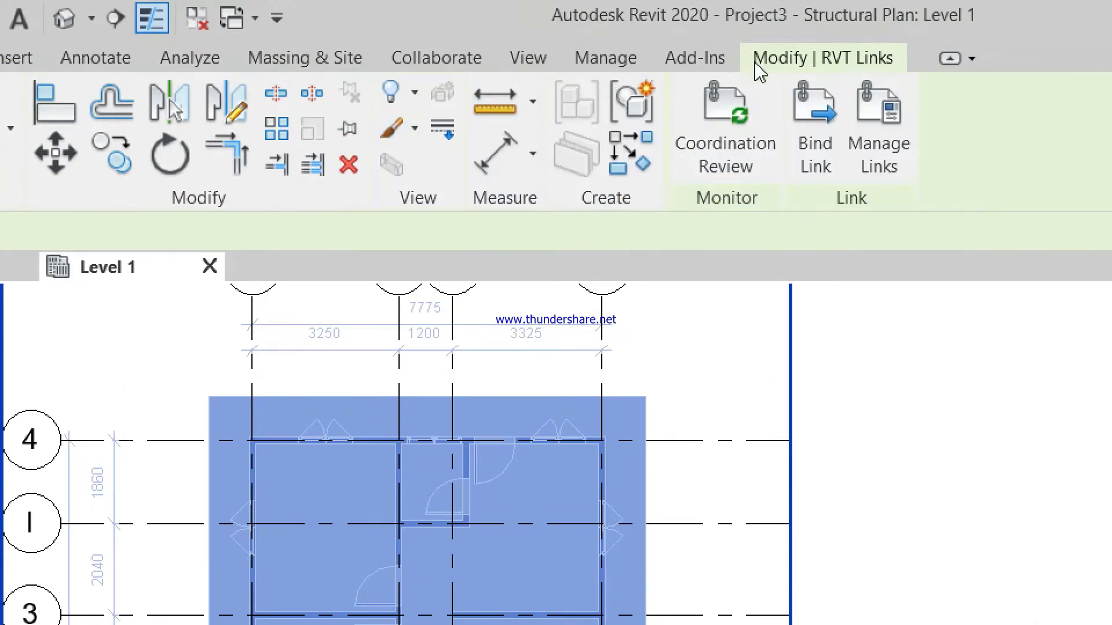
click(346, 132)
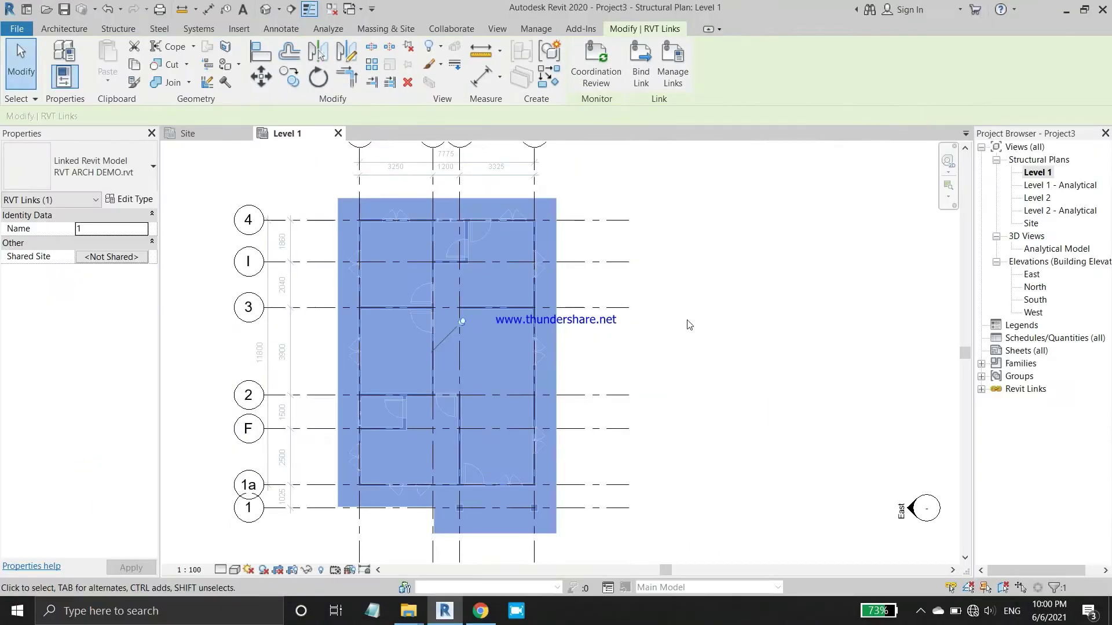
click(684, 334)
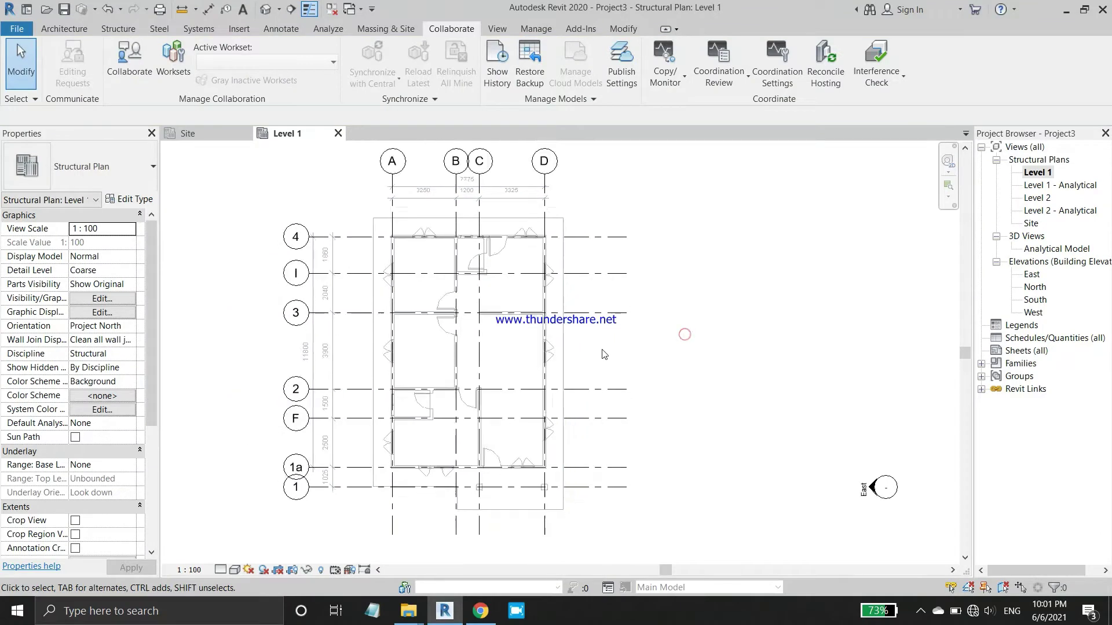
middle_drag(604, 355, 624, 366)
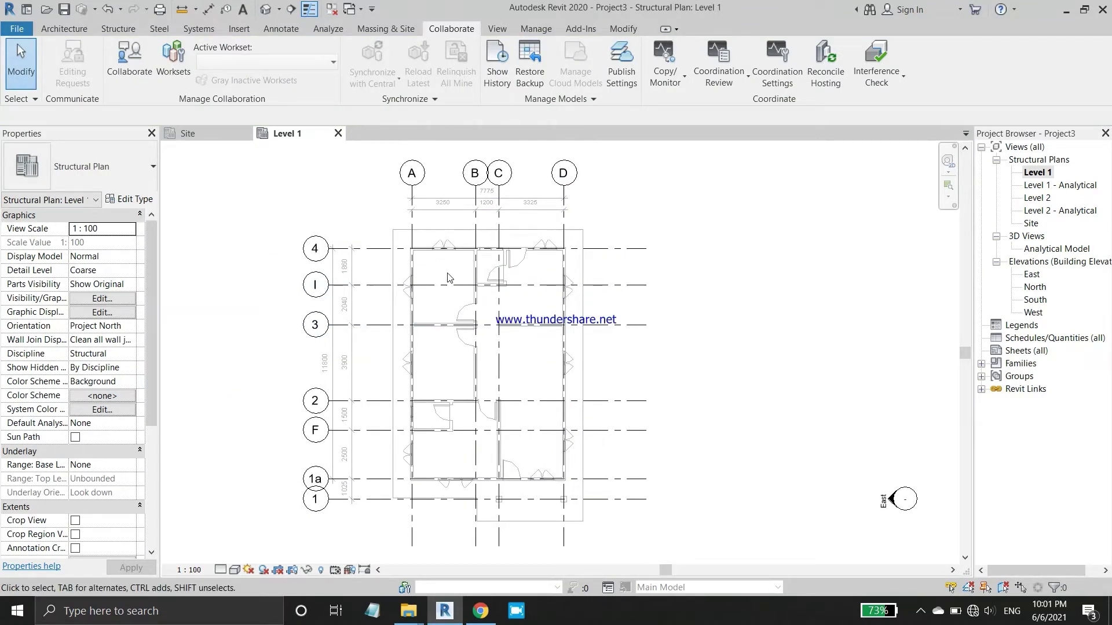
scroll(448, 278, up, 1)
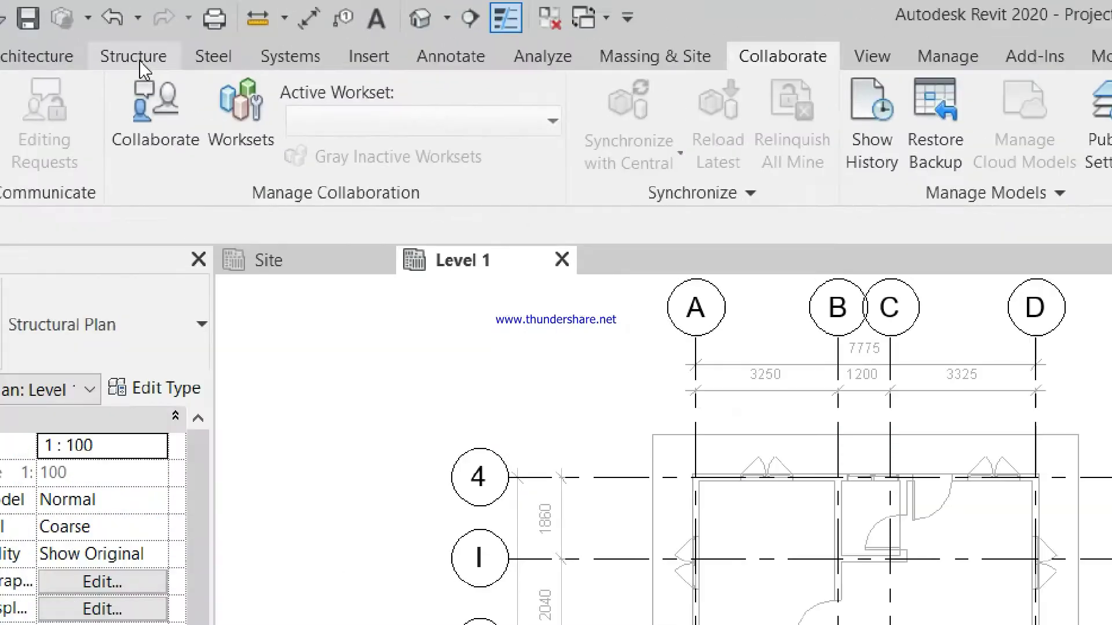
click(122, 34)
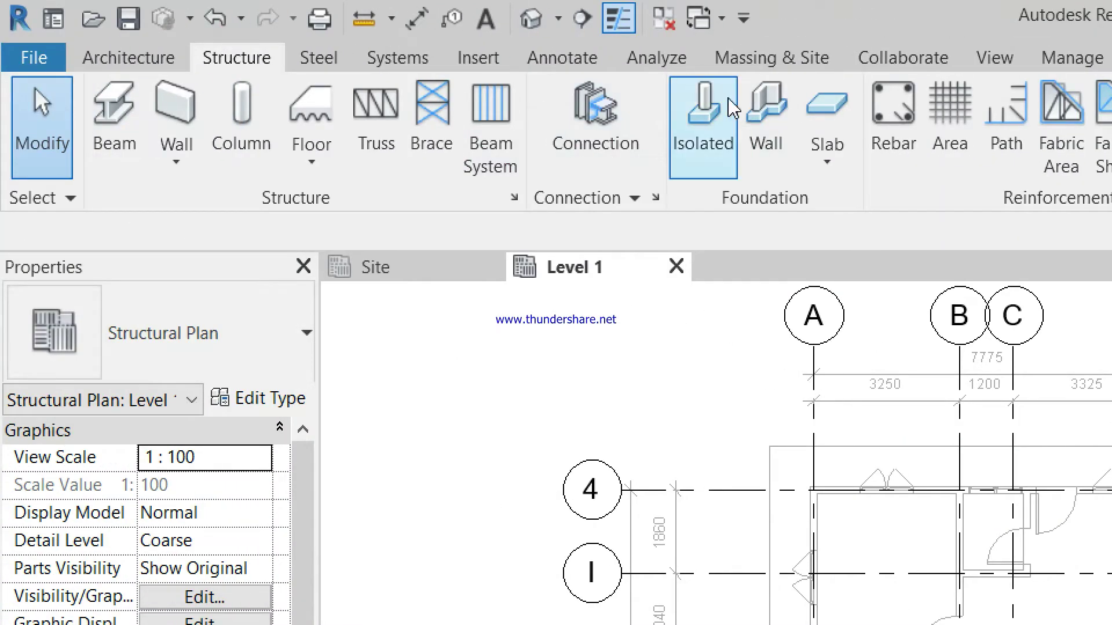
Duplicate the isolated footing type as a new type named '450 x 450 x 300mm'.
click(704, 127)
click(234, 344)
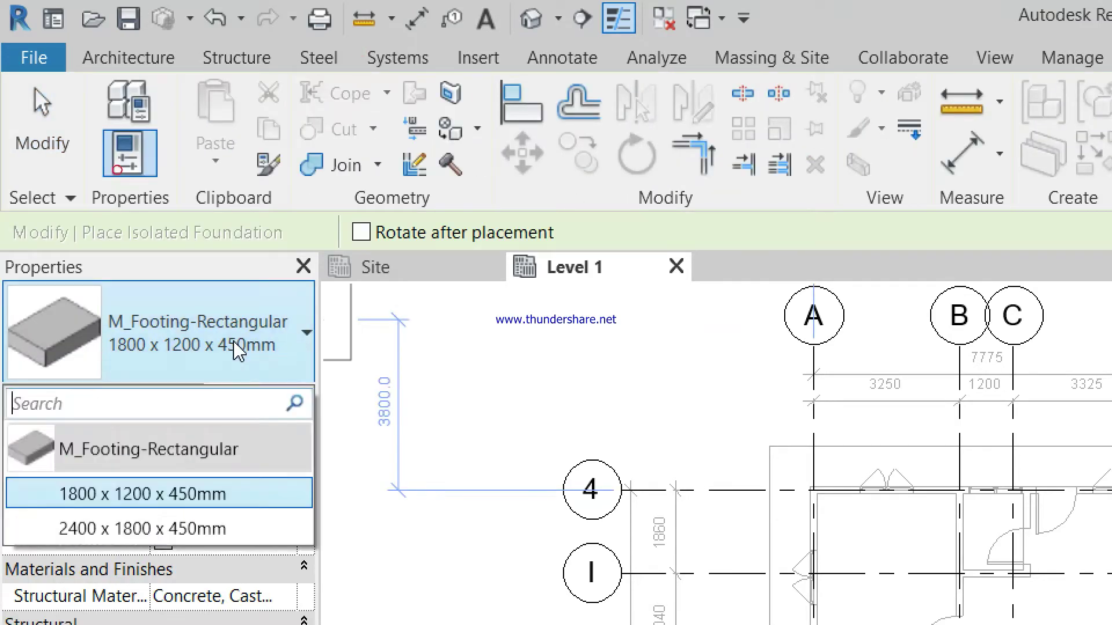
click(281, 408)
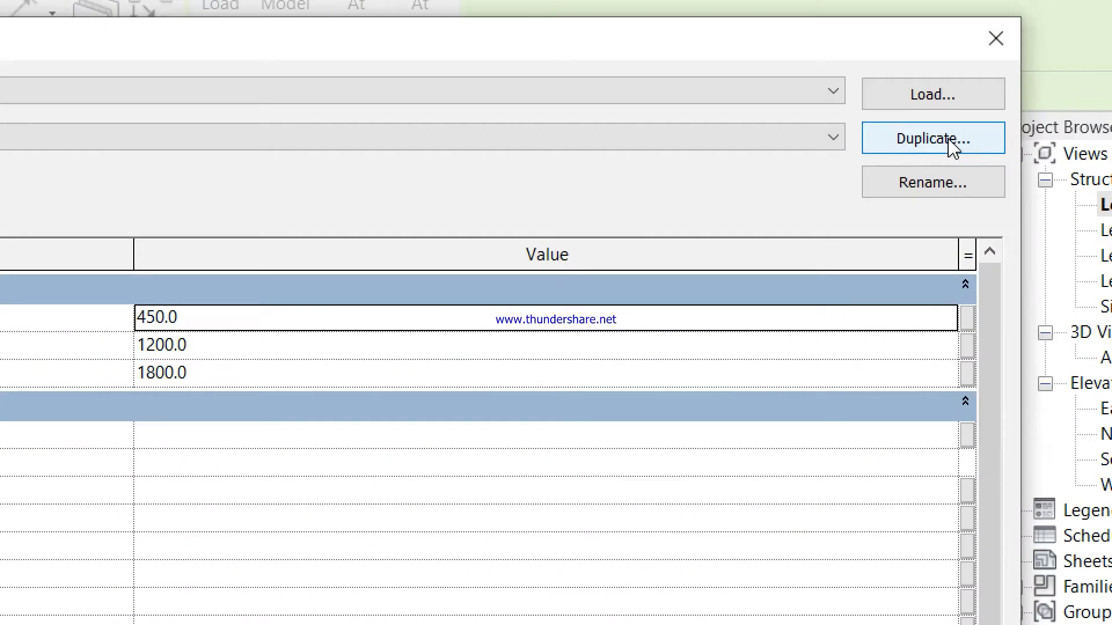
click(930, 138)
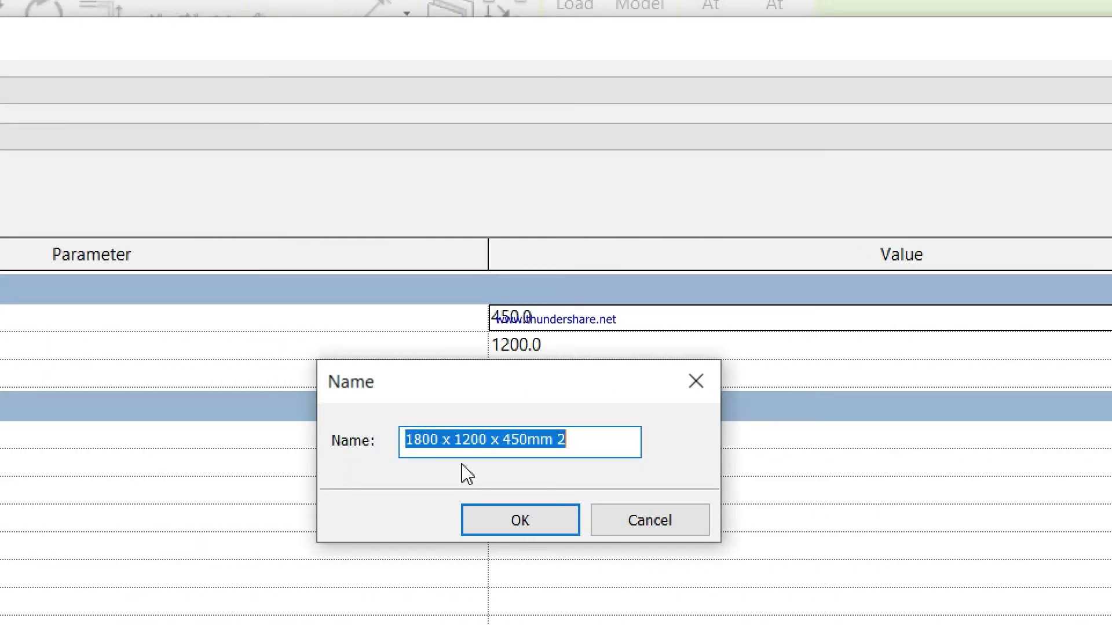
click(435, 439)
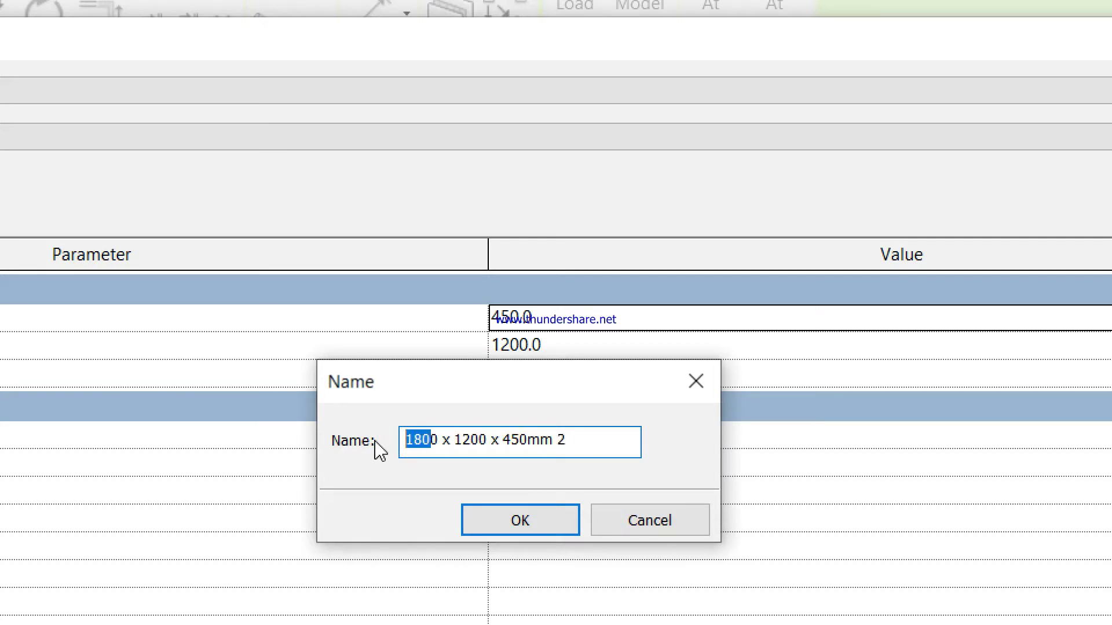
key(BackSpace)
text(450 x 450 x 300mm)
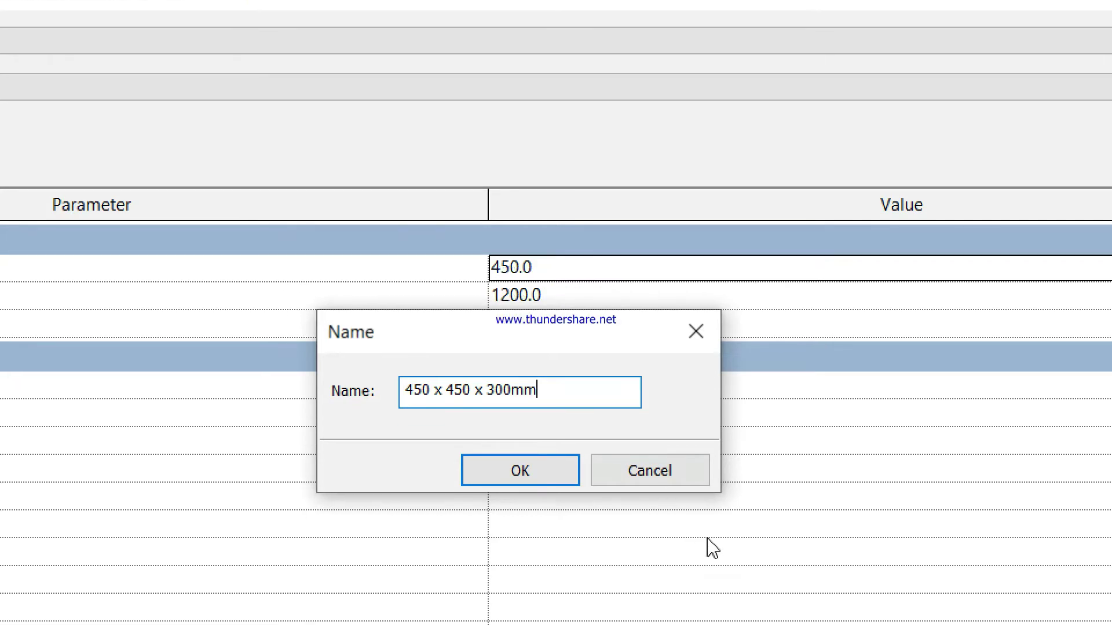
click(565, 481)
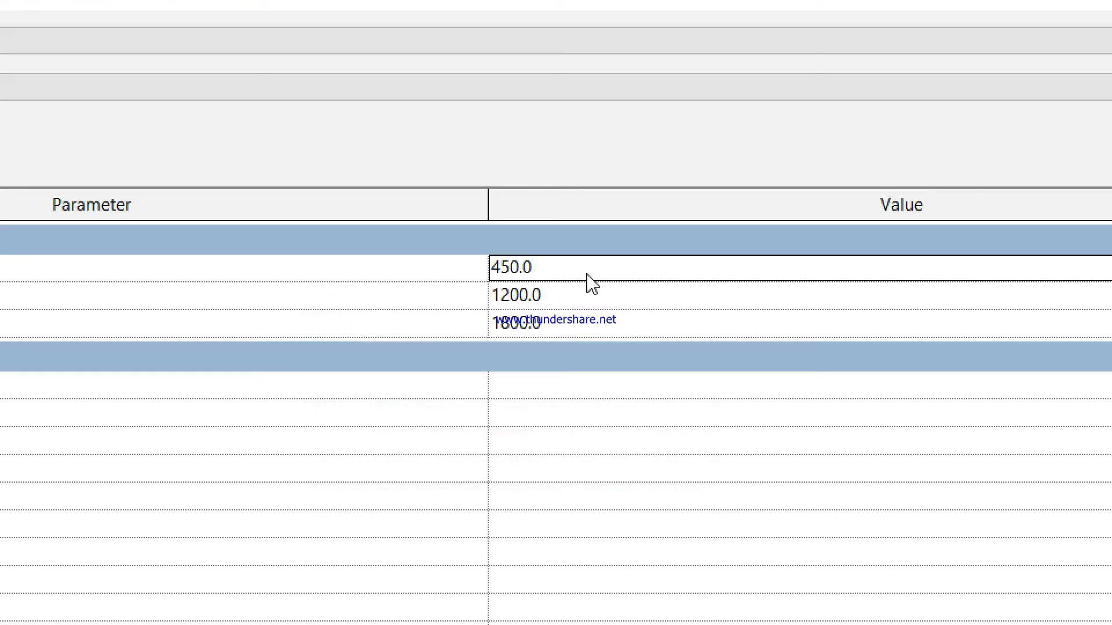
Enter Foundation Thickness 300, Width 450 and Length 450 for the new footing type.
click(589, 273)
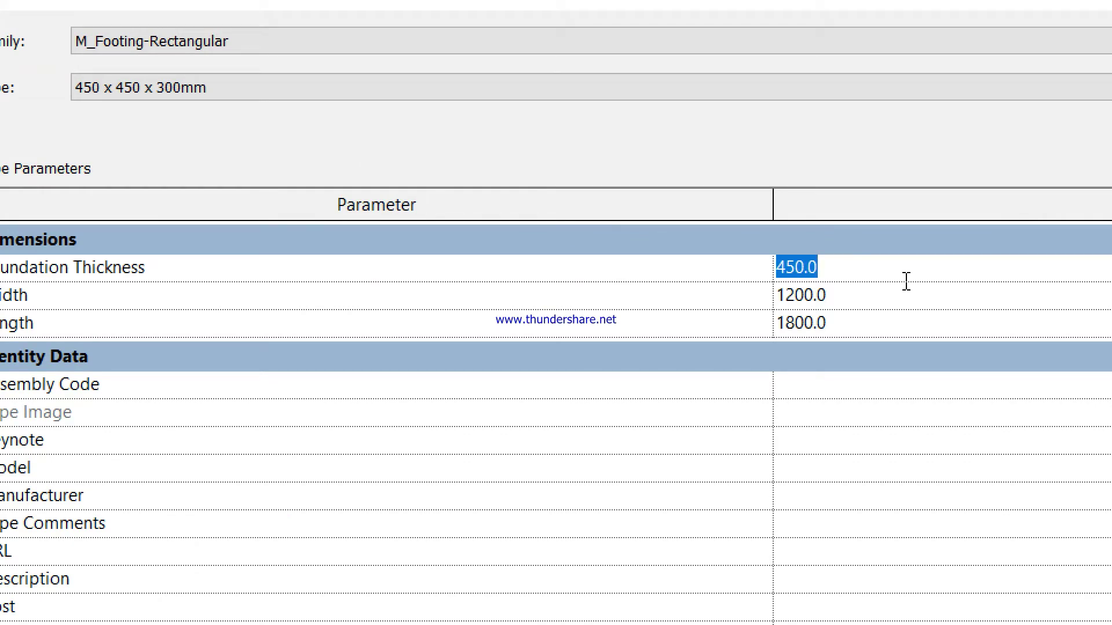
text(300)
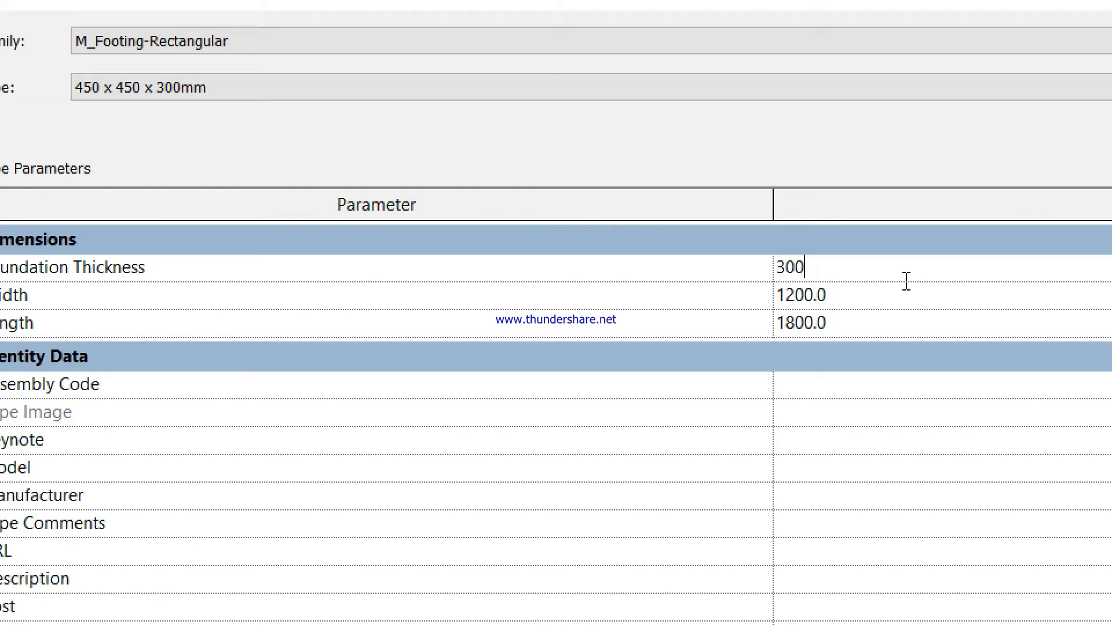
key(Return)
text(450)
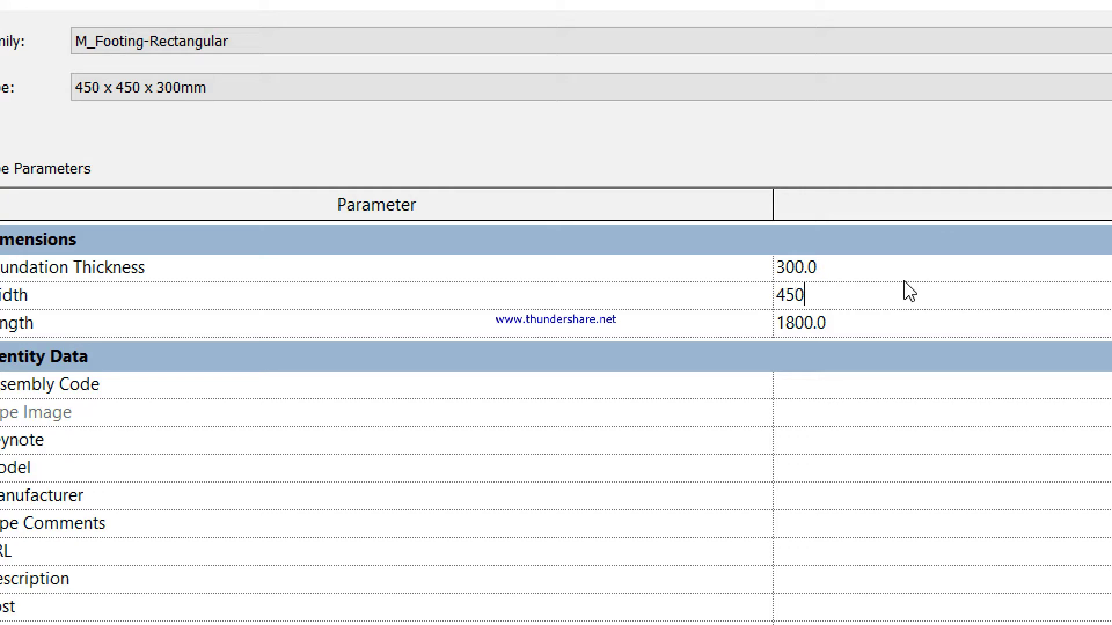
key(Return)
text(1)
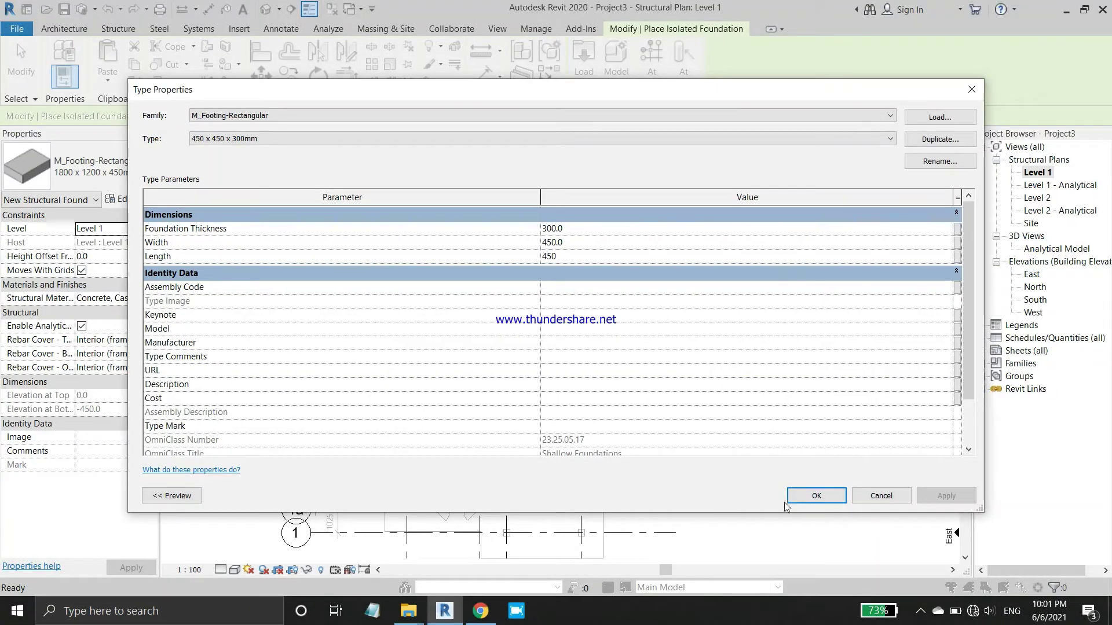
Place 450 x 450 x 300mm footings along grid 4, starting at A/4, then exit the tool.
click(818, 499)
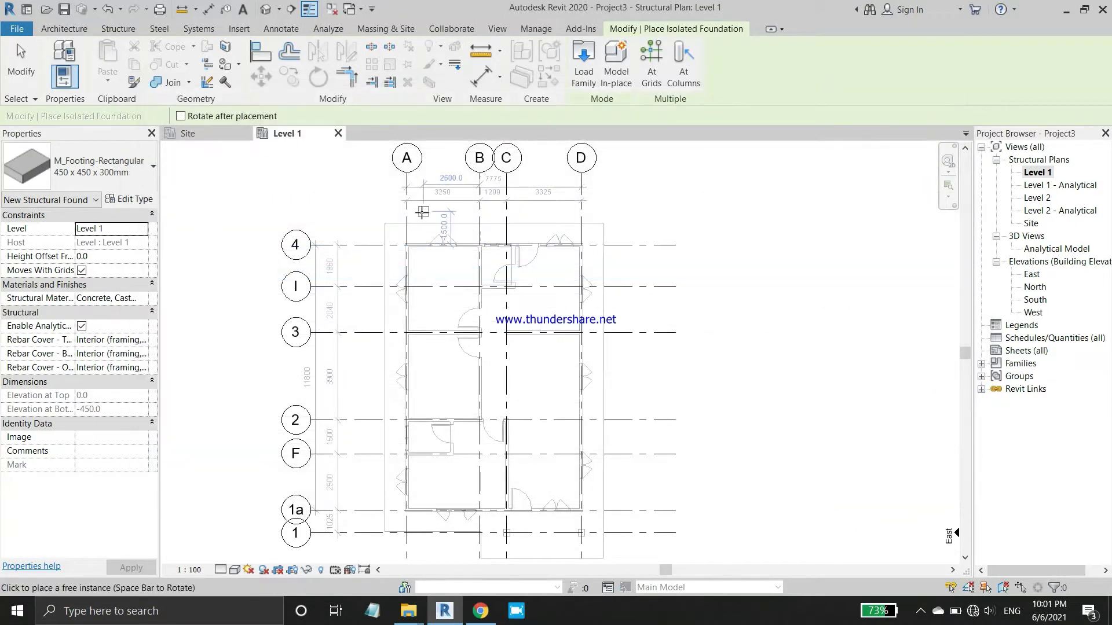
scroll(422, 237, up, 3)
scroll(469, 228, up, 3)
scroll(405, 275, up, 2)
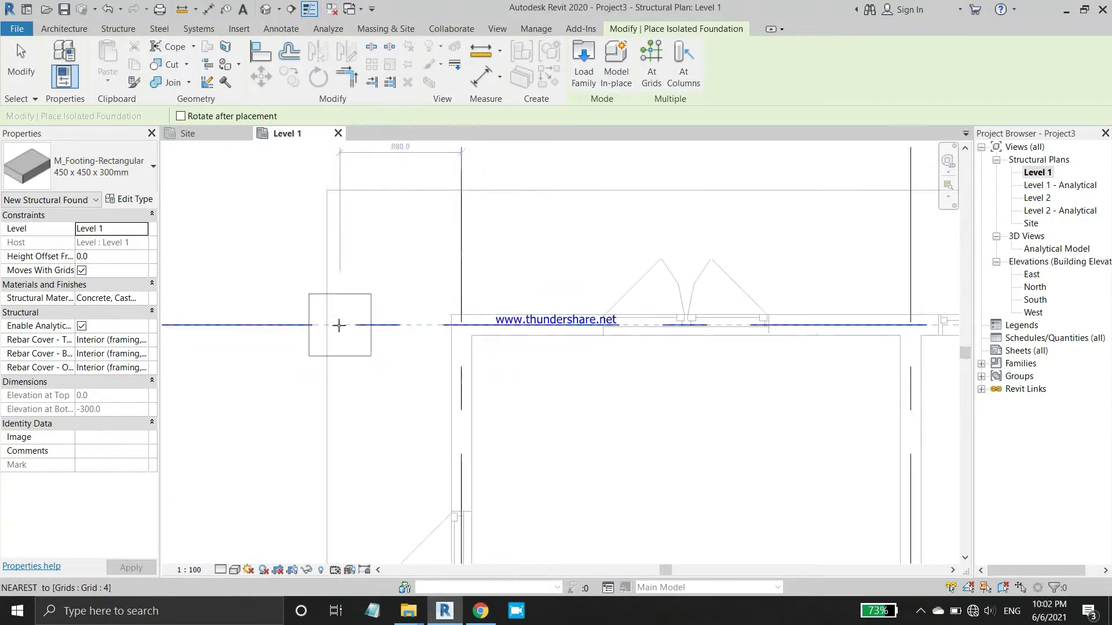
scroll(339, 326, down, 4)
scroll(330, 323, up, 3)
scroll(362, 307, up, 2)
scroll(380, 307, up, 2)
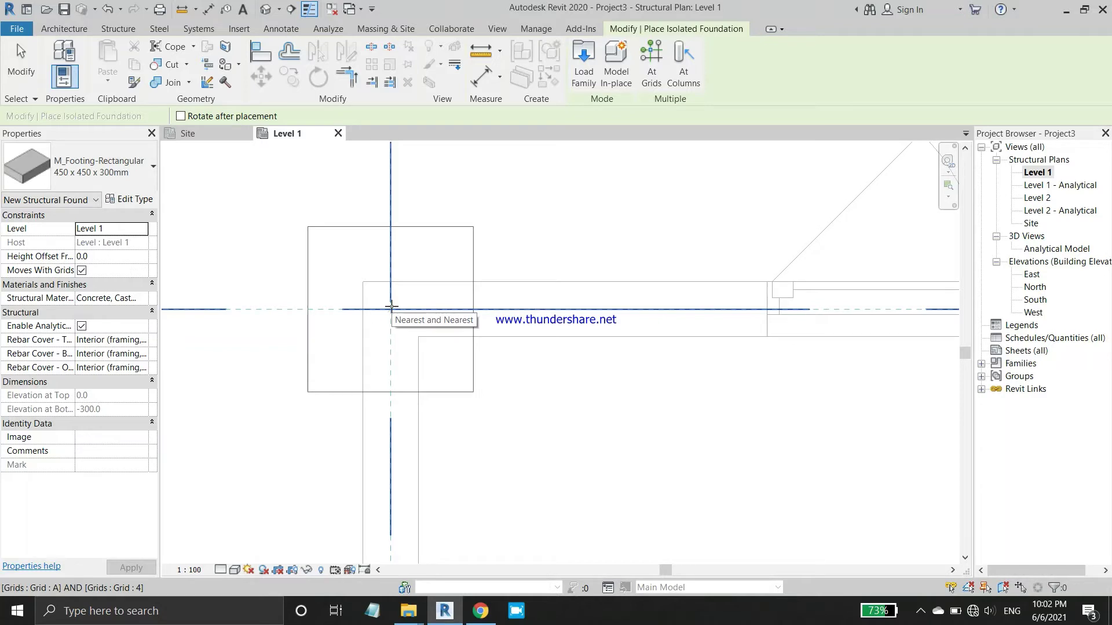
click(391, 306)
scroll(371, 304, down, 2)
scroll(288, 301, down, 2)
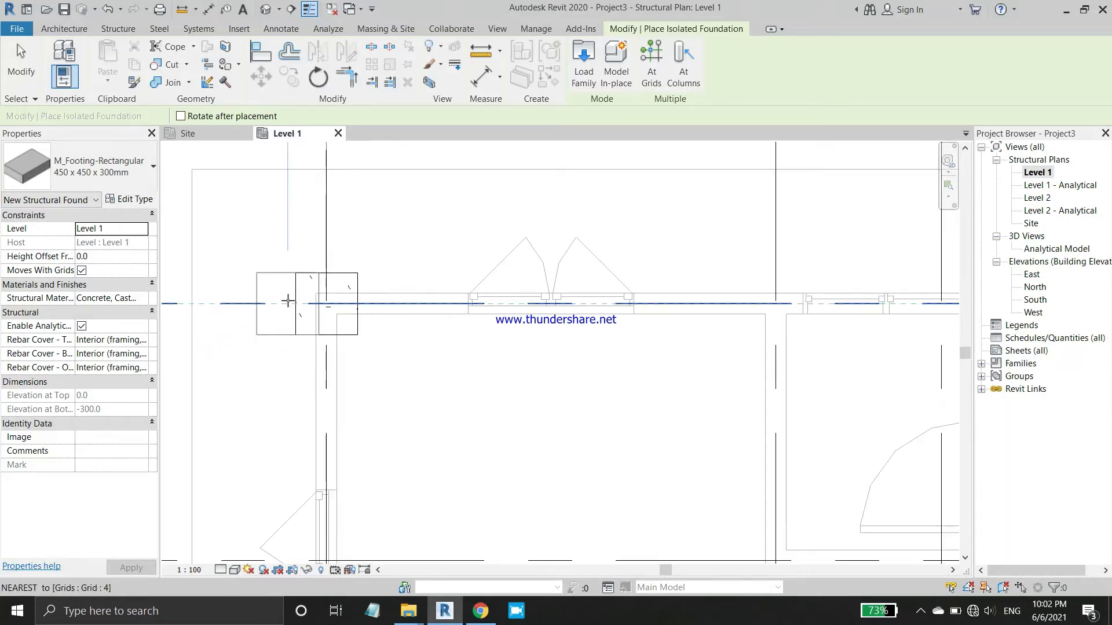
scroll(288, 300, down, 2)
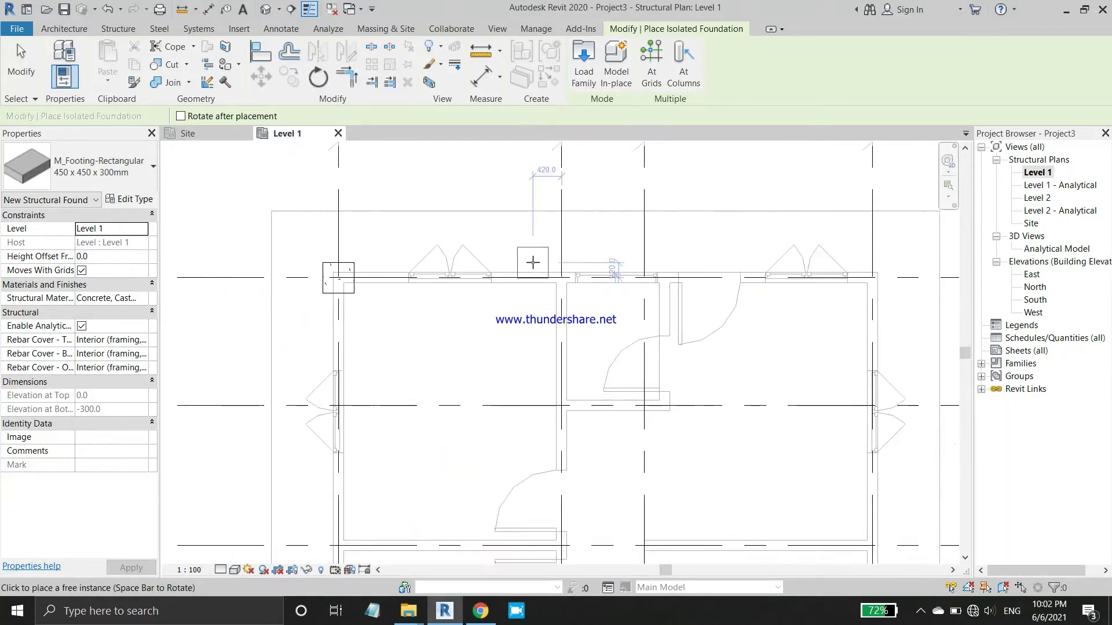
scroll(533, 262, down, 2)
scroll(551, 270, up, 1)
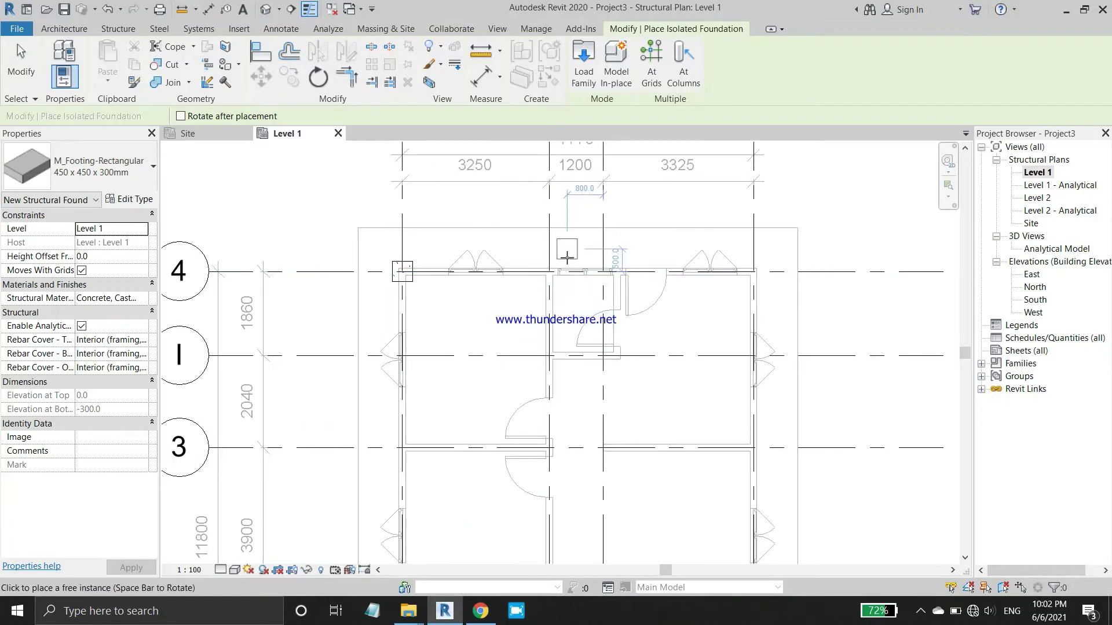
scroll(567, 257, down, 2)
scroll(566, 250, down, 2)
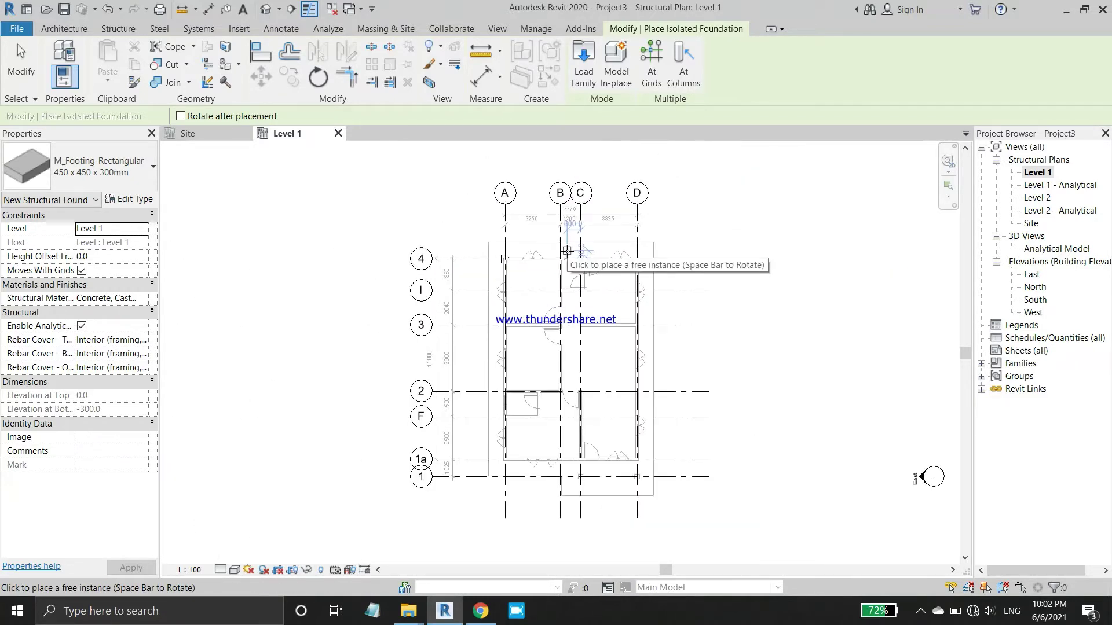
scroll(567, 250, up, 3)
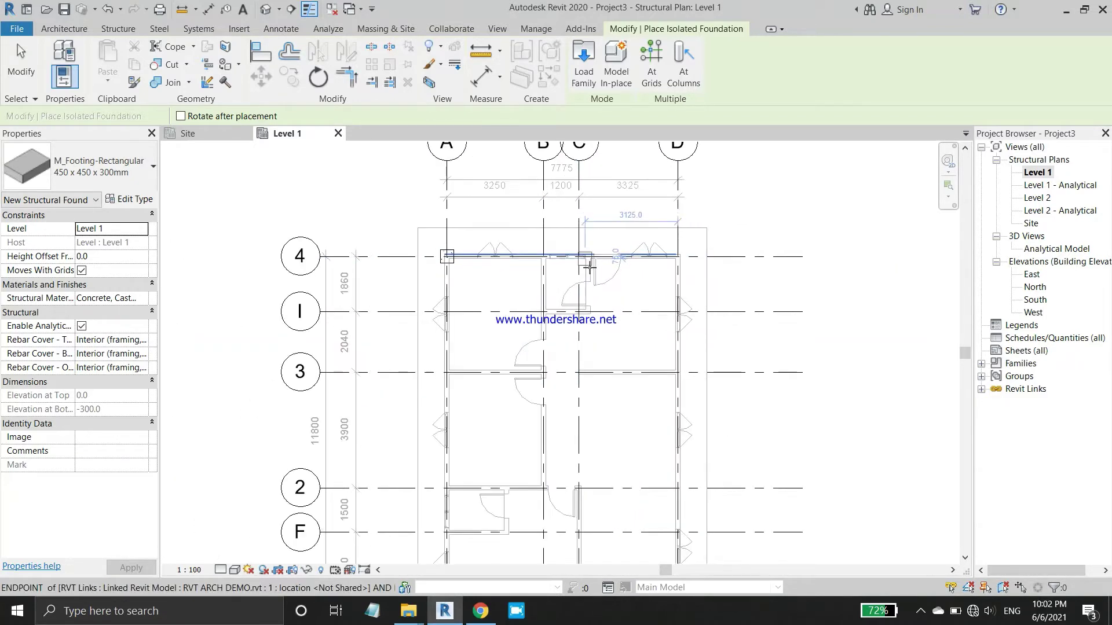
scroll(562, 243, up, 4)
scroll(557, 238, up, 3)
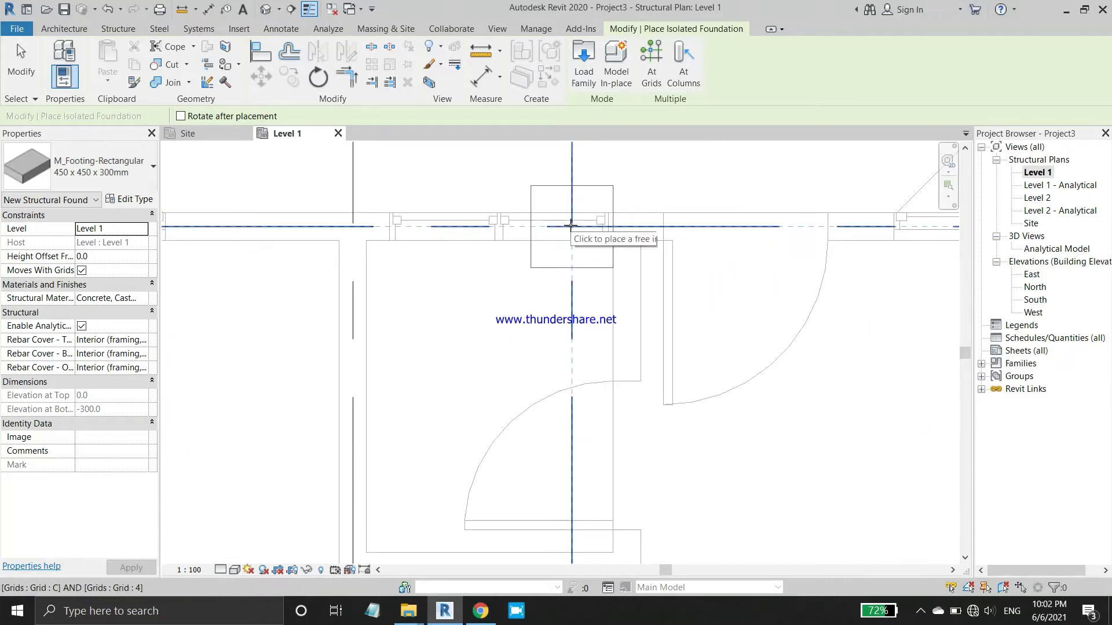
scroll(571, 227, down, 3)
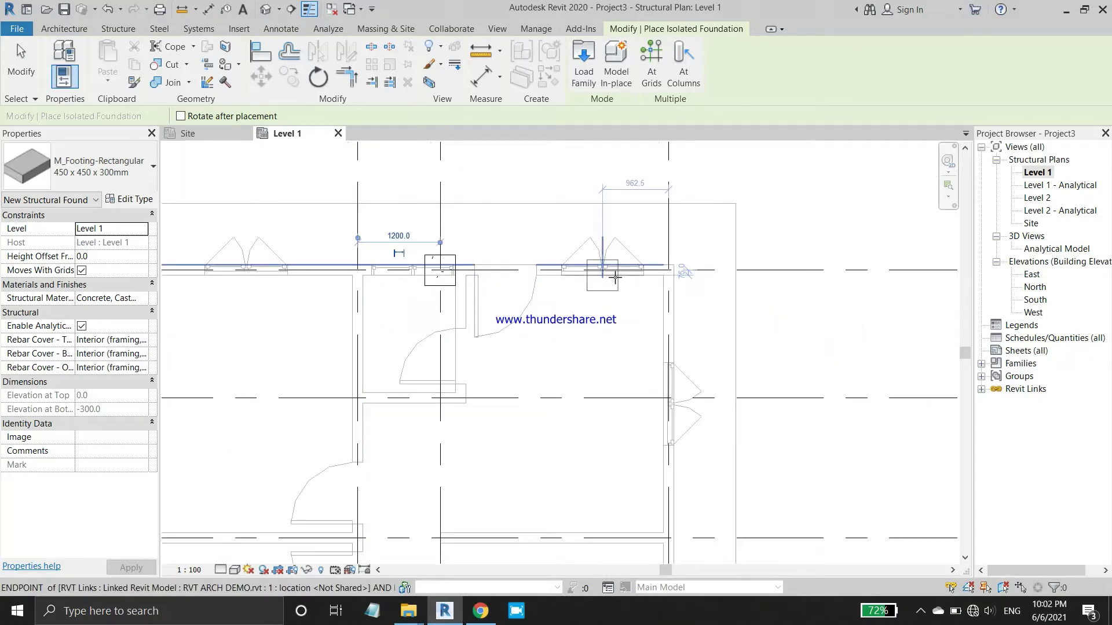
scroll(682, 262, up, 3)
scroll(681, 262, up, 2)
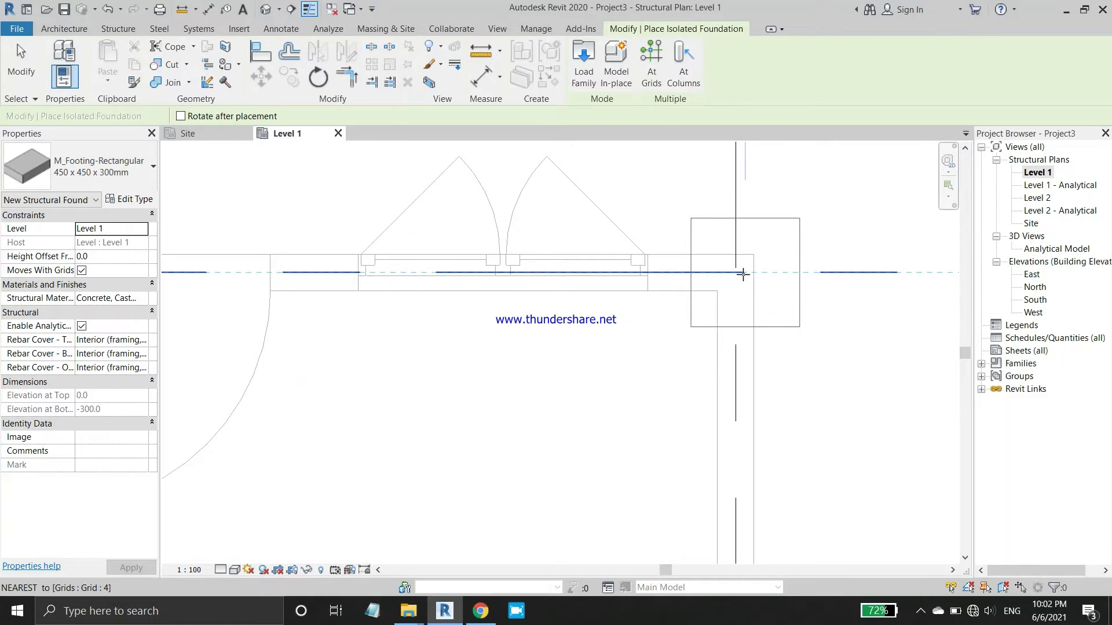
scroll(698, 201, down, 3)
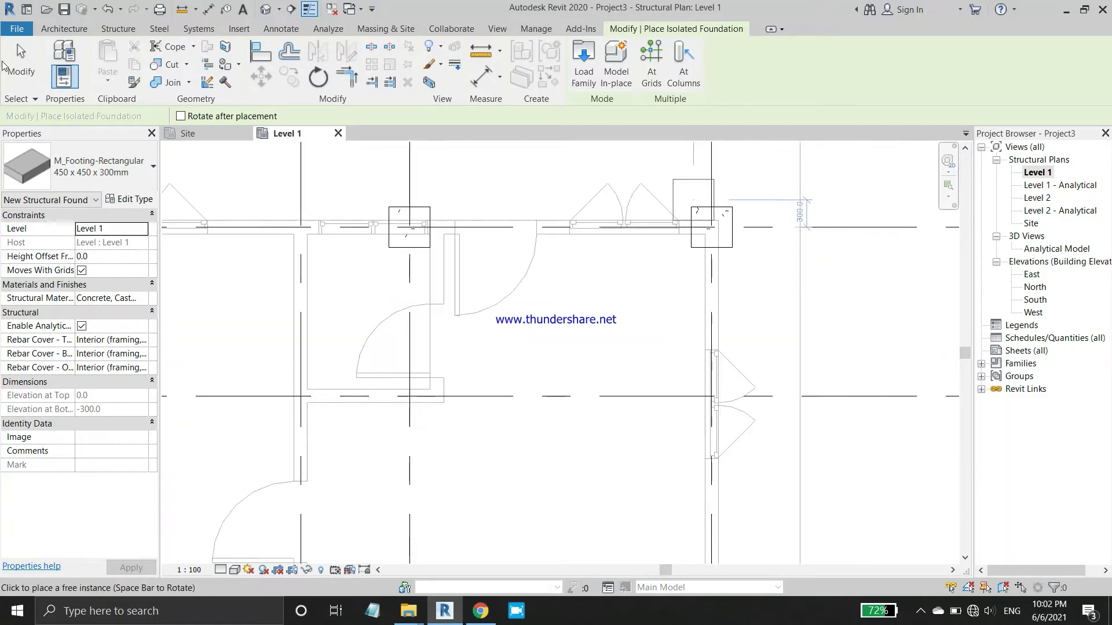
click(7, 65)
scroll(305, 239, down, 1)
scroll(305, 239, down, 1)
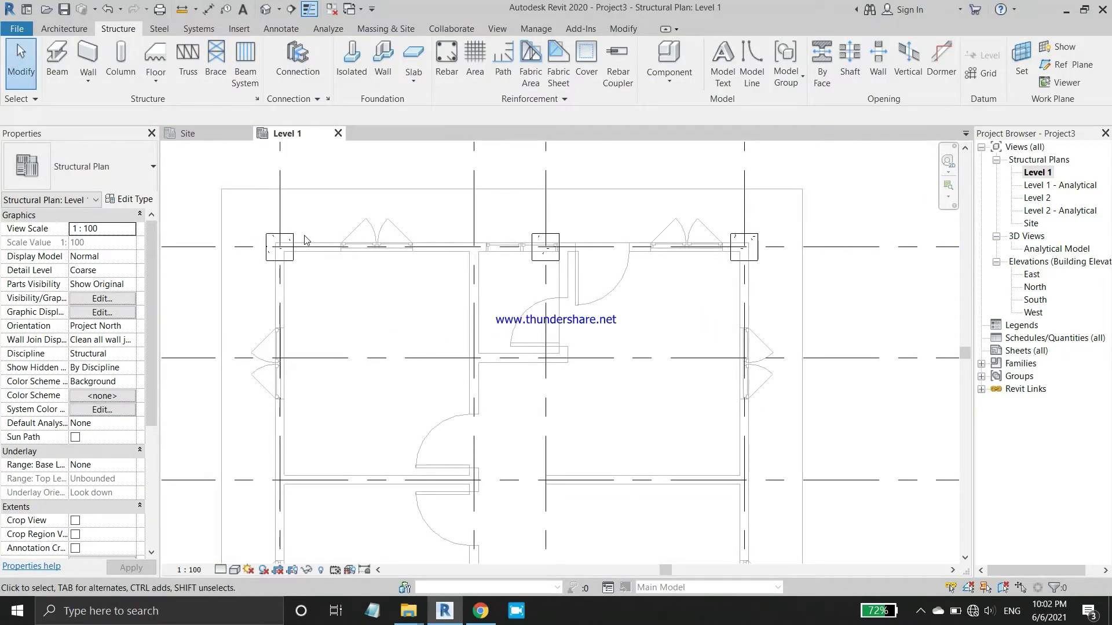
Select the three footings in the top grid row of Level 1.
click(284, 243)
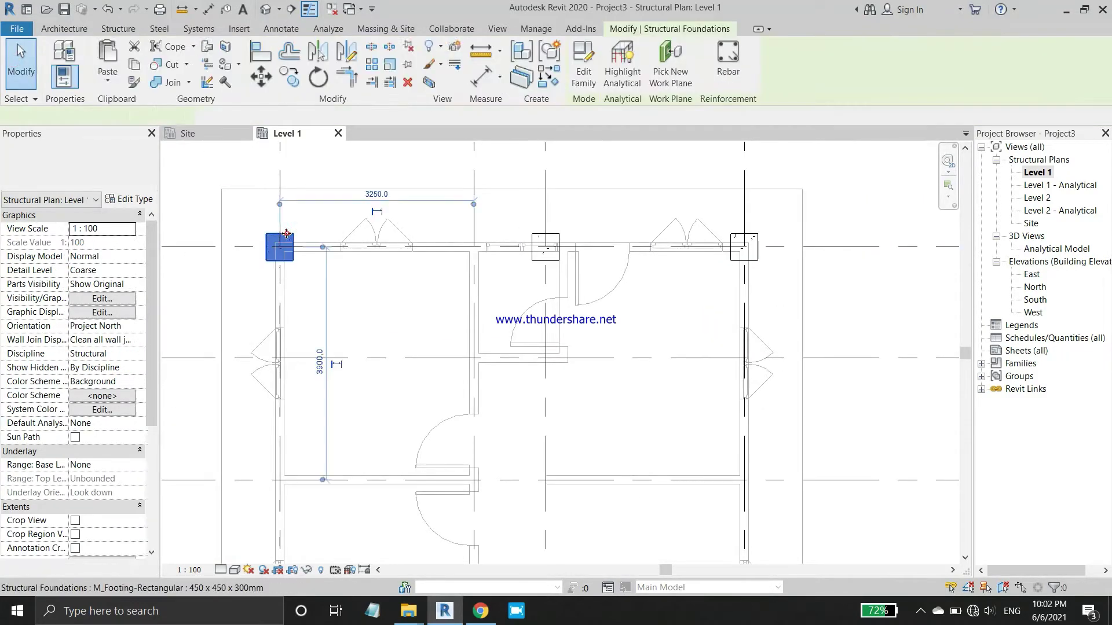
scroll(557, 235, up, 2)
ctrl+click(559, 237)
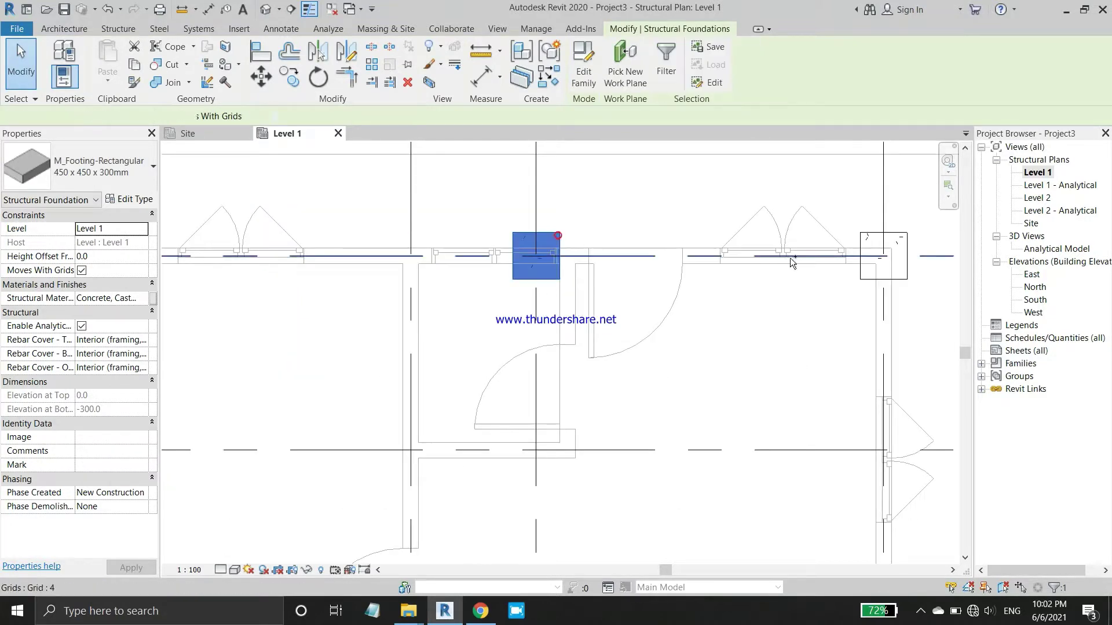
ctrl+click(867, 238)
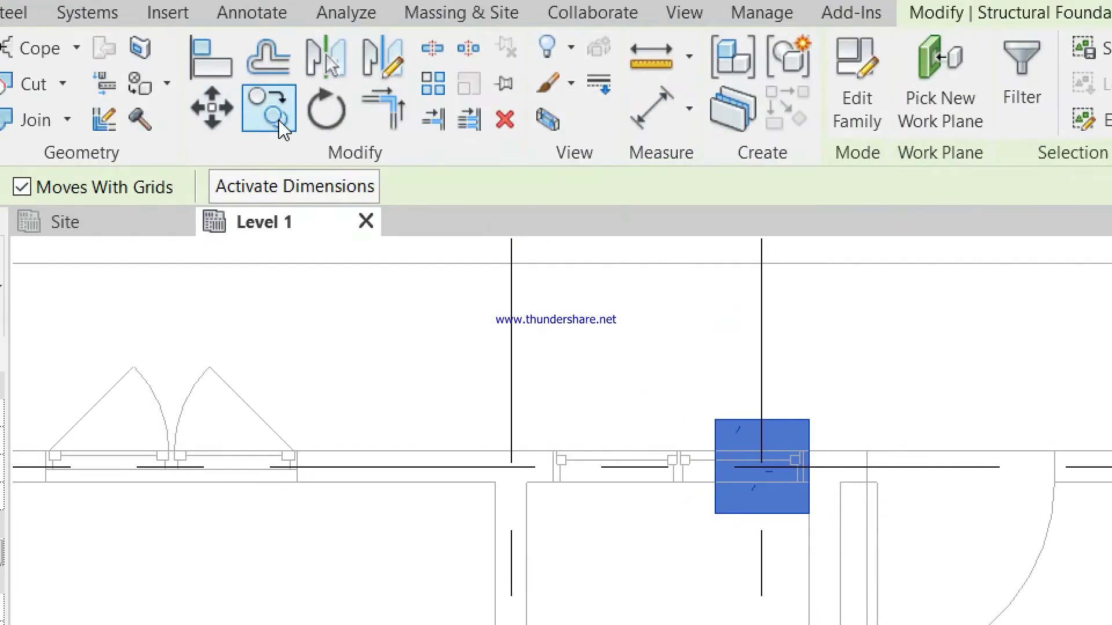
Start a multiple copy of the footings with the base point at the grid intersection.
click(293, 77)
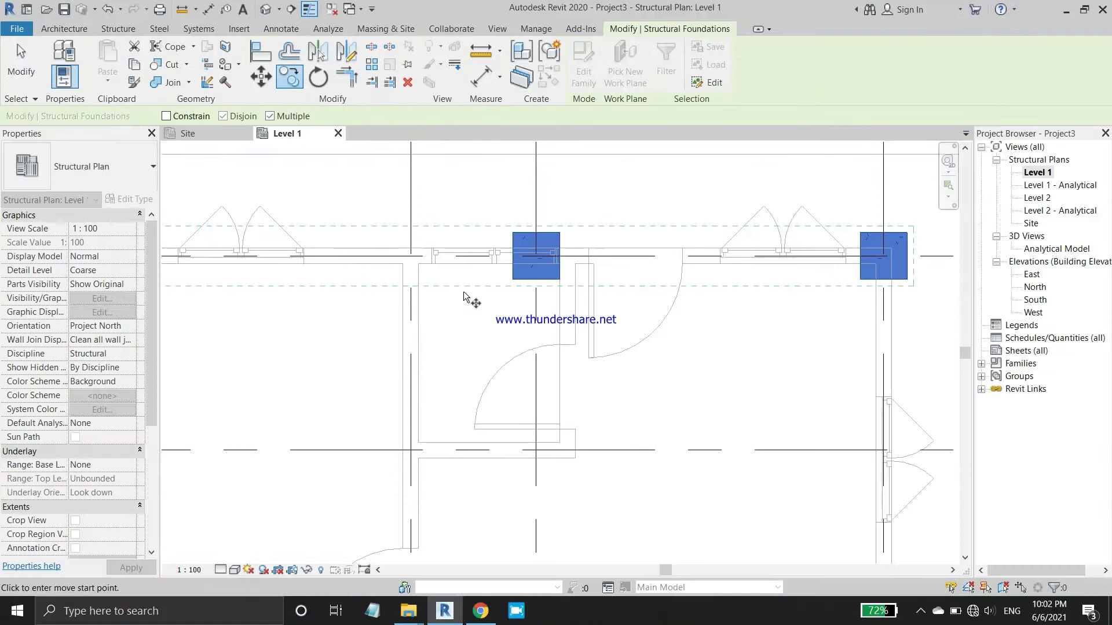
scroll(464, 296, down, 1)
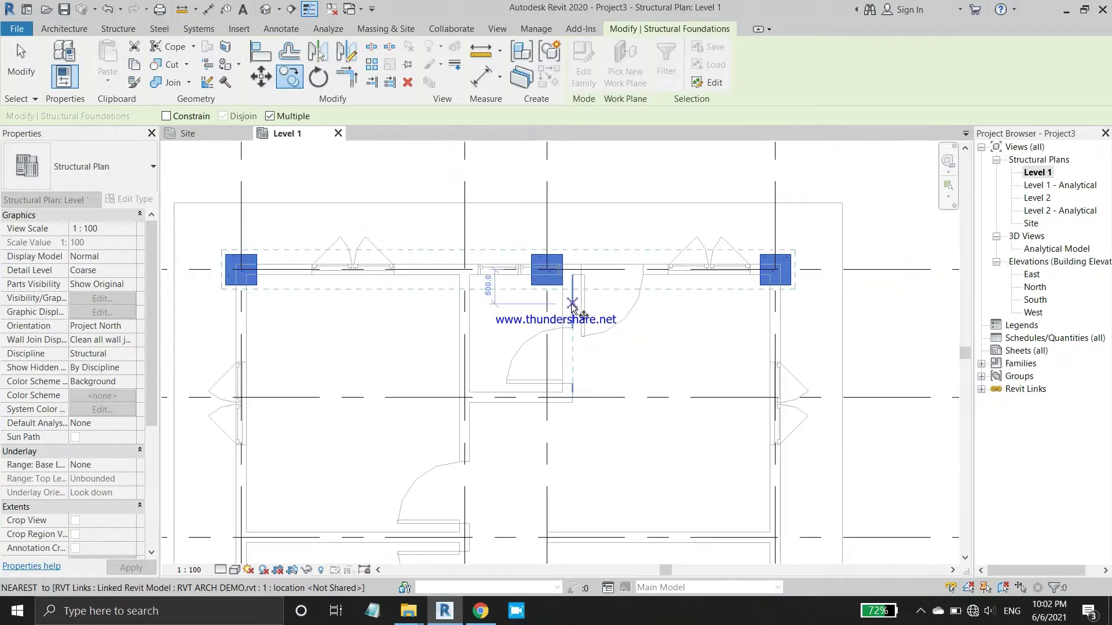
middle_drag(637, 316, 575, 385)
scroll(232, 272, up, 2)
scroll(286, 263, up, 5)
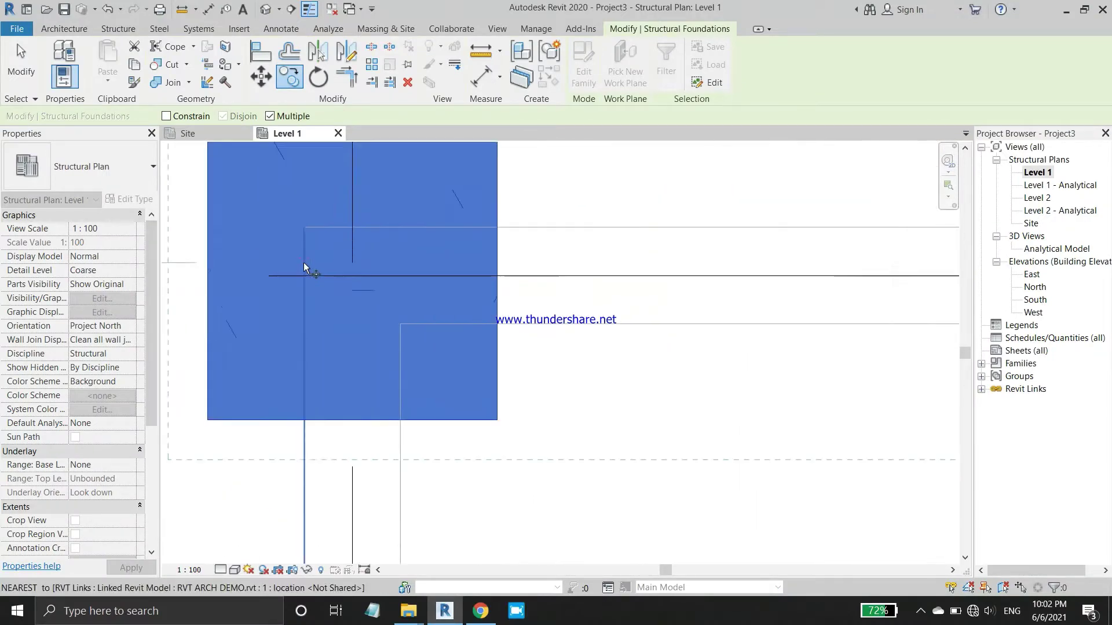
scroll(354, 275, down, 1)
click(354, 270)
Place the footing-row copies on the lower grid rows 3, 2 and 1a.
scroll(354, 229, down, 2)
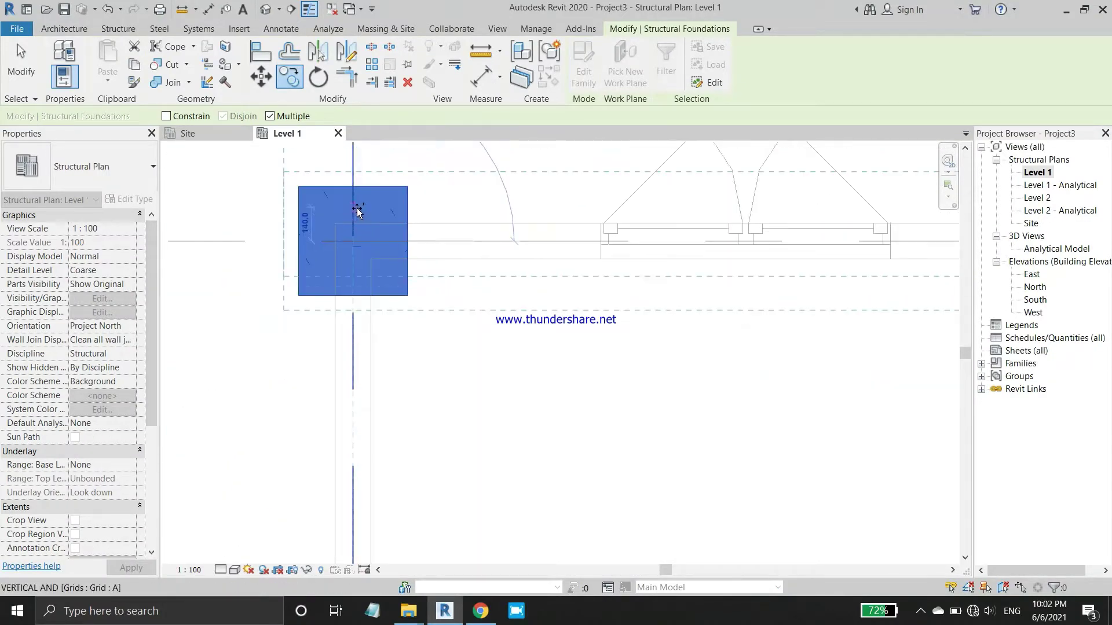
scroll(355, 215, down, 3)
scroll(355, 217, down, 1)
scroll(347, 420, up, 3)
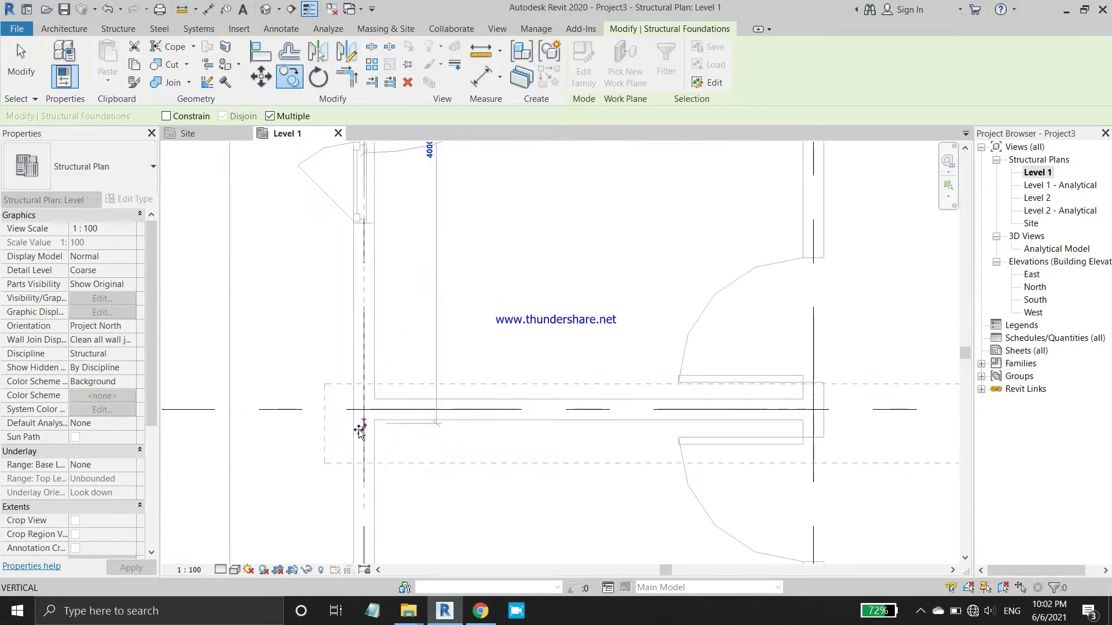
scroll(360, 427, up, 3)
scroll(382, 360, down, 2)
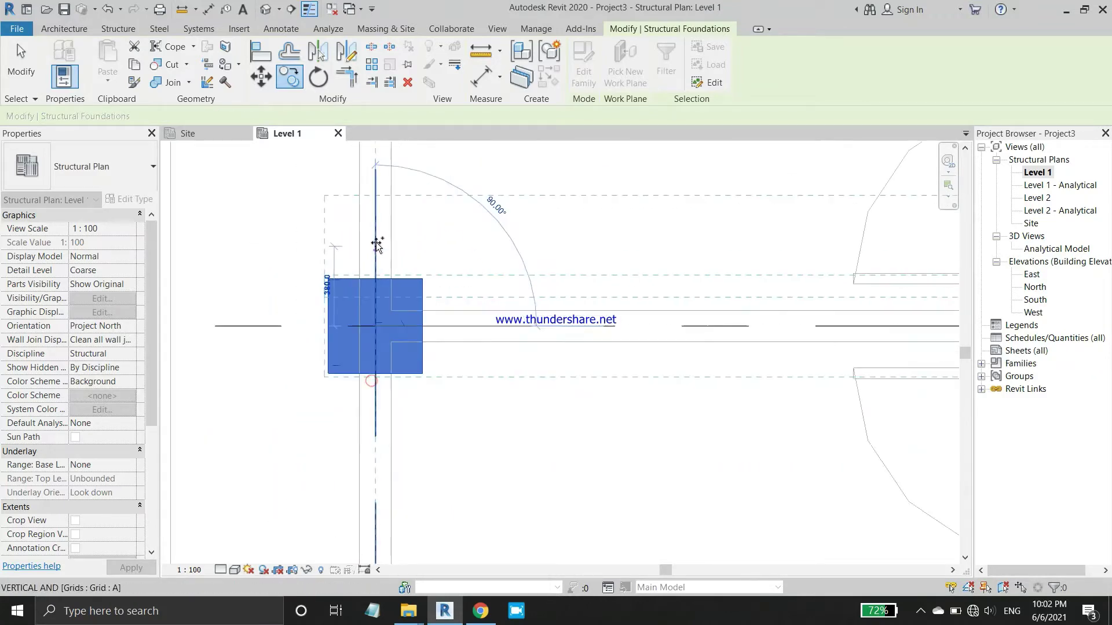
scroll(372, 243, down, 3)
scroll(372, 249, down, 1)
scroll(379, 460, up, 2)
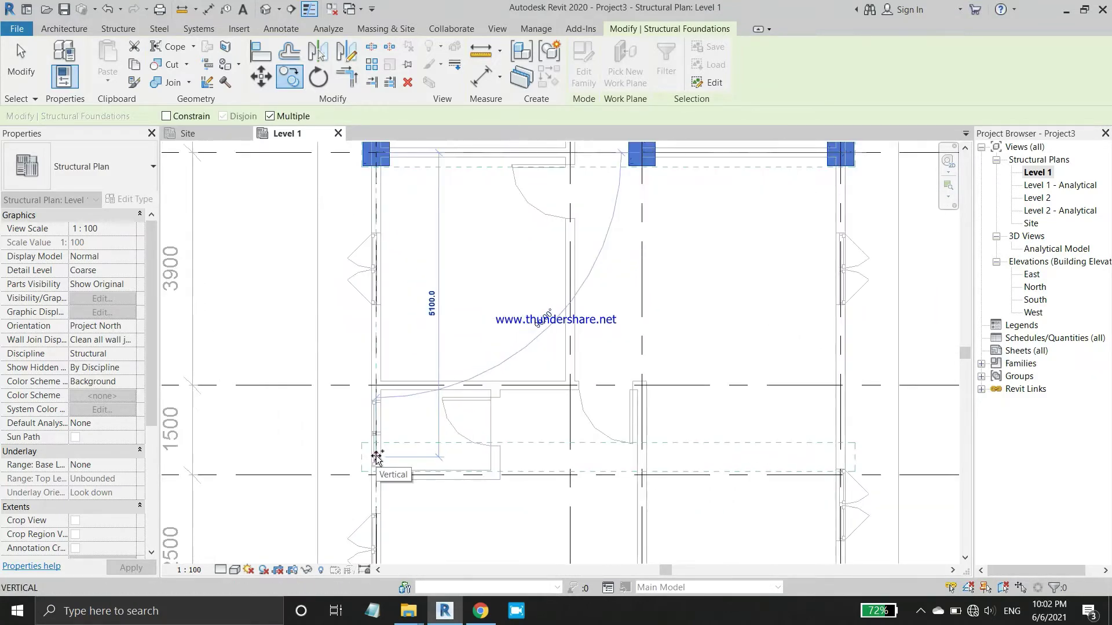
scroll(375, 440, up, 3)
scroll(372, 370, up, 3)
scroll(391, 342, down, 2)
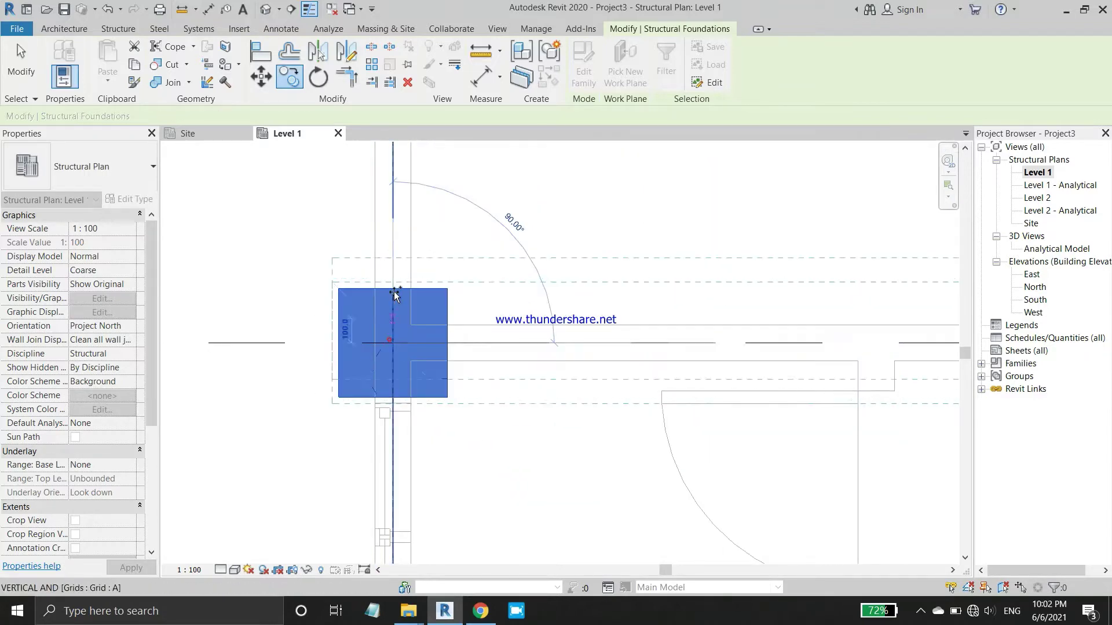
scroll(389, 359, down, 2)
scroll(389, 383, down, 2)
scroll(394, 452, up, 2)
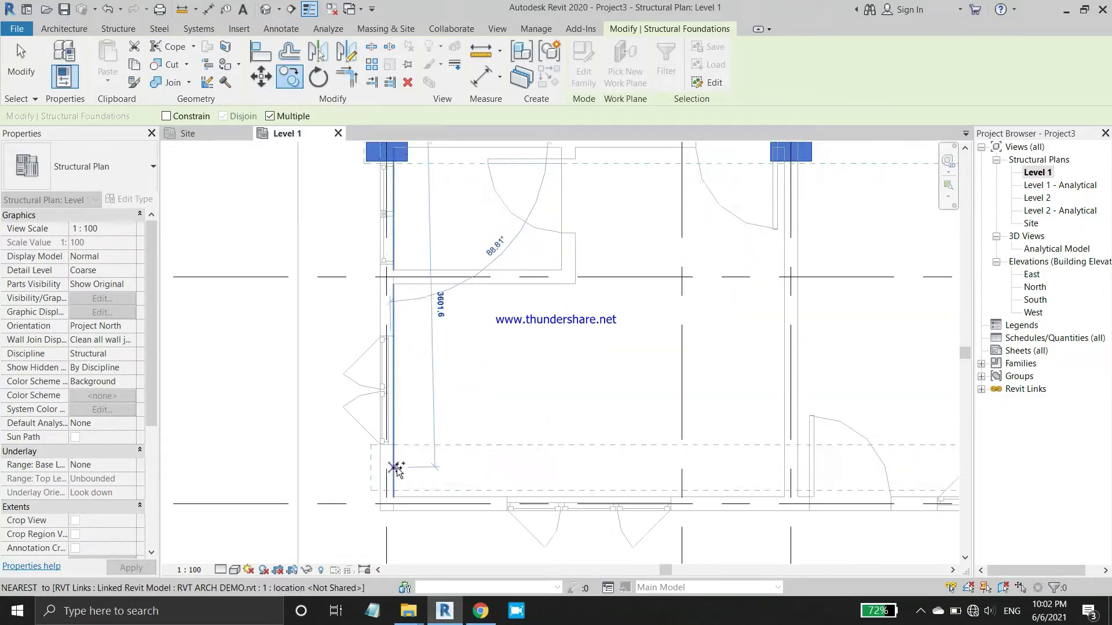
scroll(384, 509, up, 2)
scroll(377, 526, up, 2)
click(381, 531)
scroll(380, 530, down, 2)
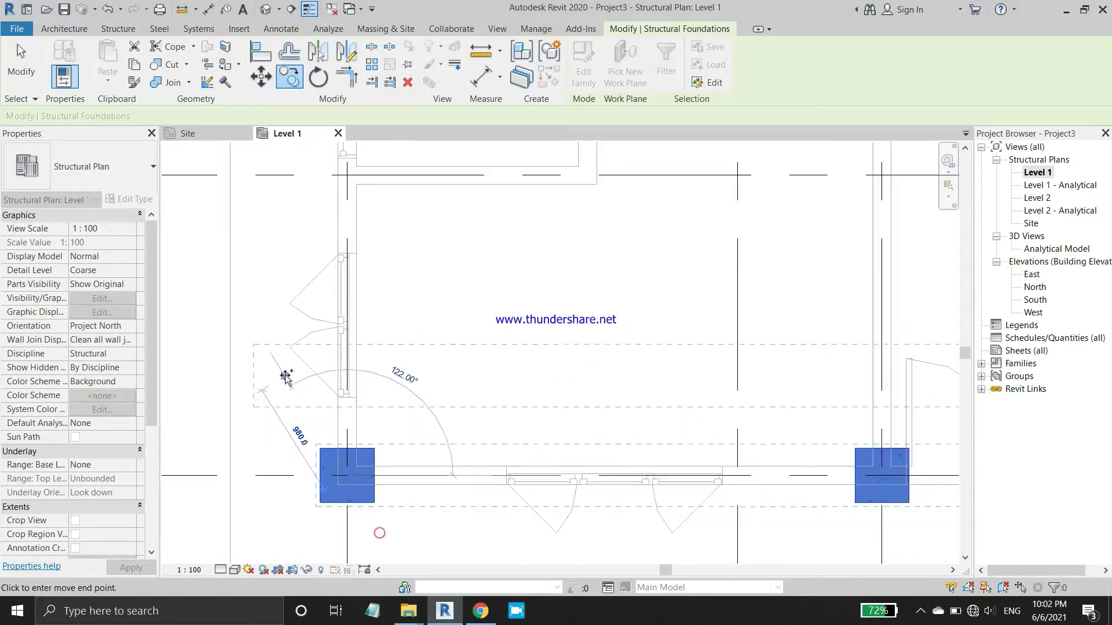
scroll(318, 359, down, 2)
scroll(342, 391, down, 1)
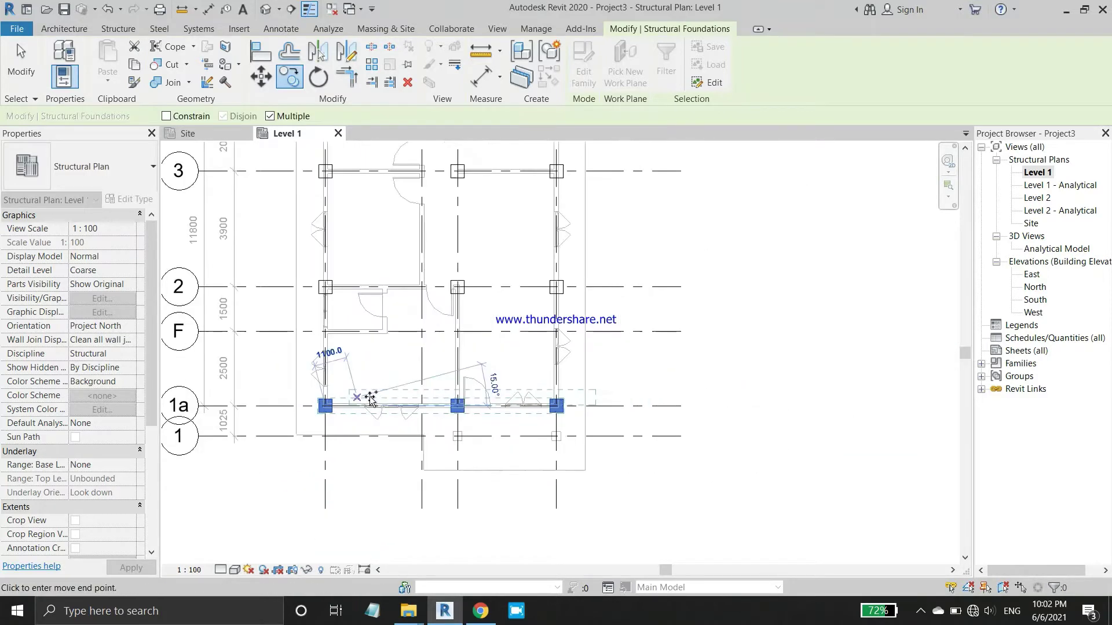
scroll(406, 336, down, 1)
End the copy and pick the M_Concrete-Rectangular-Column 300 x 450mm type for structural columns.
key(Escape)
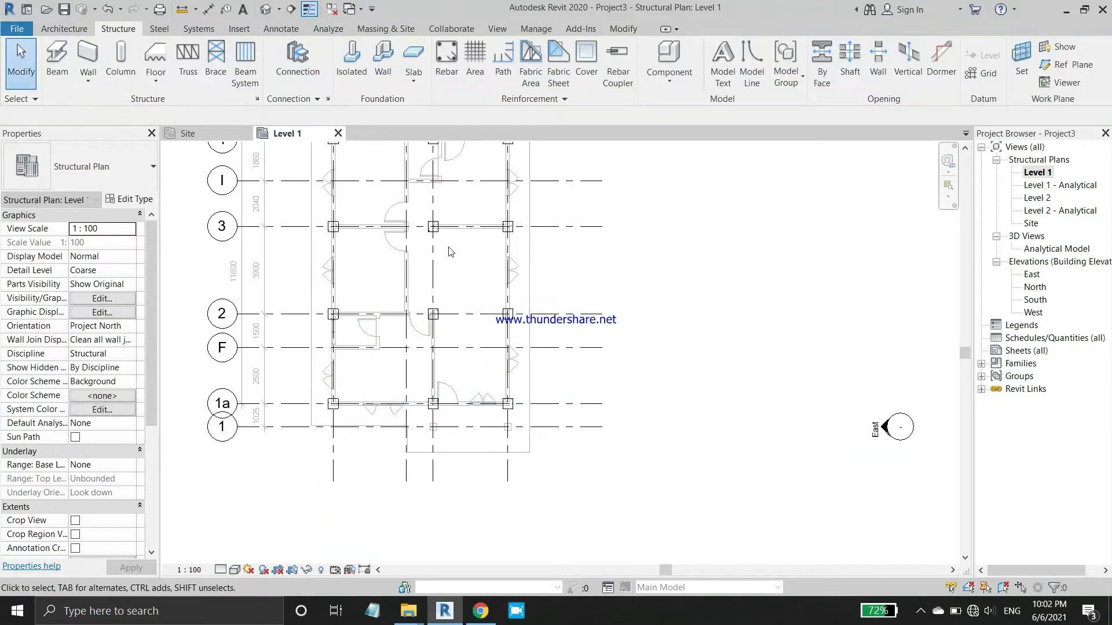
scroll(447, 326, down, 1)
scroll(448, 326, up, 3)
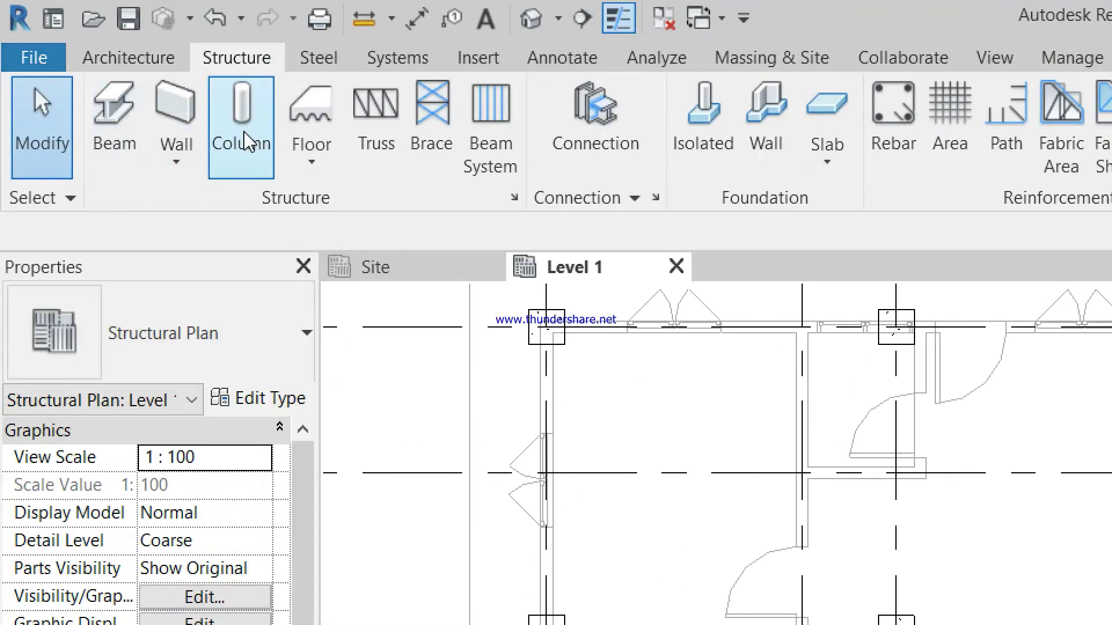
click(246, 139)
click(293, 363)
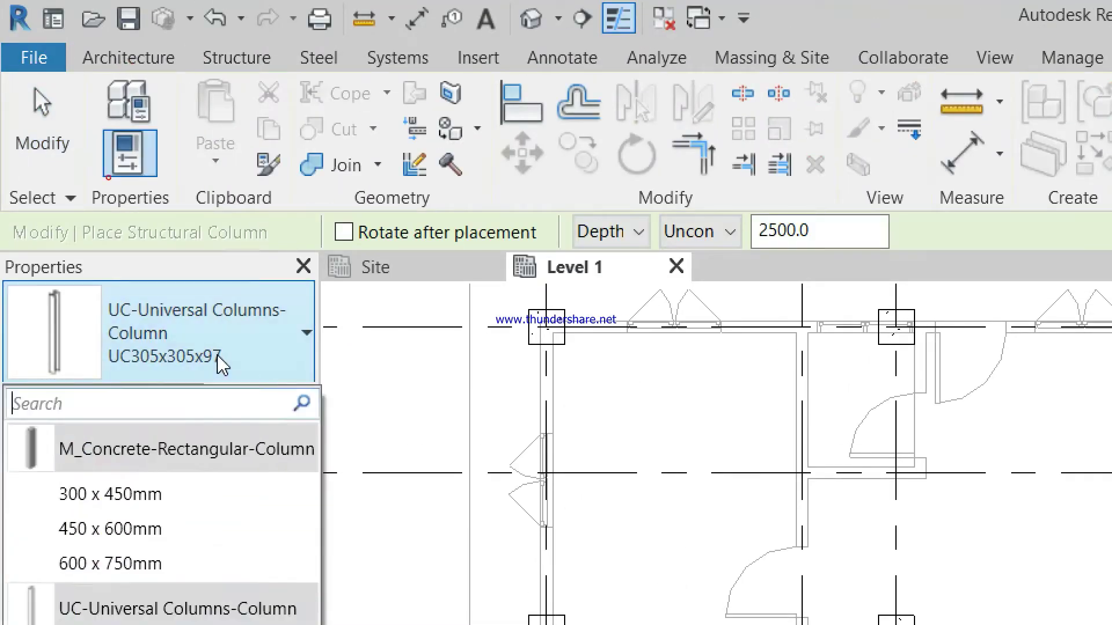
click(194, 494)
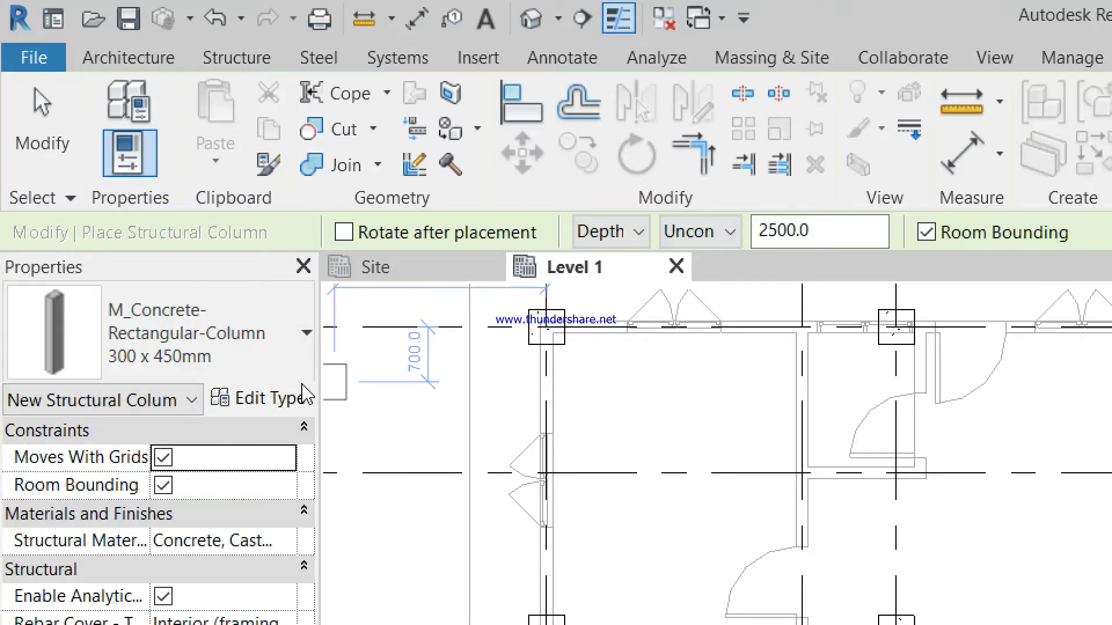
Duplicate the column type as 150 x 150mm with b and h set to 150.
click(250, 399)
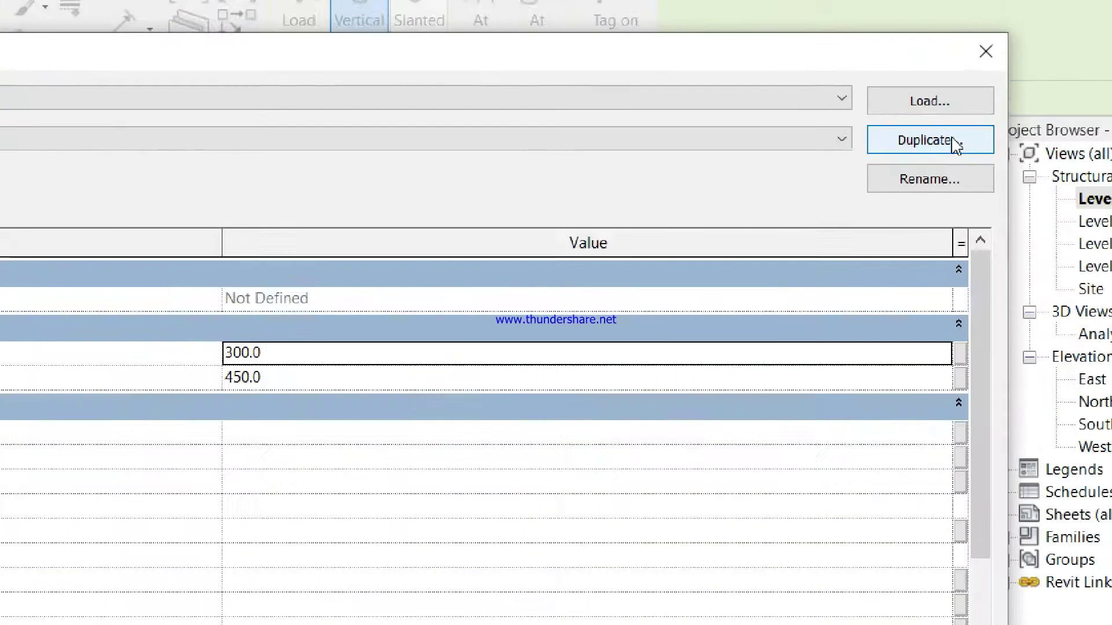
click(950, 139)
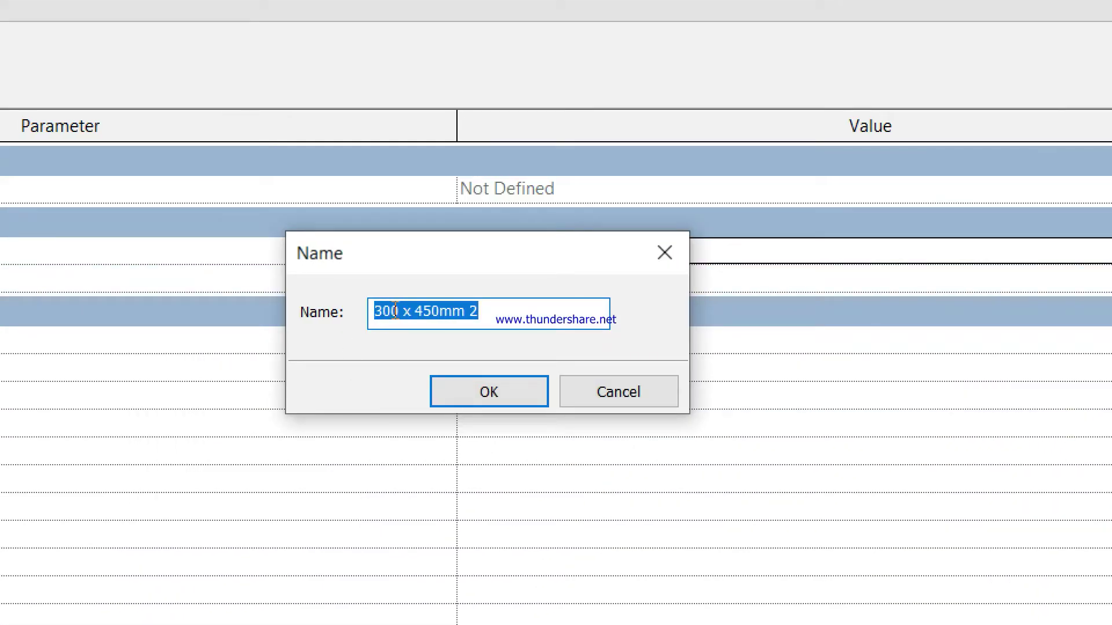
drag(391, 313, 395, 318)
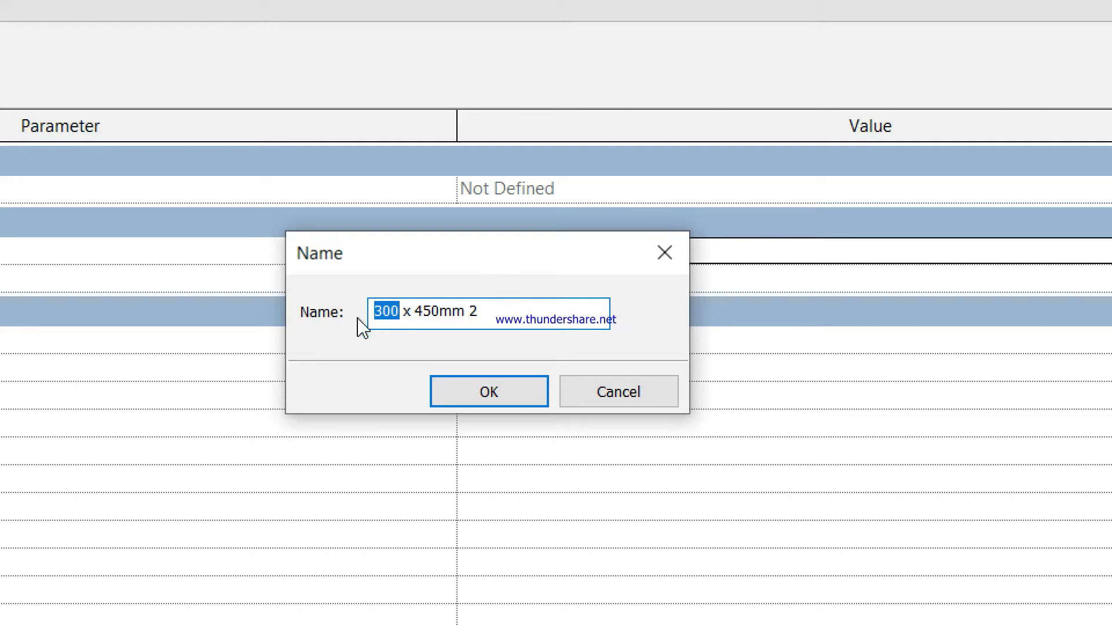
text(15)
click(523, 401)
click(520, 260)
text(50)
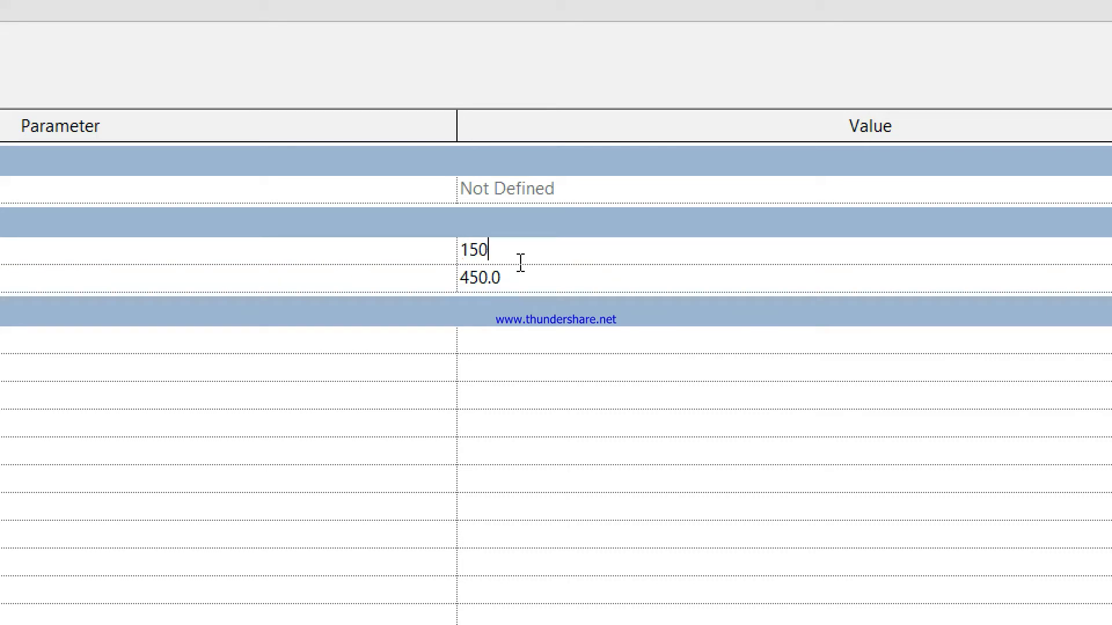
click(521, 278)
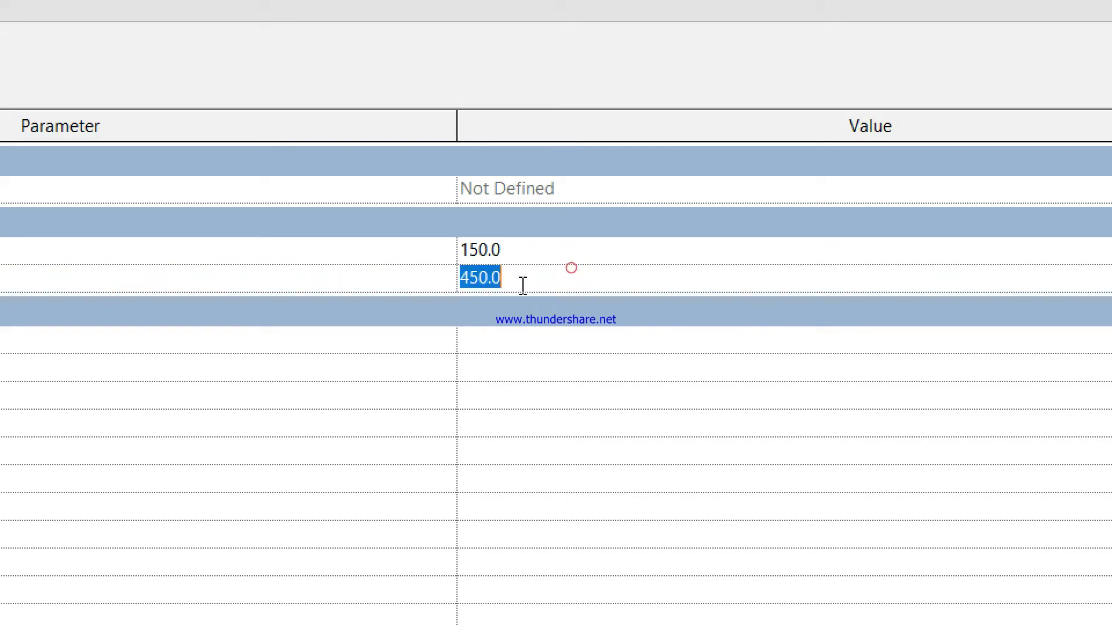
text(15)
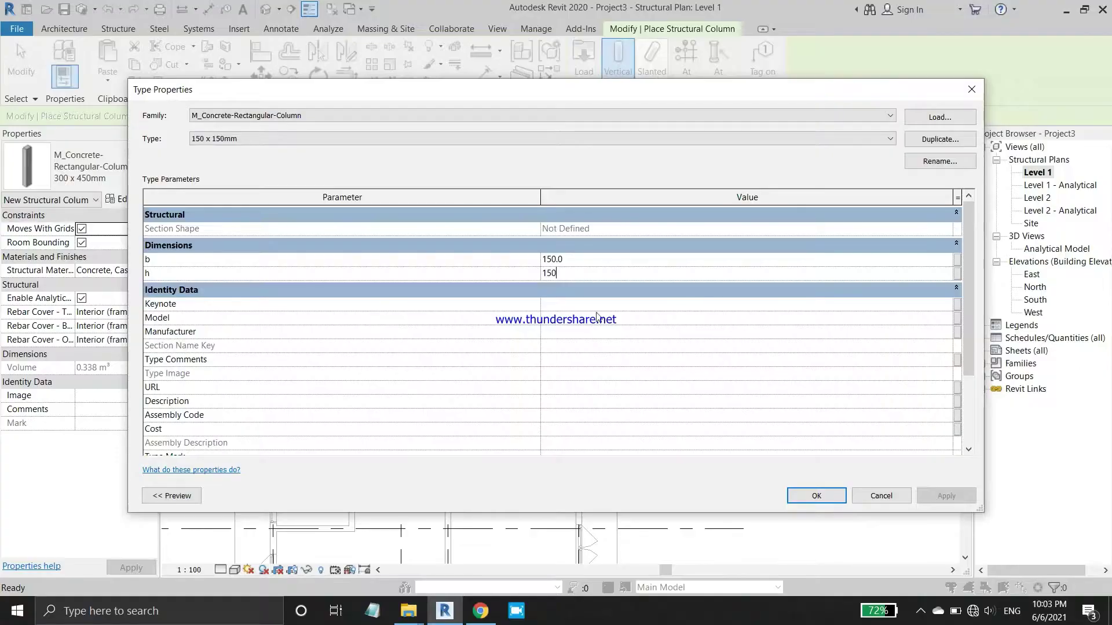
click(815, 495)
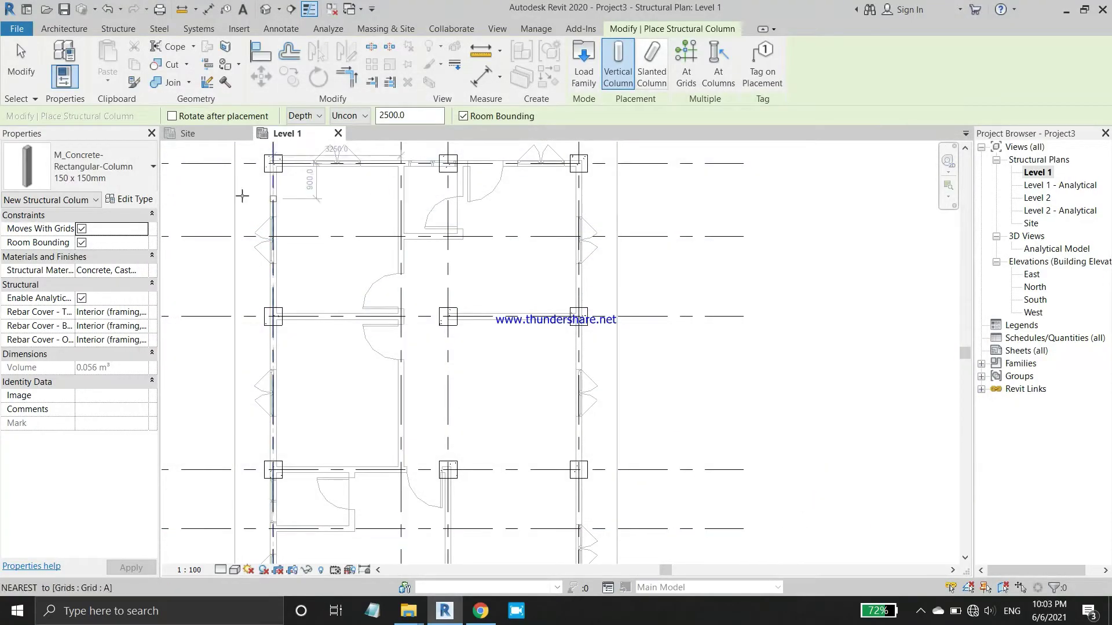
Place 150 x 150mm columns at the top-left intersection, C/4 and D/4, then exit placement.
scroll(269, 162, up, 1)
scroll(273, 164, up, 3)
scroll(284, 197, up, 2)
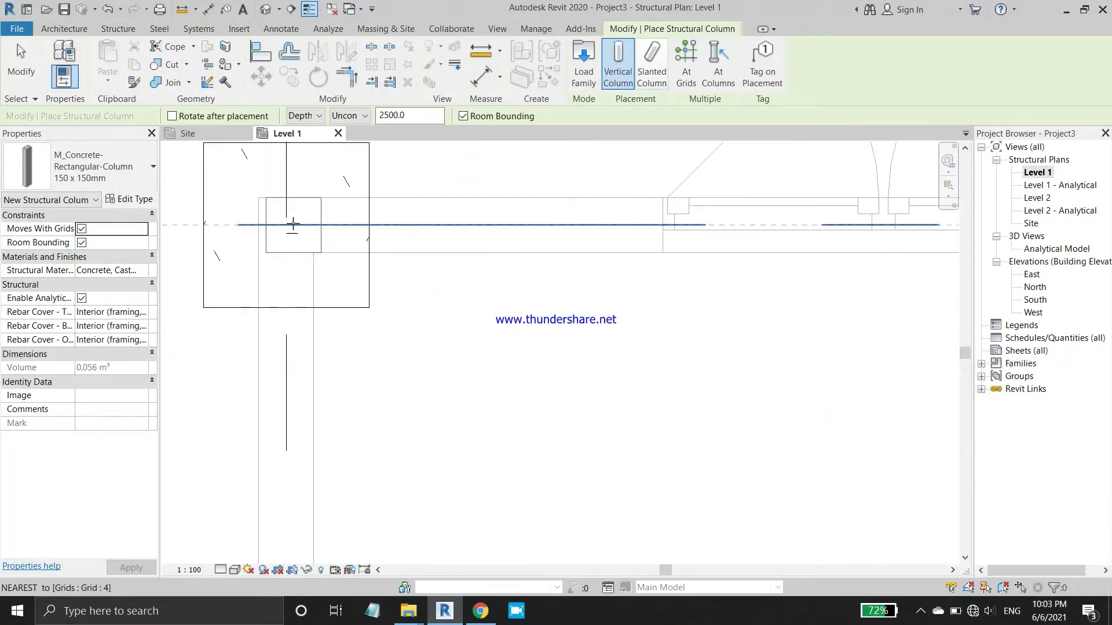
click(293, 225)
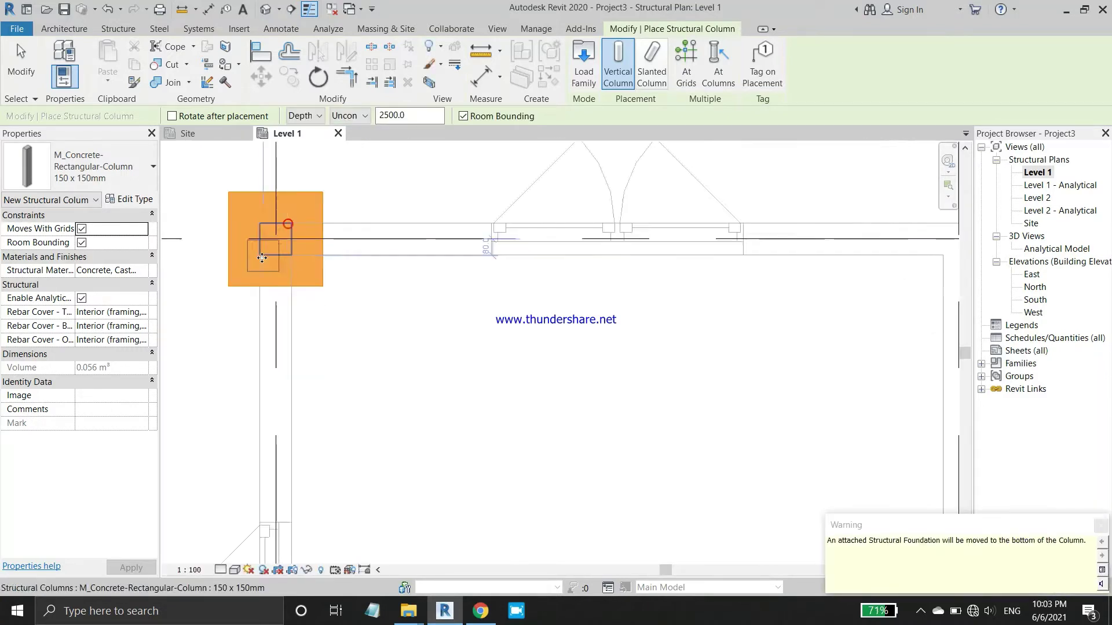
scroll(472, 303, down, 3)
scroll(733, 255, up, 3)
scroll(718, 226, up, 2)
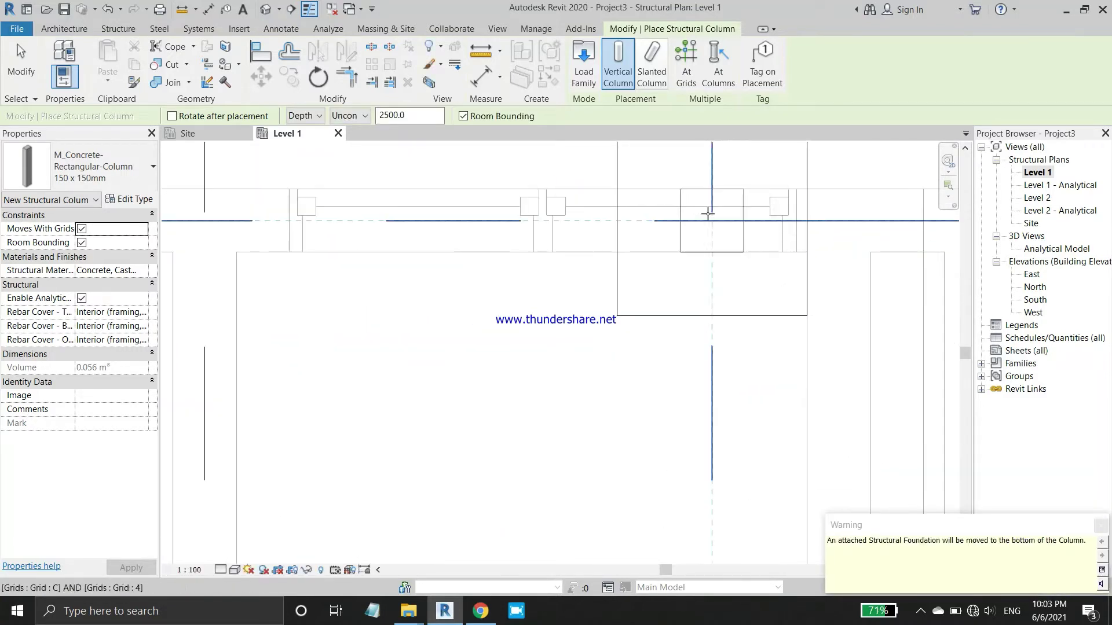
click(711, 215)
scroll(464, 284, down, 2)
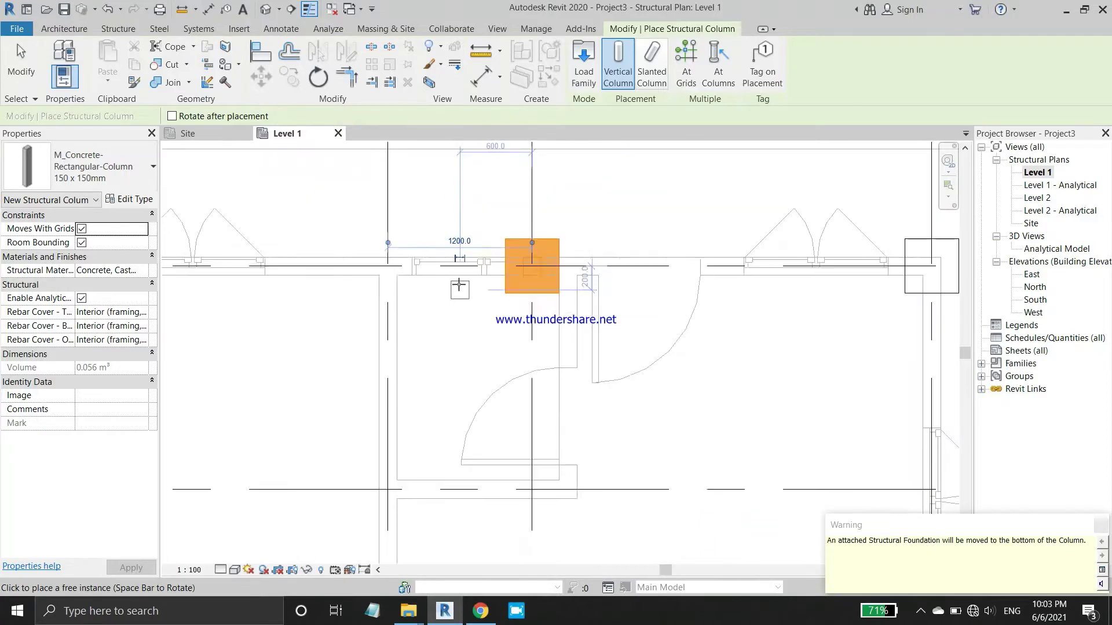
scroll(461, 278, down, 2)
scroll(736, 274, up, 4)
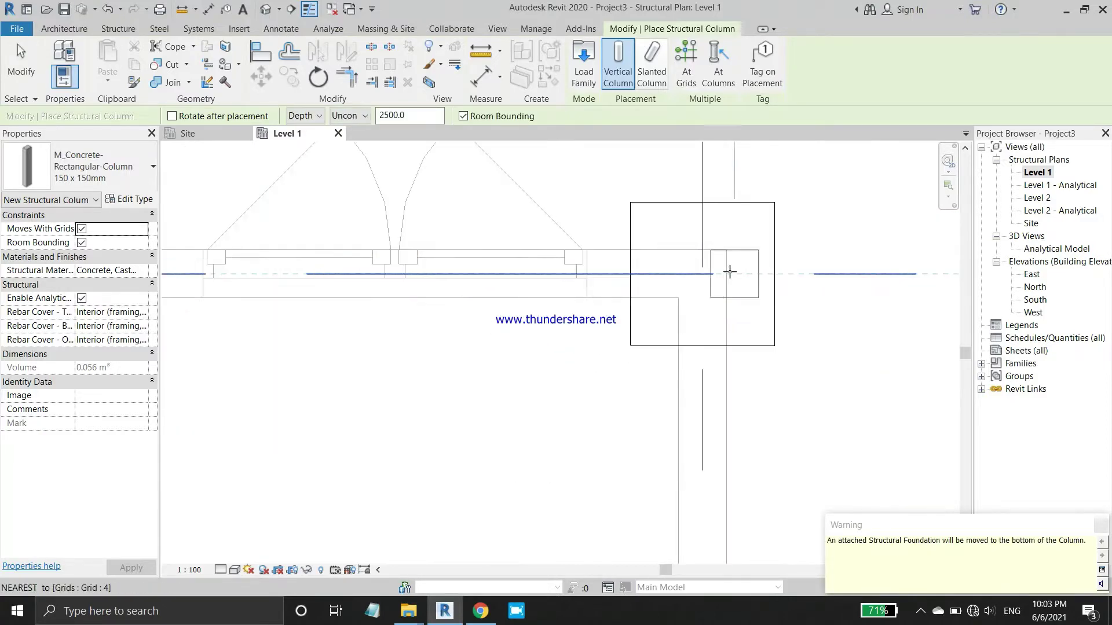
click(704, 273)
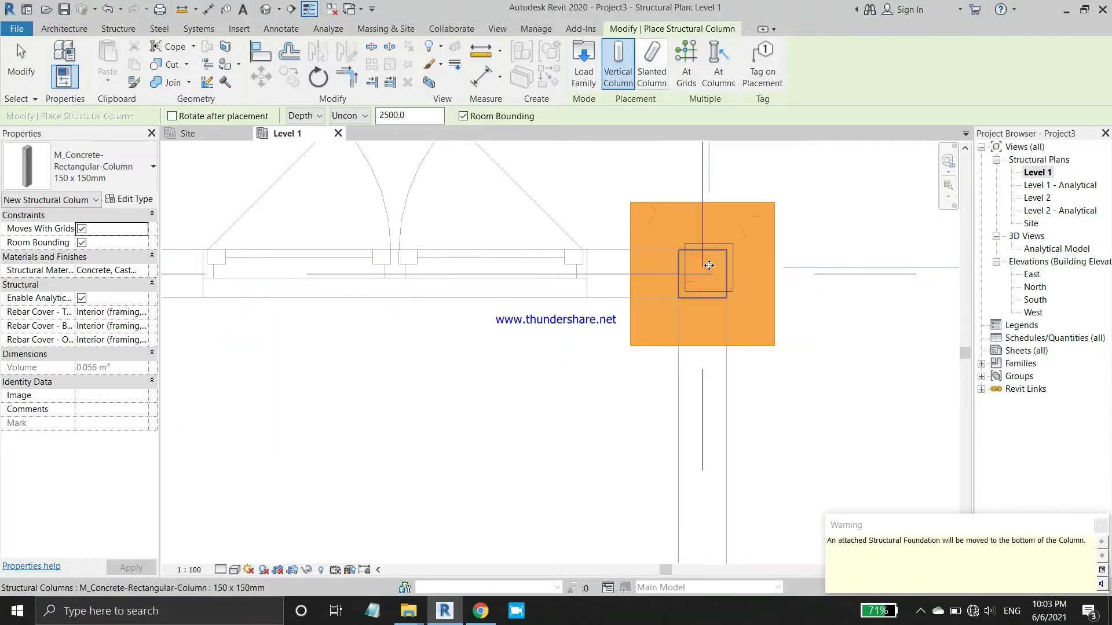
scroll(709, 232, down, 3)
scroll(736, 180, down, 1)
scroll(740, 178, down, 2)
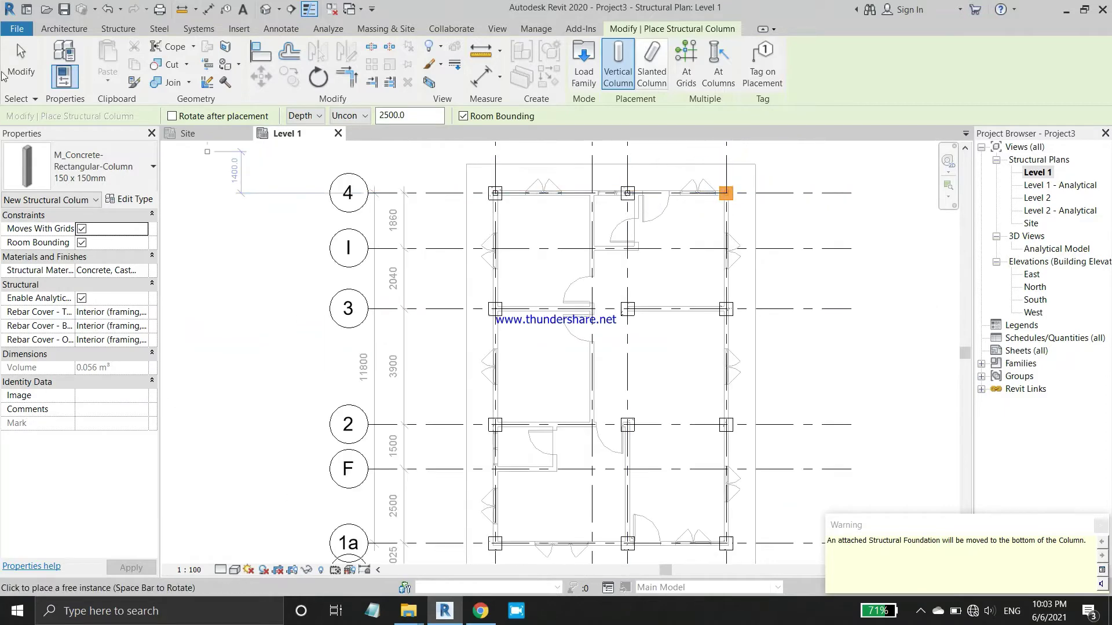
click(17, 58)
scroll(578, 188, up, 2)
scroll(637, 209, up, 2)
scroll(412, 288, up, 3)
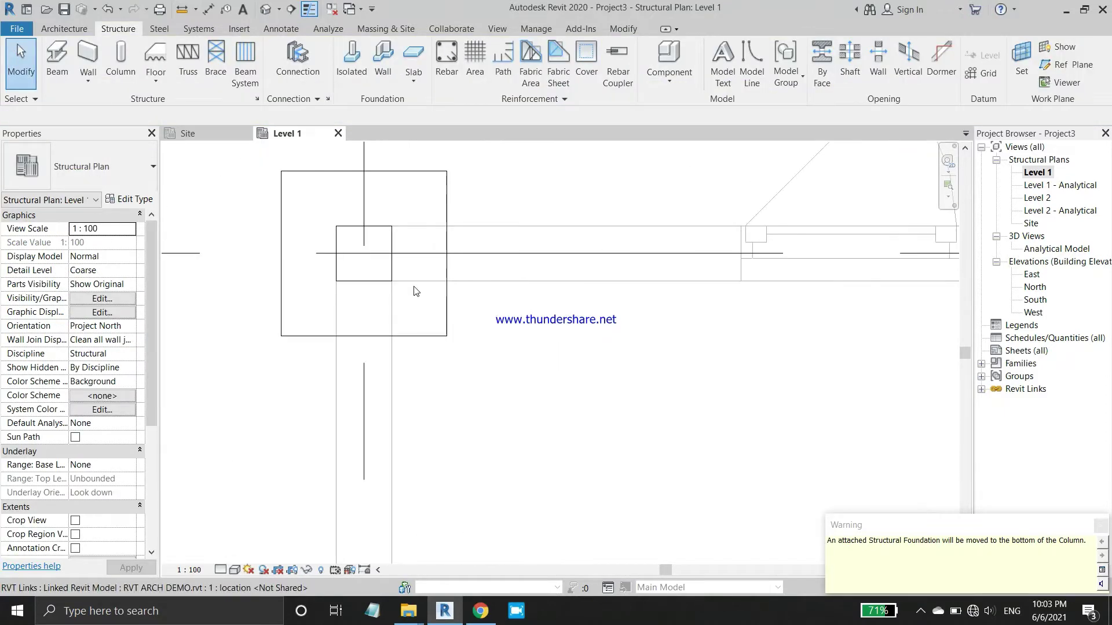
Select the three columns along grid 4.
click(396, 249)
scroll(397, 249, down, 2)
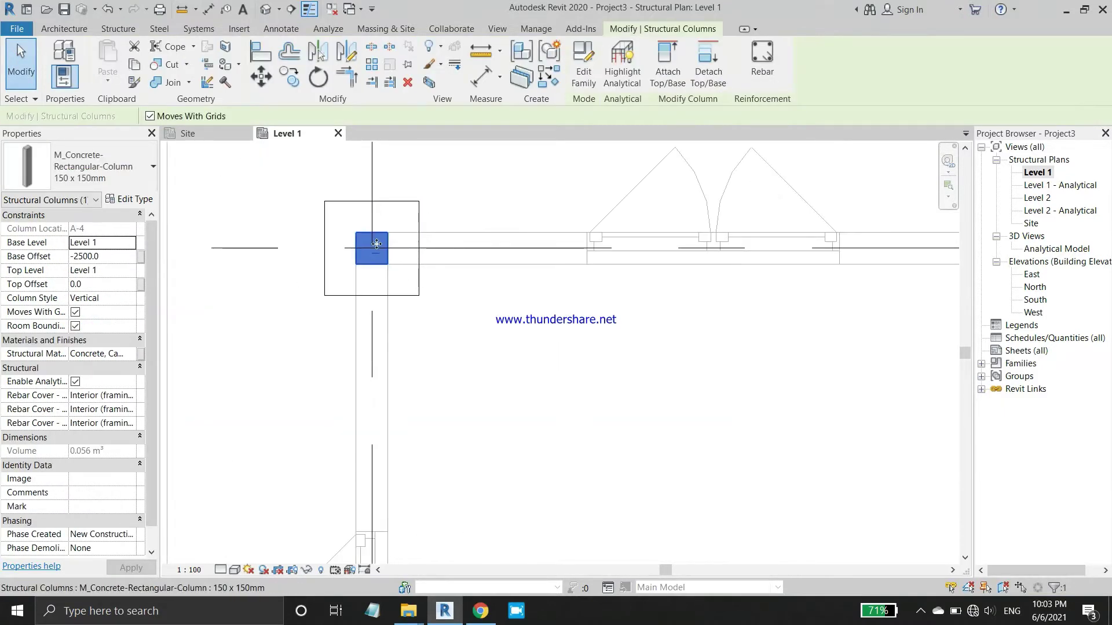
scroll(404, 278, down, 2)
scroll(523, 279, down, 1)
scroll(523, 280, up, 2)
scroll(395, 387, up, 3)
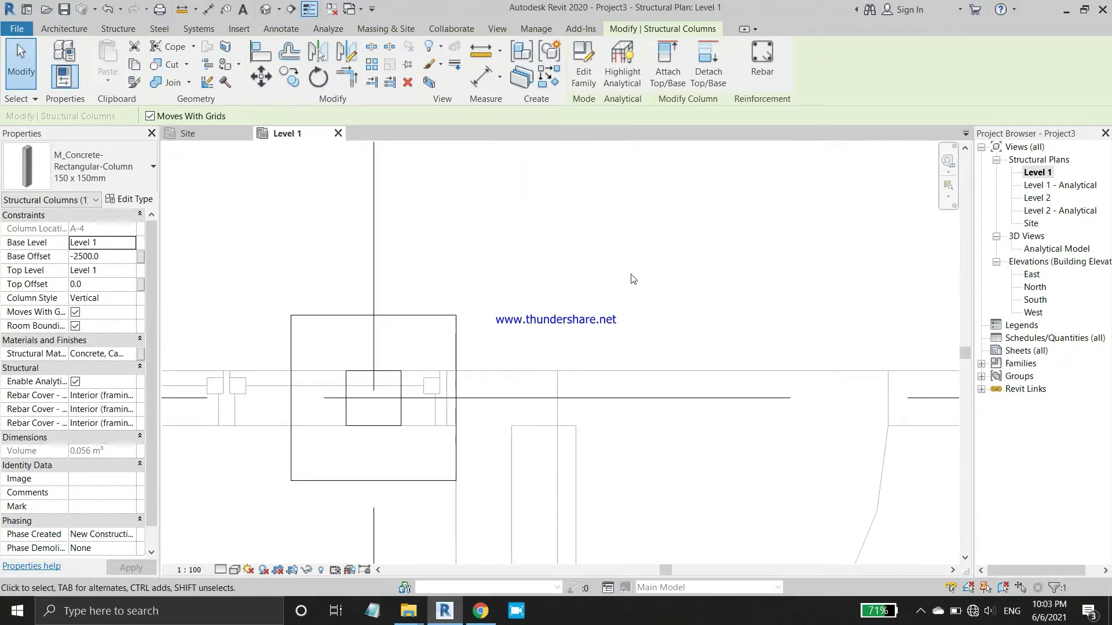
ctrl+click(399, 381)
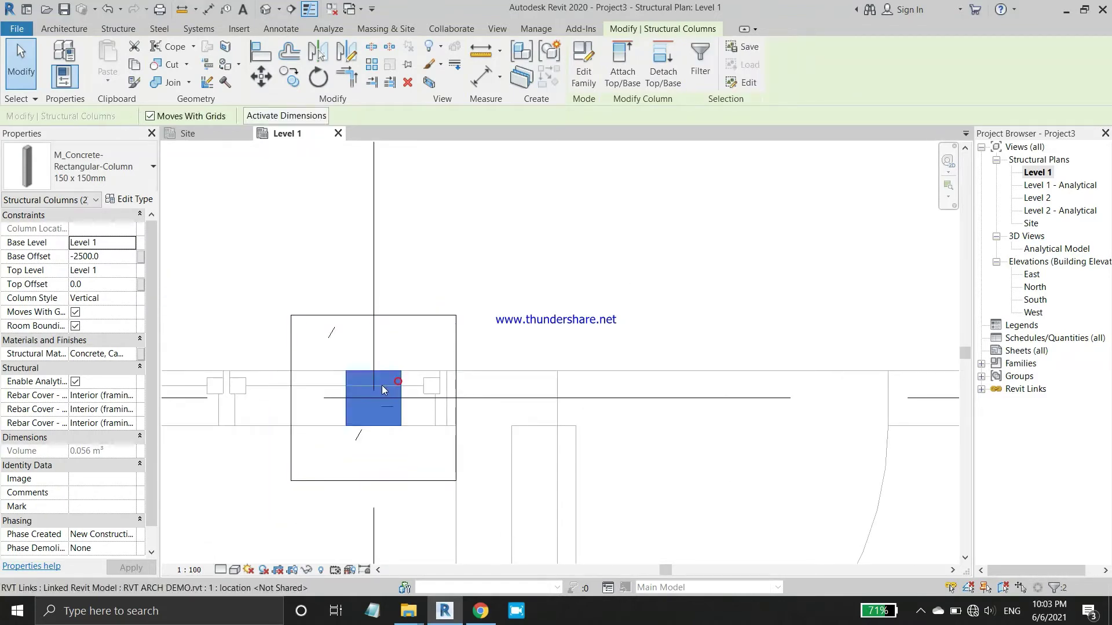
scroll(377, 382, down, 2)
scroll(371, 377, down, 2)
scroll(581, 374, up, 2)
scroll(597, 370, up, 3)
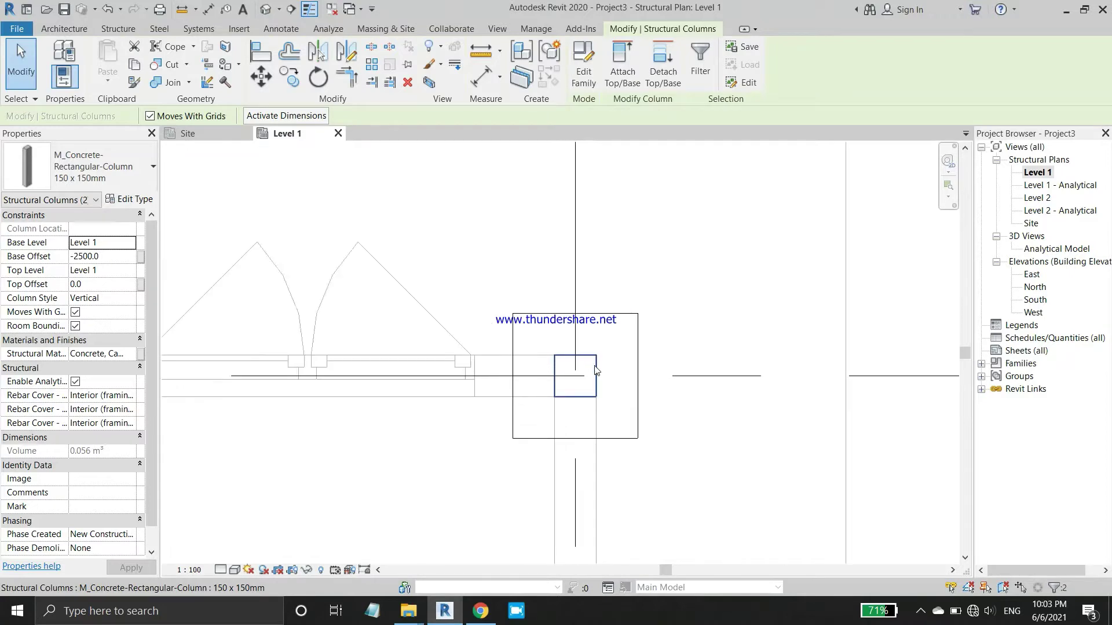
ctrl+click(595, 371)
scroll(637, 324, down, 3)
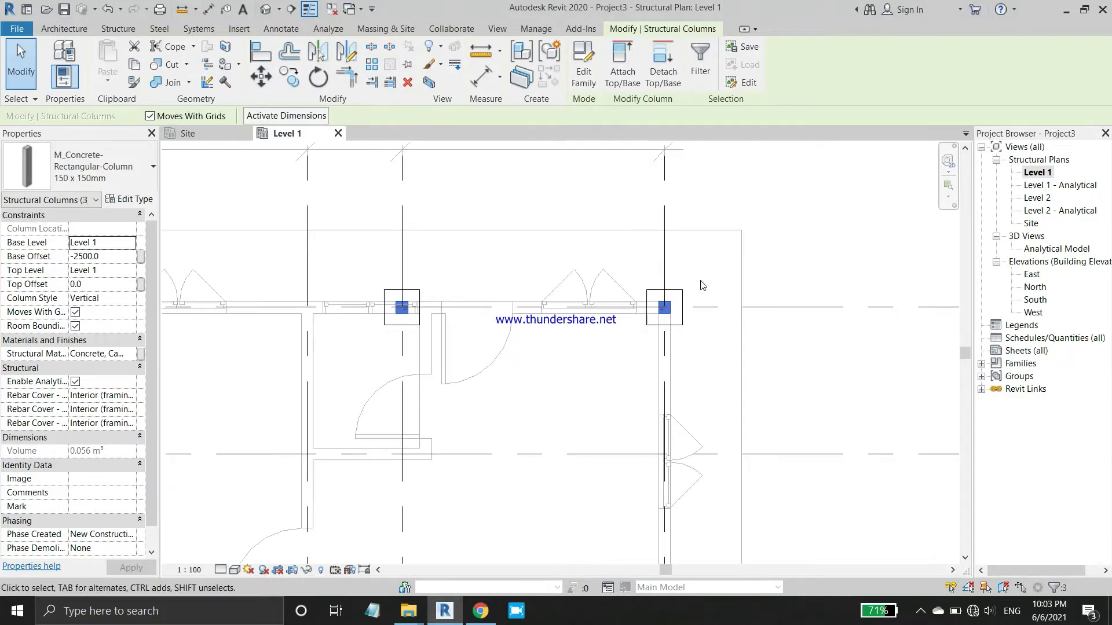
scroll(699, 291, down, 2)
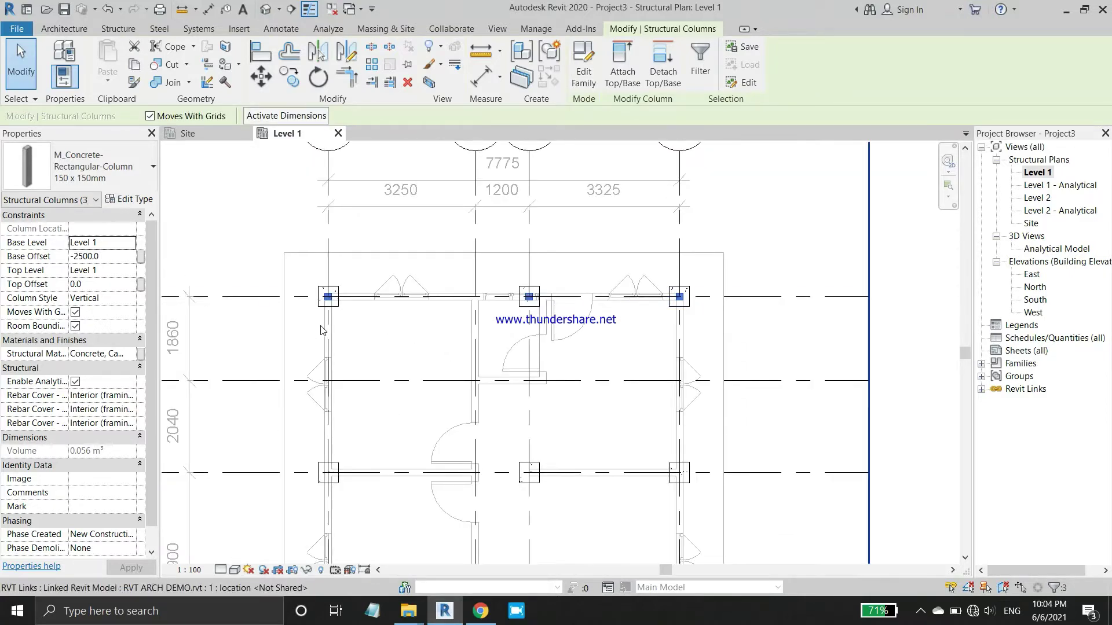
Start a multiple copy of the columns with the base point at the corner column centre.
click(288, 76)
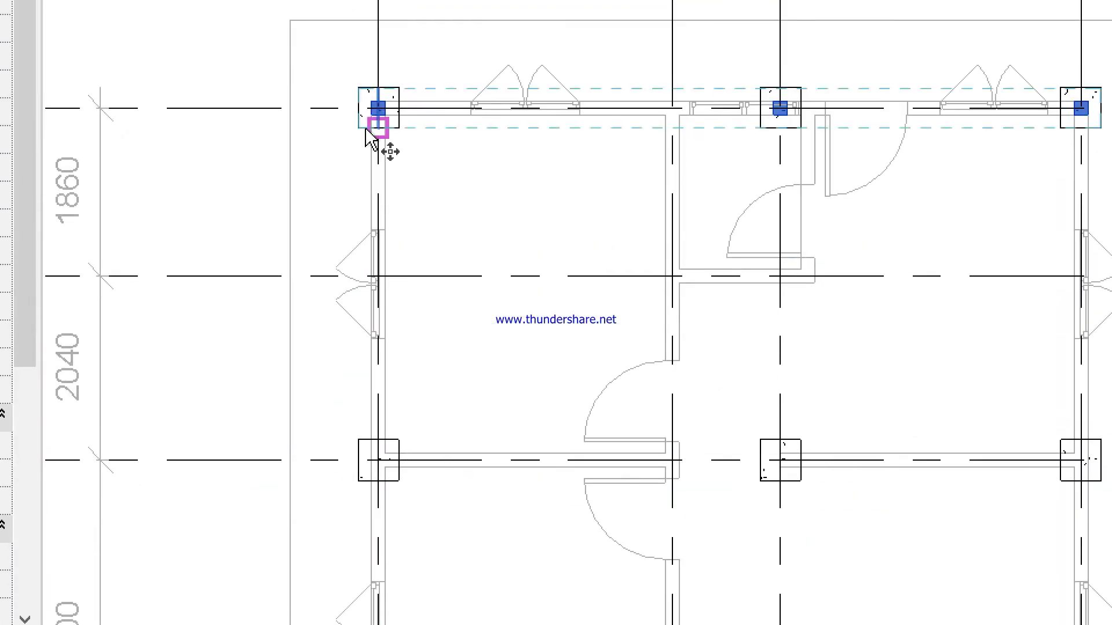
click(376, 124)
scroll(324, 104, up, 4)
scroll(399, 127, up, 2)
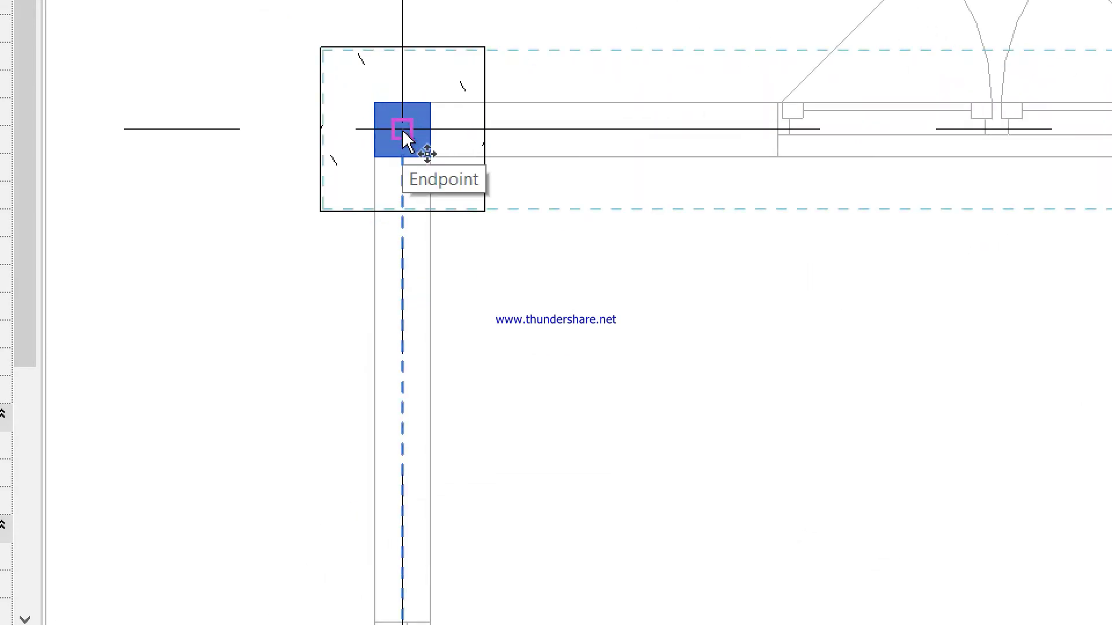
click(403, 129)
scroll(397, 75, down, 3)
scroll(437, 367, down, 3)
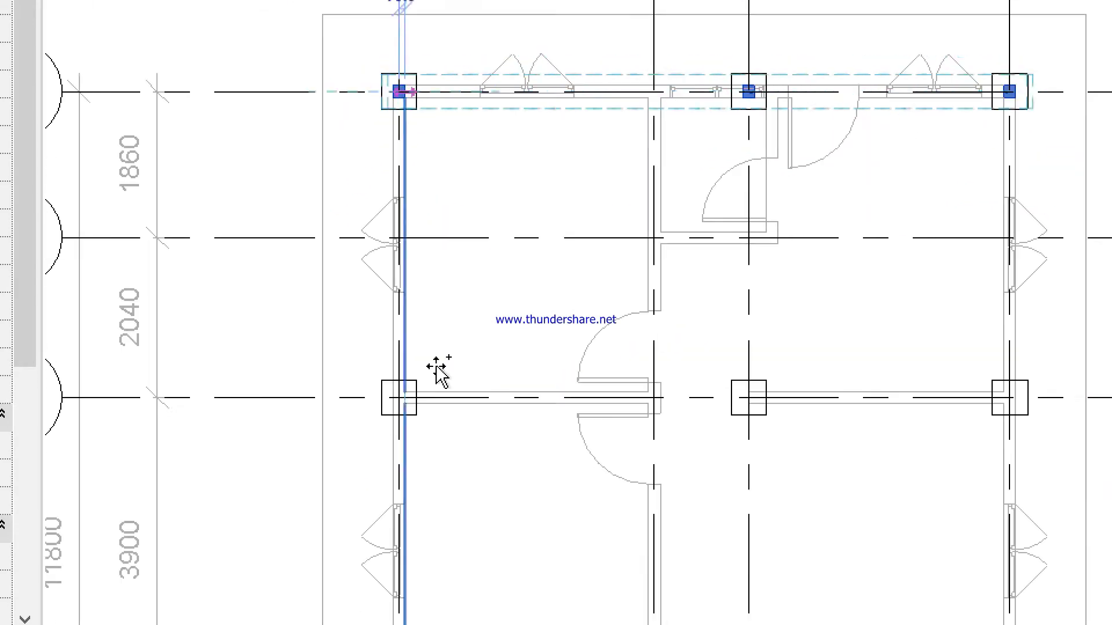
scroll(398, 367, up, 4)
scroll(382, 293, up, 2)
Place column copies on grid 3 and the two lower grid rows.
click(376, 284)
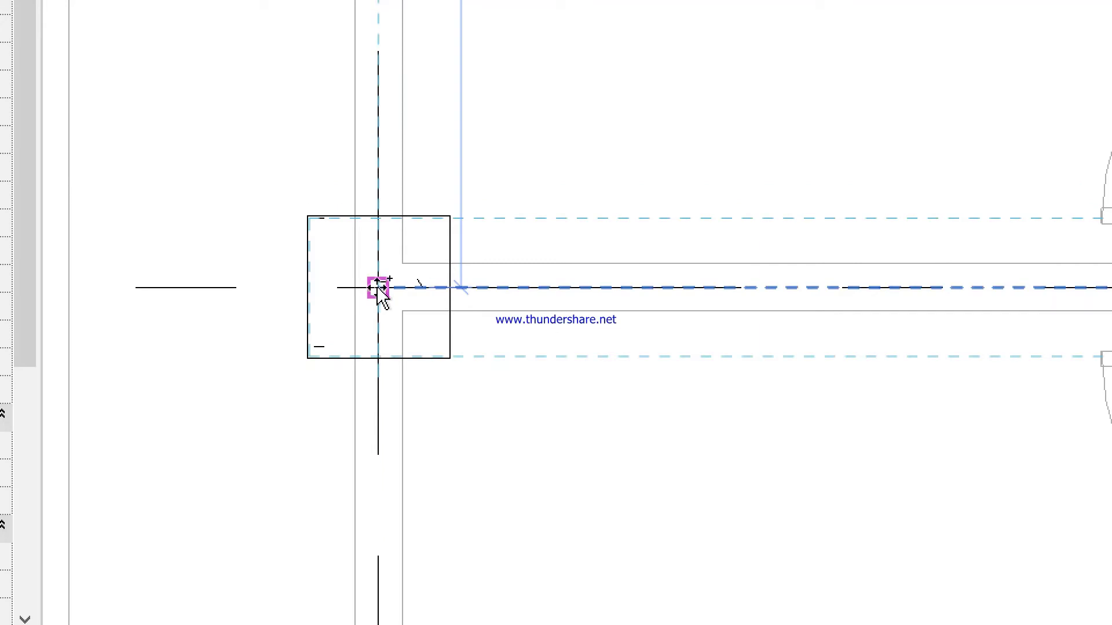
scroll(400, 191, down, 2)
scroll(400, 141, down, 3)
scroll(398, 135, down, 1)
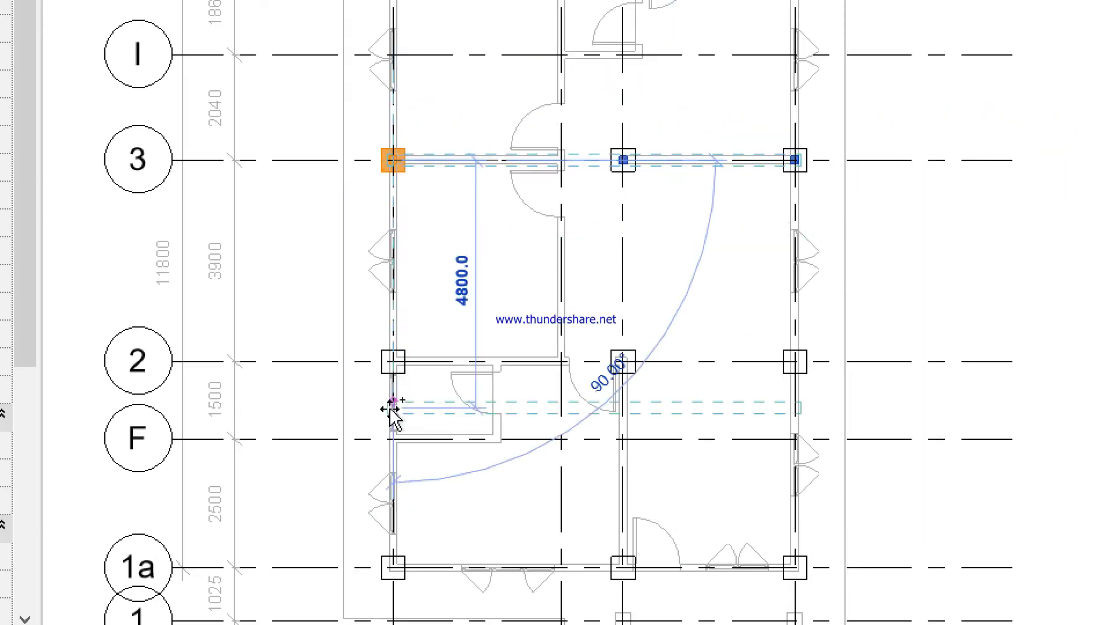
scroll(392, 405, up, 3)
scroll(397, 338, up, 4)
scroll(404, 315, up, 2)
click(416, 301)
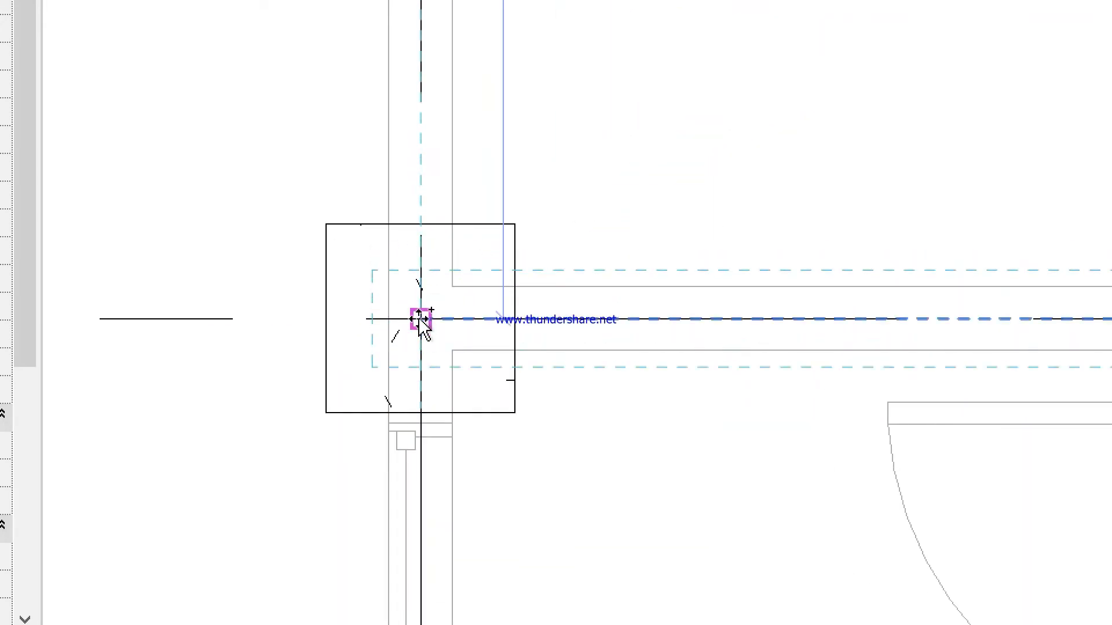
scroll(428, 102, down, 3)
scroll(429, 101, down, 2)
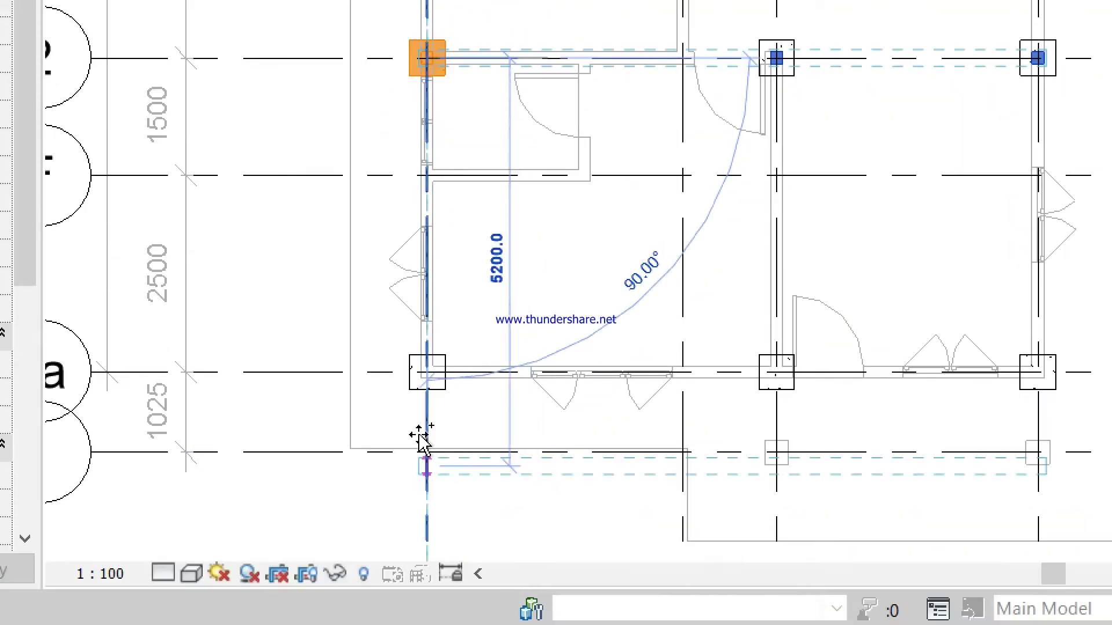
scroll(423, 370, up, 4)
scroll(413, 405, up, 2)
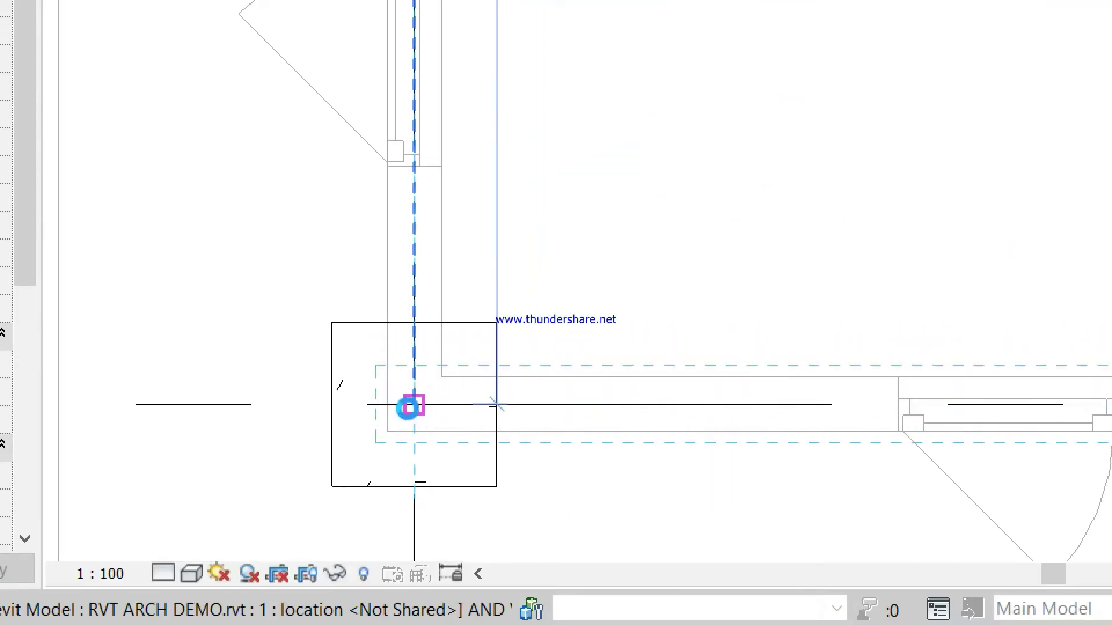
click(409, 405)
scroll(243, 186, down, 3)
scroll(252, 197, down, 1)
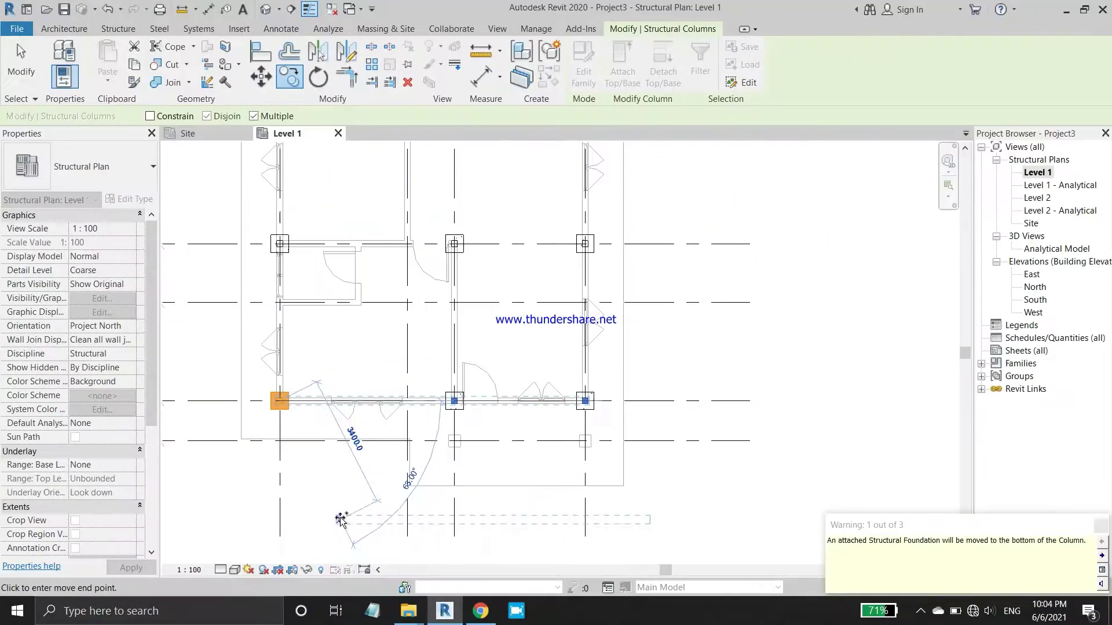
End the column copy and select the left and right footings.
key(Escape)
key(Escape)
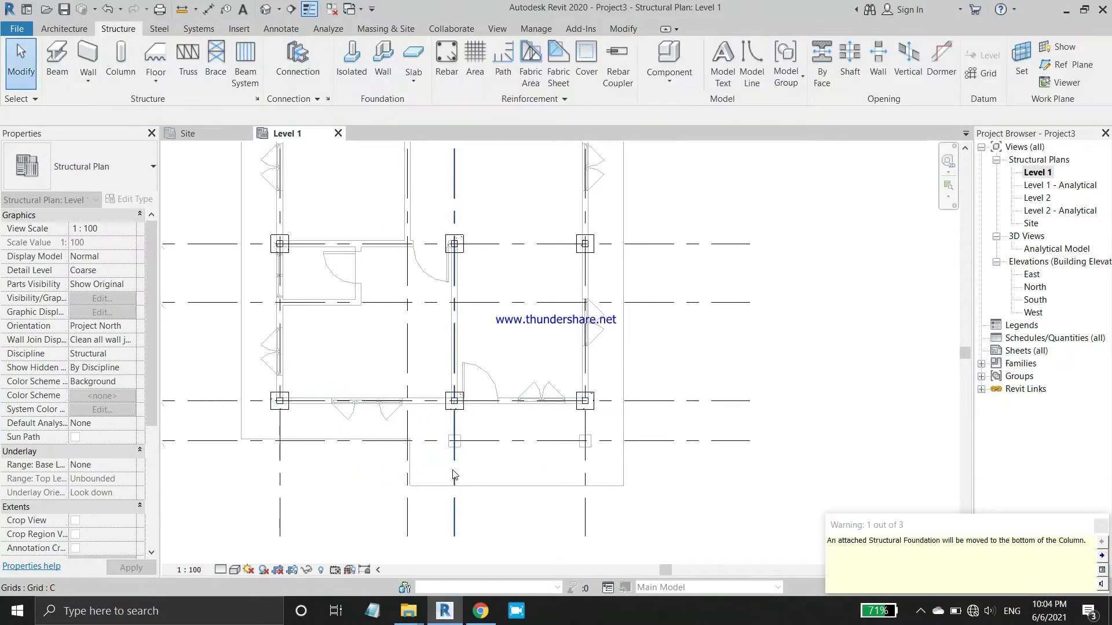
scroll(487, 442, up, 2)
scroll(487, 442, up, 2)
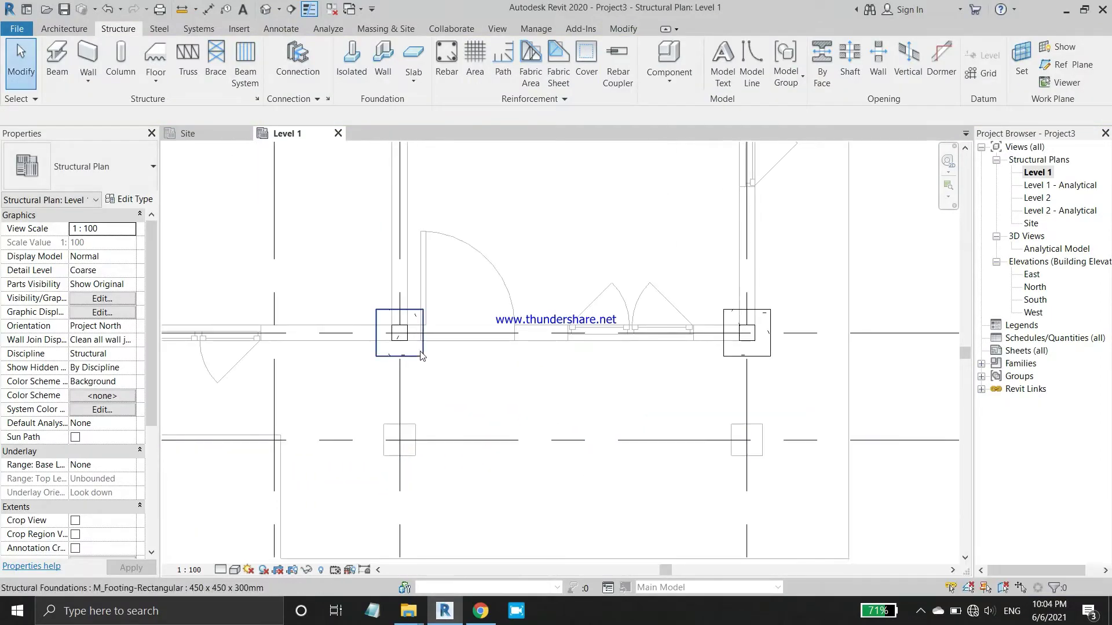
click(420, 353)
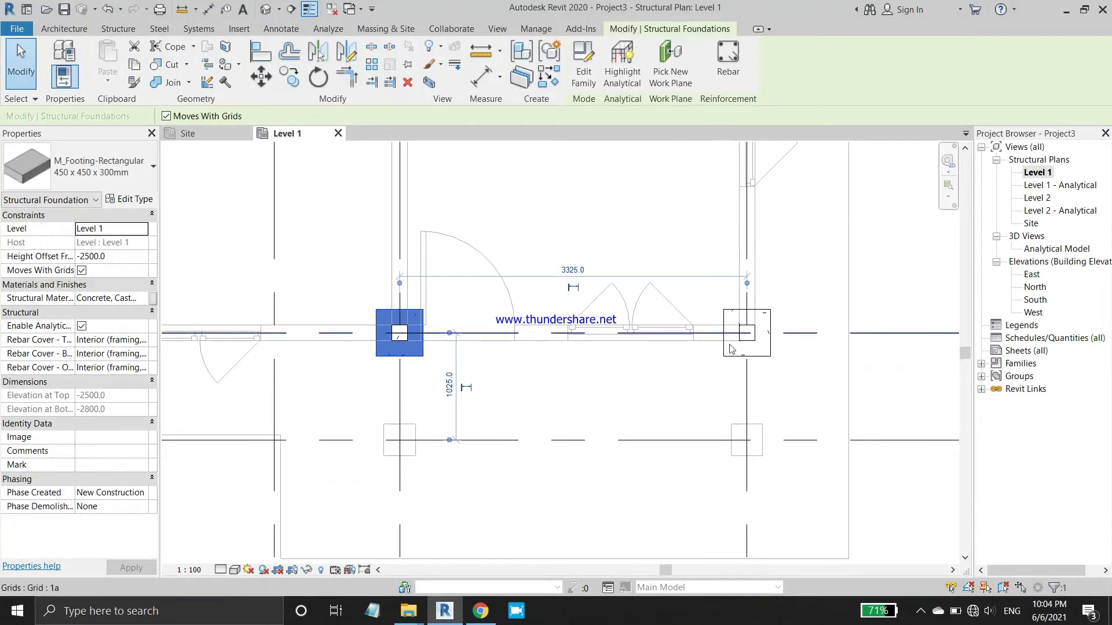
ctrl+click(773, 348)
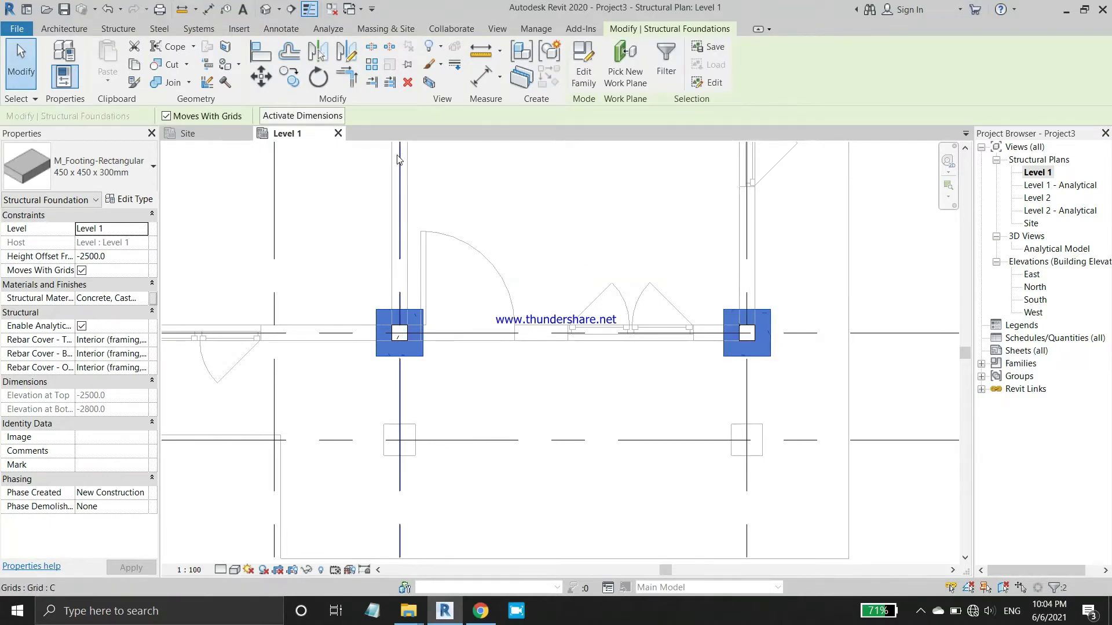
scroll(400, 337, up, 4)
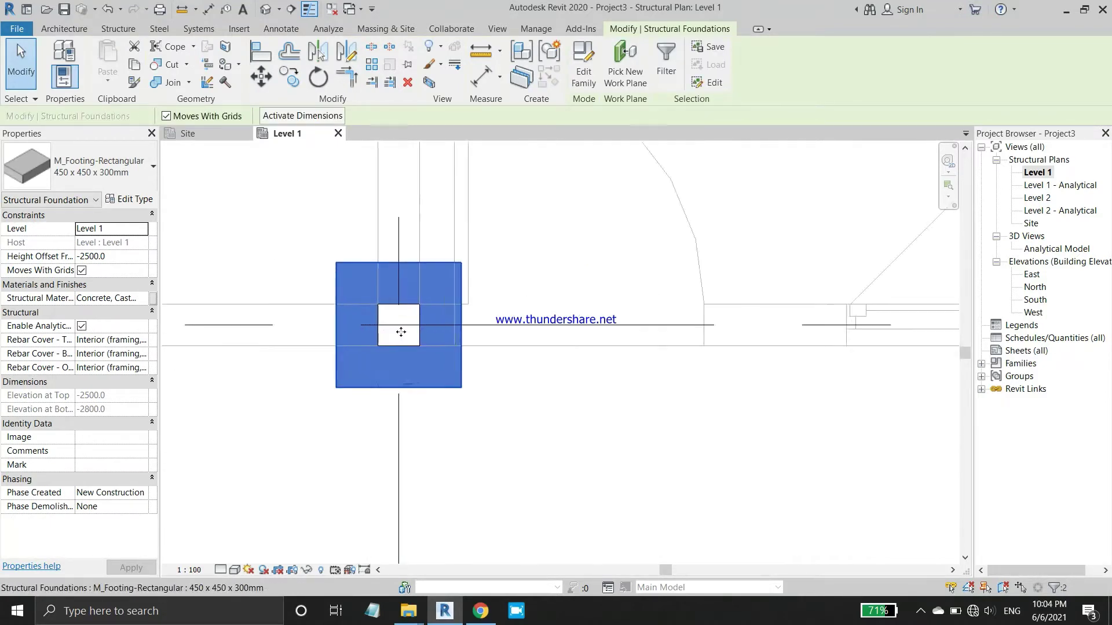
scroll(398, 330, up, 2)
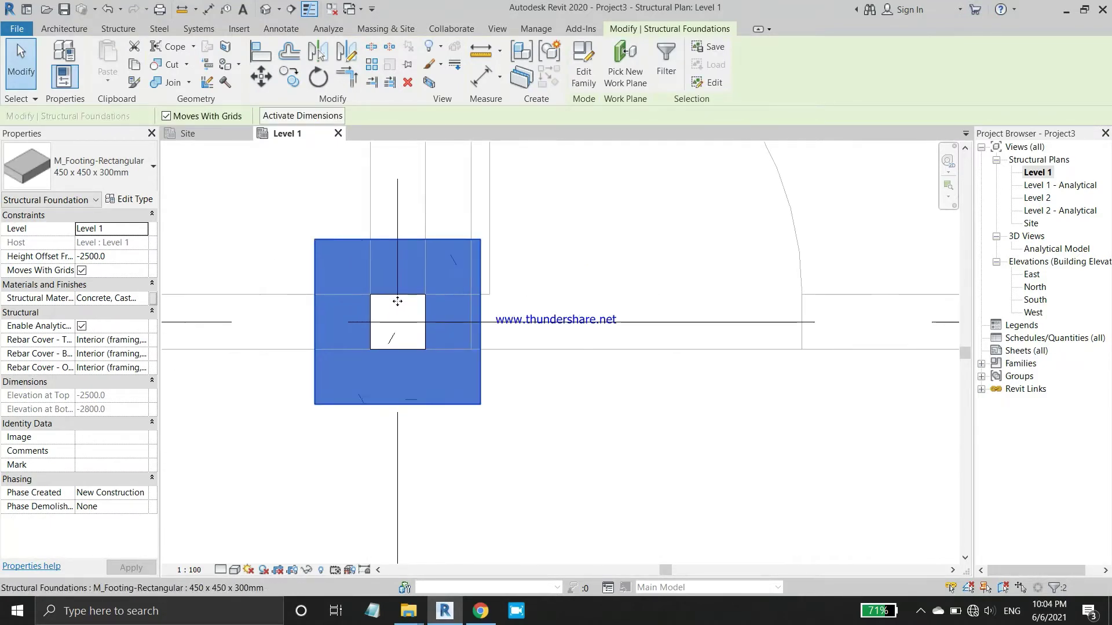
Copy the two footings 1025 down onto the next grid row.
click(288, 74)
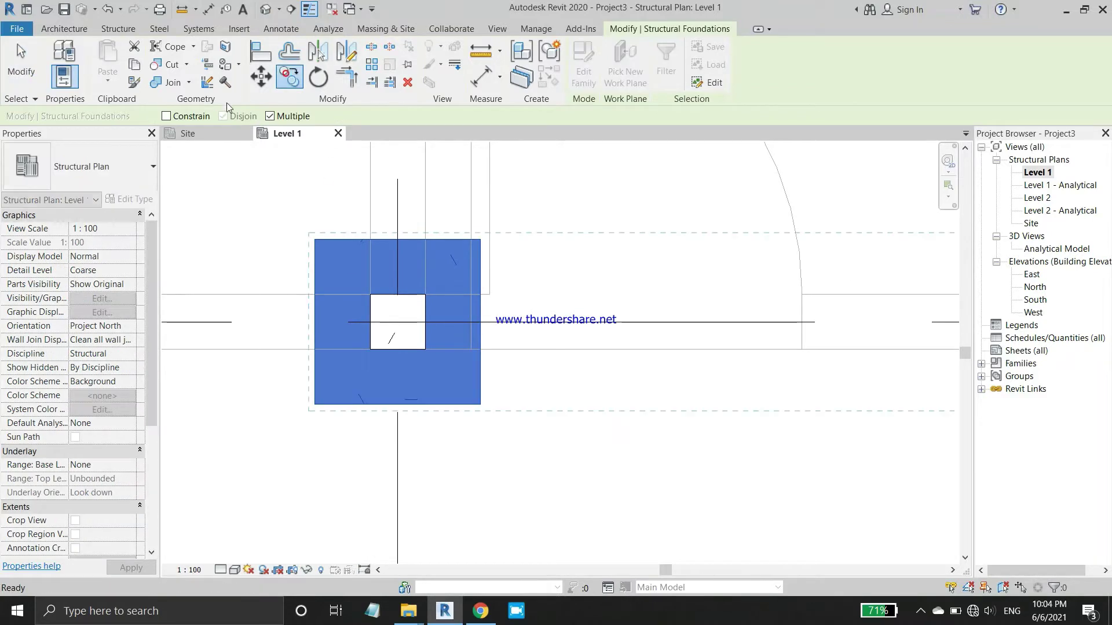
click(397, 322)
scroll(398, 322, down, 2)
scroll(398, 322, down, 2)
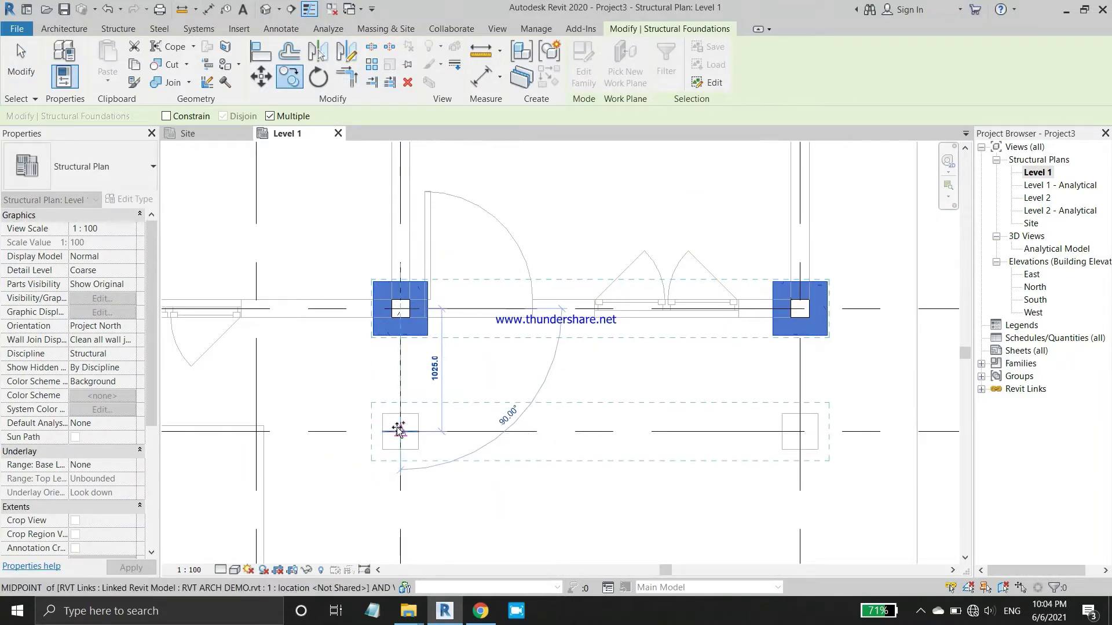
click(398, 429)
key(Escape)
key(Escape)
scroll(399, 308, up, 3)
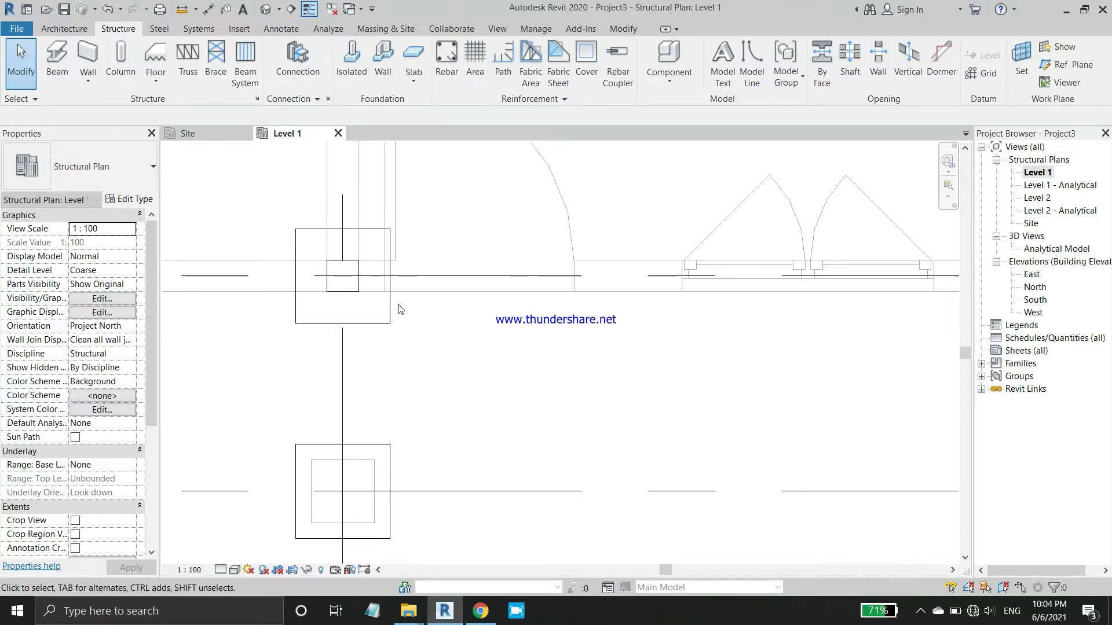
Copy the selected columns from the column centre to the grid intersection below, then select the copy.
click(362, 278)
scroll(362, 278, down, 2)
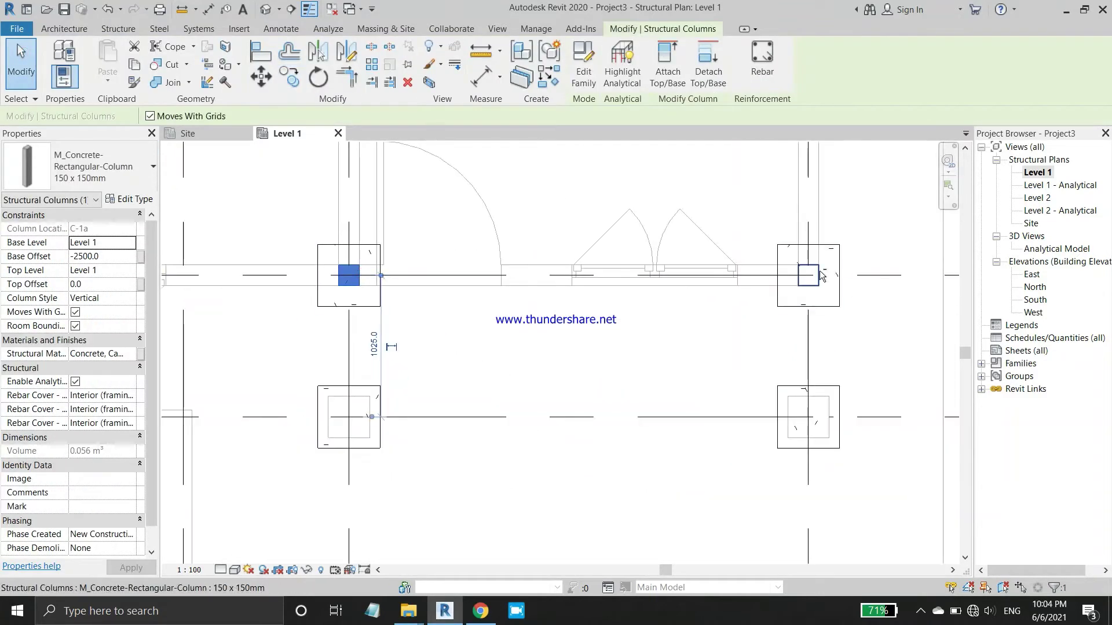
ctrl+click(820, 275)
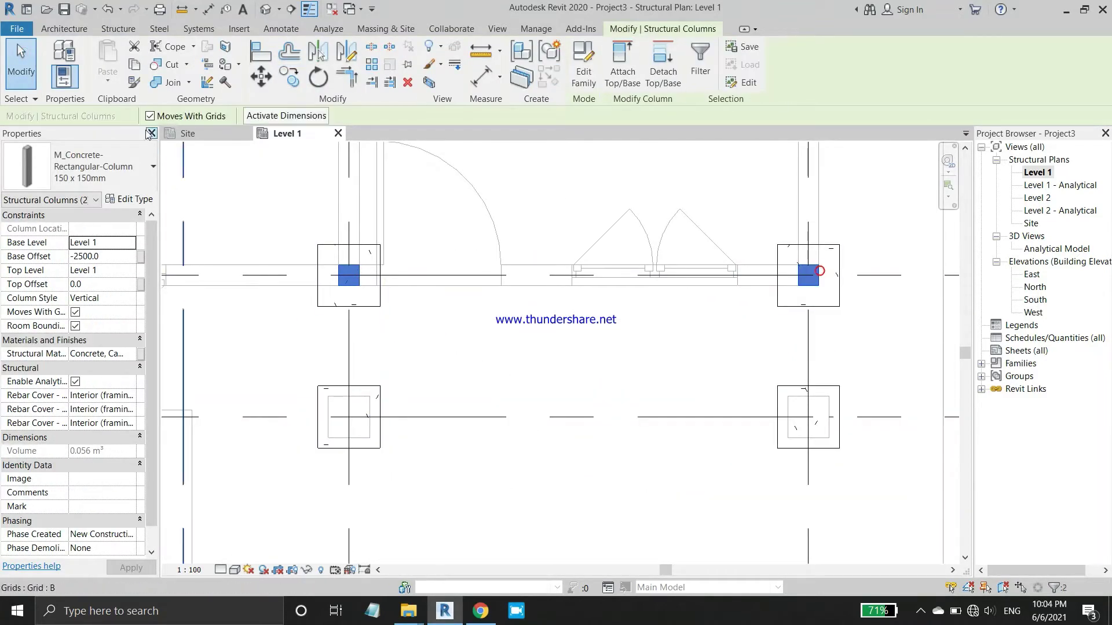
click(293, 84)
scroll(327, 301, up, 2)
scroll(347, 289, up, 1)
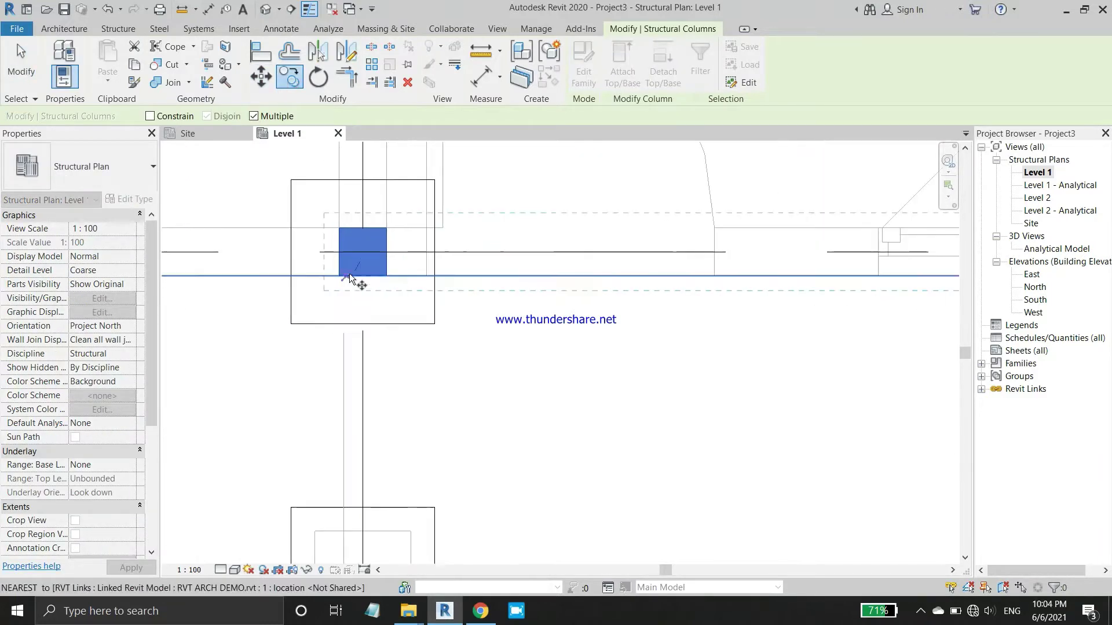
click(362, 252)
scroll(363, 252, down, 1)
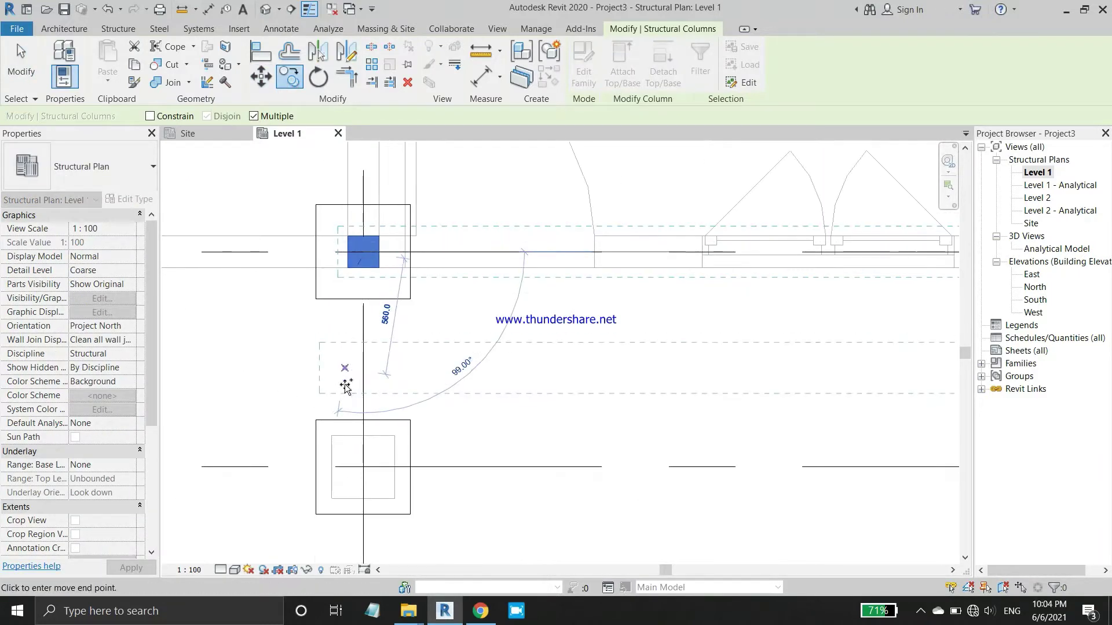
click(363, 466)
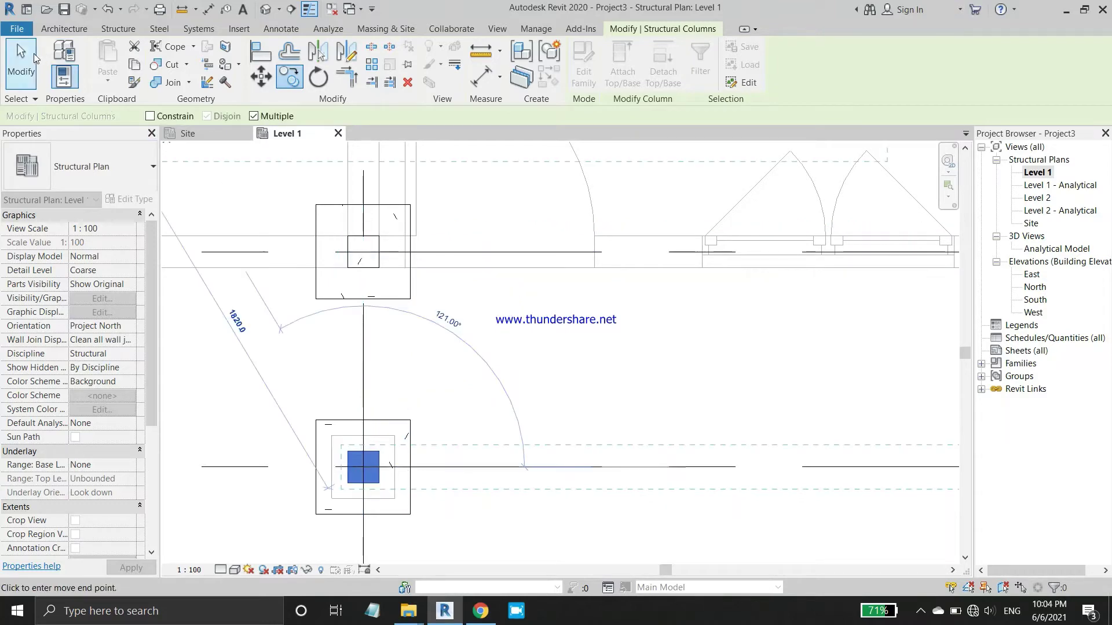
click(34, 57)
click(363, 466)
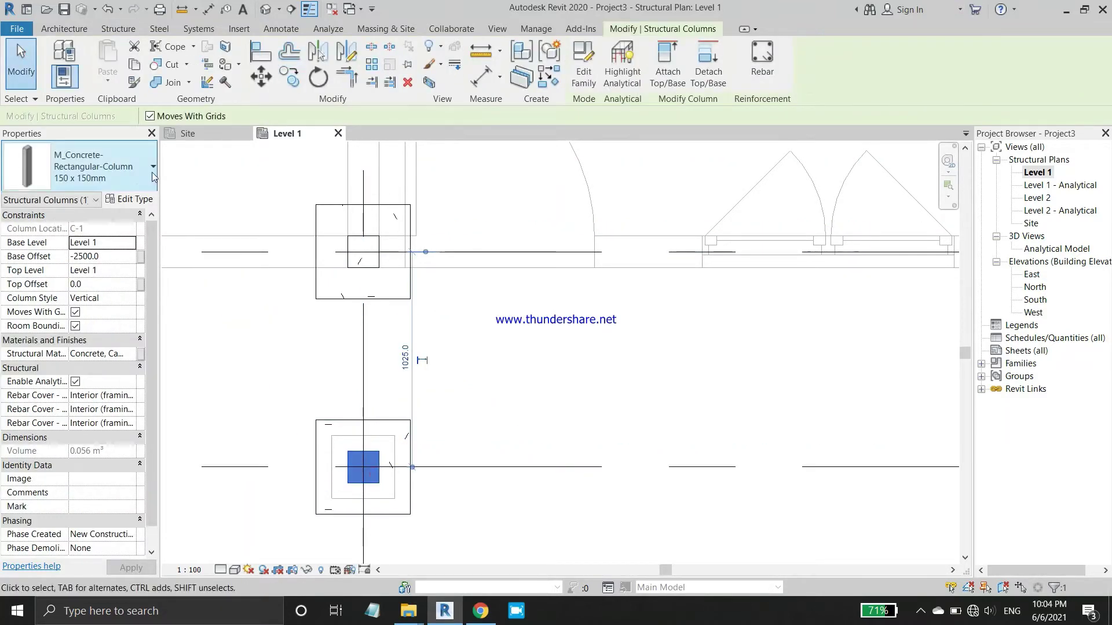
Duplicate the column type as 300 x 300mm with b and h set to 300.
click(130, 199)
click(940, 139)
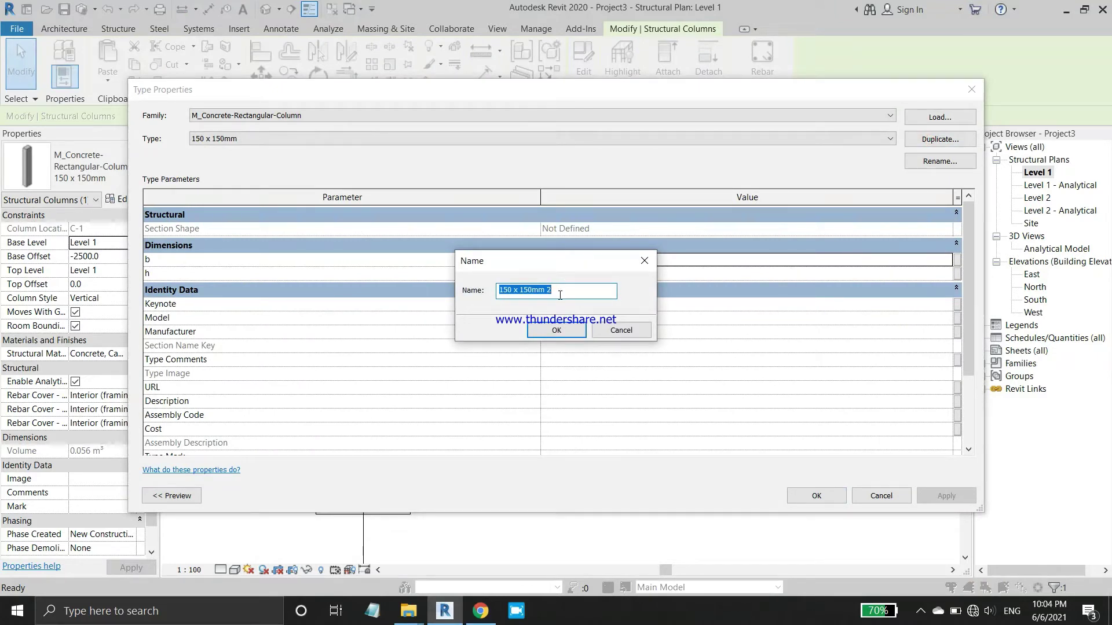
key(Home)
click(557, 331)
click(572, 262)
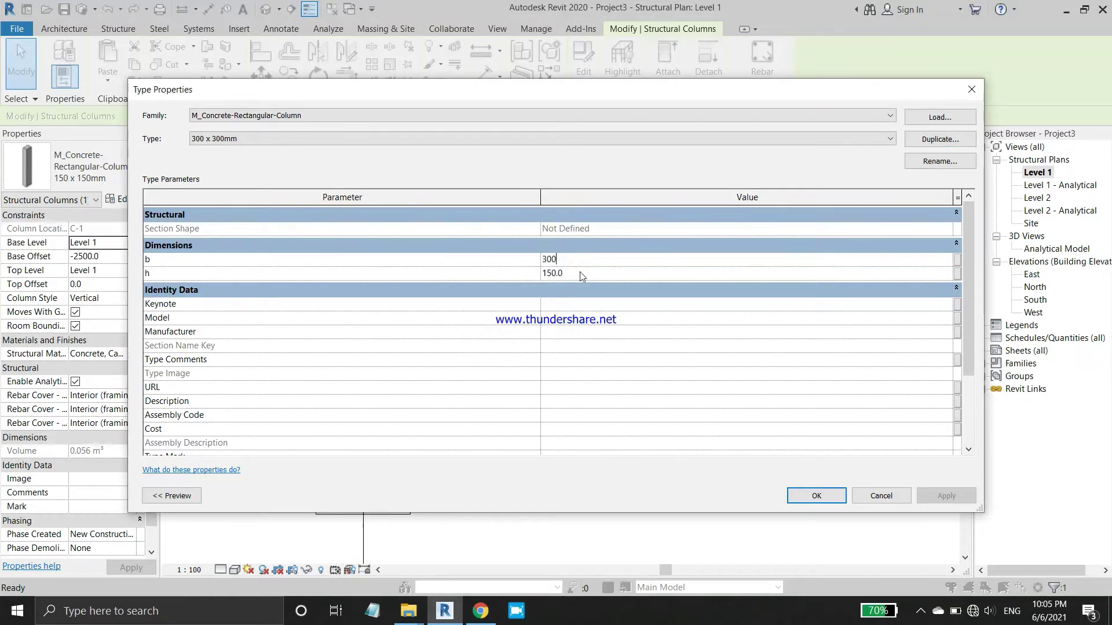
click(583, 274)
click(823, 491)
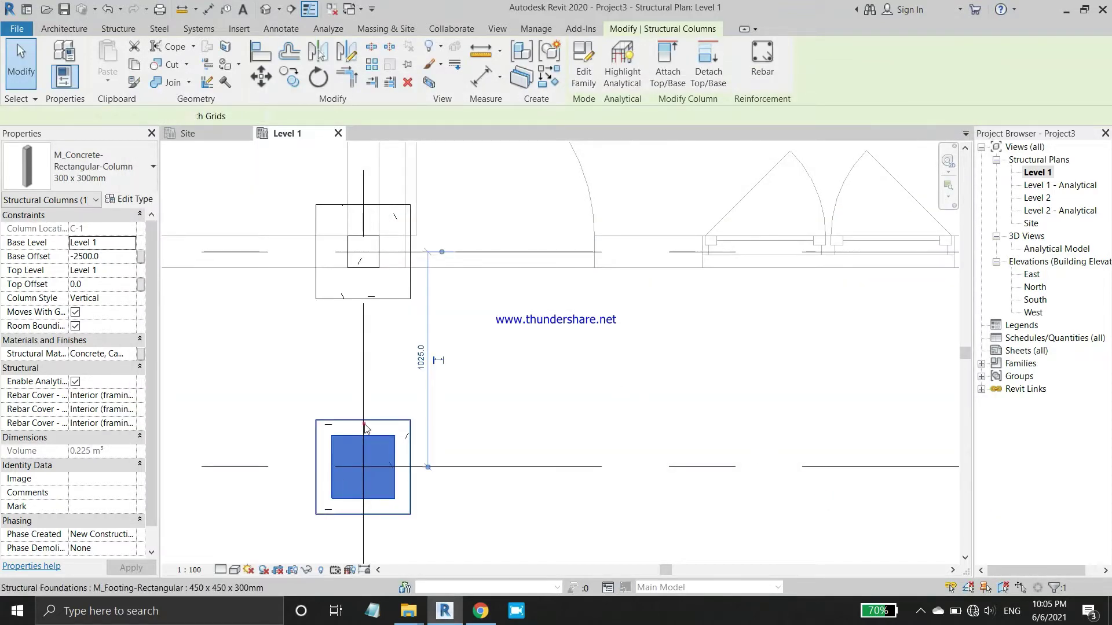
click(364, 428)
Duplicate the footing type as 600 x 600 x 300mm with Width and Length set to 600.
click(126, 201)
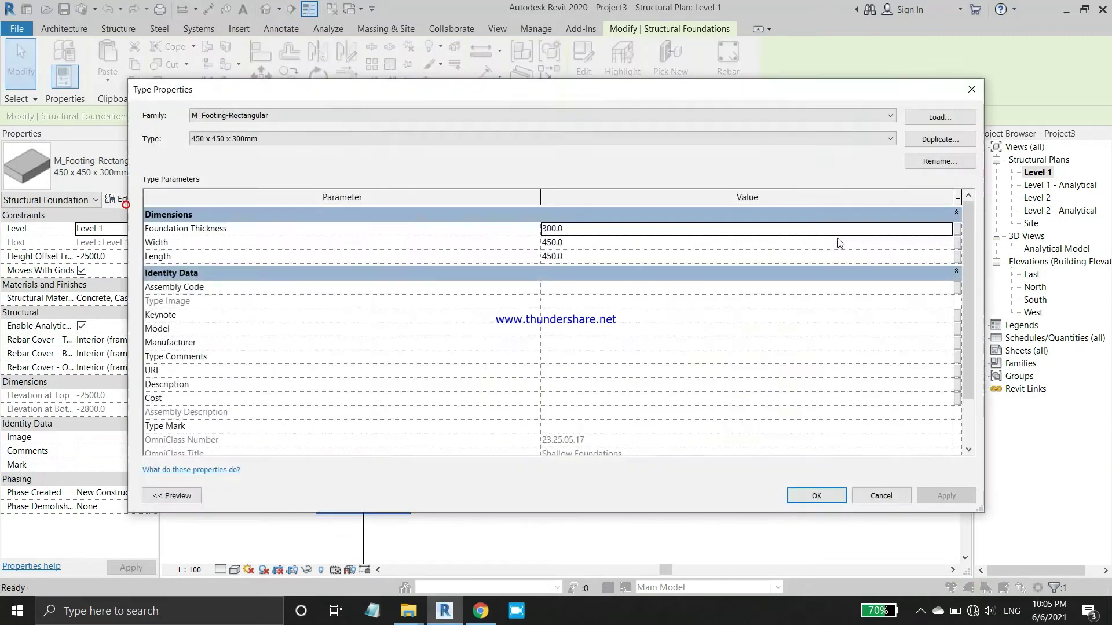
click(933, 141)
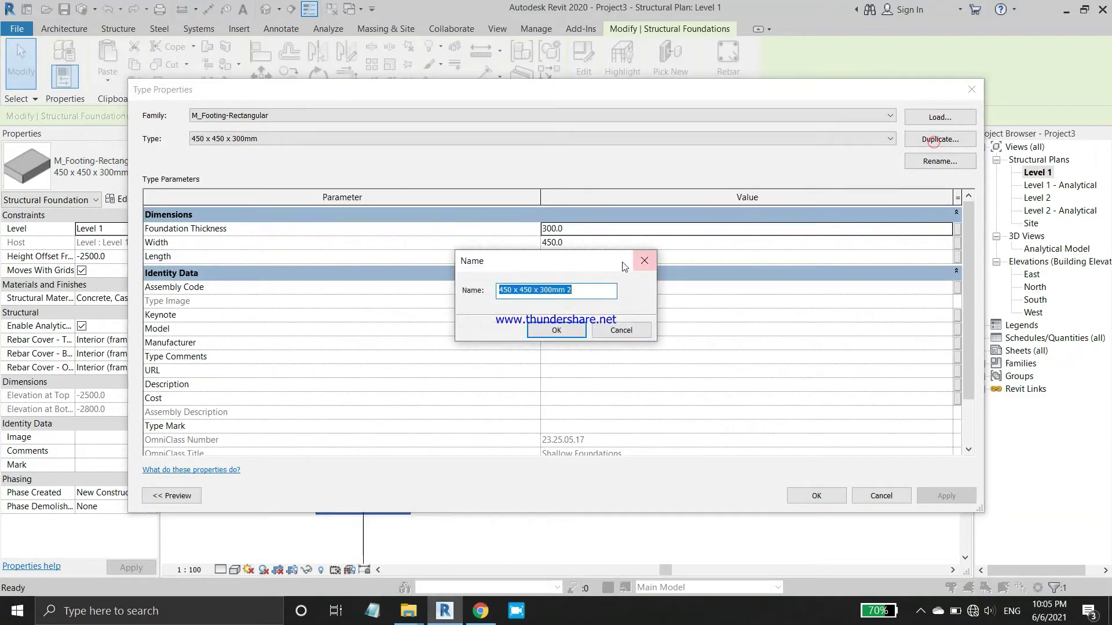
click(504, 292)
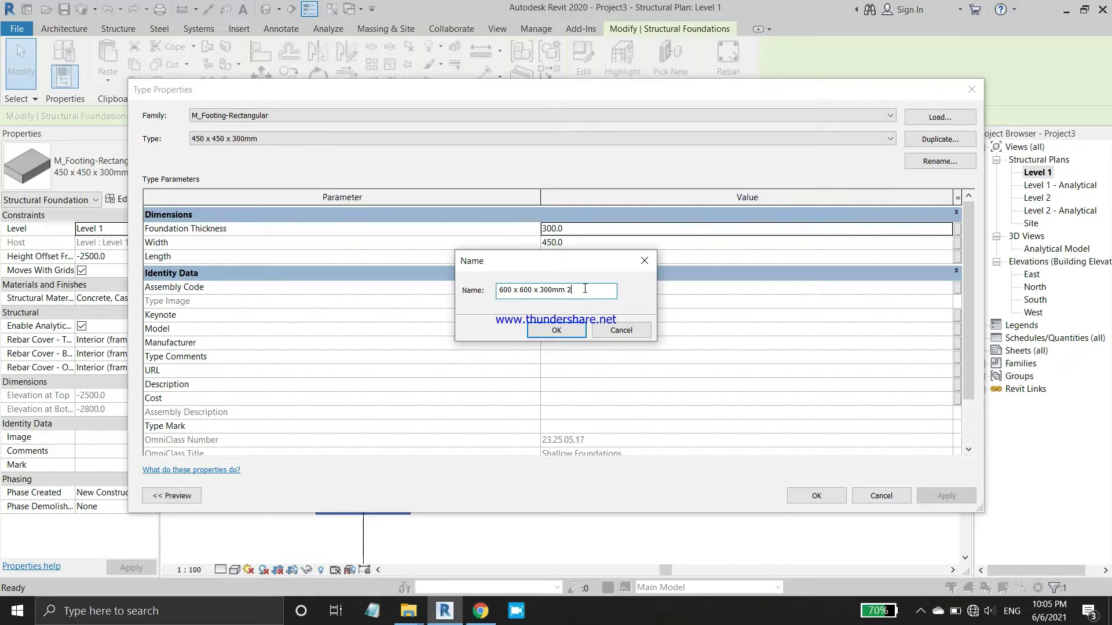
click(573, 333)
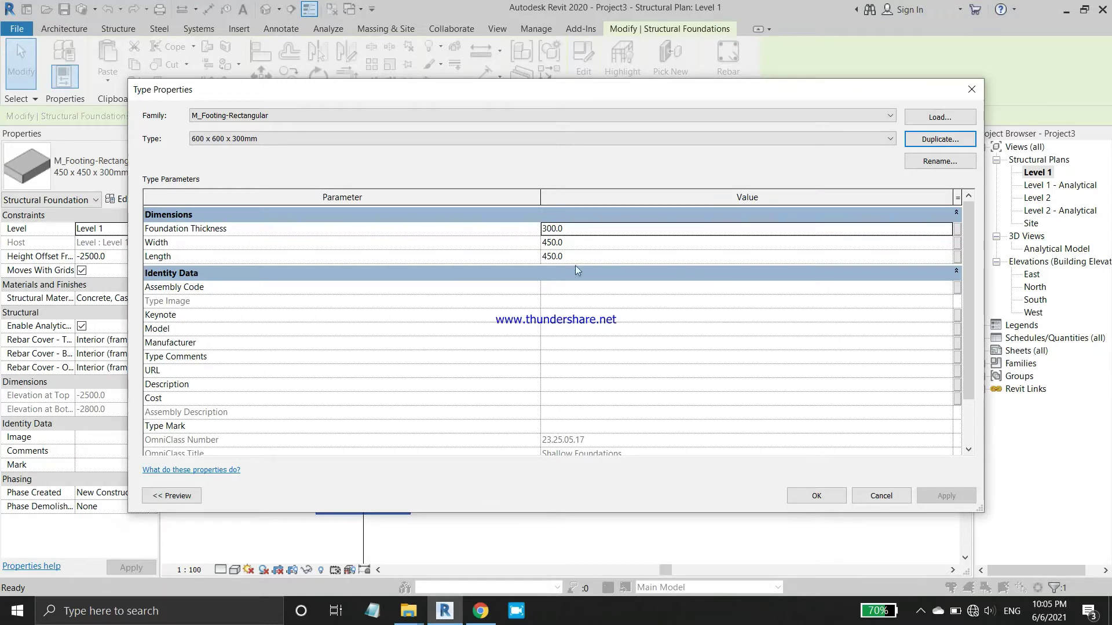
click(576, 241)
text(600)
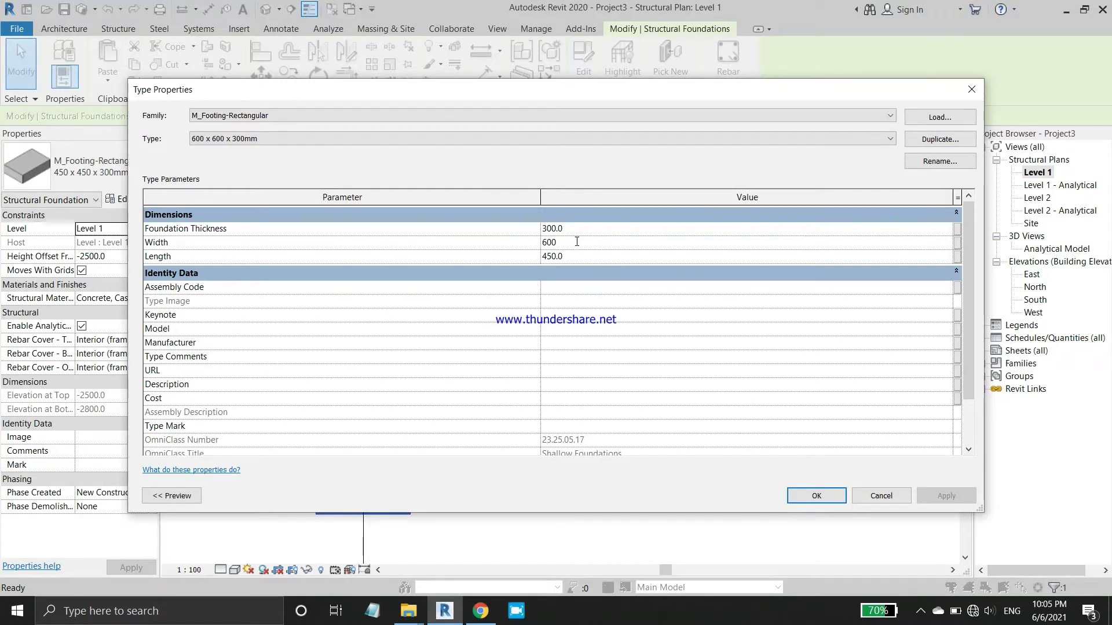
click(595, 262)
text(600)
click(814, 496)
scroll(576, 442, down, 2)
Switch the other 450 x 450 footing to the 600 x 600 x 300mm type.
scroll(576, 442, down, 2)
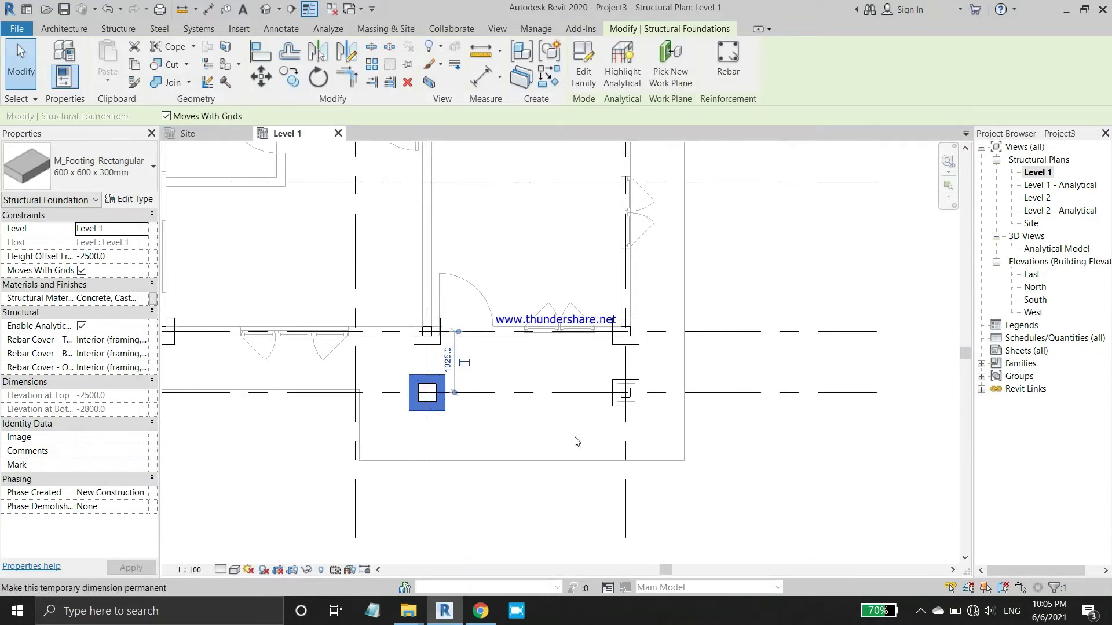
click(637, 399)
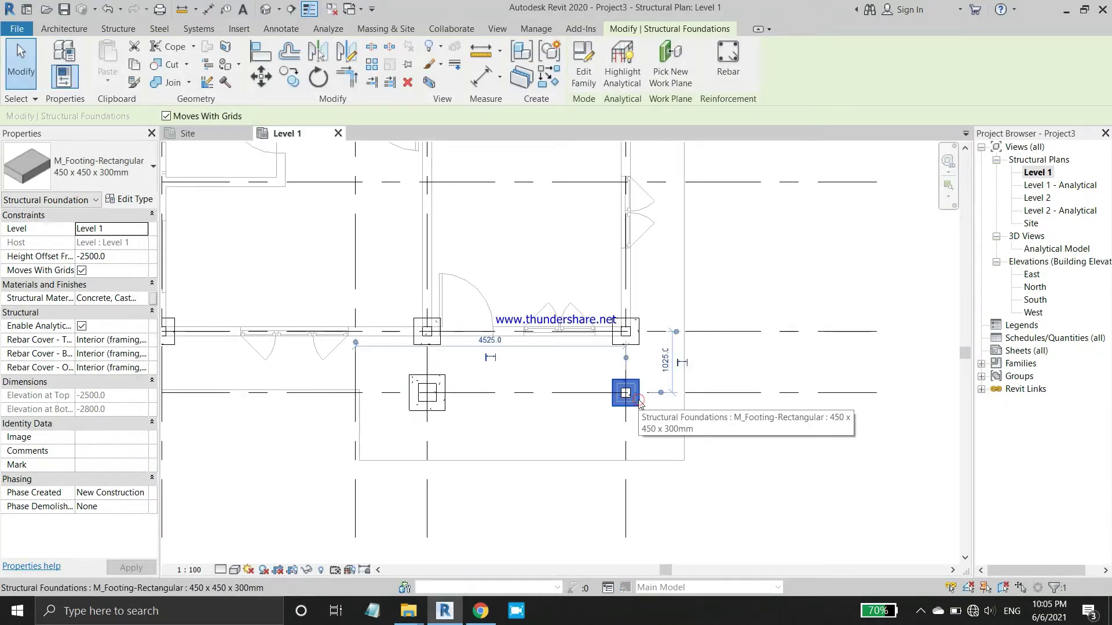
scroll(640, 402, up, 2)
scroll(639, 402, up, 1)
click(114, 161)
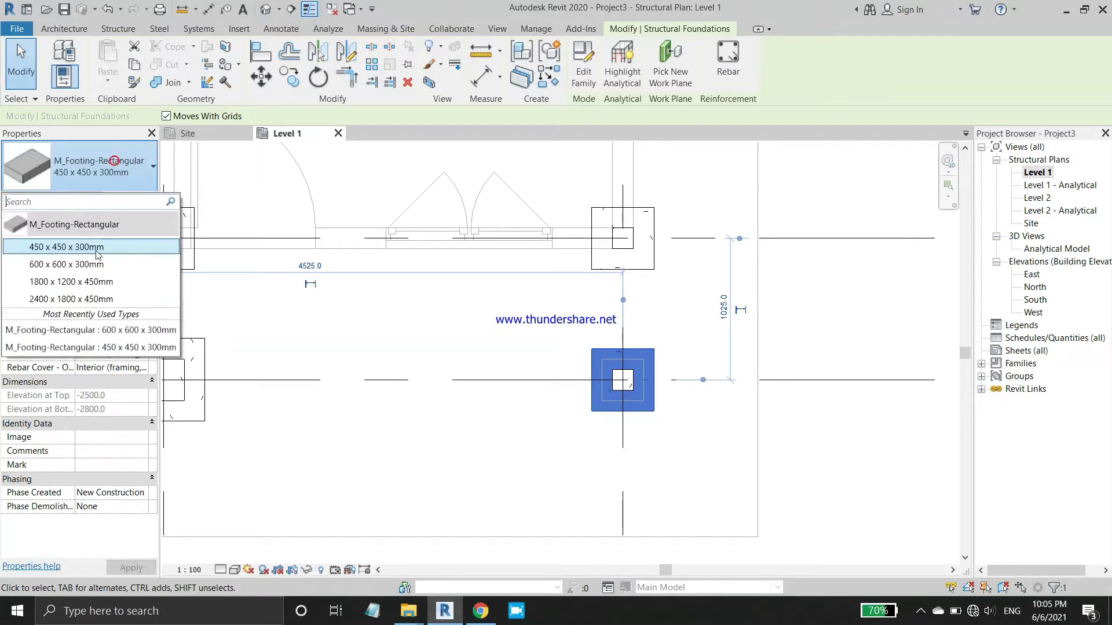
click(92, 265)
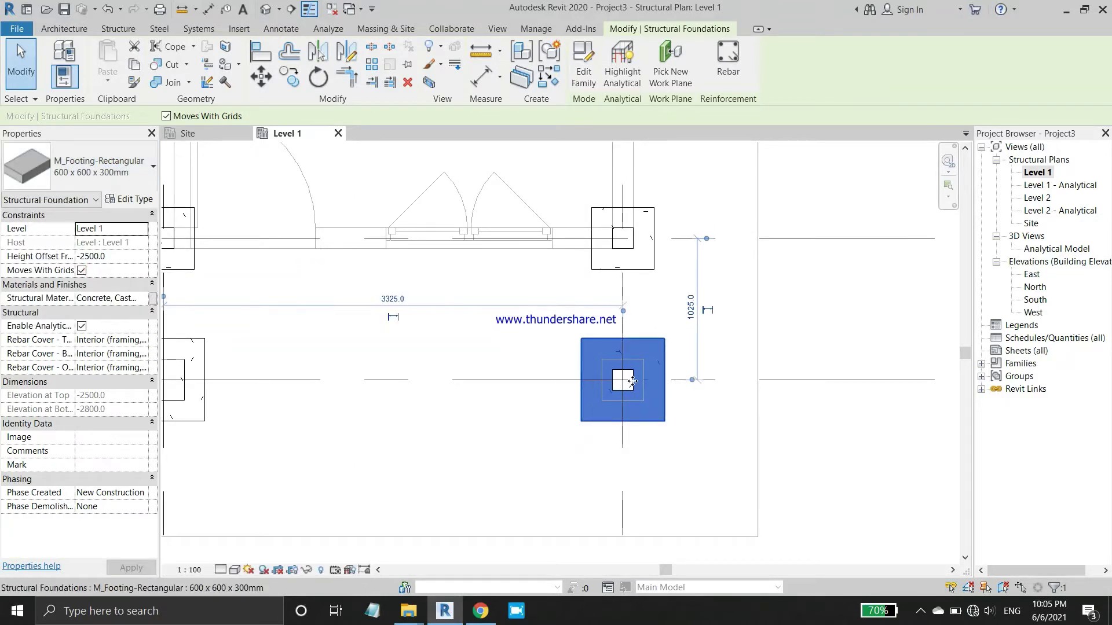
click(750, 361)
Change the column on that footing to the 300 x 300mm type.
click(631, 385)
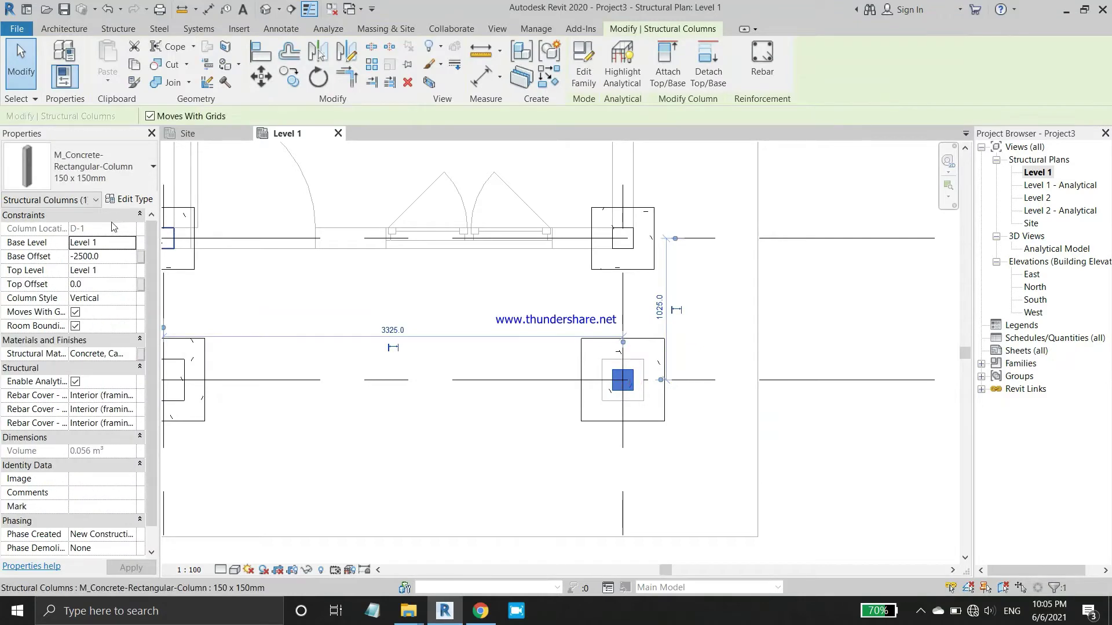
click(111, 167)
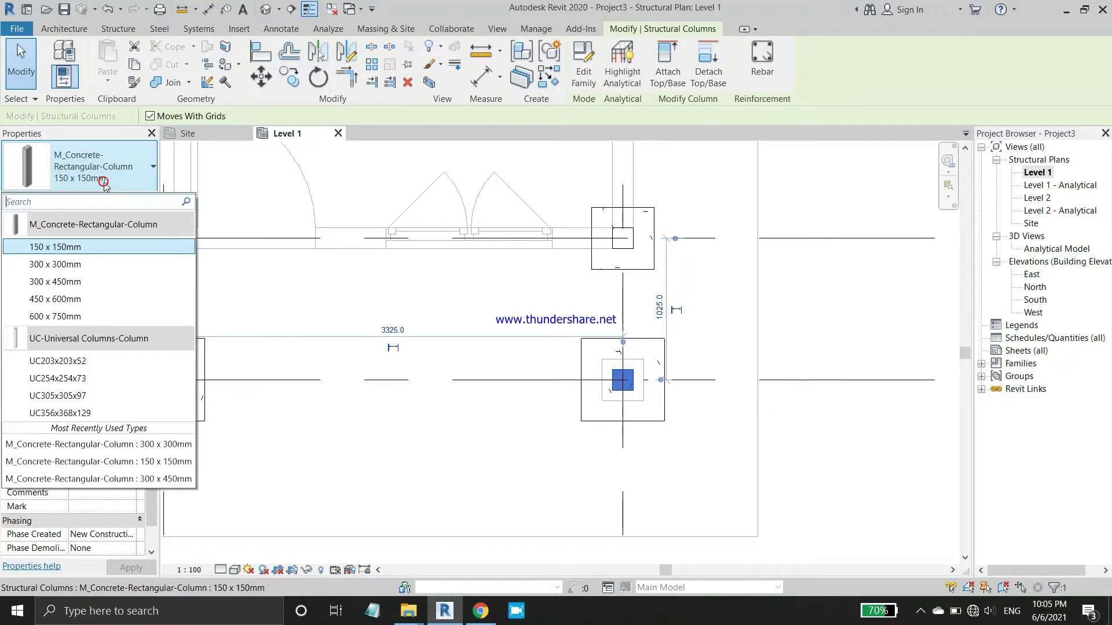
click(53, 265)
click(808, 317)
scroll(670, 350, down, 1)
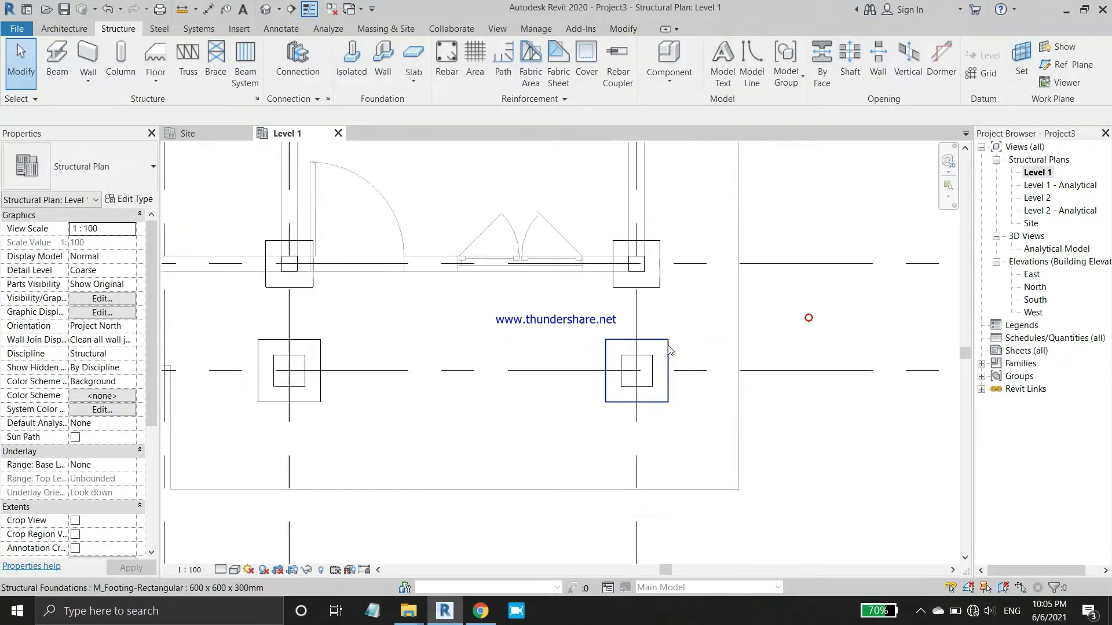
scroll(670, 351, down, 3)
scroll(670, 350, down, 2)
scroll(666, 289, down, 1)
scroll(664, 210, up, 2)
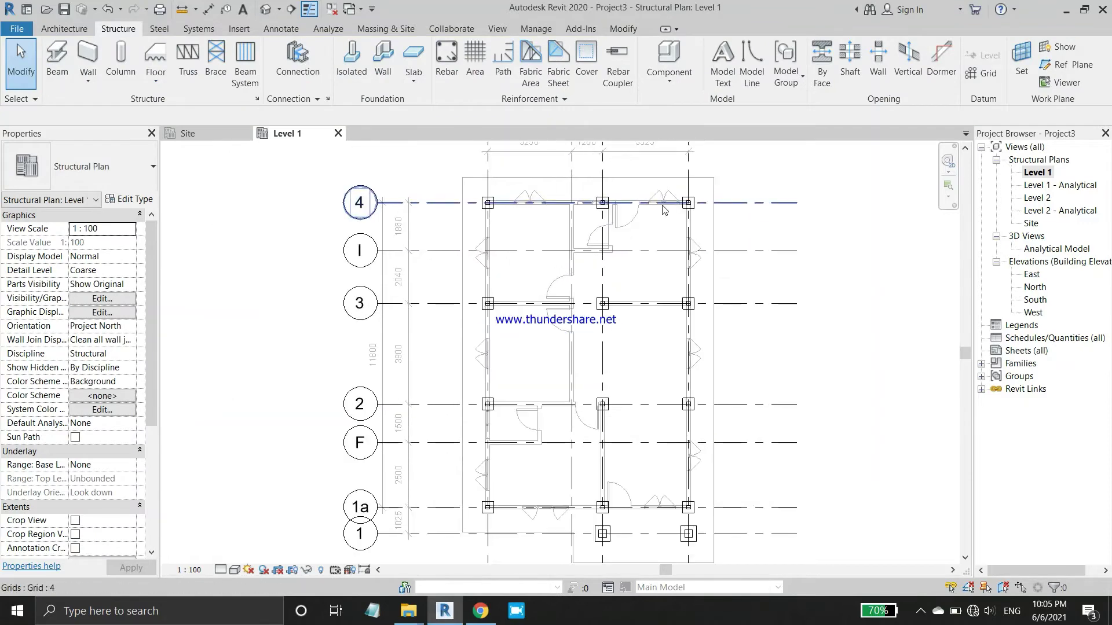
scroll(664, 211, up, 1)
scroll(664, 211, up, 1)
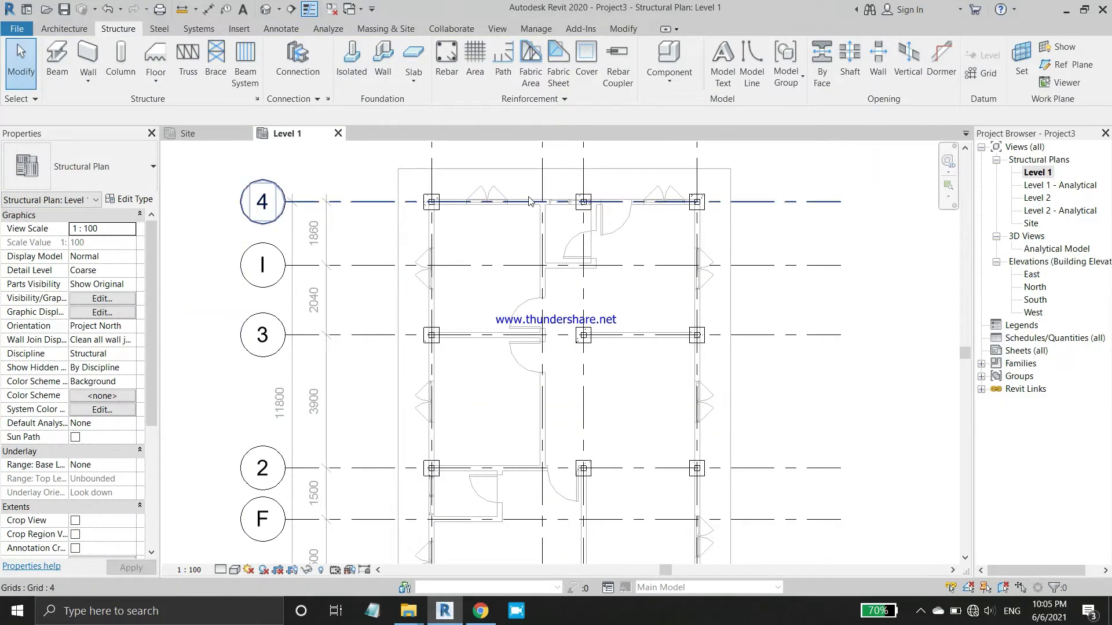
scroll(524, 200, up, 1)
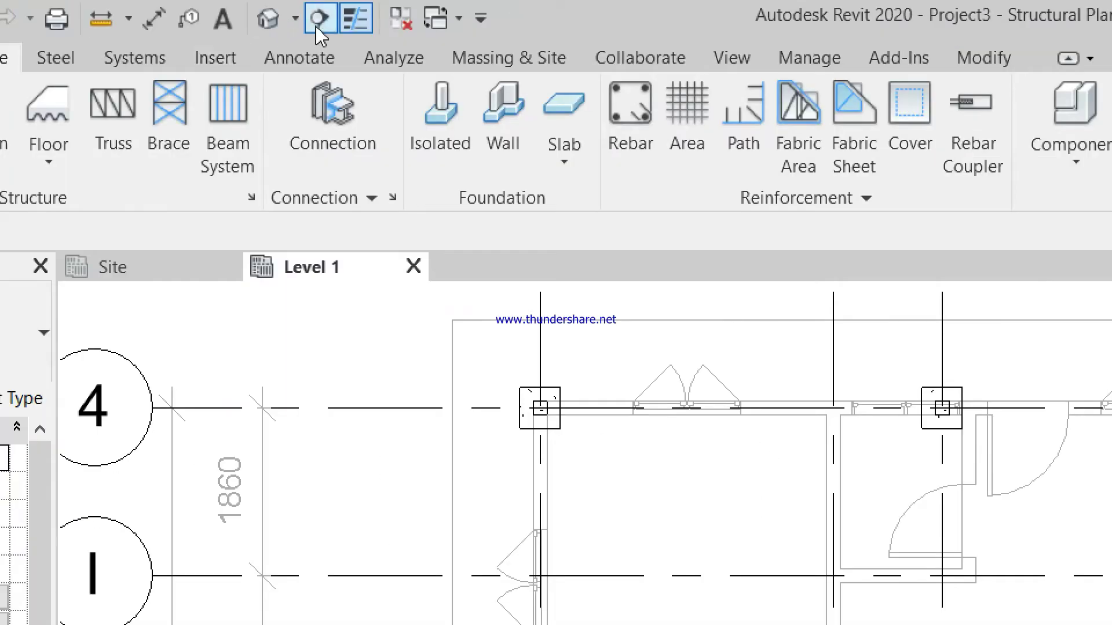
Open the default 3D view of the structural model.
click(293, 17)
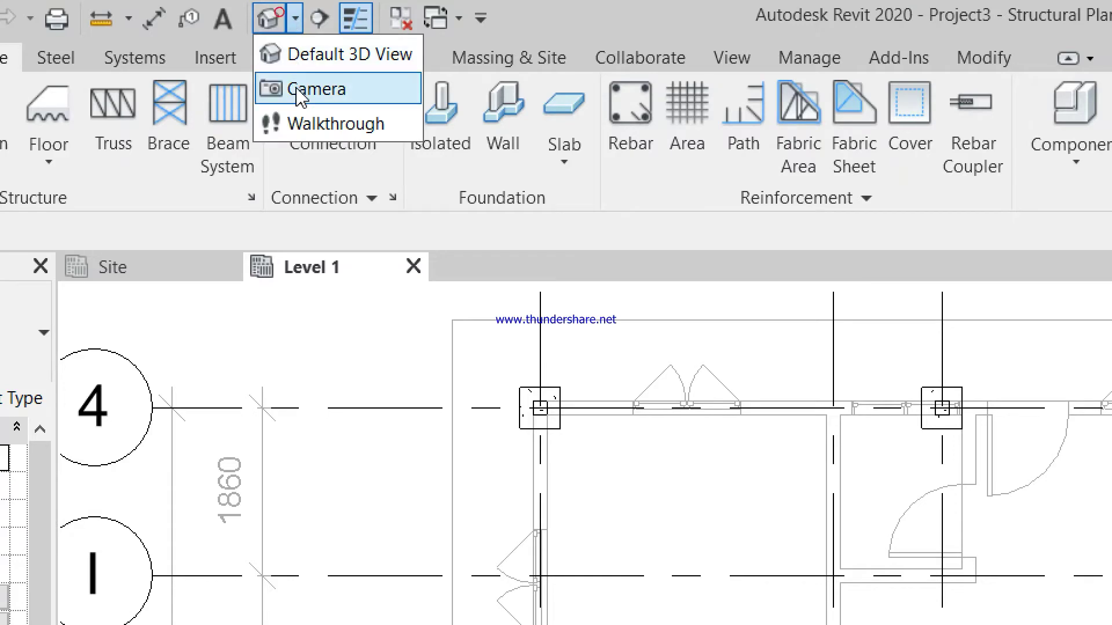
click(304, 50)
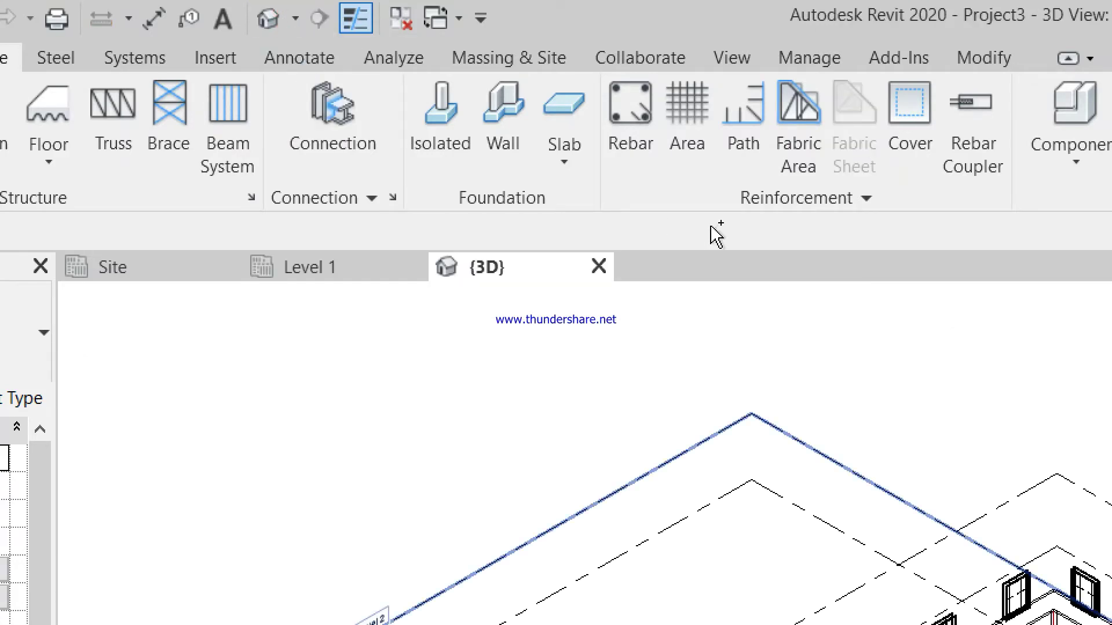
scroll(733, 425, up, 2)
scroll(733, 425, up, 2)
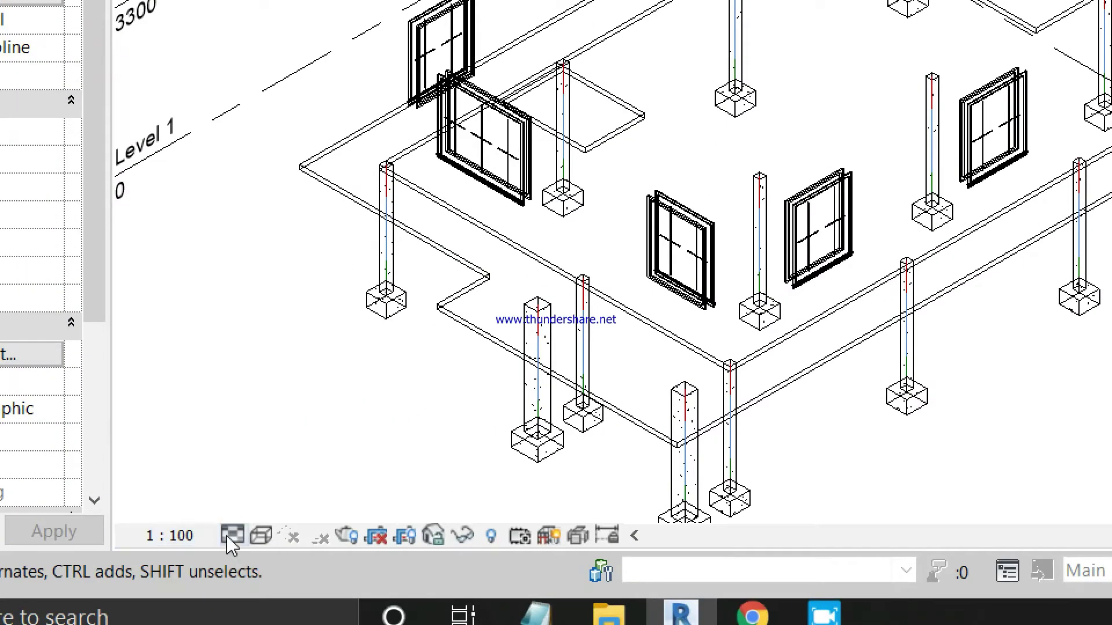
Set the 3D view to Fine detail level and Hidden Line visual style.
click(222, 570)
click(269, 505)
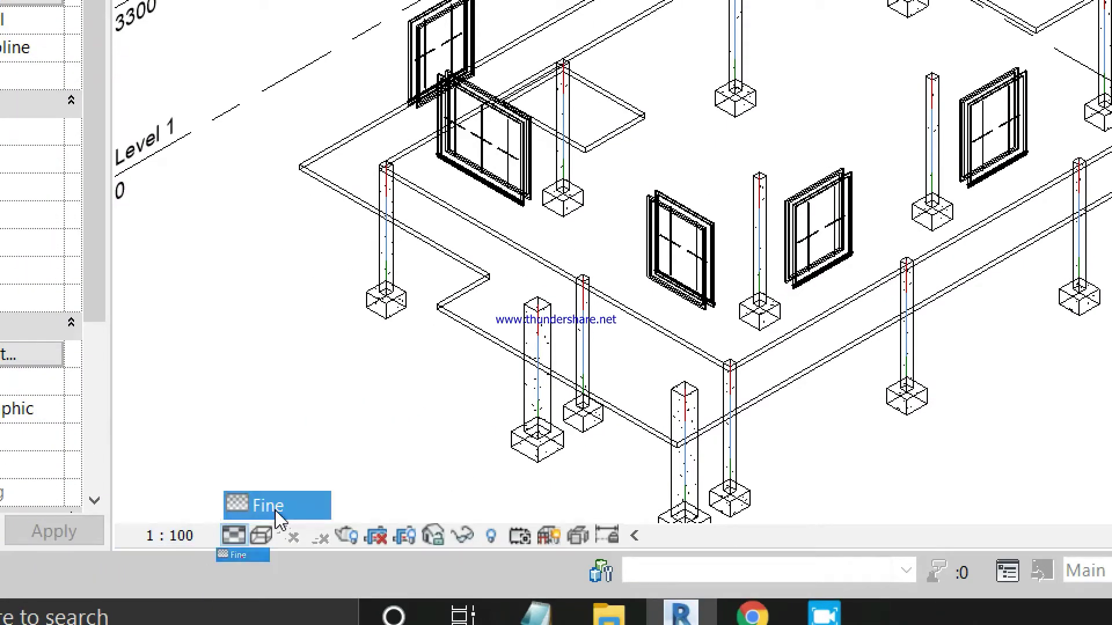
click(263, 536)
click(315, 389)
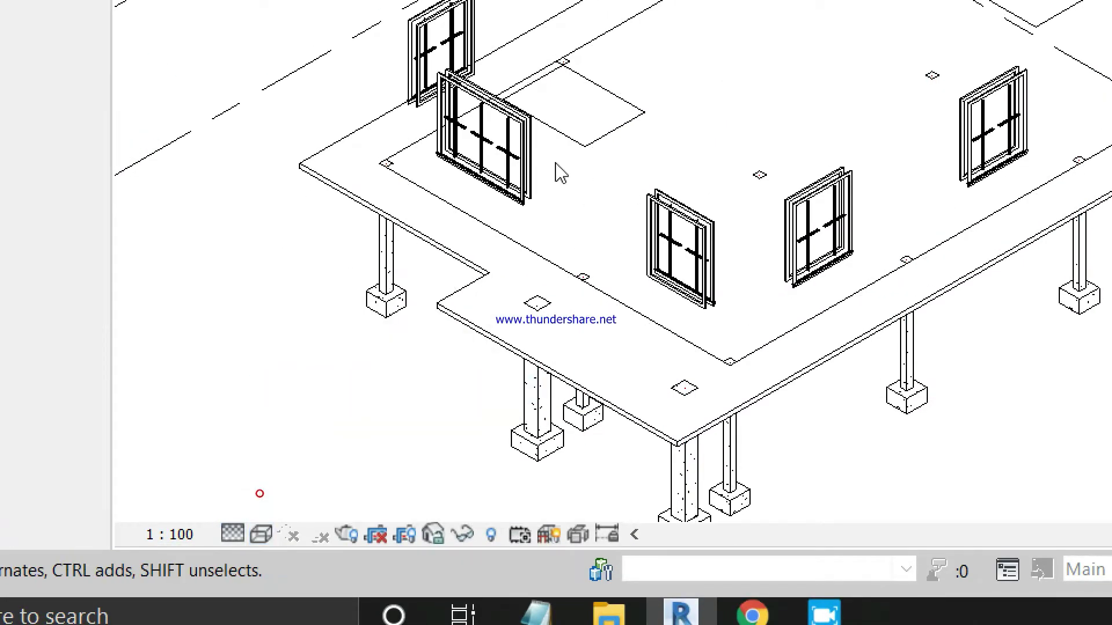
scroll(556, 173, down, 4)
scroll(637, 261, down, 2)
Orbit and zoom to inspect the model from another angle.
mouse_move(712, 385)
shift+middle_down()
mouse_move(794, 307)
mouse_move(689, 218)
shift+middle_up()
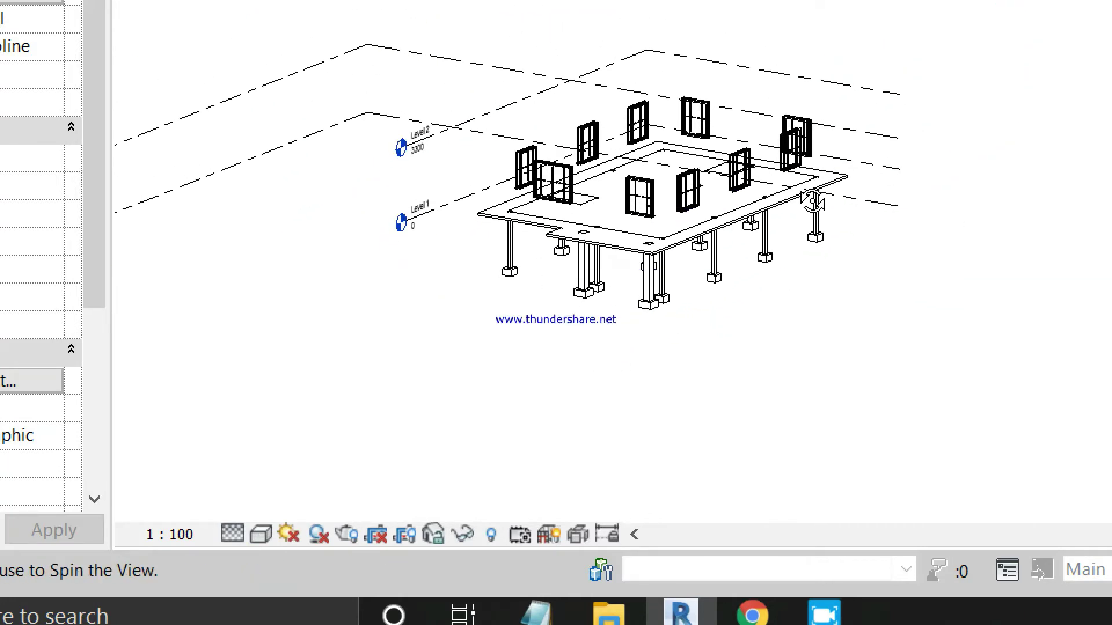
scroll(689, 218, up, 2)
scroll(666, 191, up, 3)
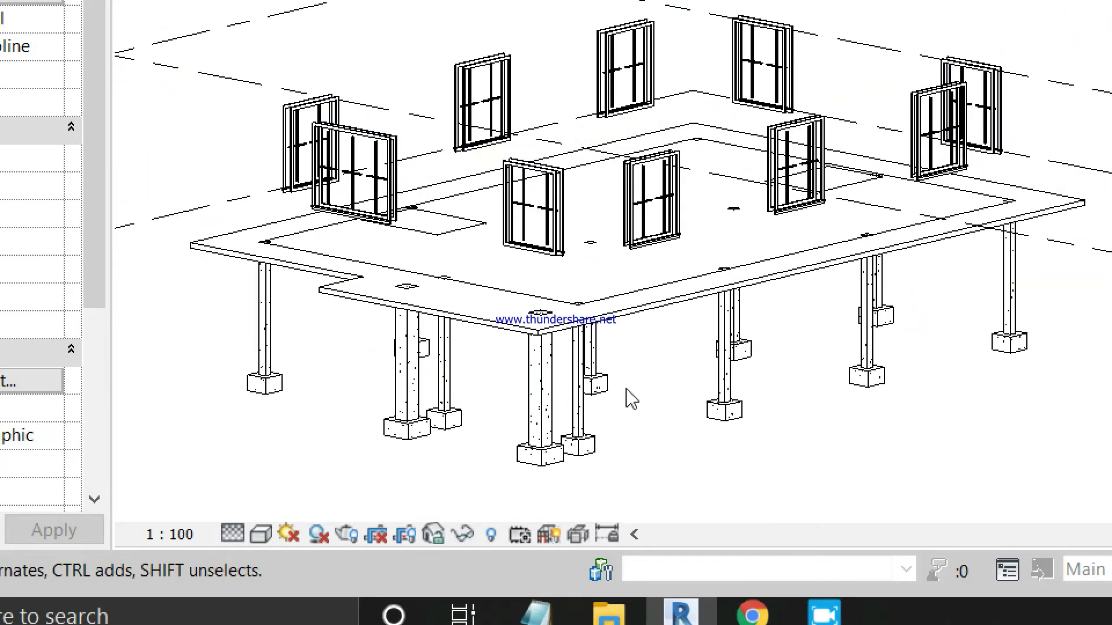
scroll(608, 400, up, 3)
right_click(560, 391)
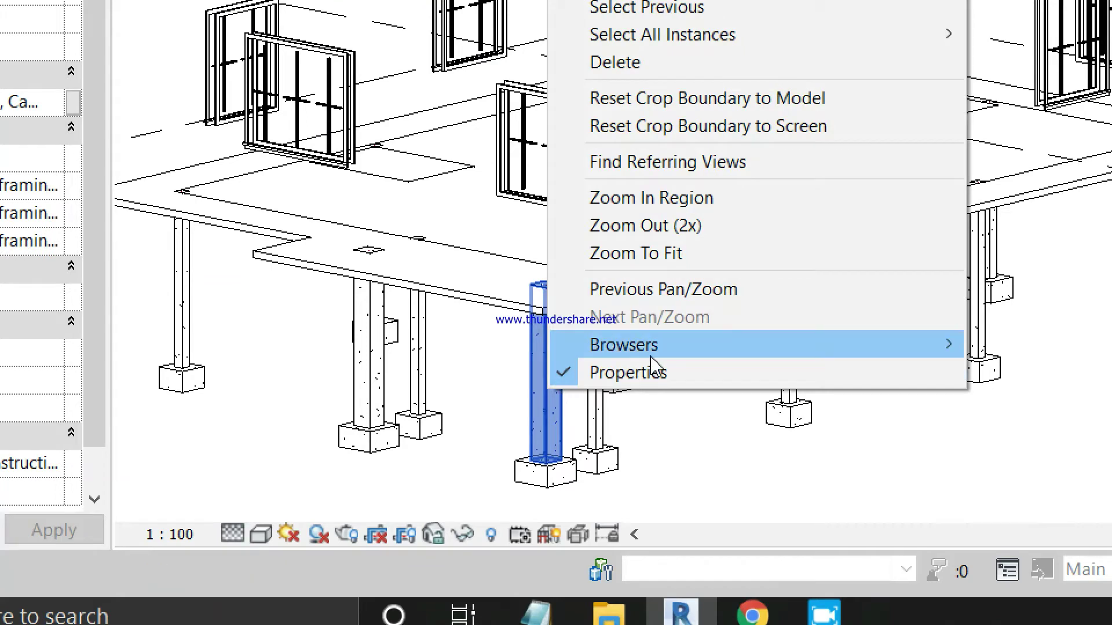
mouse_move(591, 107)
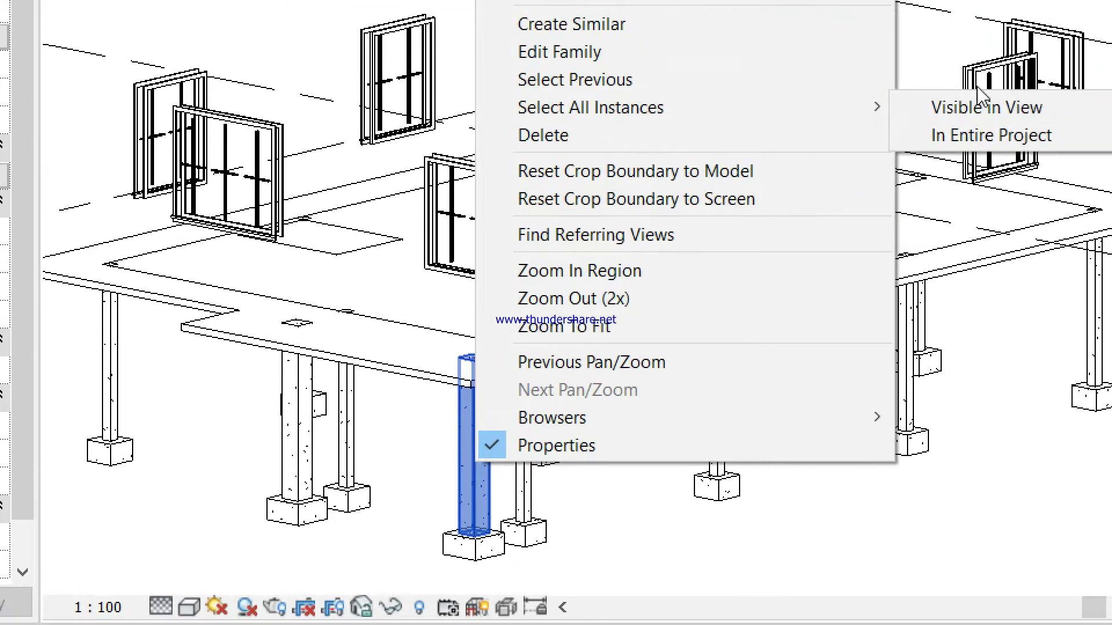
Select all 300 x 300mm columns in the entire project and set their Top Level to Level 2.
click(1025, 98)
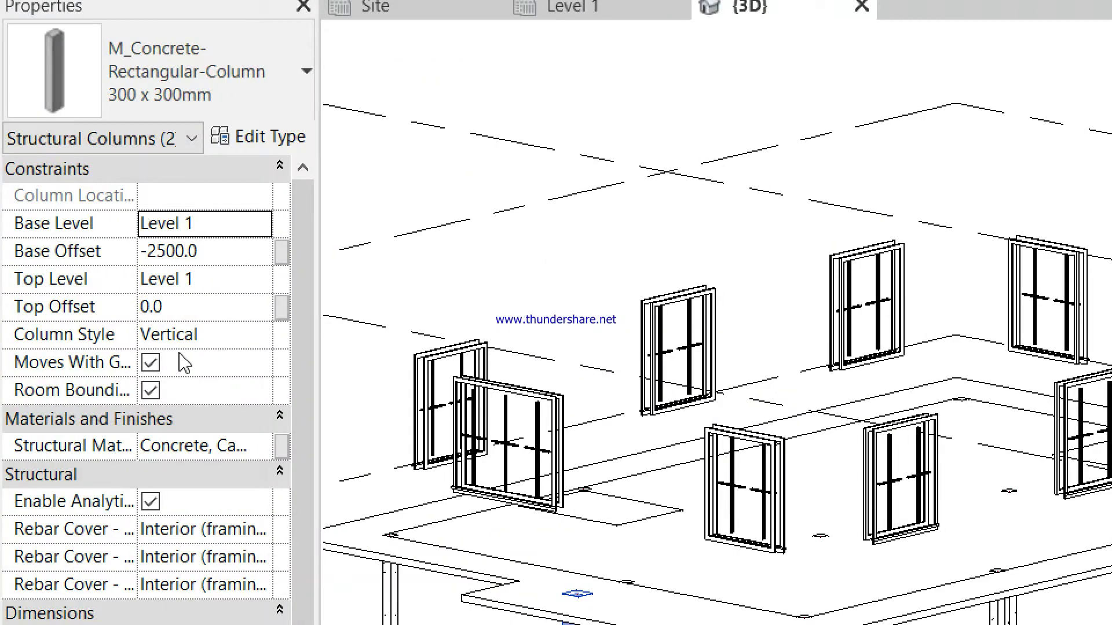
click(261, 280)
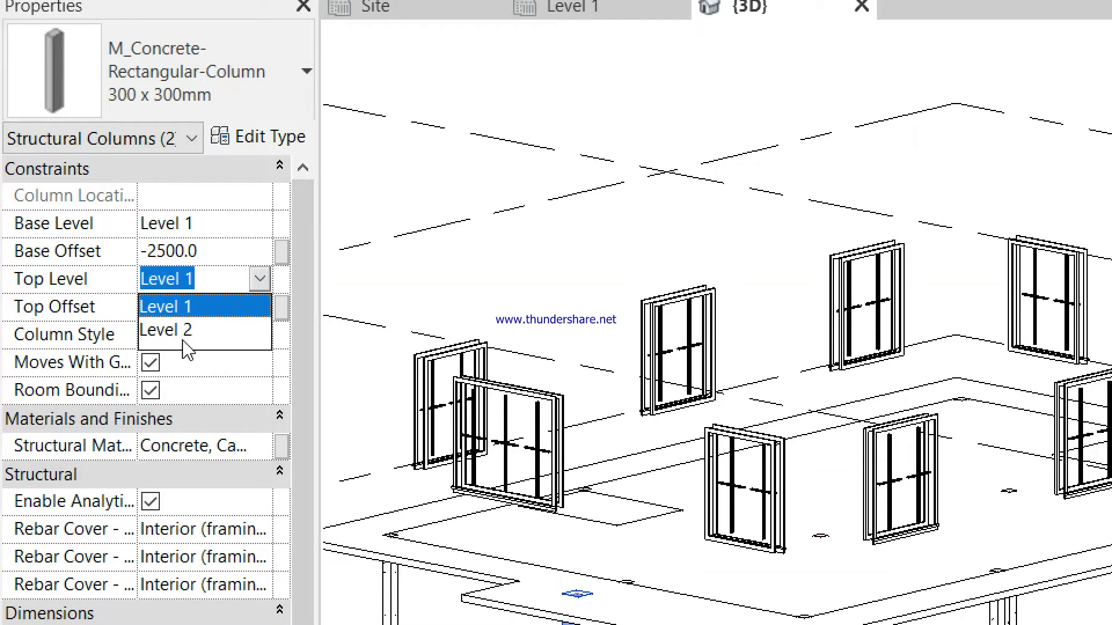
click(197, 330)
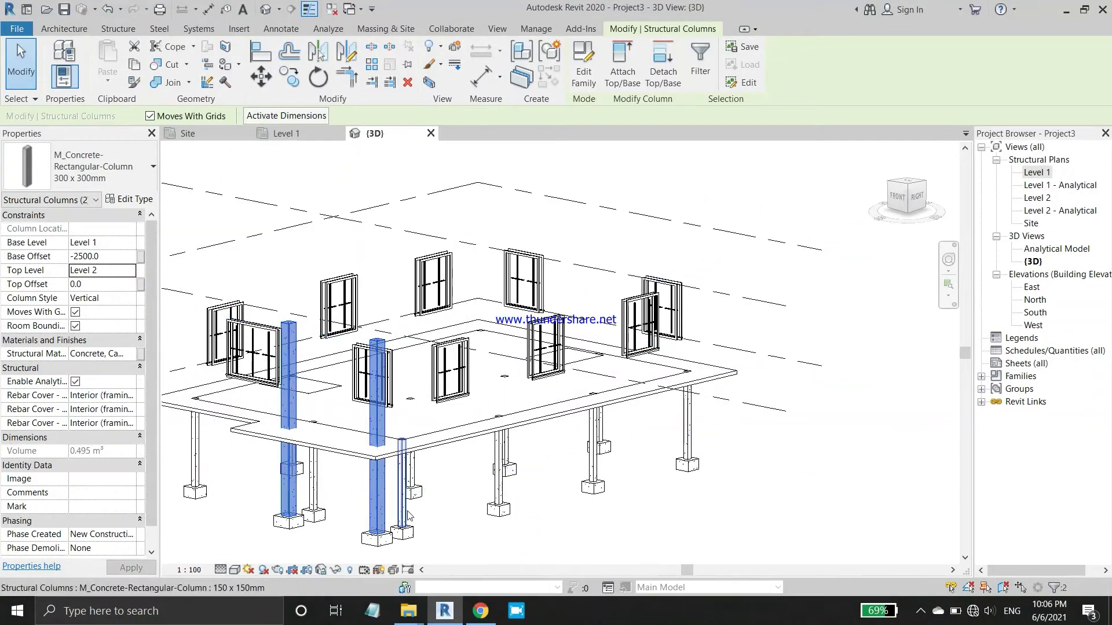
scroll(408, 515, up, 3)
Select all visible 150 x 150mm columns and set their Top Level to Level 2.
click(403, 515)
right_click(405, 515)
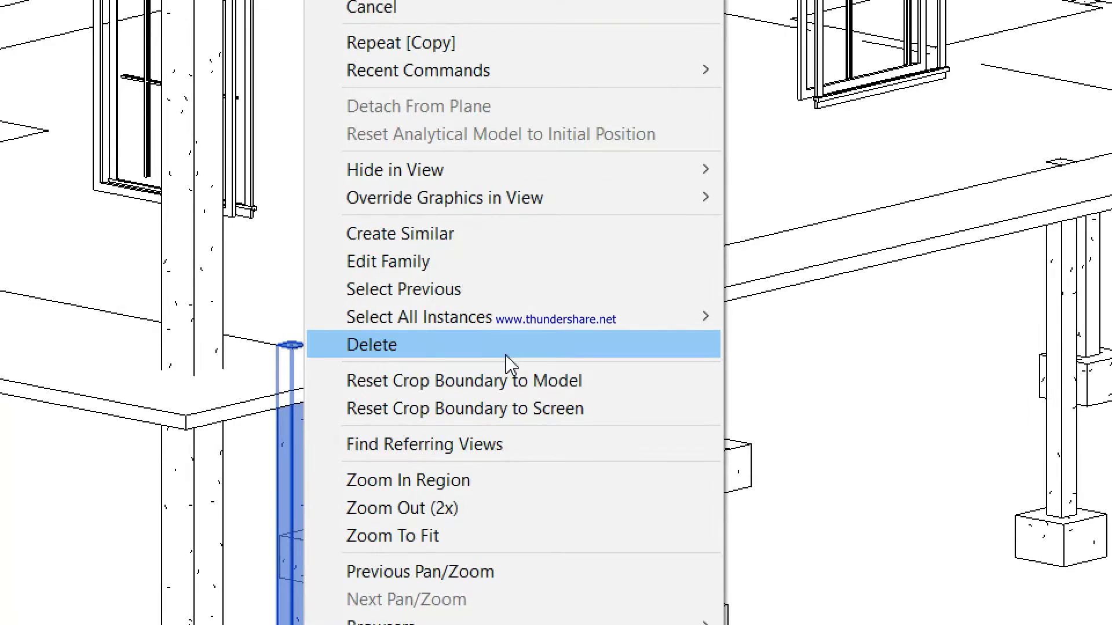
mouse_move(419, 317)
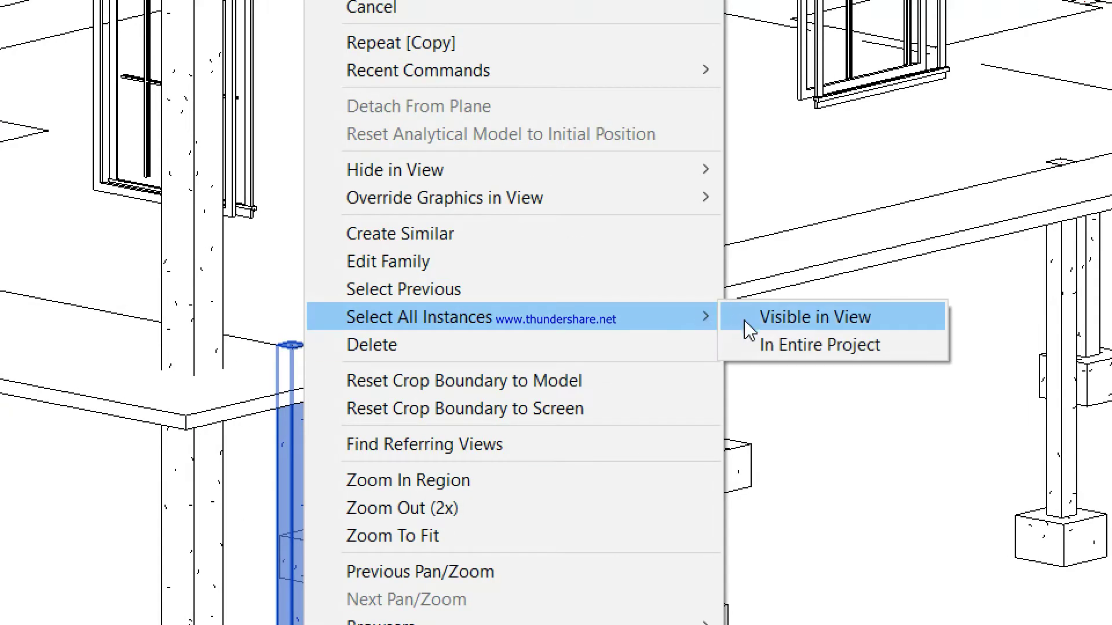
click(759, 345)
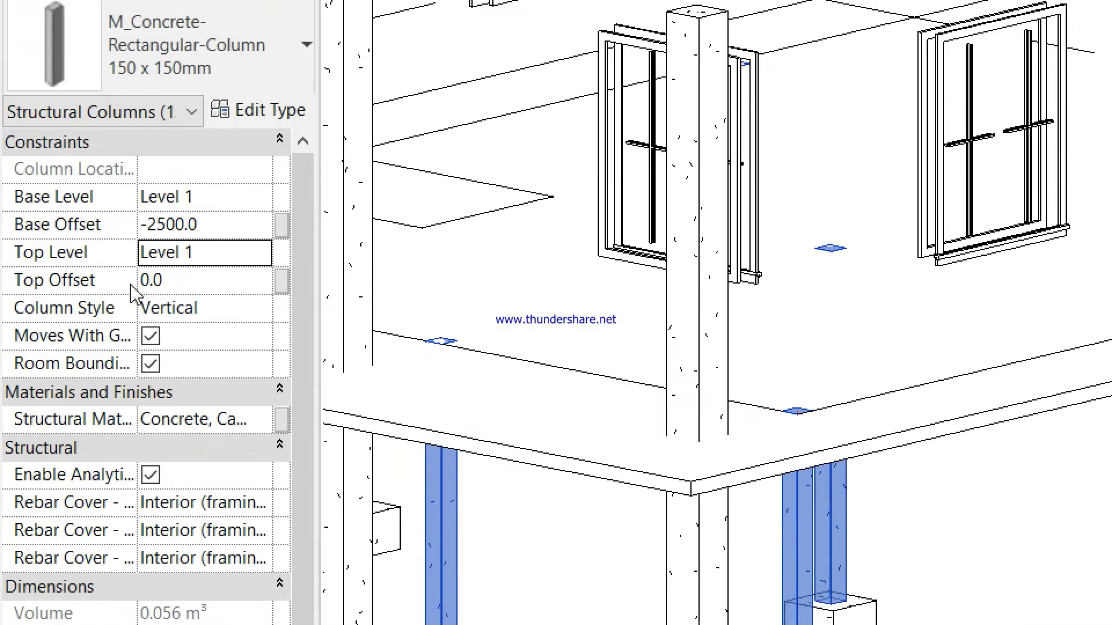
click(265, 261)
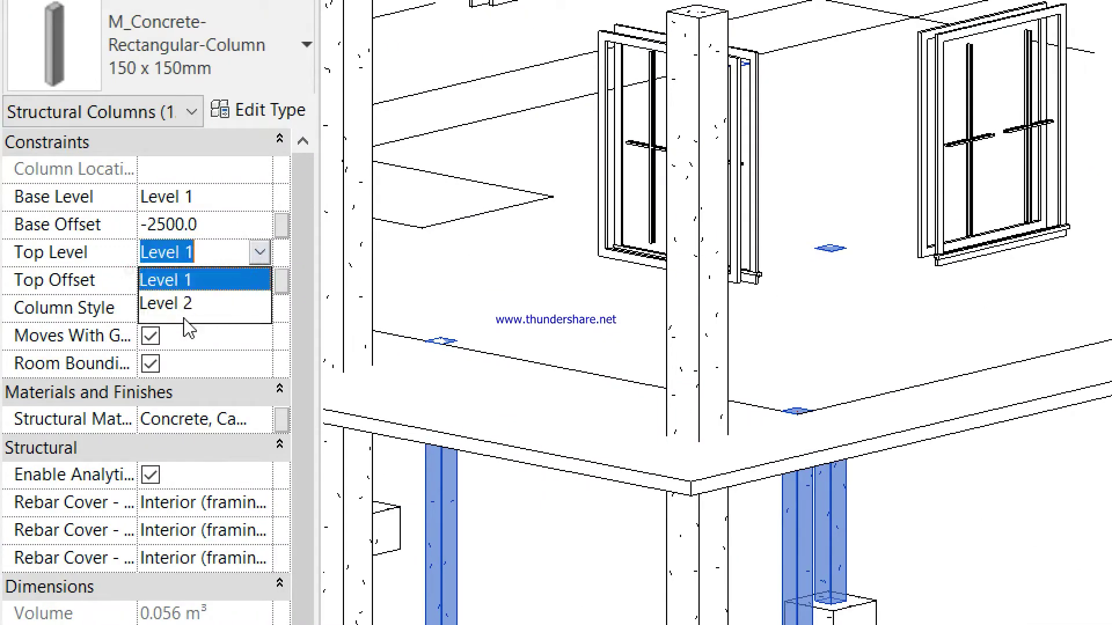
click(184, 314)
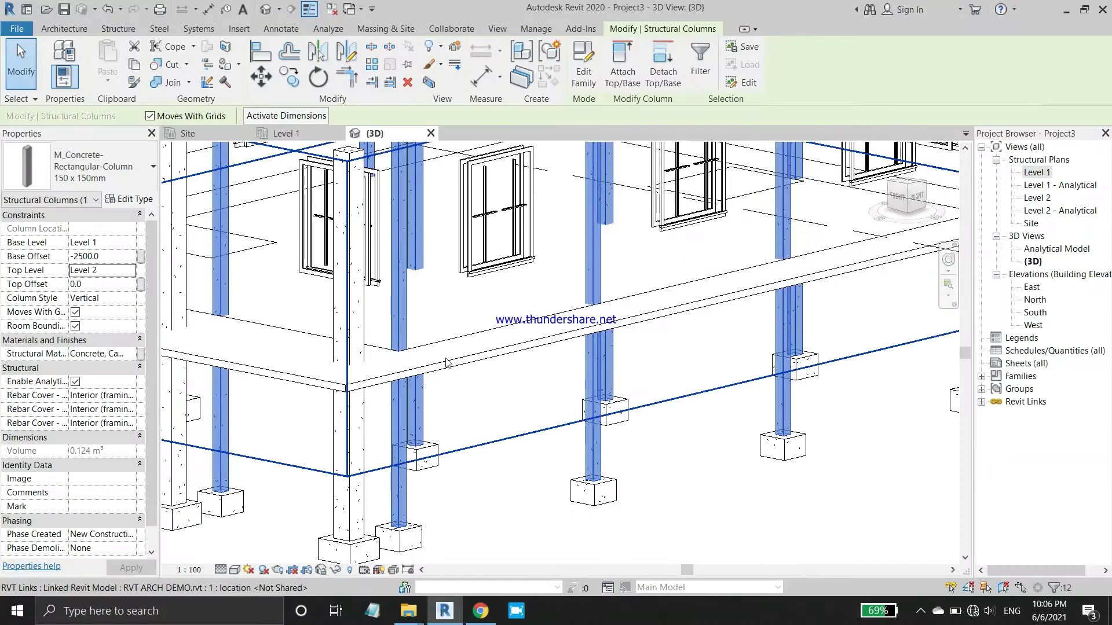
scroll(446, 364, down, 5)
scroll(596, 389, up, 6)
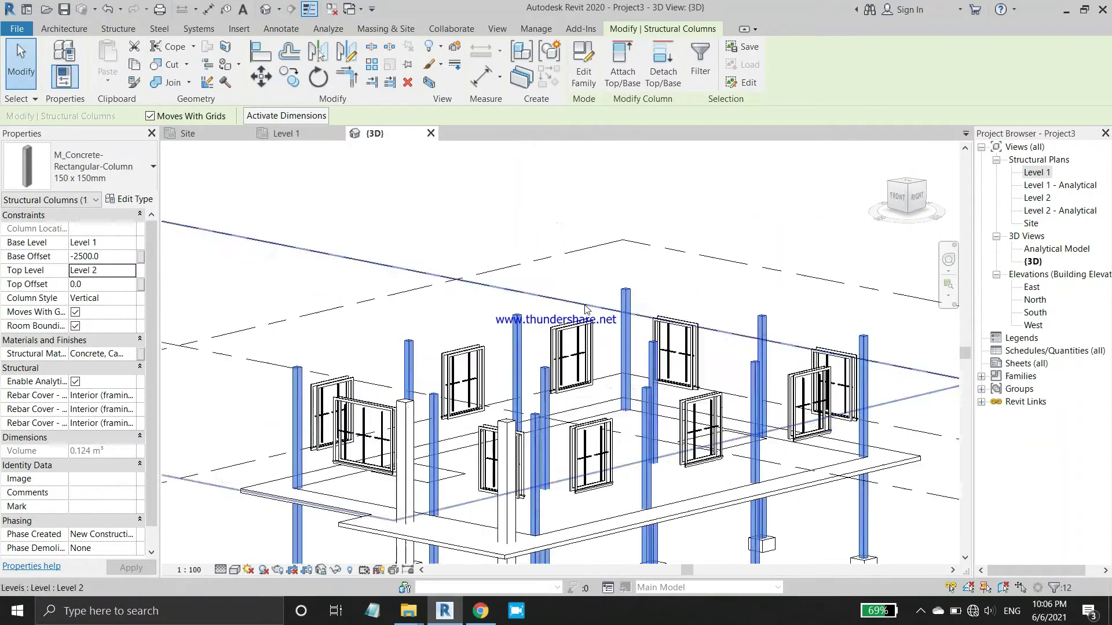
scroll(597, 389, up, 3)
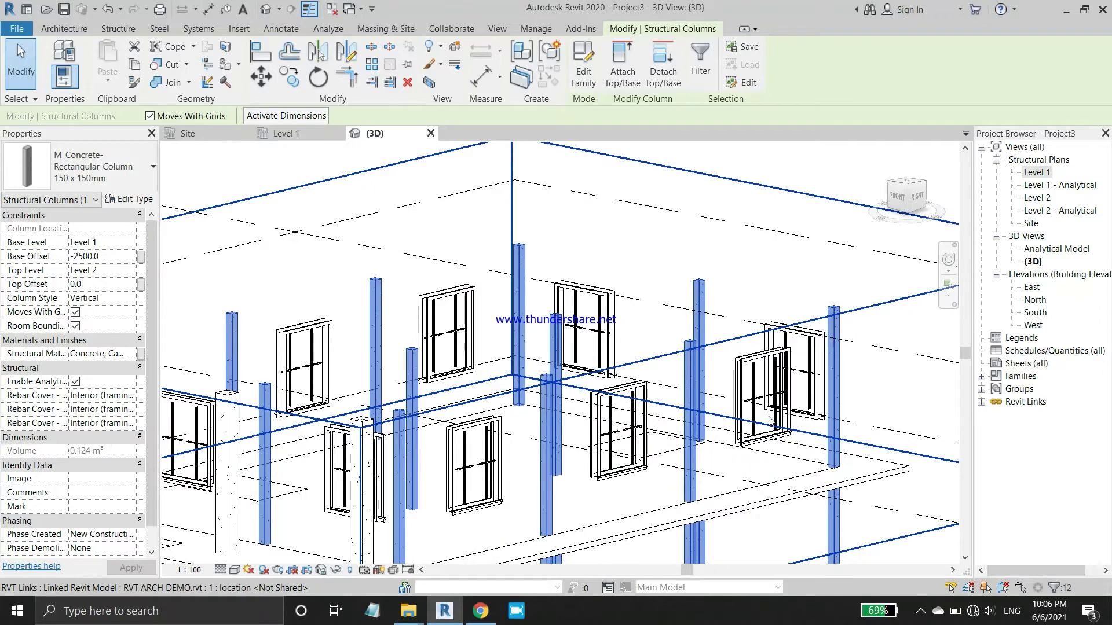
scroll(709, 373, down, 3)
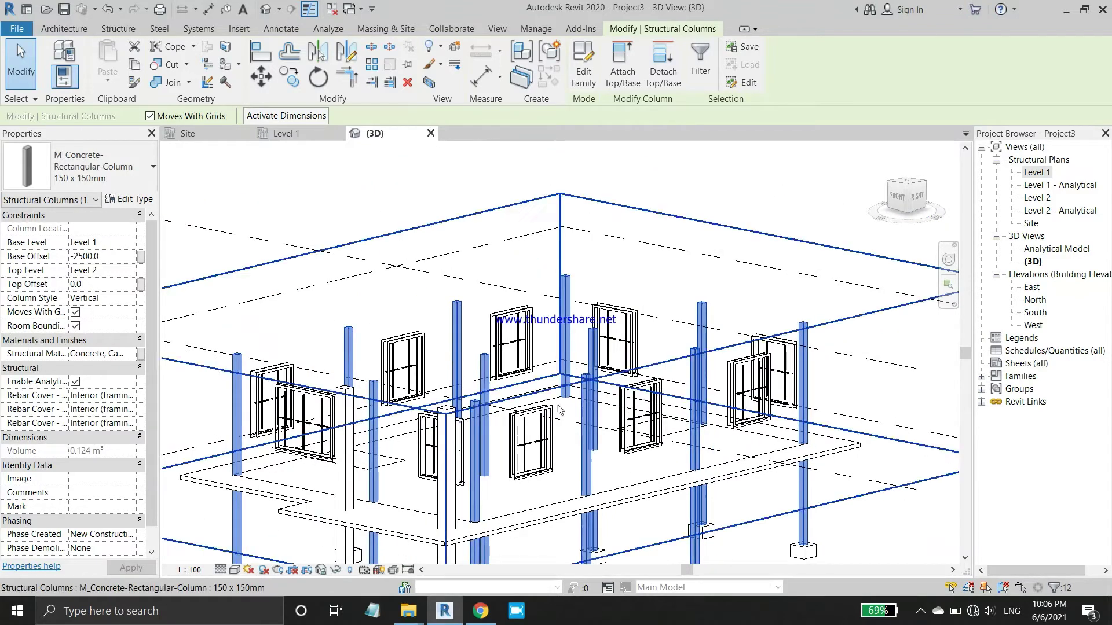
click(293, 134)
Close the Site view and clear the column selection.
click(245, 134)
click(700, 148)
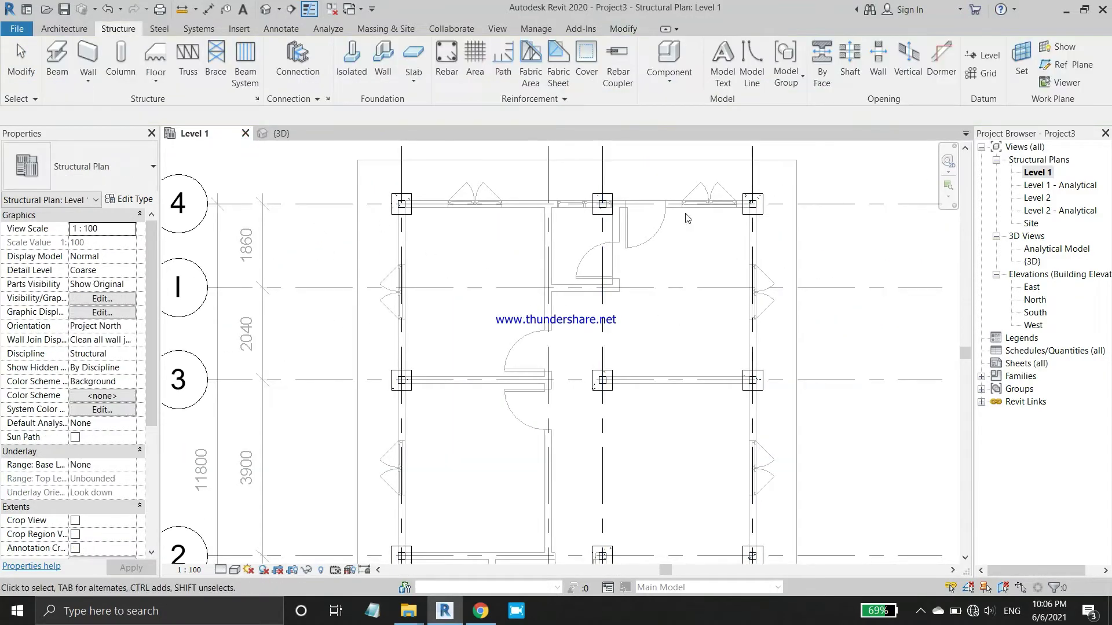
scroll(579, 176, up, 1)
scroll(505, 204, up, 1)
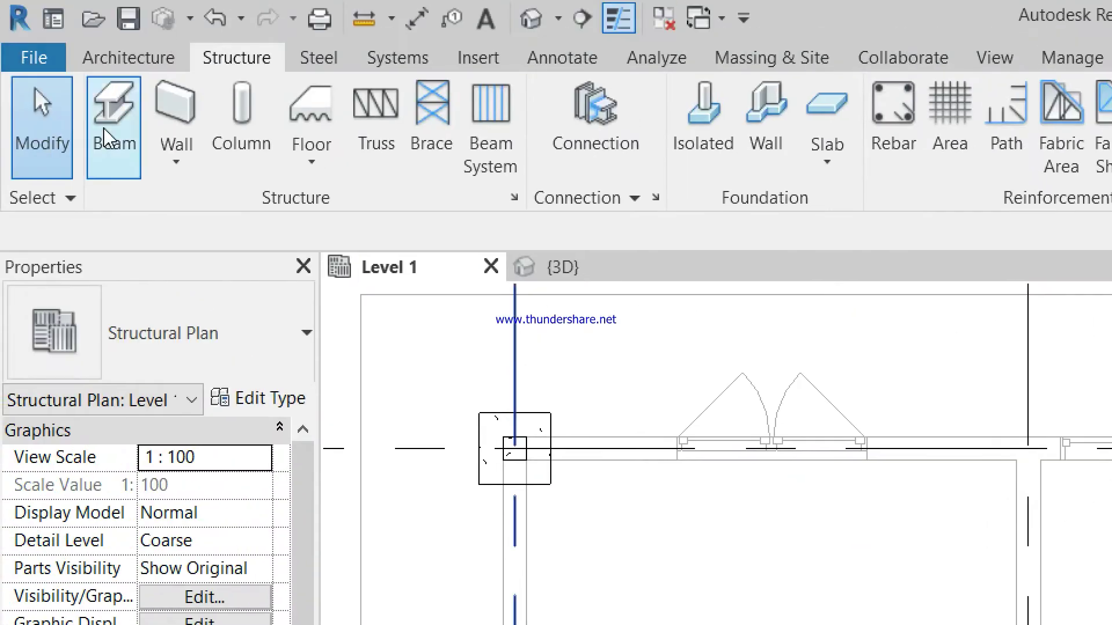
Start the Beam tool with M_Concrete-Rectangular Beam 300 x 600mm and open its type properties.
click(88, 81)
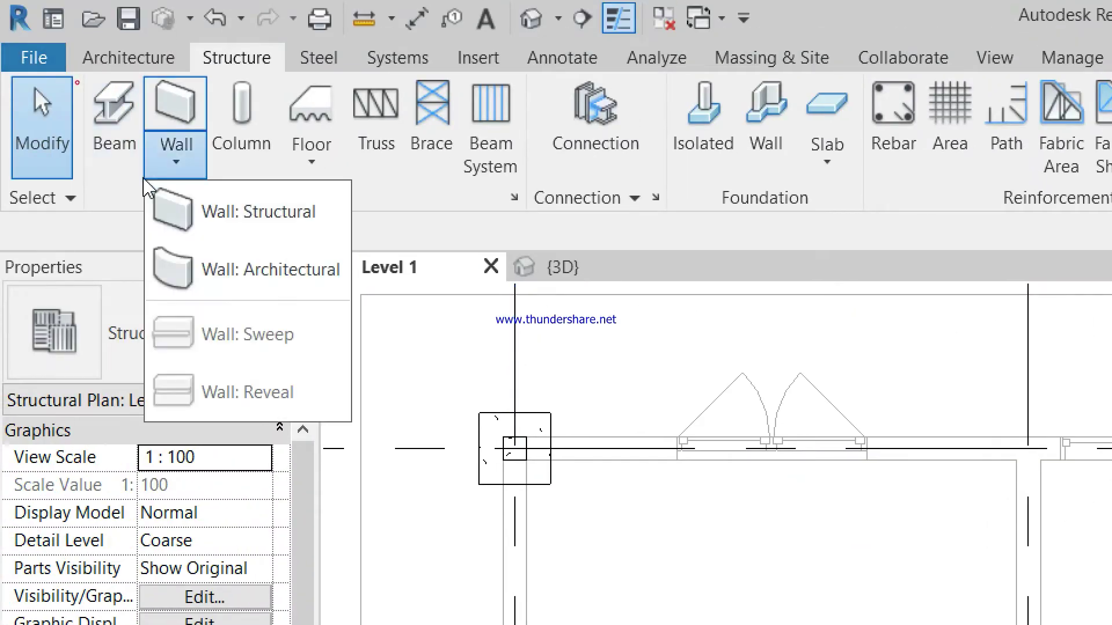
click(112, 142)
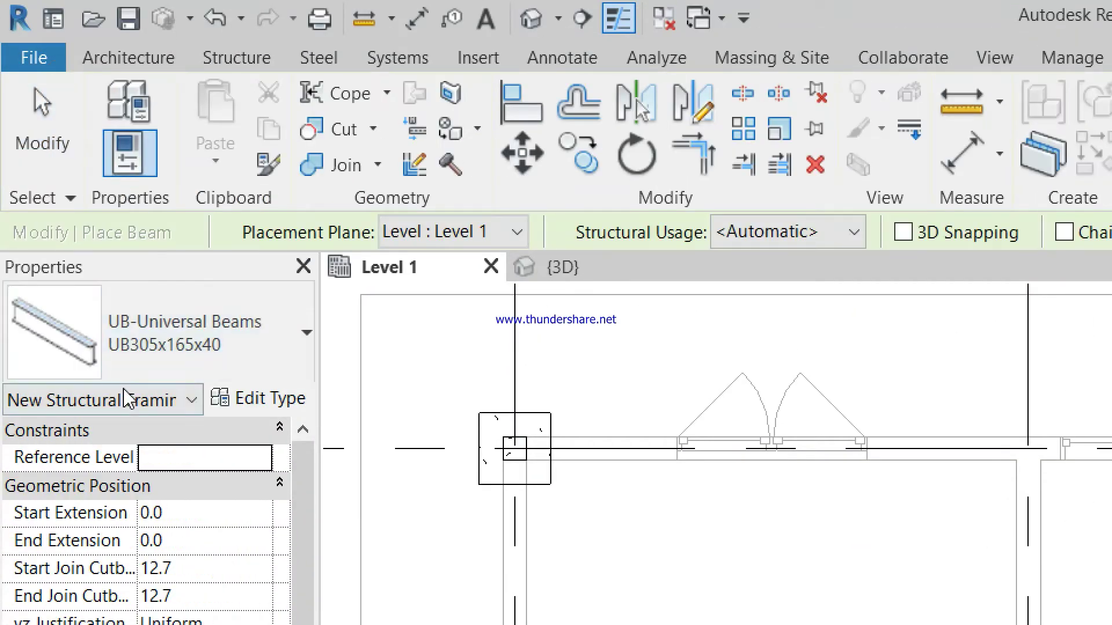
click(156, 371)
click(126, 494)
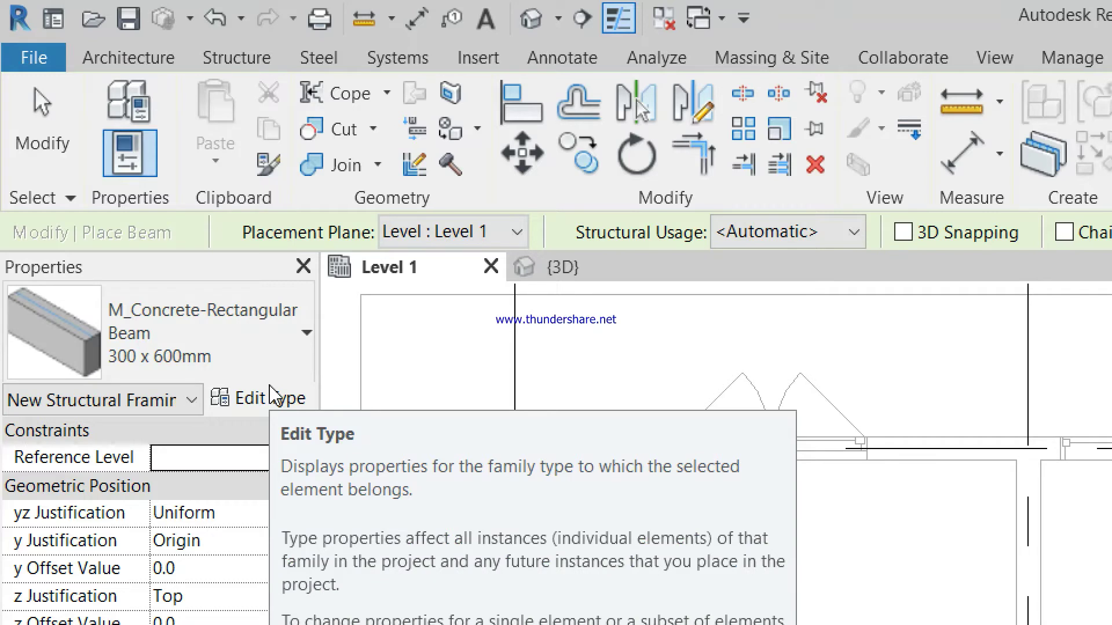
click(272, 397)
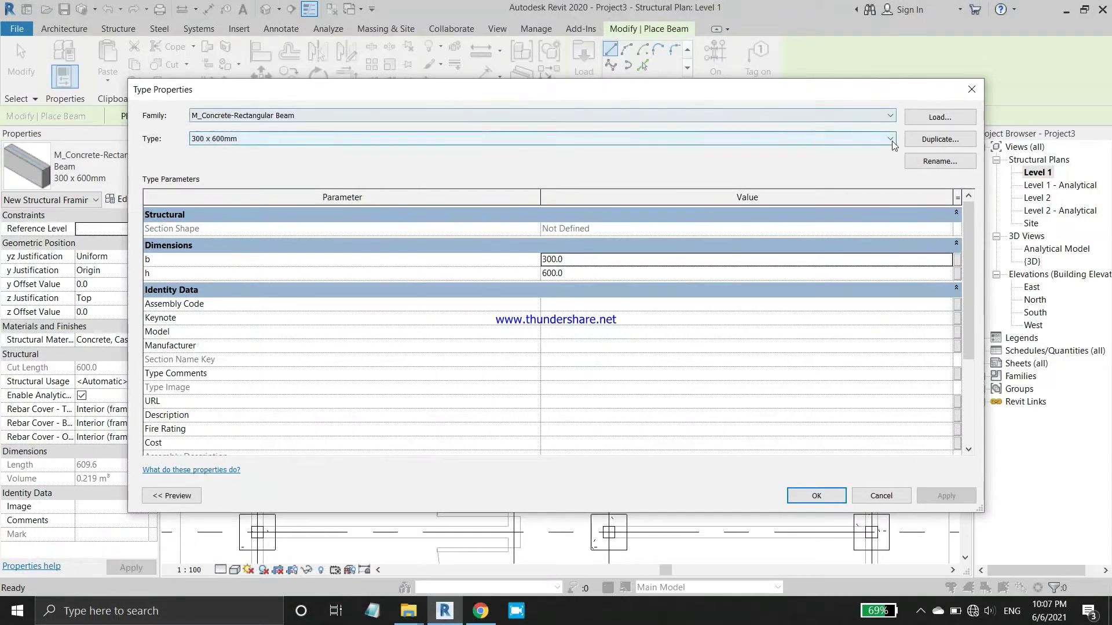
Duplicate the 300 x 600mm beam type as a new type named 150 x 300mm.
click(922, 143)
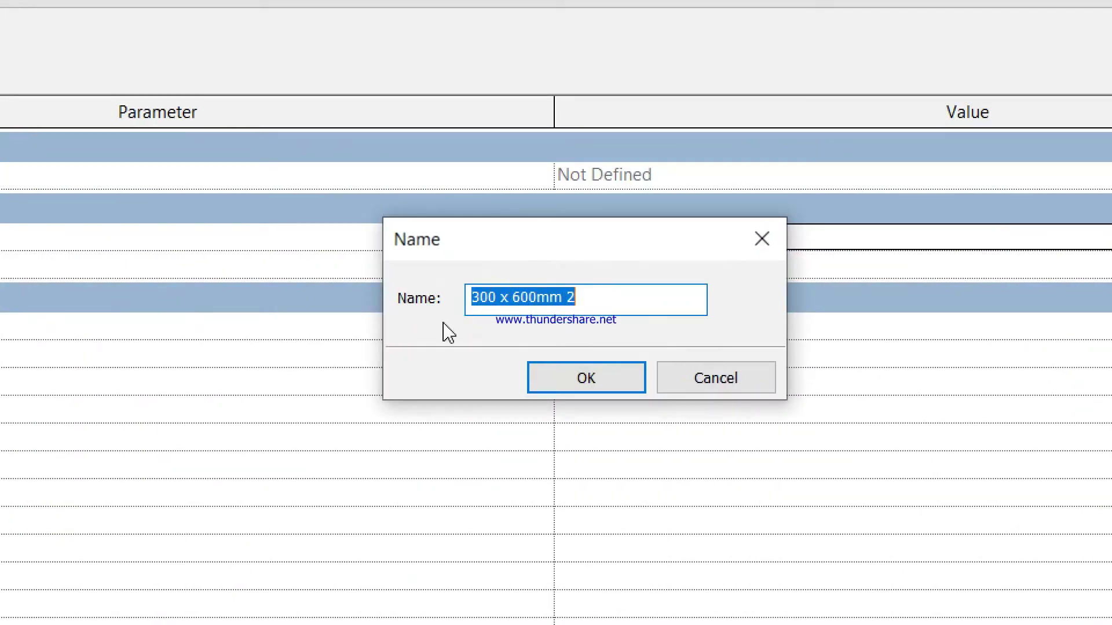
click(480, 301)
key(BackSpace)
key(Delete)
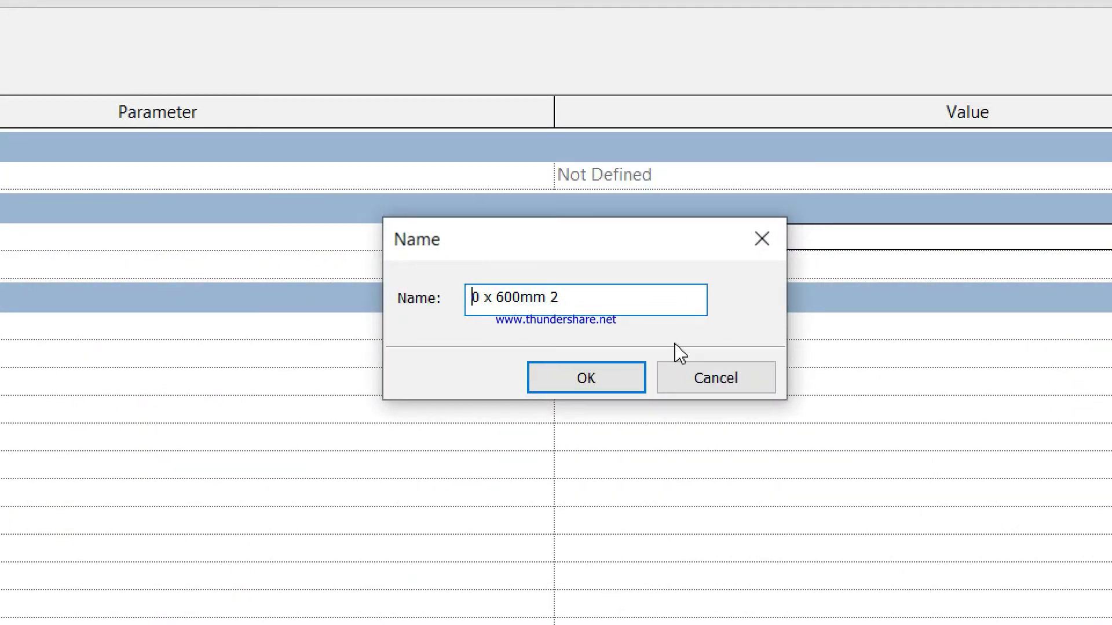
text(15)
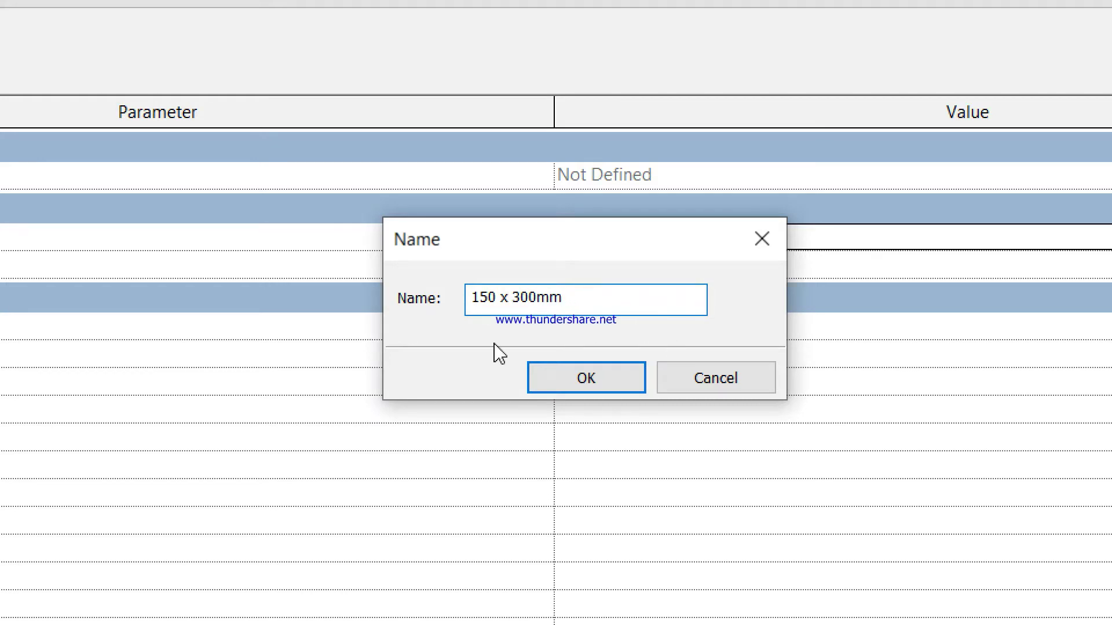
click(582, 374)
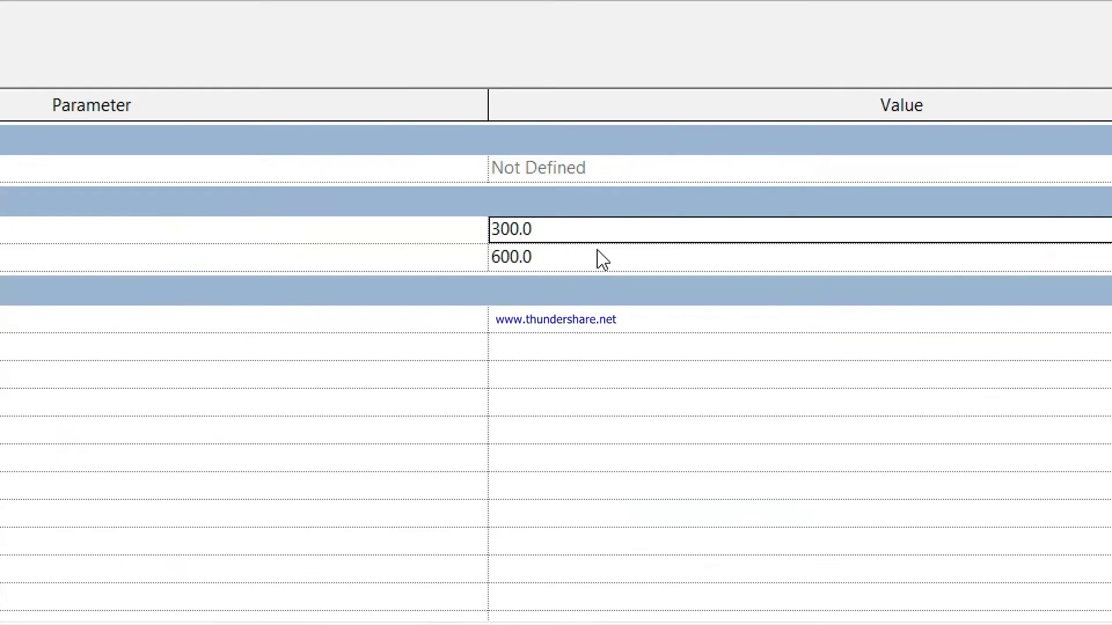
Set the new beam type's b to 150 and h to 300, then accept it.
click(594, 272)
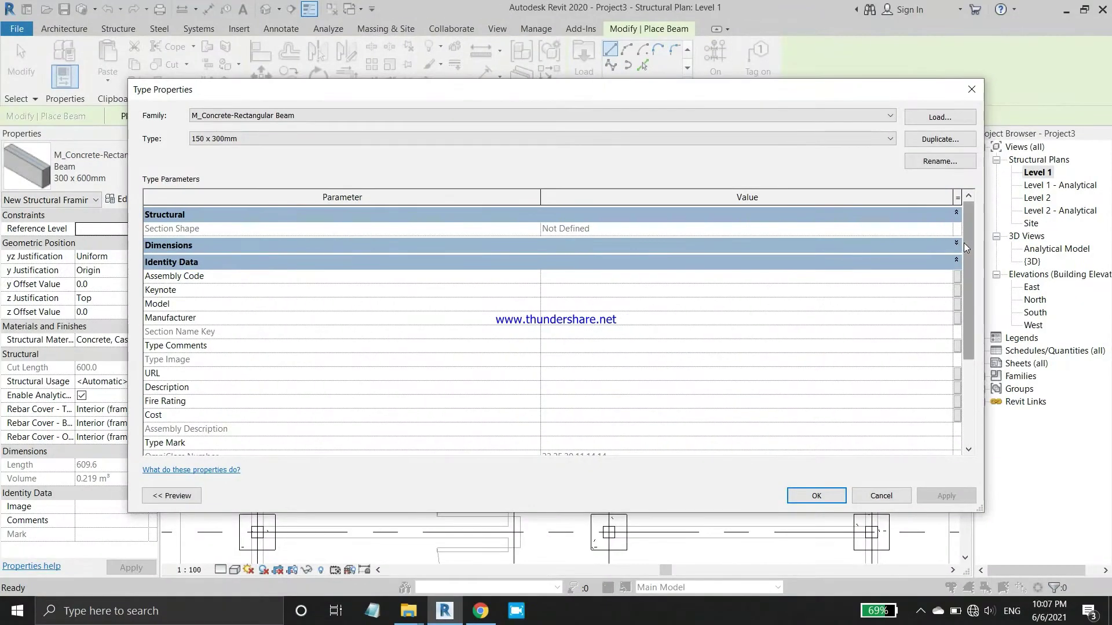
click(956, 243)
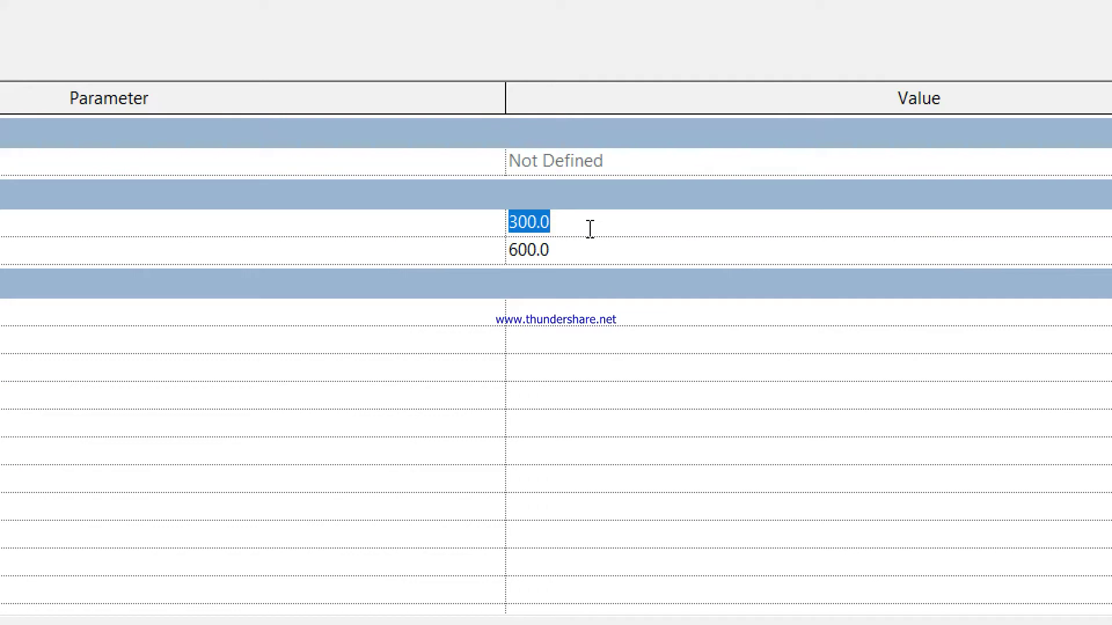
key(Tab)
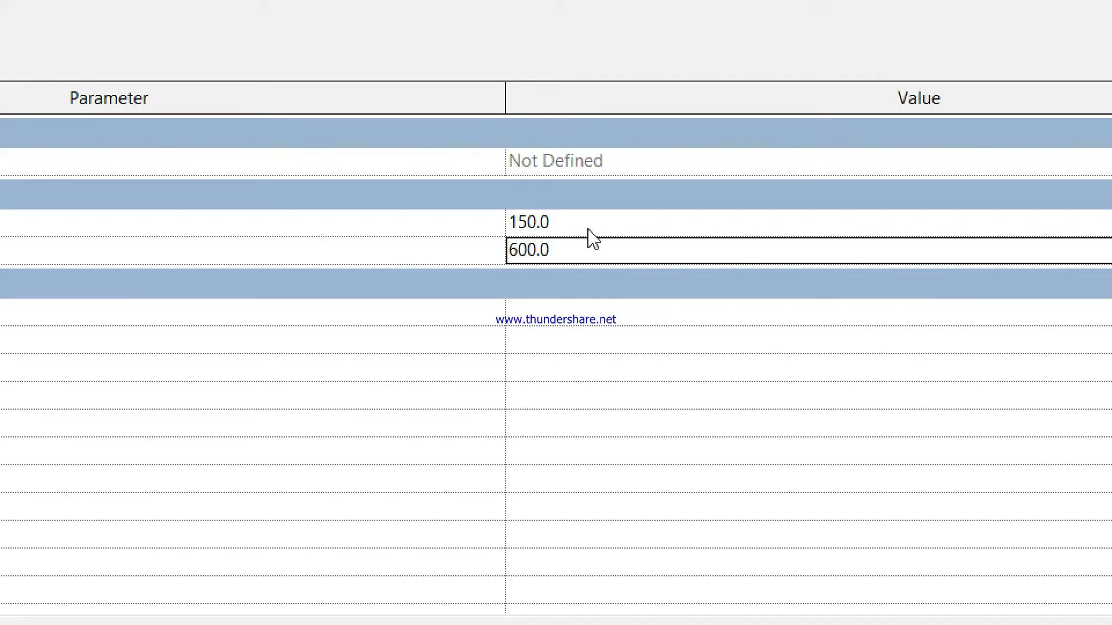
text(3)
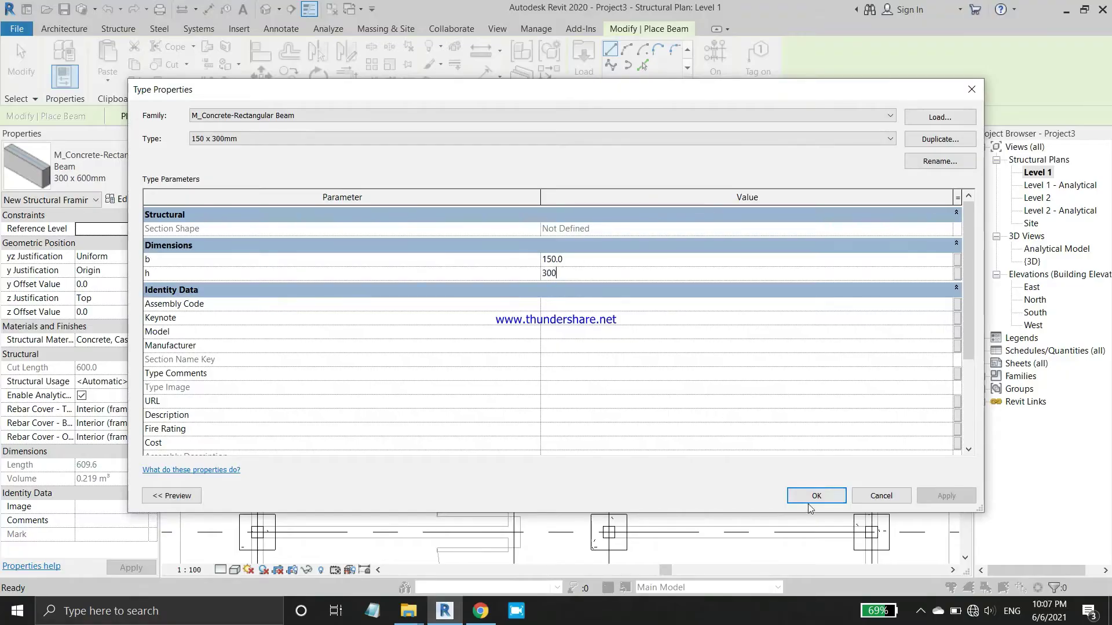
click(817, 496)
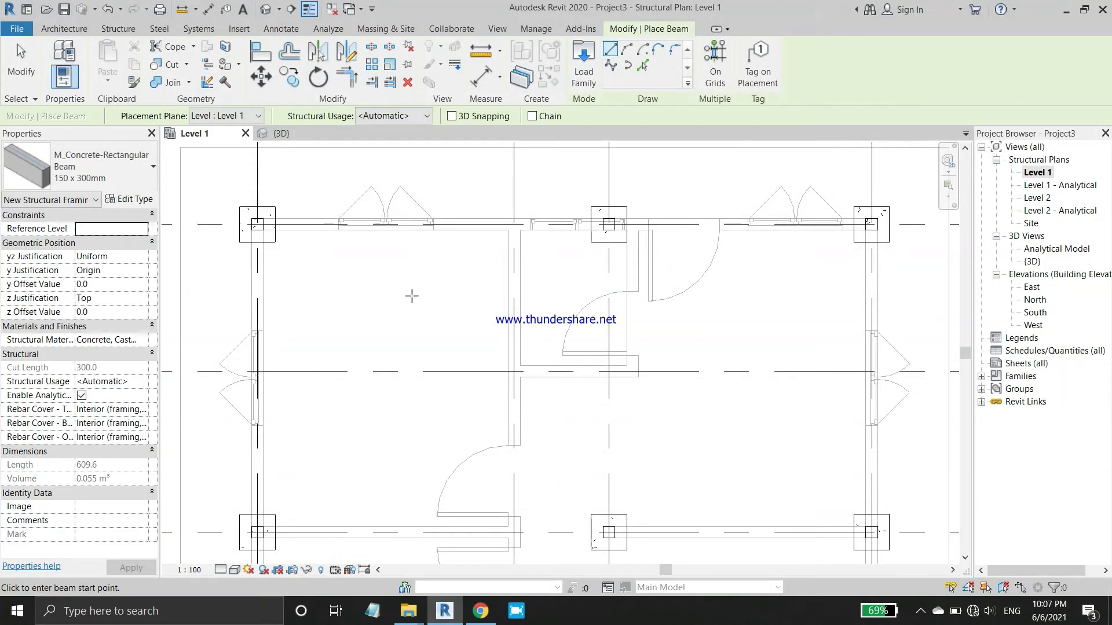
Draw two 150 x 300mm concrete beams between the columns along the top row.
scroll(249, 218, up, 3)
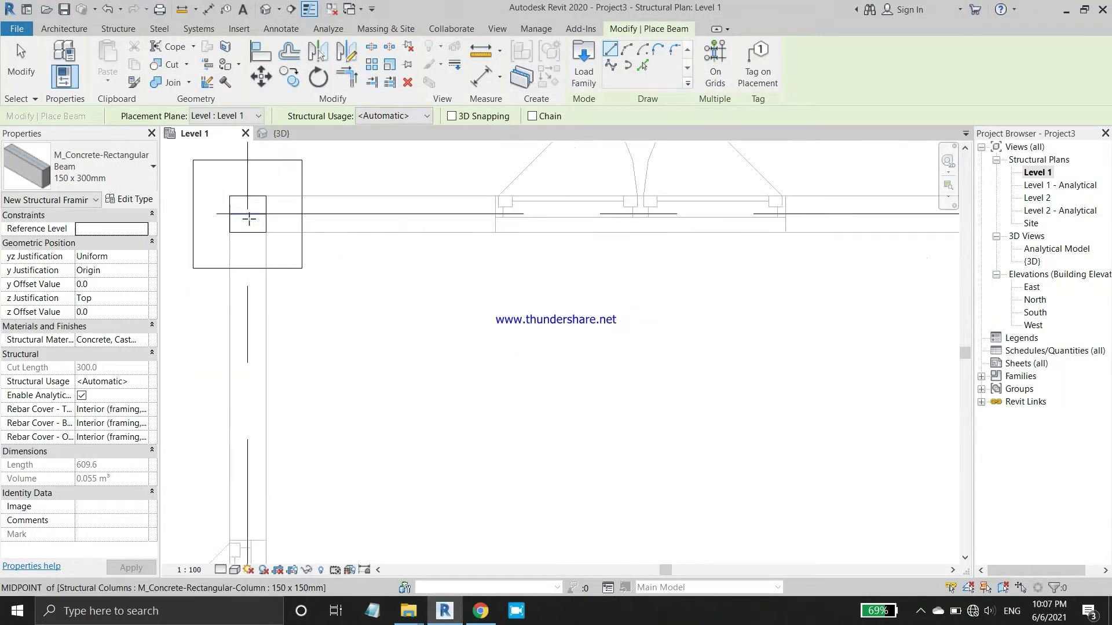
scroll(274, 197, up, 1)
scroll(275, 198, up, 2)
click(294, 237)
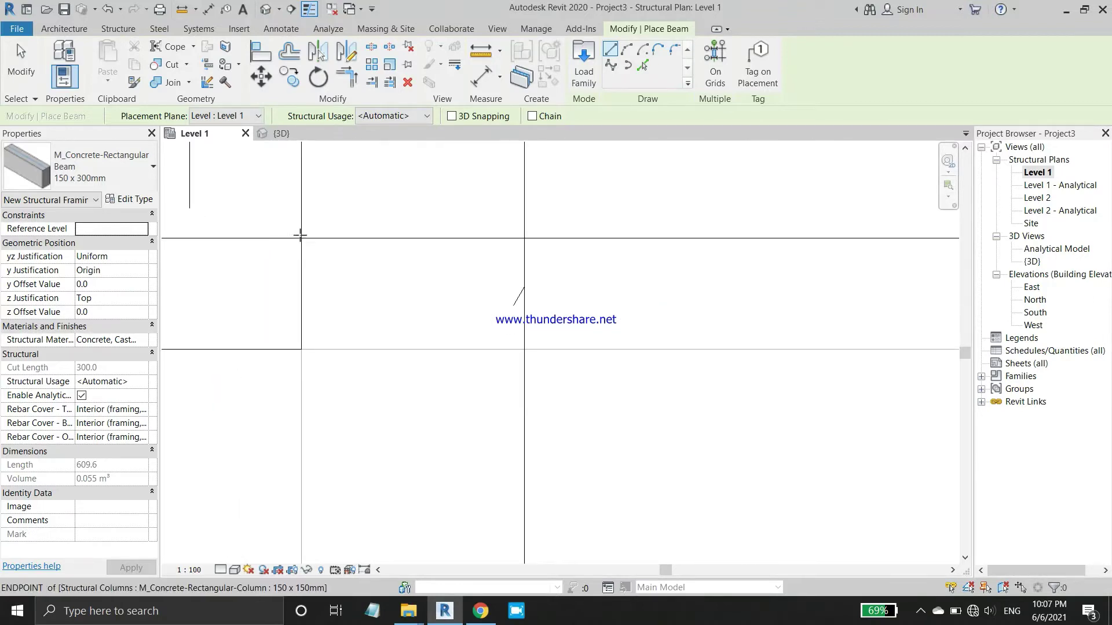
scroll(294, 237, down, 3)
scroll(324, 241, down, 1)
scroll(407, 280, down, 4)
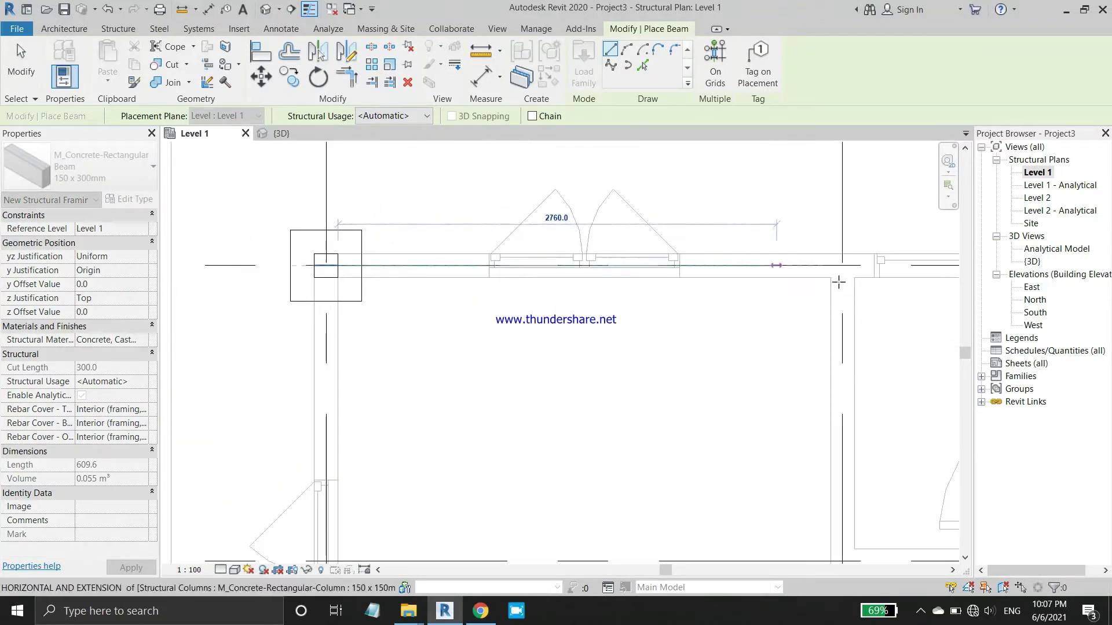
scroll(732, 303, up, 1)
scroll(815, 303, up, 1)
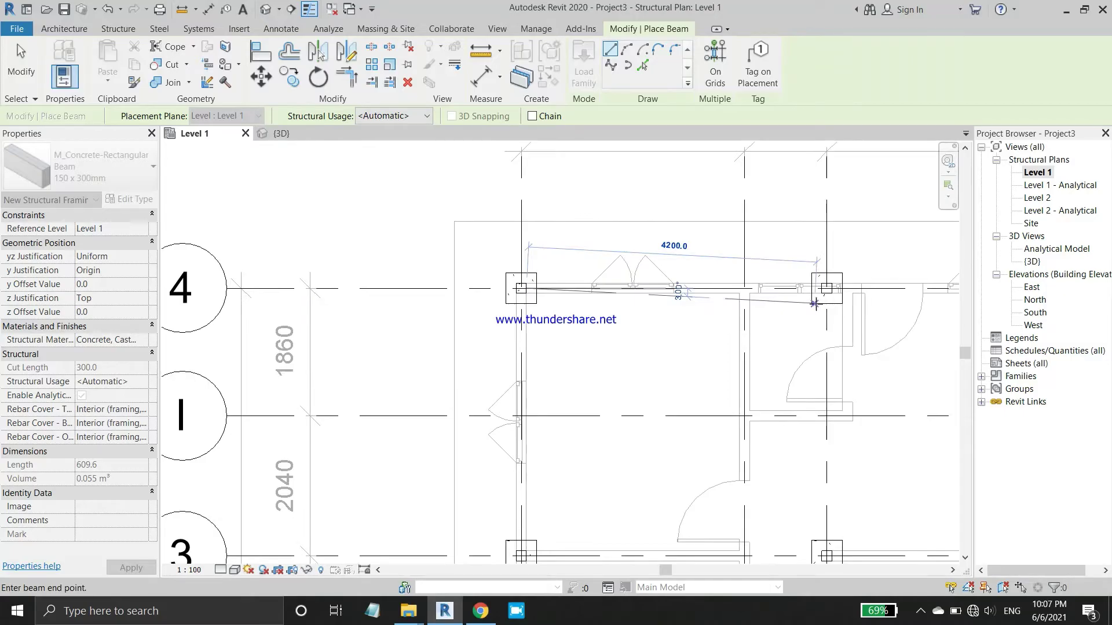
scroll(814, 304, up, 3)
scroll(838, 290, up, 4)
scroll(787, 293, up, 2)
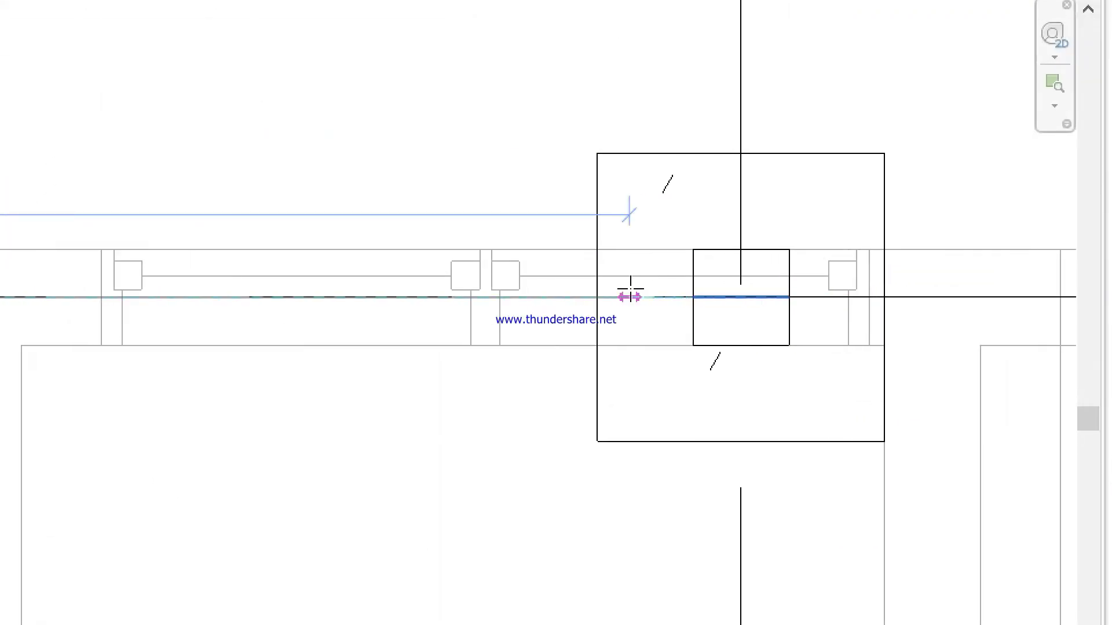
click(694, 296)
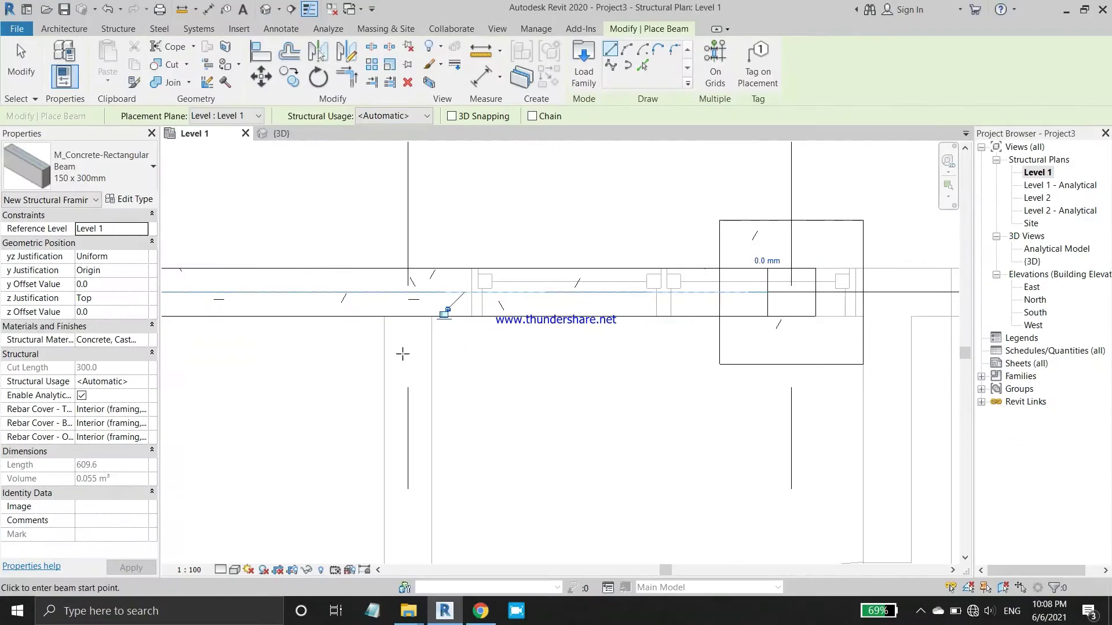
scroll(376, 359, up, 2)
scroll(441, 393, up, 2)
scroll(440, 393, up, 2)
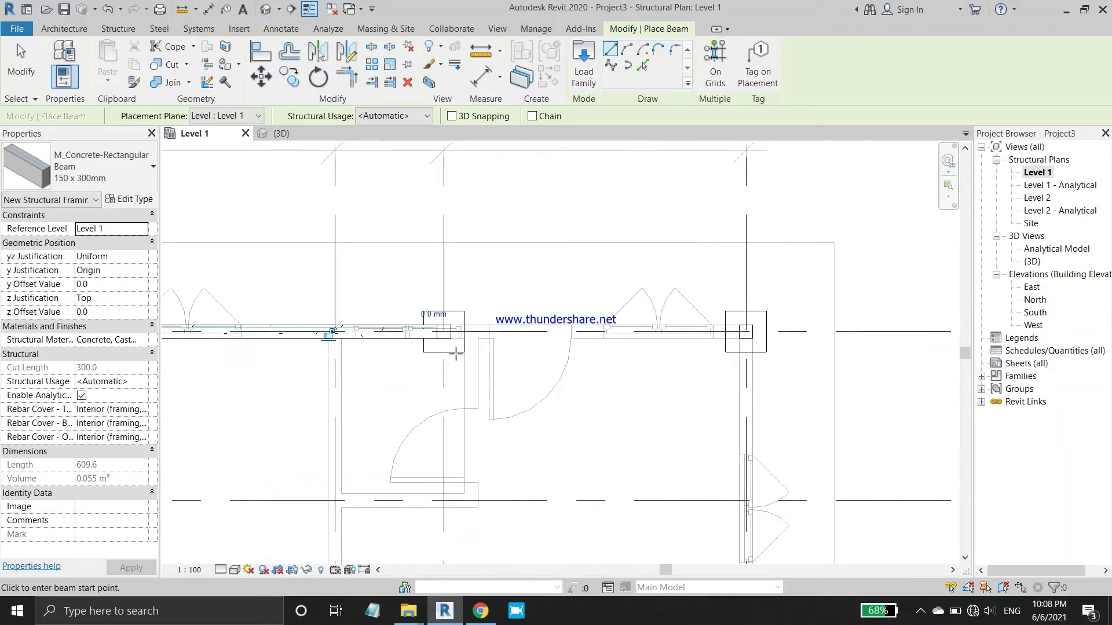
scroll(443, 307, up, 2)
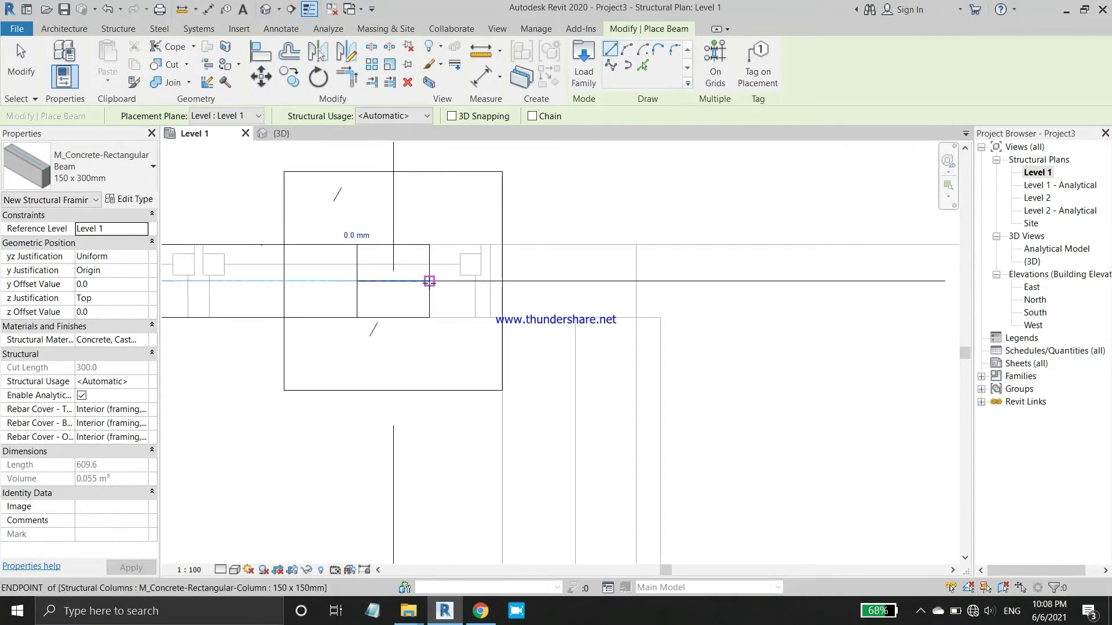
click(429, 281)
scroll(429, 281, down, 2)
scroll(805, 306, up, 2)
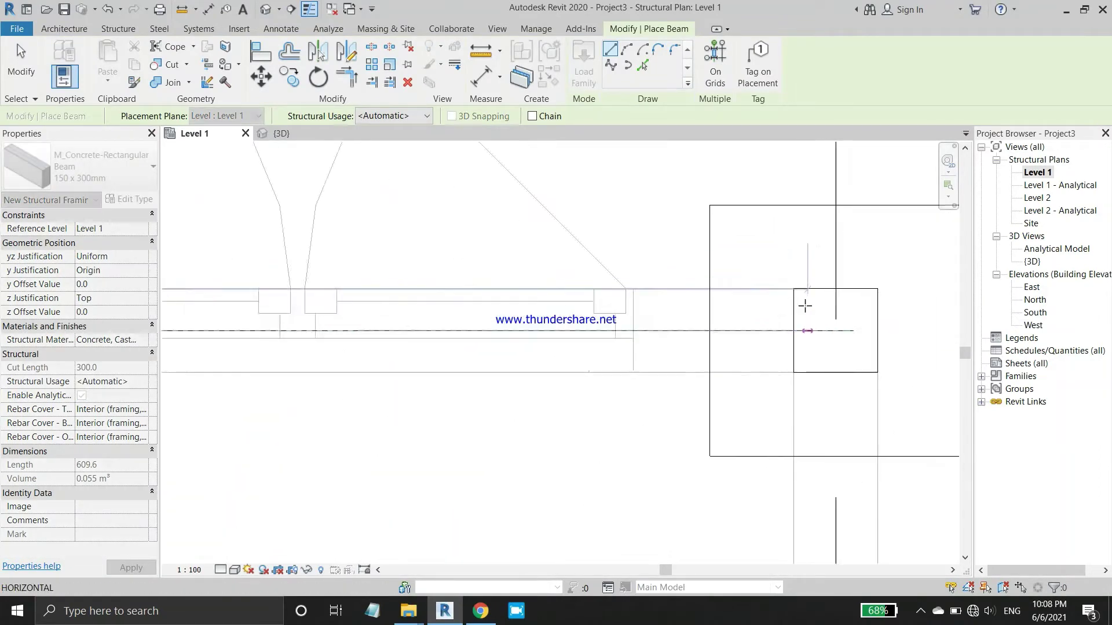
scroll(805, 306, up, 2)
click(781, 335)
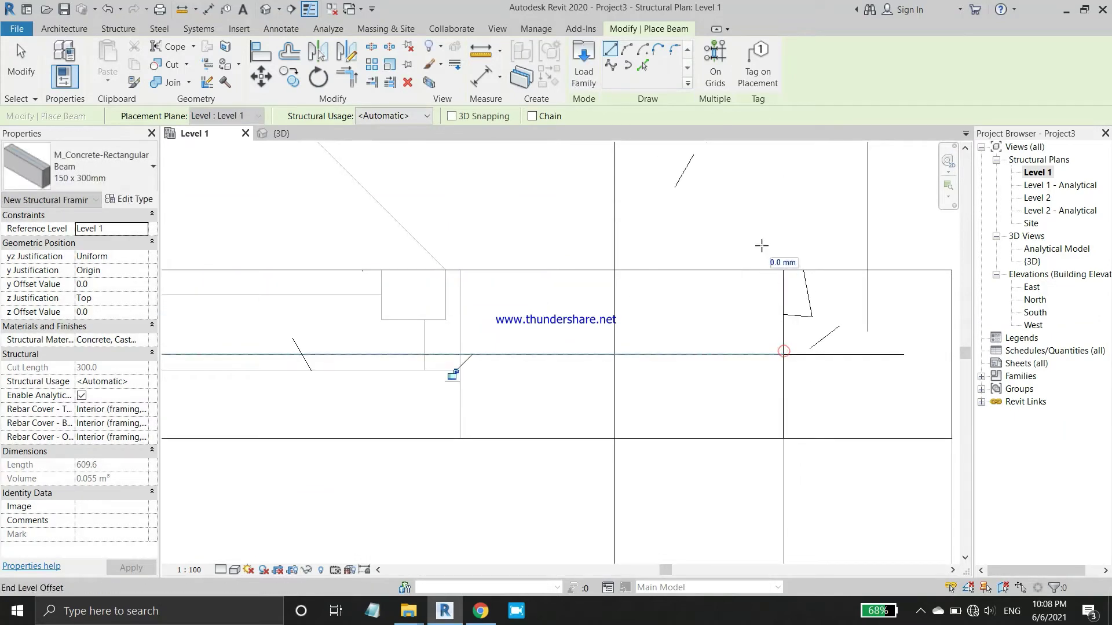
scroll(581, 305, down, 2)
scroll(745, 249, down, 2)
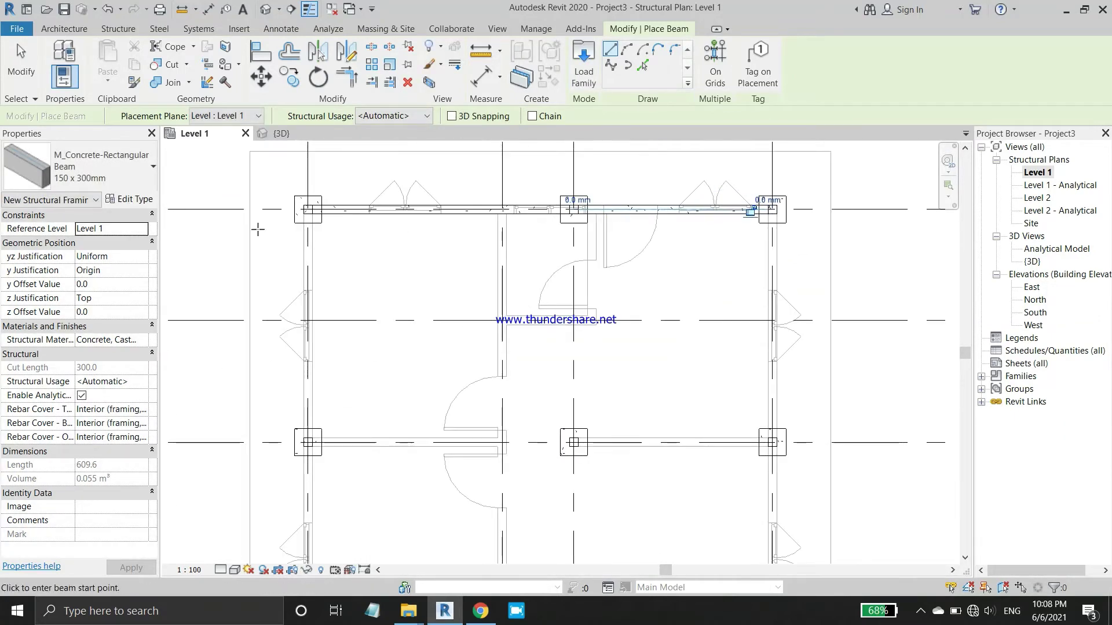
scroll(303, 205, up, 1)
scroll(303, 205, up, 2)
scroll(303, 205, up, 2)
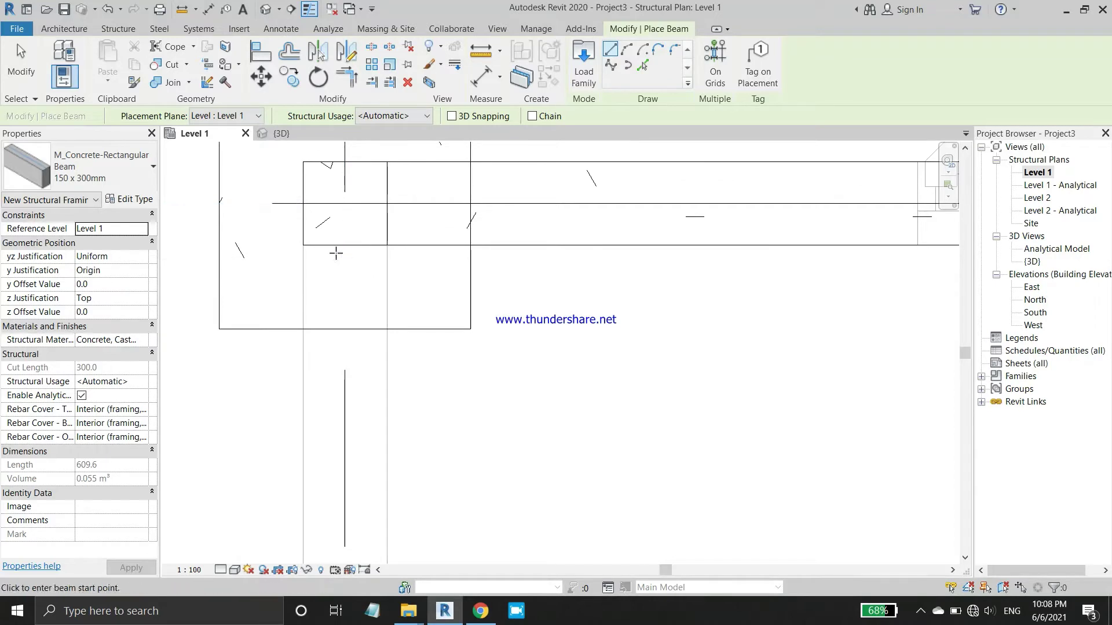
scroll(344, 247, up, 2)
scroll(342, 243, up, 2)
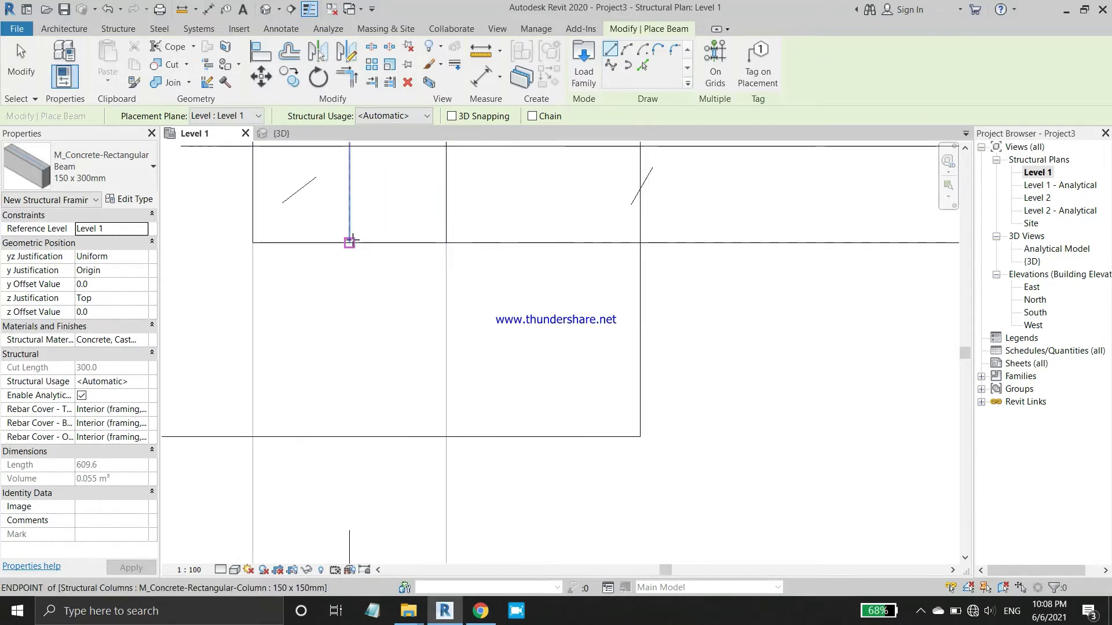
Draw two beams down the left-side columns, then stop placing beams.
click(350, 241)
scroll(347, 244, down, 2)
scroll(344, 255, down, 1)
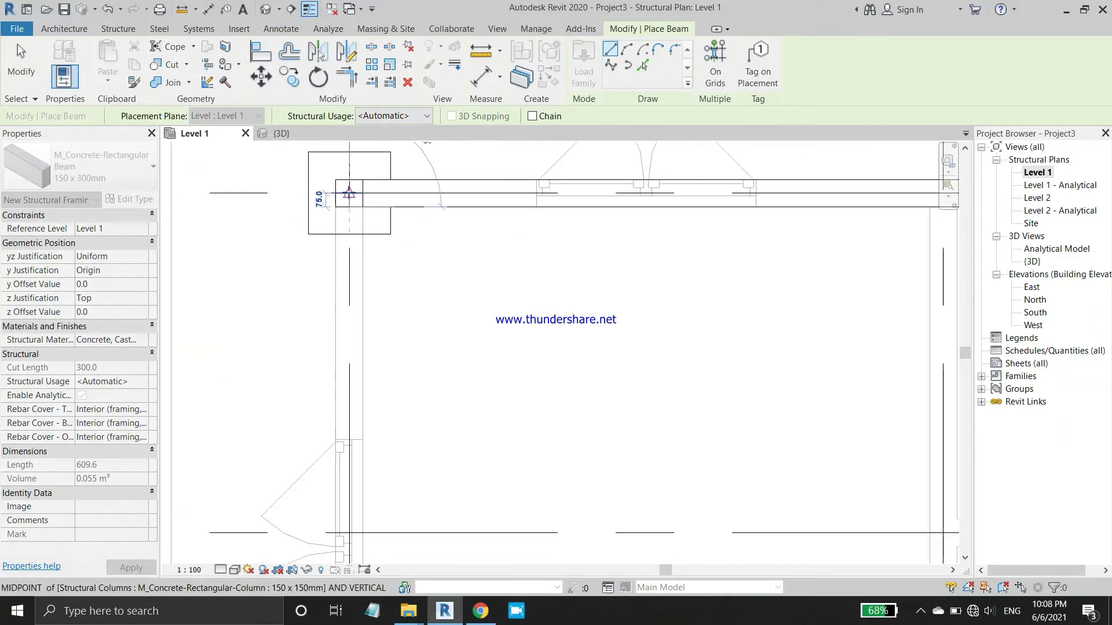
scroll(330, 301, down, 1)
scroll(345, 400, down, 3)
scroll(347, 403, up, 2)
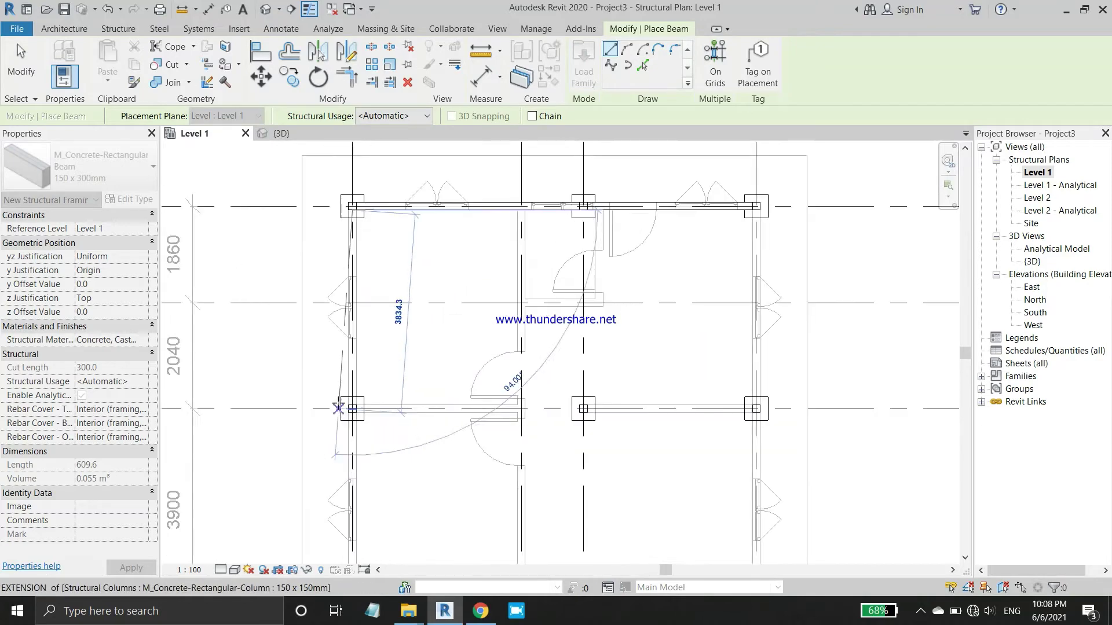
scroll(359, 407, up, 2)
scroll(364, 409, up, 2)
scroll(322, 405, up, 1)
scroll(341, 376, up, 1)
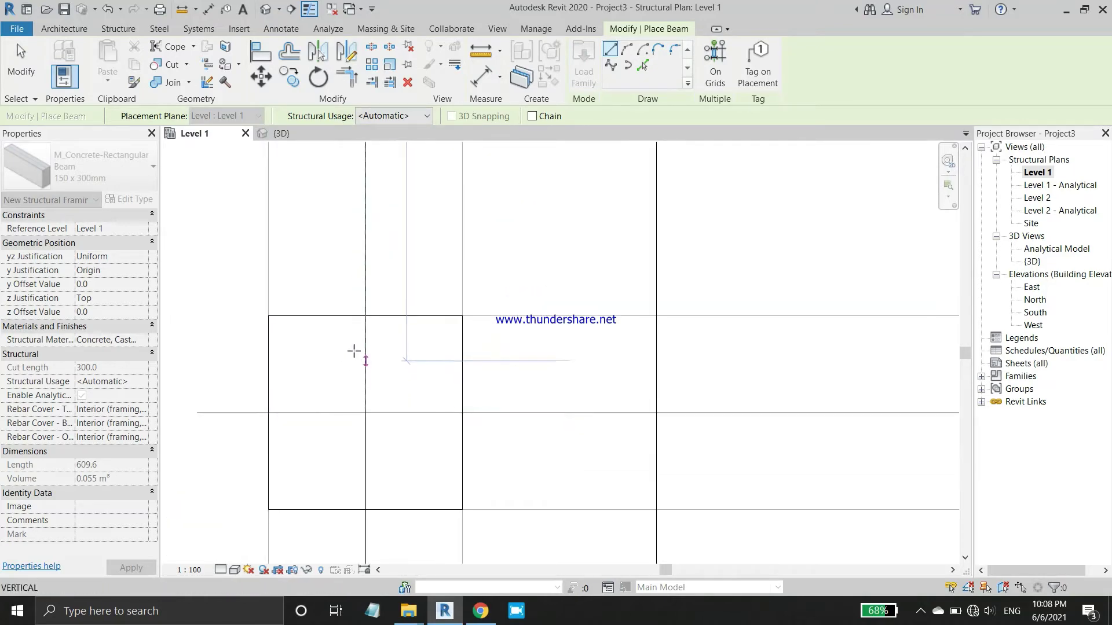
click(360, 318)
scroll(398, 265, down, 1)
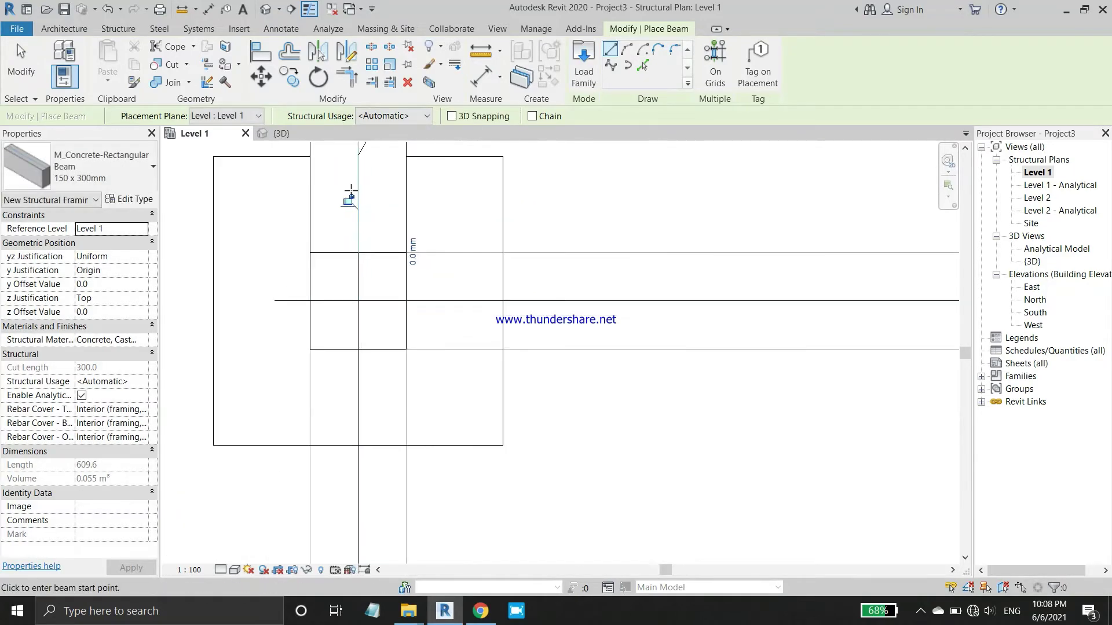
scroll(346, 227, down, 1)
scroll(351, 272, up, 2)
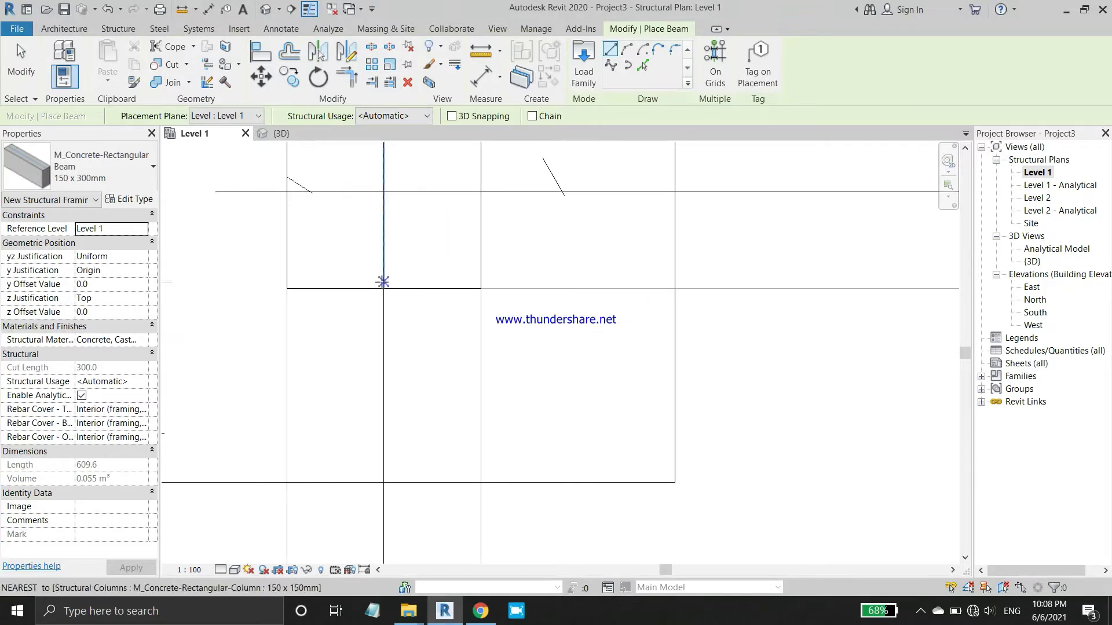
click(383, 282)
scroll(385, 264, up, 1)
scroll(381, 255, up, 1)
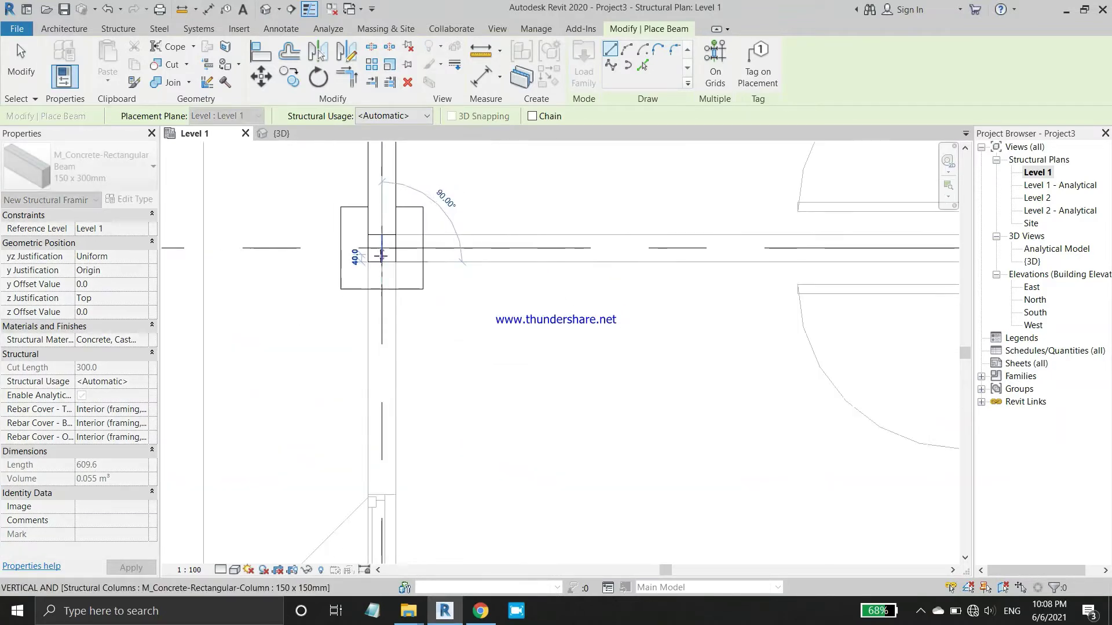
scroll(381, 255, down, 1)
scroll(376, 447, up, 1)
scroll(375, 447, up, 1)
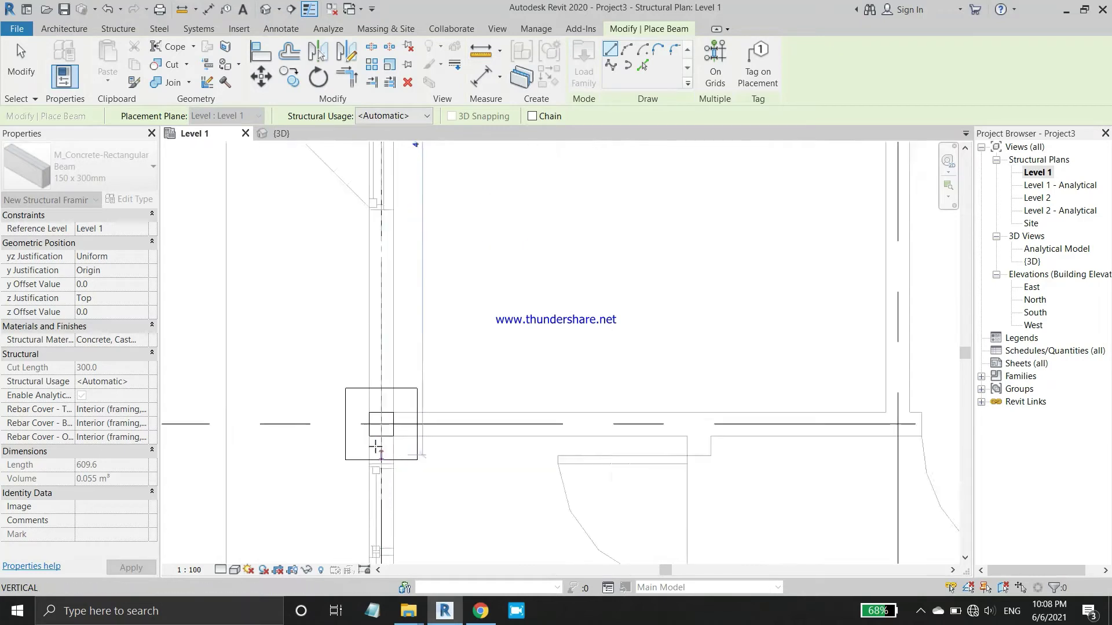
scroll(376, 446, up, 2)
scroll(386, 428, up, 1)
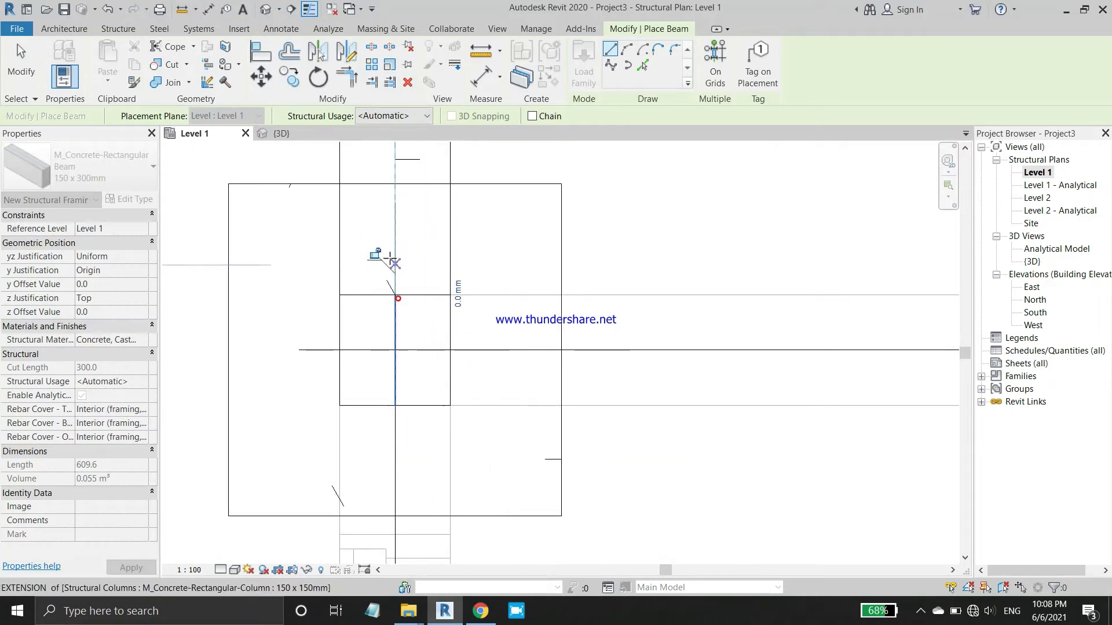
scroll(387, 255, down, 1)
scroll(385, 264, down, 1)
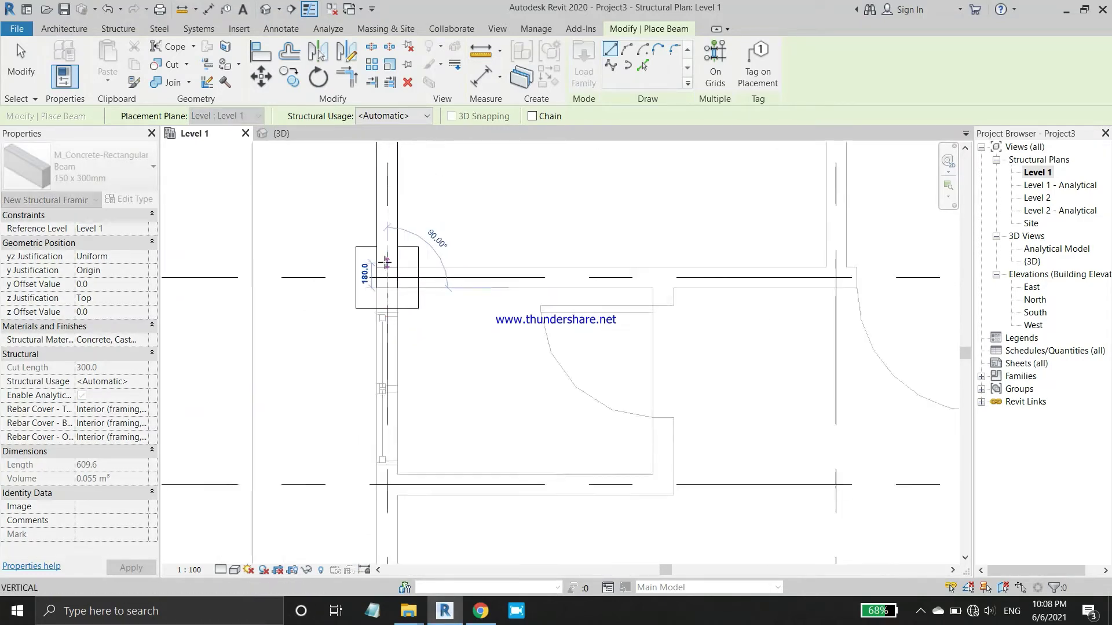
scroll(376, 429, down, 1)
scroll(388, 423, down, 1)
scroll(393, 421, down, 1)
scroll(394, 421, up, 2)
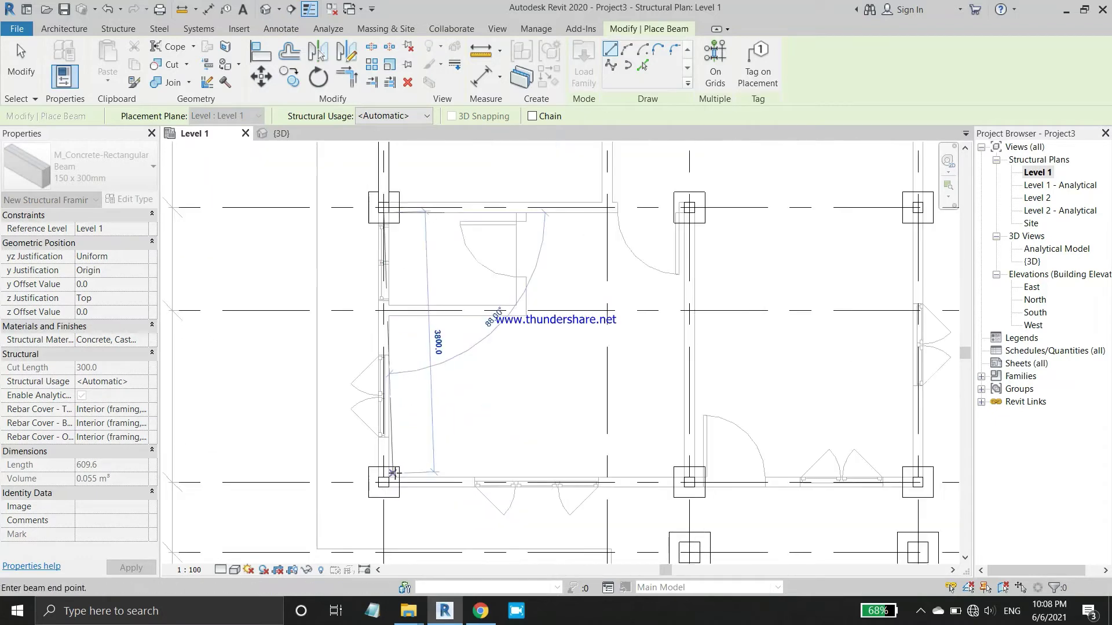
scroll(368, 488, up, 2)
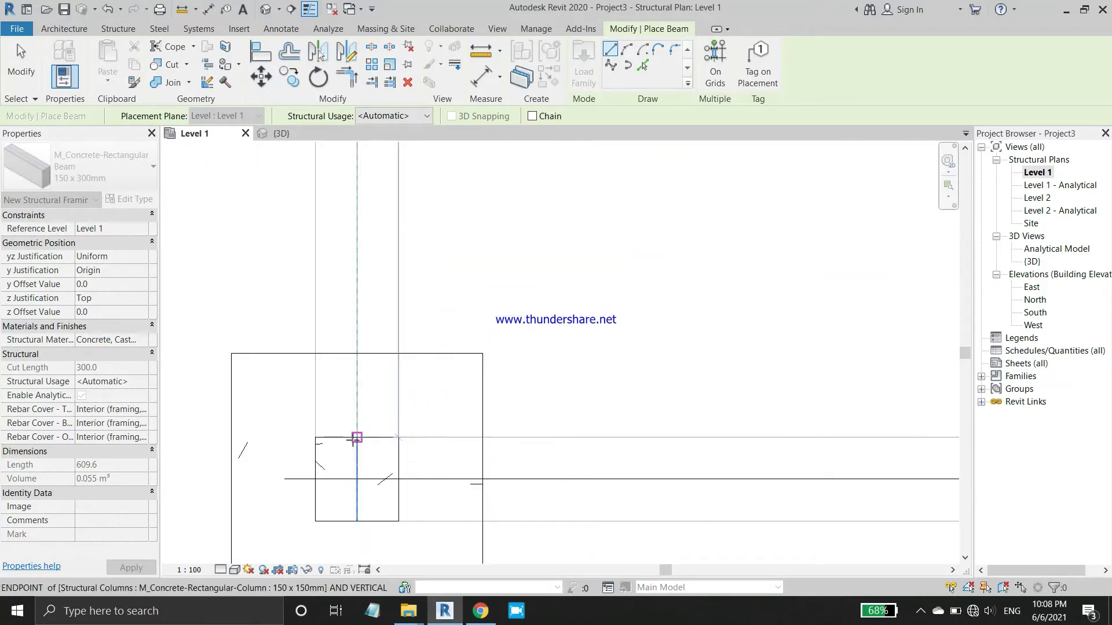
click(357, 439)
scroll(266, 340, down, 2)
scroll(265, 340, down, 1)
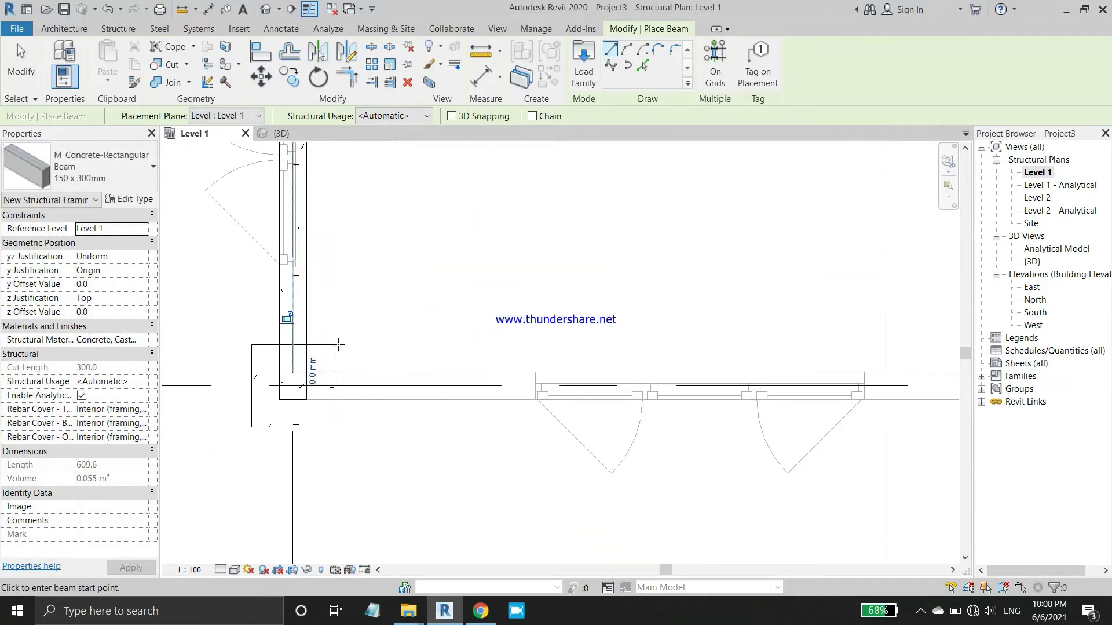
scroll(338, 345, down, 1)
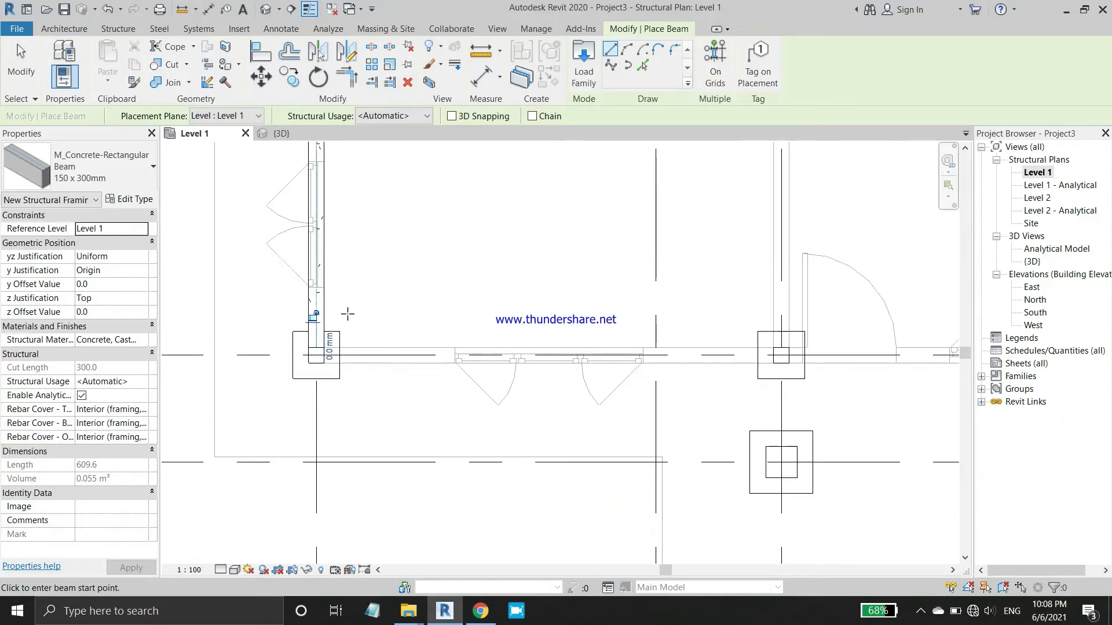
click(23, 72)
scroll(406, 260, down, 2)
scroll(429, 171, up, 2)
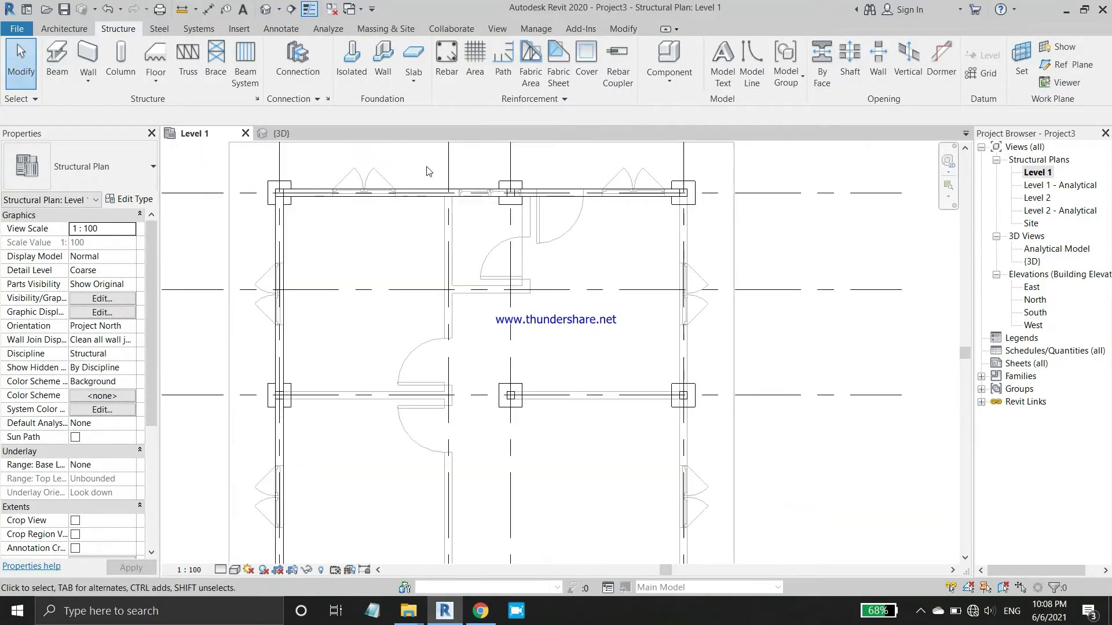
scroll(428, 171, up, 2)
Copy the two top-row beams down onto the lower grid row's columns.
click(428, 212)
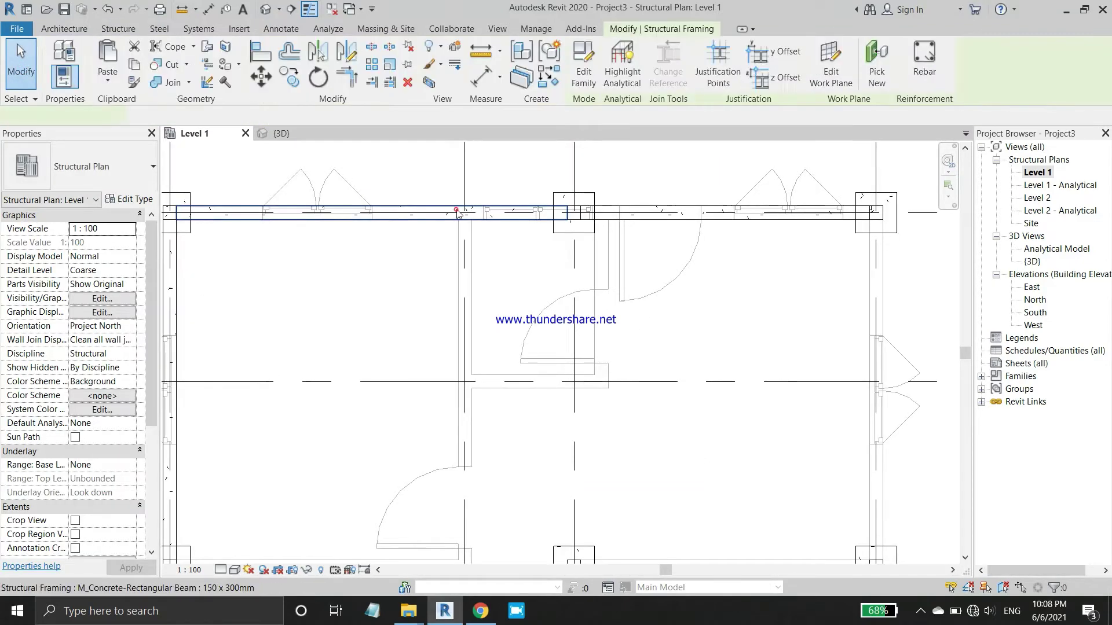
ctrl+click(672, 215)
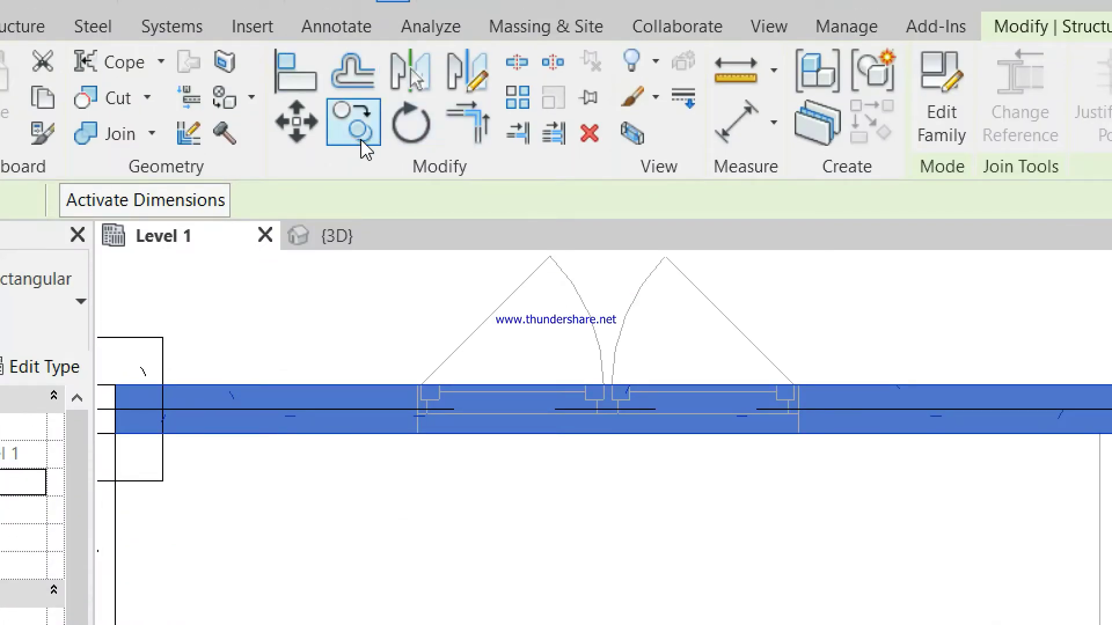
click(361, 140)
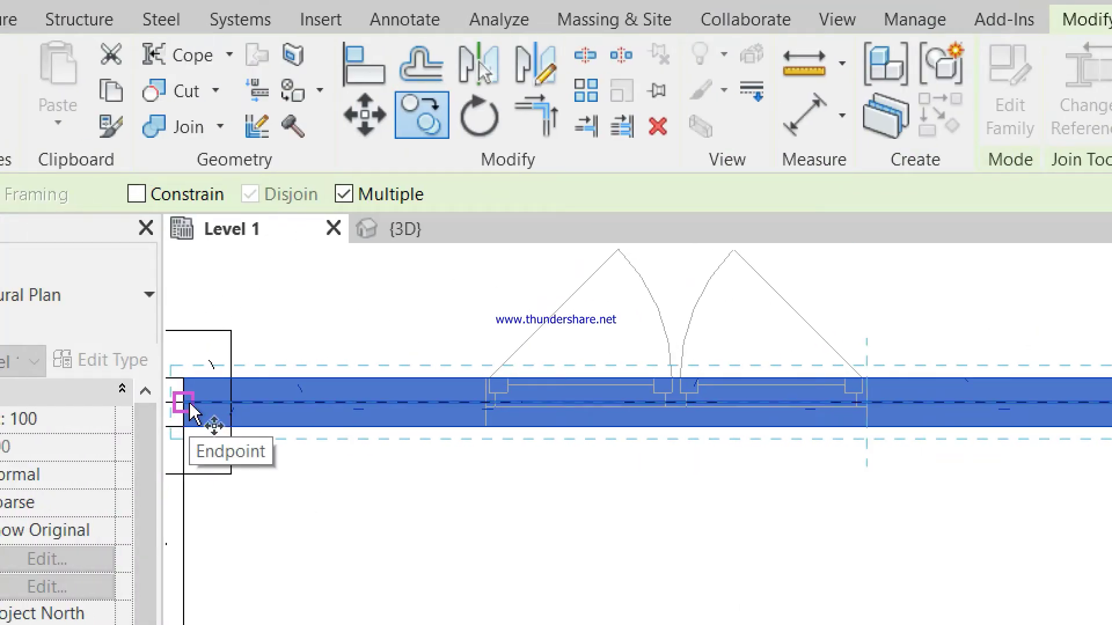
click(184, 405)
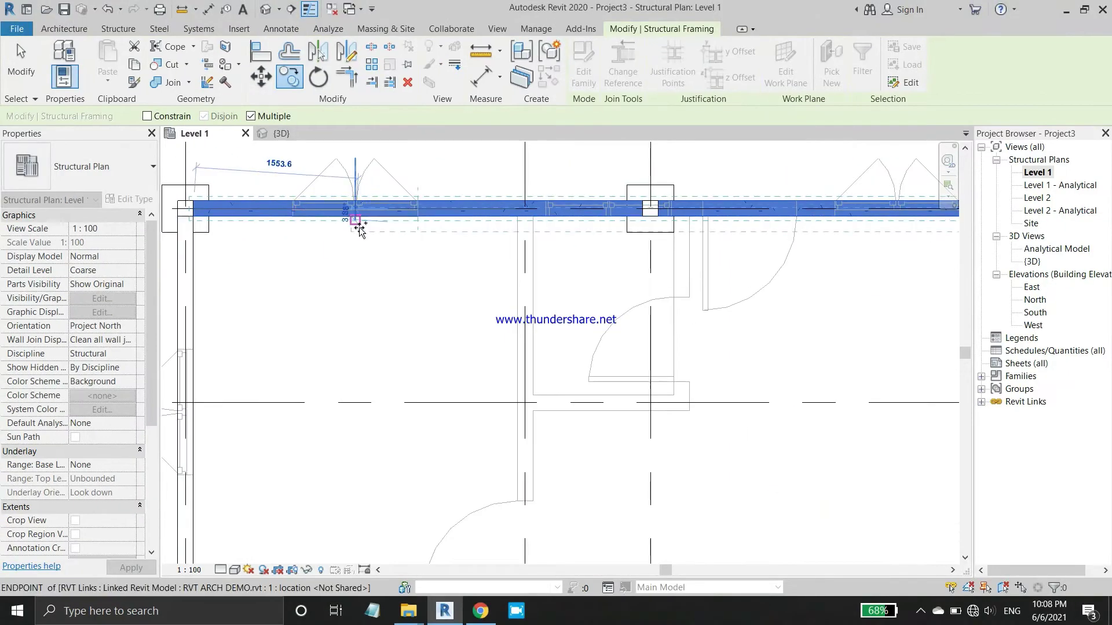
scroll(359, 231, down, 3)
scroll(240, 509, up, 4)
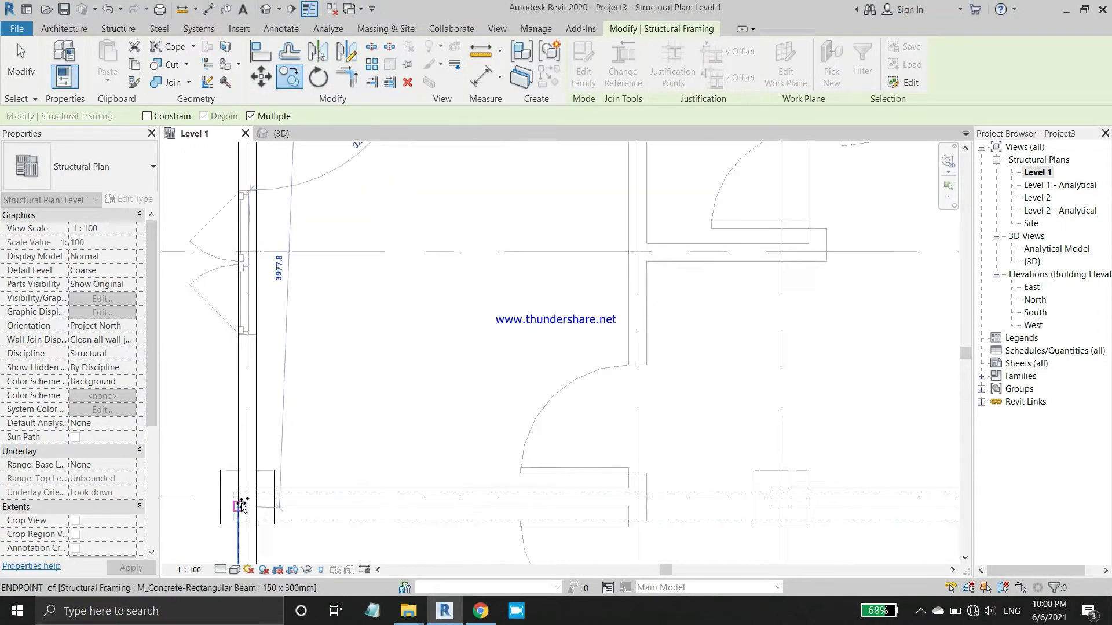
scroll(255, 508, up, 2)
scroll(274, 475, up, 1)
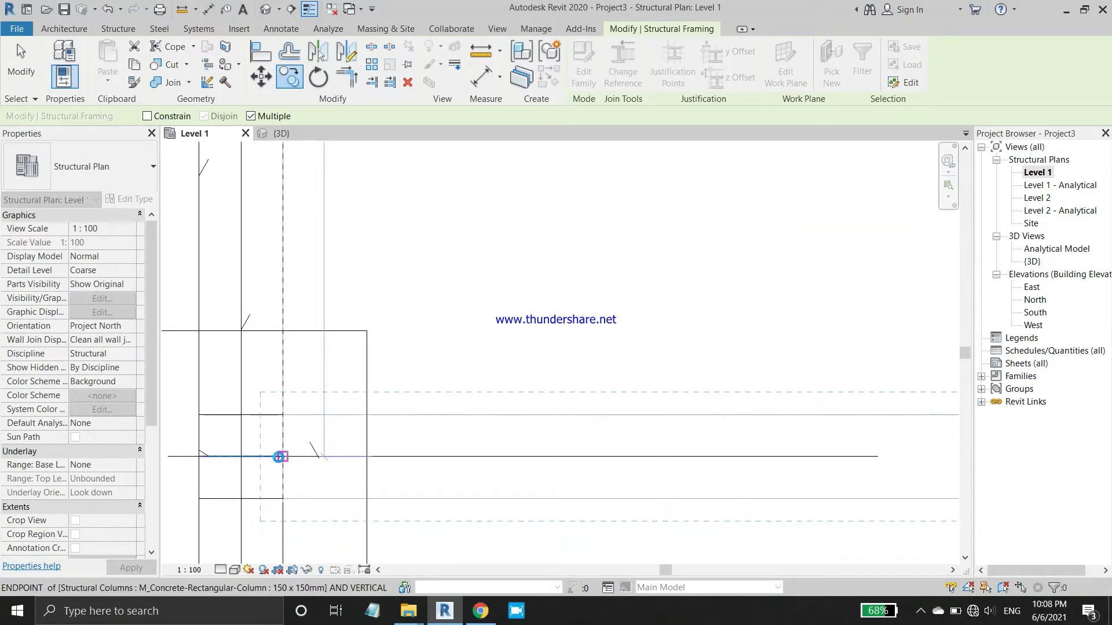
click(280, 458)
scroll(279, 459, down, 3)
scroll(273, 223, down, 2)
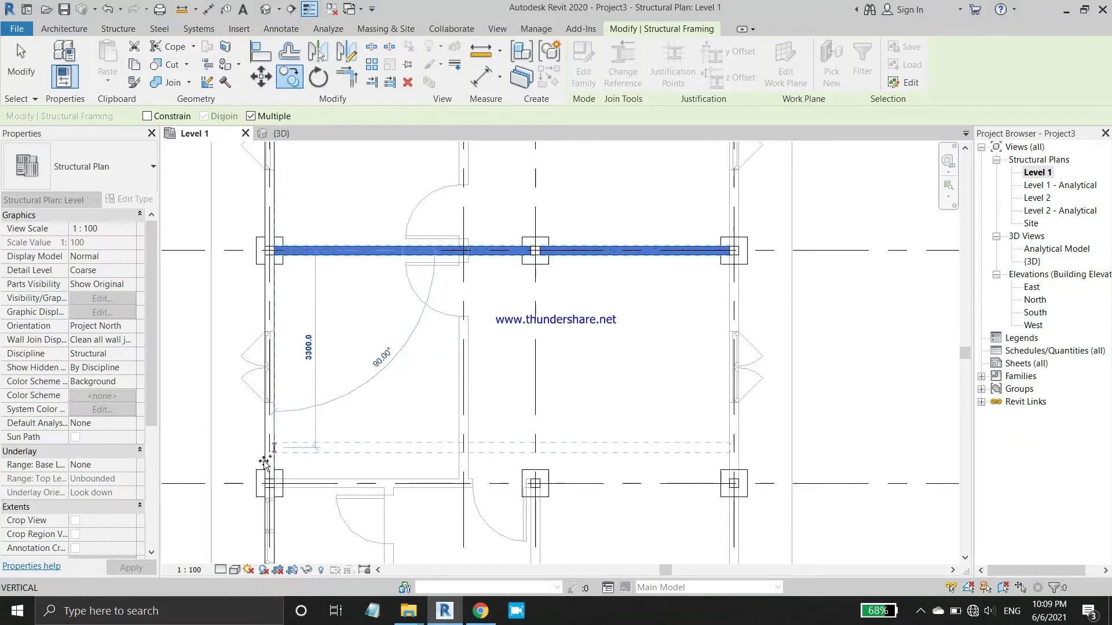
scroll(261, 460, up, 3)
scroll(286, 517, up, 3)
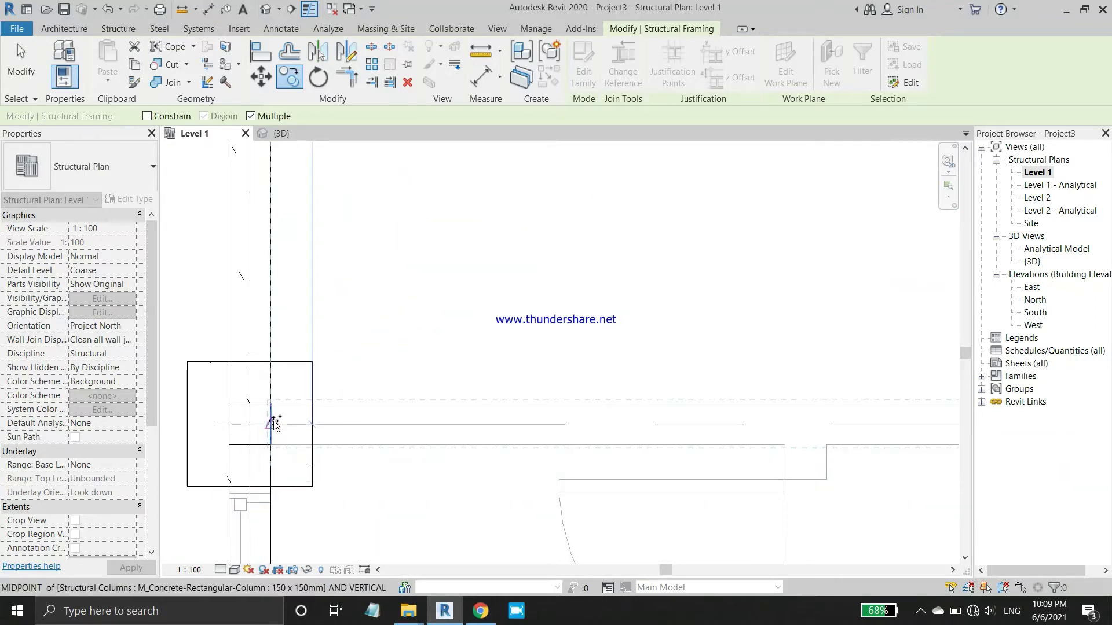
scroll(273, 336, down, 4)
scroll(267, 296, down, 2)
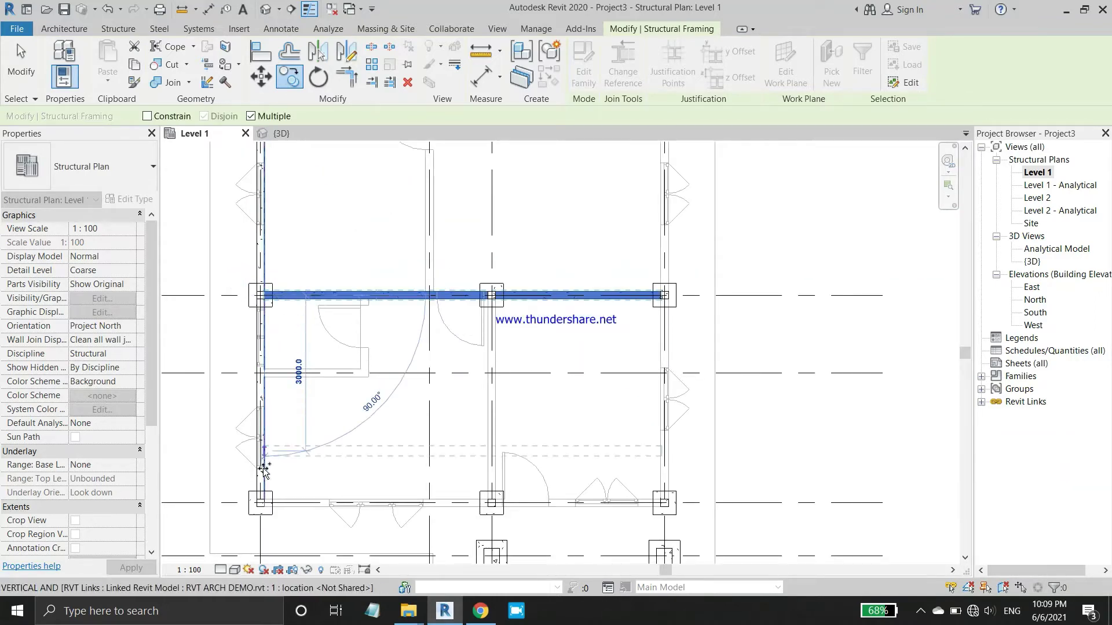
scroll(266, 492, up, 5)
scroll(272, 496, down, 2)
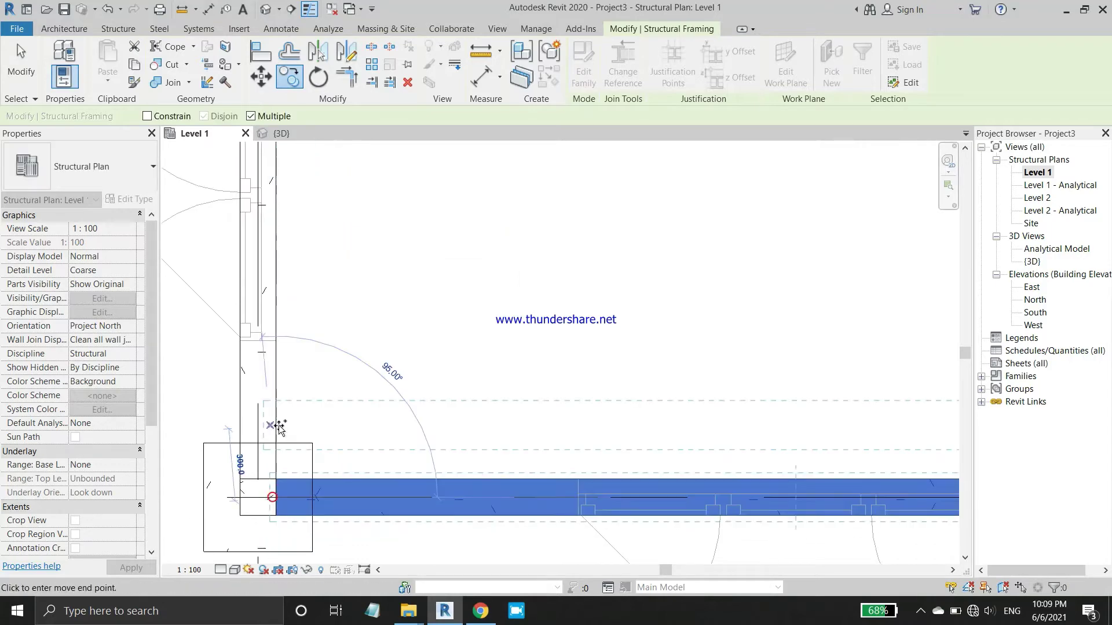
scroll(278, 427, down, 3)
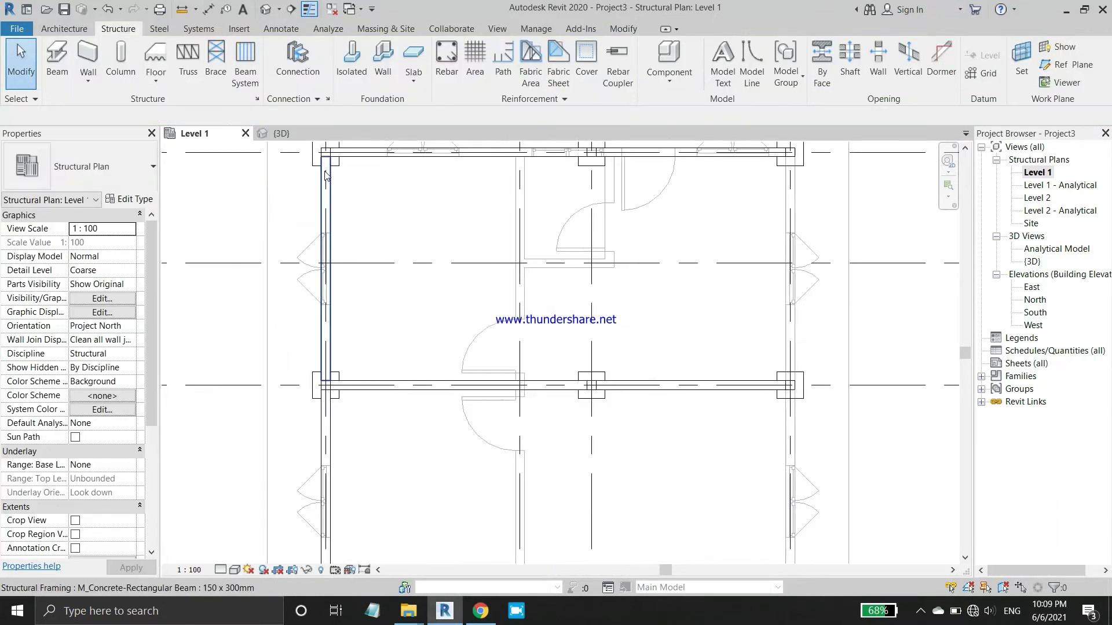
click(326, 183)
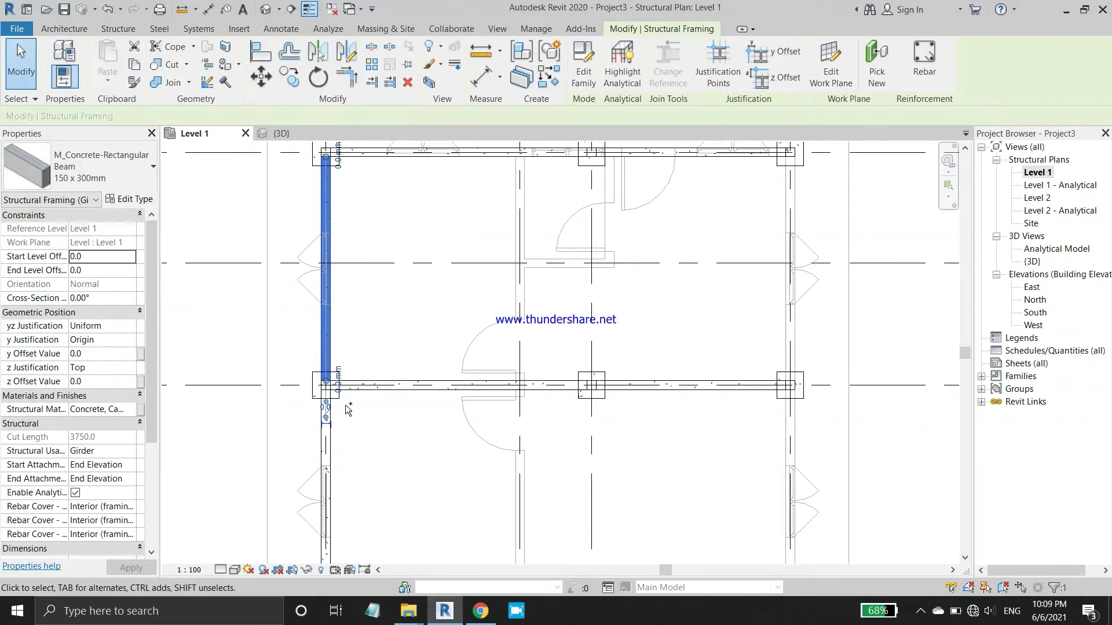
ctrl+click(320, 417)
scroll(318, 410, down, 2)
scroll(317, 410, down, 2)
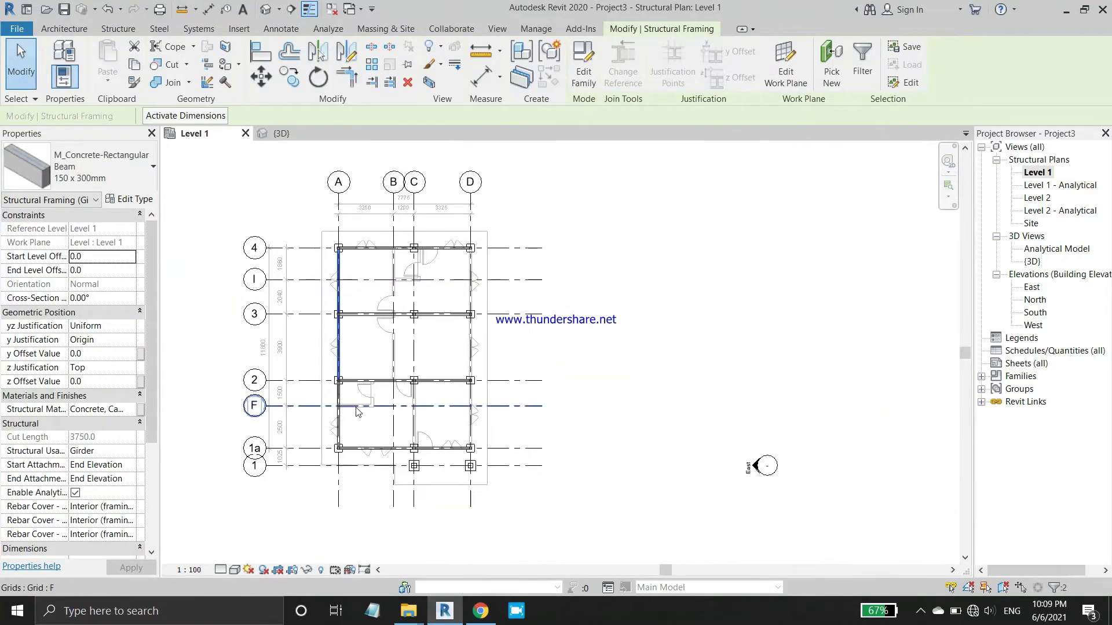
scroll(302, 362, up, 3)
scroll(303, 362, up, 2)
ctrl+click(302, 362)
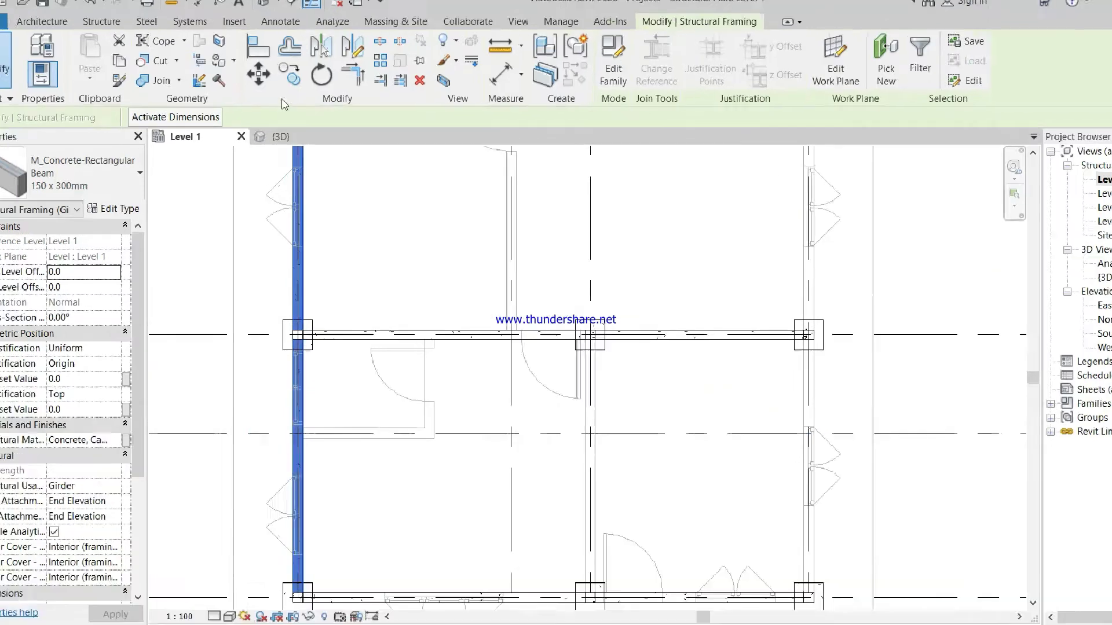
click(293, 77)
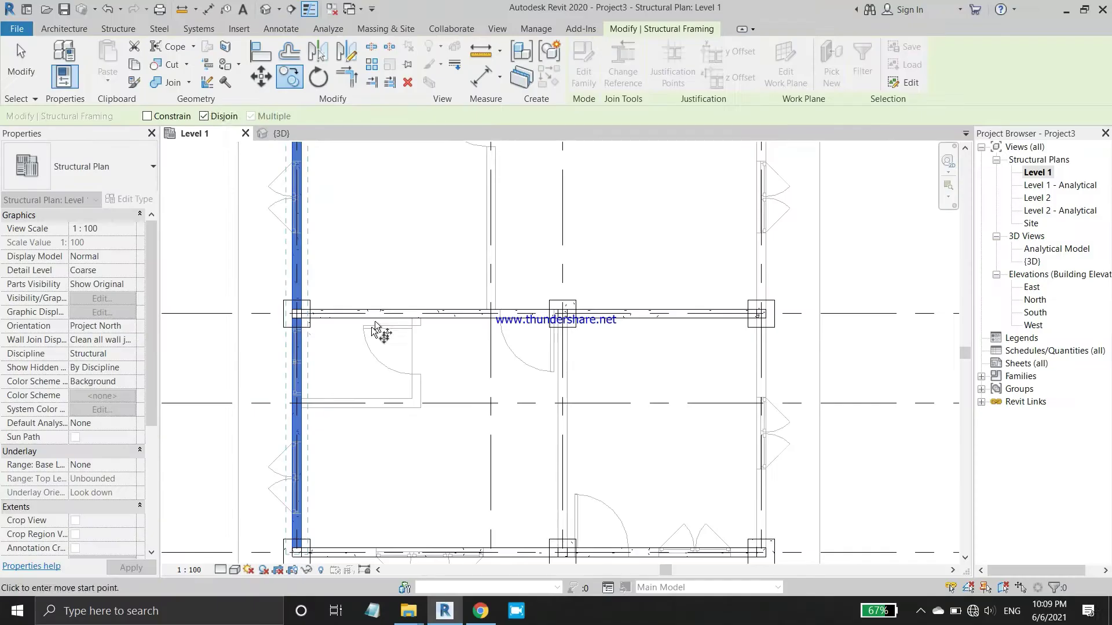
scroll(367, 484, down, 3)
scroll(318, 491, up, 4)
scroll(301, 458, up, 1)
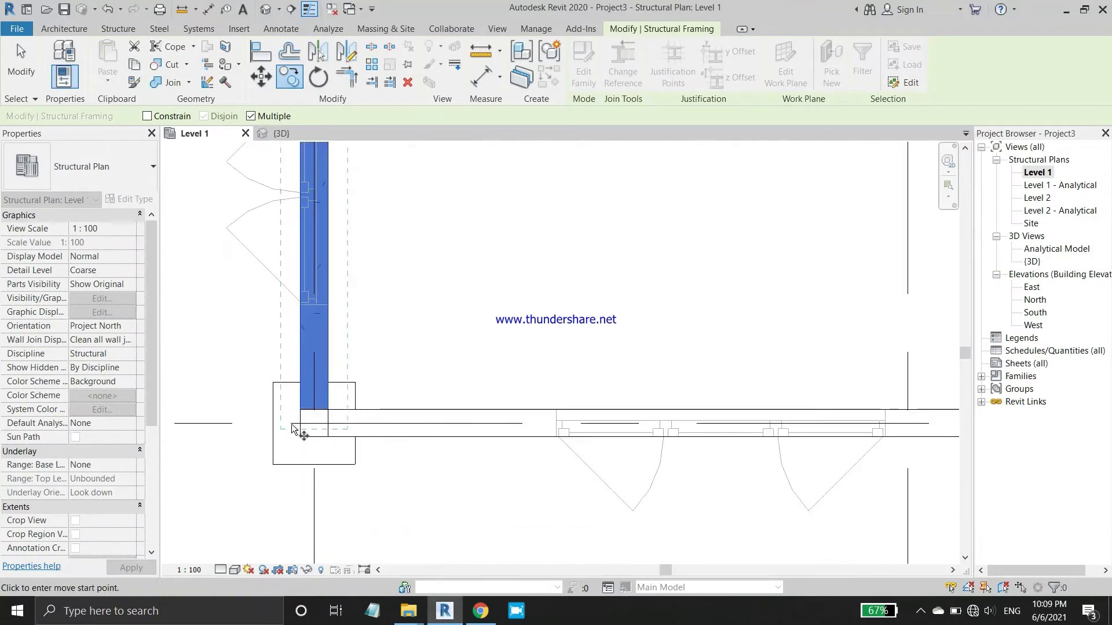
scroll(347, 405, up, 3)
click(353, 381)
scroll(354, 381, down, 1)
scroll(183, 363, down, 2)
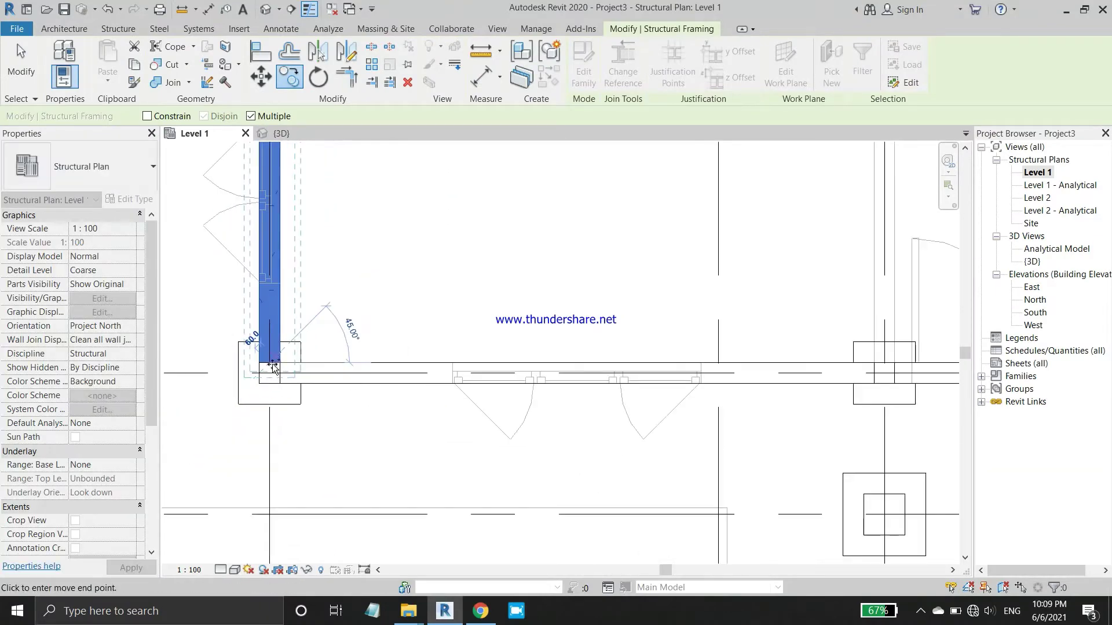
scroll(185, 365, down, 2)
scroll(637, 355, up, 2)
scroll(494, 371, up, 2)
scroll(494, 371, down, 2)
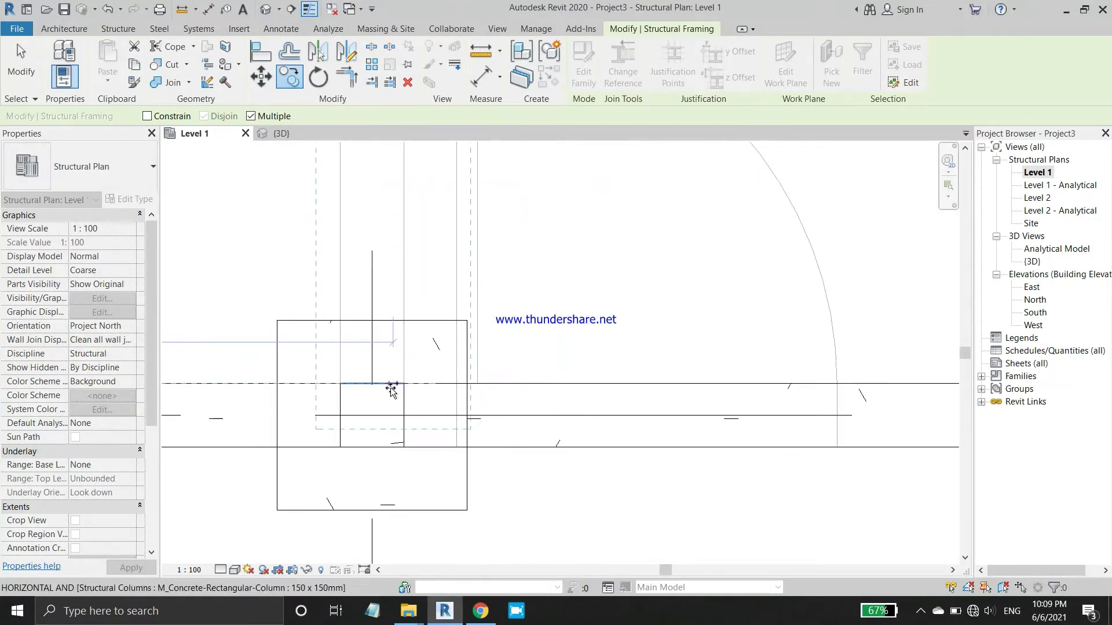
scroll(373, 379, down, 1)
scroll(373, 379, down, 1)
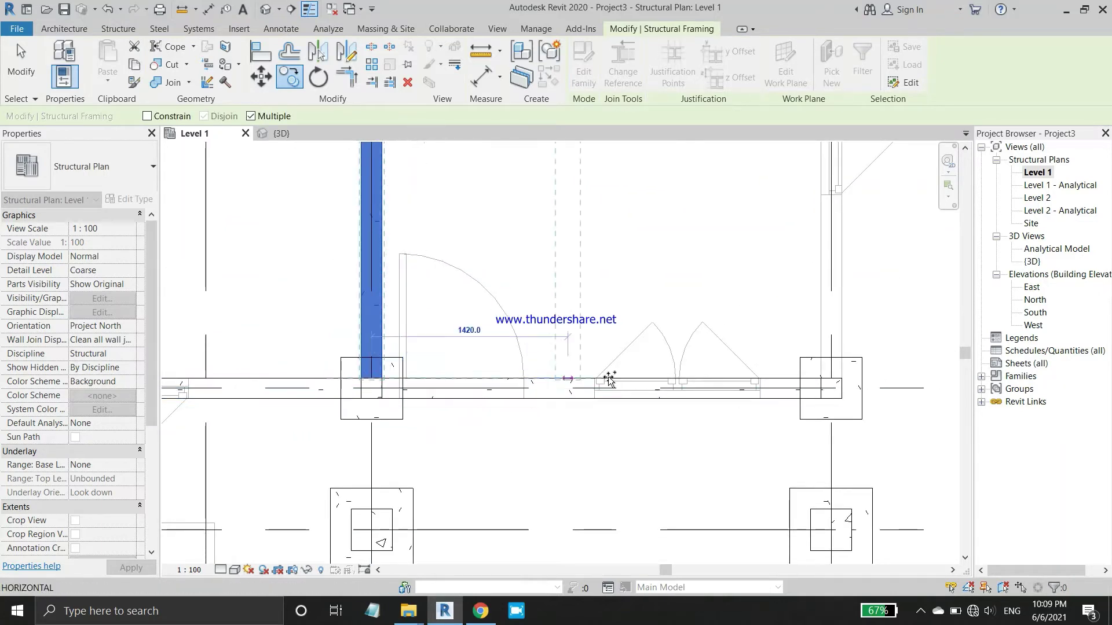
scroll(841, 378, up, 1)
scroll(842, 377, up, 1)
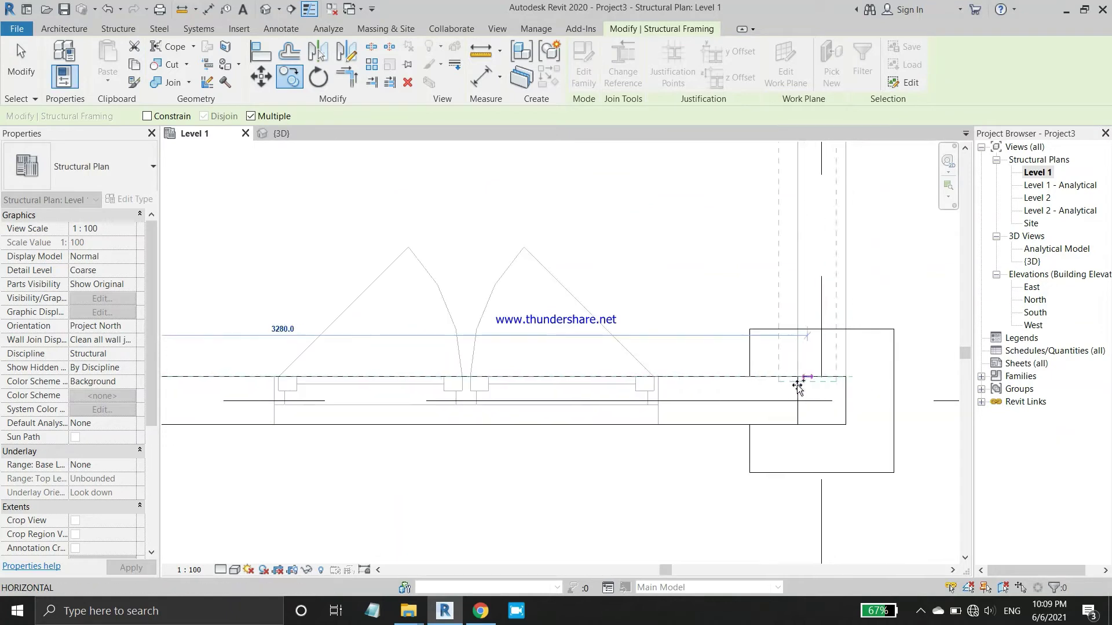
scroll(800, 385, up, 1)
click(823, 375)
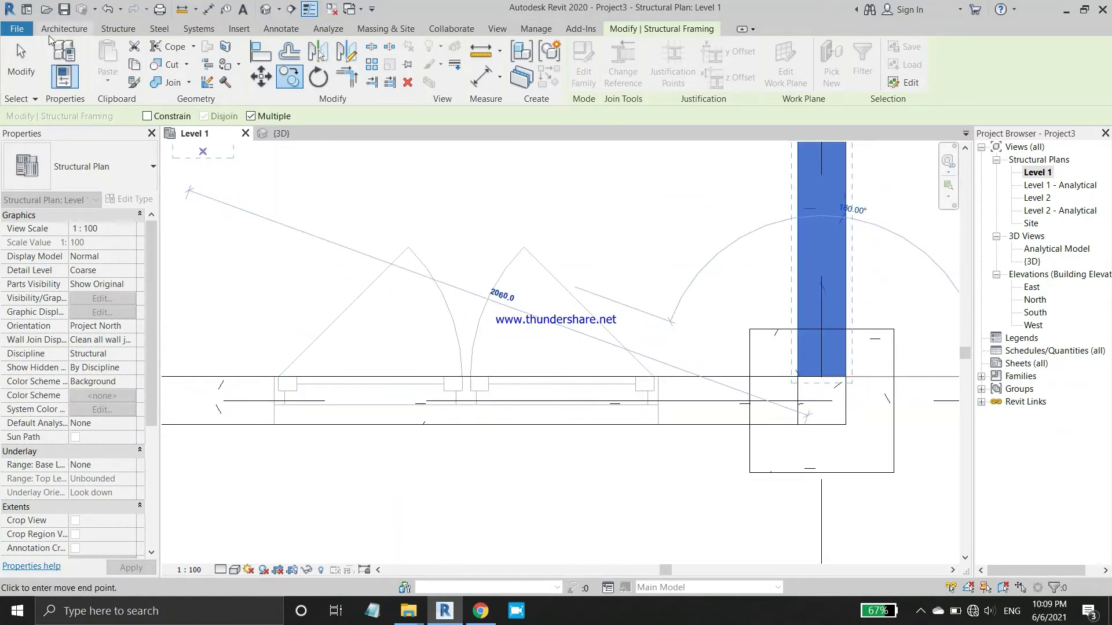
click(26, 60)
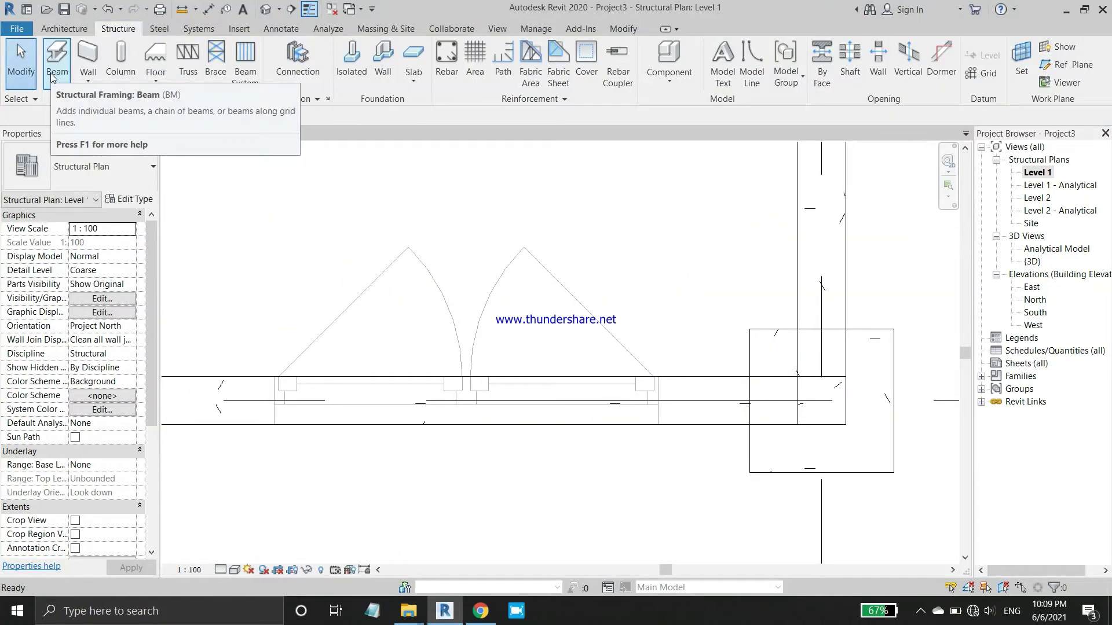
Draw right and left vertical beams plus one horizontal beam between the lower columns.
click(51, 73)
scroll(664, 326, down, 2)
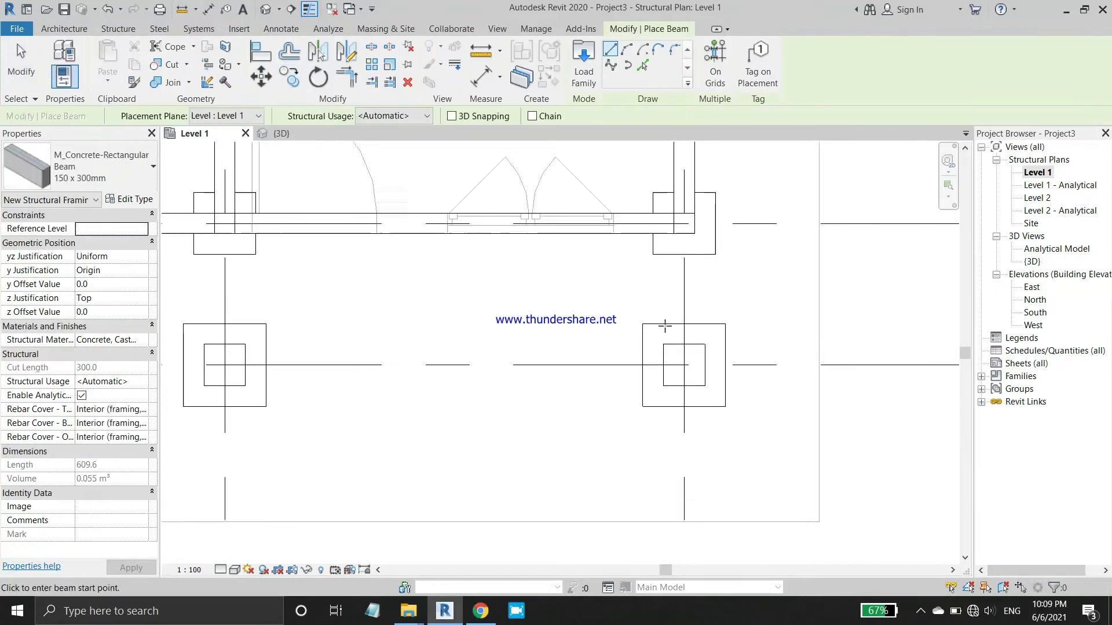
scroll(665, 326, up, 1)
click(687, 220)
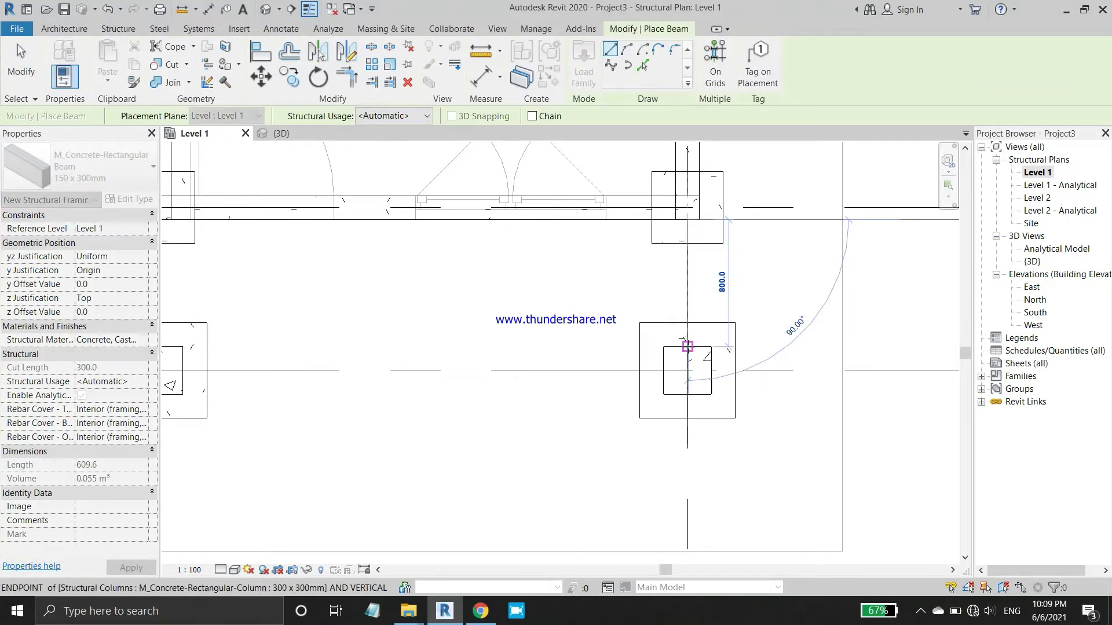
click(688, 346)
middle_drag(168, 227, 237, 219)
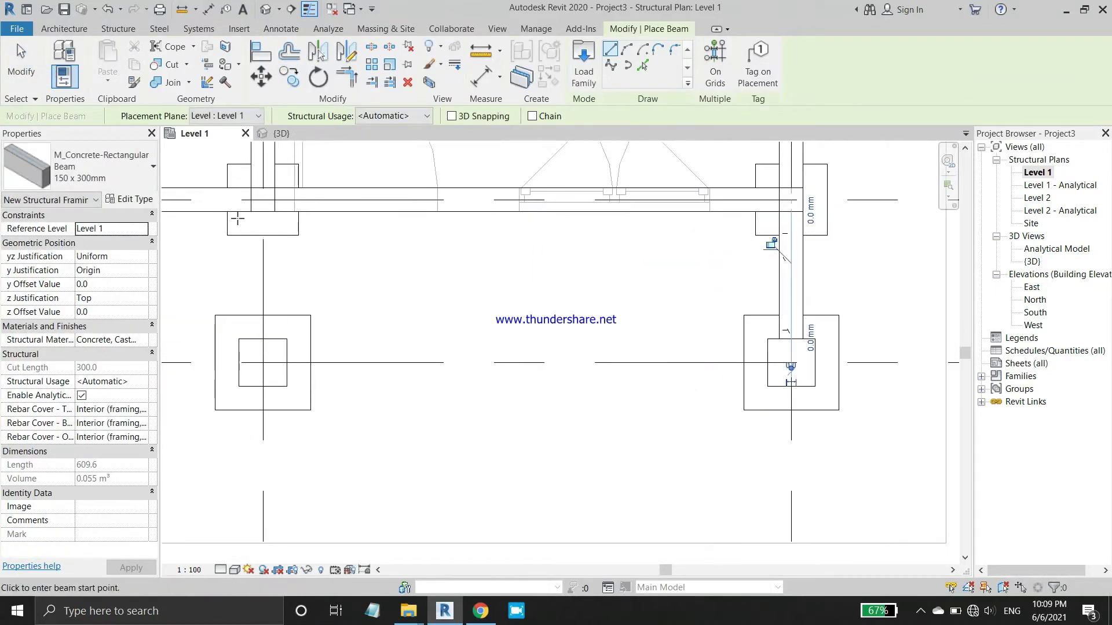
click(263, 211)
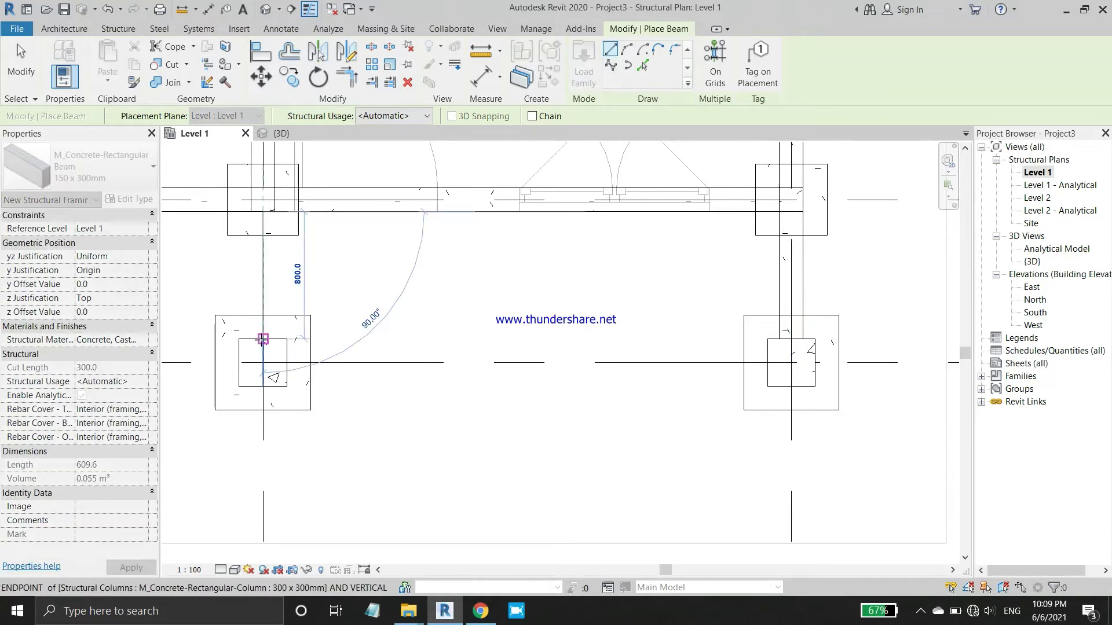
click(263, 339)
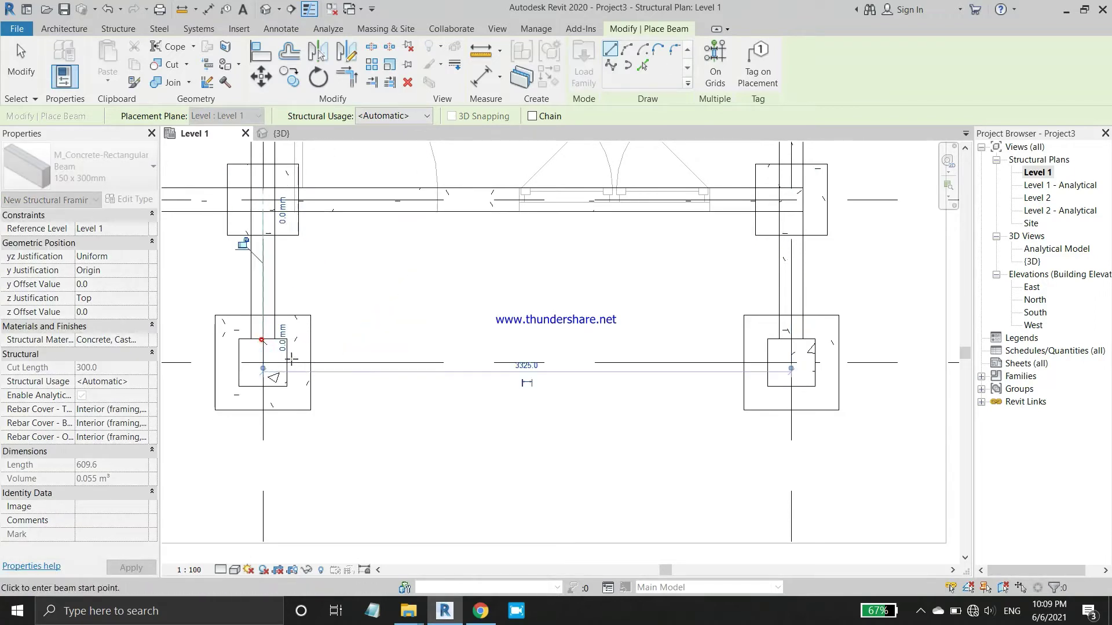
click(759, 363)
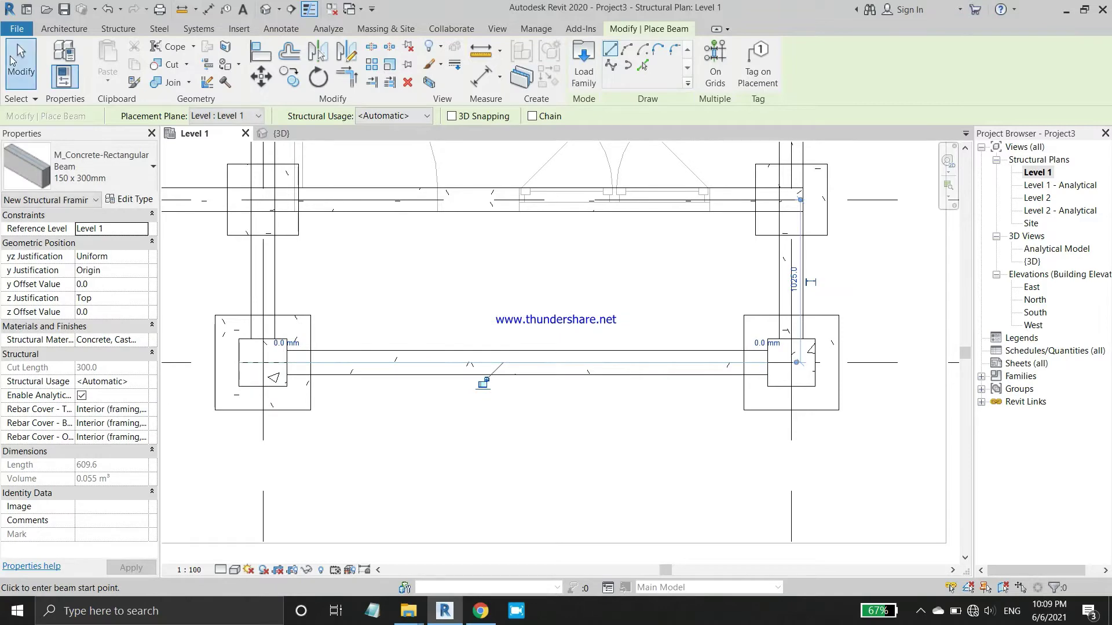
Exit the beam tool and switch to the {3D} view.
click(11, 60)
scroll(712, 301, down, 3)
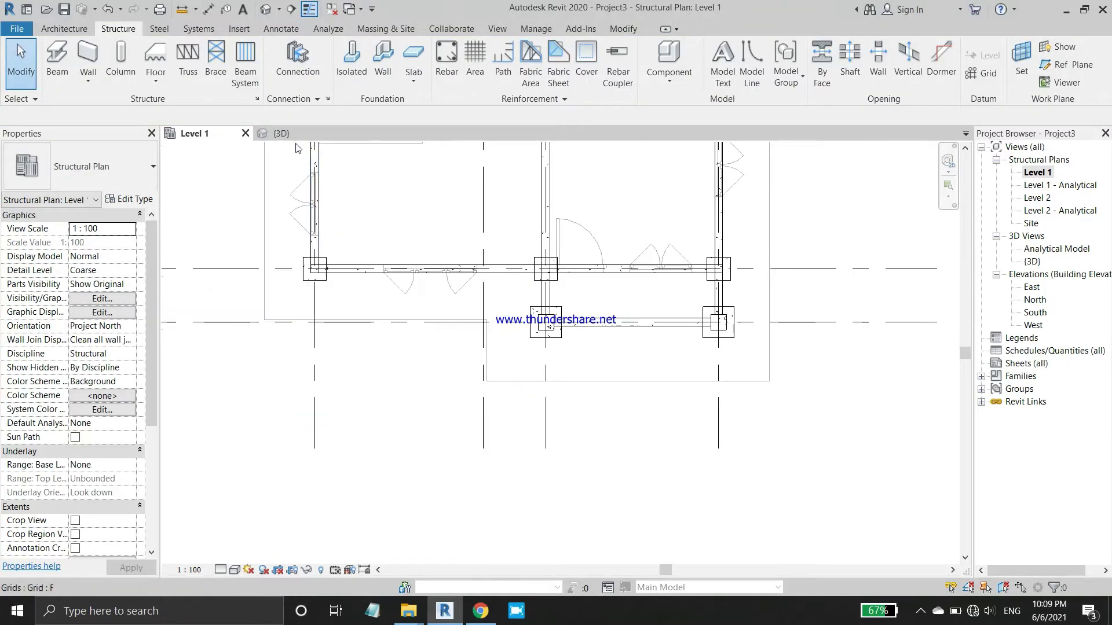
click(282, 134)
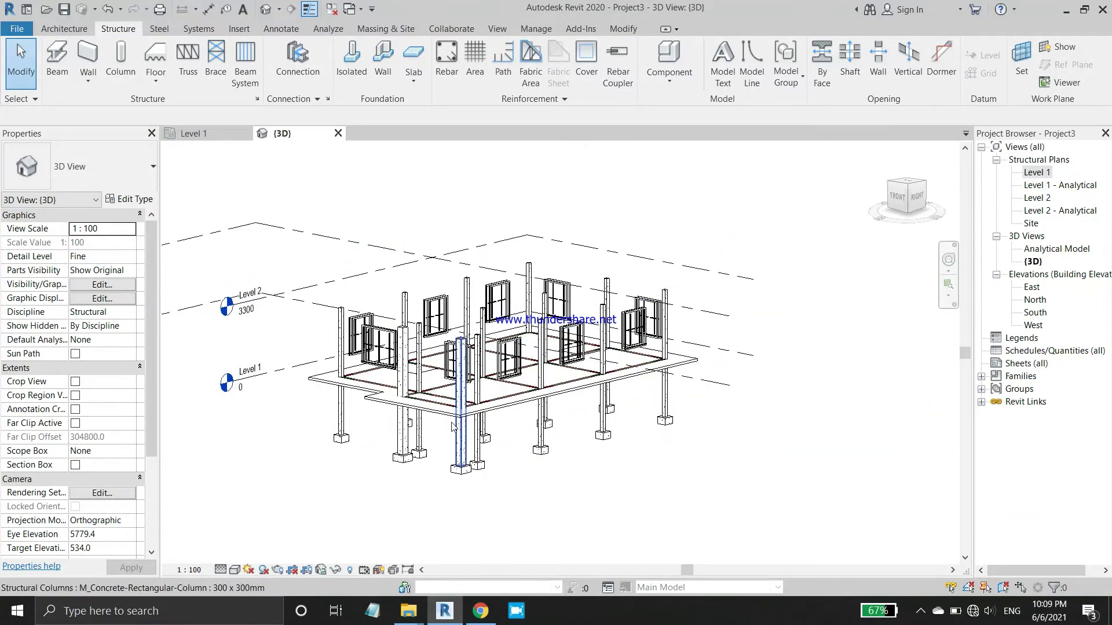
Orbit the 3D view and select all concrete beam instances in the entire project.
scroll(453, 427, up, 4)
mouse_move(579, 325)
shift+middle_down()
mouse_move(665, 216)
mouse_move(475, 325)
shift+middle_up()
scroll(461, 328, up, 3)
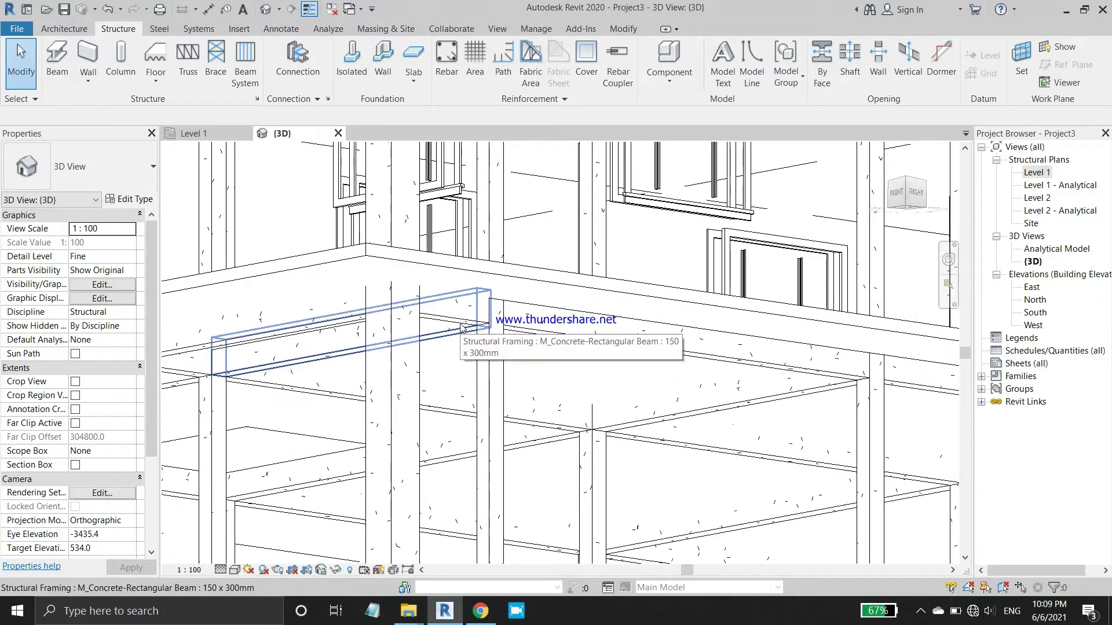
click(456, 320)
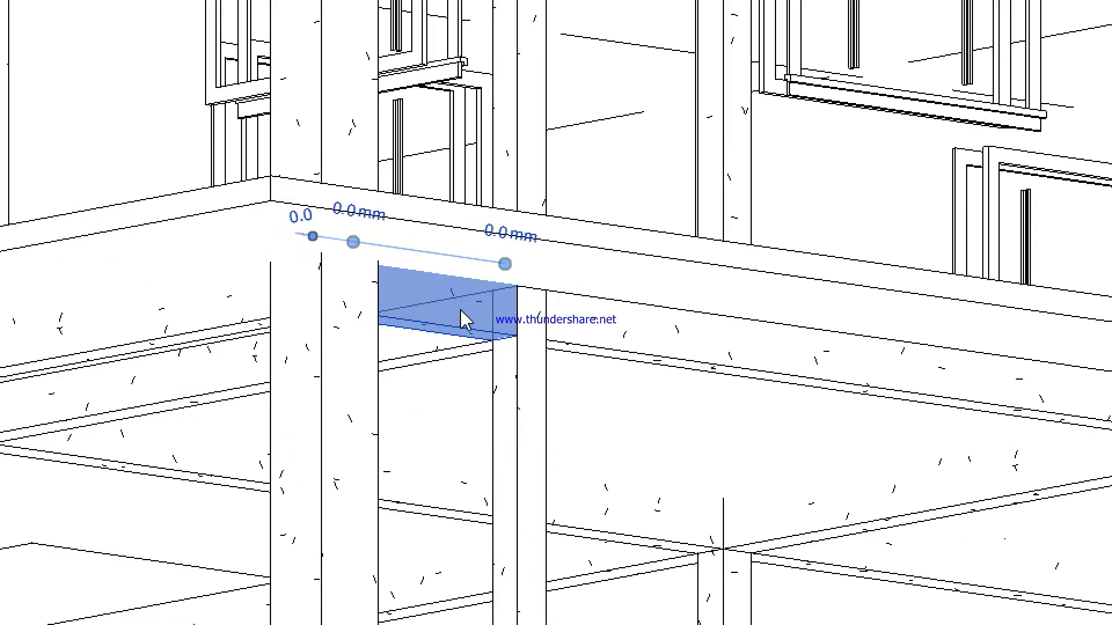
right_click(467, 319)
mouse_move(576, 529)
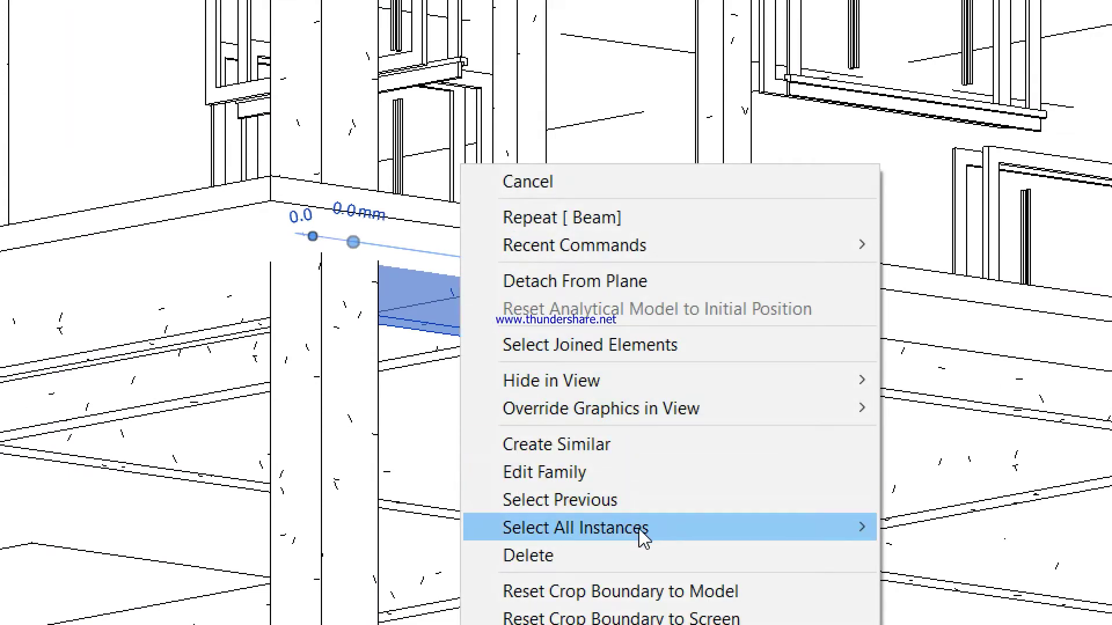
click(980, 556)
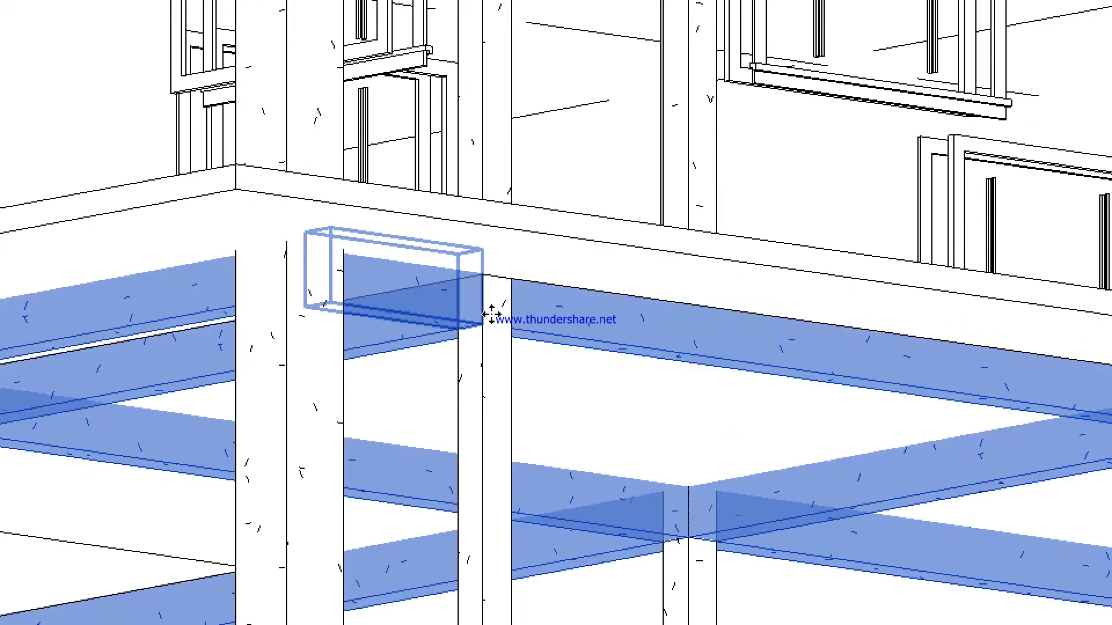
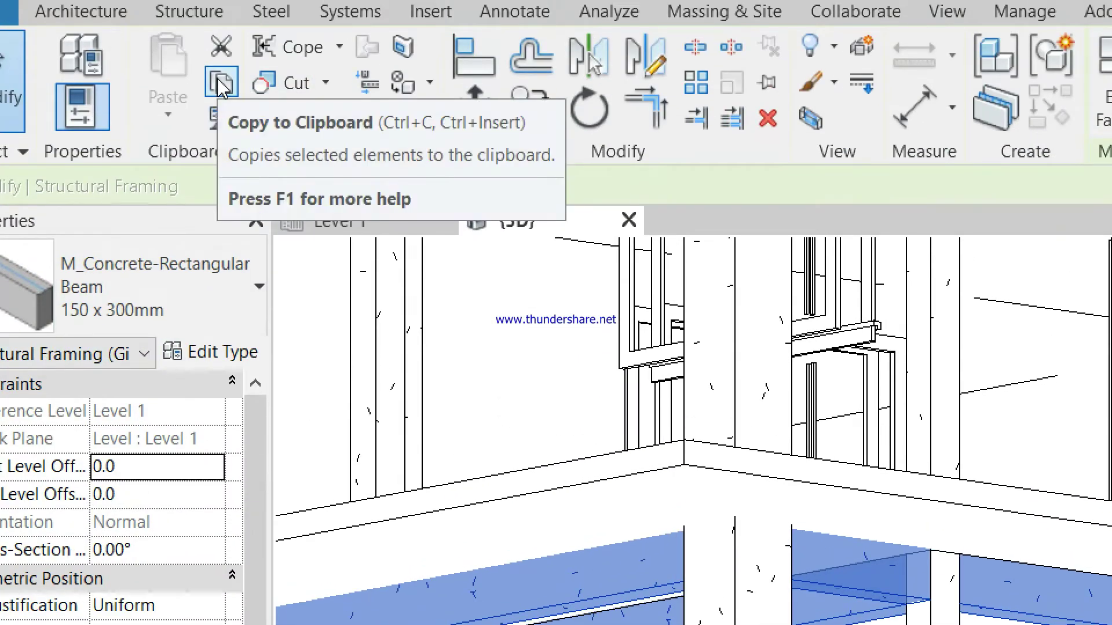
Copy the concrete beams, paste them Aligned to Selected Levels on Level 2, and orbit to inspect.
click(220, 84)
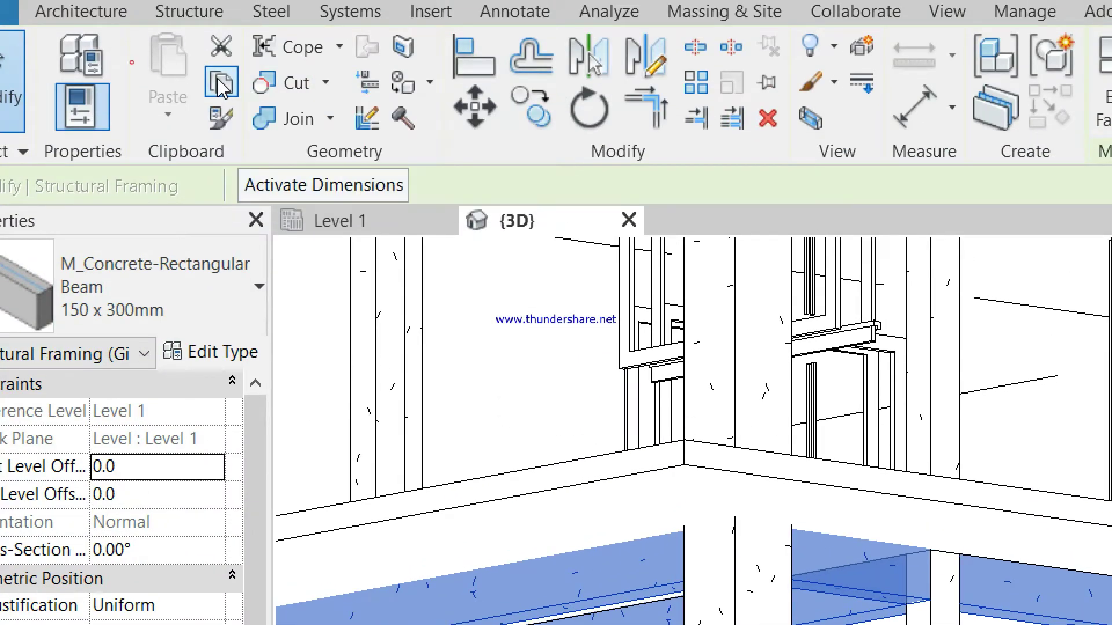
click(163, 121)
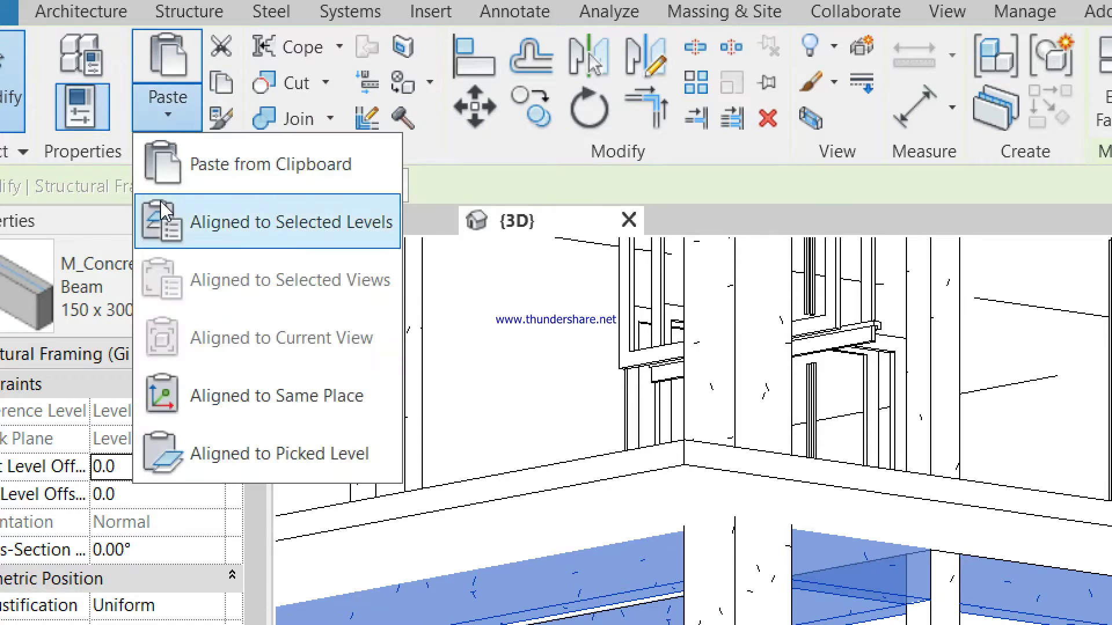
click(161, 246)
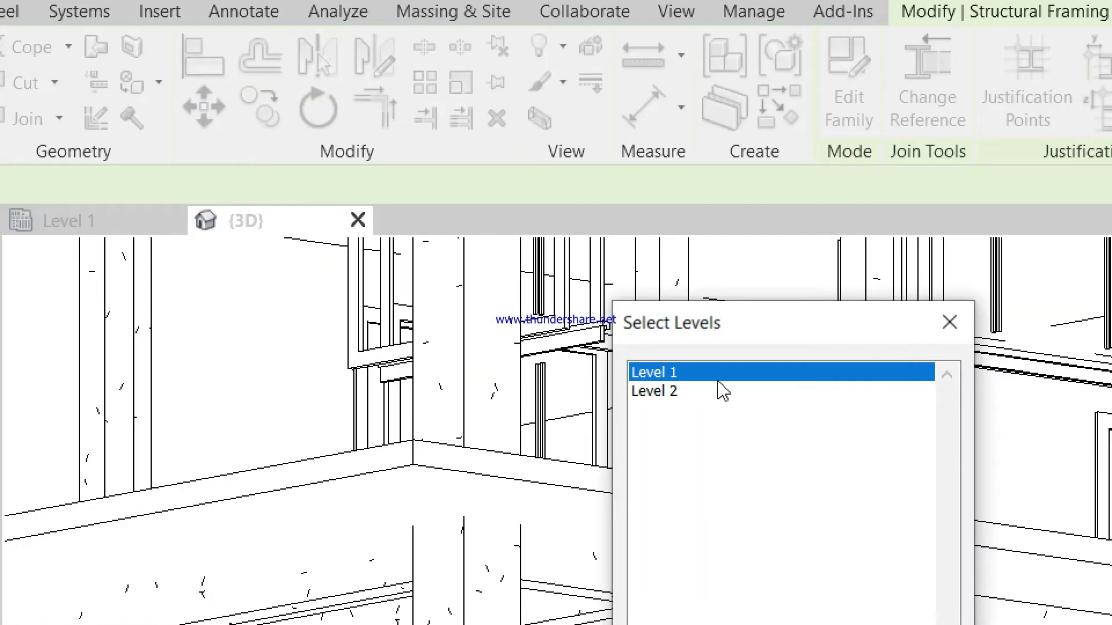
click(672, 394)
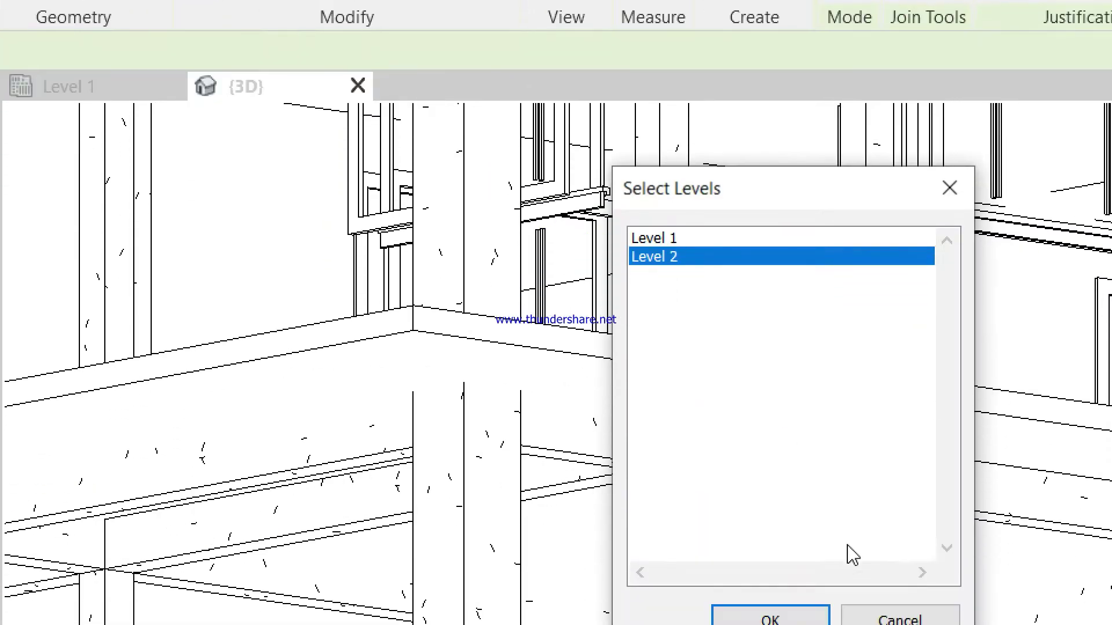
click(796, 554)
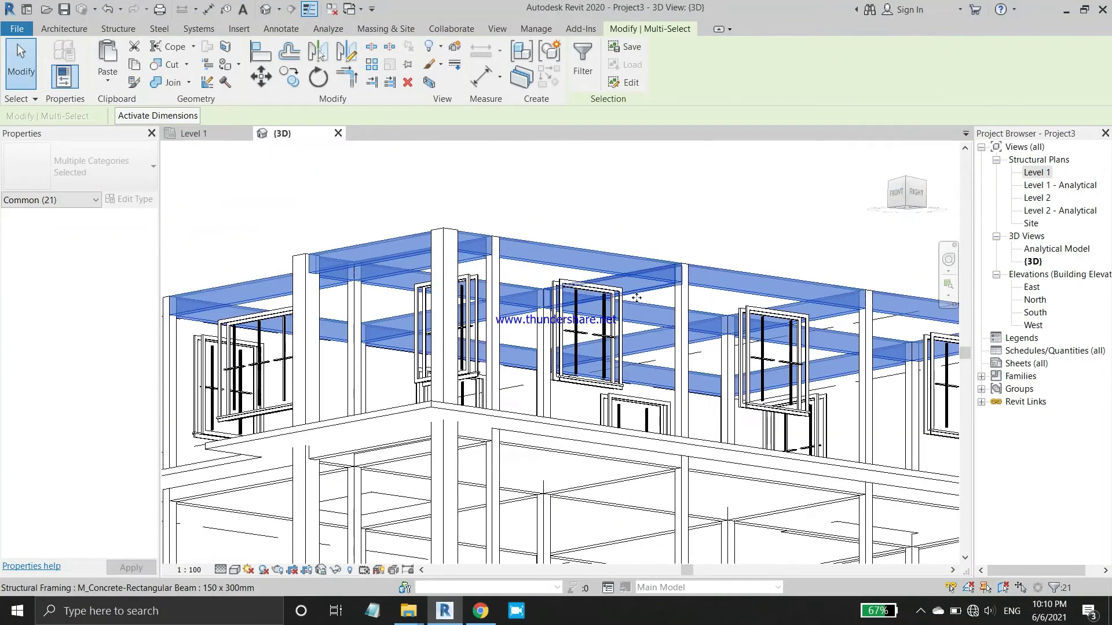
mouse_move(636, 298)
shift+middle_down()
mouse_move(653, 342)
mouse_move(660, 456)
mouse_move(637, 486)
mouse_move(596, 530)
mouse_move(517, 449)
shift+middle_up()
scroll(608, 510, down, 3)
scroll(517, 449, up, 2)
scroll(517, 449, up, 1)
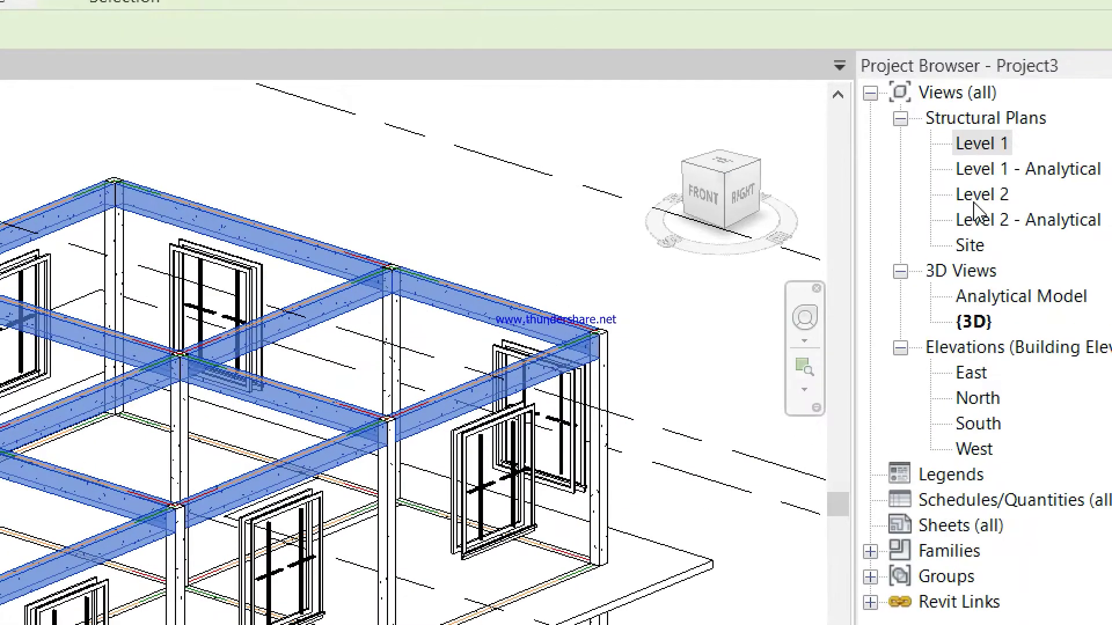
Open the Level 2 structural plan and zoom to bring its grid into view.
double_click(1035, 203)
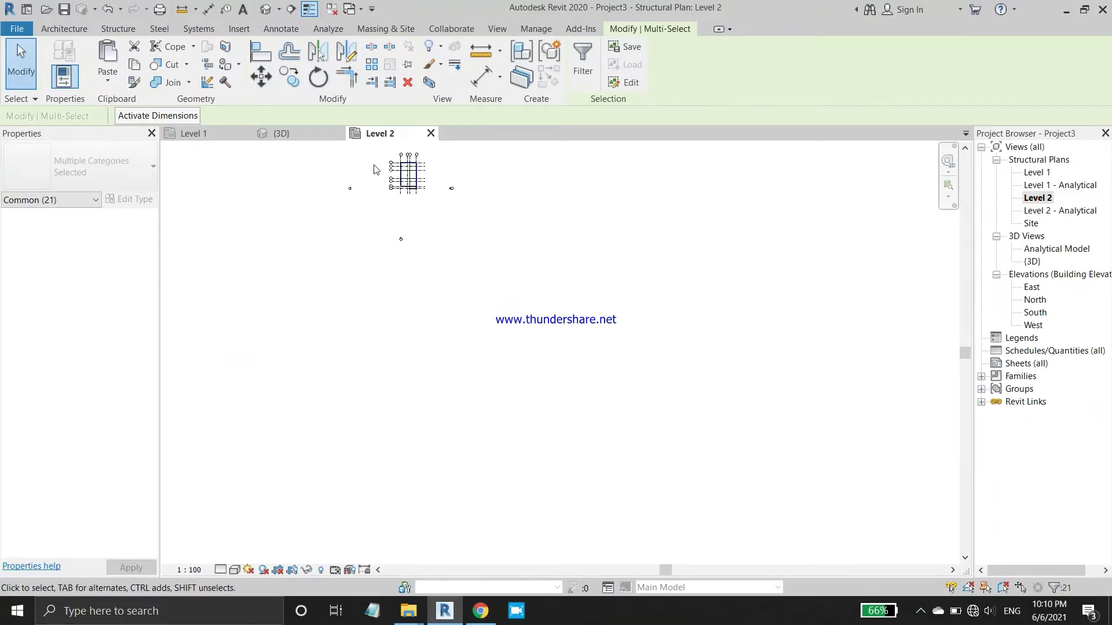
scroll(373, 170, up, 3)
scroll(373, 169, up, 1)
scroll(405, 232, up, 1)
scroll(511, 293, down, 1)
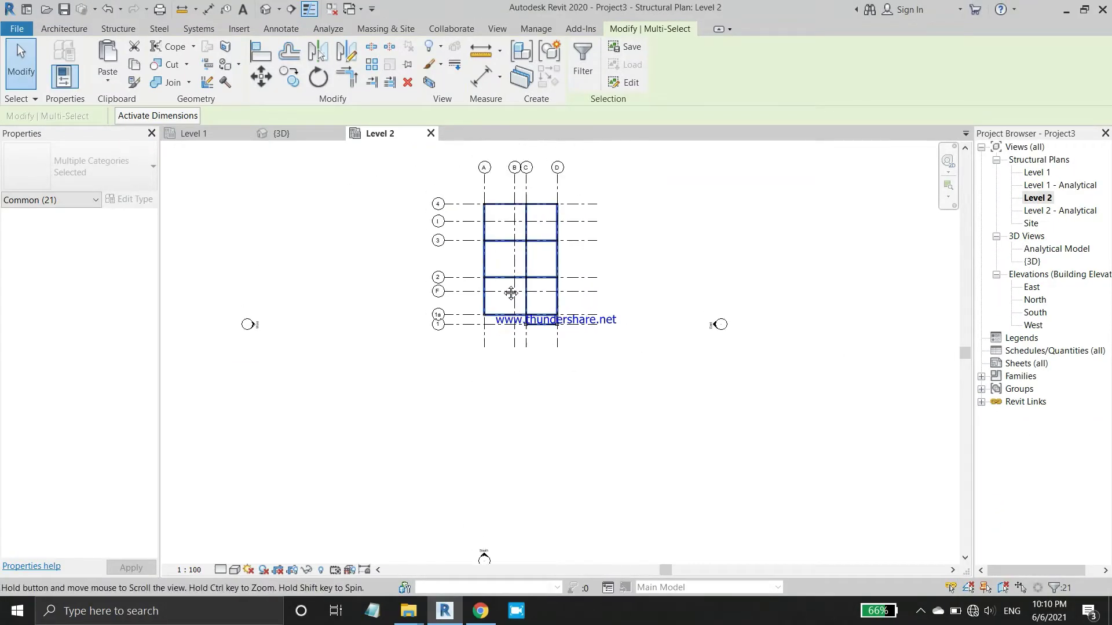
middle_drag(511, 293, 511, 325)
scroll(512, 315, up, 2)
scroll(511, 332, up, 1)
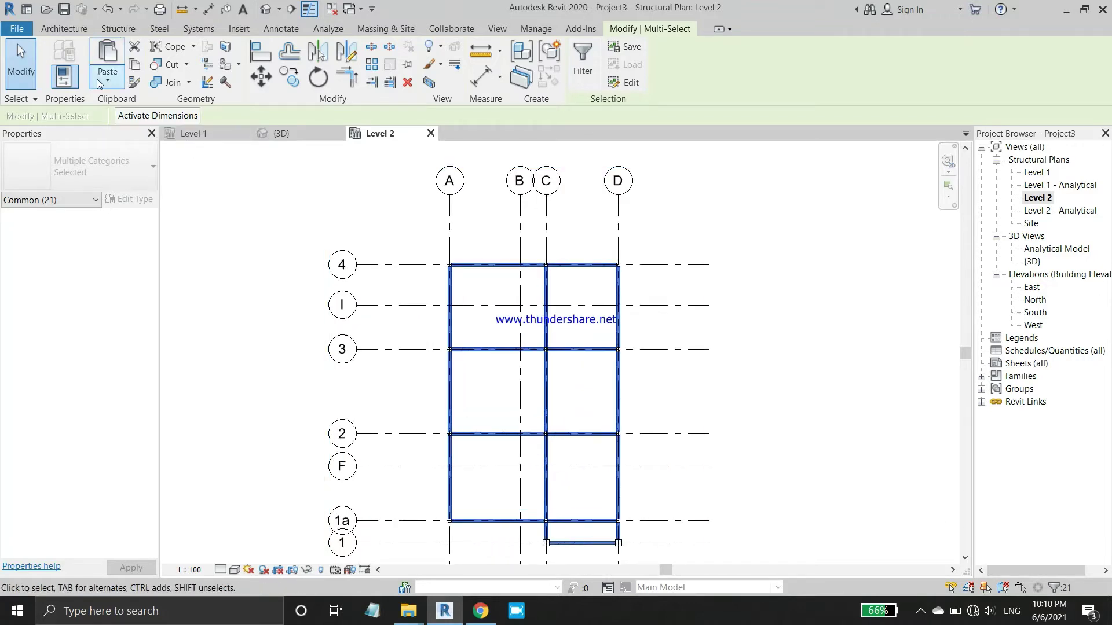
Deselect the beams and set the view's Underlay Base Level to Level 1.
click(110, 30)
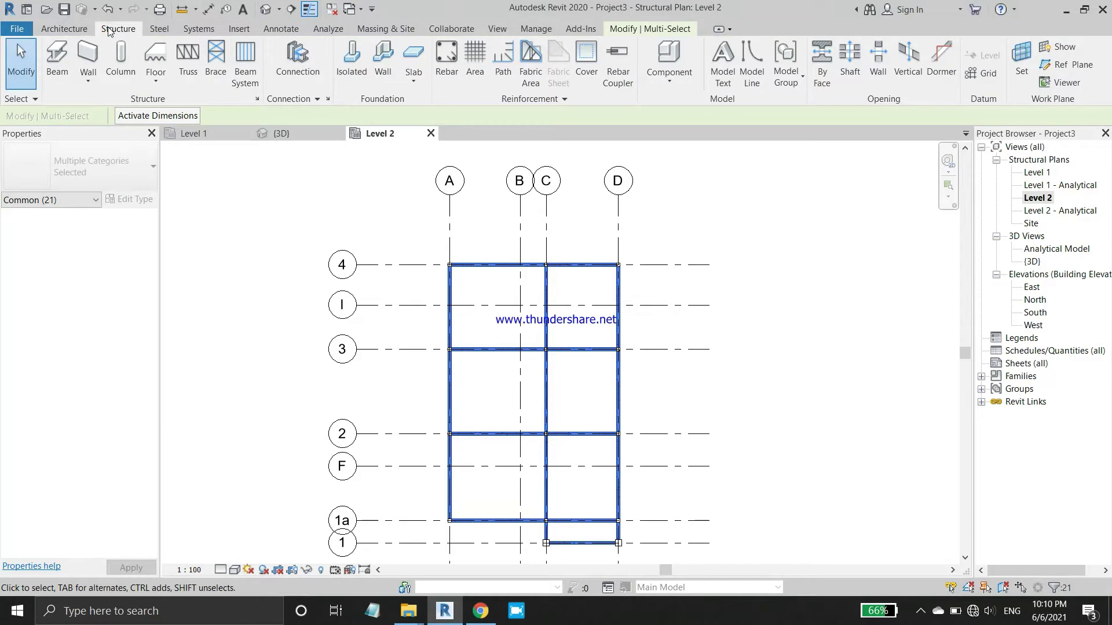
click(394, 223)
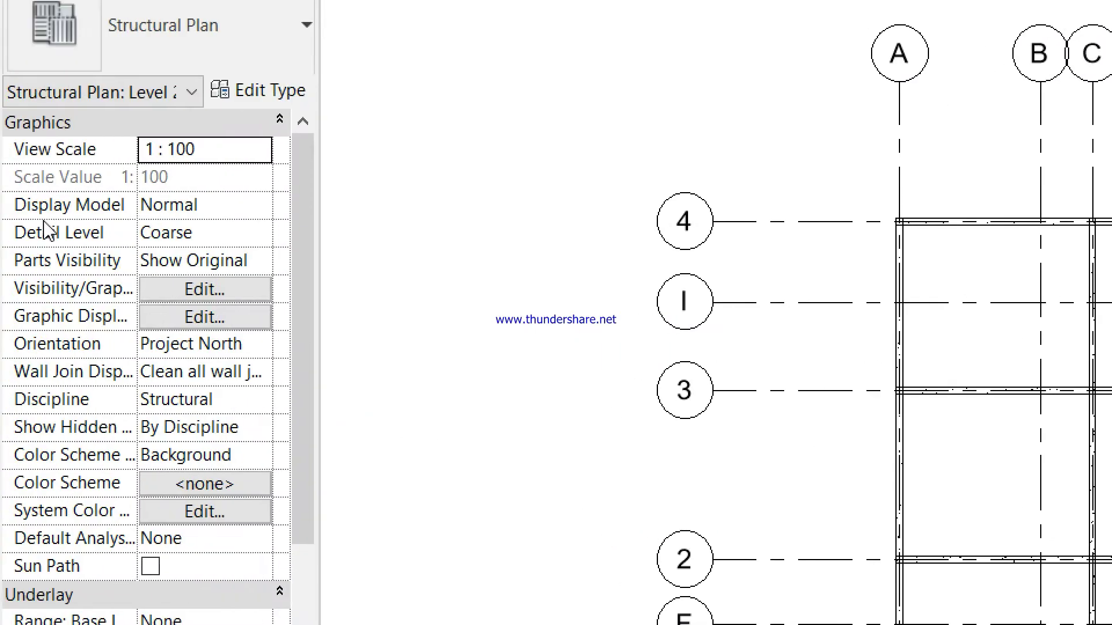
scroll(230, 546, down, 3)
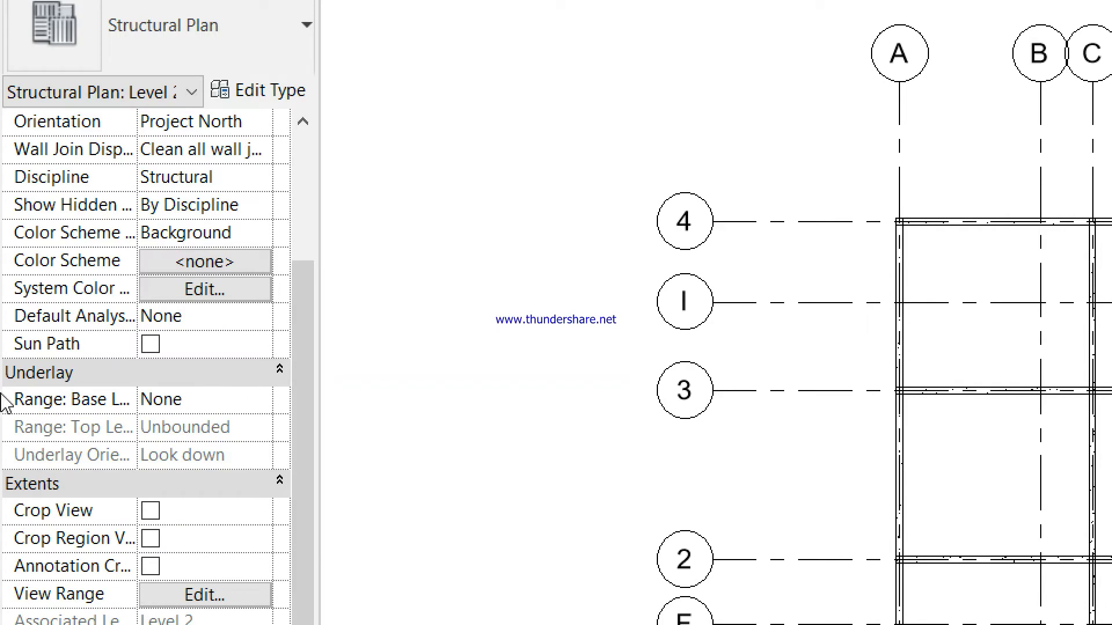
click(268, 412)
click(196, 452)
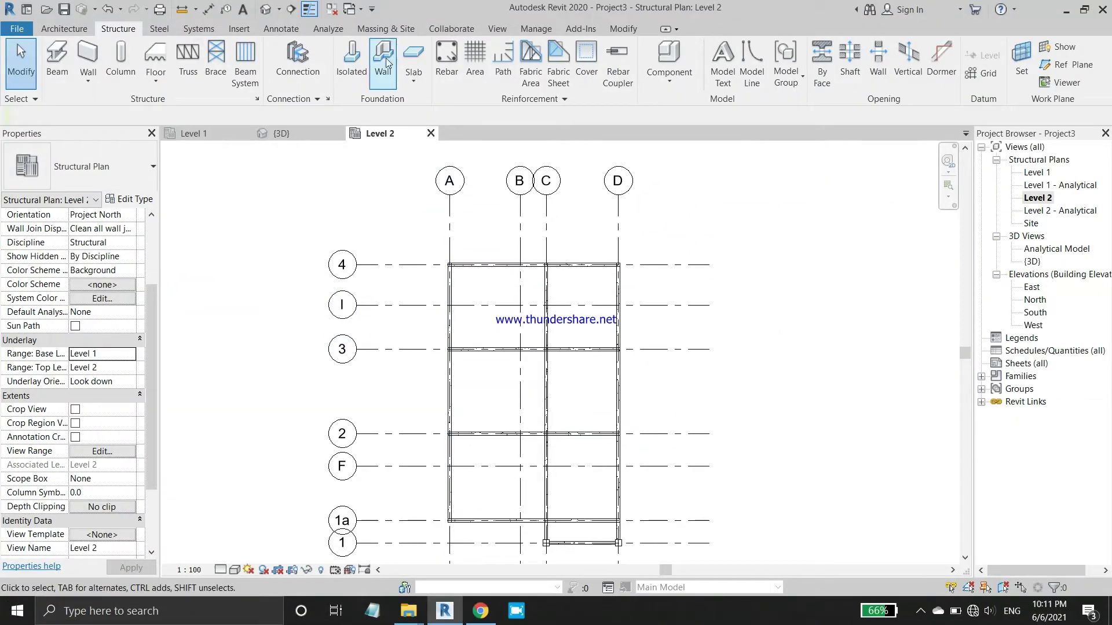
In Visibility/Graphics, set RVT ARCH DEMO.rvt to display By linked view and apply.
click(495, 33)
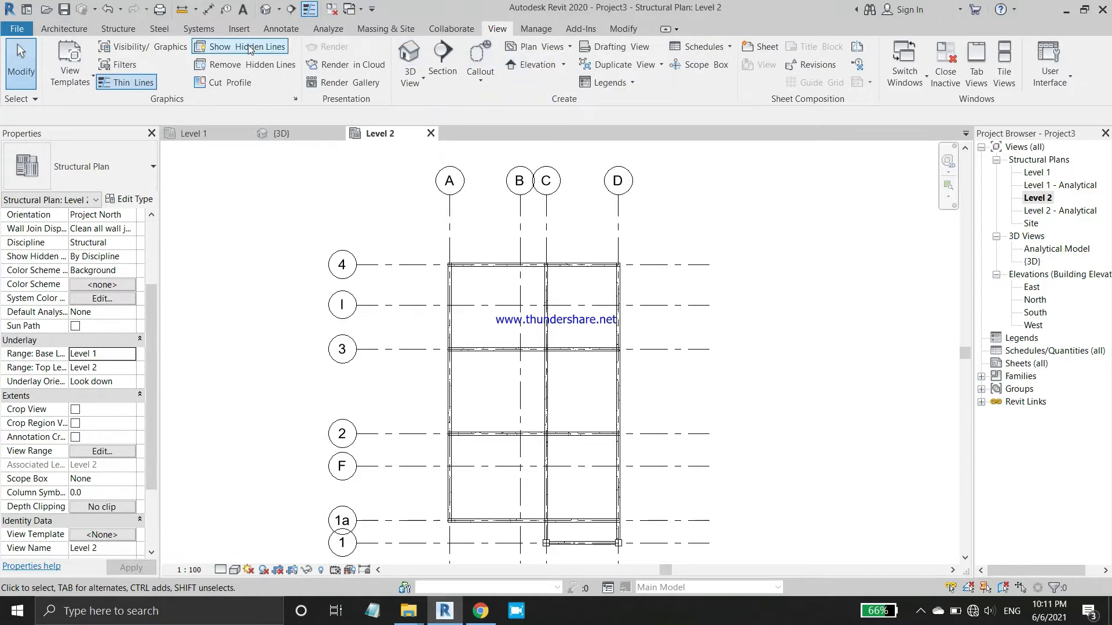
click(169, 52)
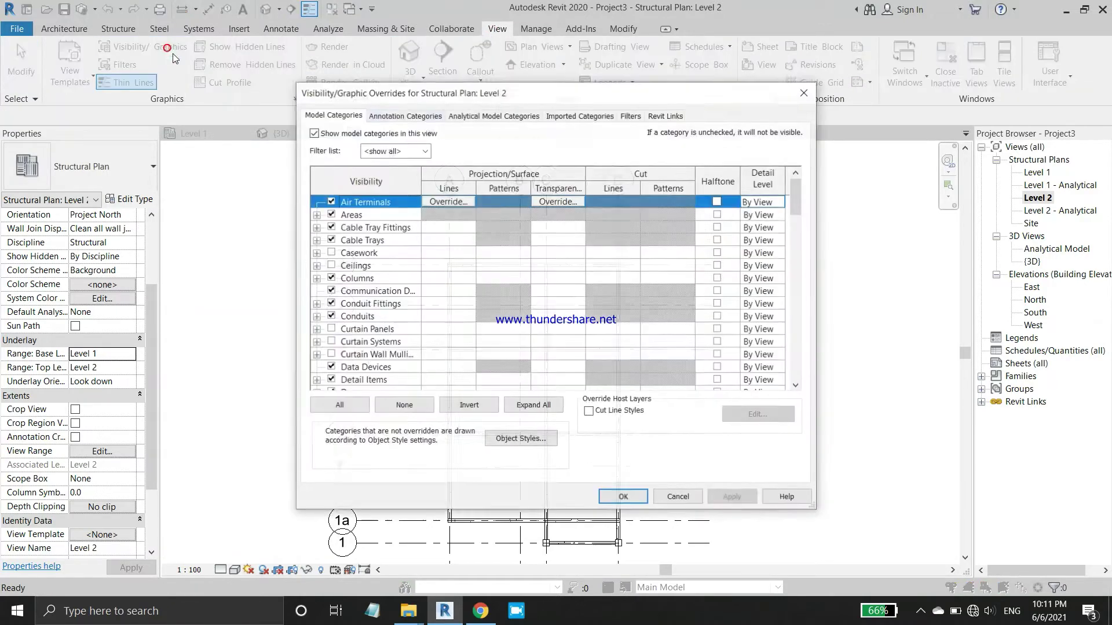
click(664, 116)
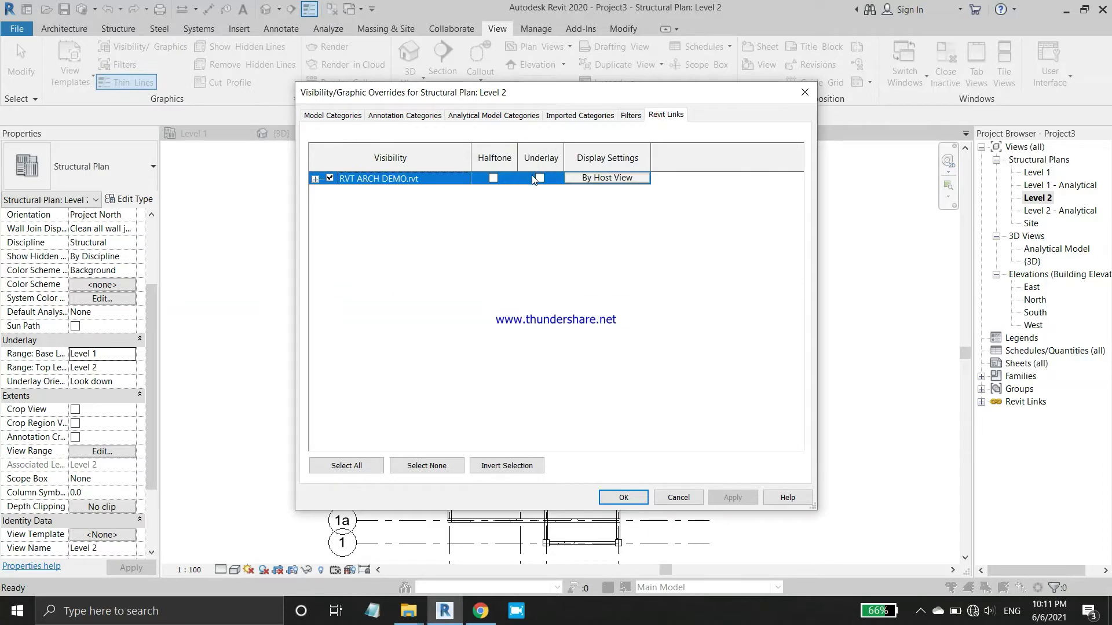
click(596, 180)
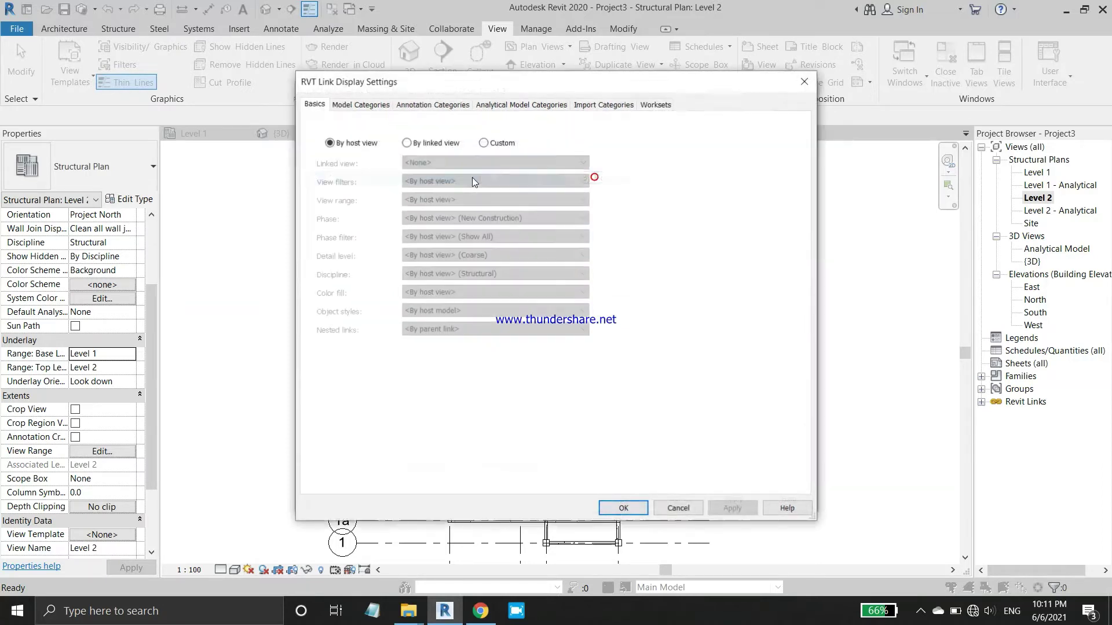
click(405, 143)
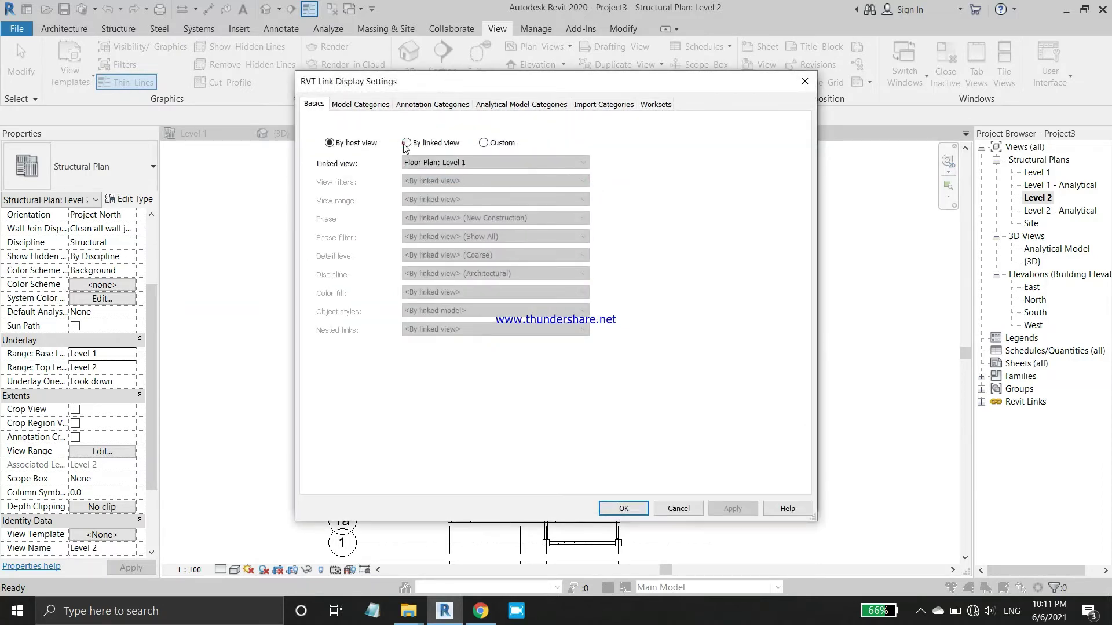
click(623, 508)
click(745, 496)
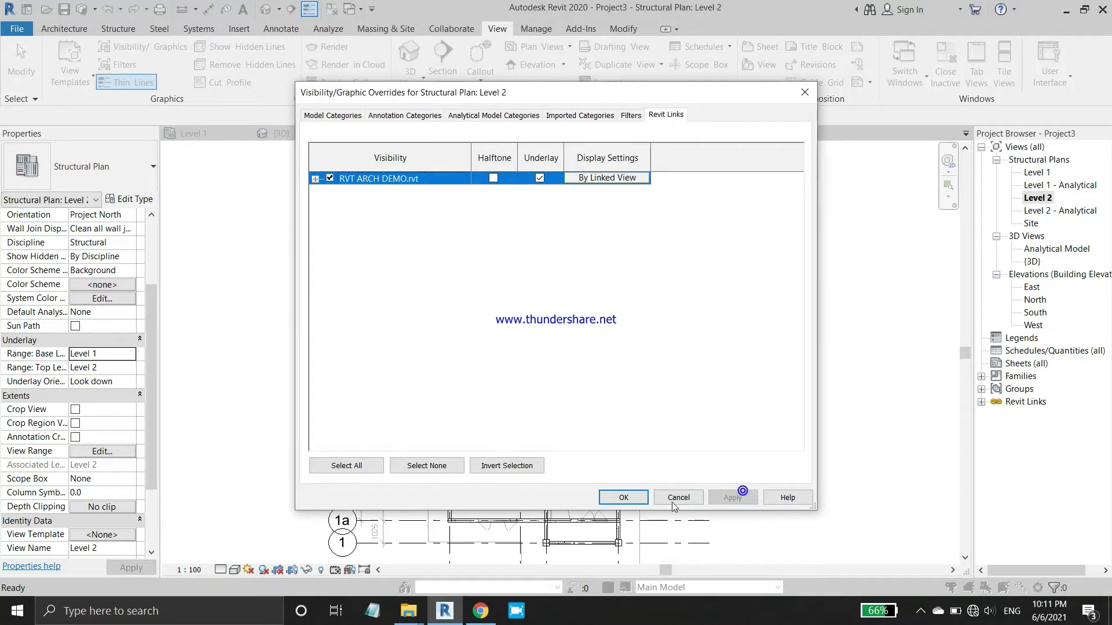
click(623, 498)
scroll(581, 310, up, 2)
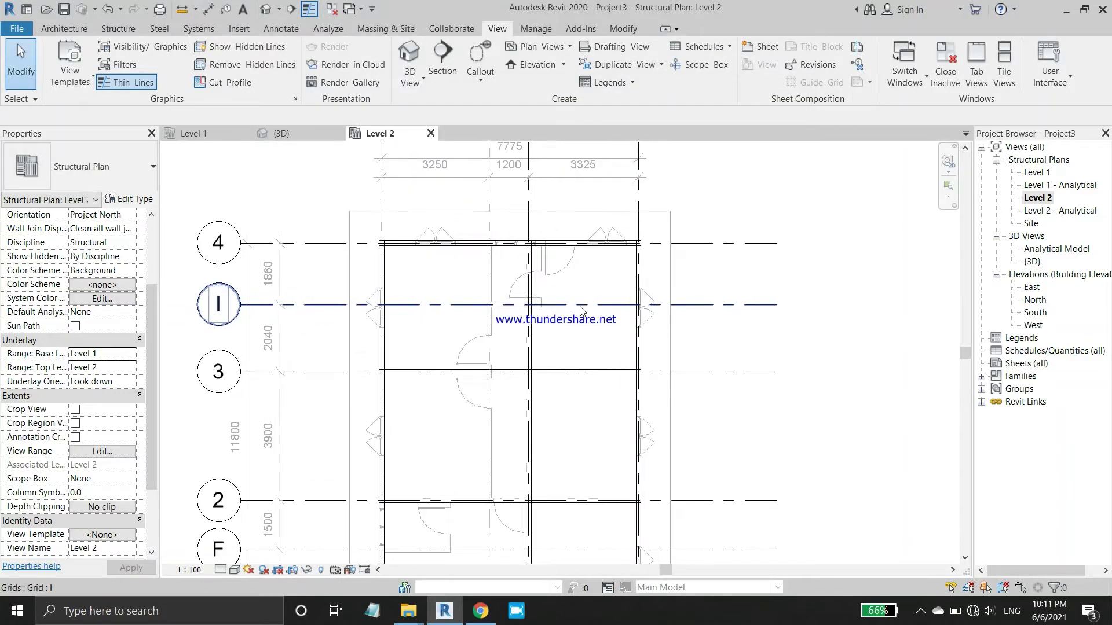
scroll(392, 298, up, 1)
scroll(392, 298, up, 2)
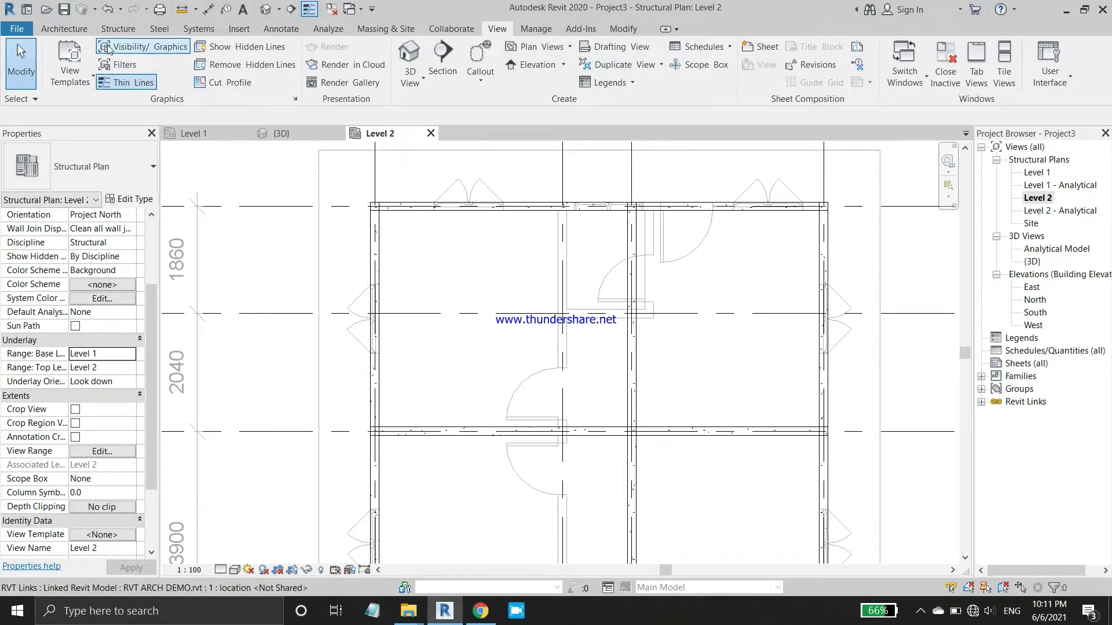
click(85, 32)
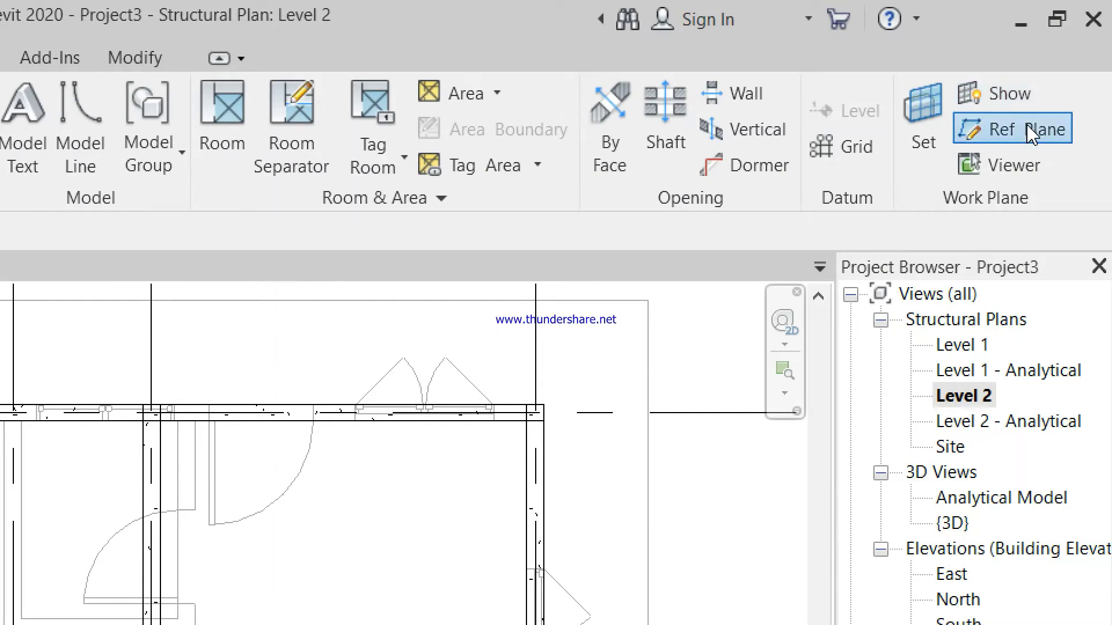
Use Reference Plane Pick Lines at a 900 offset beyond the top and left walls.
click(973, 129)
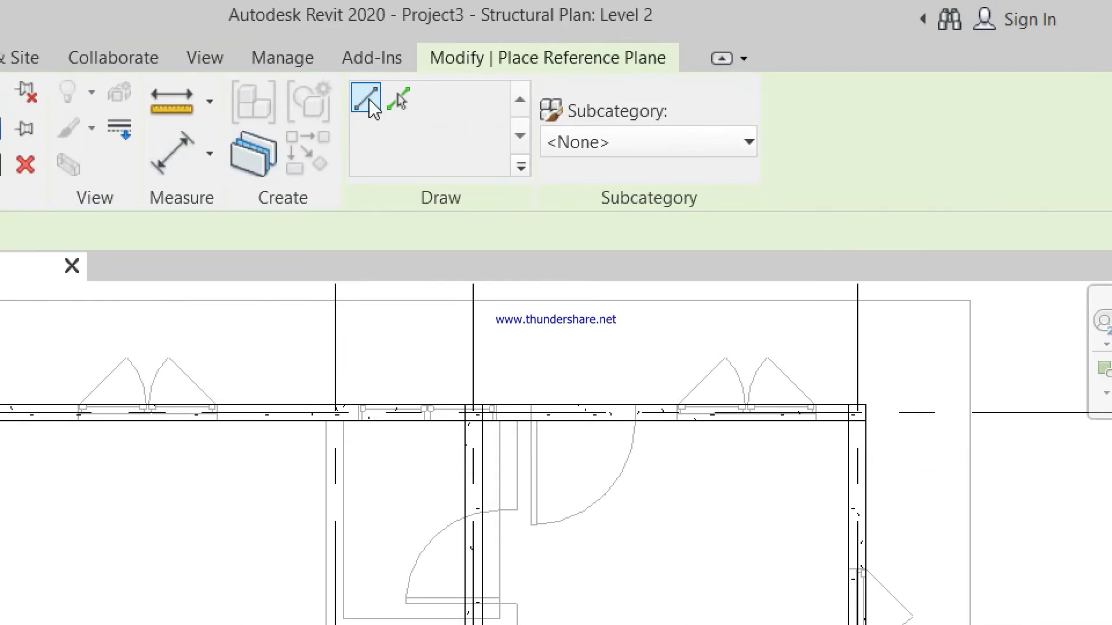
click(405, 110)
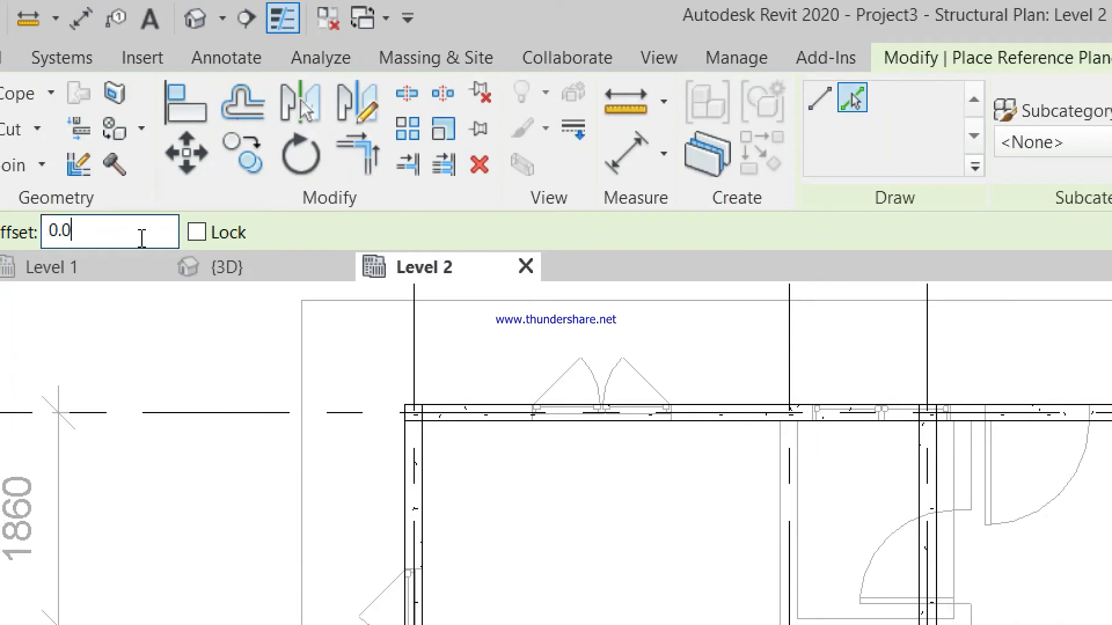
double_click(148, 238)
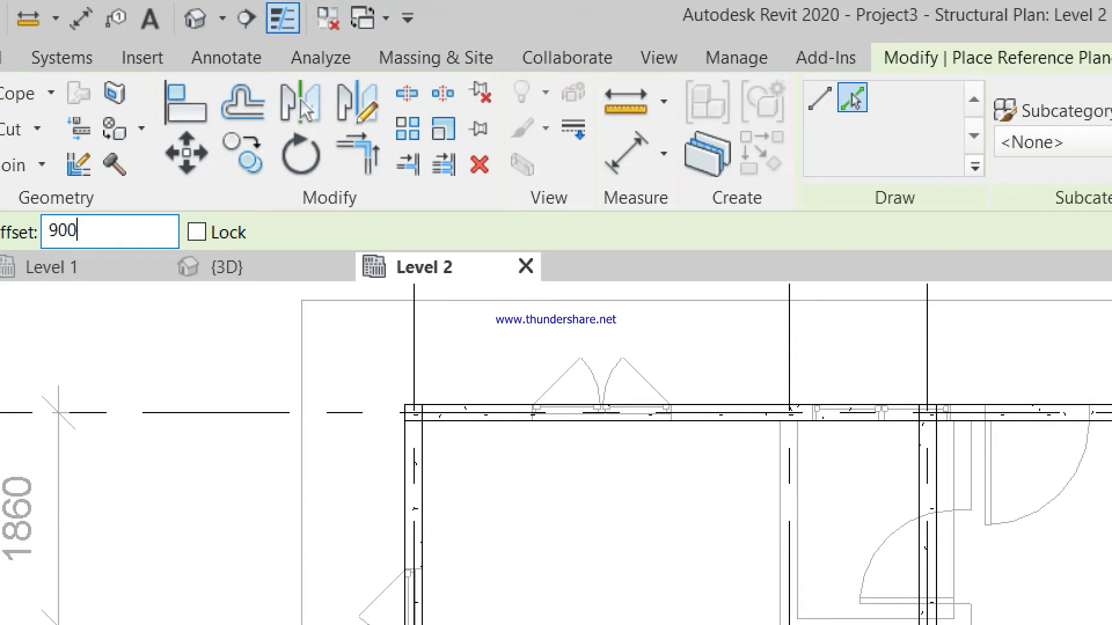
scroll(342, 402, down, 2)
click(348, 408)
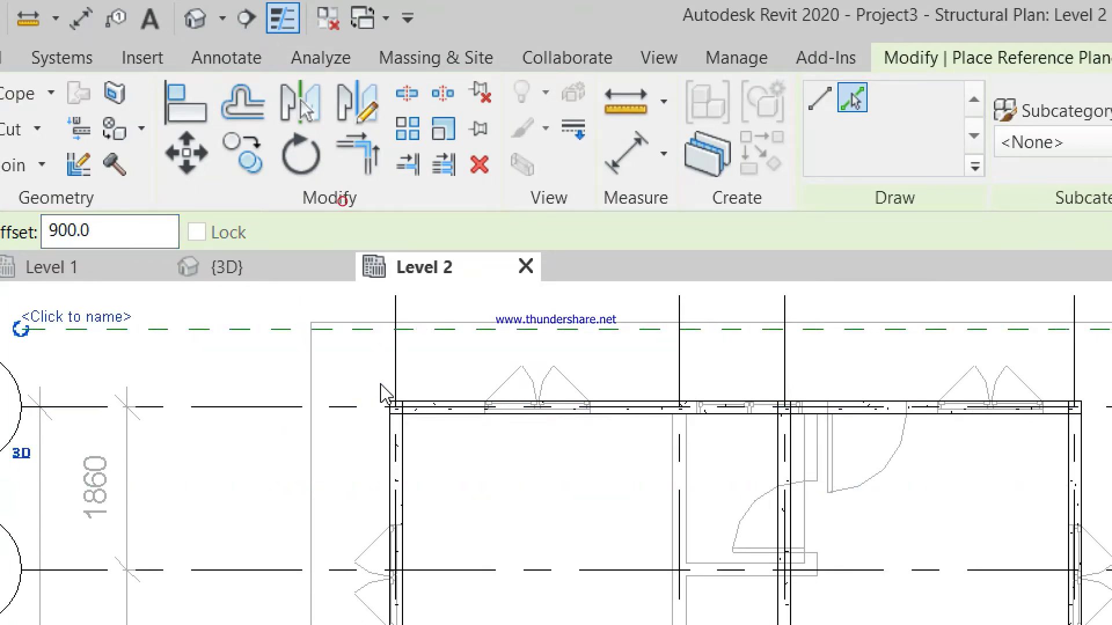
click(396, 359)
Add 900-offset reference planes outside the right wall and along a horizontal wall.
scroll(141, 396, down, 2)
scroll(206, 372, down, 3)
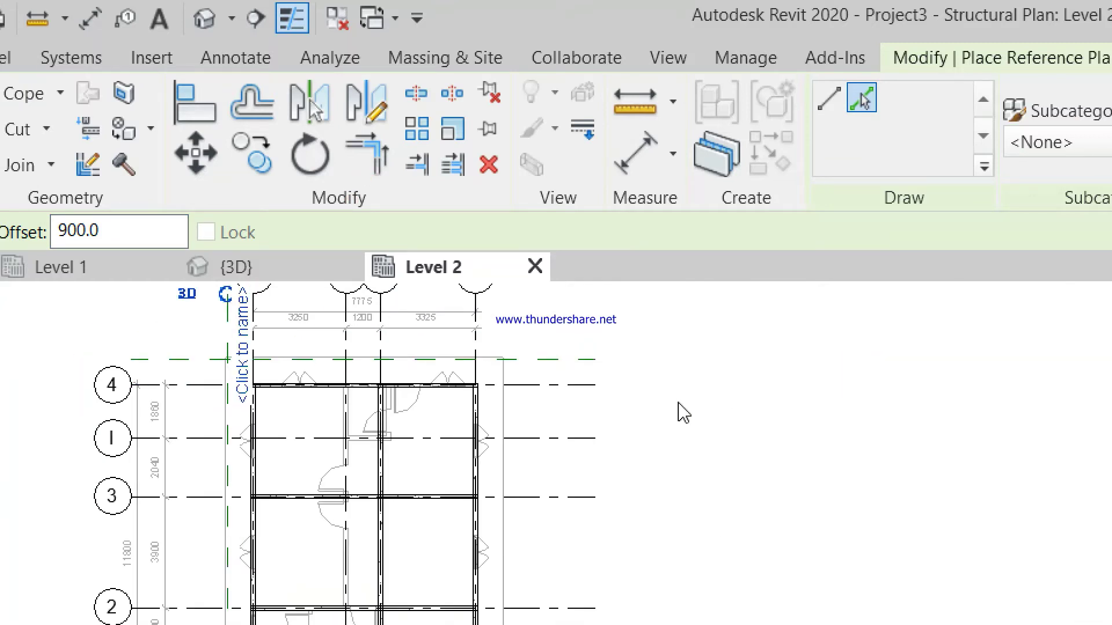
scroll(487, 391, up, 2)
scroll(485, 390, up, 2)
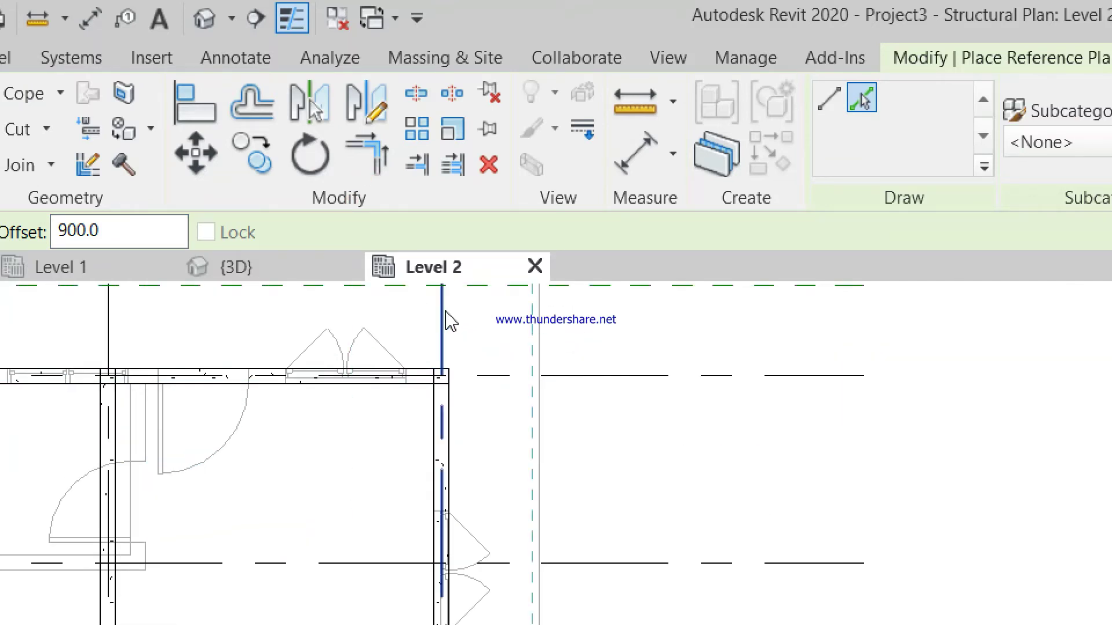
click(446, 320)
scroll(492, 425, down, 2)
scroll(464, 294, down, 3)
scroll(521, 348, down, 2)
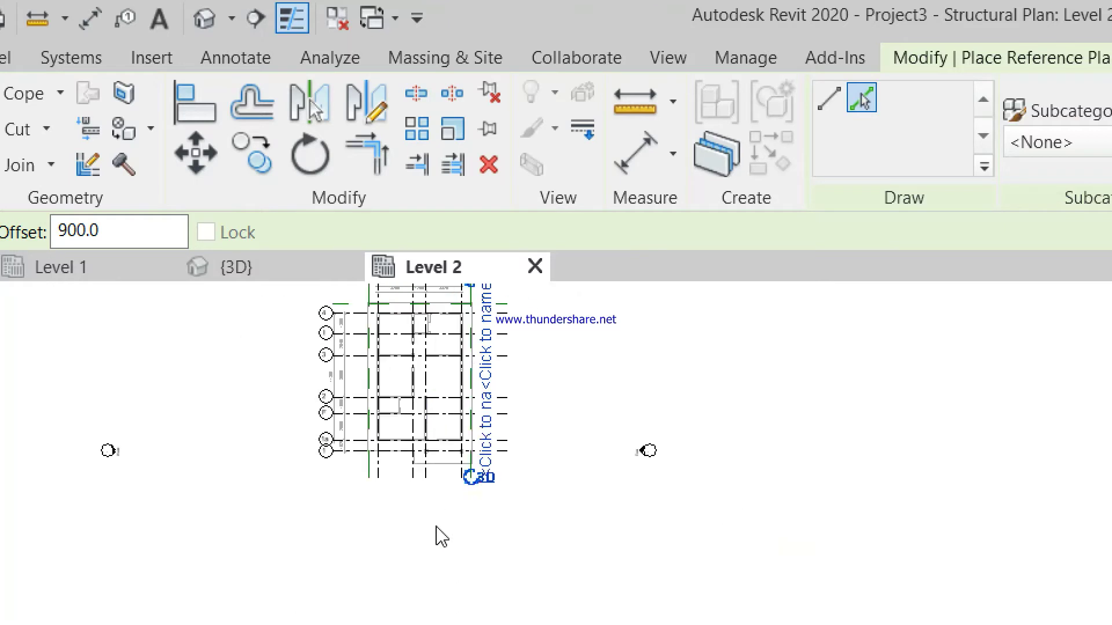
scroll(455, 460, up, 3)
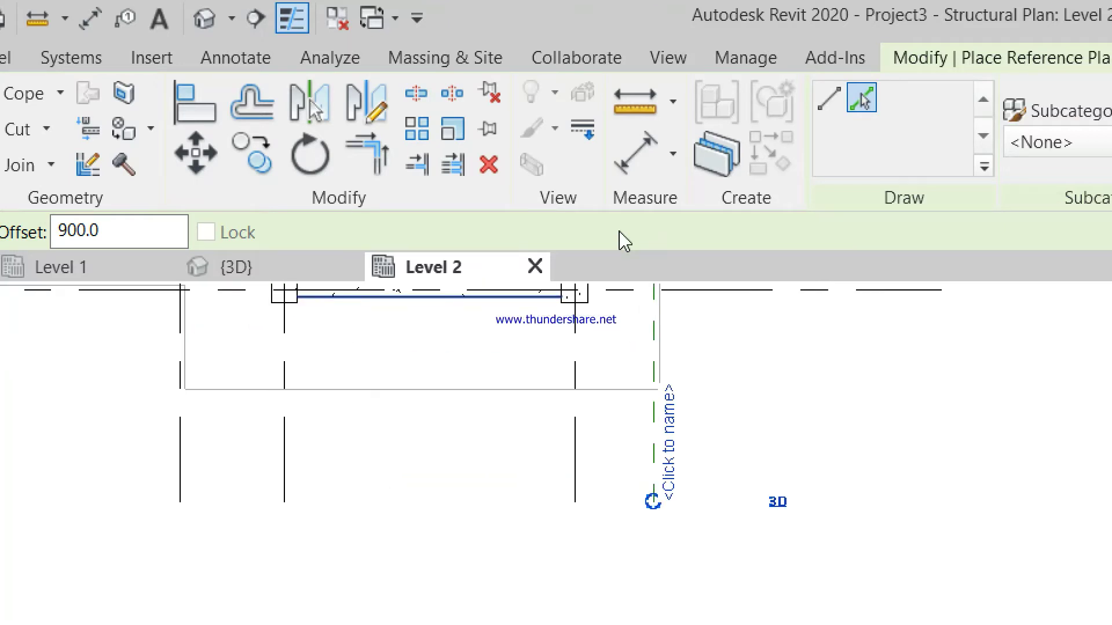
click(623, 297)
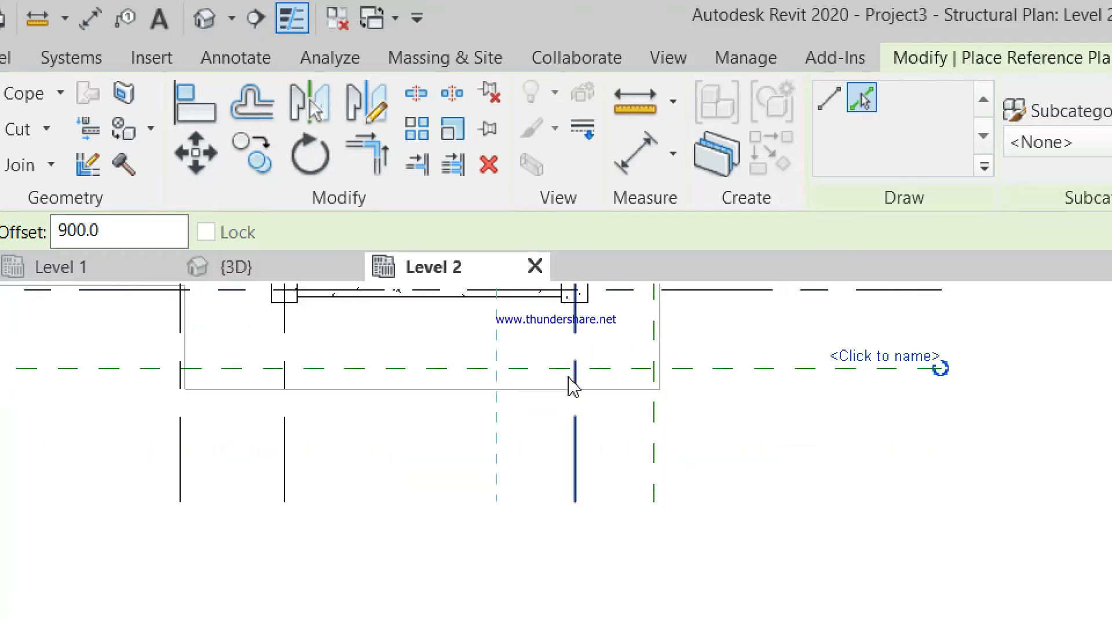
Add another vertical reference plane and a horizontal one below the grid line.
click(279, 357)
scroll(367, 467, down, 2)
scroll(186, 390, up, 1)
scroll(463, 473, up, 1)
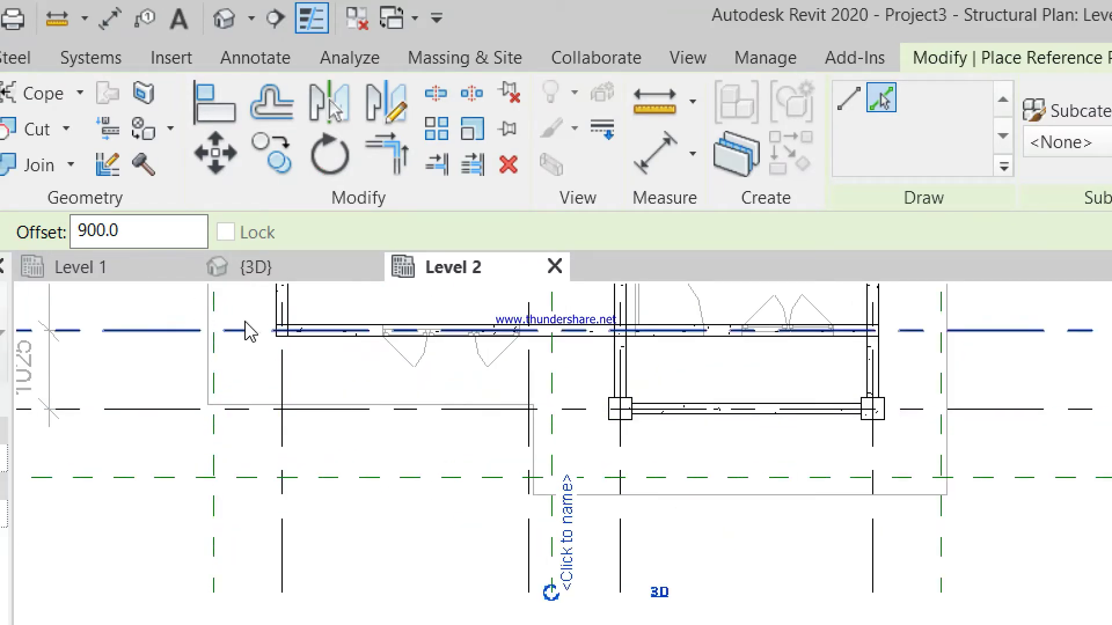
click(242, 340)
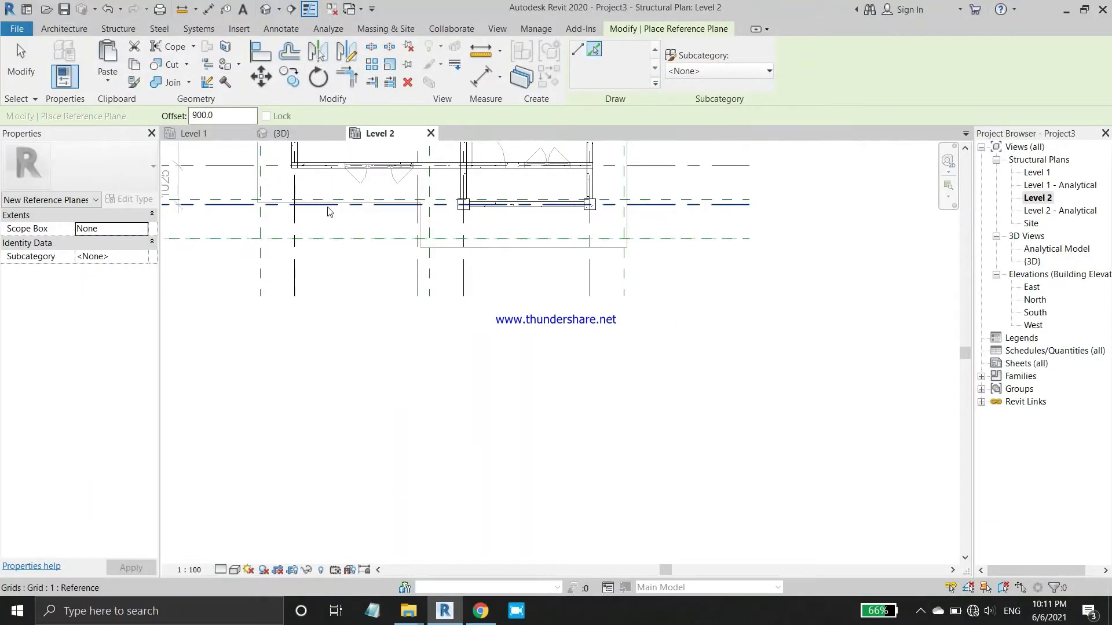
Pan over grids A–D and the walls, then finish placing reference planes.
middle_drag(328, 211, 351, 452)
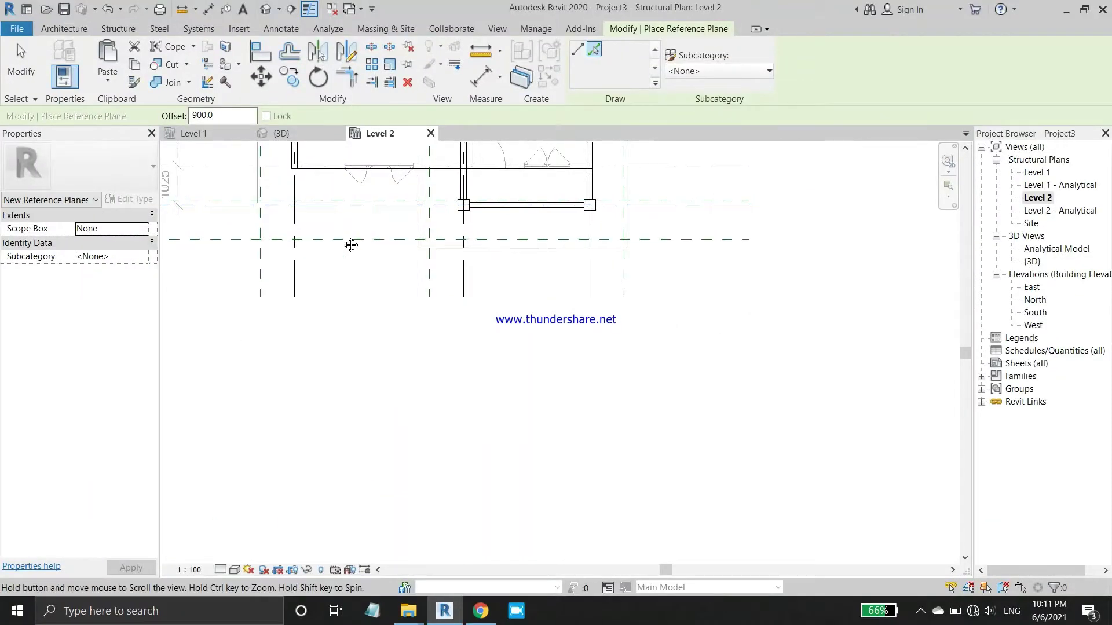
middle_drag(326, 381, 323, 390)
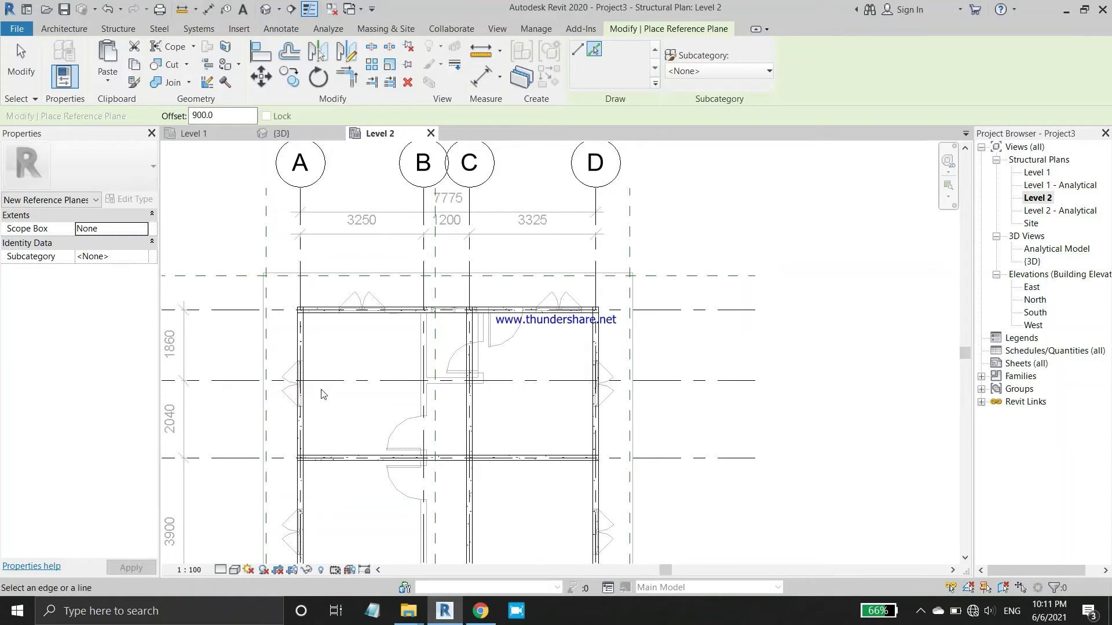
scroll(324, 389, up, 1)
scroll(325, 388, up, 2)
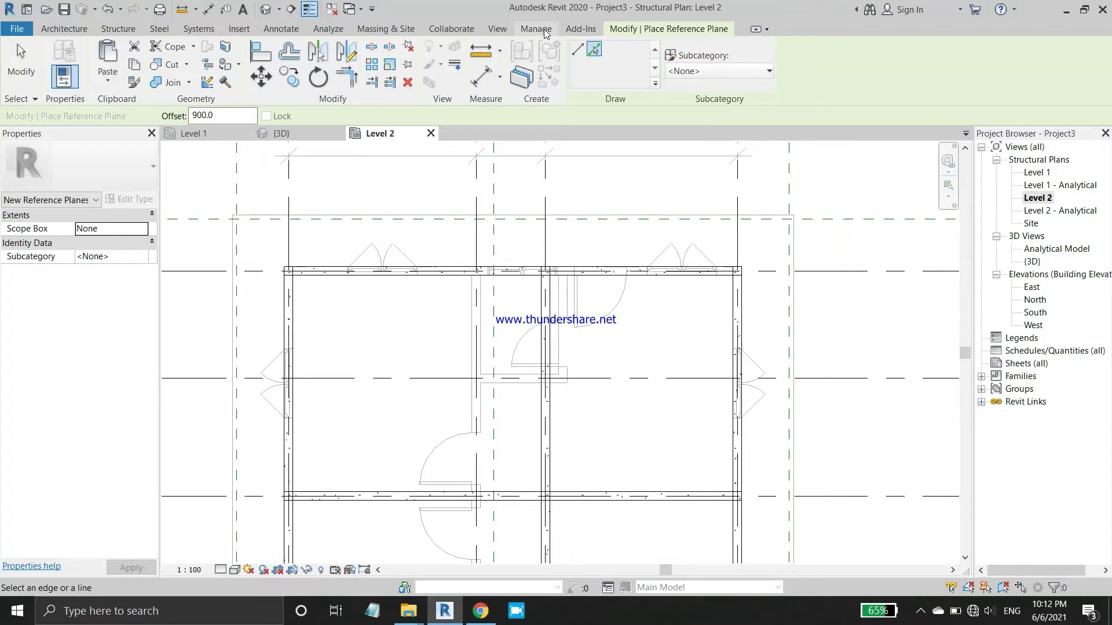
key(Escape)
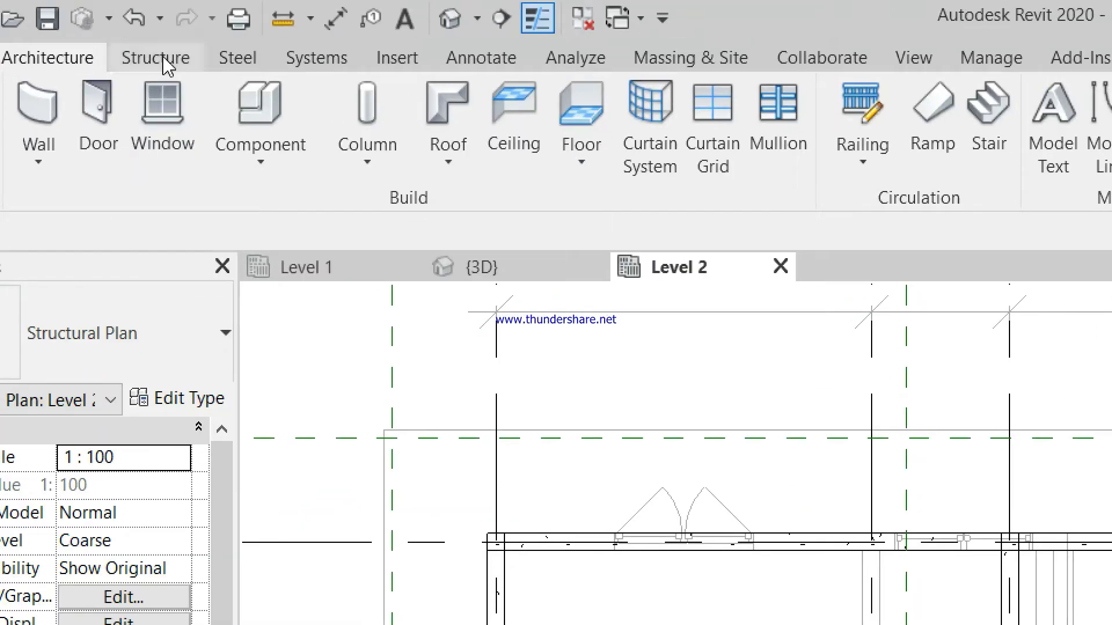
Place an M_Howe Flat Truss from the wall corner to its end point.
click(171, 62)
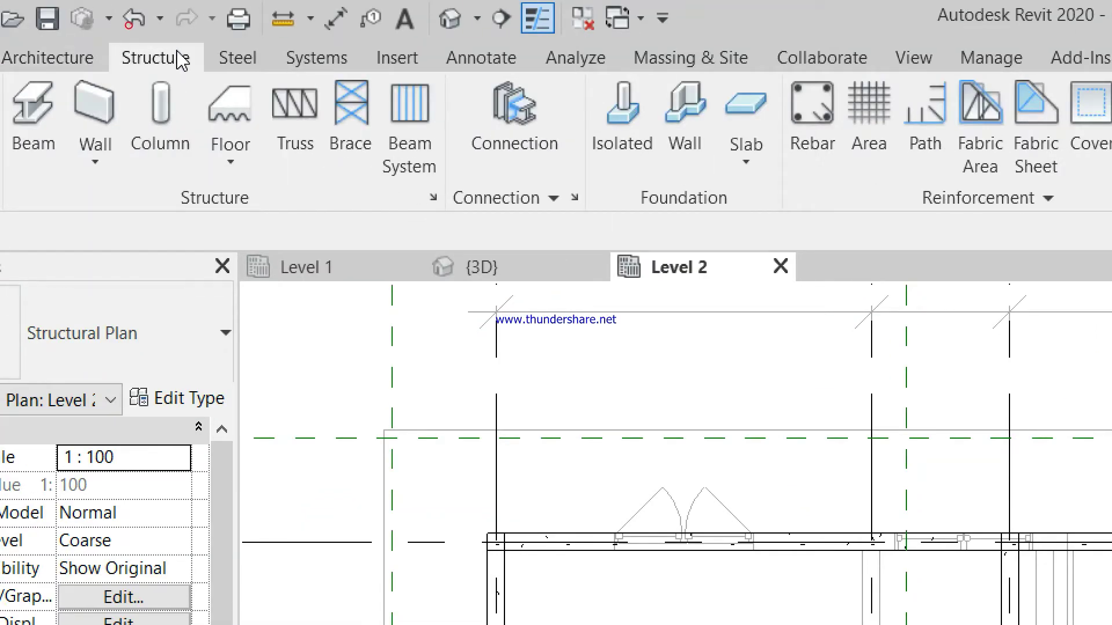
click(300, 152)
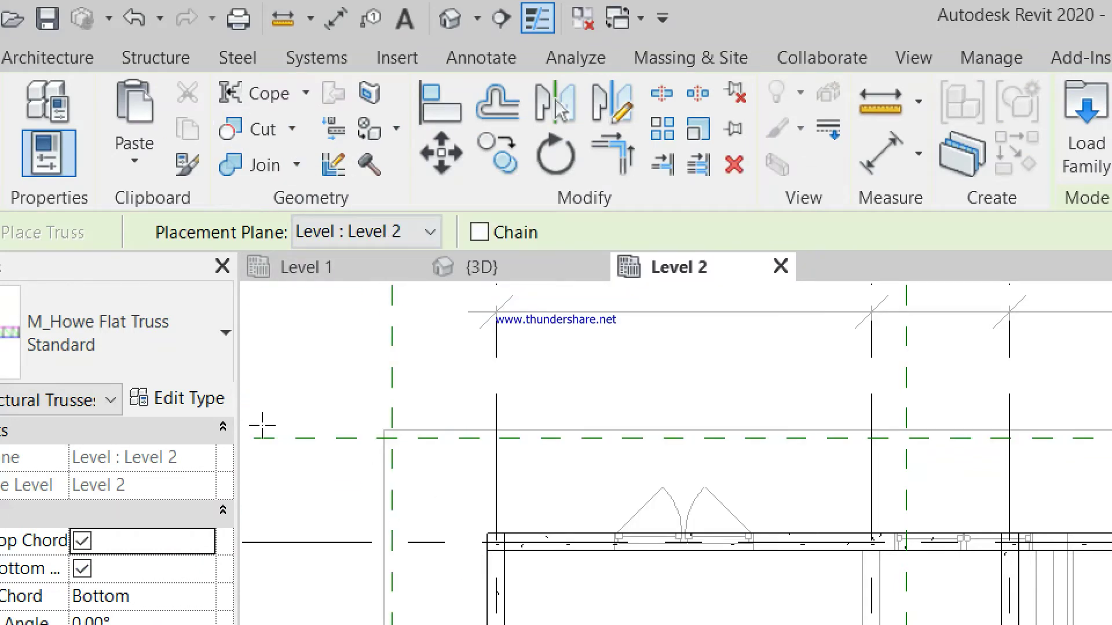
scroll(262, 426, down, 2)
scroll(382, 528, up, 4)
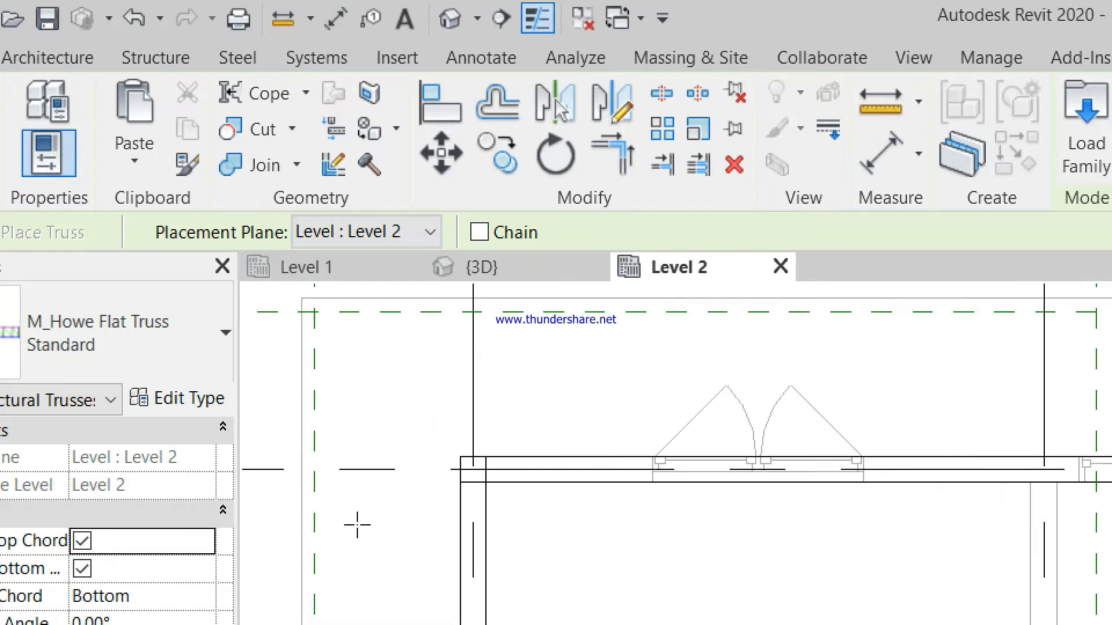
click(312, 469)
scroll(347, 461, down, 2)
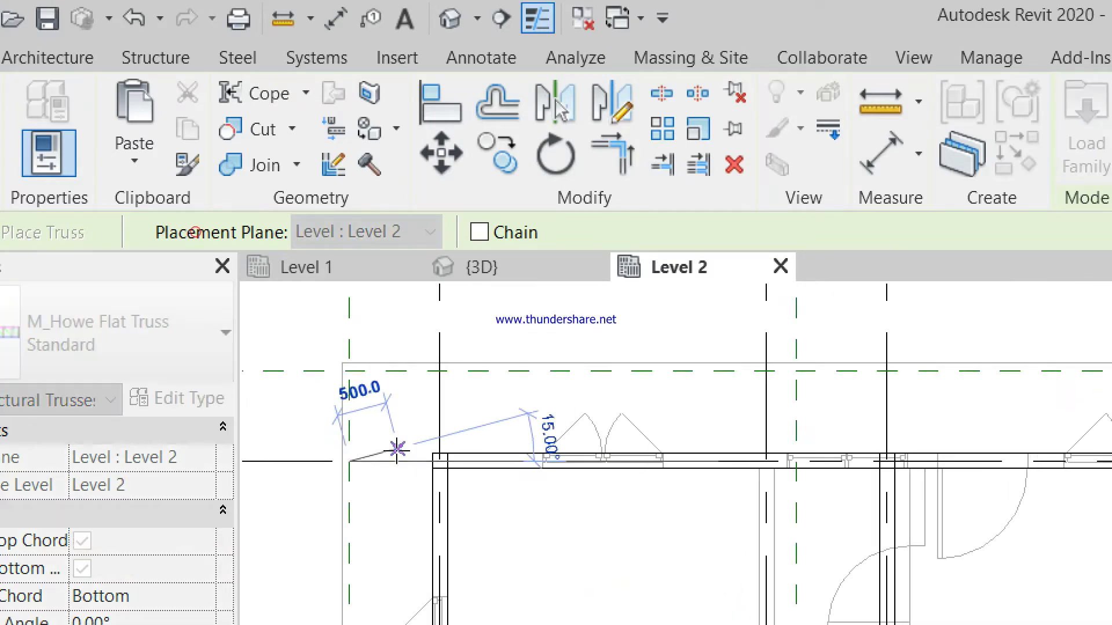
scroll(384, 454, down, 2)
scroll(628, 477, up, 5)
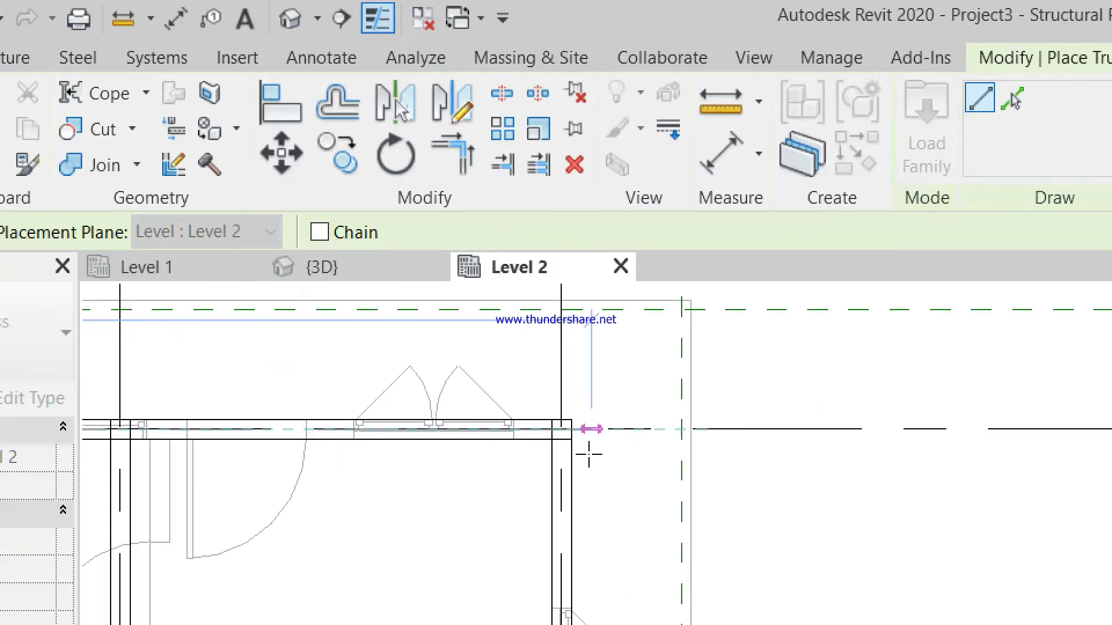
click(655, 330)
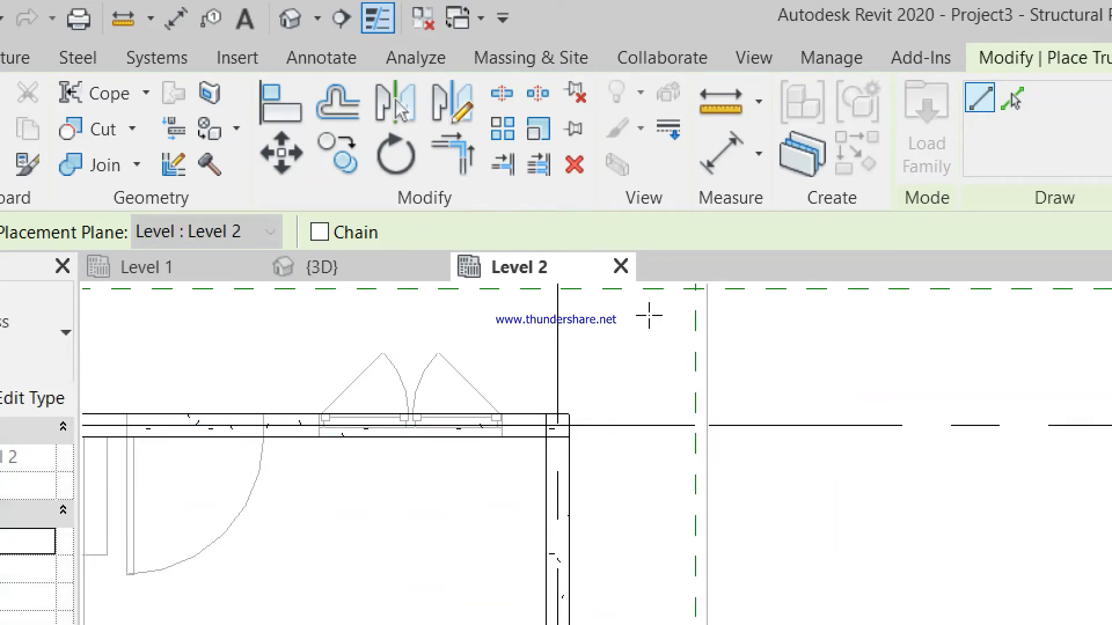
Begin the next Howe flat truss at the wall midpoint.
scroll(652, 322, down, 3)
scroll(645, 336, down, 2)
scroll(289, 504, up, 1)
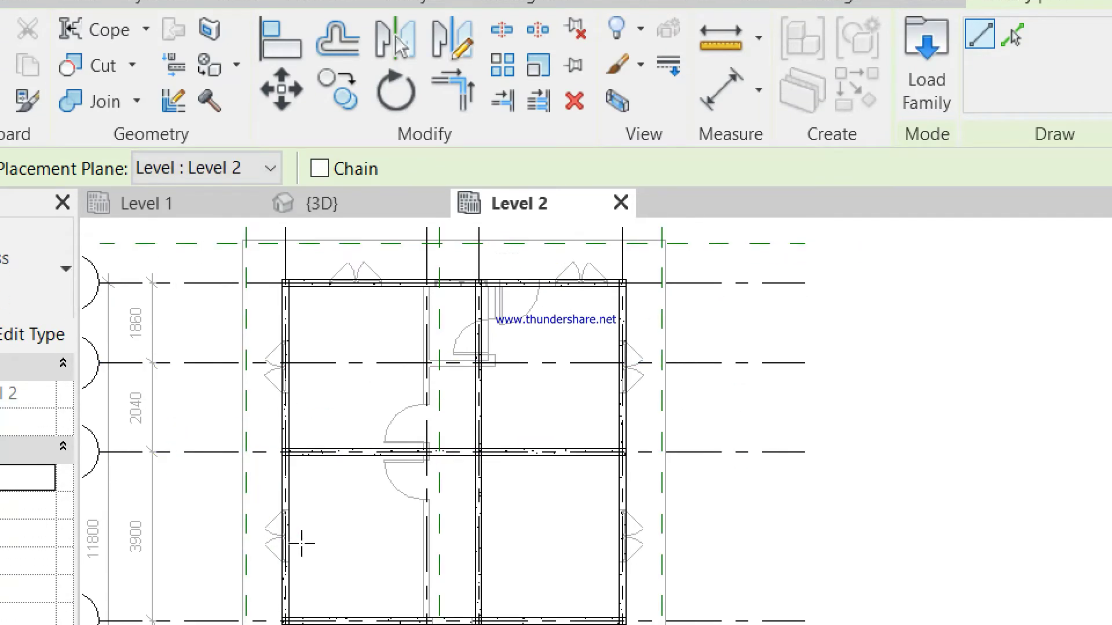
scroll(251, 424, up, 2)
scroll(283, 414, up, 2)
scroll(301, 418, up, 1)
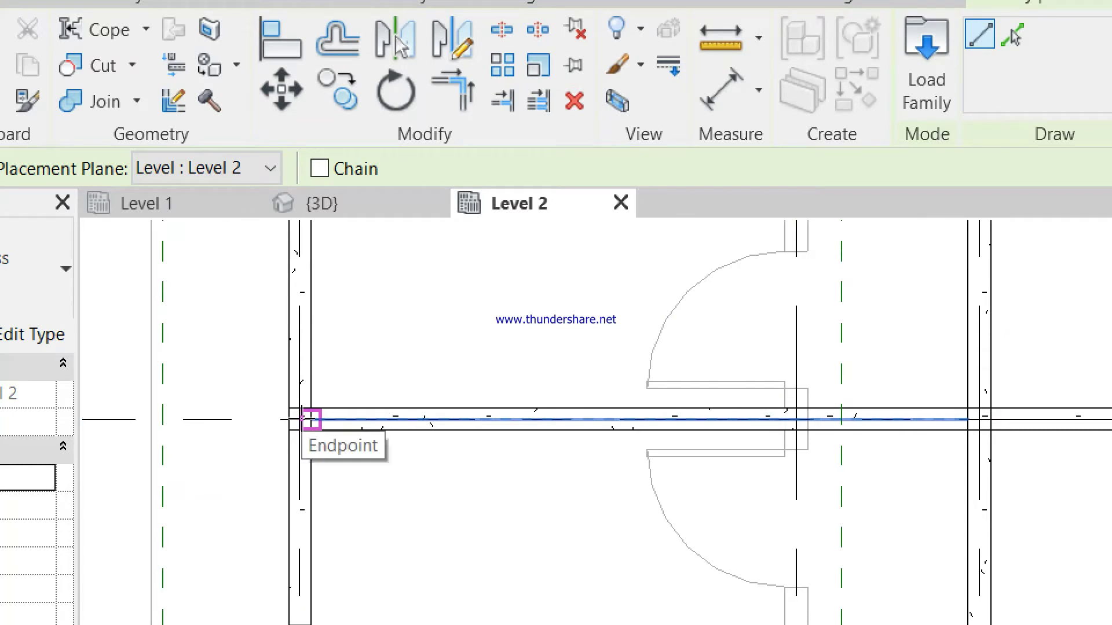
scroll(300, 418, up, 2)
scroll(300, 417, up, 2)
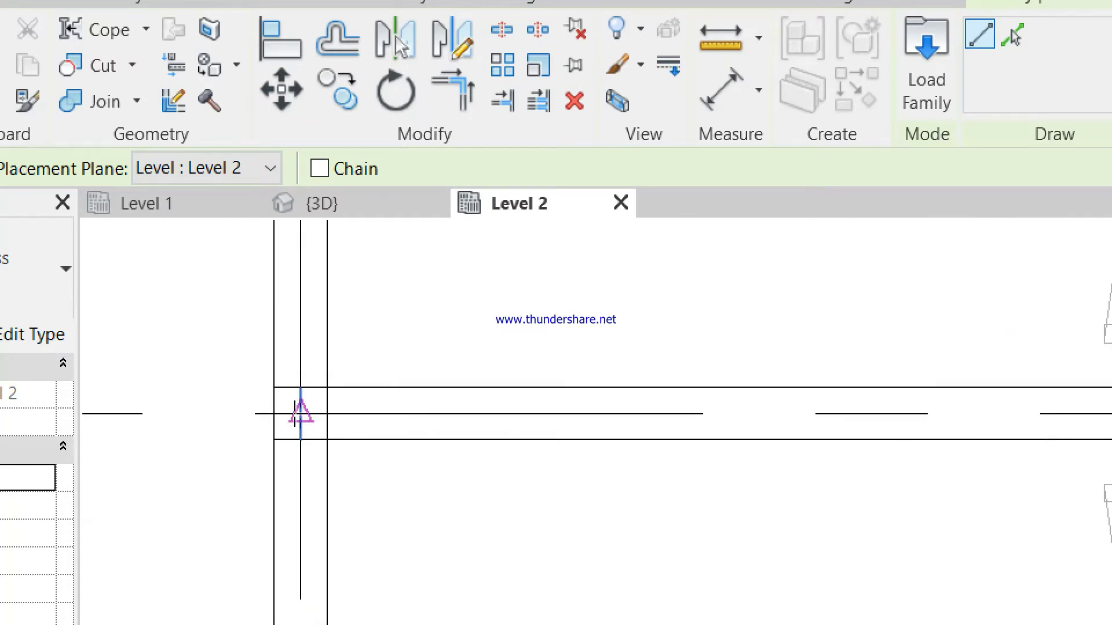
click(300, 413)
scroll(203, 414, down, 3)
scroll(204, 415, down, 2)
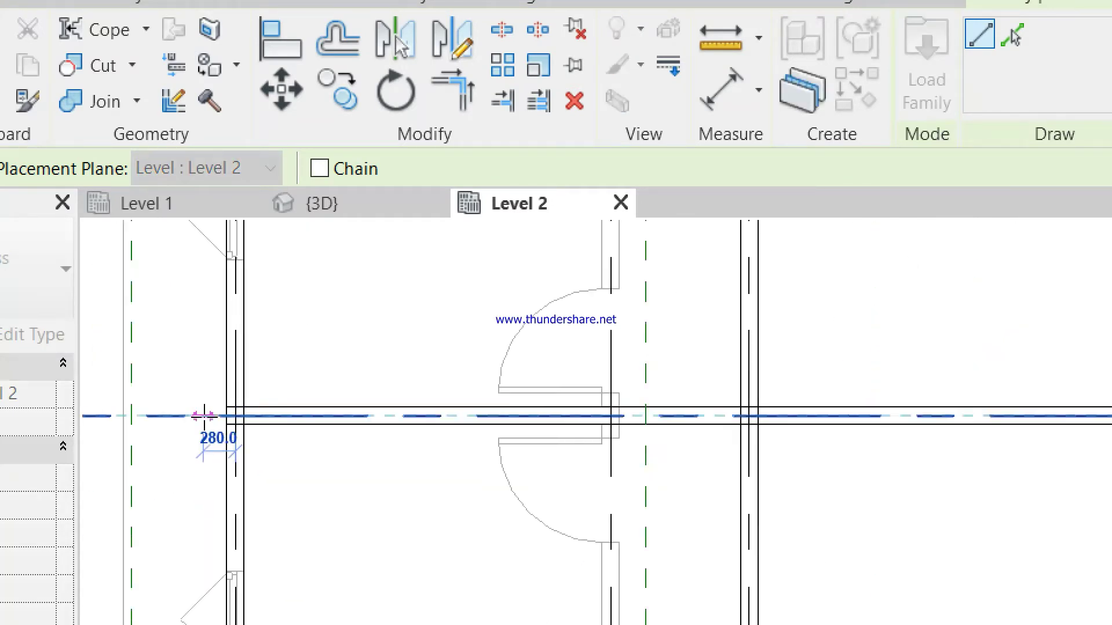
scroll(709, 420, up, 3)
scroll(701, 400, up, 2)
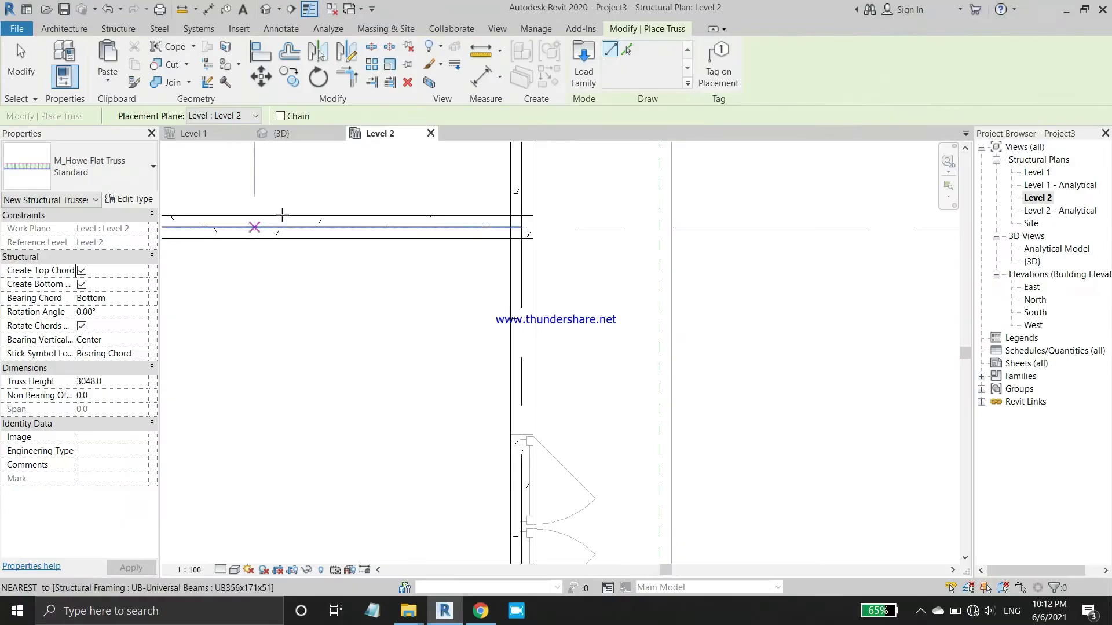
Exit the Truss tool and select the truss instead of the column.
key(Escape)
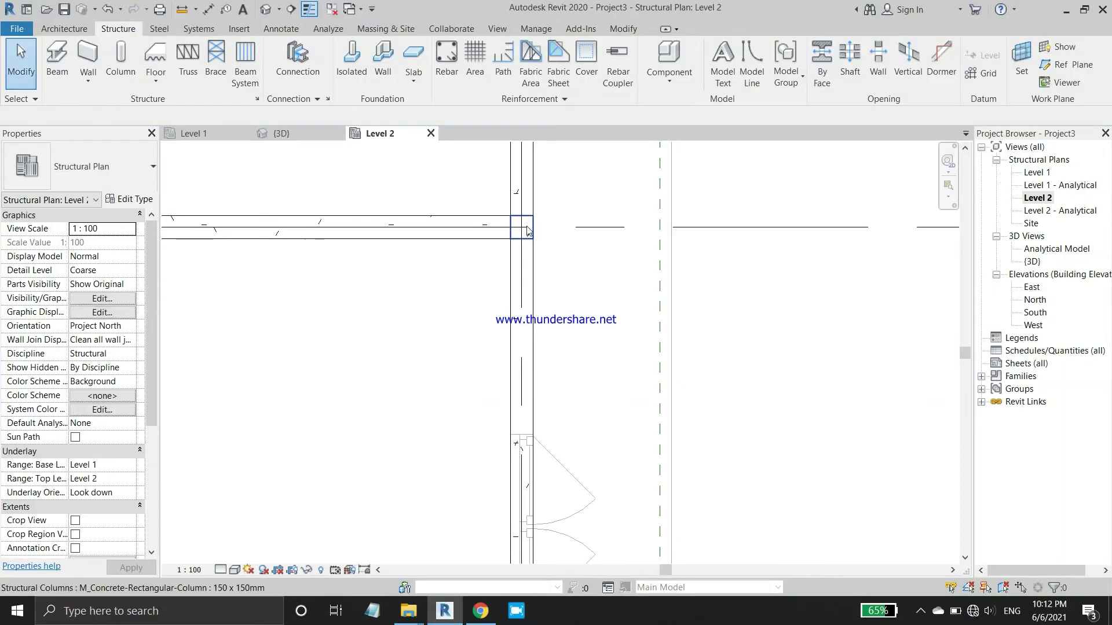
scroll(524, 236, up, 3)
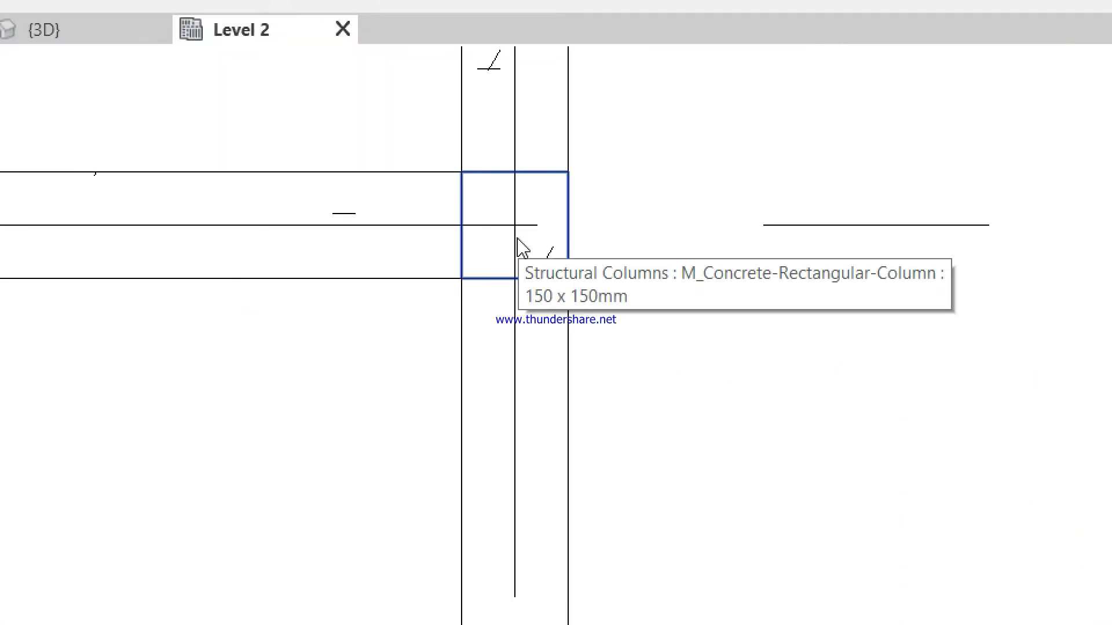
click(489, 236)
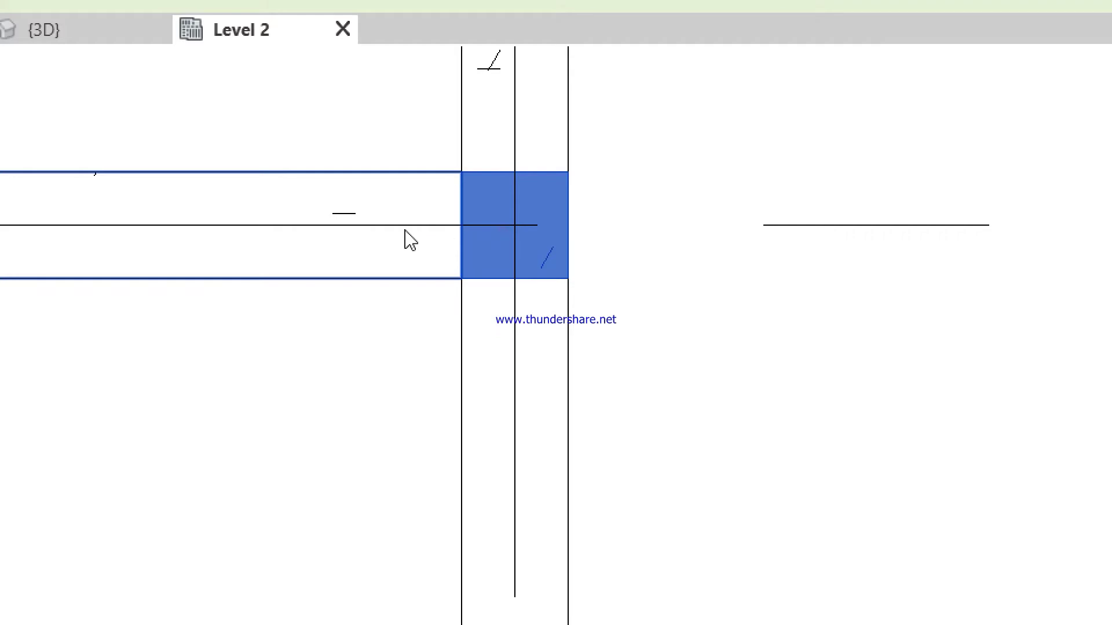
click(409, 231)
click(531, 226)
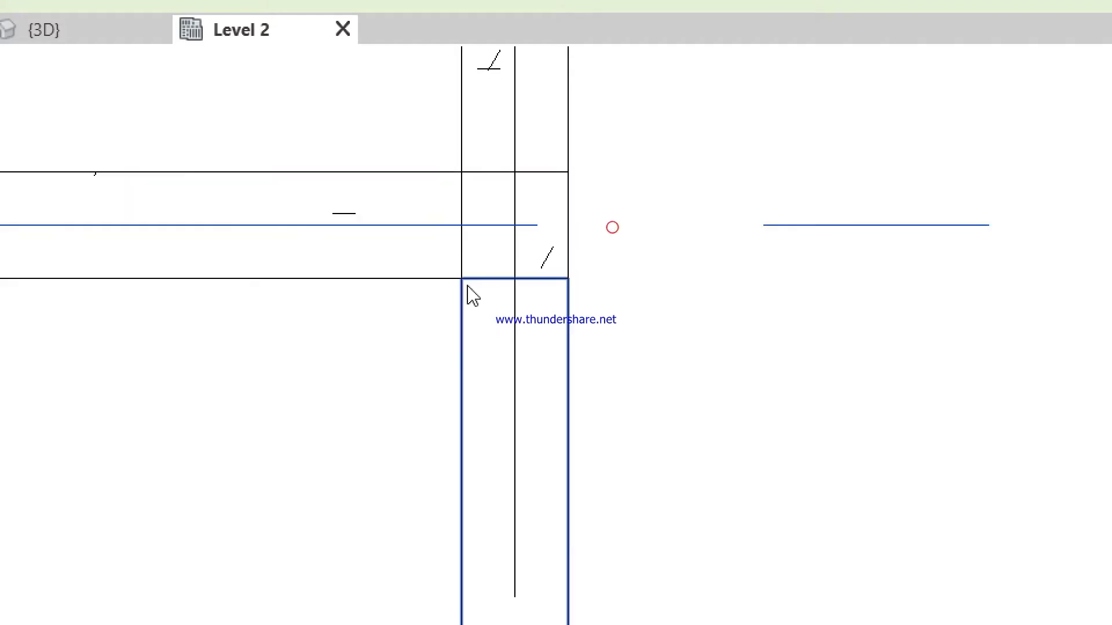
click(697, 255)
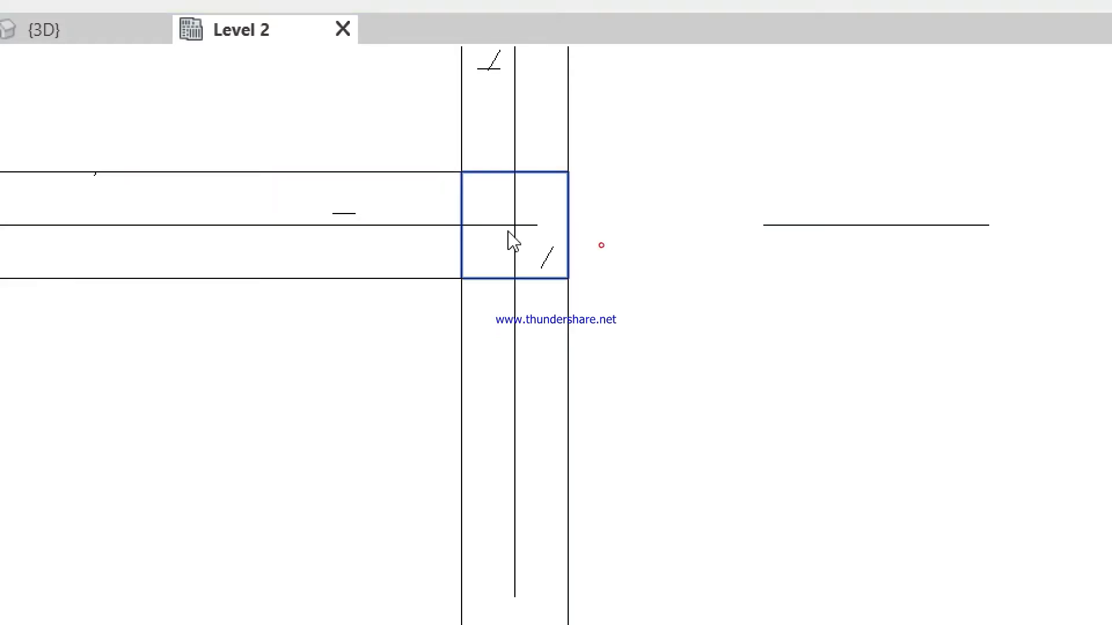
scroll(364, 225, down, 3)
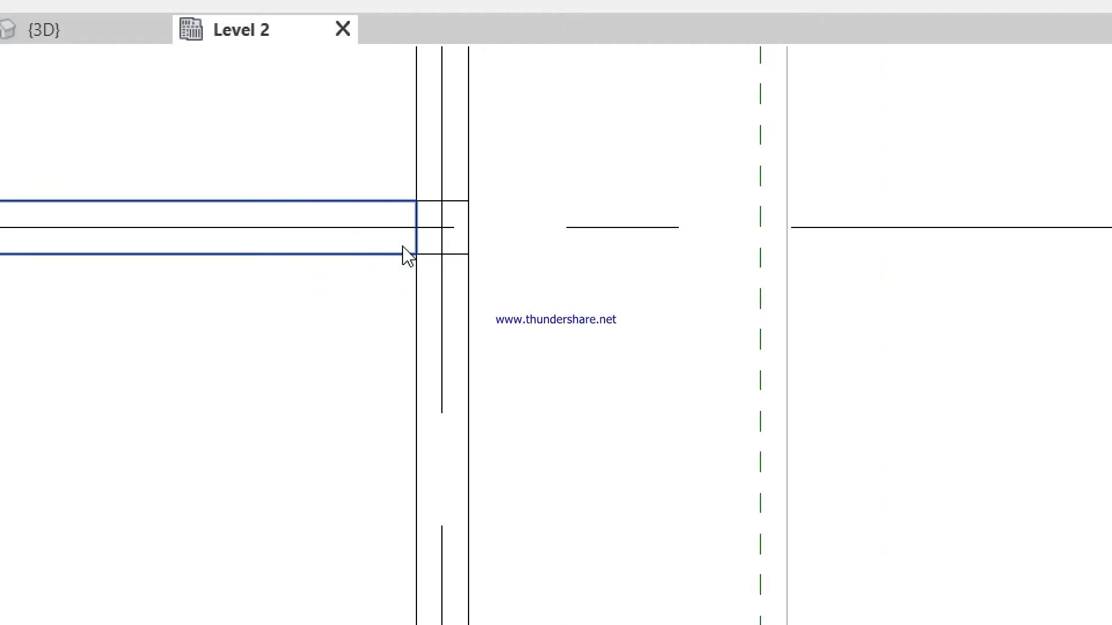
scroll(405, 251, down, 1)
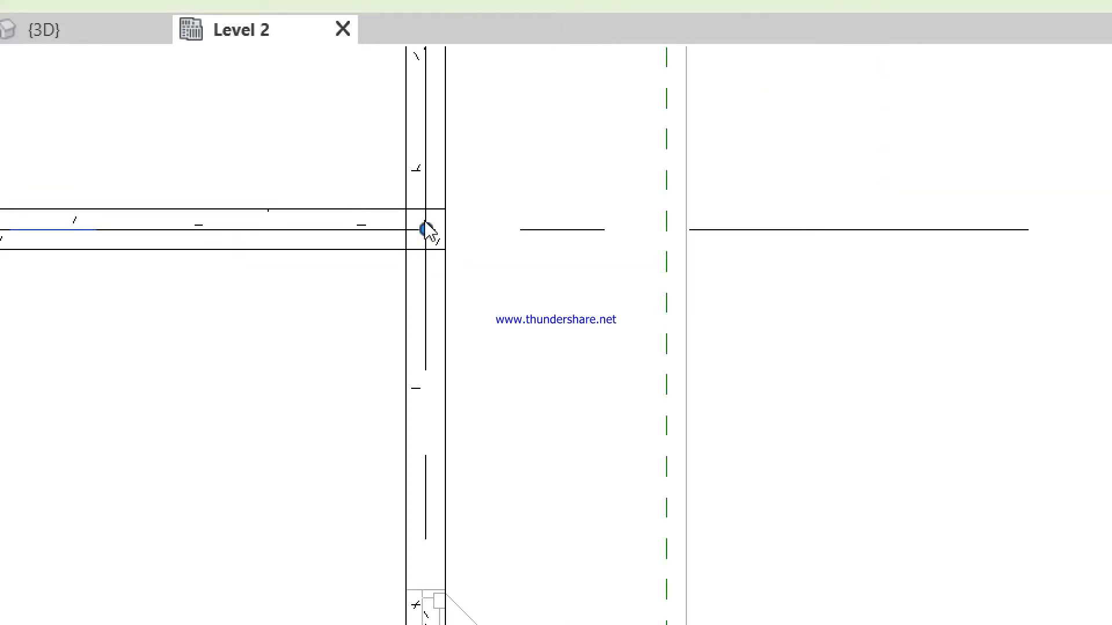
Drag both truss ends onto the grid intersections for a 9575 span.
mouse_move(425, 230)
mouse_down()
mouse_move(673, 233)
mouse_move(664, 238)
mouse_up()
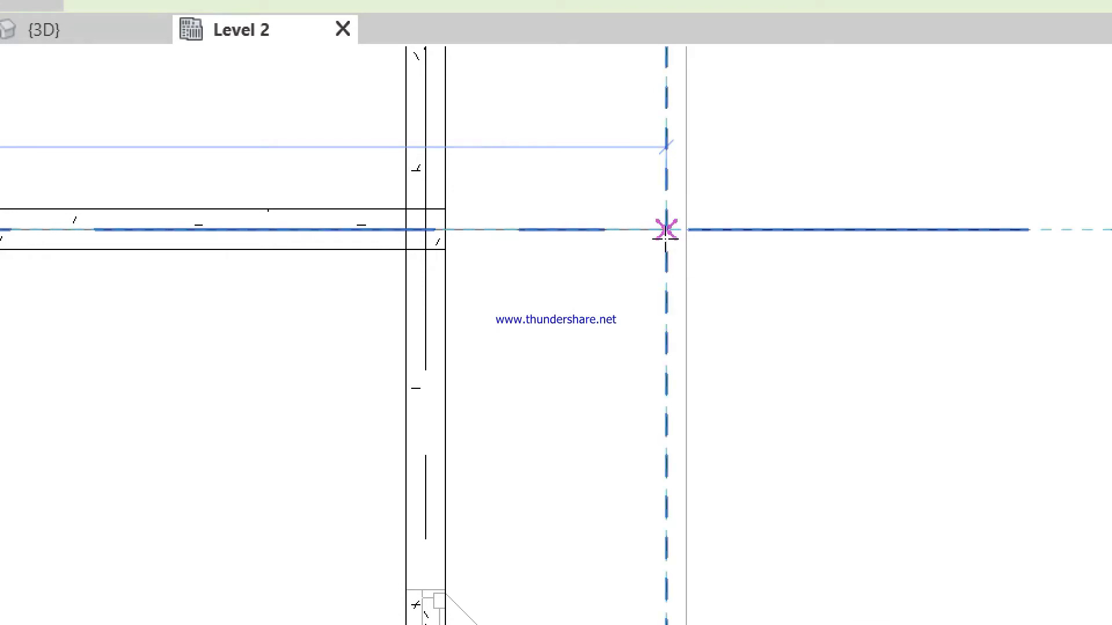
drag(630, 282, 613, 313)
scroll(802, 296, down, 2)
scroll(874, 293, down, 3)
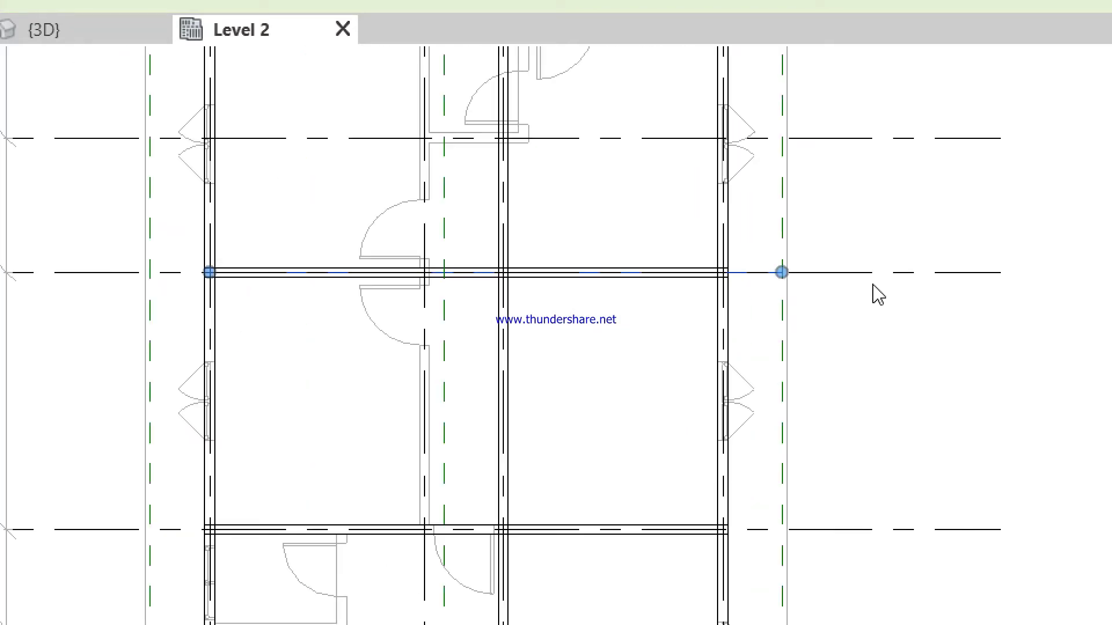
scroll(174, 270, up, 3)
scroll(179, 268, up, 2)
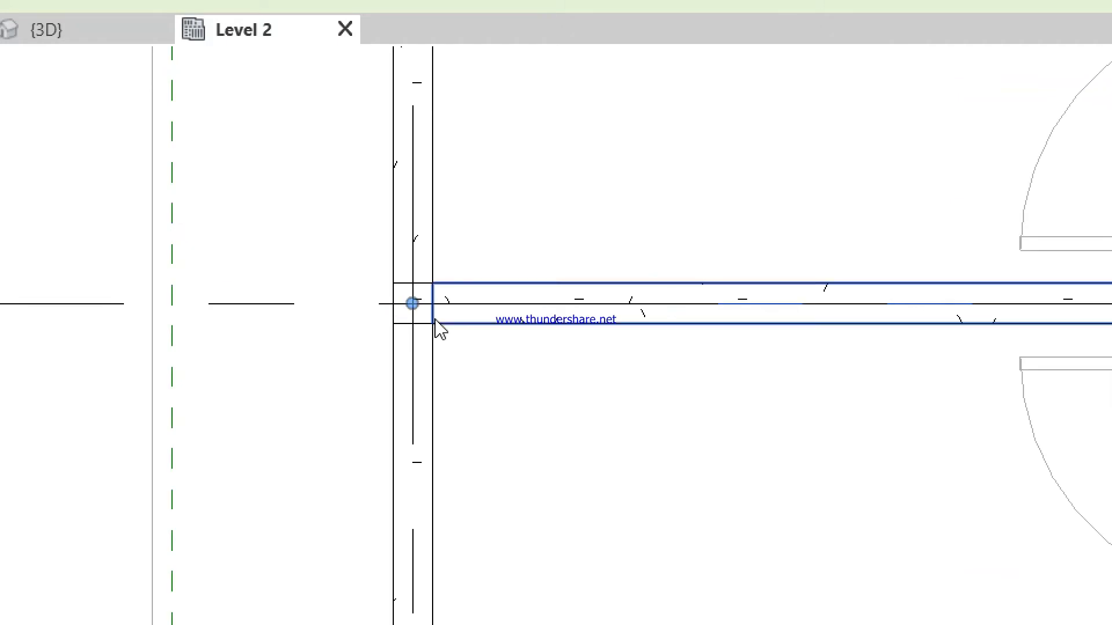
drag(311, 299, 170, 305)
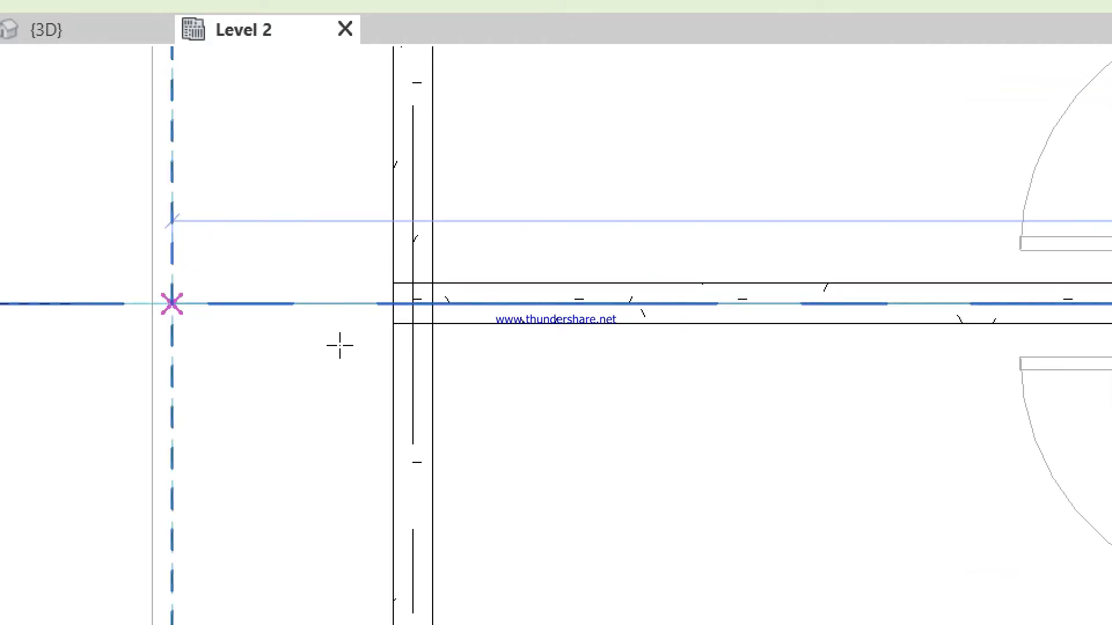
drag(340, 346, 341, 346)
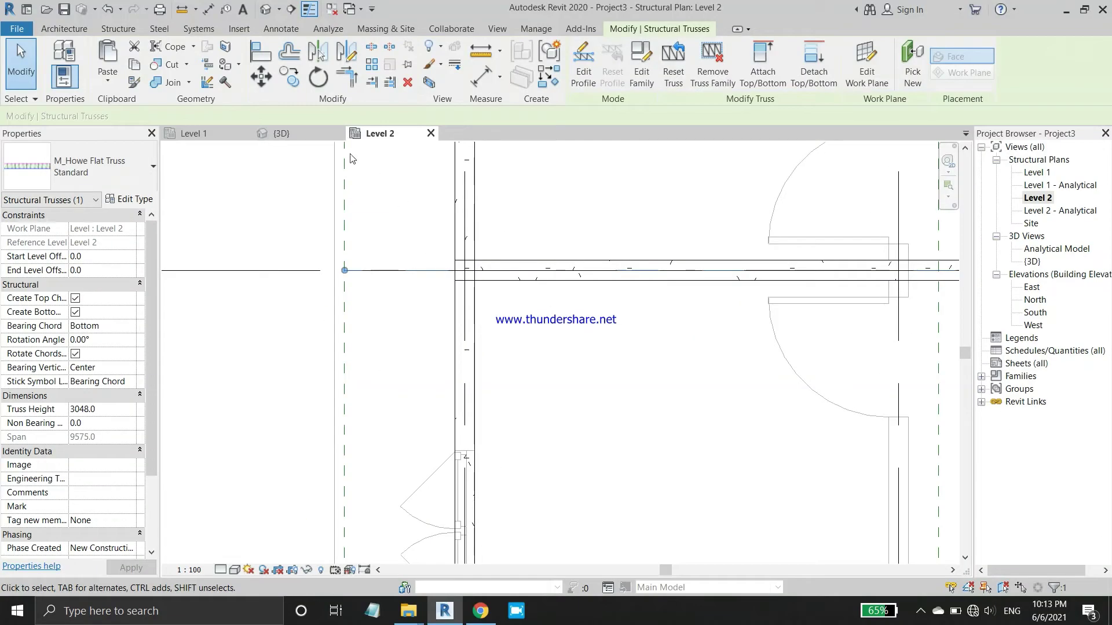
Start copying the truss from its end point, then cancel before placing the copy.
click(290, 78)
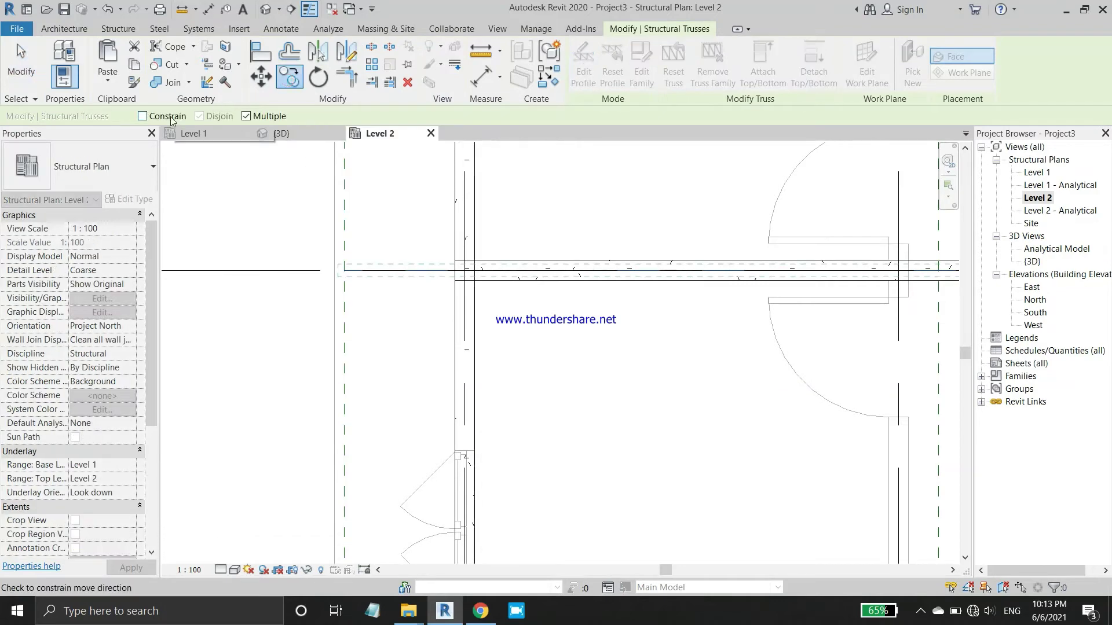
click(342, 275)
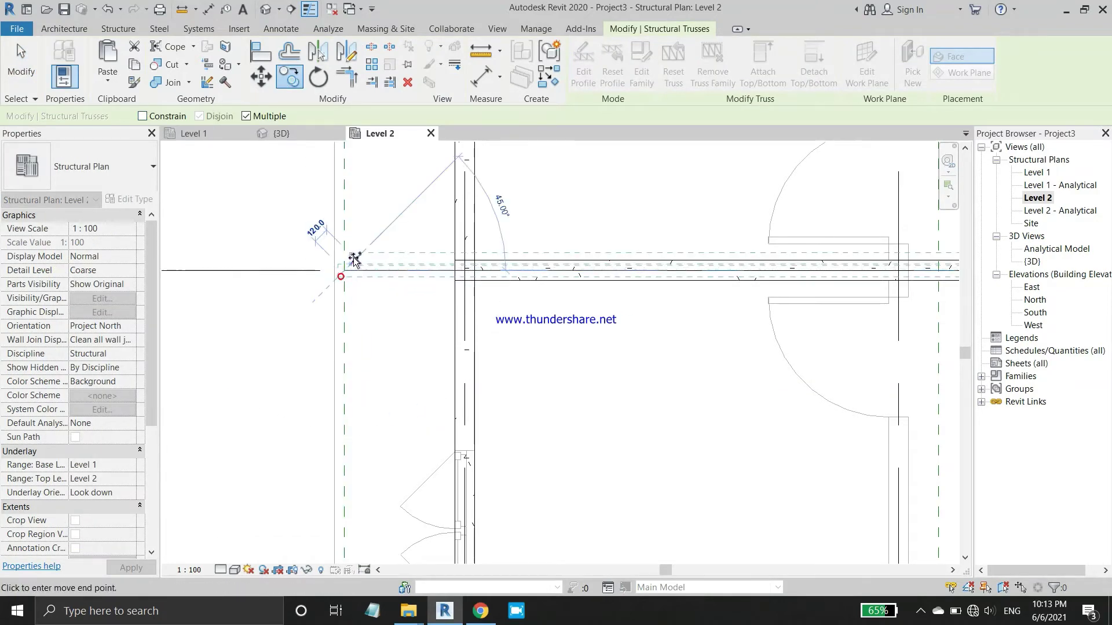
scroll(354, 441, down, 4)
scroll(355, 454, up, 3)
scroll(347, 492, up, 2)
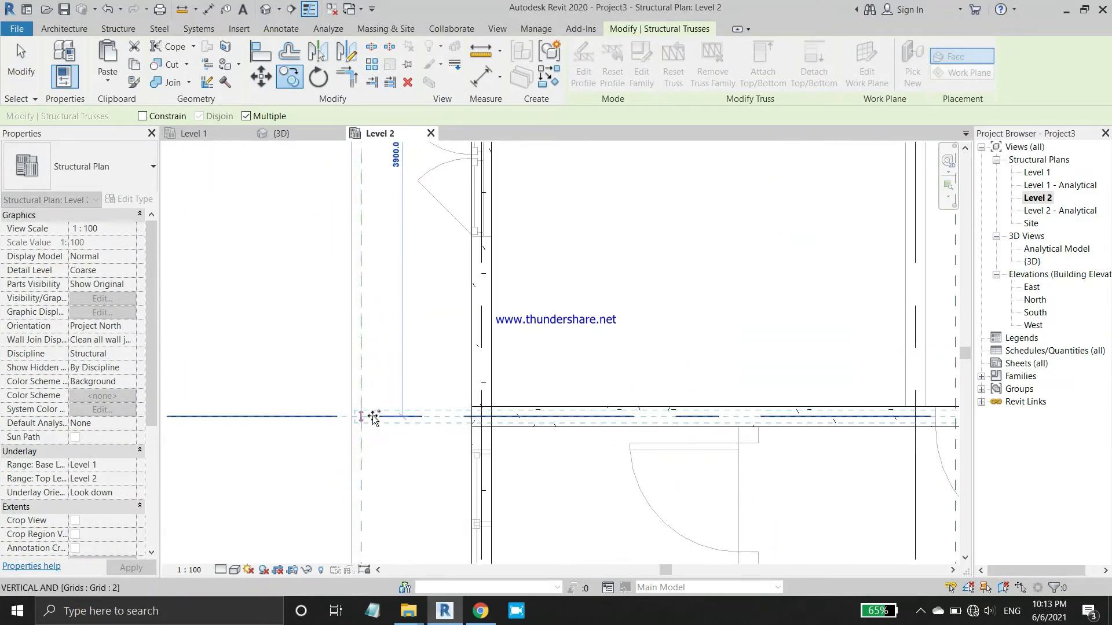
scroll(371, 345, down, 4)
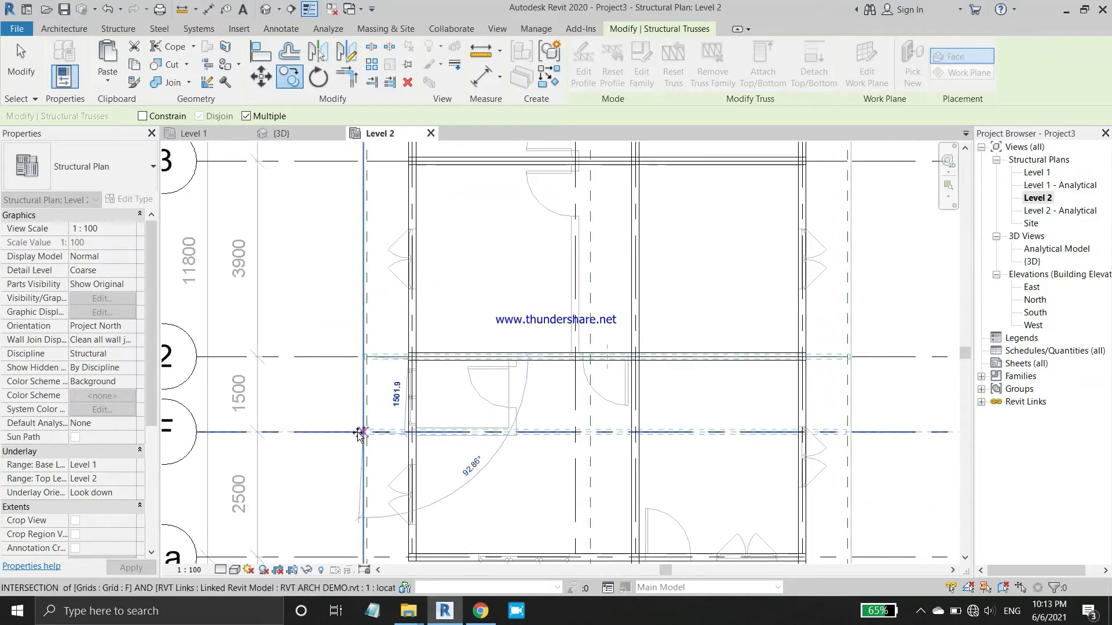
scroll(360, 417, down, 2)
scroll(349, 487, up, 1)
scroll(350, 486, up, 2)
scroll(387, 447, up, 2)
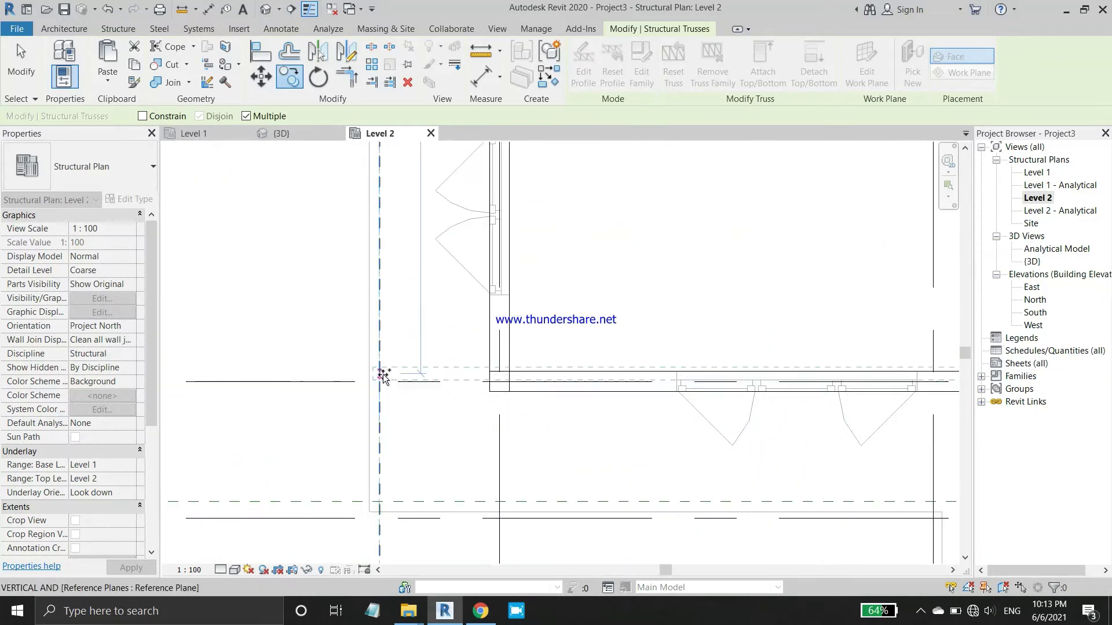
scroll(380, 378, down, 2)
scroll(369, 429, down, 2)
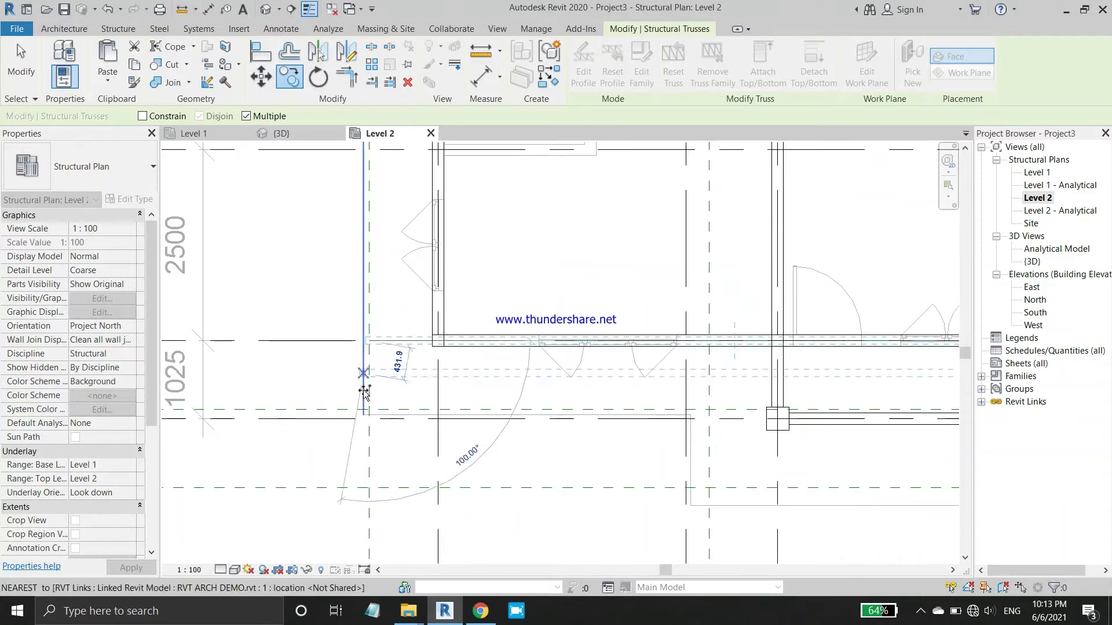
scroll(366, 412, down, 1)
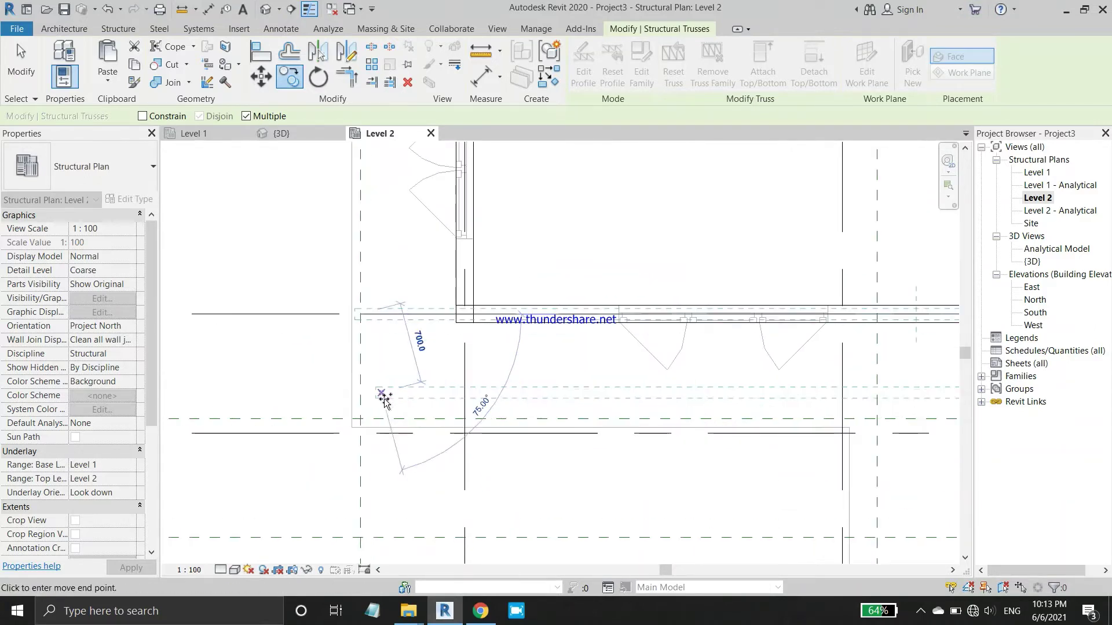
scroll(367, 422, up, 4)
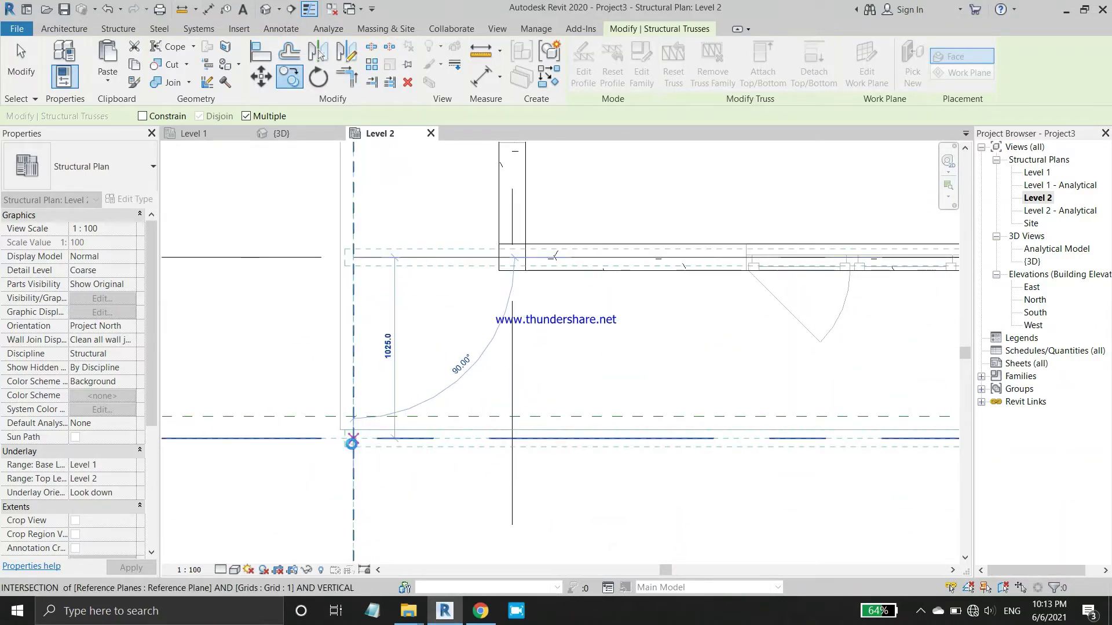
key(Escape)
key(Escape)
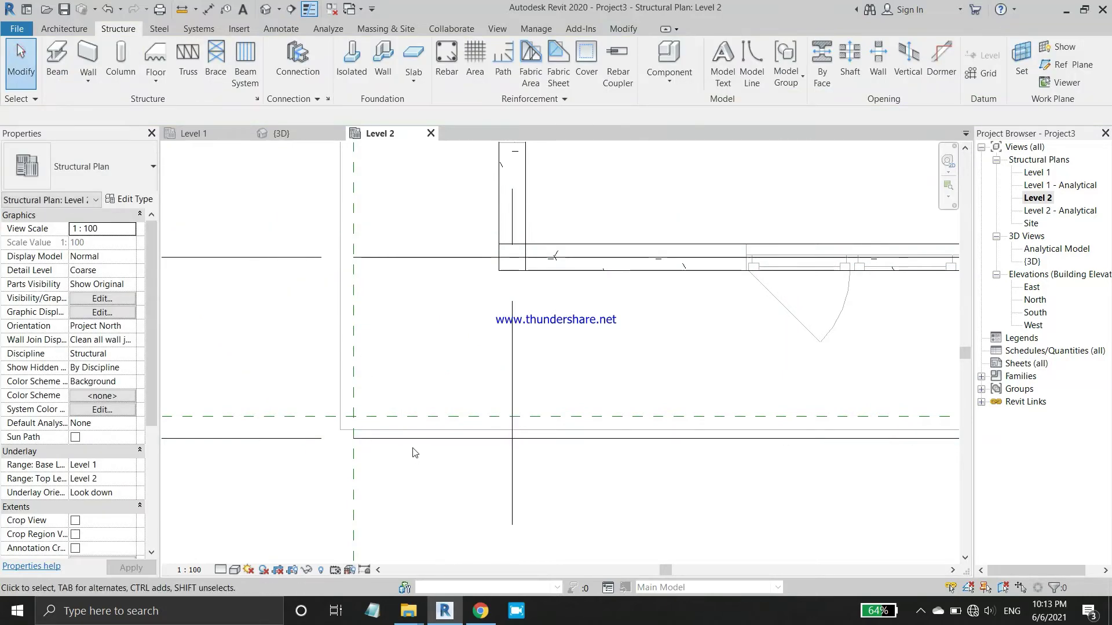
Drag the grid 1 truss end in to the reference-plane intersection, giving a 5125 span.
click(367, 442)
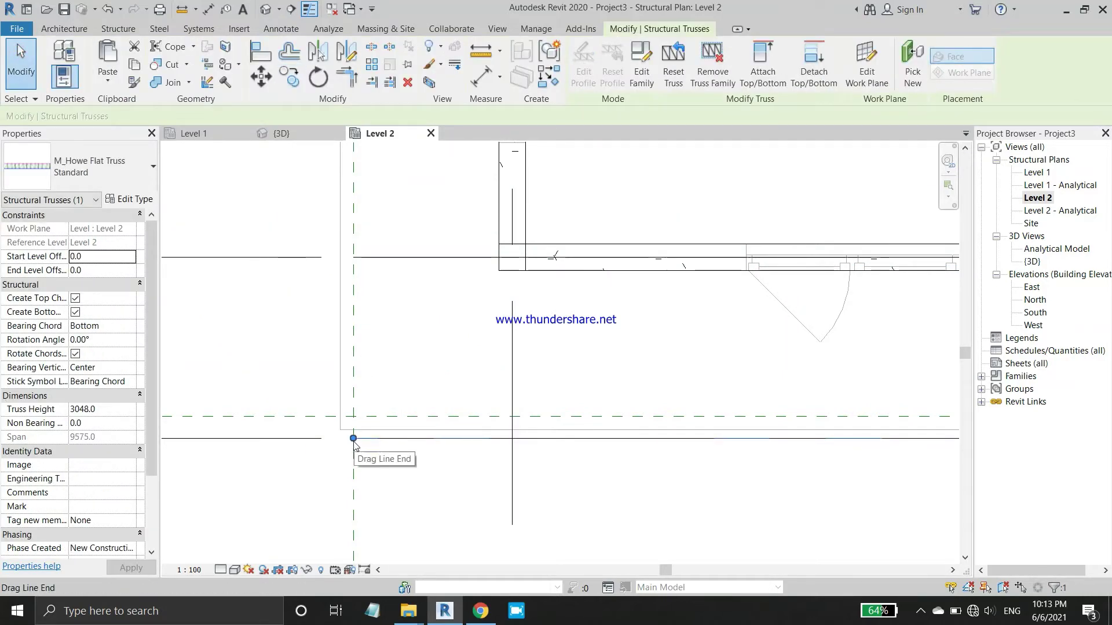
drag(495, 437, 942, 449)
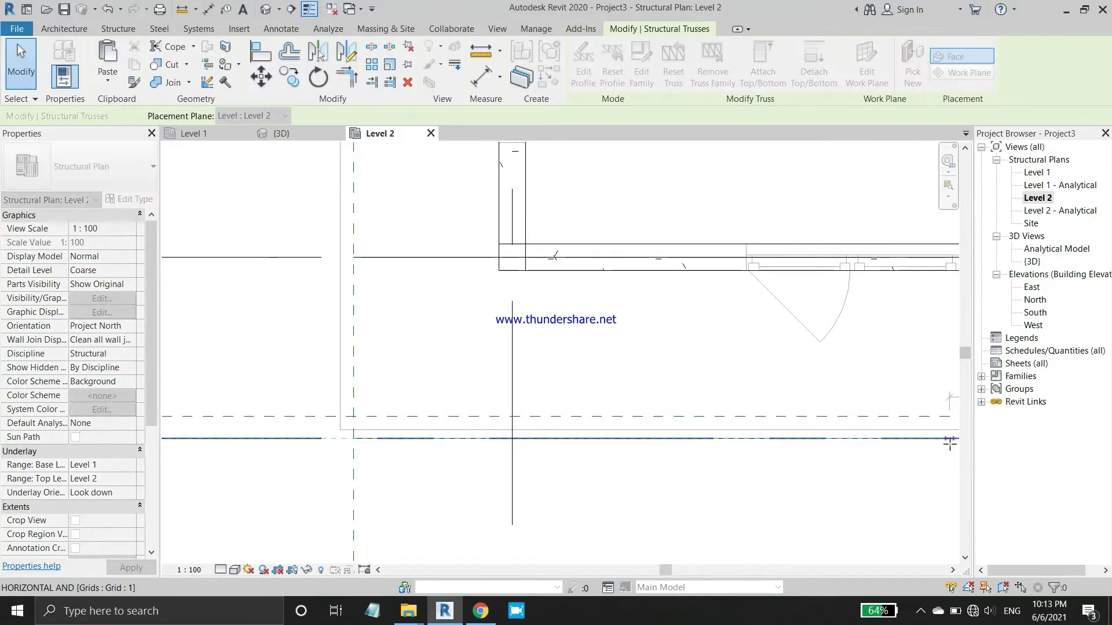
scroll(777, 446, up, 3)
scroll(832, 449, up, 2)
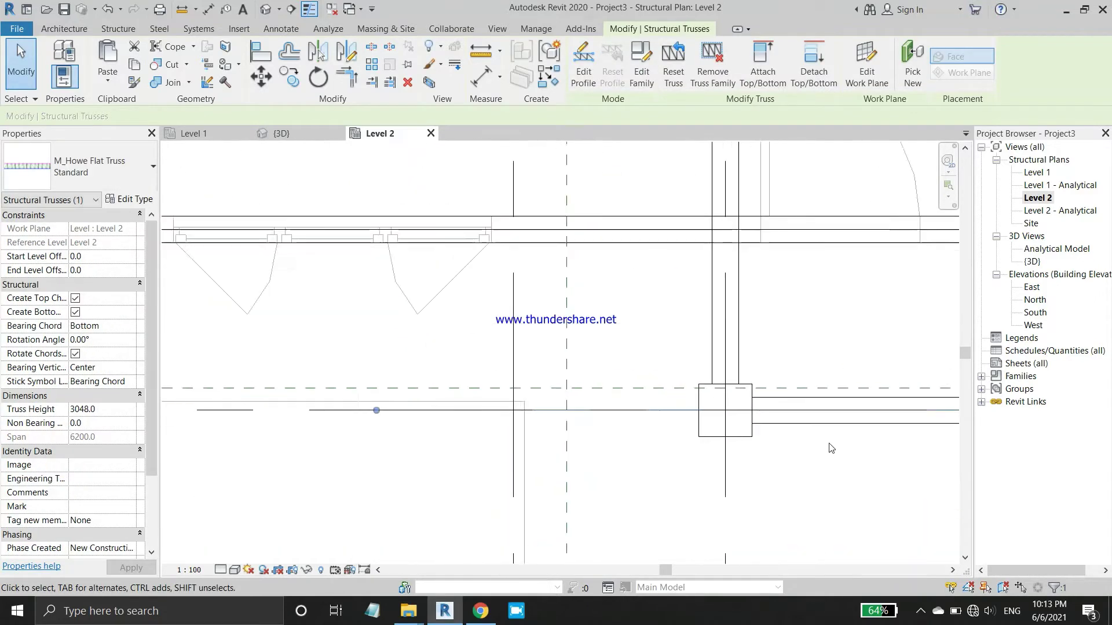
scroll(831, 449, up, 1)
scroll(343, 446, down, 2)
mouse_move(348, 398)
mouse_down()
mouse_move(196, 396)
mouse_move(412, 397)
mouse_up()
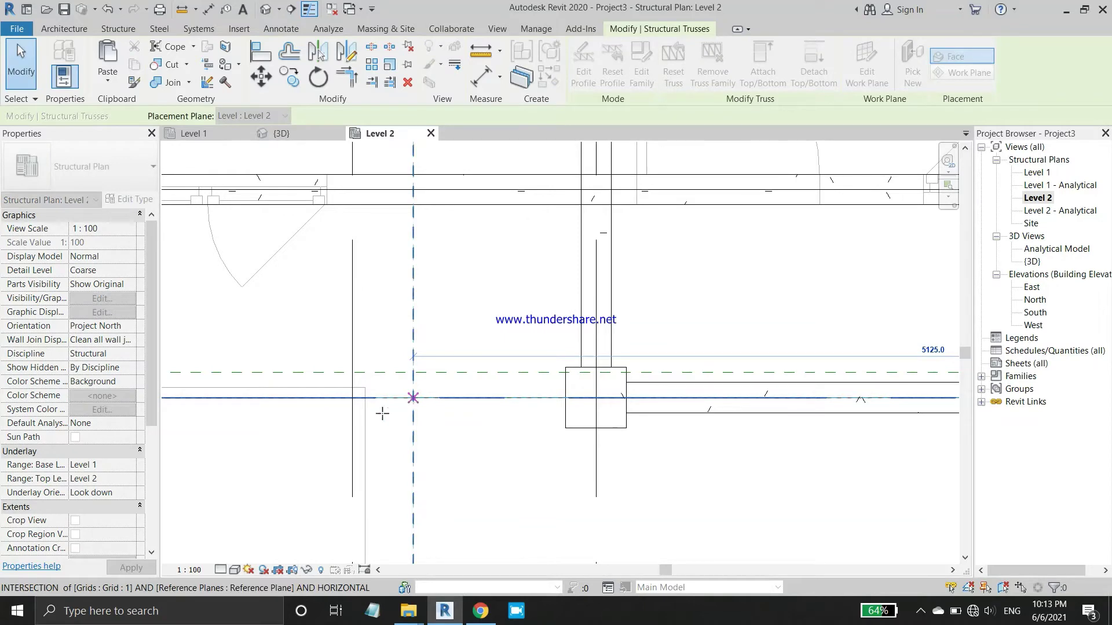
scroll(382, 413, down, 2)
scroll(382, 413, down, 2)
scroll(712, 467, up, 2)
scroll(711, 467, up, 2)
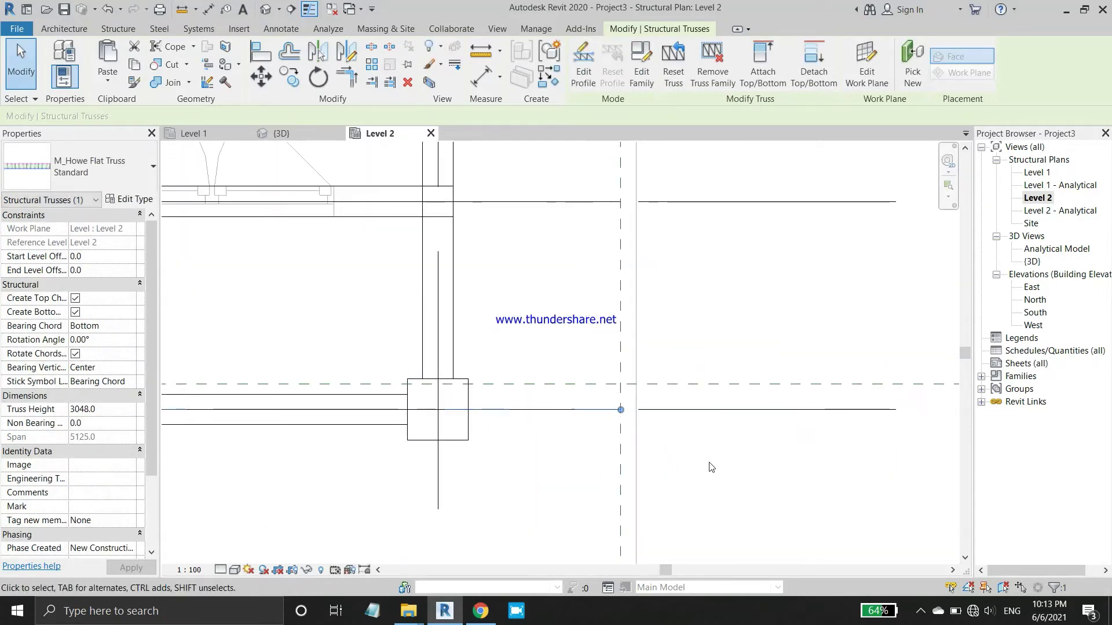
Clear the selection and zoom around the plan to review the trusses.
click(711, 466)
scroll(712, 458, down, 2)
scroll(795, 389, down, 2)
scroll(649, 262, down, 2)
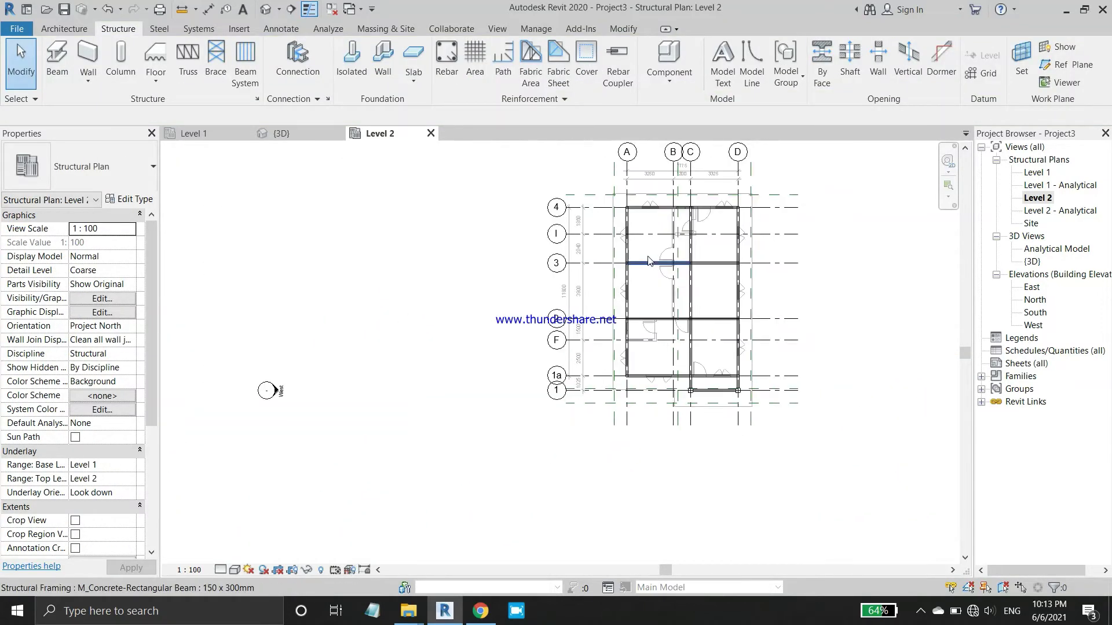
scroll(649, 262, up, 1)
scroll(573, 311, up, 2)
scroll(573, 312, up, 2)
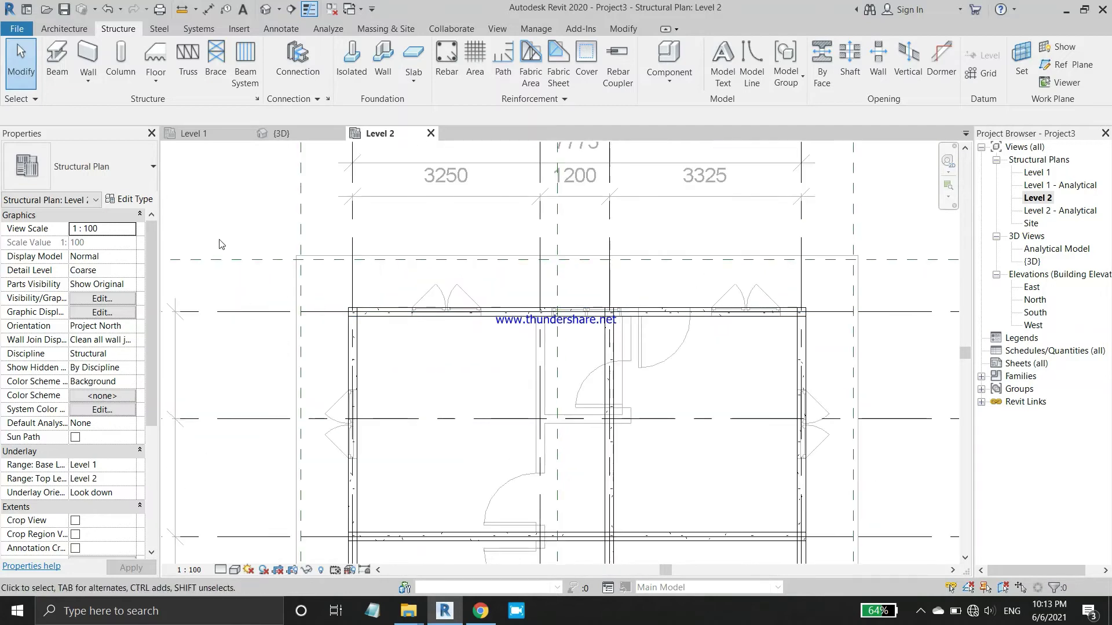
Select all M_Howe Flat Truss instances in the entire project, keeping the Standard type.
right_click(322, 313)
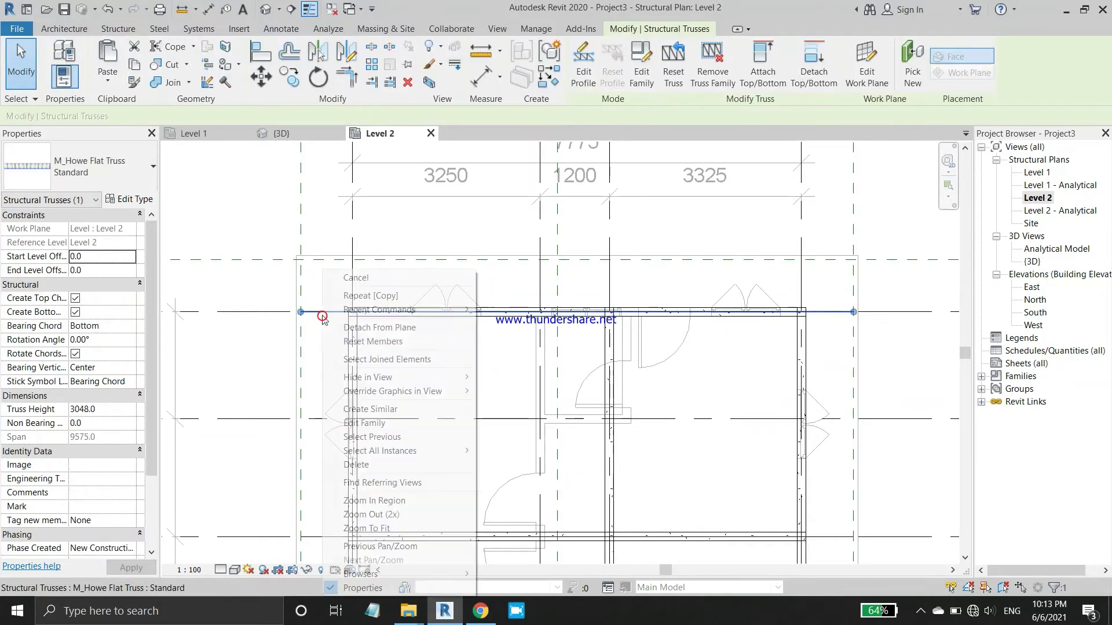
mouse_move(380, 451)
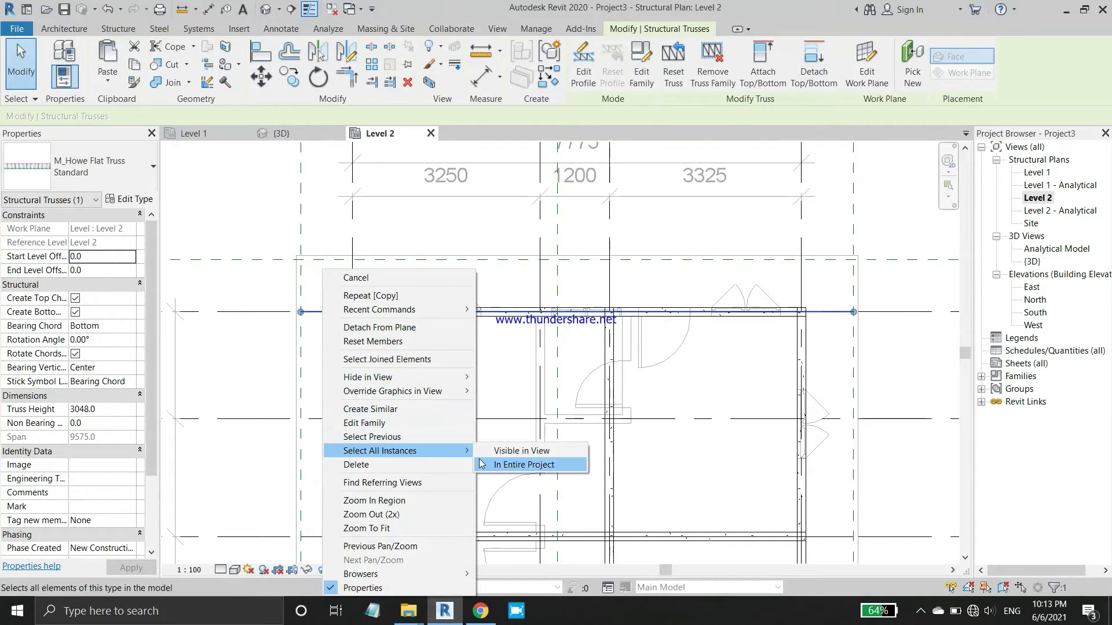
click(484, 465)
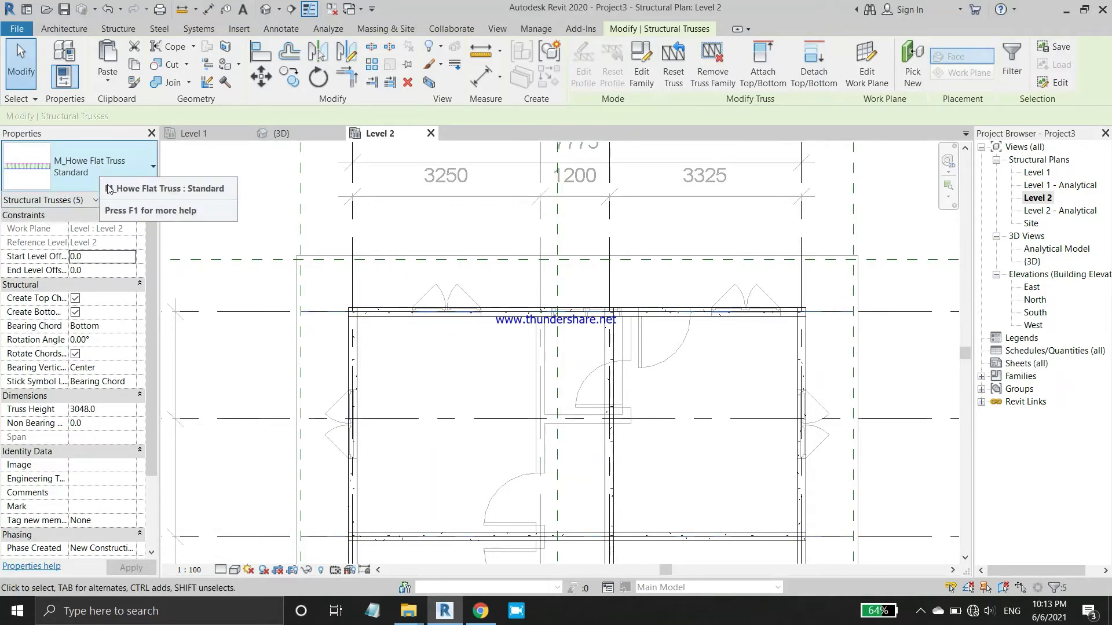
click(134, 169)
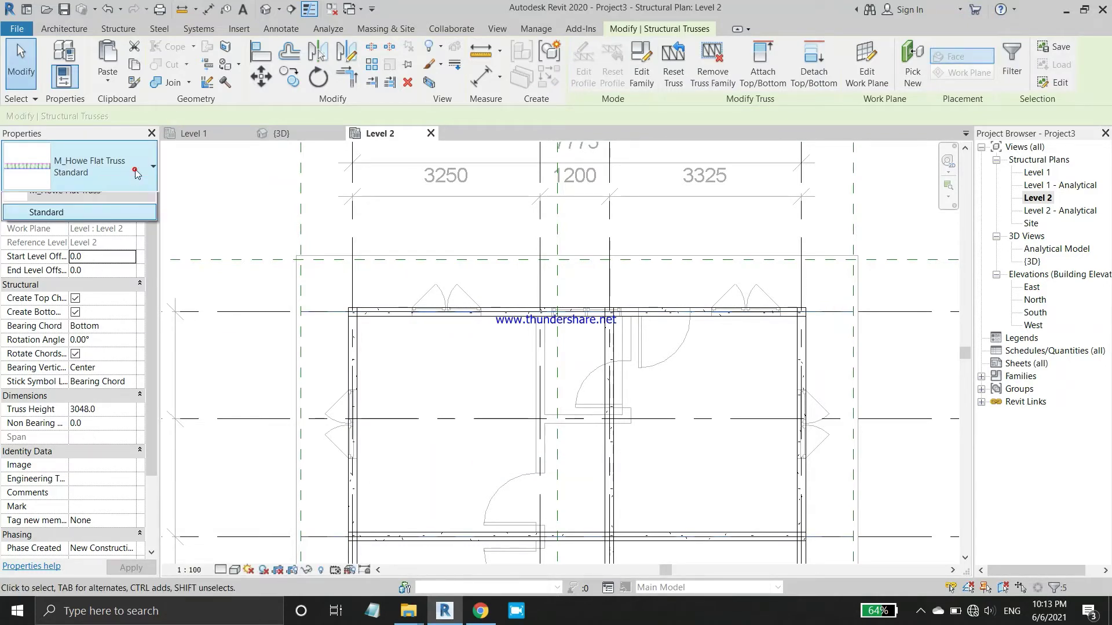
click(135, 173)
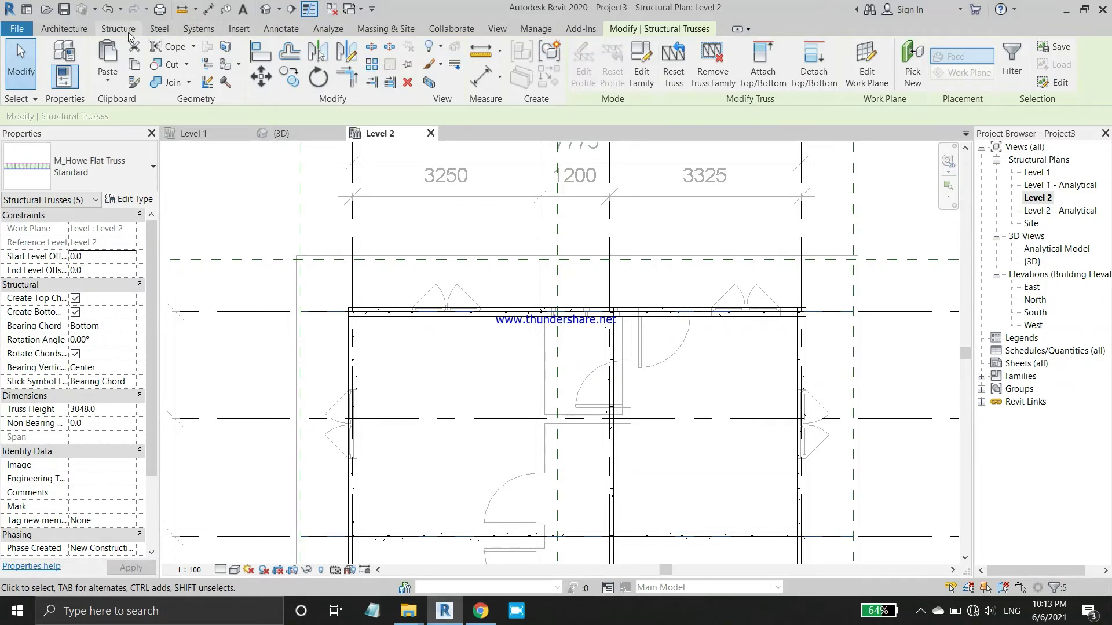
From the Truss tool, load M_Howe Gabled Truss-8 Panel from Libraries > Malaysia > Structural Trusses.
click(129, 35)
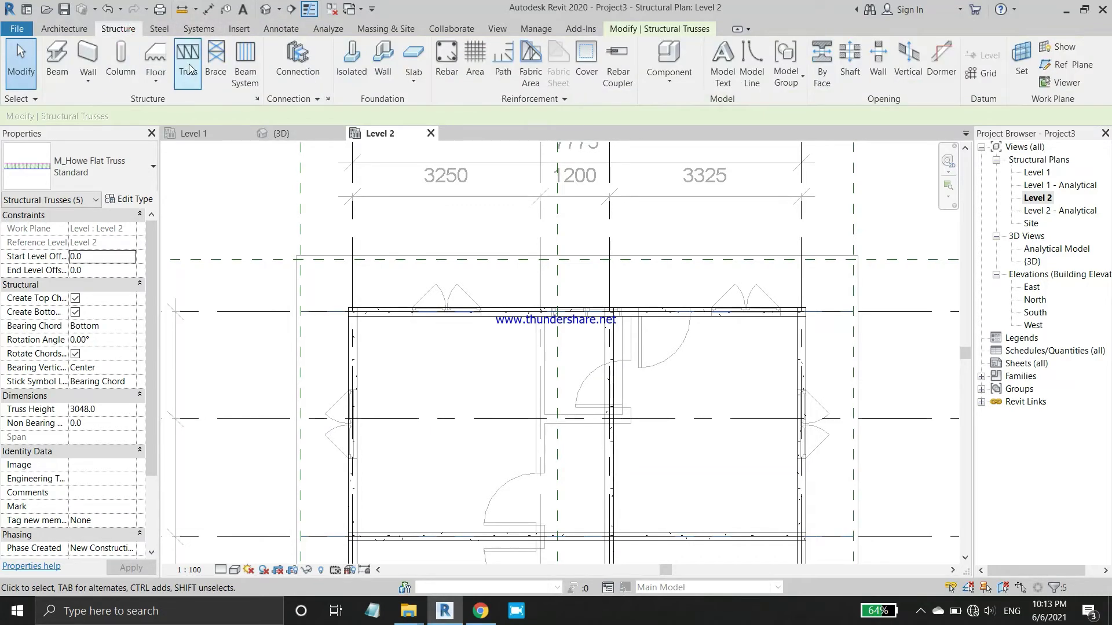
click(243, 182)
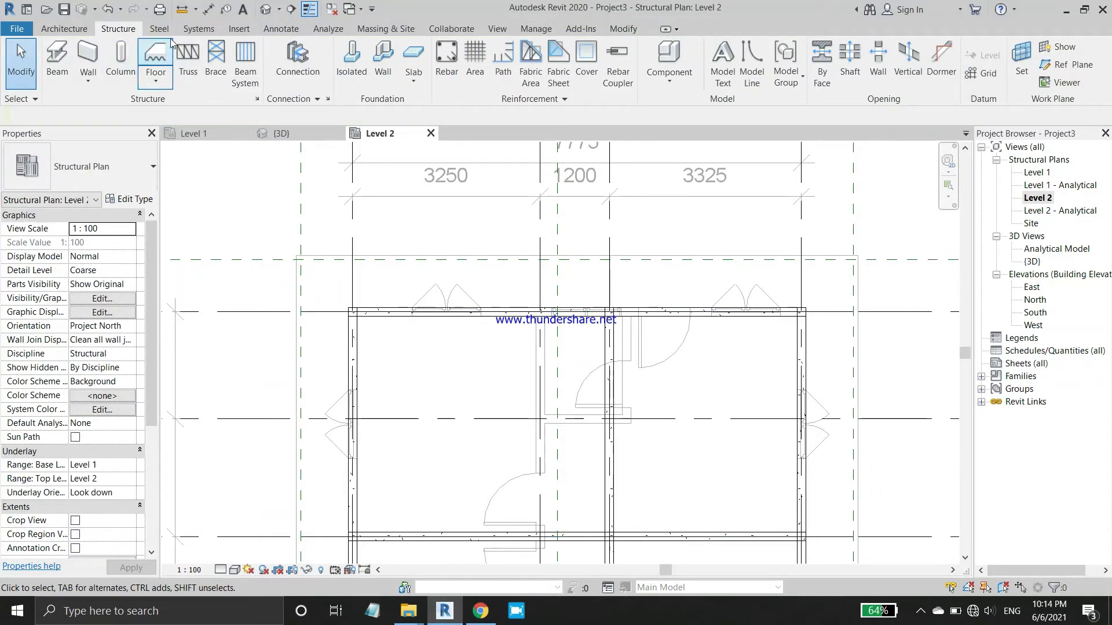
click(188, 58)
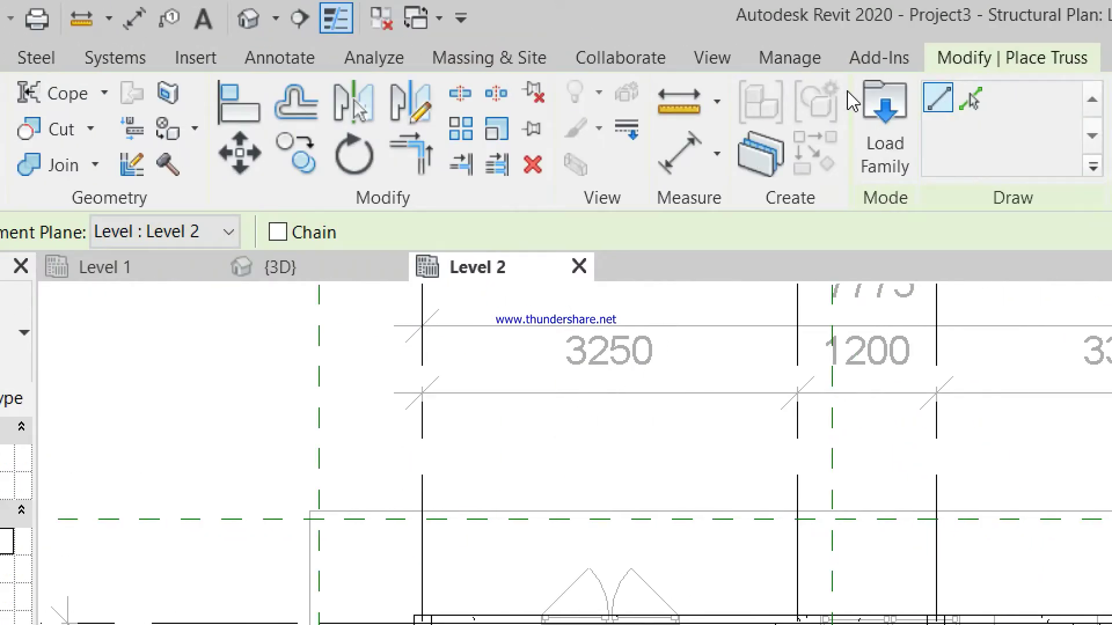
click(878, 107)
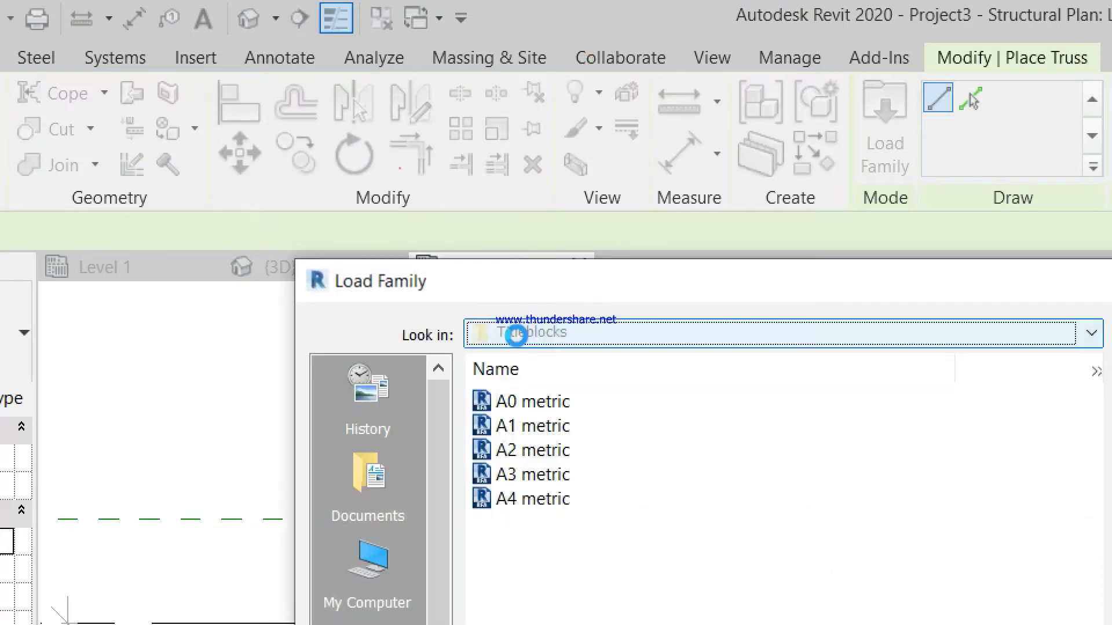
click(516, 335)
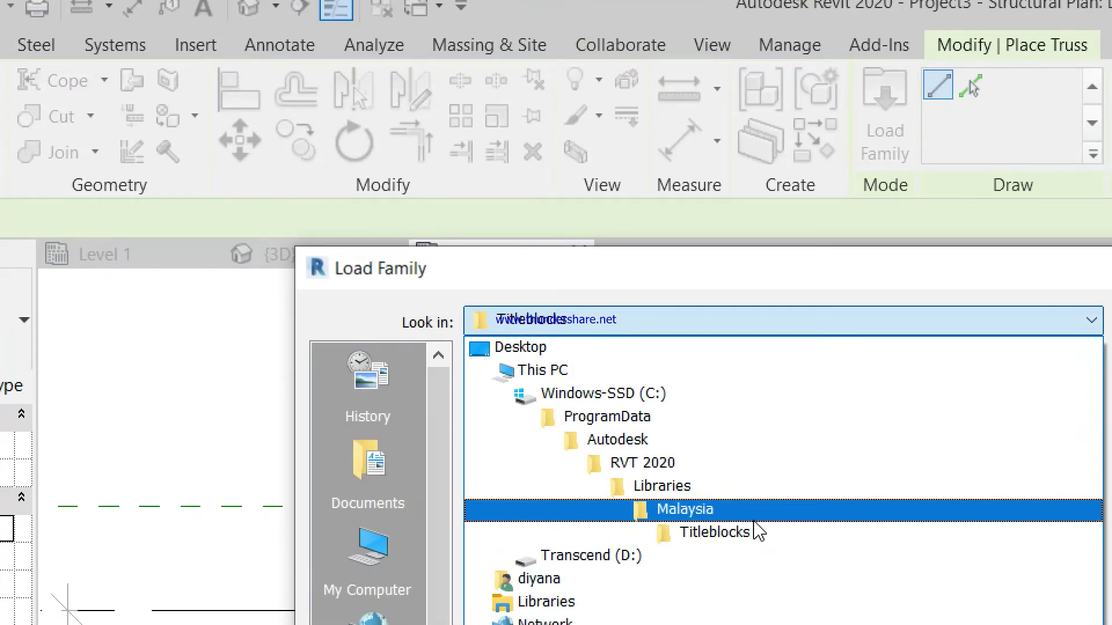
click(754, 520)
scroll(638, 457, down, 10)
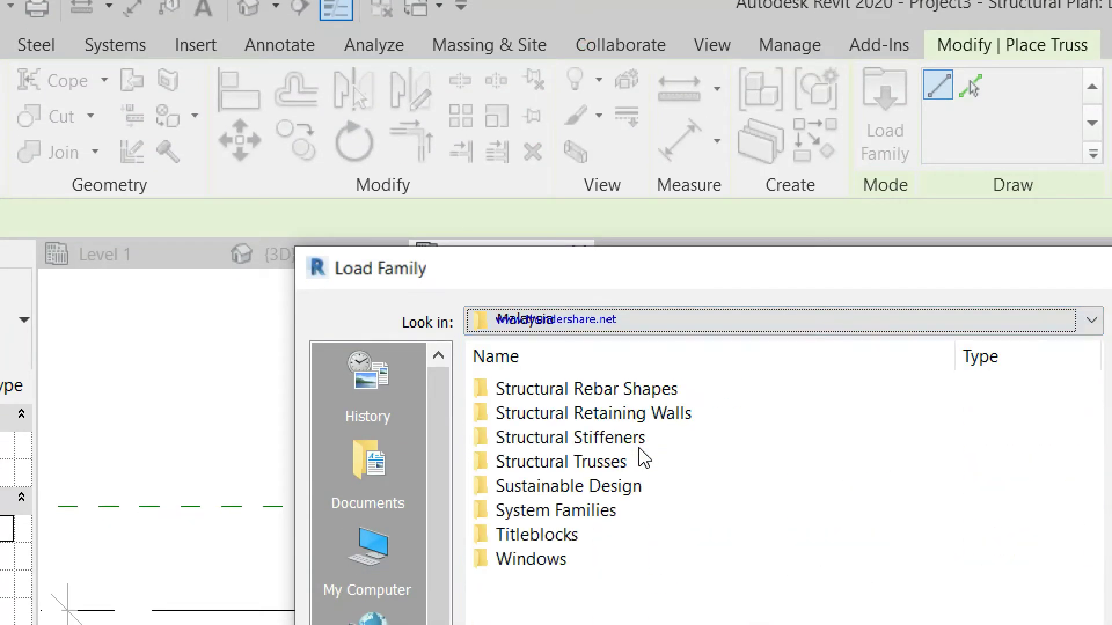
double_click(591, 462)
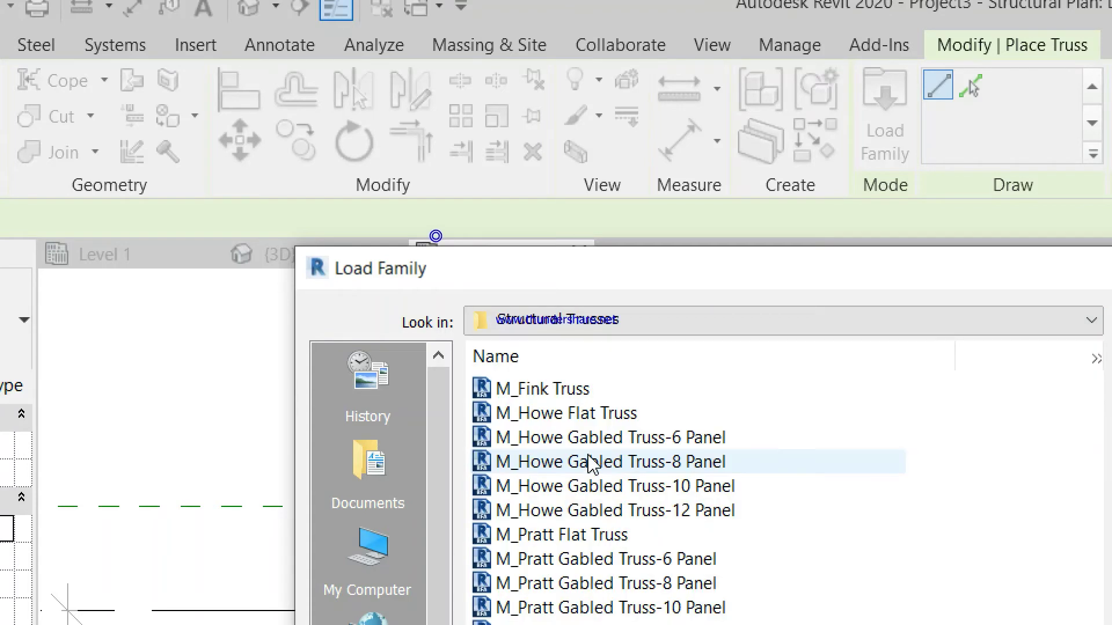
click(609, 469)
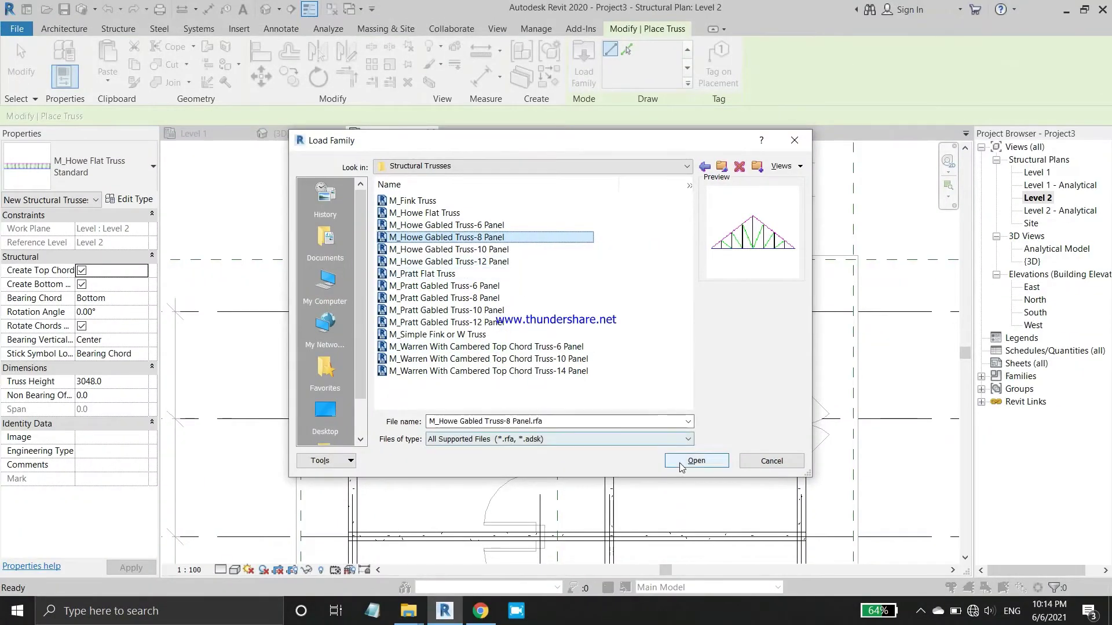
click(697, 463)
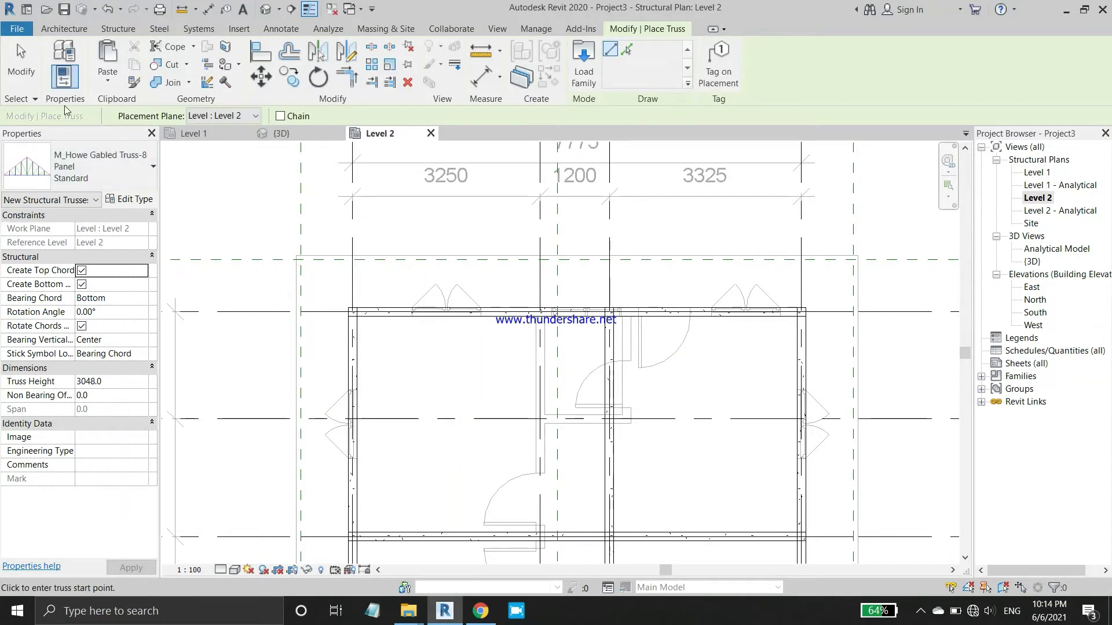
key(Escape)
key(Escape)
Change every truss in the project to the M_Howe Gabled Truss-8 Panel Standard type.
click(321, 320)
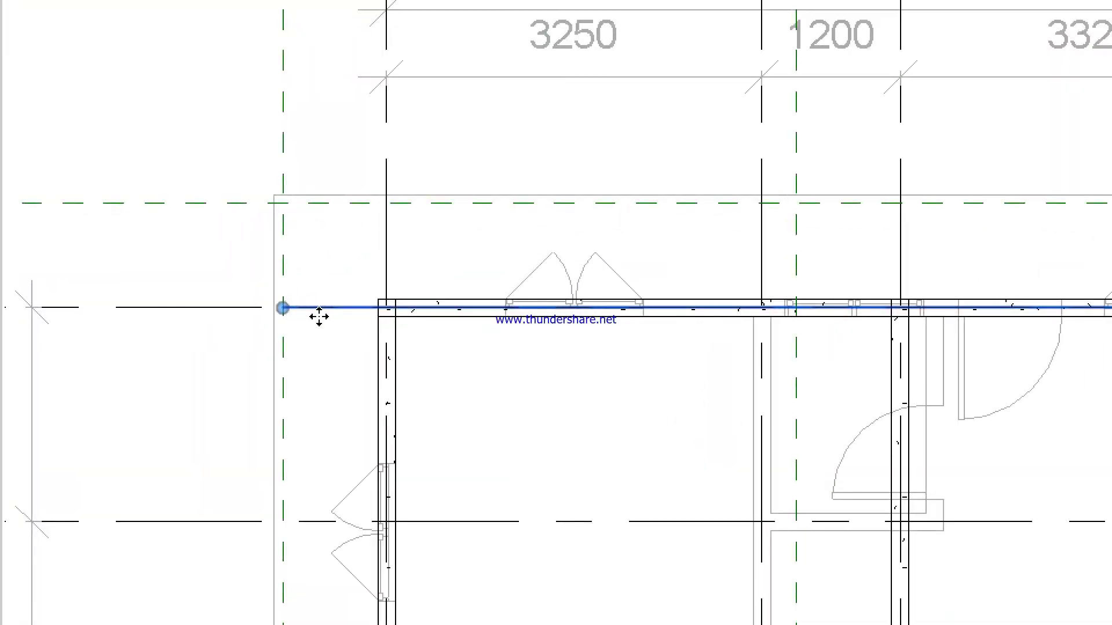
right_click(318, 317)
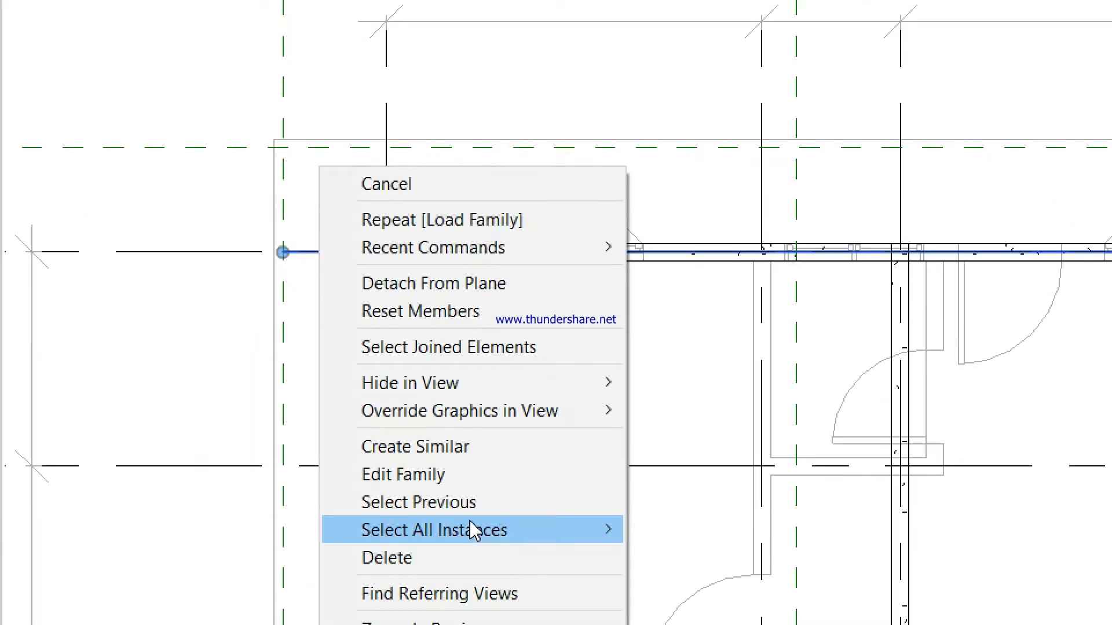
mouse_move(435, 530)
click(703, 553)
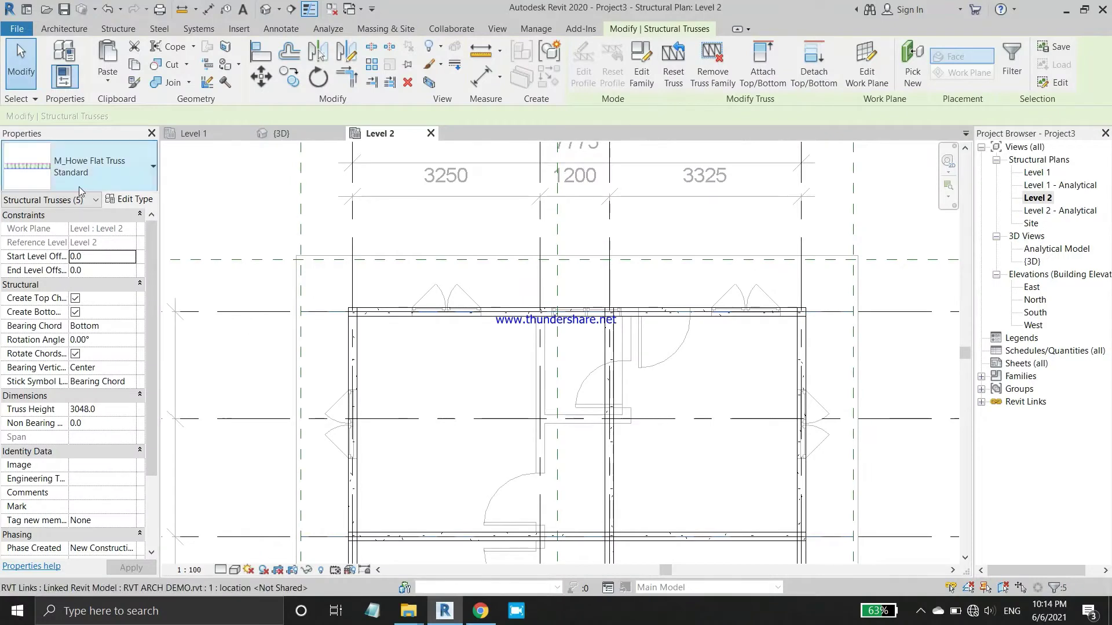
click(123, 162)
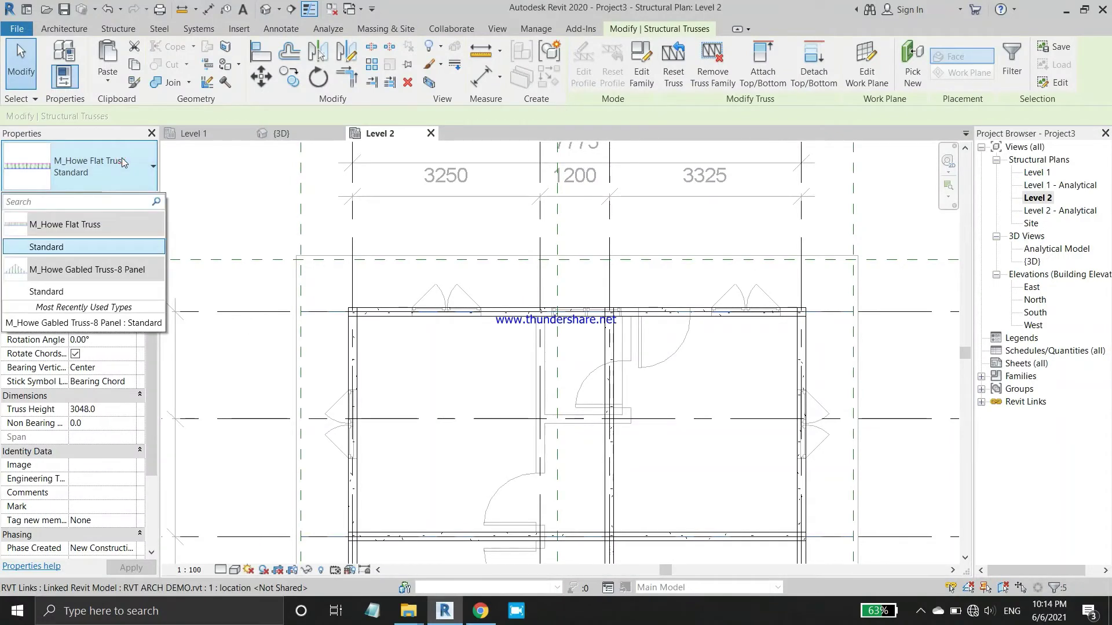
click(64, 292)
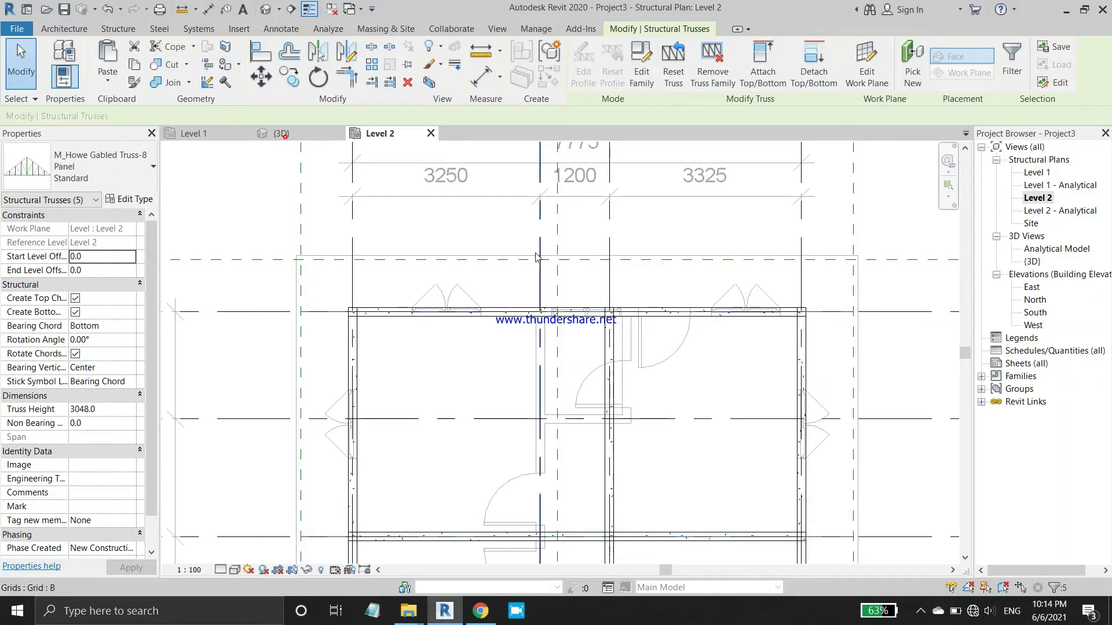
Check the trusses in the 3D view, then go to the Level 2 plan with nothing selected.
click(278, 133)
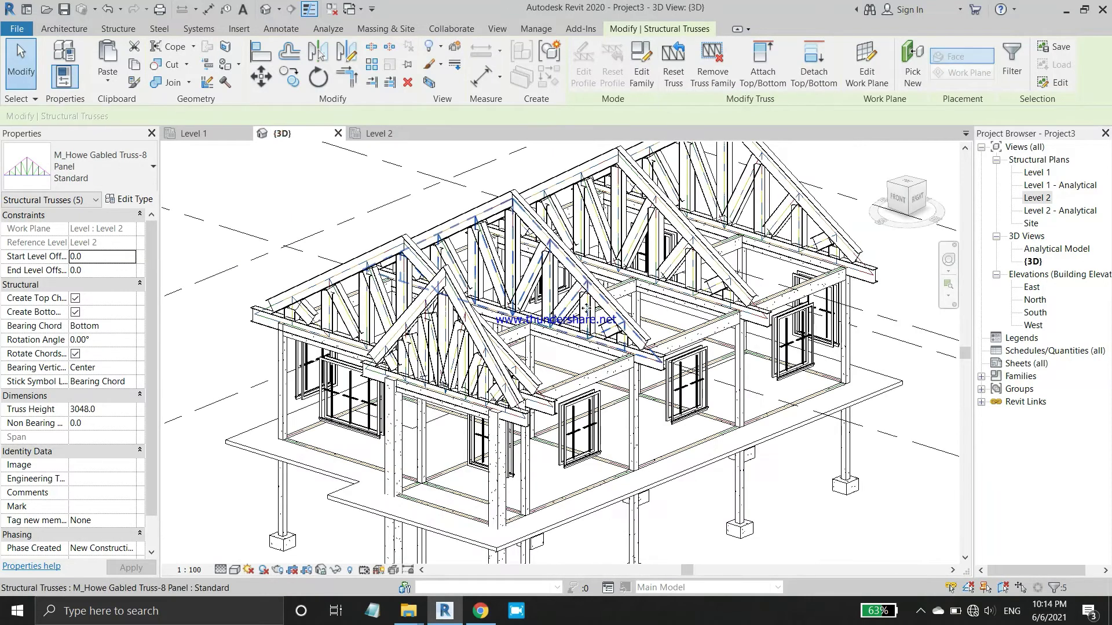
scroll(585, 307, up, 2)
scroll(585, 307, up, 2)
scroll(585, 306, up, 2)
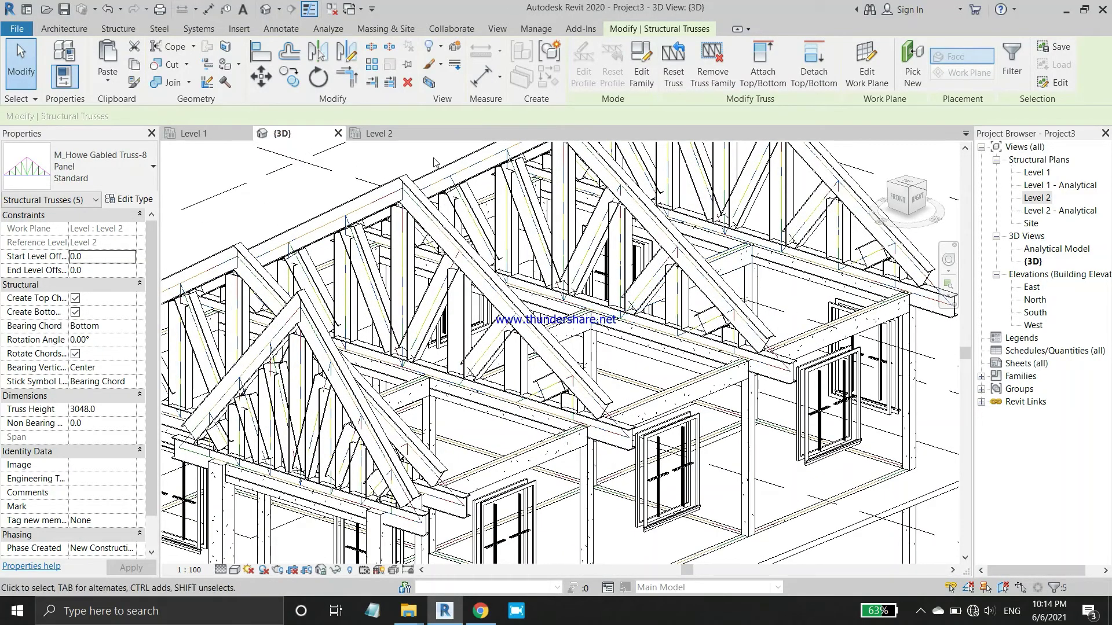
click(388, 135)
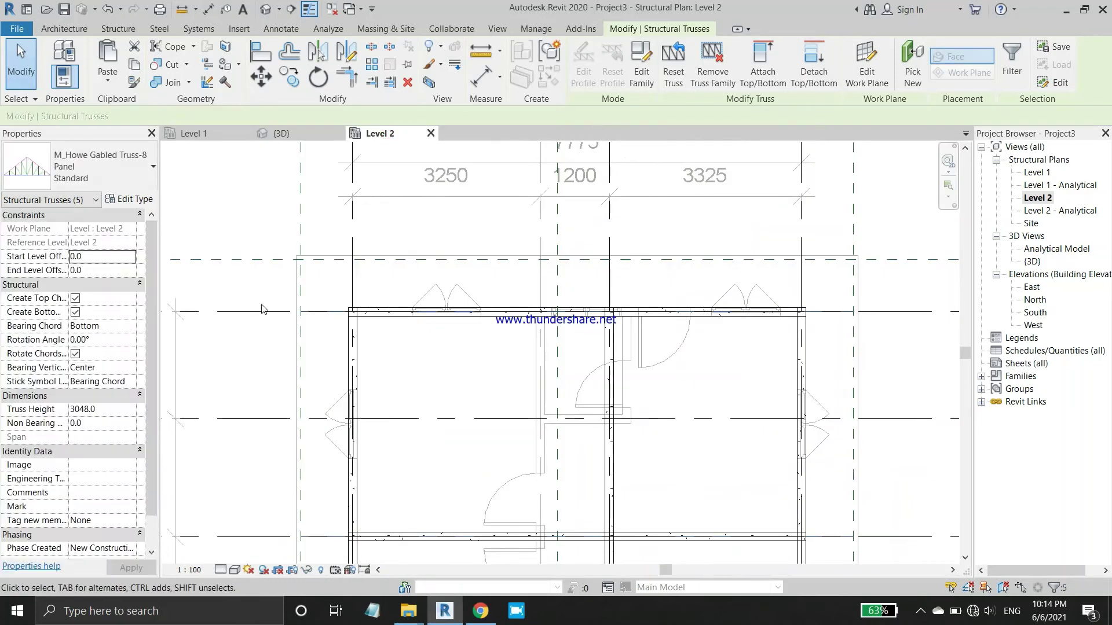
click(229, 241)
scroll(229, 241, up, 1)
scroll(229, 240, up, 1)
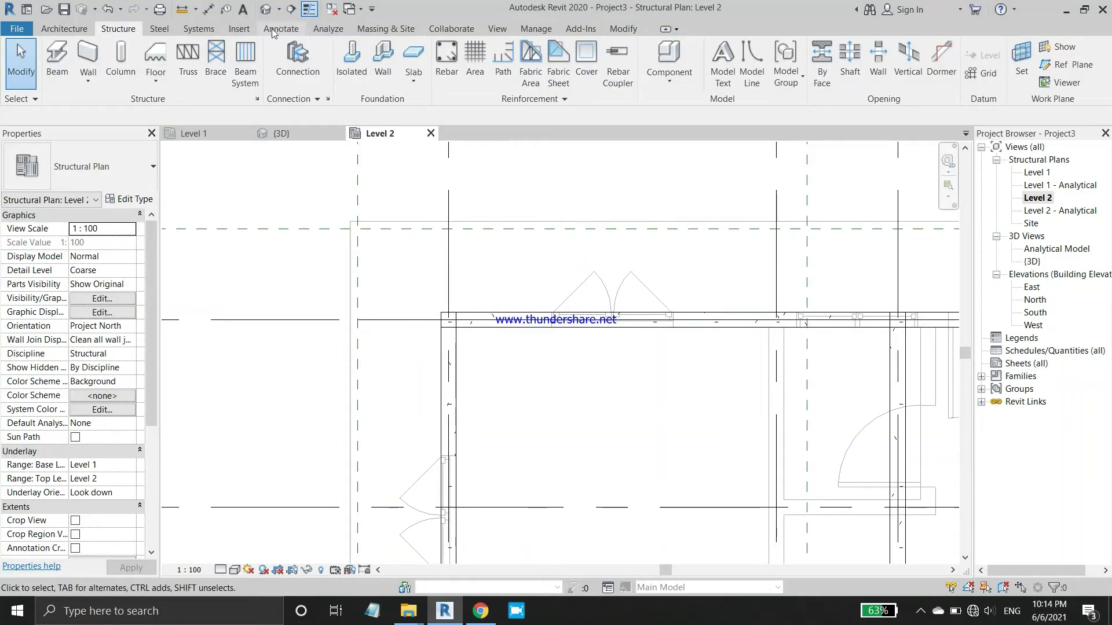
Load Tophat_Section_Purlin_4892 from This PC > Videos > rvt video demo.
click(240, 29)
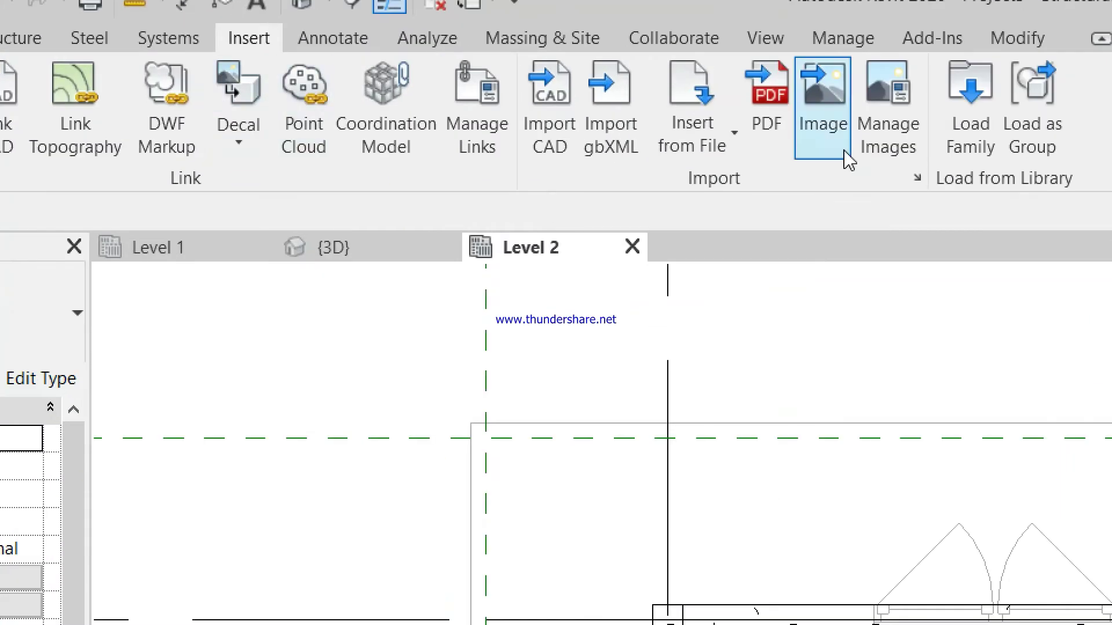
click(928, 122)
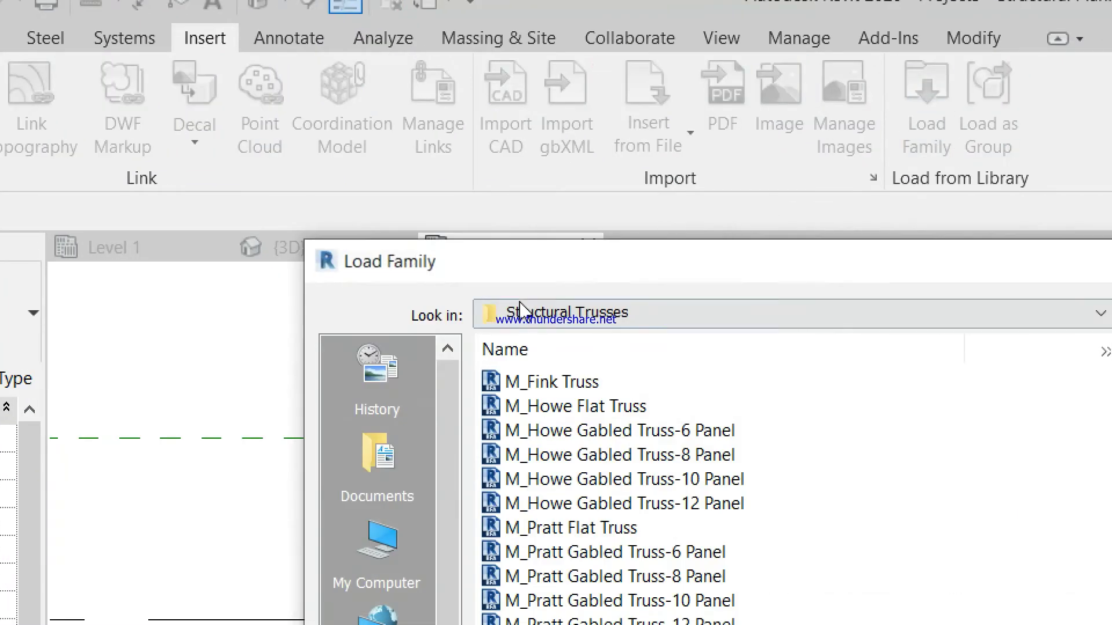
scroll(348, 451, down, 1)
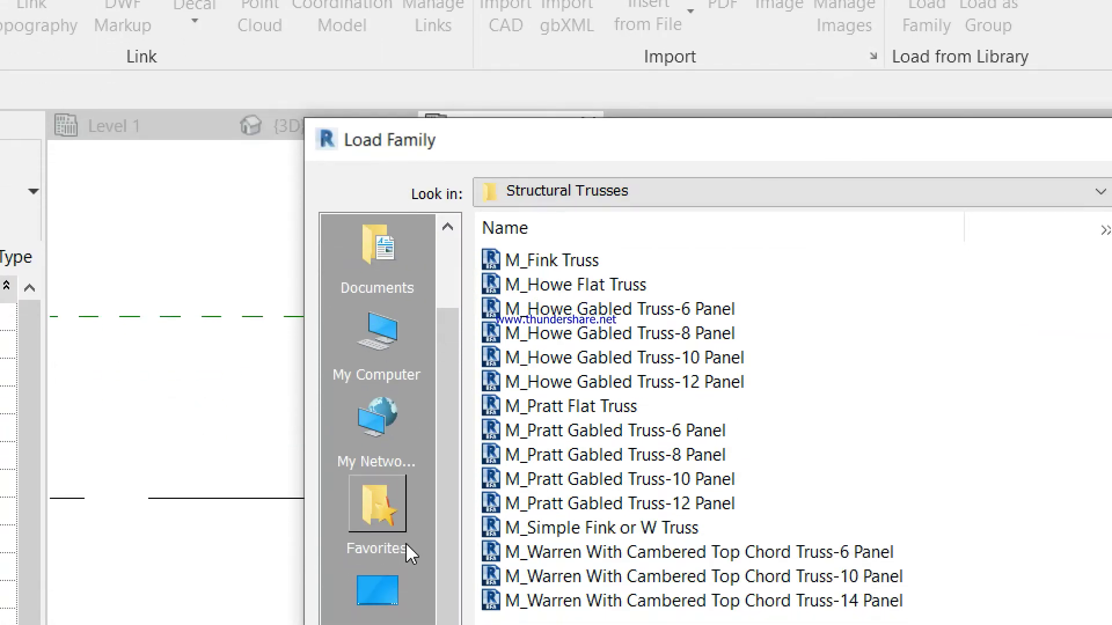
scroll(409, 548, up, 1)
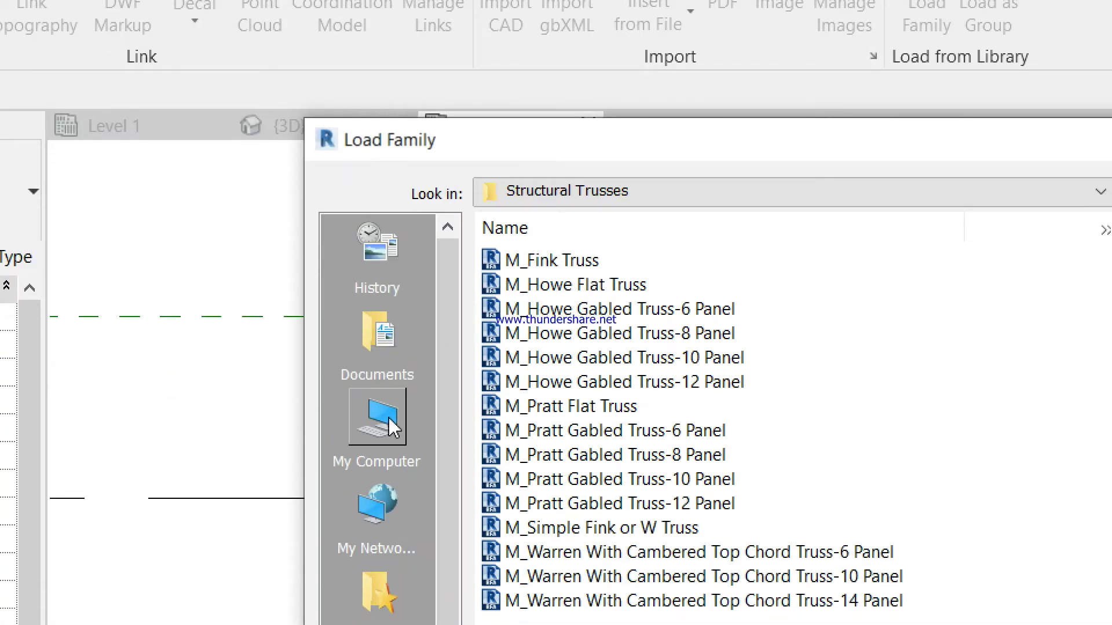
click(385, 400)
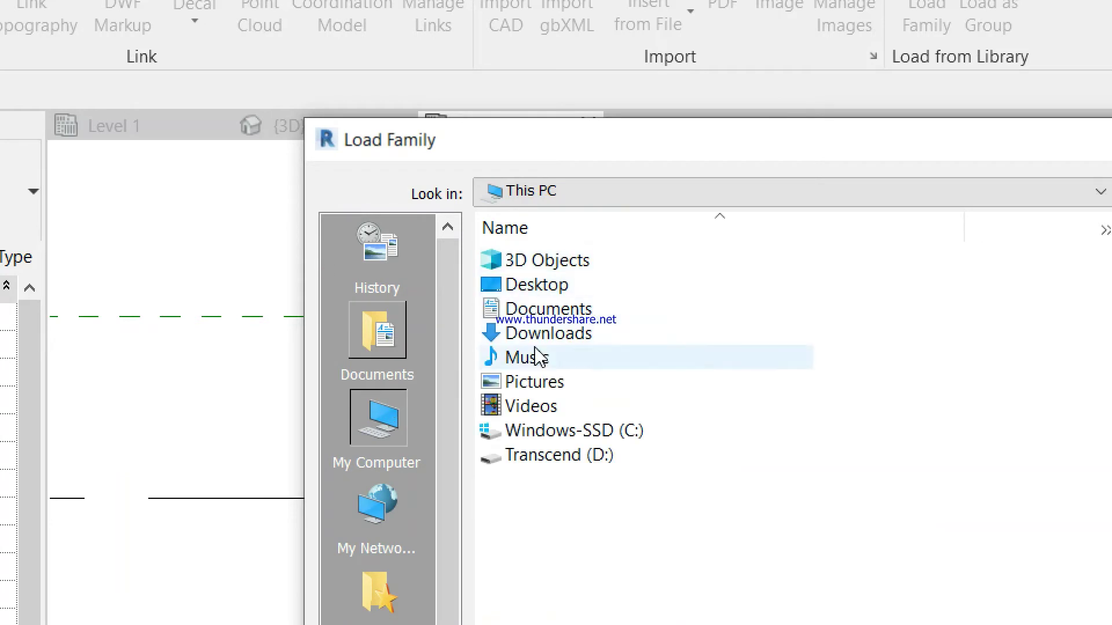
double_click(541, 406)
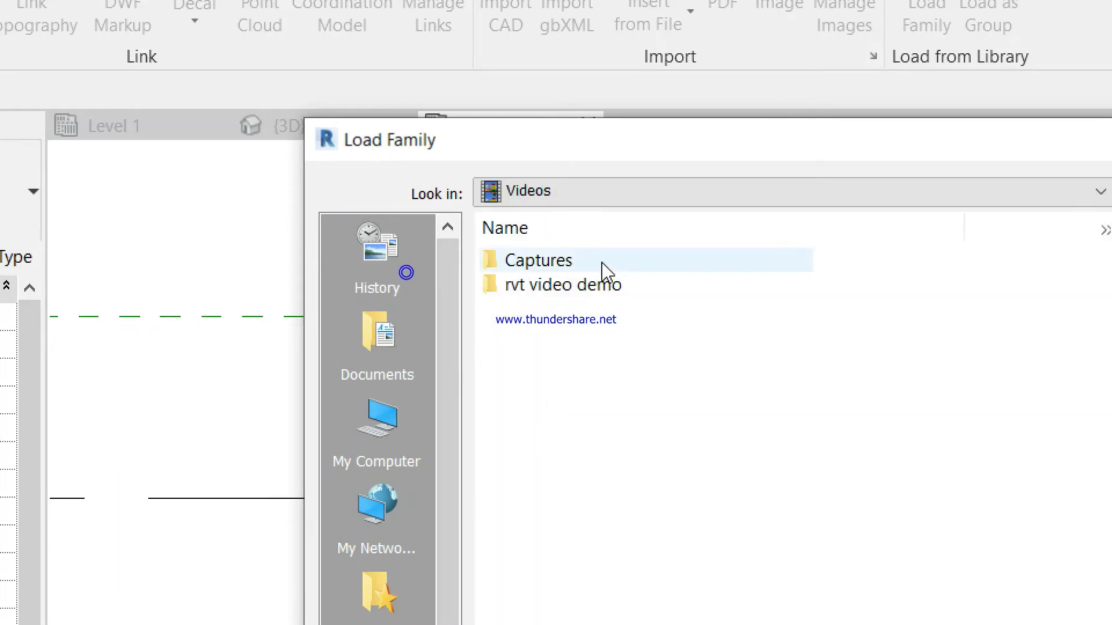
double_click(584, 283)
click(572, 265)
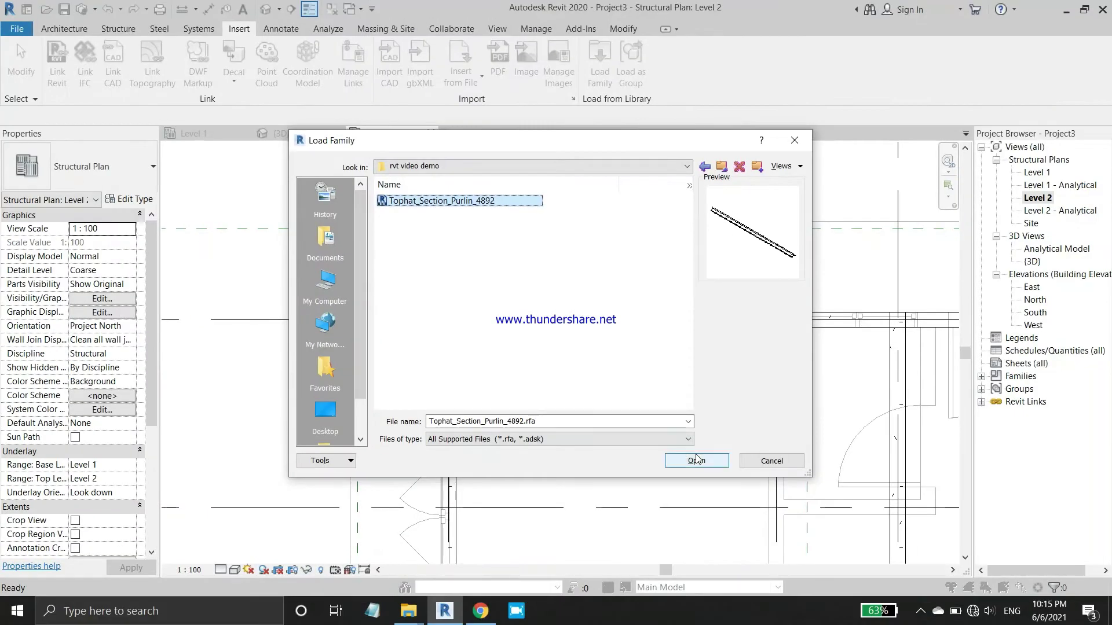
click(697, 459)
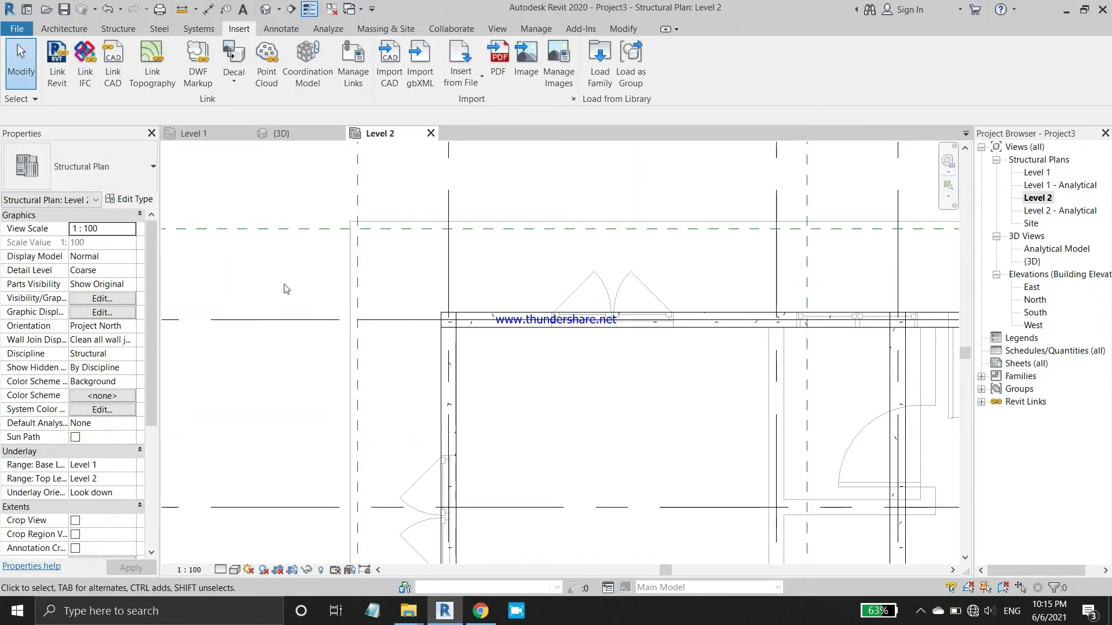
click(394, 323)
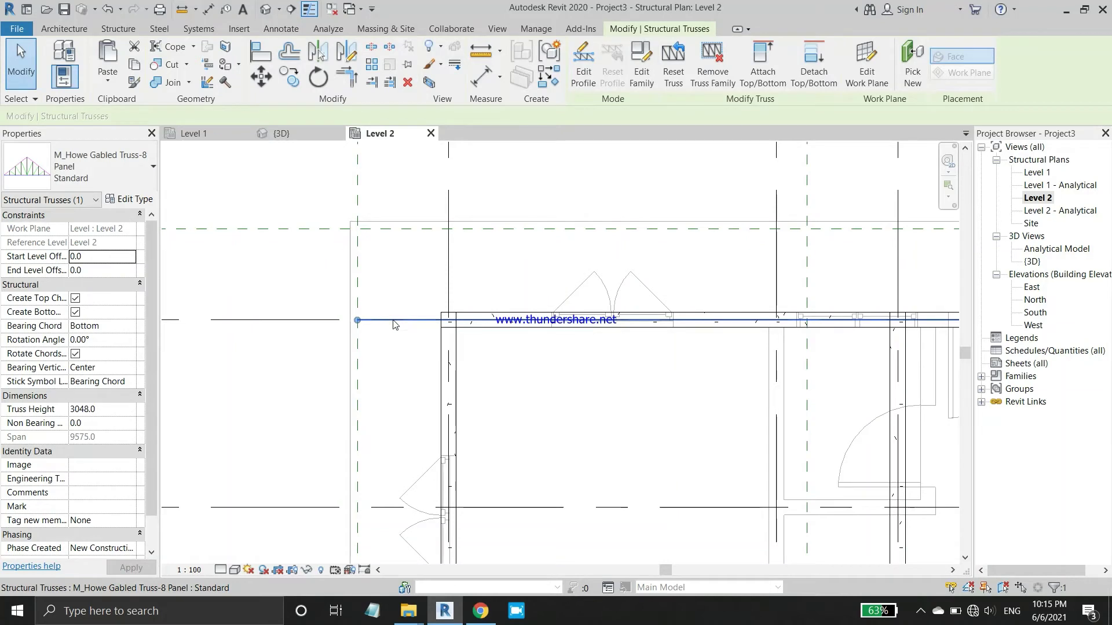
right_click(394, 323)
mouse_move(450, 450)
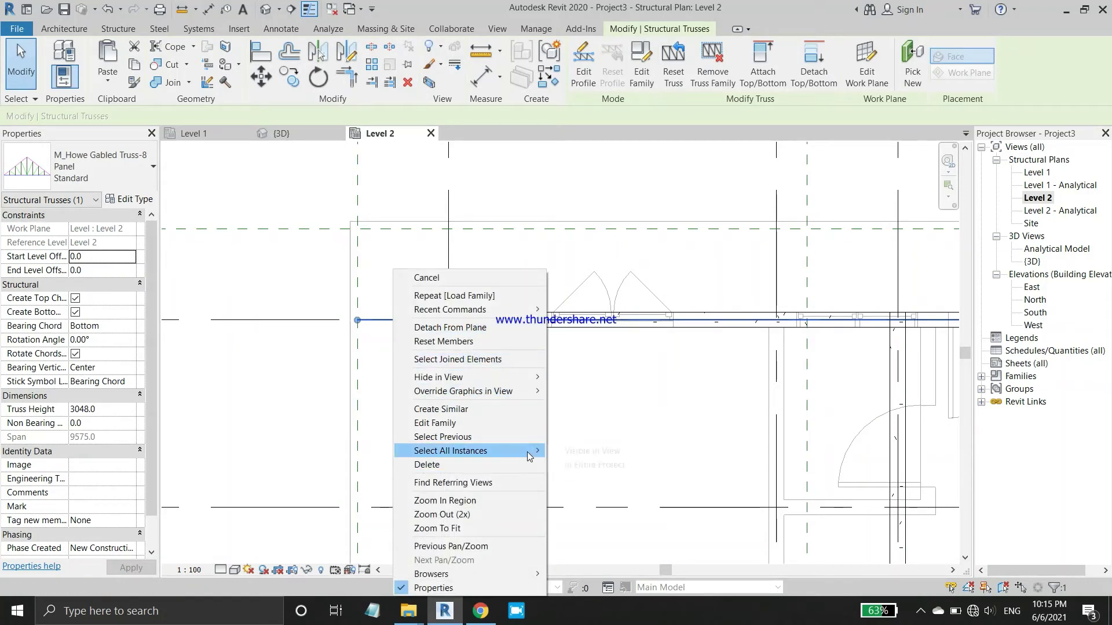
click(600, 462)
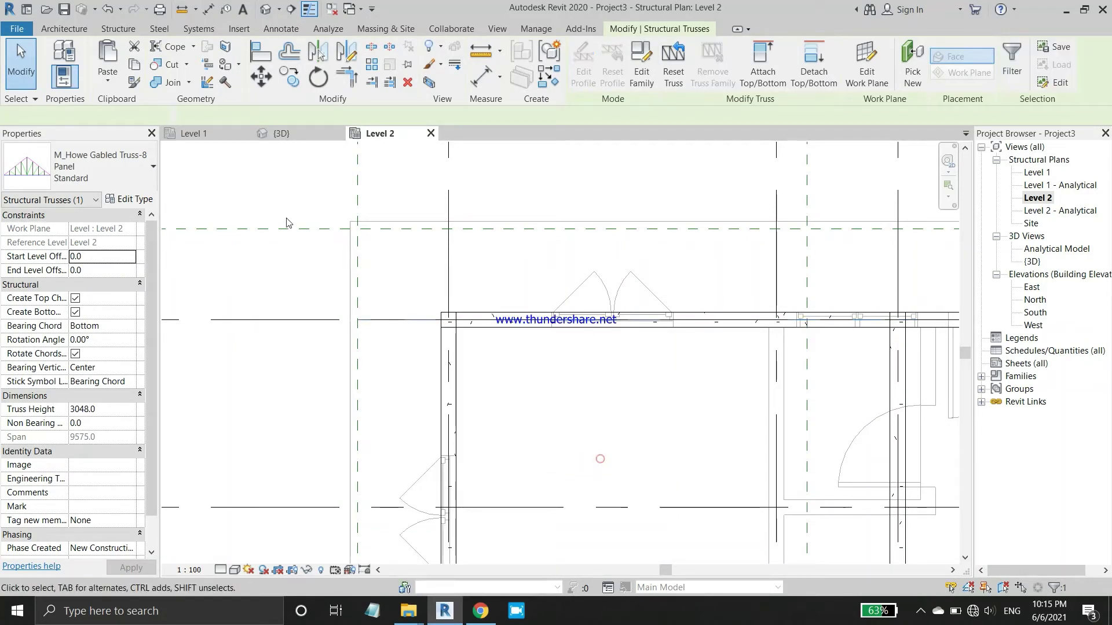
click(131, 198)
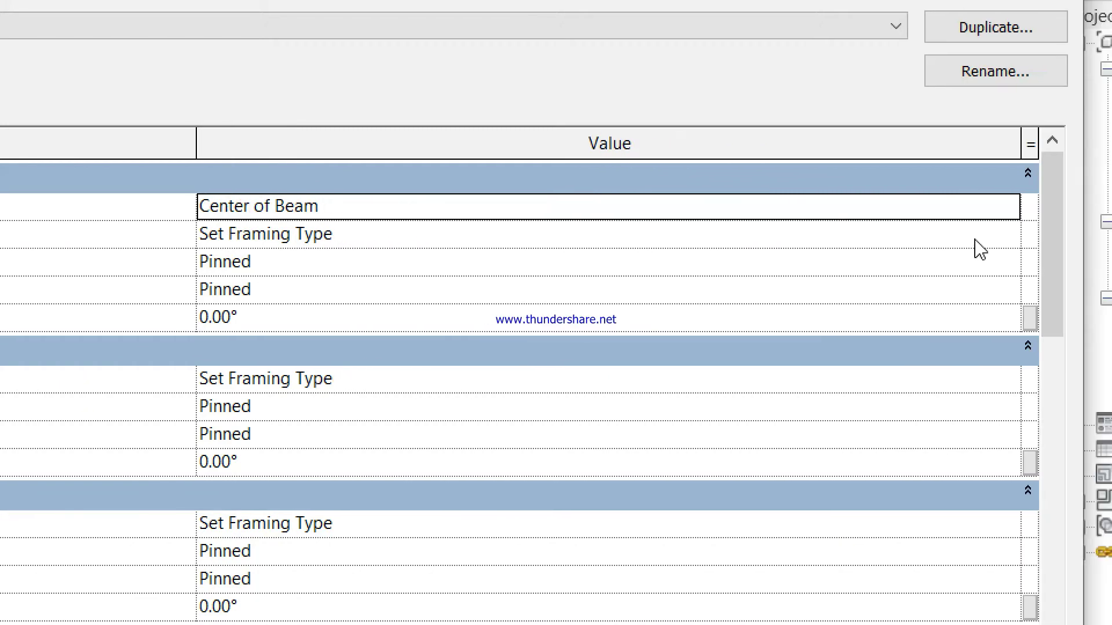
click(977, 239)
click(1003, 234)
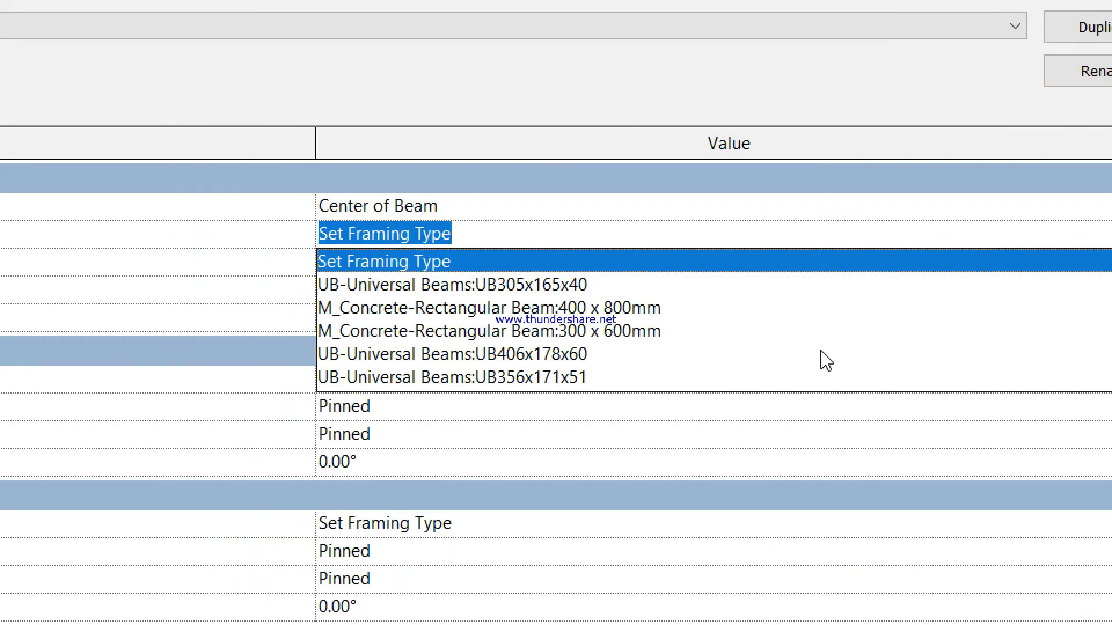
scroll(498, 289, down, 1)
scroll(463, 293, down, 1)
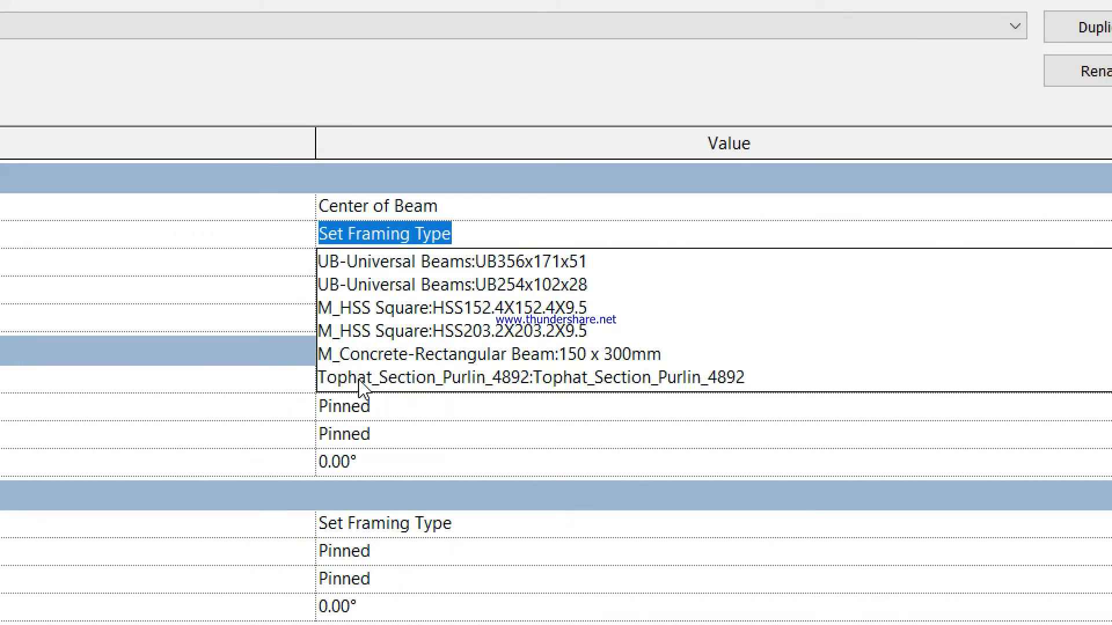
scroll(362, 385, up, 1)
scroll(368, 383, up, 1)
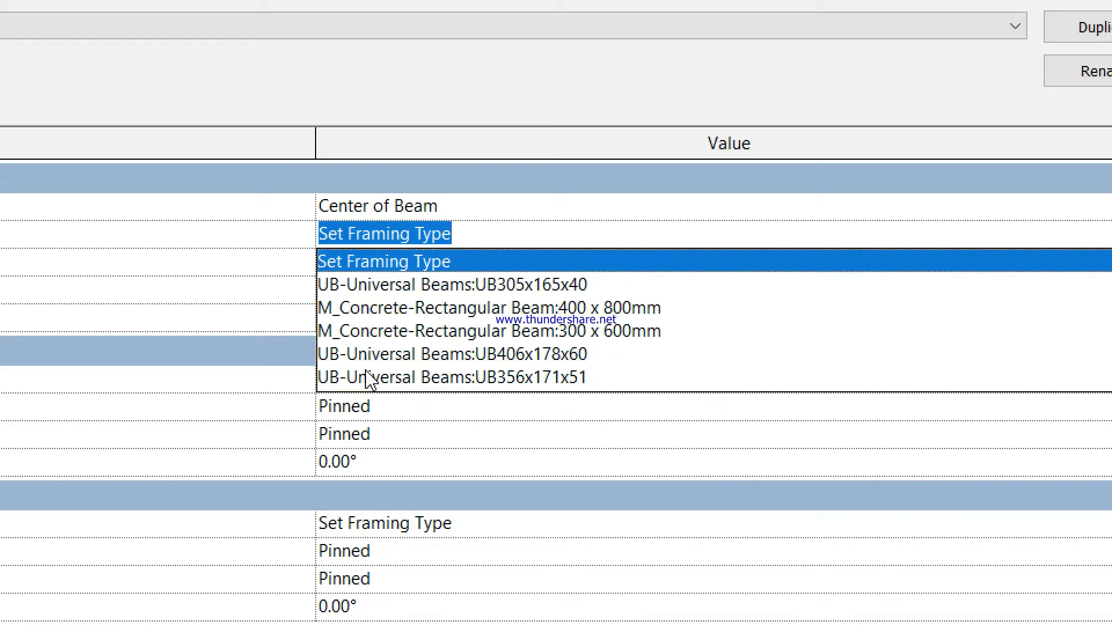
click(197, 236)
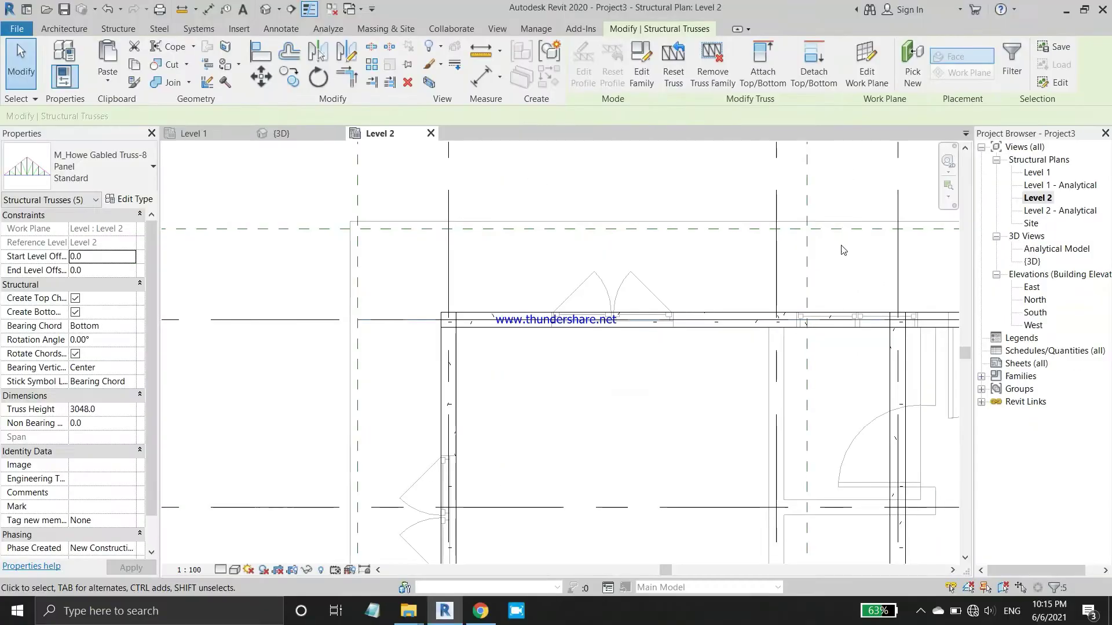
middle_drag(755, 266, 722, 231)
Deselect the trusses and browse Load Family to C: > ProgramData > Autodesk > RVT 2020.
key(Escape)
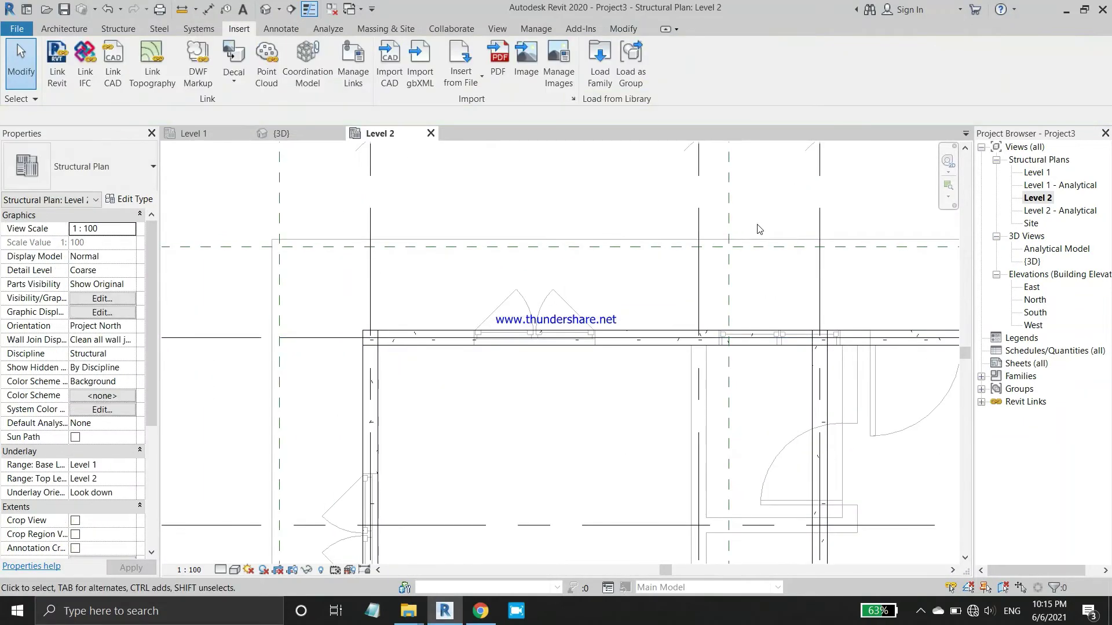
scroll(722, 232, down, 2)
scroll(666, 290, down, 1)
scroll(666, 289, down, 2)
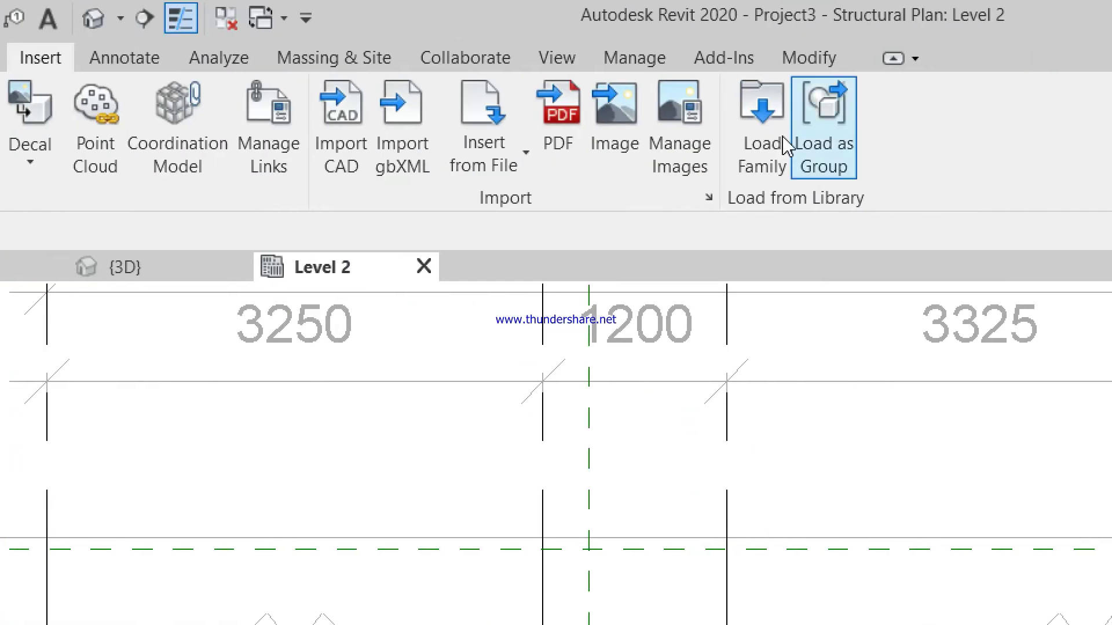
click(776, 119)
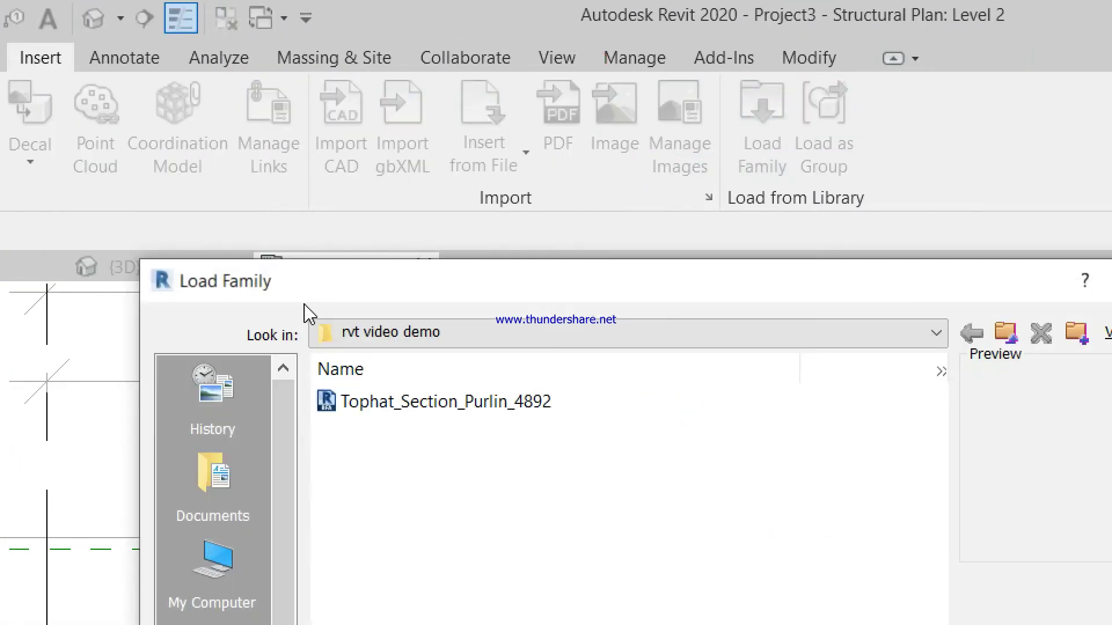
click(356, 327)
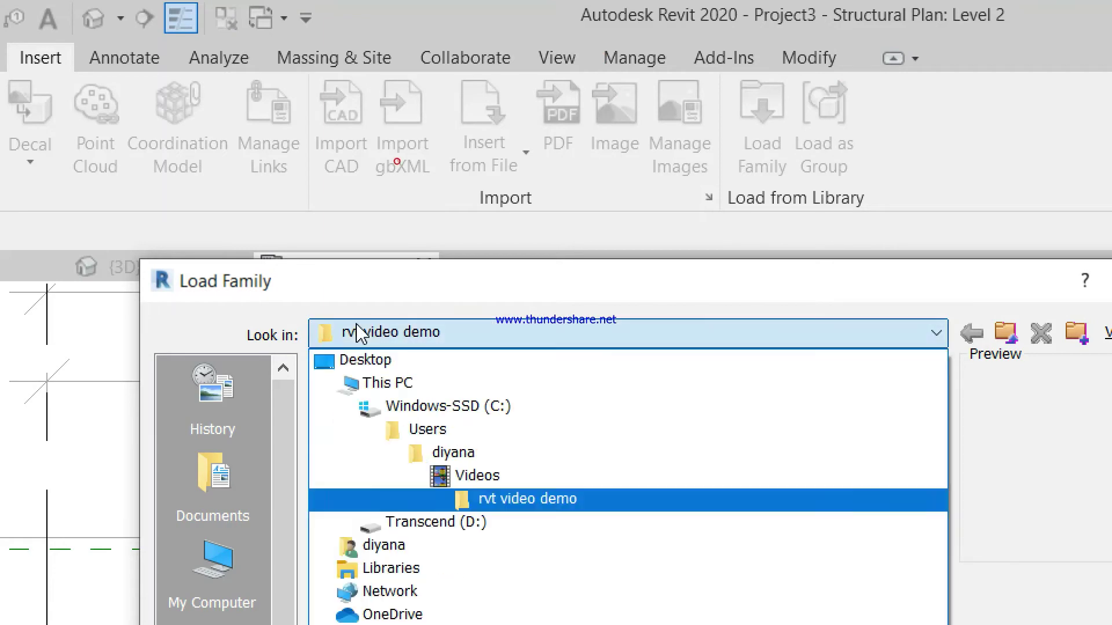
click(479, 418)
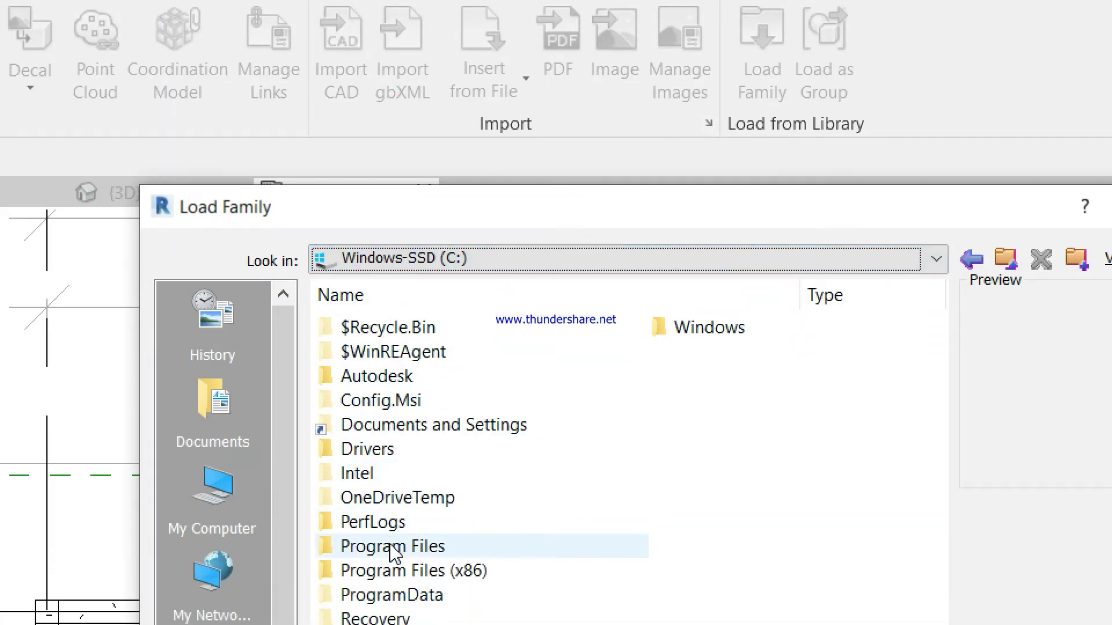
double_click(399, 594)
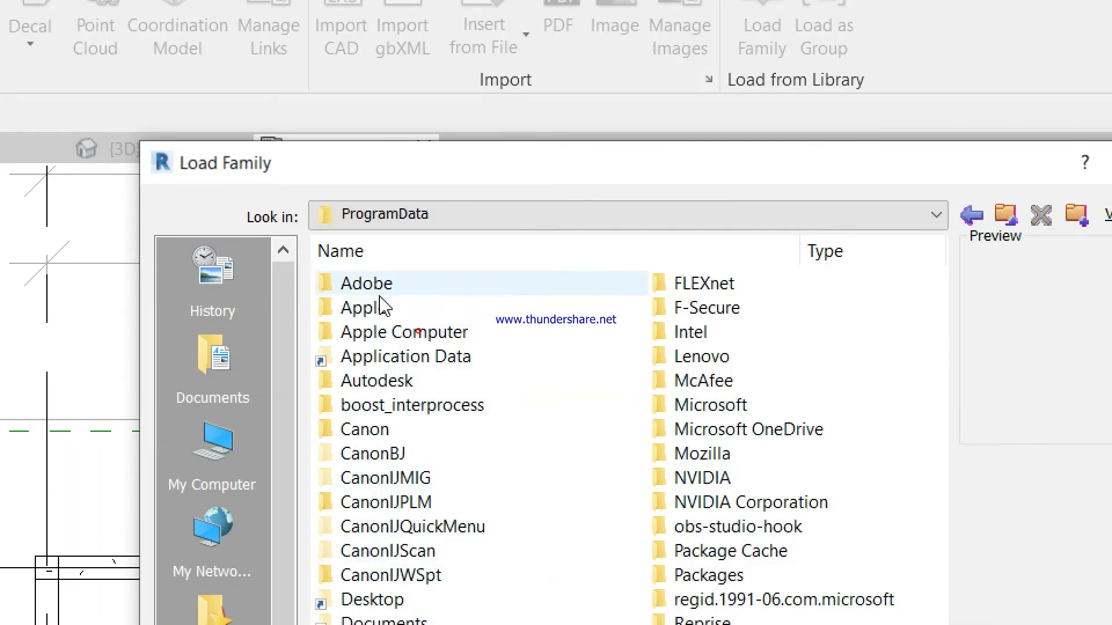
double_click(380, 381)
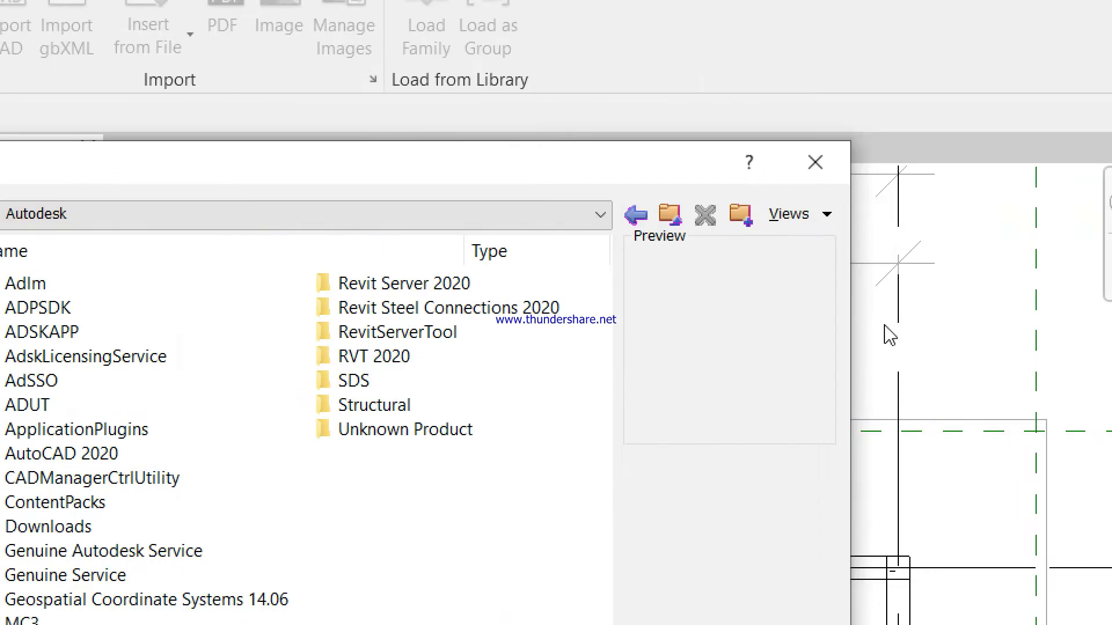
double_click(368, 357)
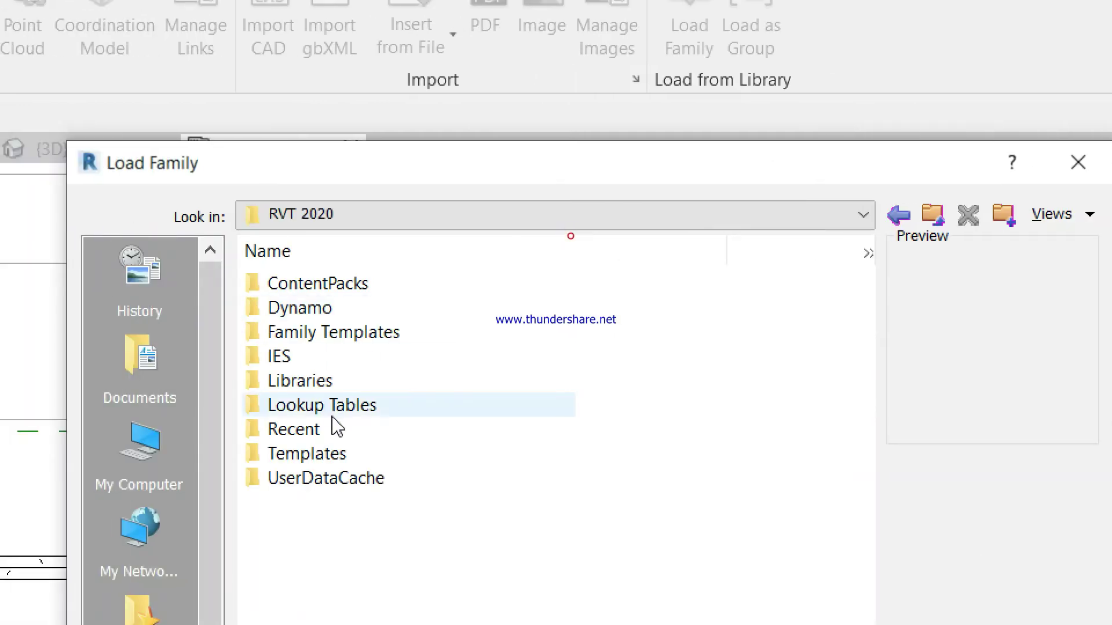
Load RSA-Rectangular Steel Angle from Libraries > Malaysia > Structural Framing > Steel, accepting its listed types.
double_click(320, 383)
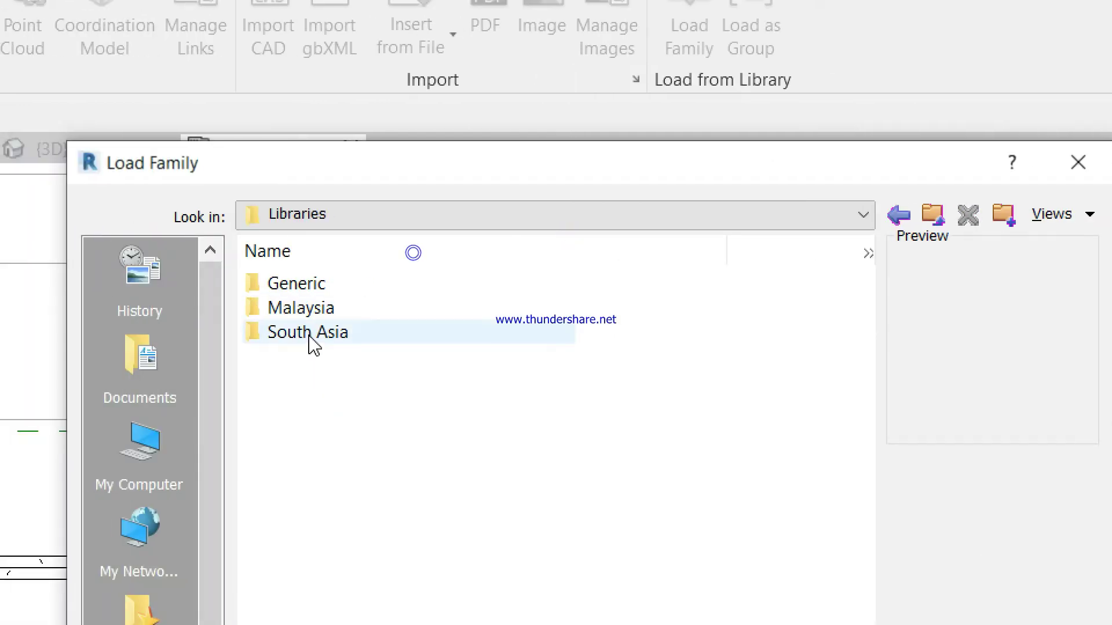
double_click(309, 311)
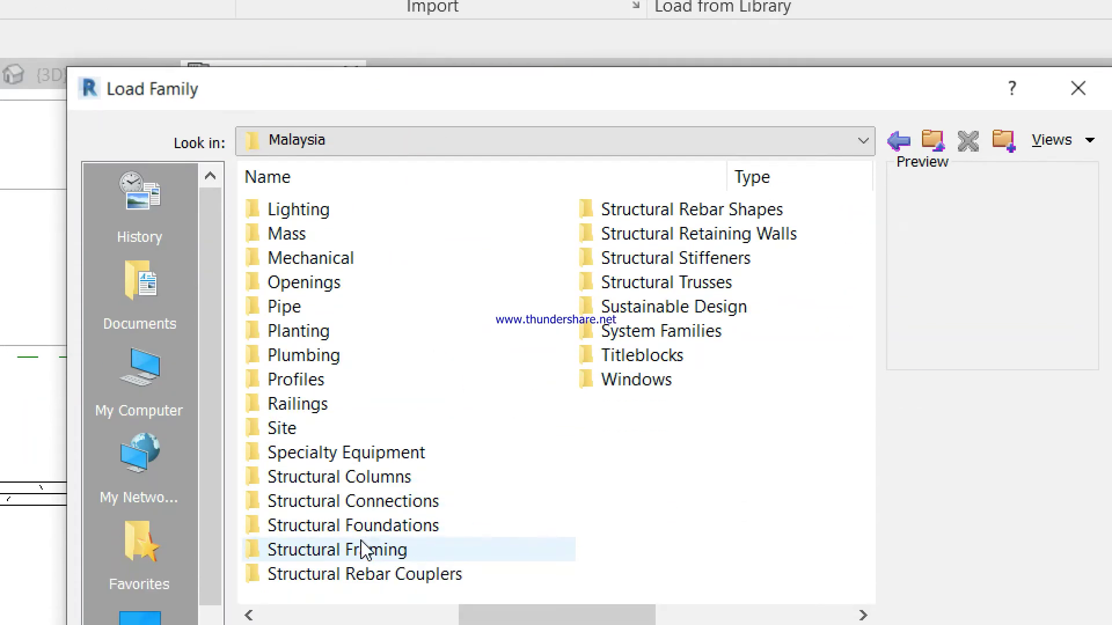
double_click(364, 550)
double_click(288, 286)
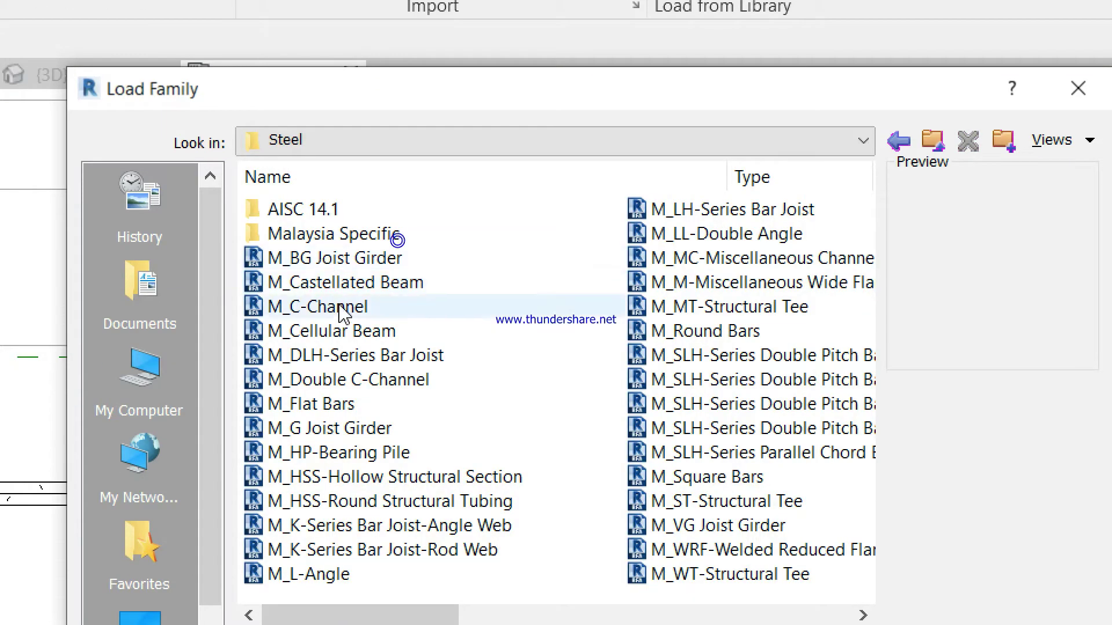
scroll(347, 336, down, 1)
scroll(364, 377, down, 5)
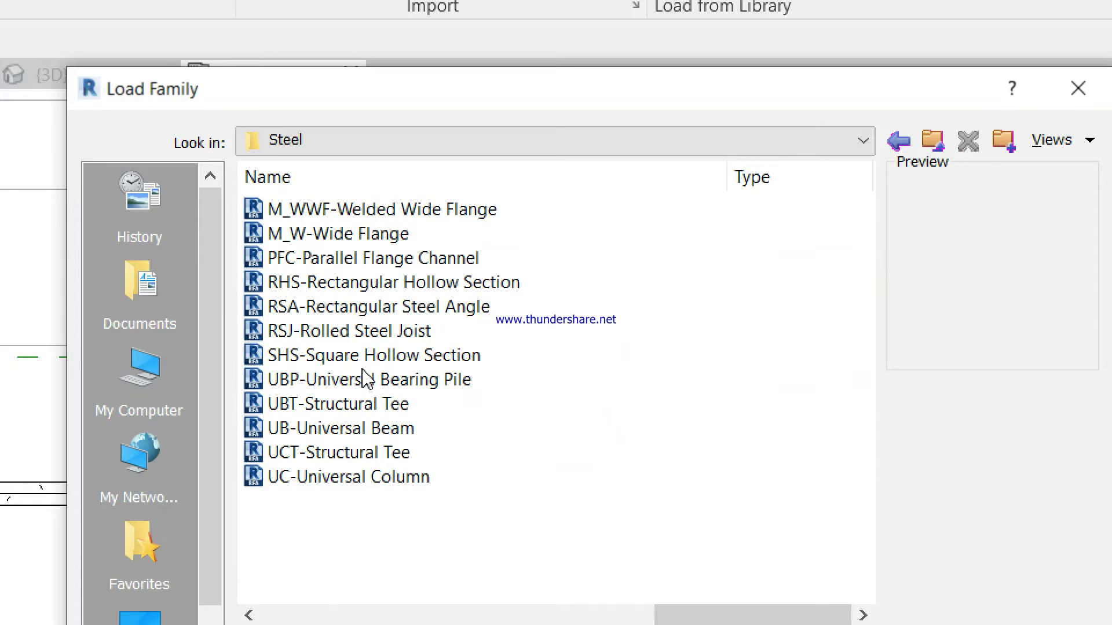
click(320, 317)
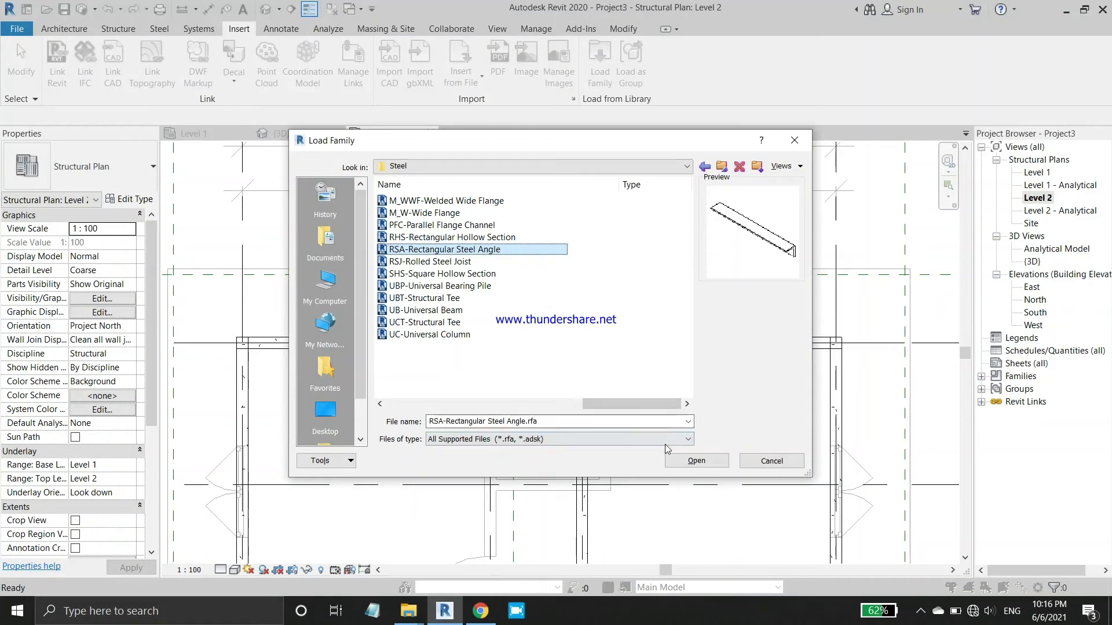
click(683, 460)
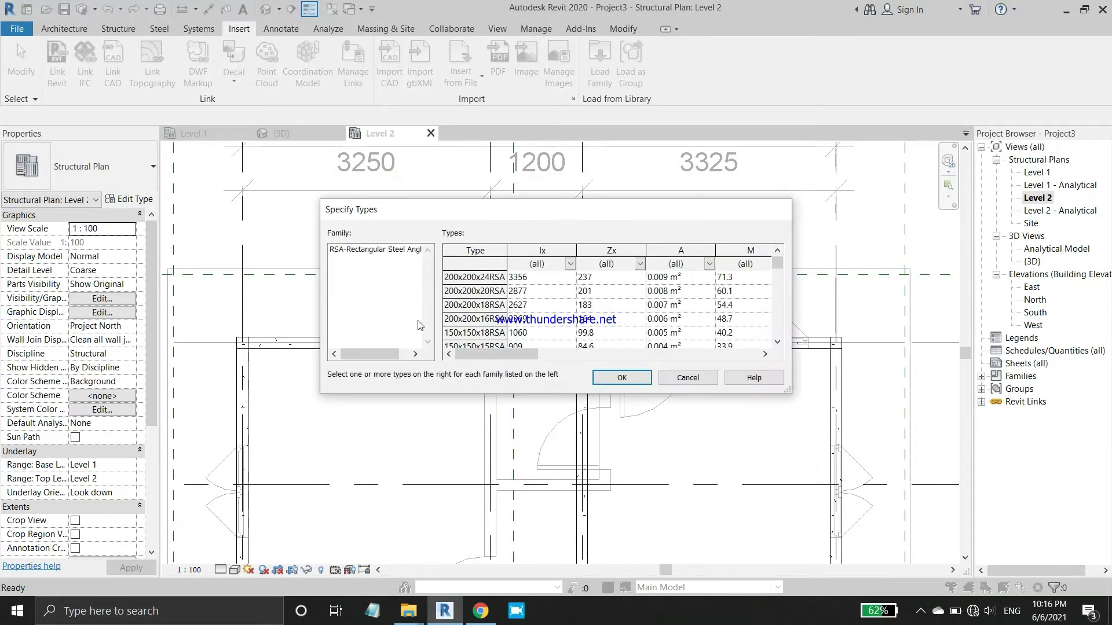
click(610, 381)
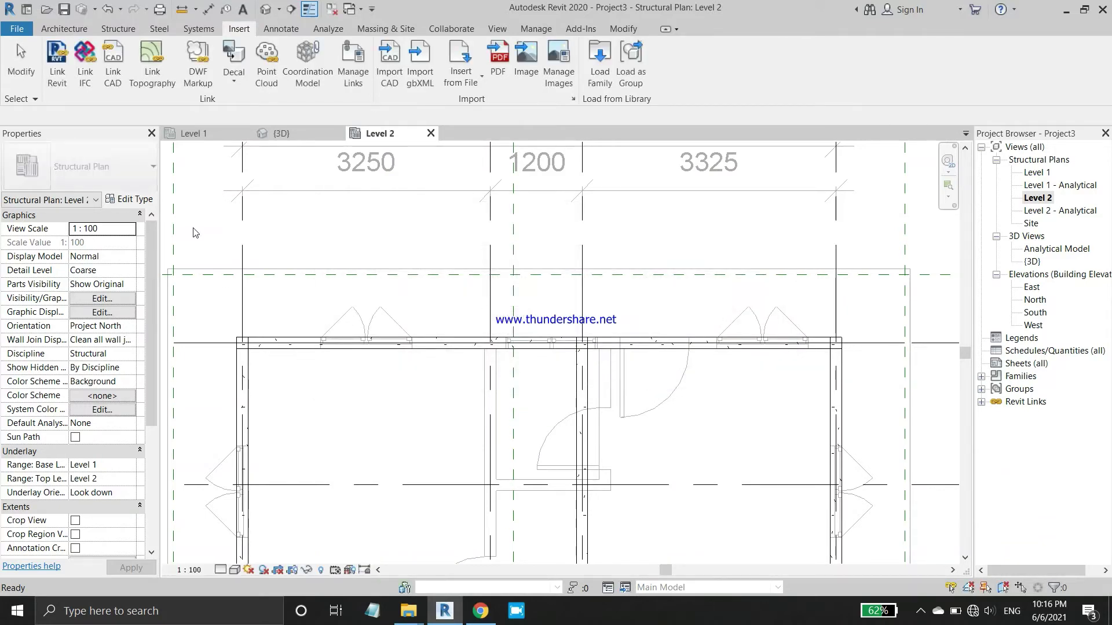
Select all Howe truss instances in the project and open their type properties.
click(119, 30)
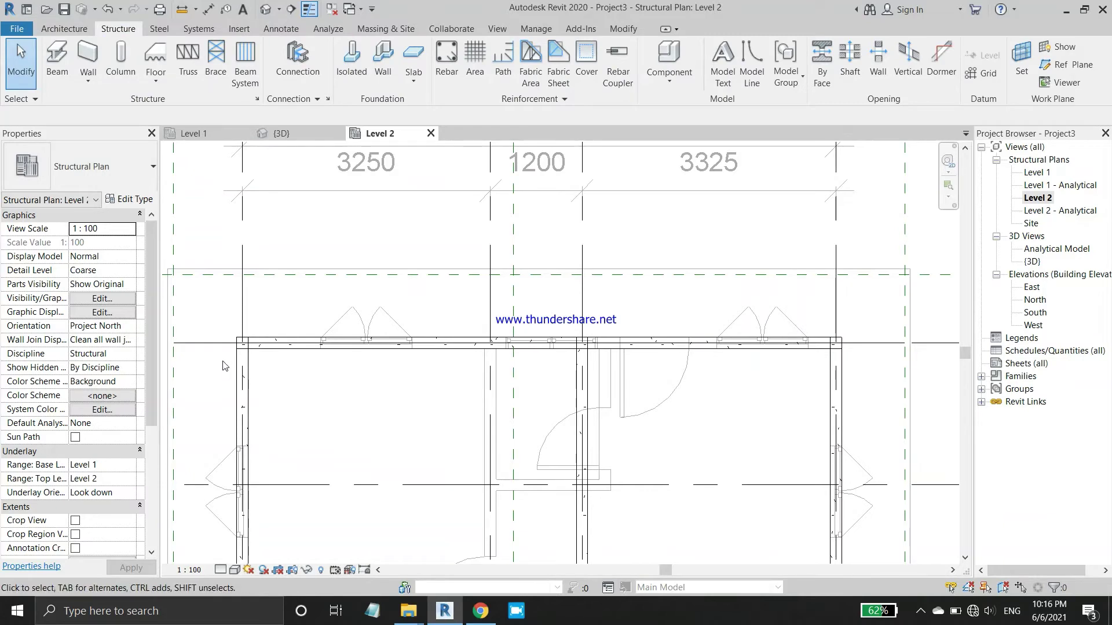
click(218, 344)
right_click(216, 344)
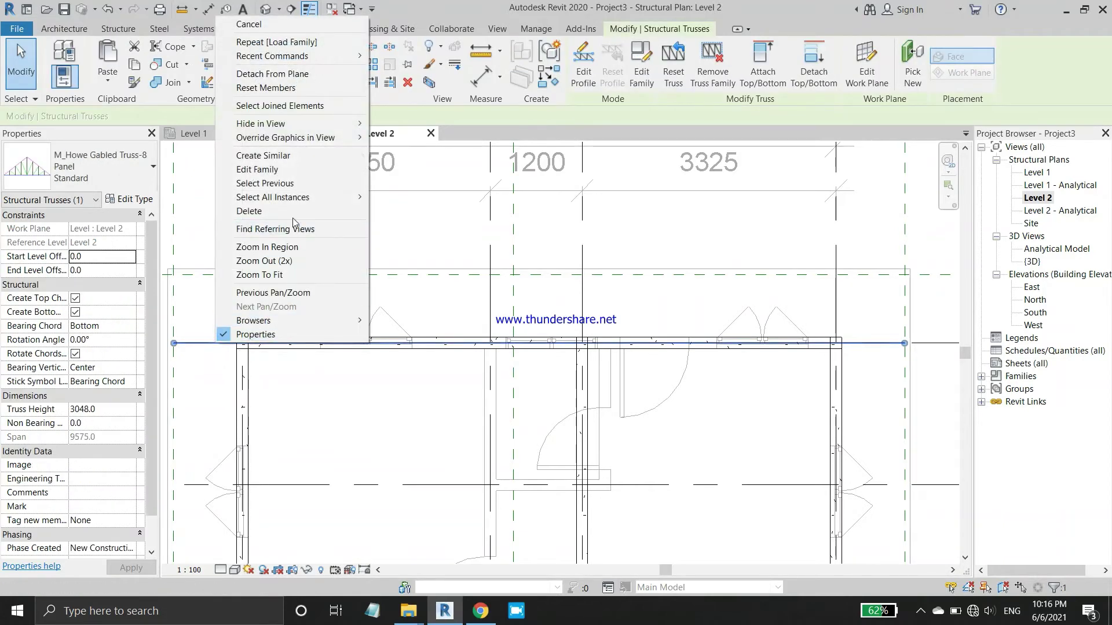
click(403, 207)
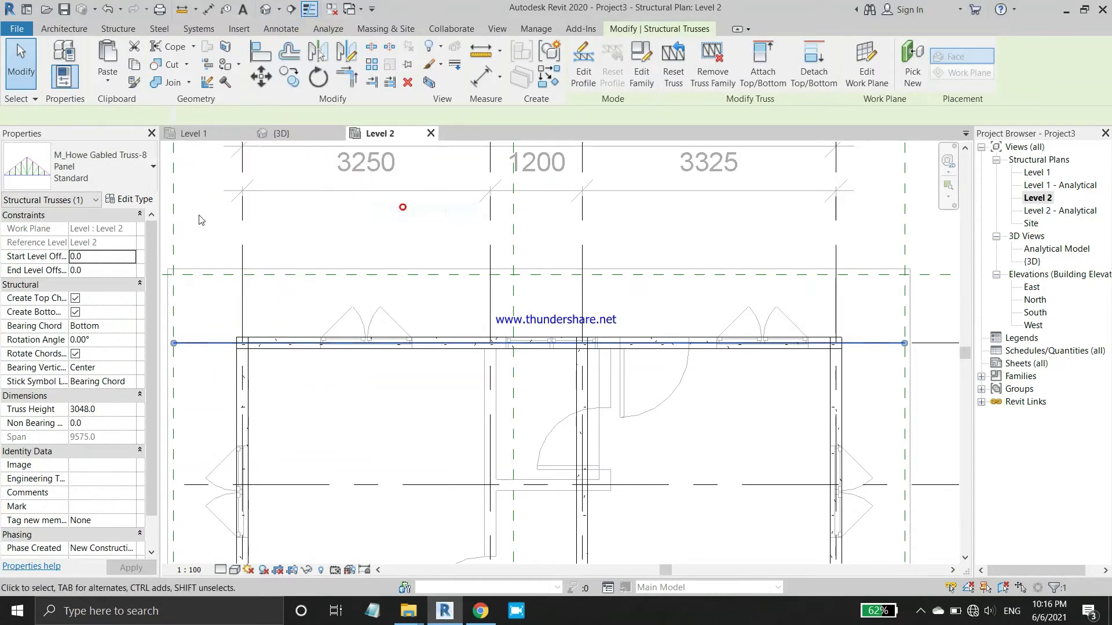
click(129, 198)
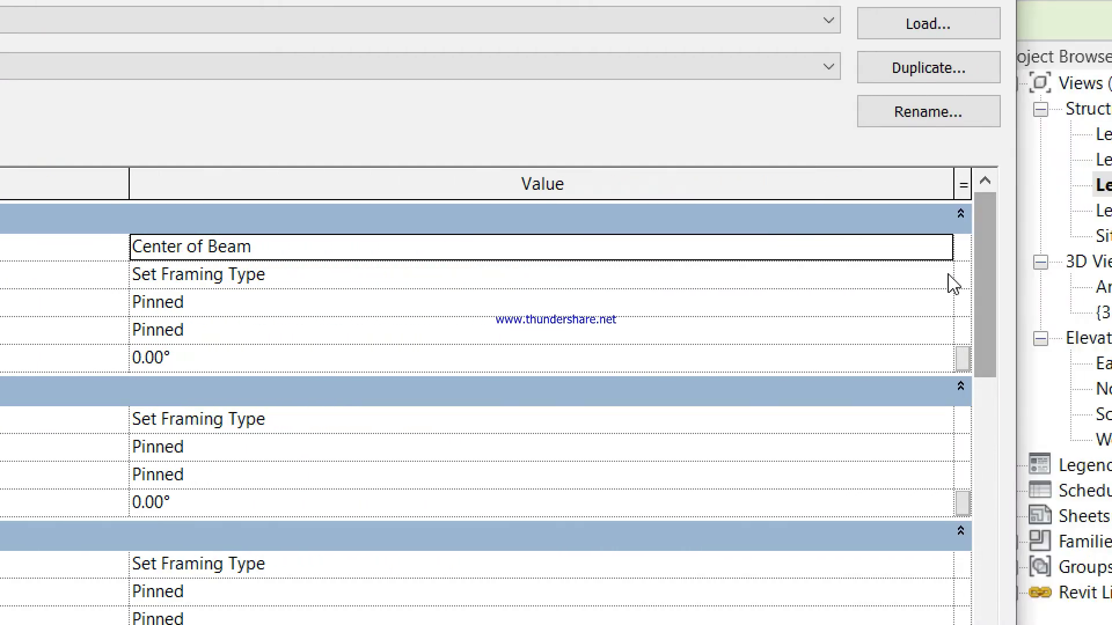
Set the top chords and vertical webs to RSA-Rectangular Steel Angle 150x150x15RSA.
click(952, 282)
scroll(246, 353, down, 5)
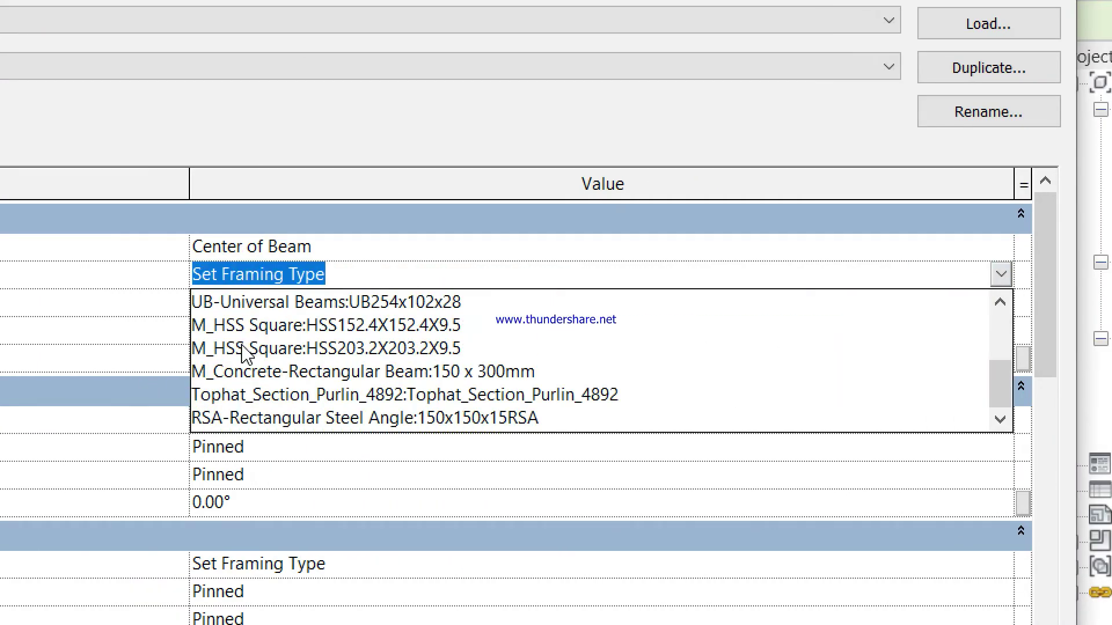
click(244, 419)
scroll(302, 365, down, 2)
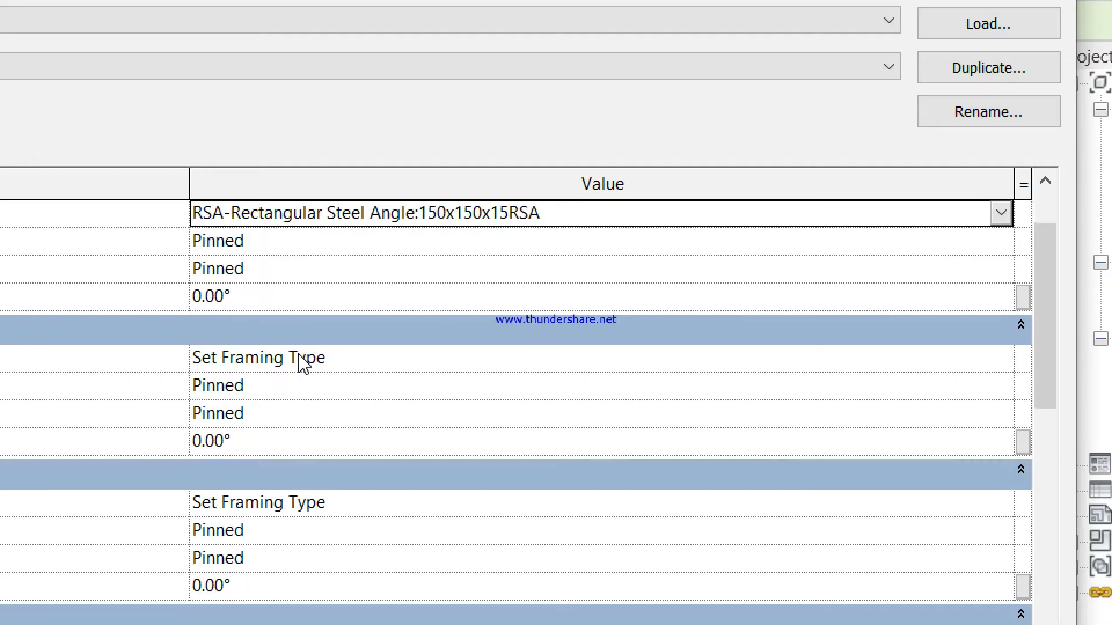
click(976, 359)
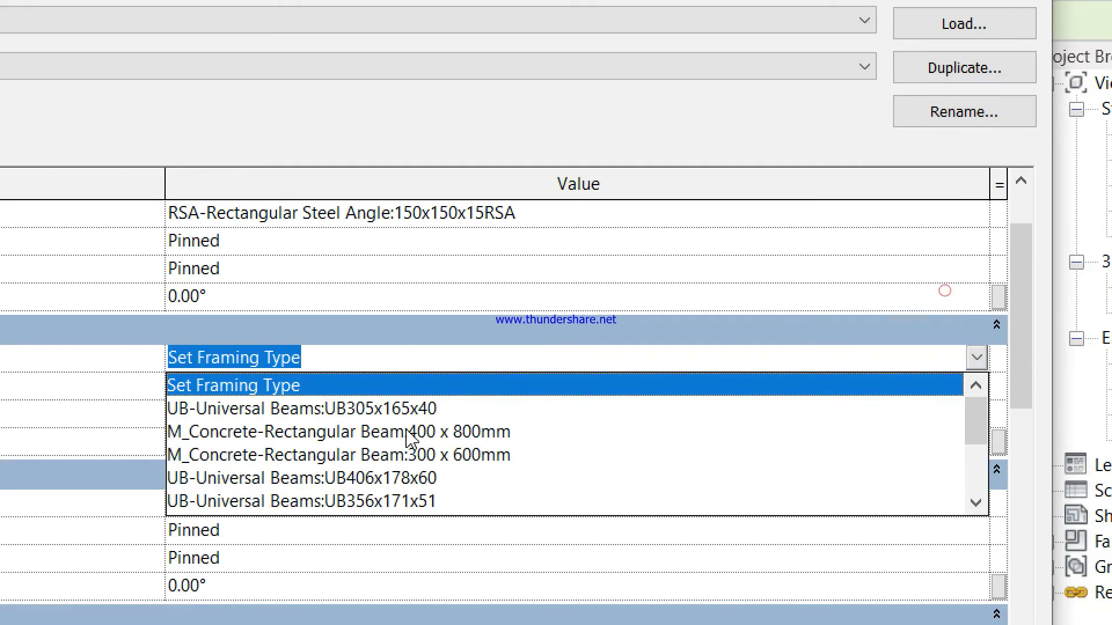
scroll(288, 452, down, 5)
click(221, 502)
scroll(645, 392, down, 5)
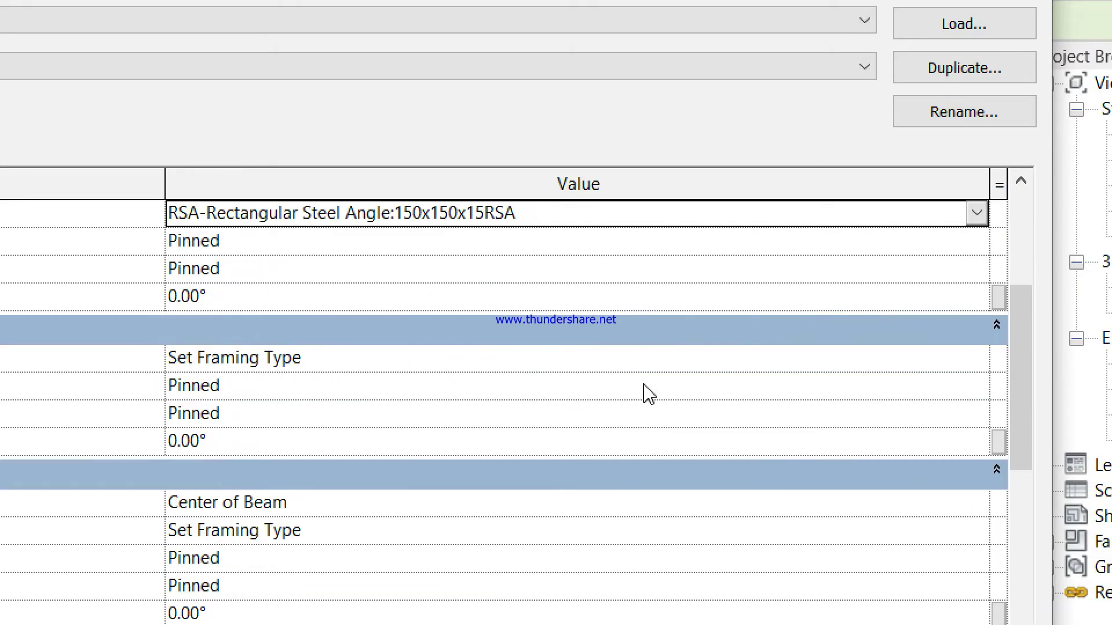
Set the diagonal webs and bottom chords to 150x150x15RSA and apply the type changes.
click(897, 359)
scroll(149, 446, down, 2)
scroll(149, 454, down, 1)
scroll(143, 497, down, 3)
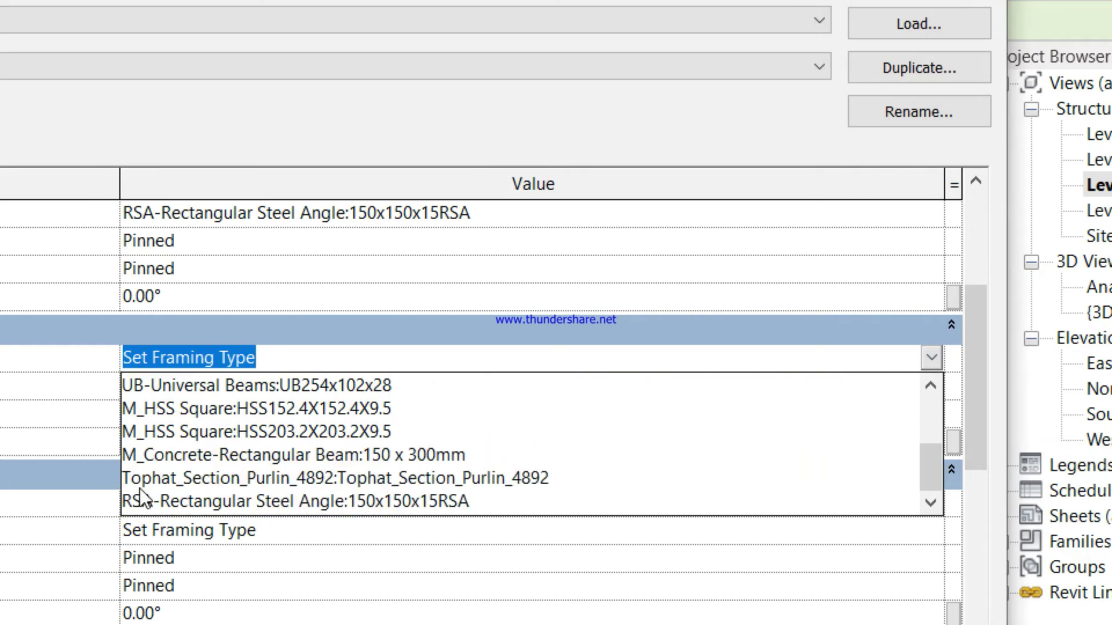
click(158, 503)
scroll(510, 413, down, 5)
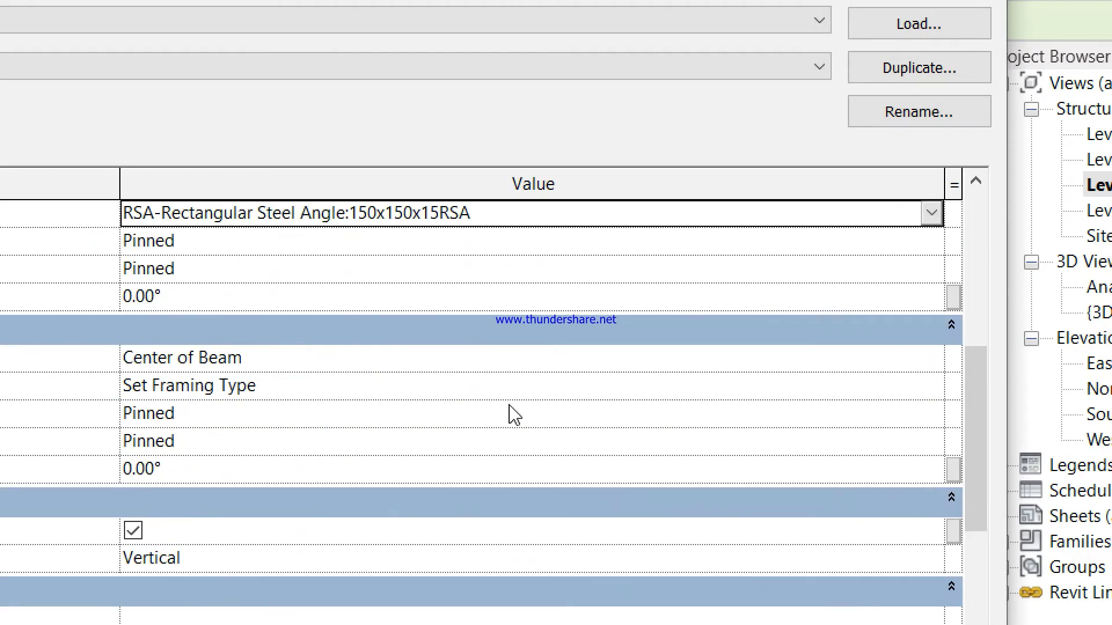
click(933, 392)
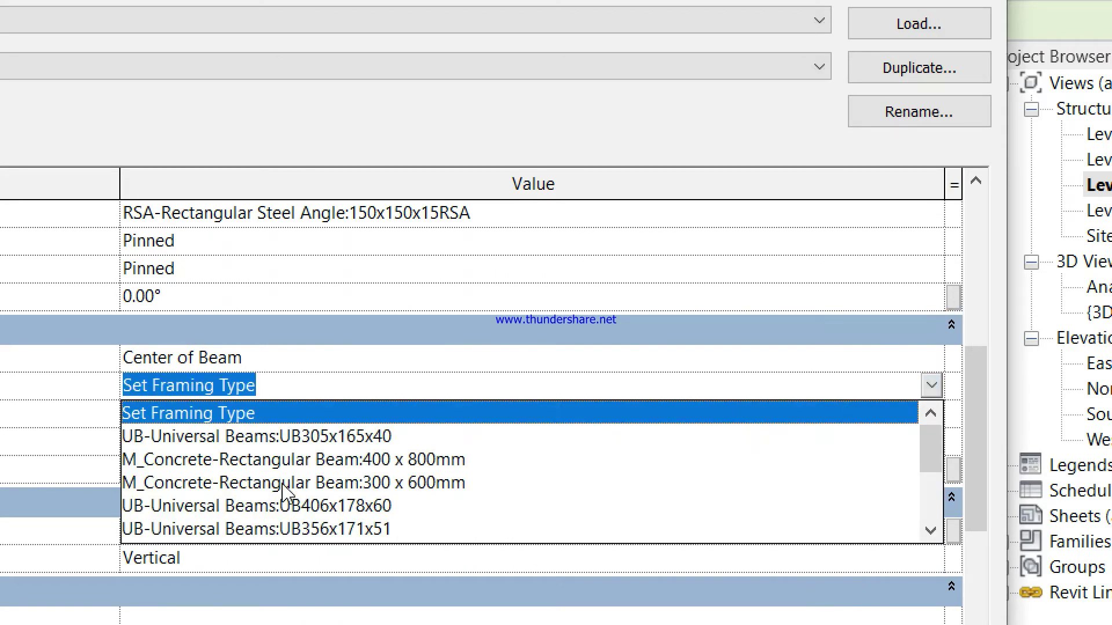
scroll(230, 529, down, 1)
scroll(223, 529, down, 1)
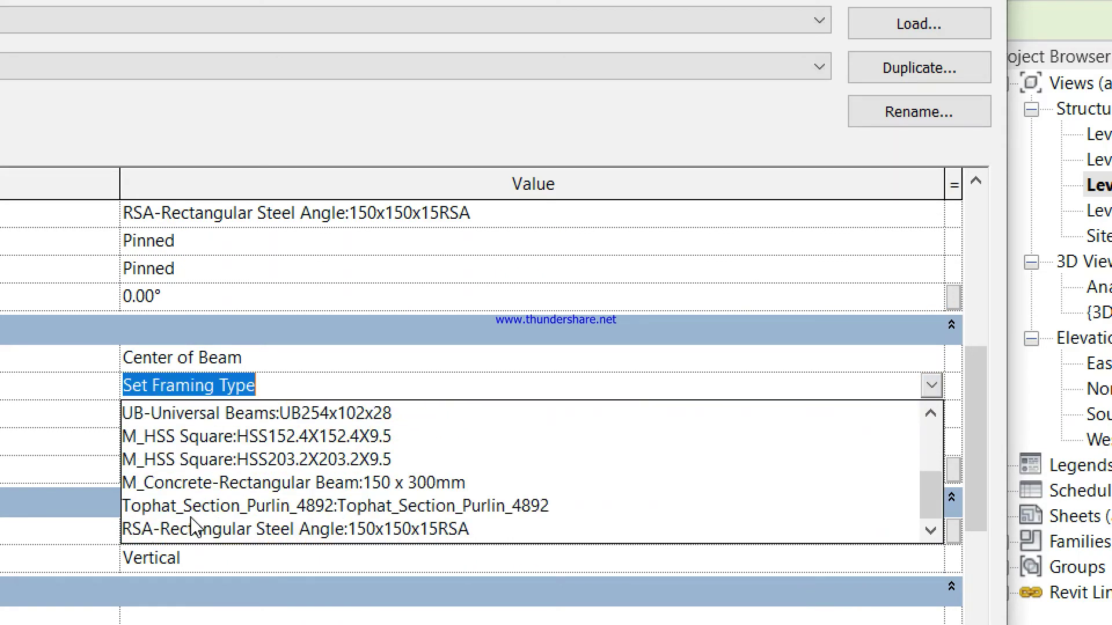
click(194, 528)
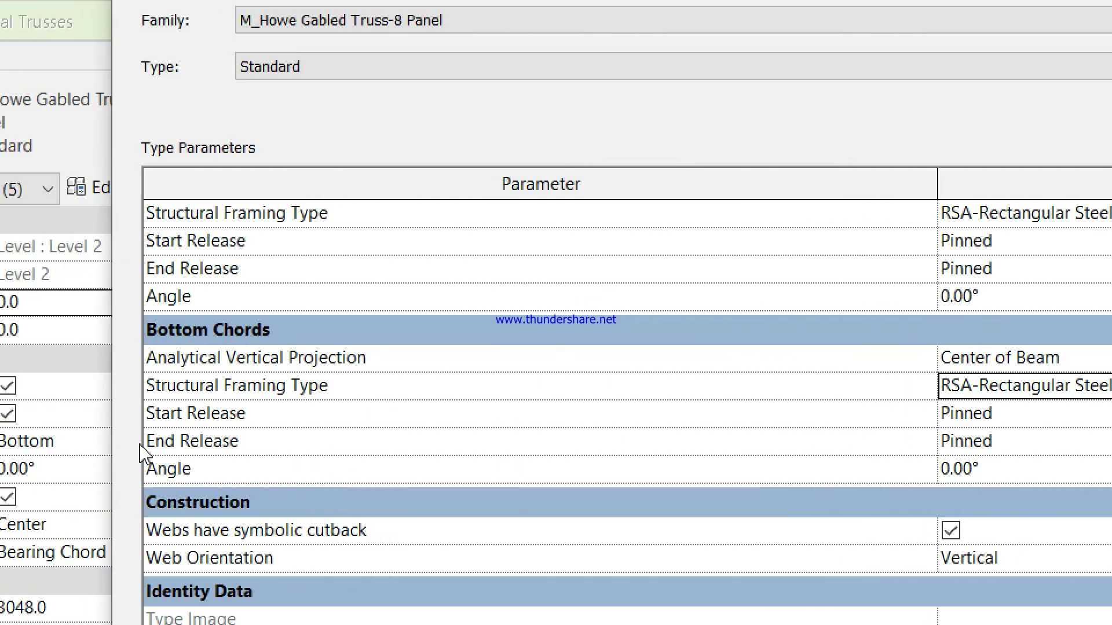
scroll(348, 408, up, 1)
scroll(313, 412, up, 2)
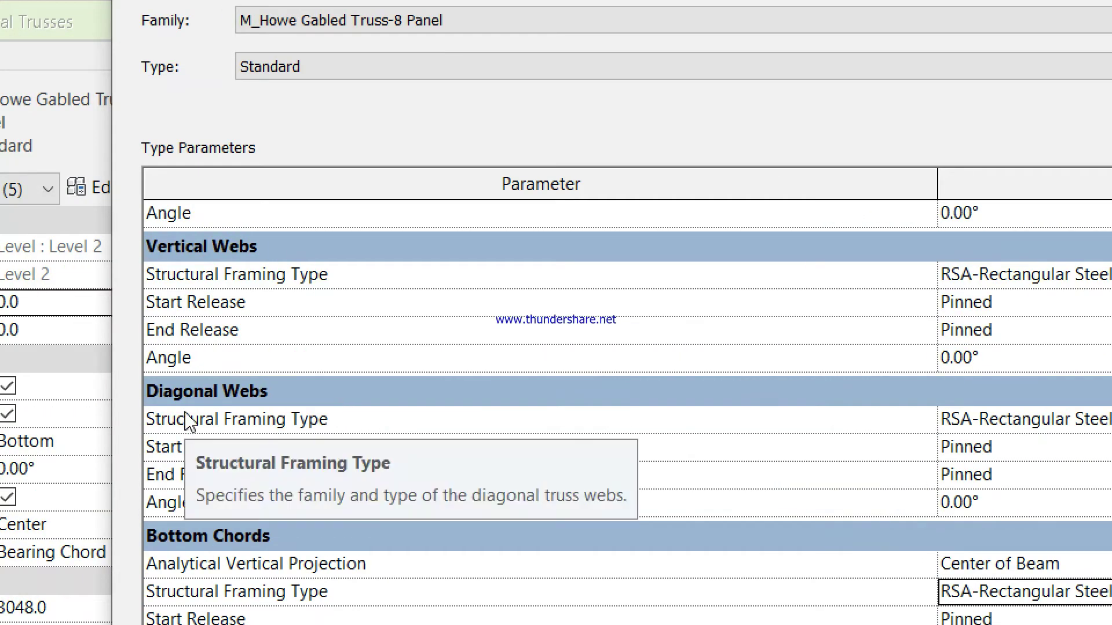
scroll(188, 420, up, 2)
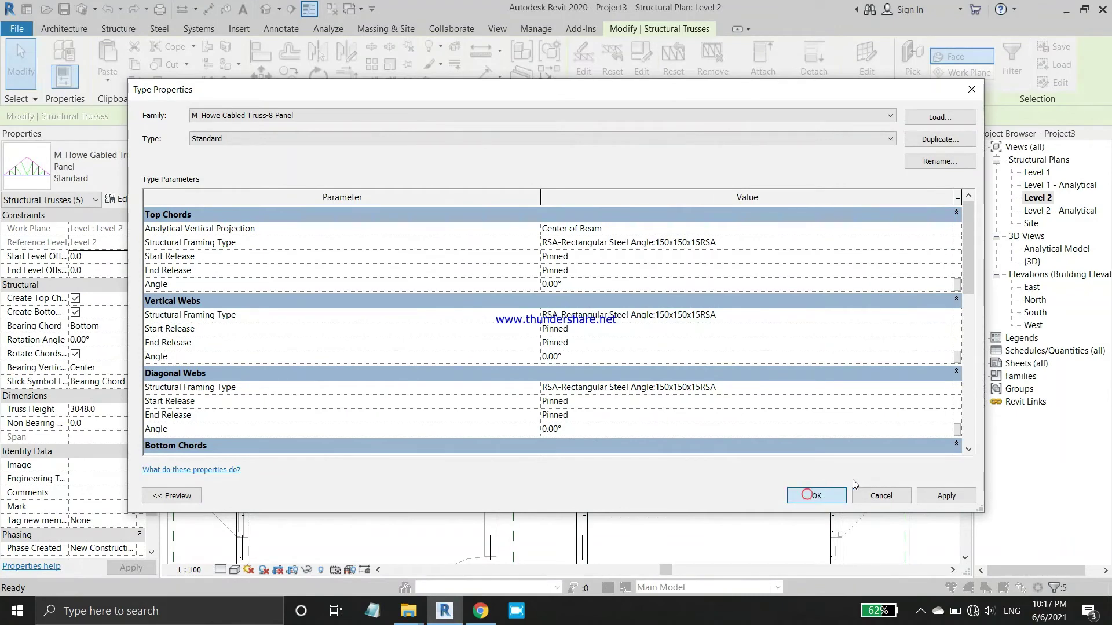
click(817, 500)
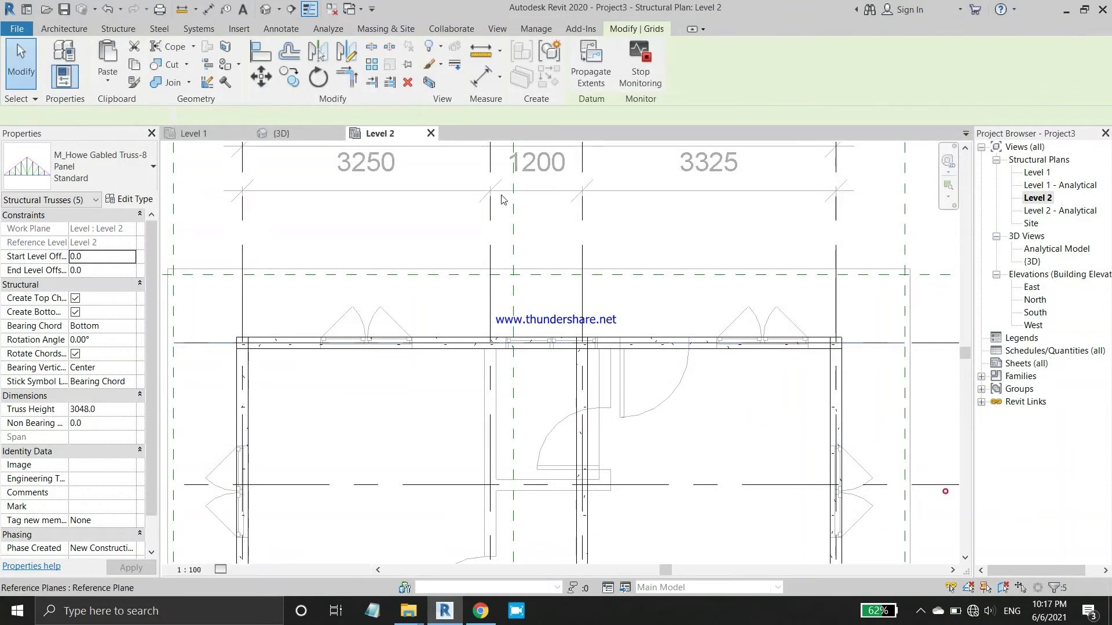
From the 3D view, open the North then South elevations and zoom in on the trusses.
click(282, 138)
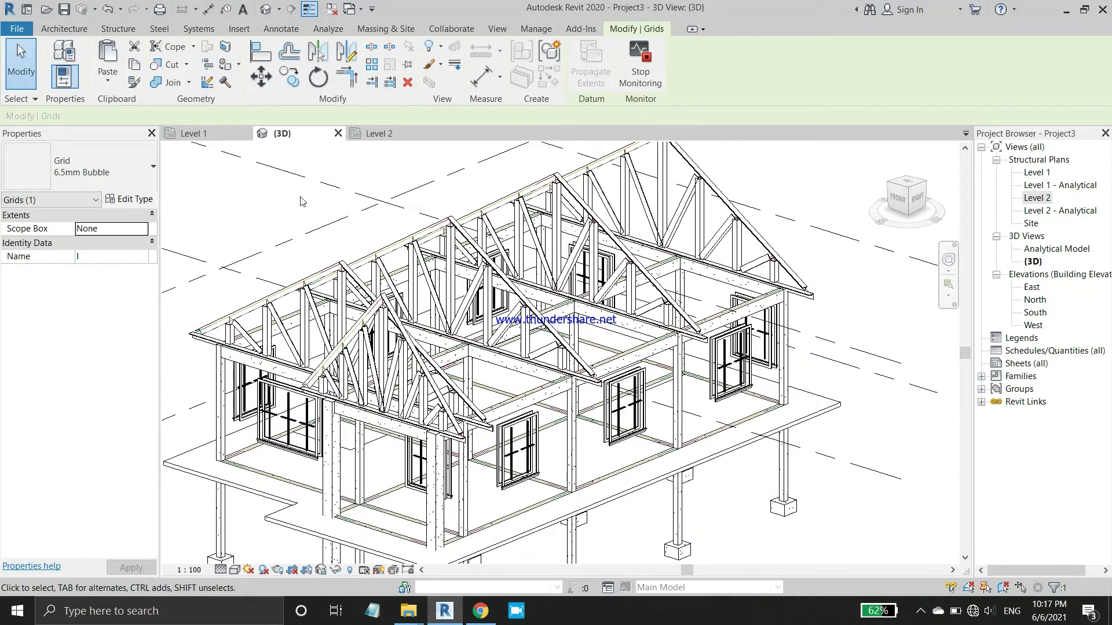
click(300, 201)
scroll(347, 220, down, 2)
scroll(399, 231, up, 3)
scroll(400, 231, up, 2)
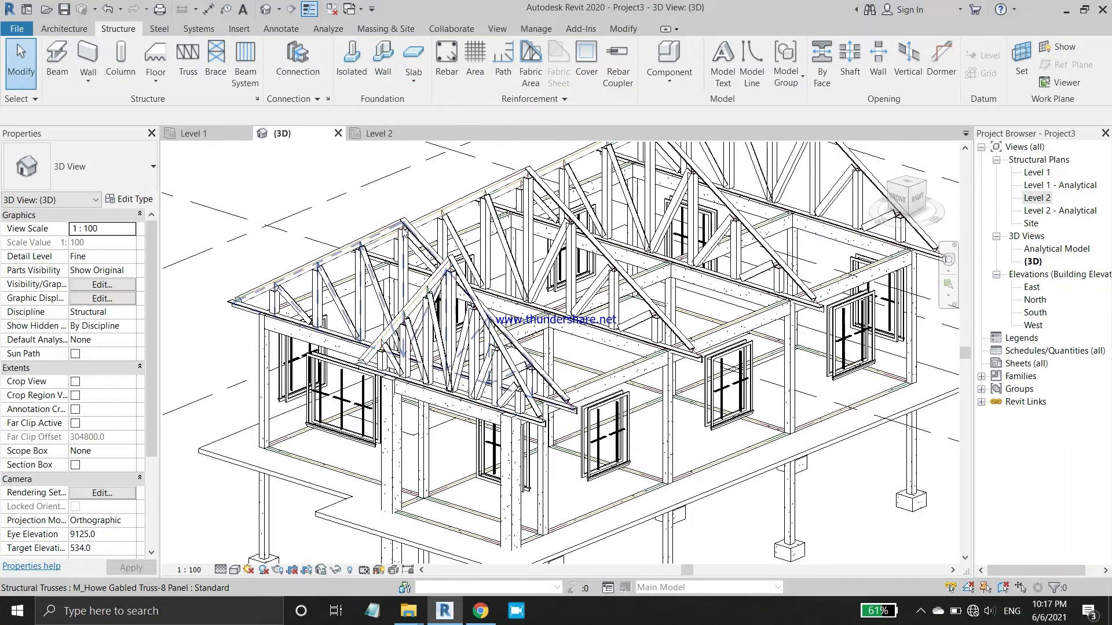
double_click(1034, 300)
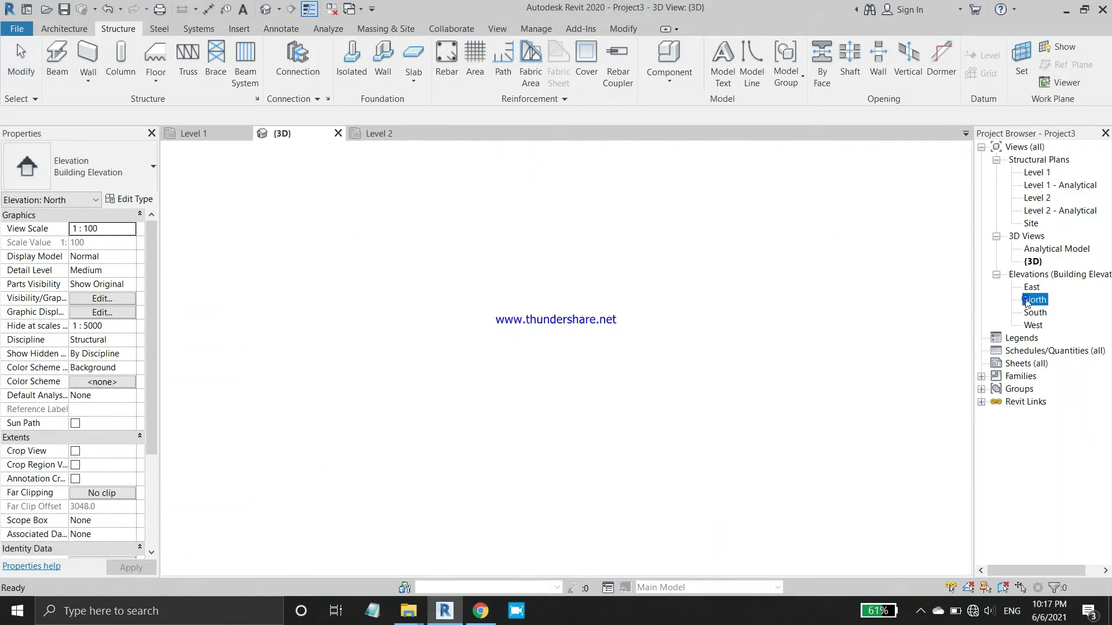
double_click(1031, 313)
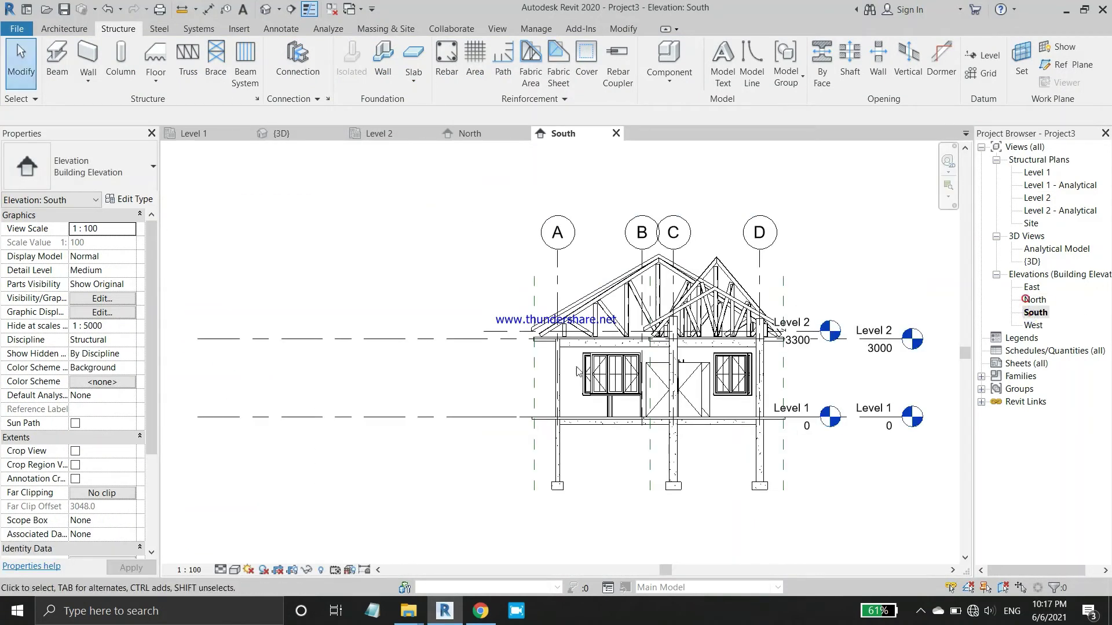
scroll(735, 319, up, 2)
scroll(726, 307, up, 2)
scroll(721, 296, up, 2)
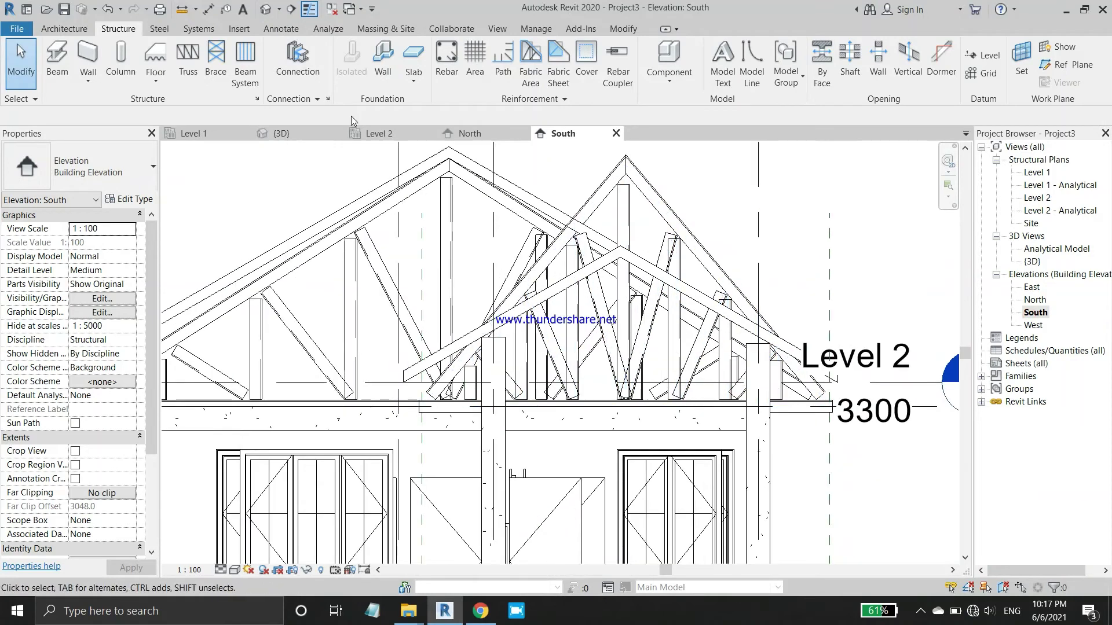
Review the model categories in the South elevation's Visibility/Graphics settings and close them.
click(512, 32)
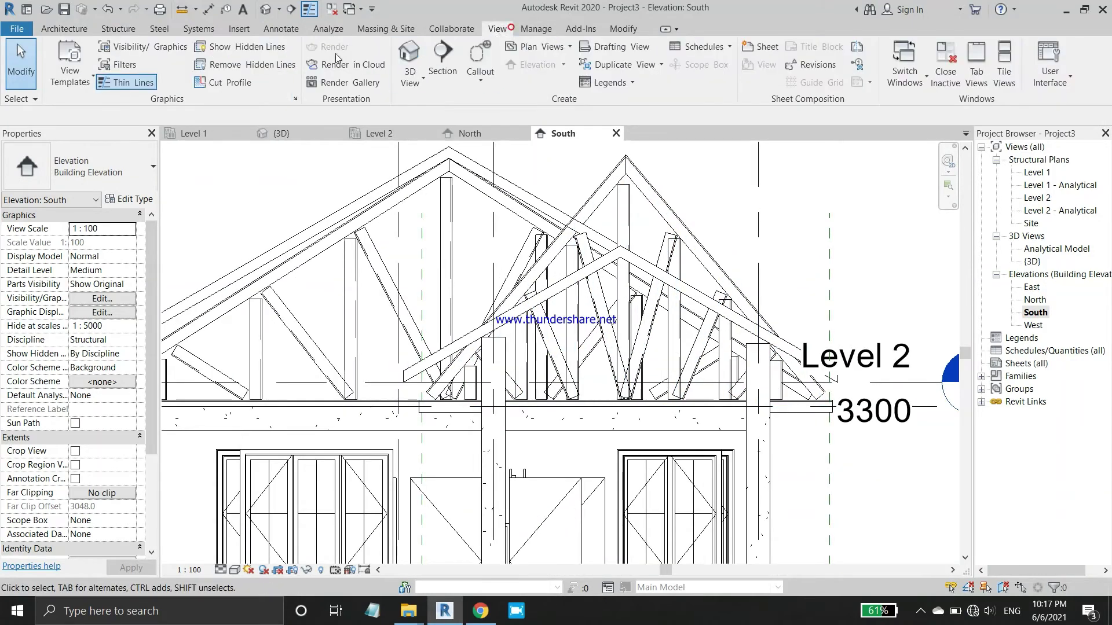
click(162, 48)
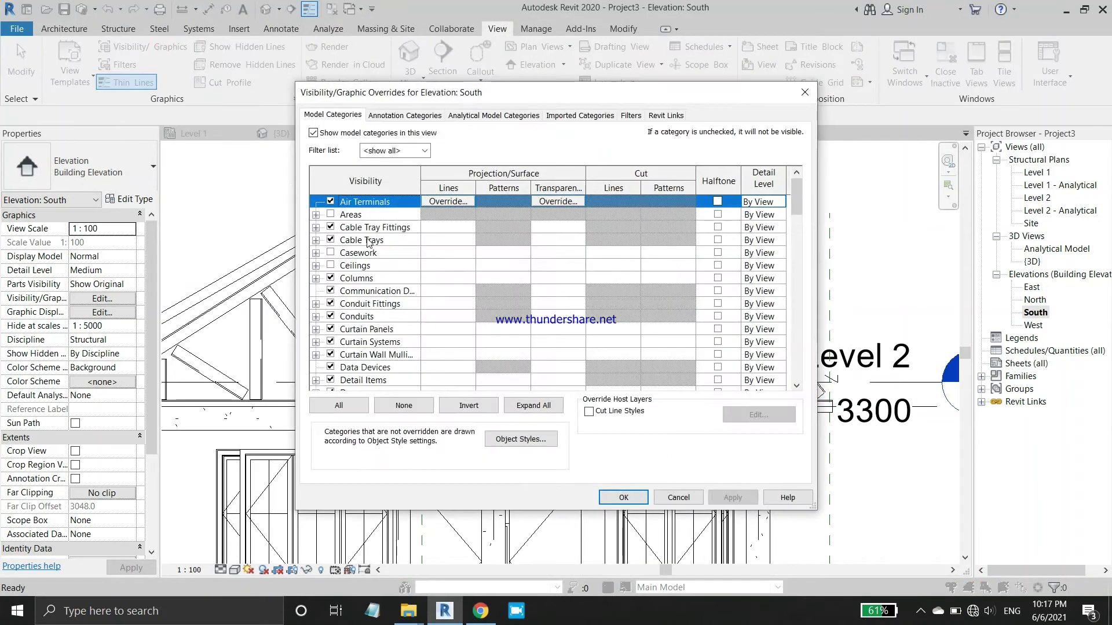
scroll(379, 268, down, 1)
scroll(372, 285, down, 1)
scroll(372, 285, down, 2)
scroll(371, 287, down, 2)
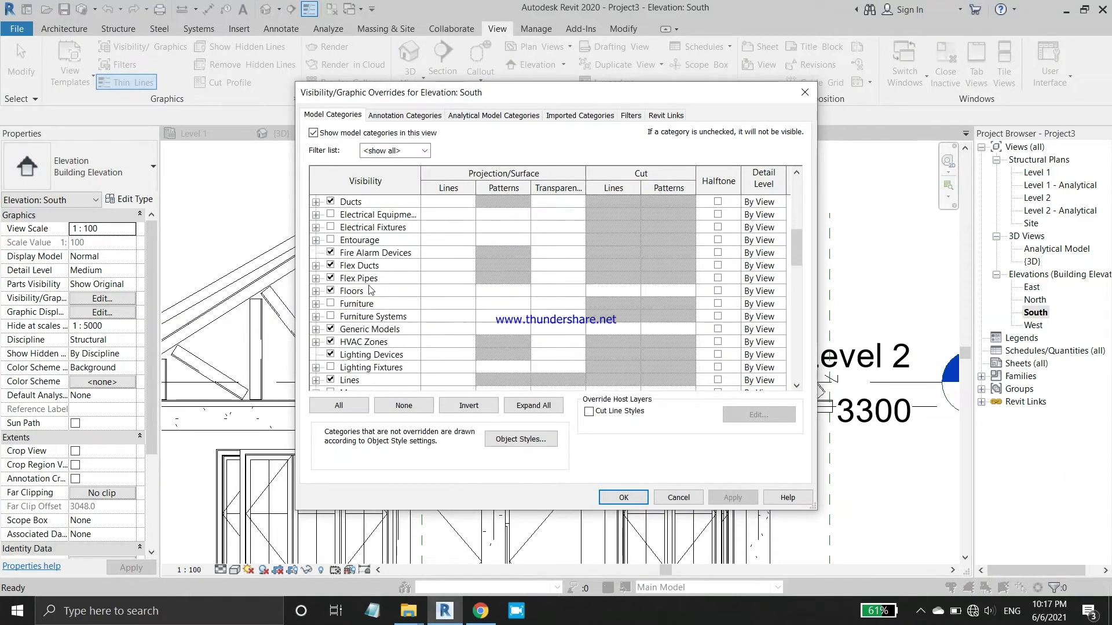
scroll(370, 288, down, 2)
scroll(369, 289, down, 2)
scroll(365, 296, down, 2)
scroll(351, 321, down, 2)
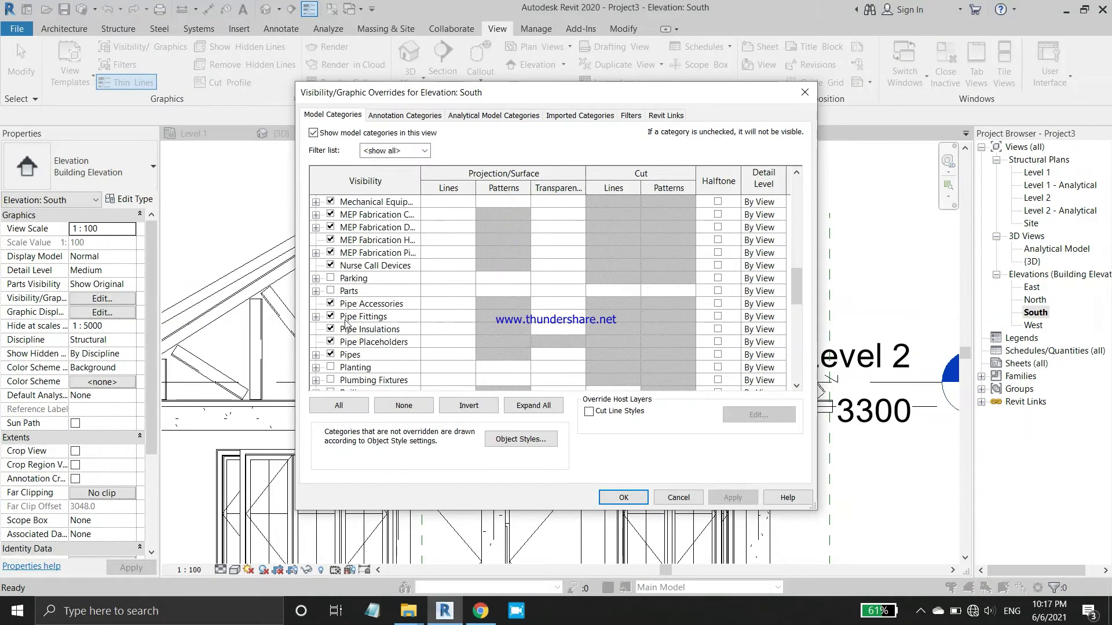
scroll(348, 321, down, 1)
scroll(346, 323, down, 1)
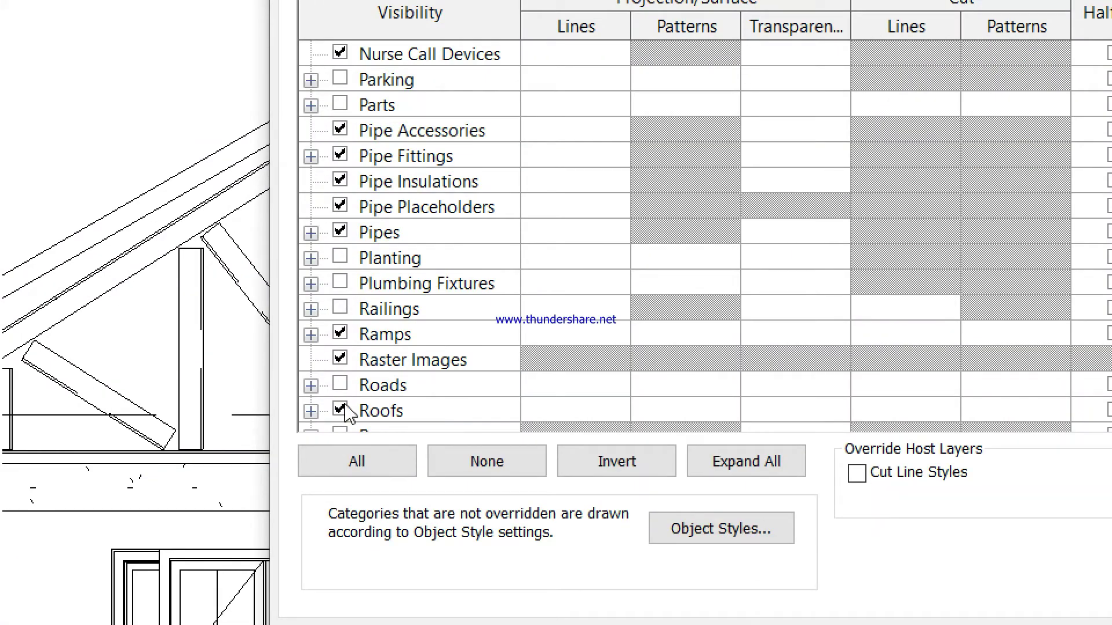
scroll(390, 402, down, 2)
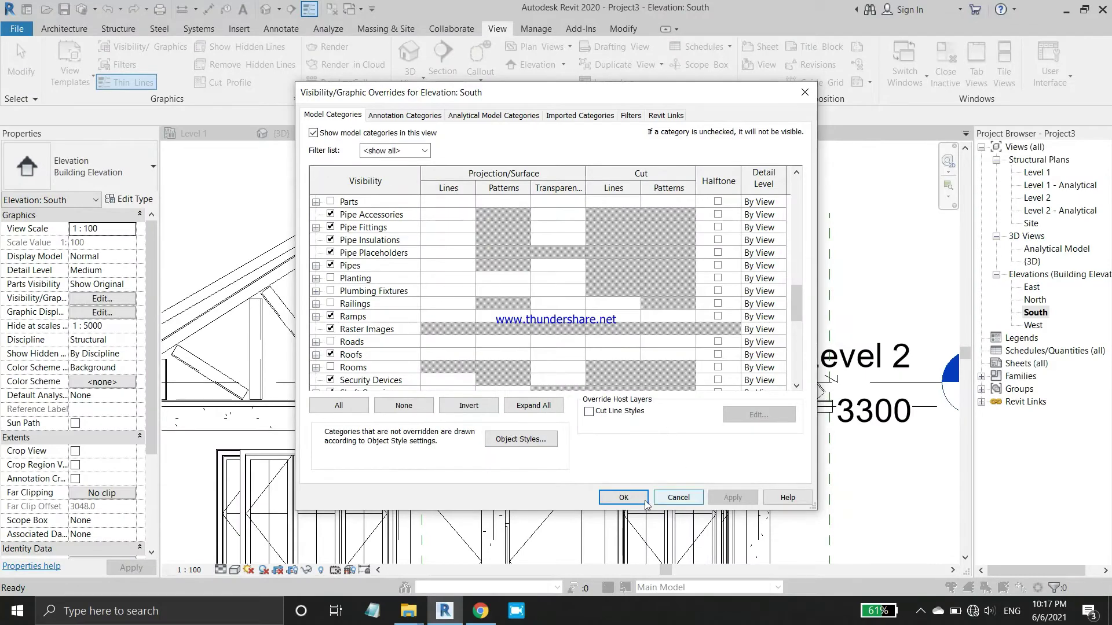
click(646, 504)
scroll(520, 255, up, 1)
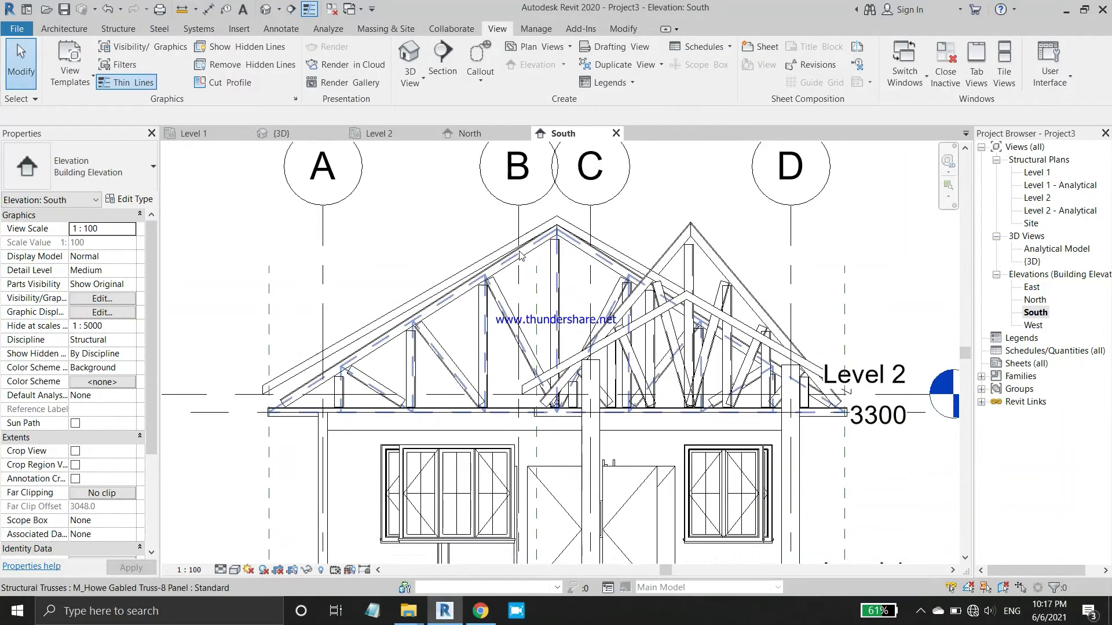
scroll(520, 255, up, 1)
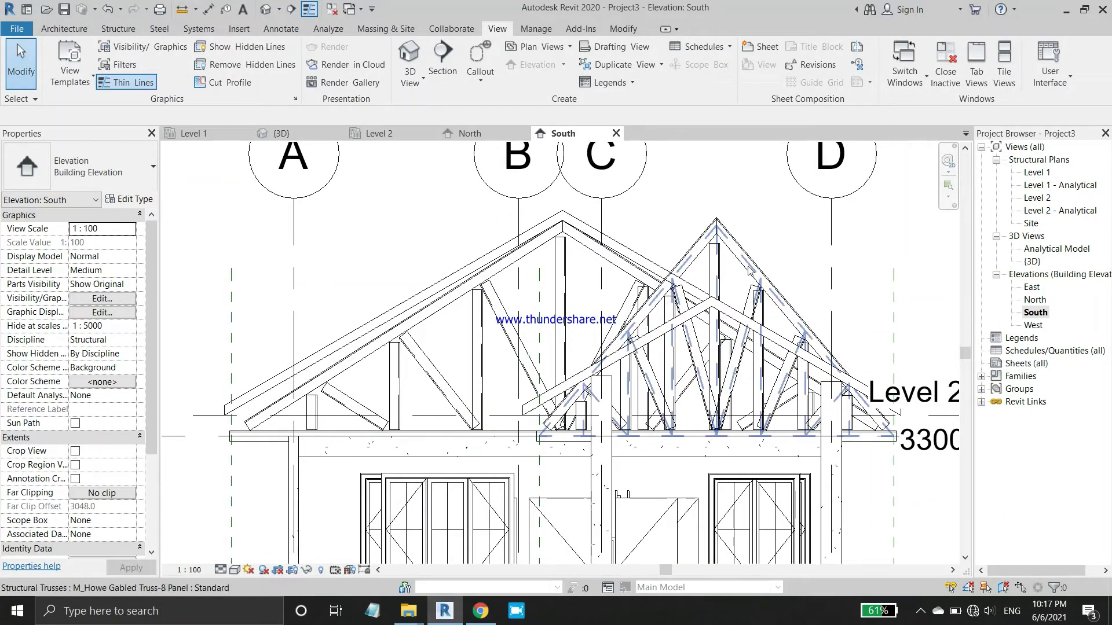
scroll(750, 271, up, 2)
scroll(753, 278, up, 1)
scroll(757, 292, up, 2)
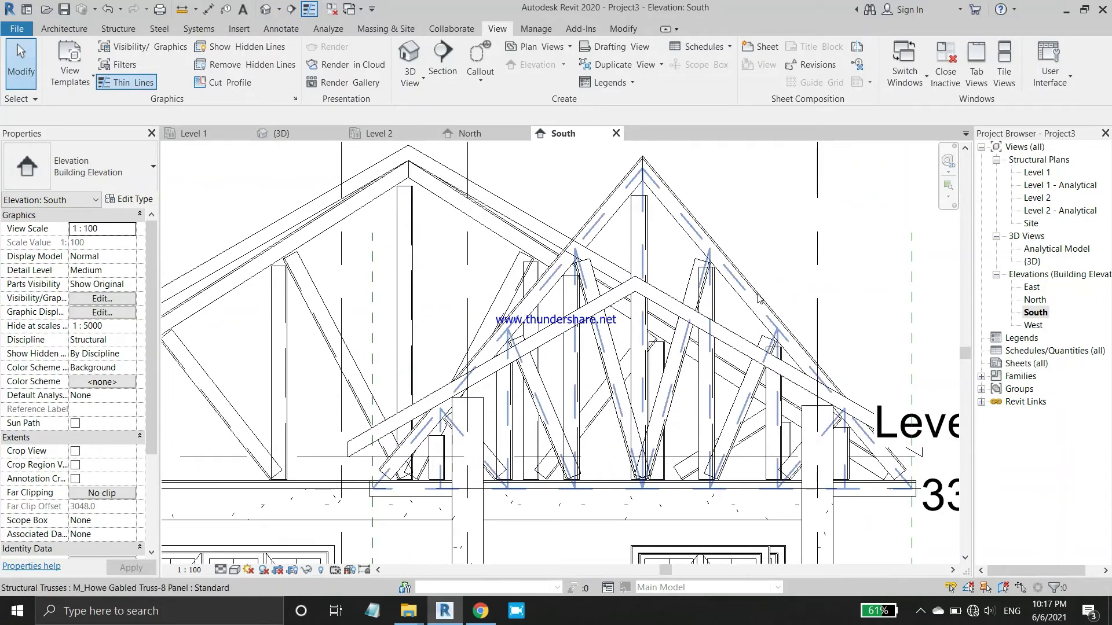
click(221, 570)
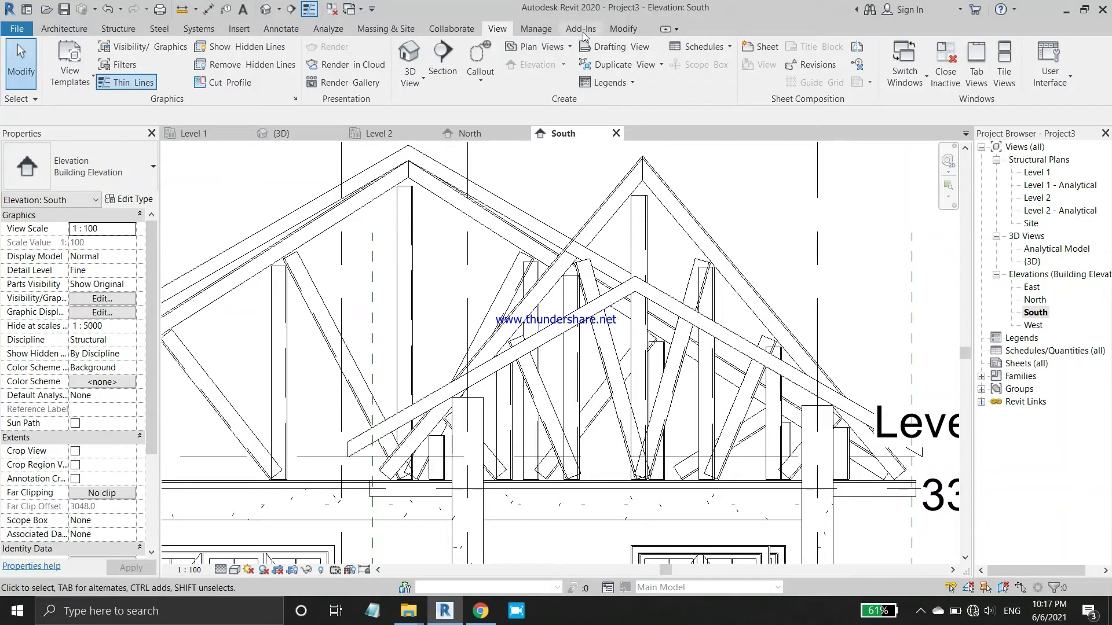
click(624, 30)
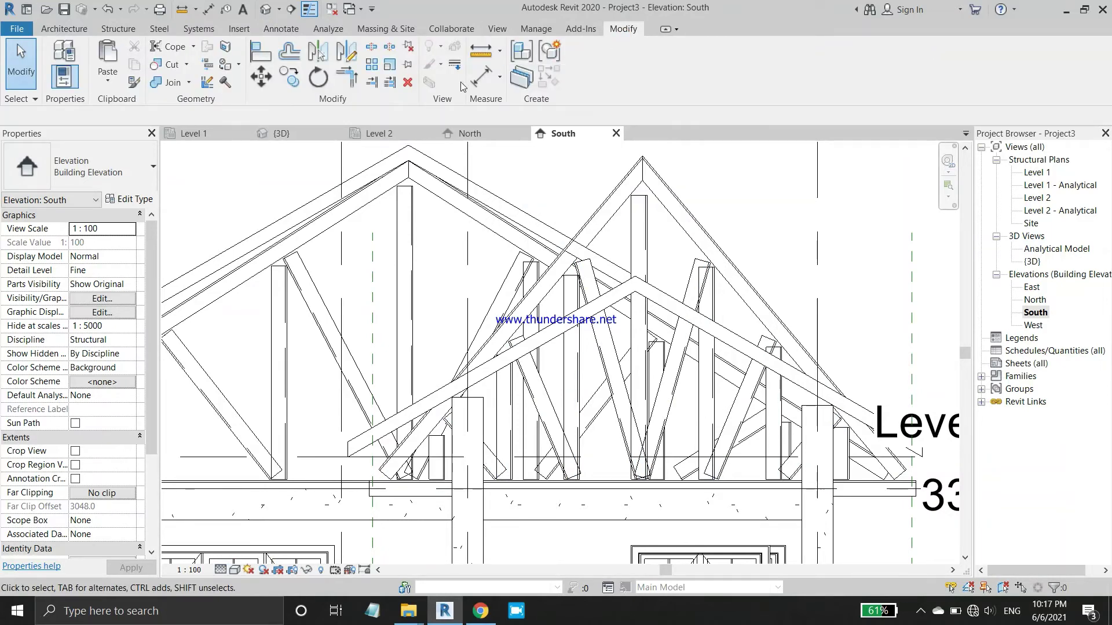
click(478, 54)
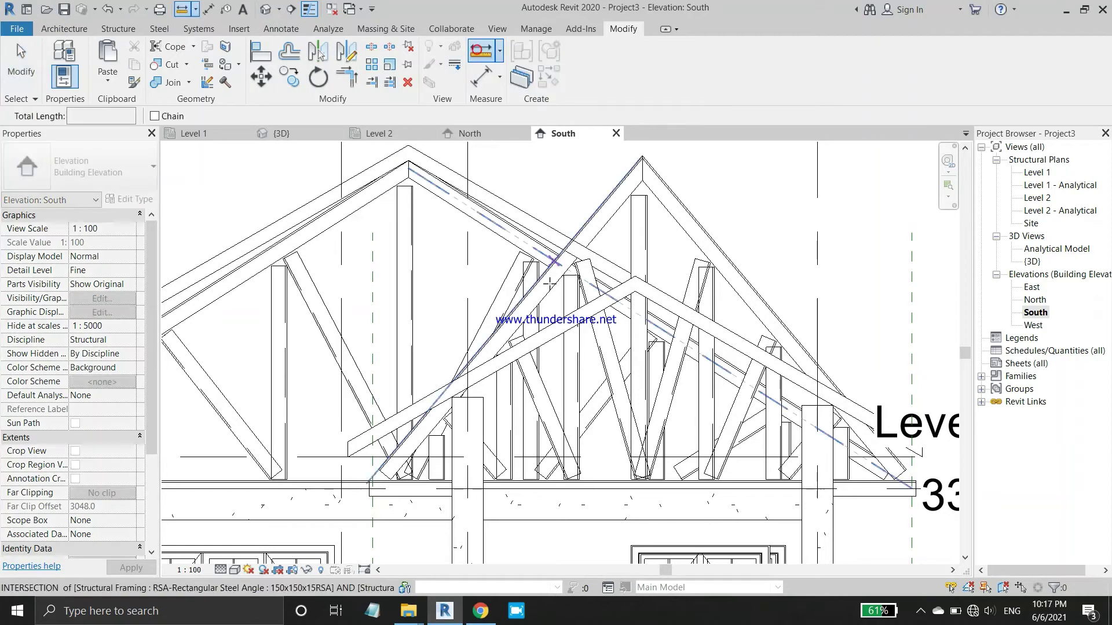
scroll(625, 268, up, 3)
scroll(625, 267, up, 2)
scroll(625, 268, up, 1)
click(625, 268)
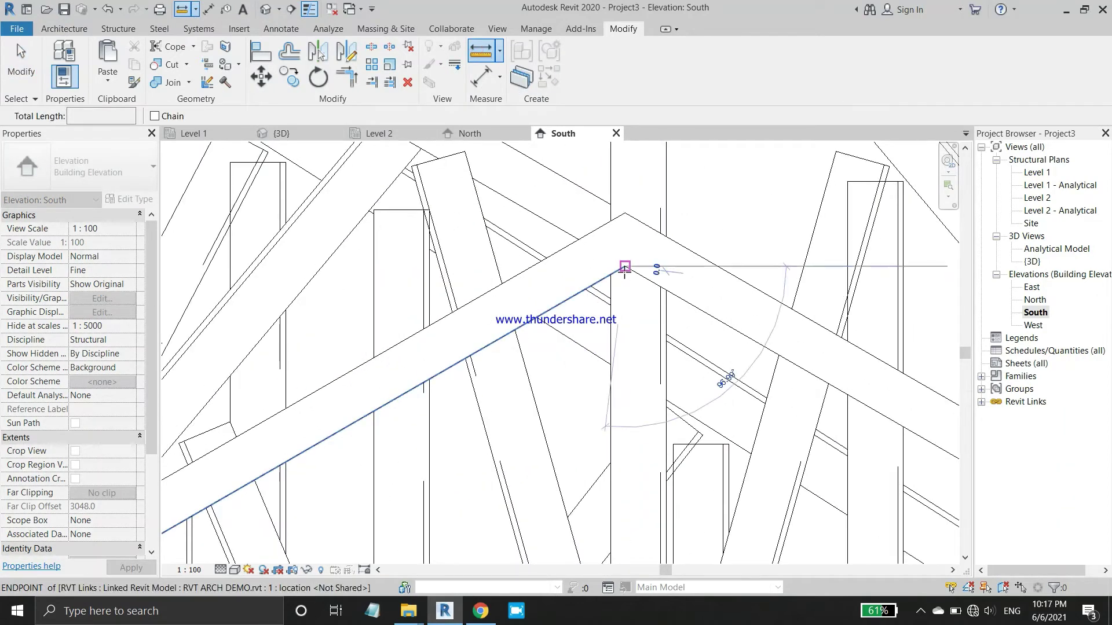
scroll(637, 220, down, 2)
scroll(602, 226, down, 2)
scroll(600, 224, down, 1)
key(Escape)
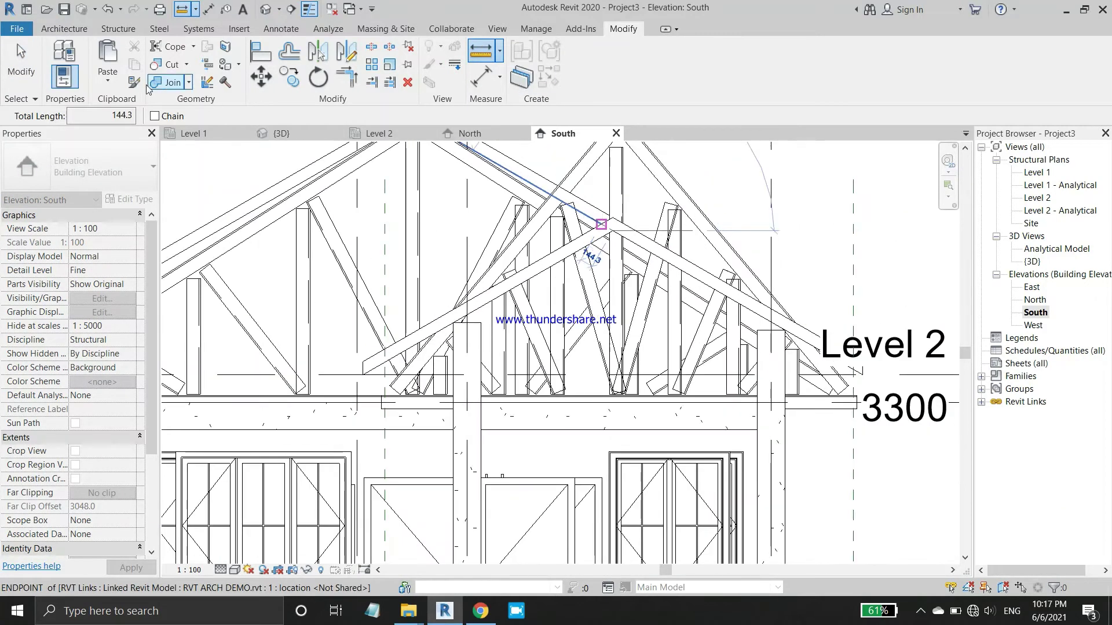
key(Escape)
scroll(669, 318, down, 3)
Select Level 2 and drag its right end onto the linked level heads.
scroll(741, 341, up, 2)
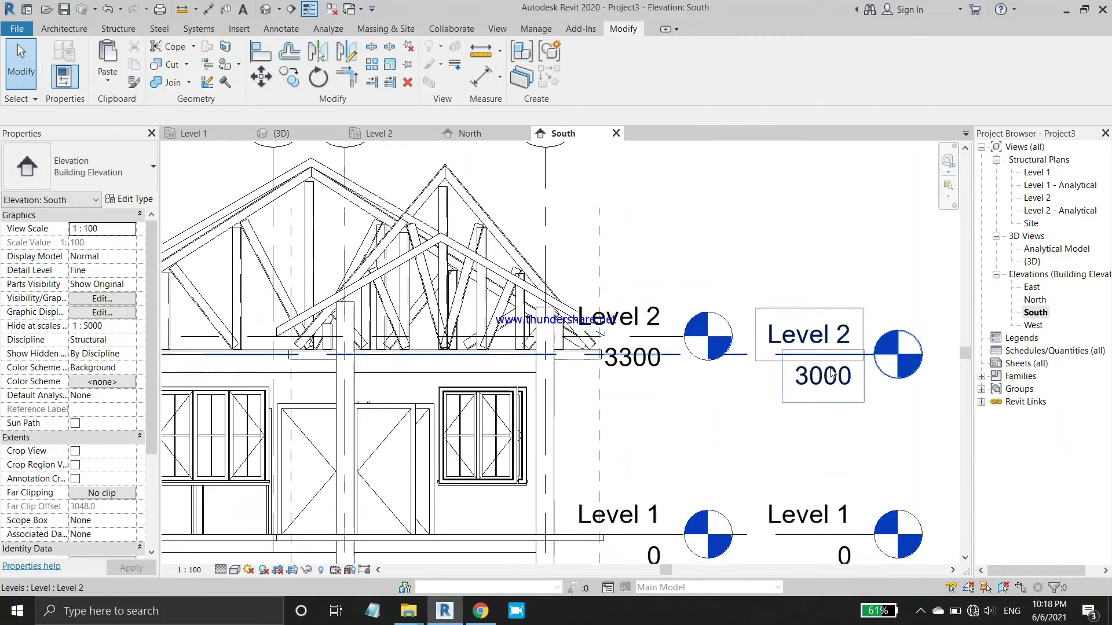
scroll(741, 341, up, 1)
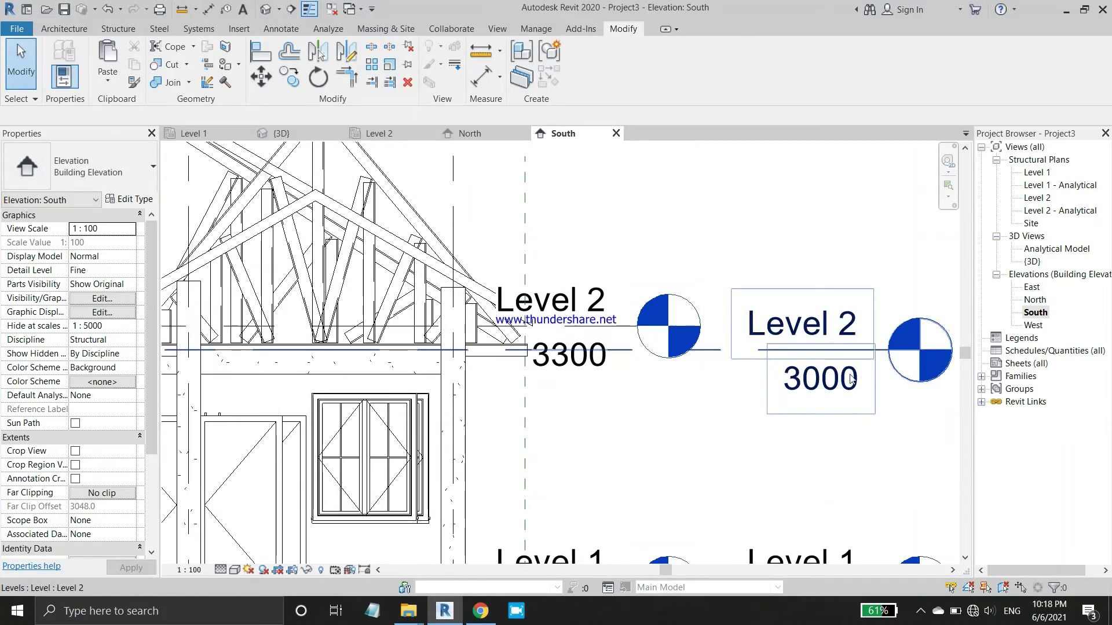
click(855, 385)
text(3300)
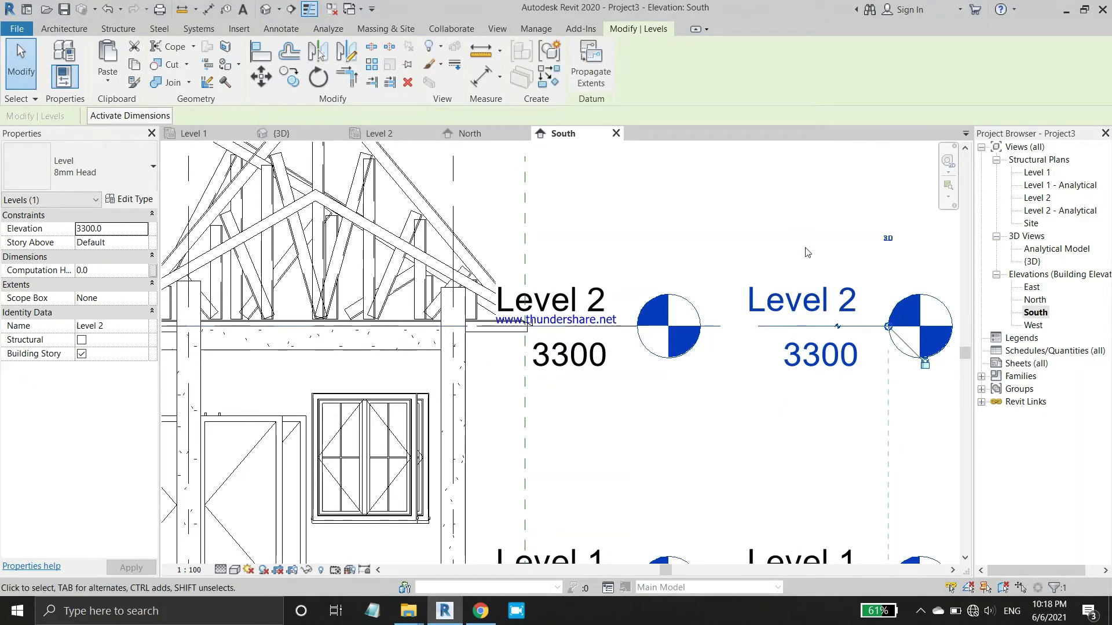
scroll(810, 261, down, 1)
scroll(834, 302, down, 1)
scroll(866, 301, up, 1)
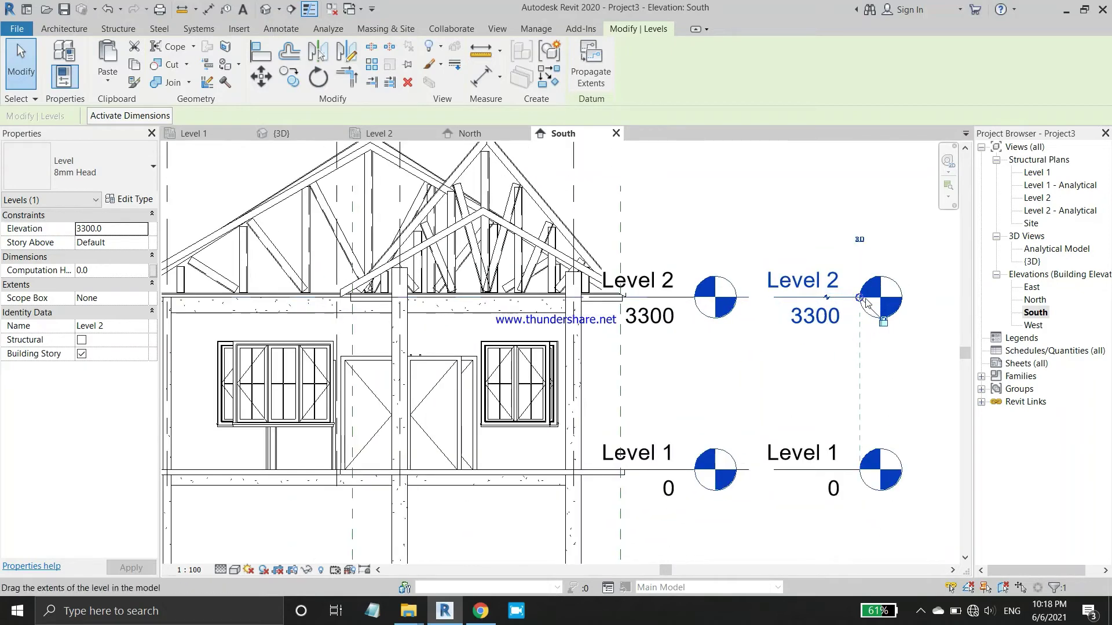
drag(862, 299, 689, 298)
Adjust Level 2's left end, then compare in the North elevation and return to South.
scroll(655, 295, down, 2)
scroll(655, 295, down, 1)
scroll(655, 295, down, 1)
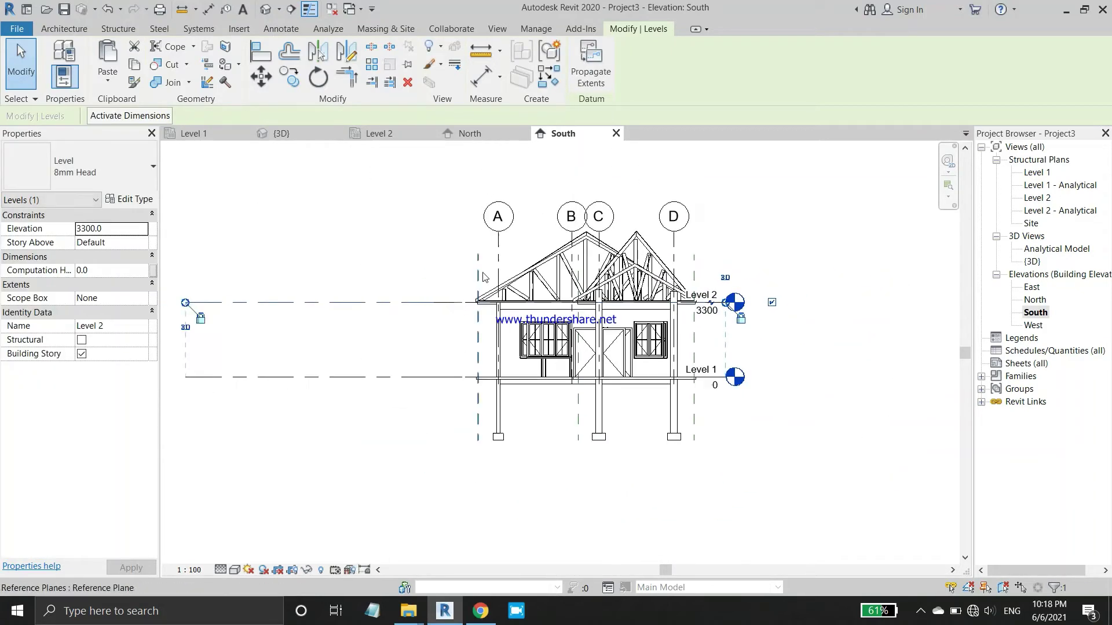
mouse_move(265, 297)
mouse_down()
mouse_move(455, 298)
mouse_move(438, 270)
mouse_up()
scroll(453, 299, up, 1)
scroll(453, 282, up, 1)
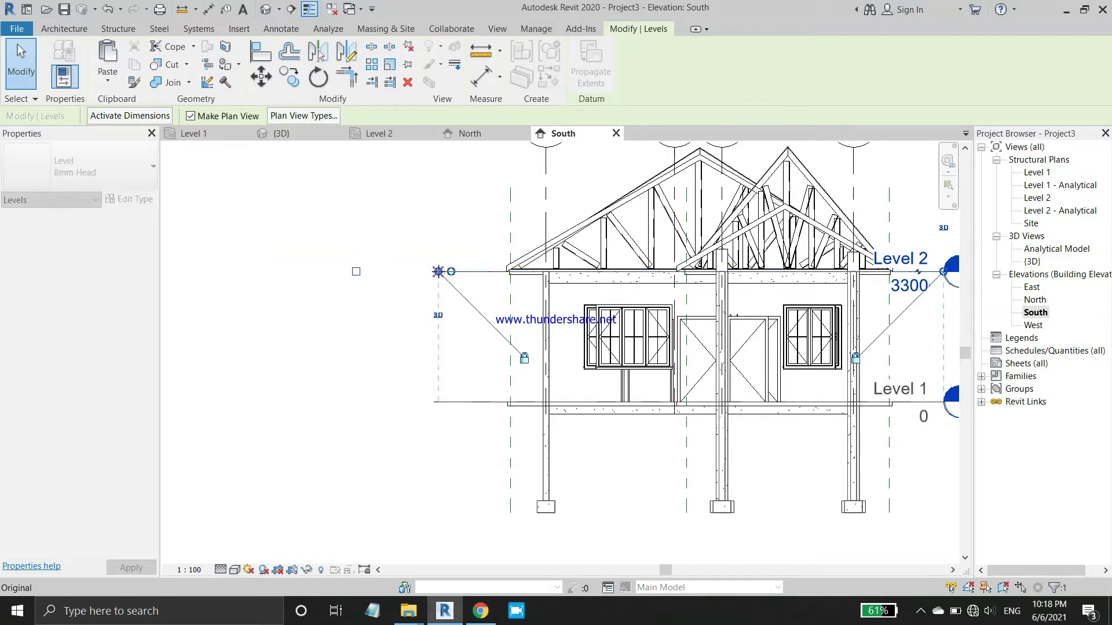
scroll(439, 270, down, 2)
scroll(718, 298, up, 1)
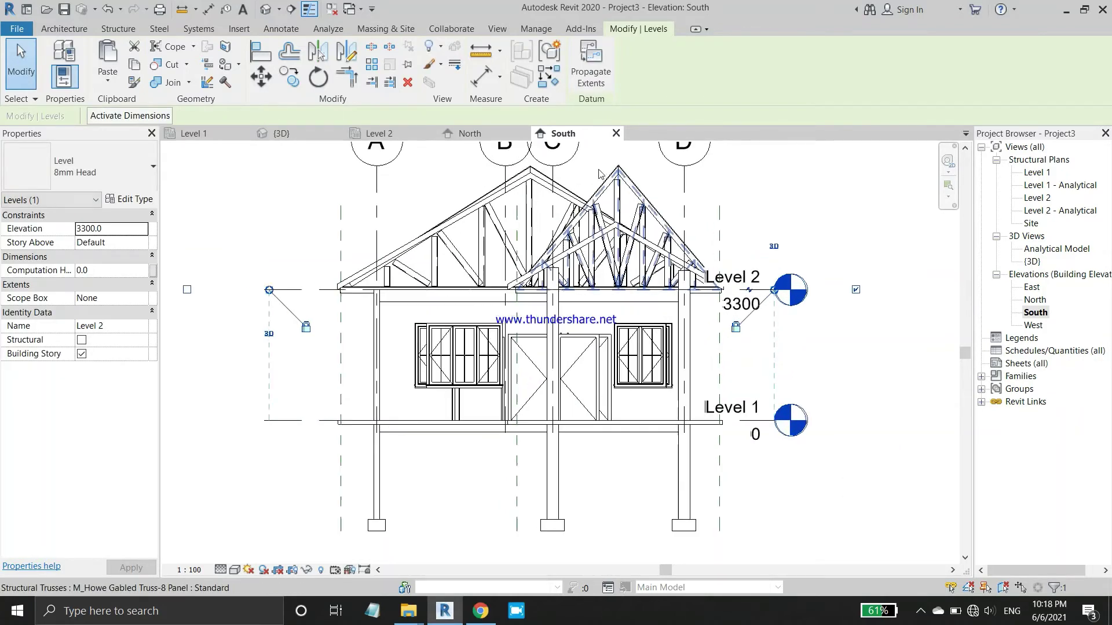
click(480, 137)
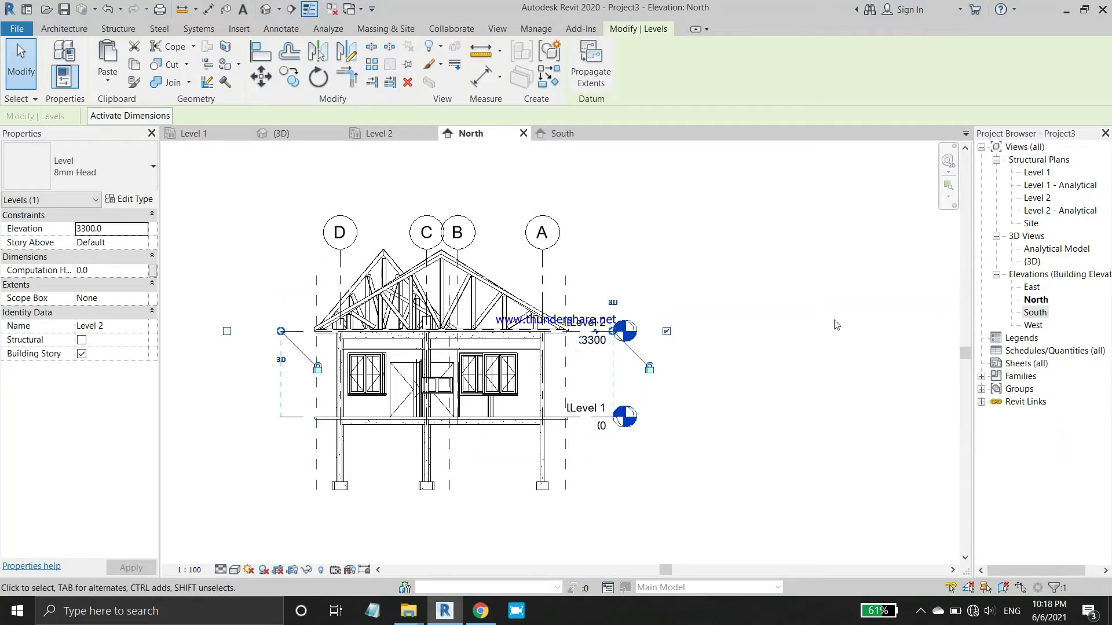
click(572, 136)
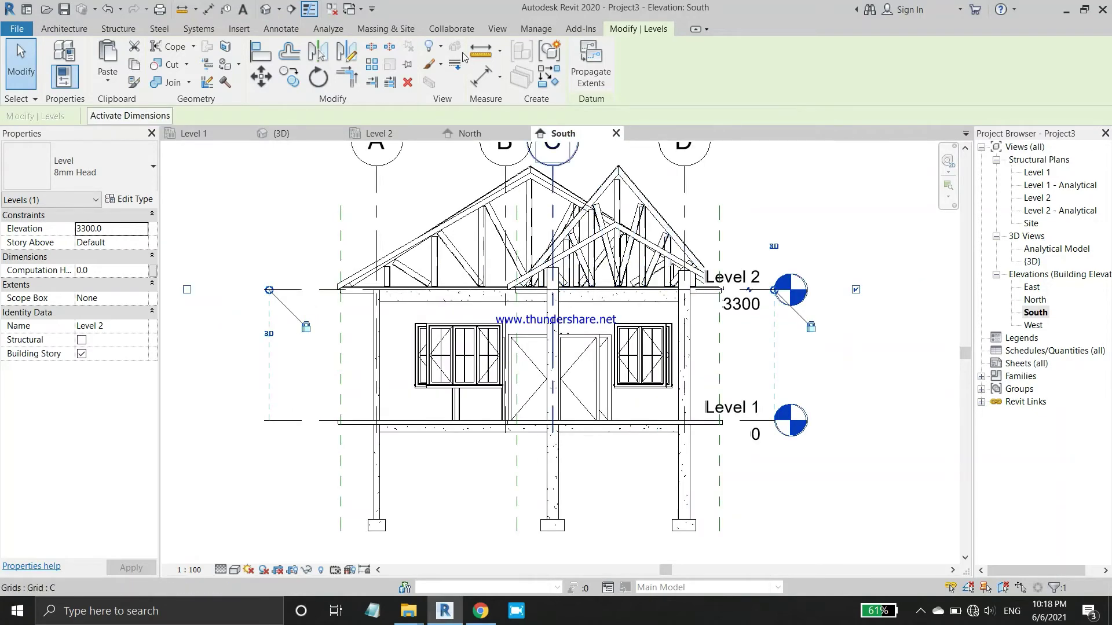
Measure the height from the truss apex down to the bearing level, then cancel.
click(481, 52)
scroll(624, 199, up, 1)
scroll(625, 200, up, 1)
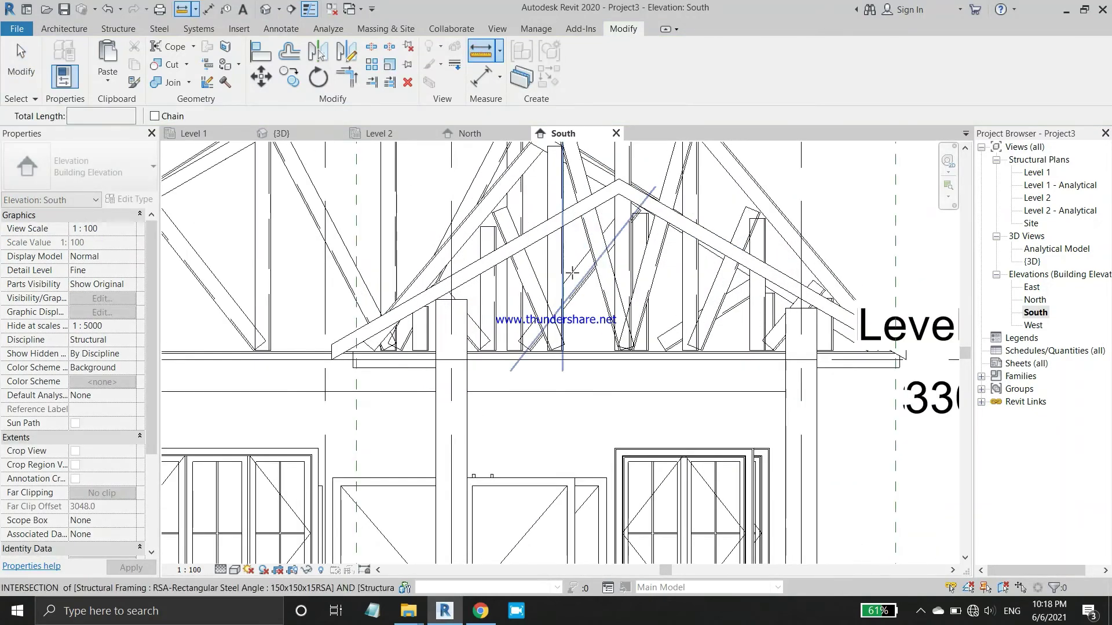
scroll(632, 188, up, 1)
scroll(634, 173, up, 1)
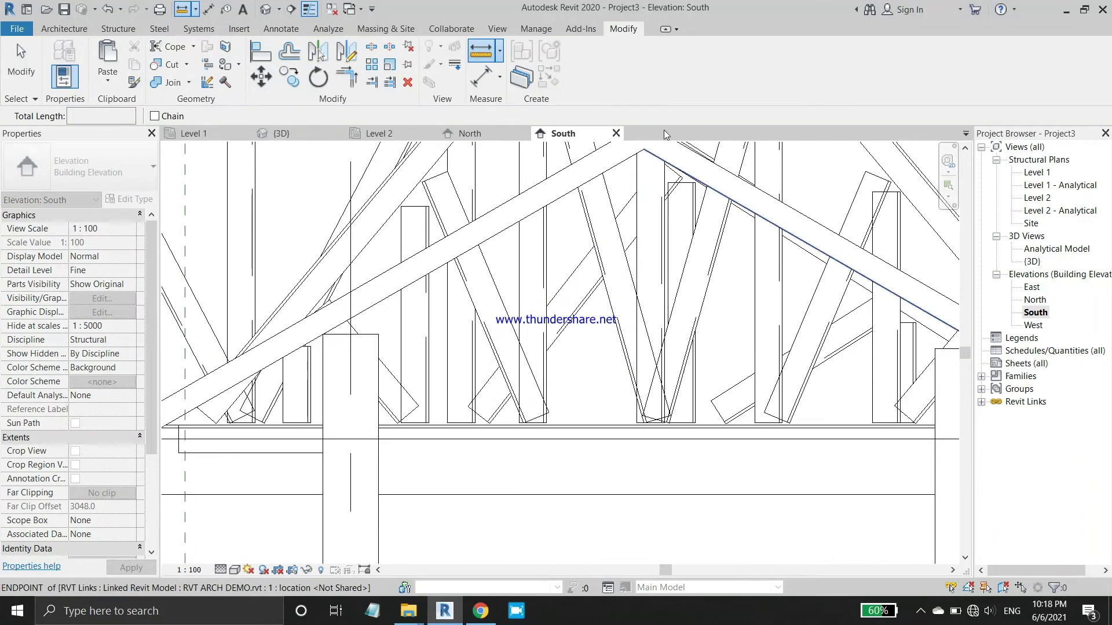
click(641, 151)
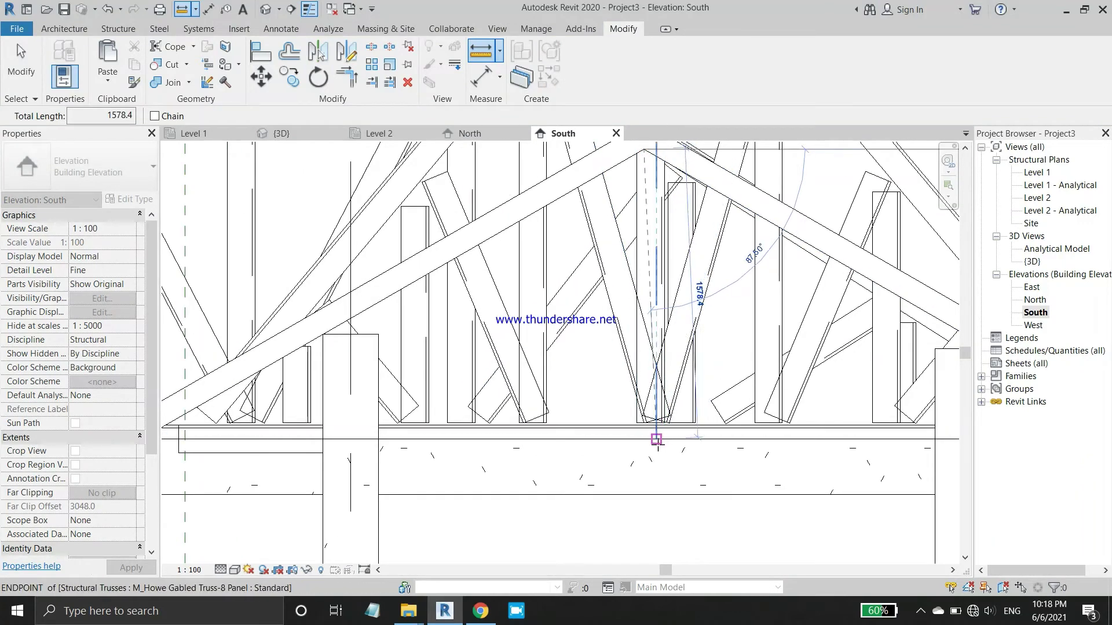
scroll(656, 440, down, 1)
scroll(656, 440, down, 1)
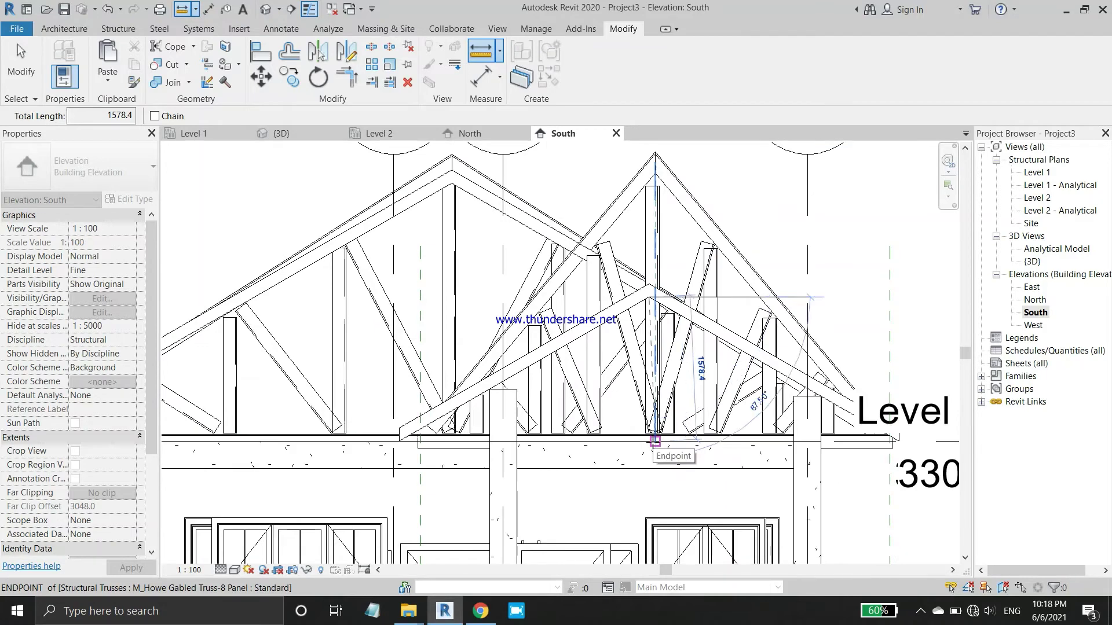
scroll(657, 439, up, 1)
scroll(658, 439, up, 1)
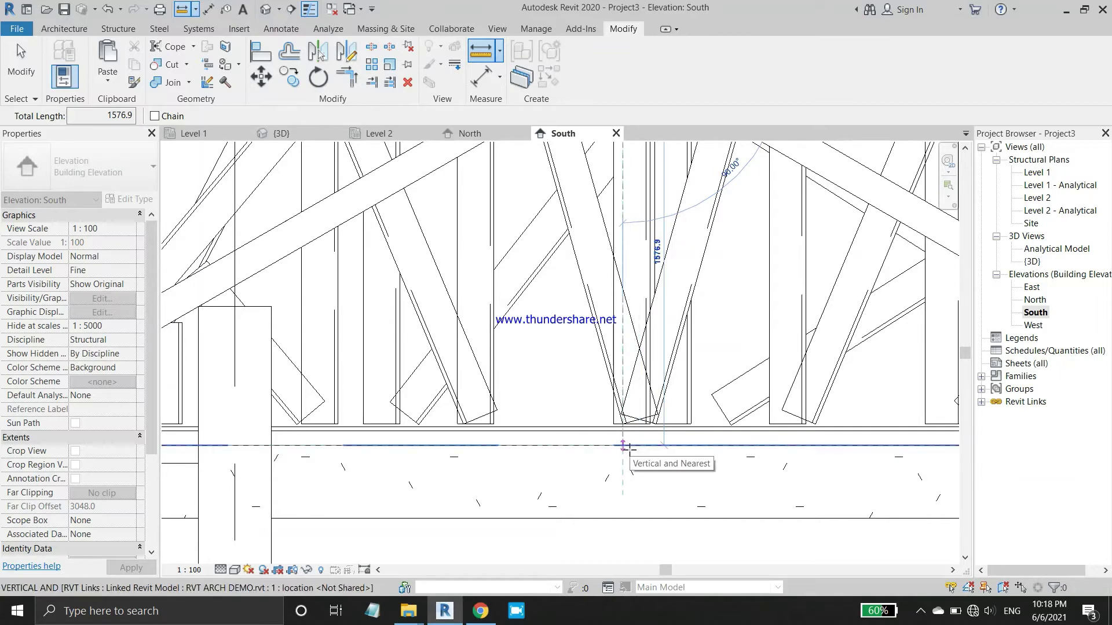
key(Escape)
scroll(571, 151, down, 5)
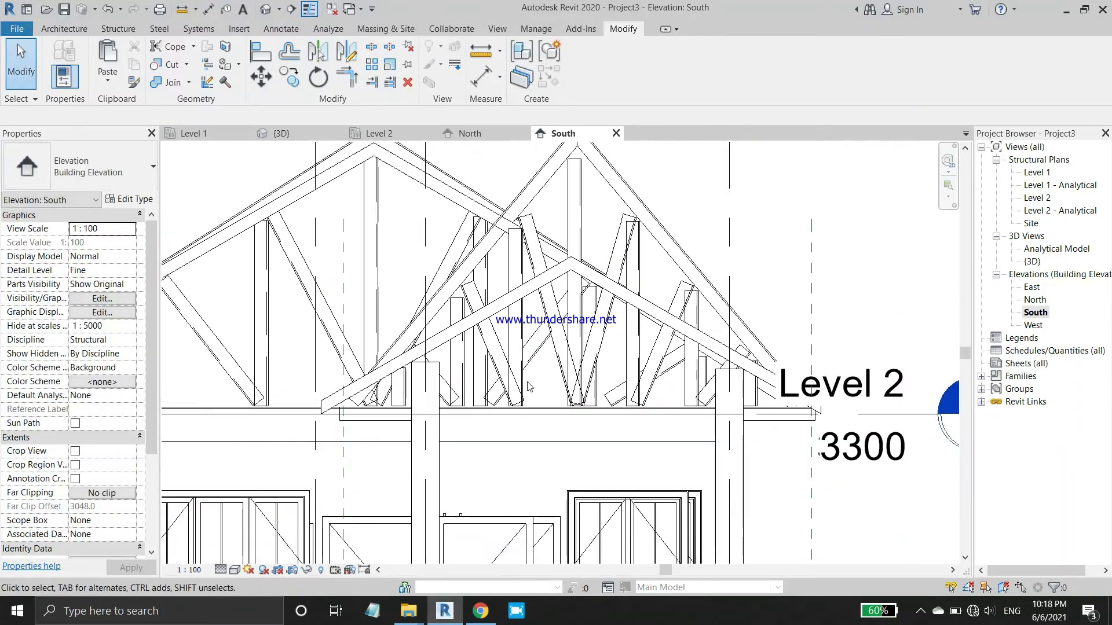
scroll(570, 151, up, 1)
Change the smaller Howe gabled truss's Truss Height from 3048 to 1500.
click(599, 188)
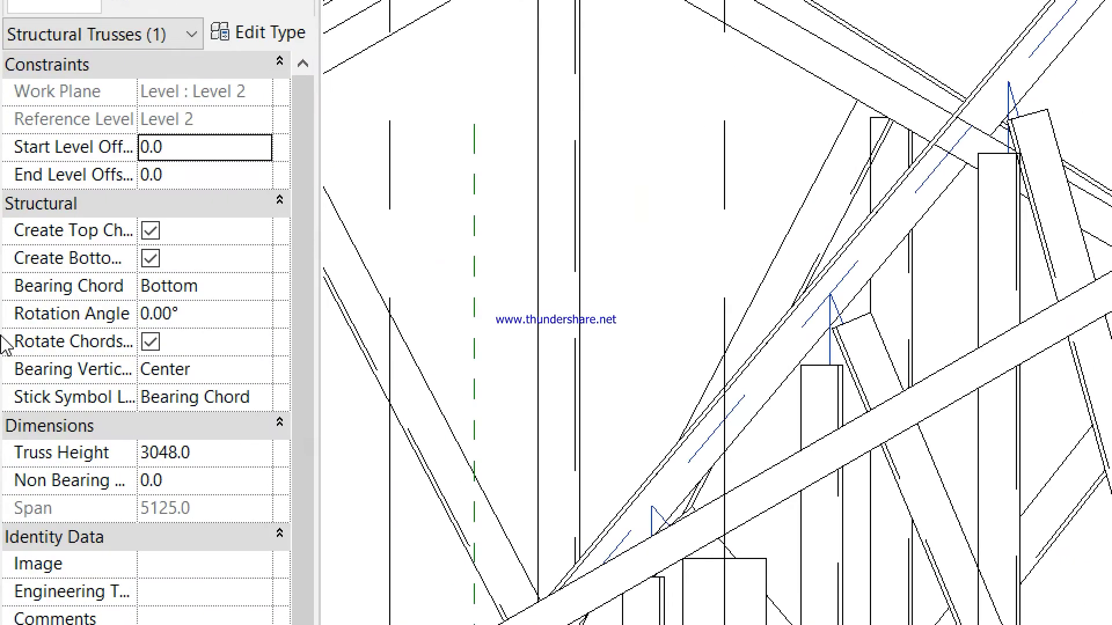
click(212, 455)
text(1500)
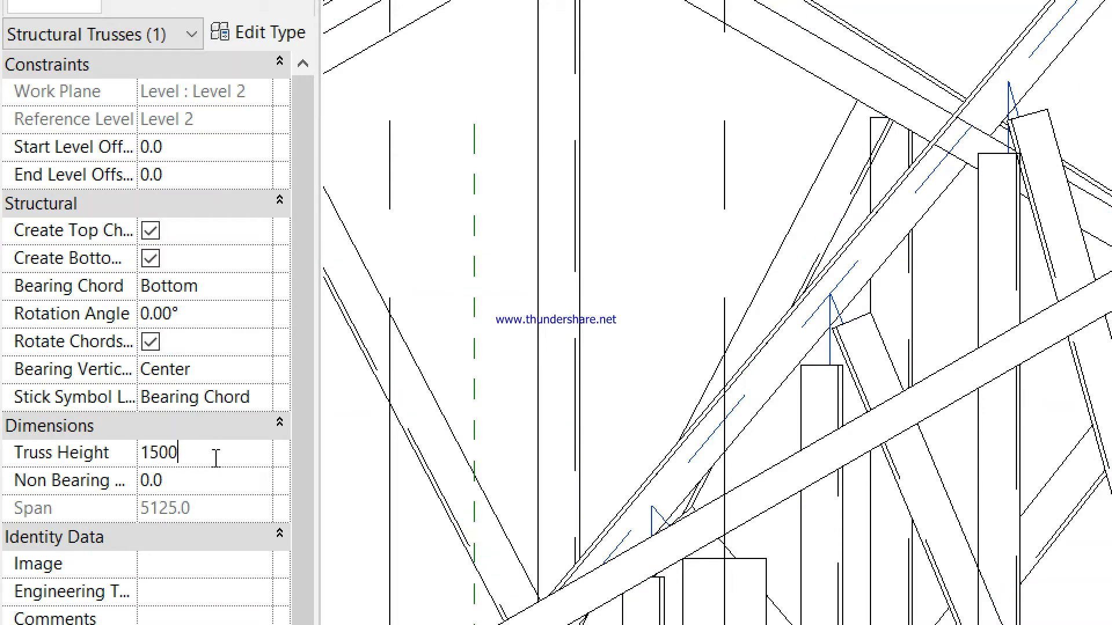
key(Return)
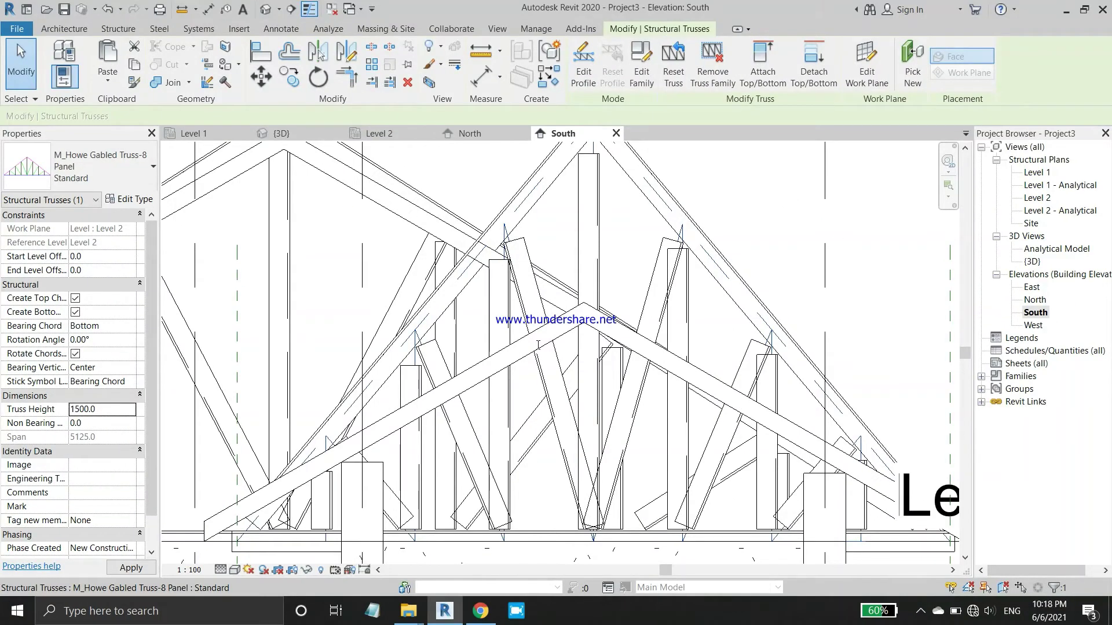
key(Escape)
scroll(382, 175, up, 3)
scroll(381, 175, up, 2)
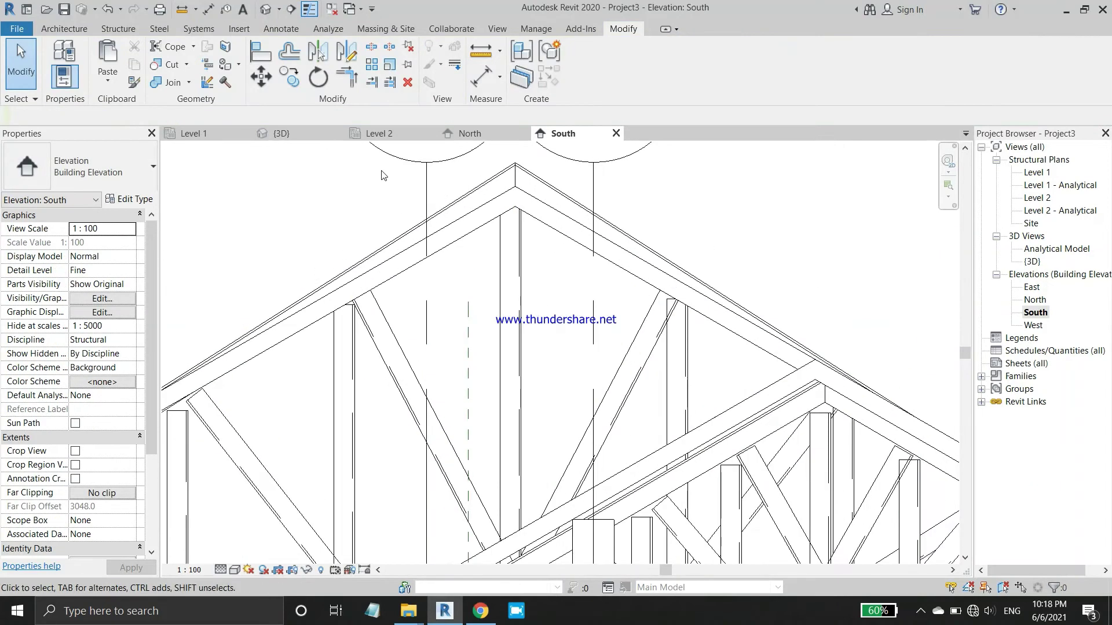
Measure the main truss's height from the roof apex down to the eave bearing level.
click(481, 51)
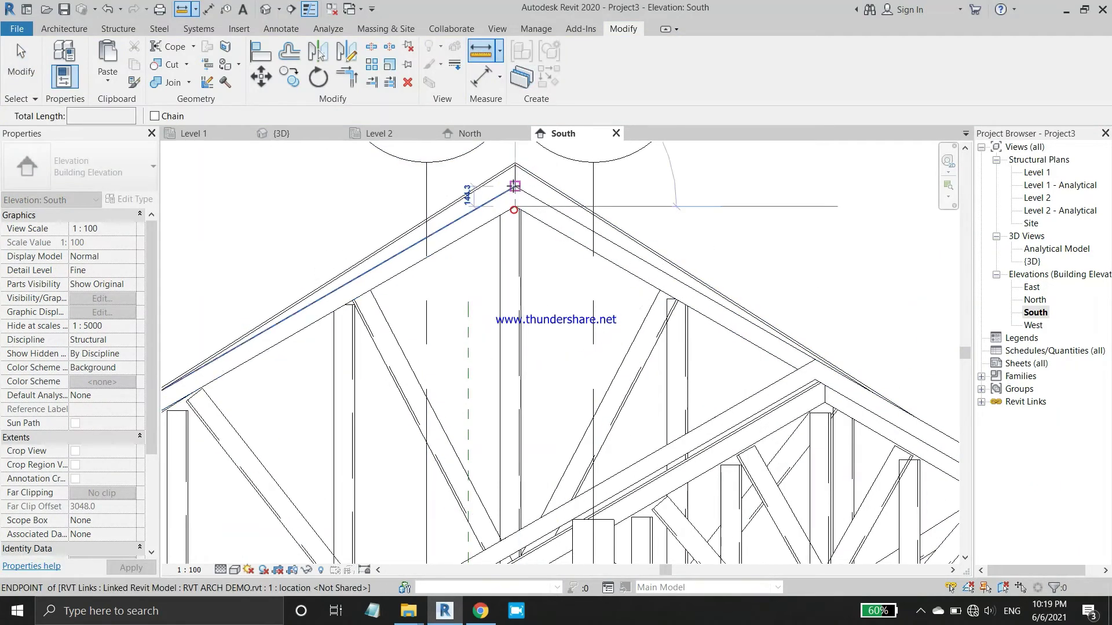
click(514, 187)
scroll(514, 187, down, 2)
scroll(510, 220, down, 2)
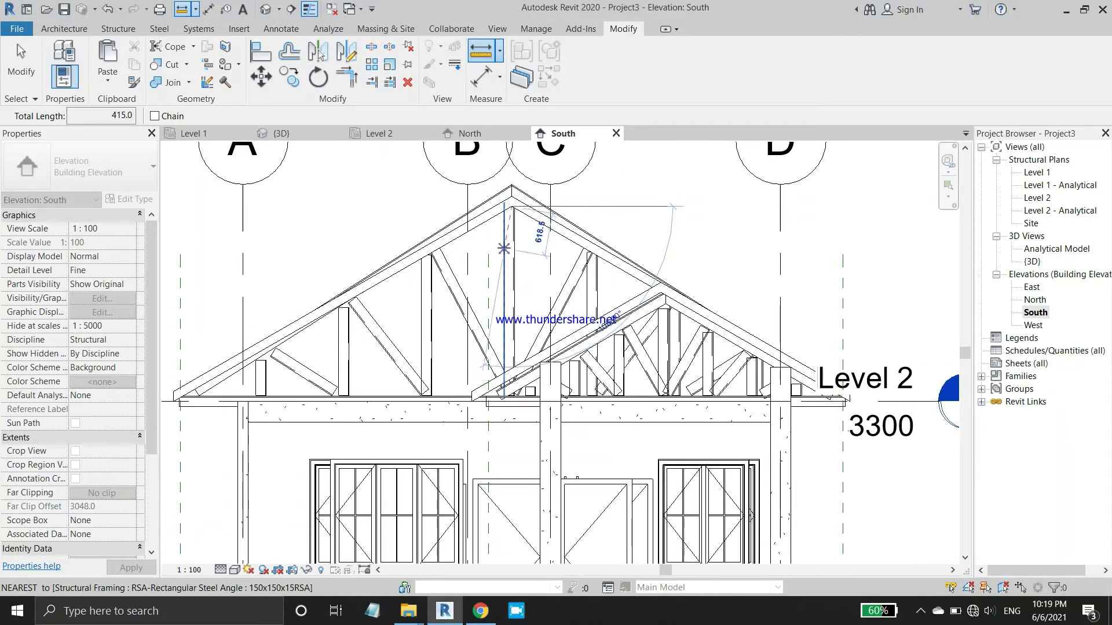
scroll(498, 413, up, 2)
scroll(498, 415, up, 1)
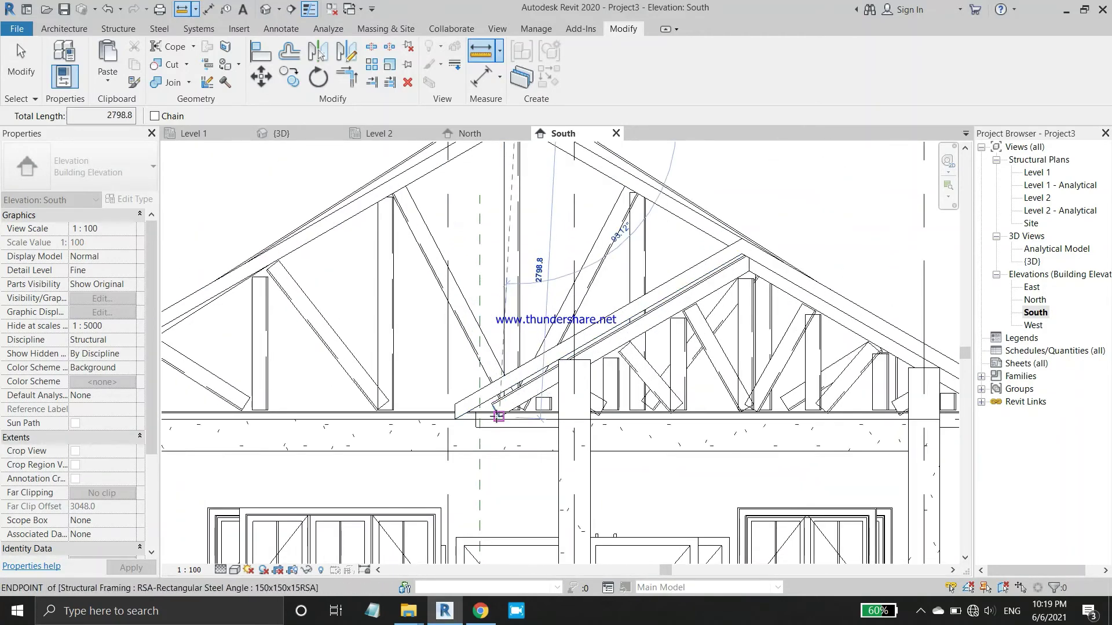
scroll(498, 415, up, 1)
scroll(498, 416, up, 1)
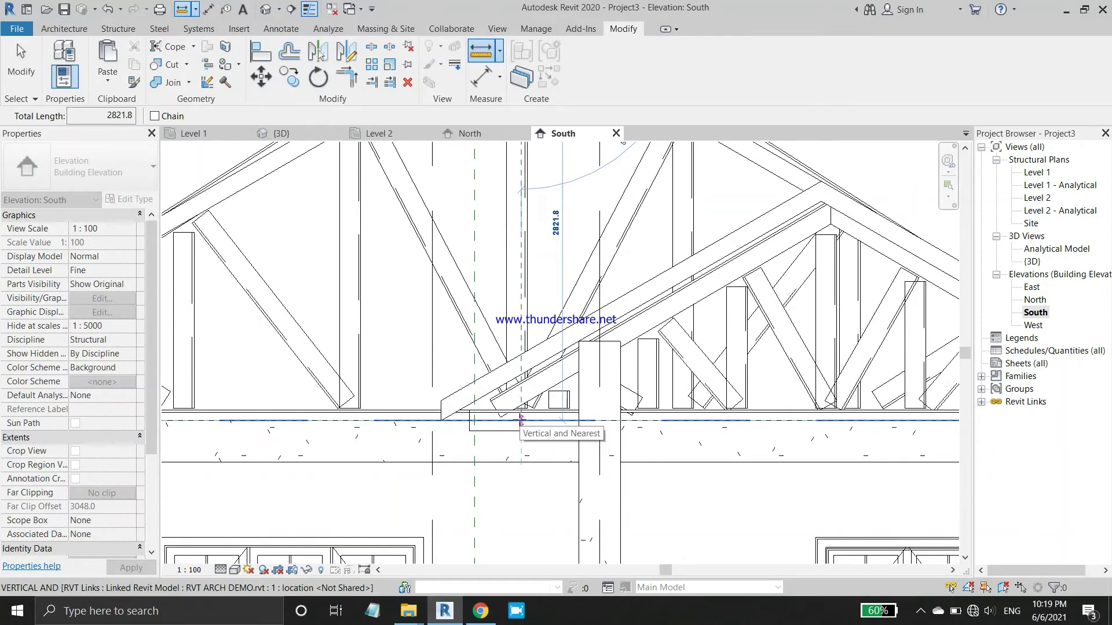
click(521, 419)
click(22, 65)
scroll(621, 377, down, 1)
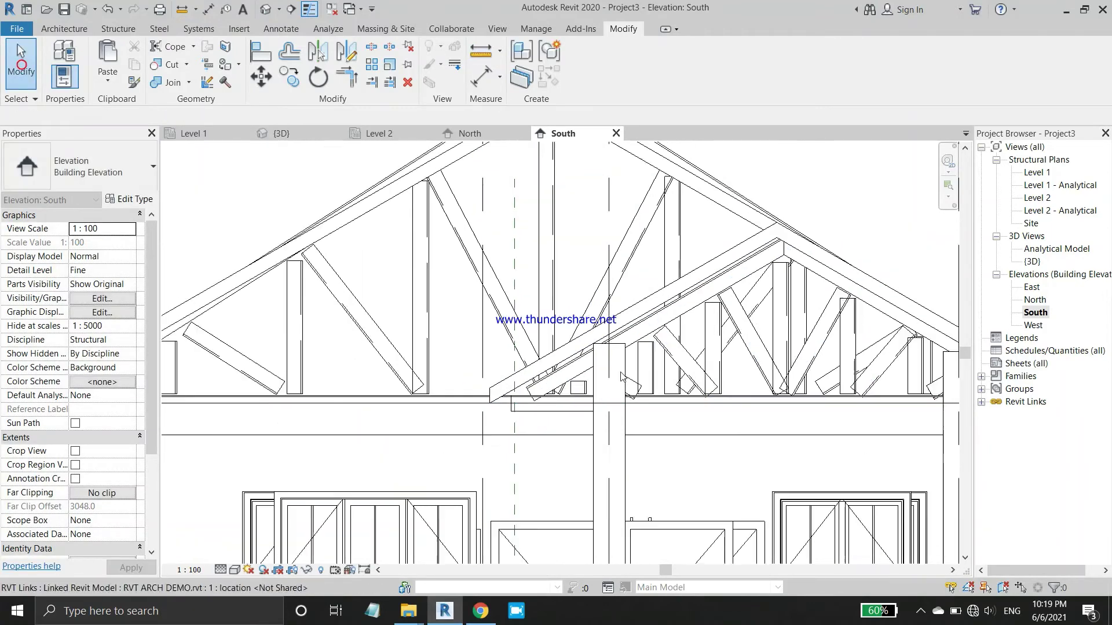
scroll(621, 376, down, 3)
scroll(612, 231, up, 5)
Change the gabled truss's Truss Height from 3048 to 2800.0 and view it in {3D}.
click(616, 227)
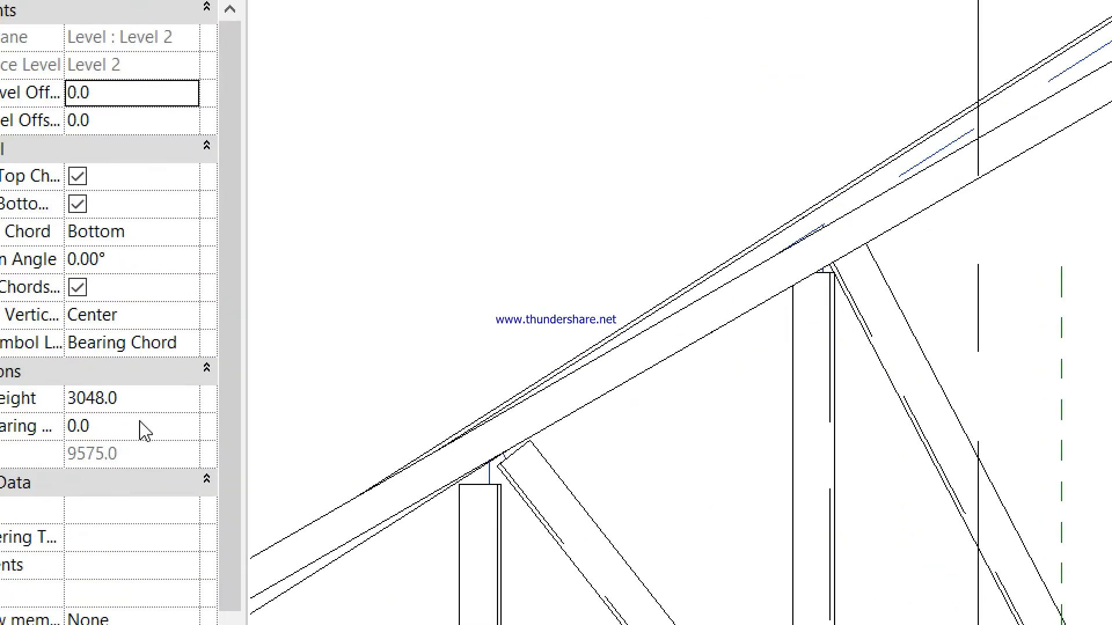
click(105, 396)
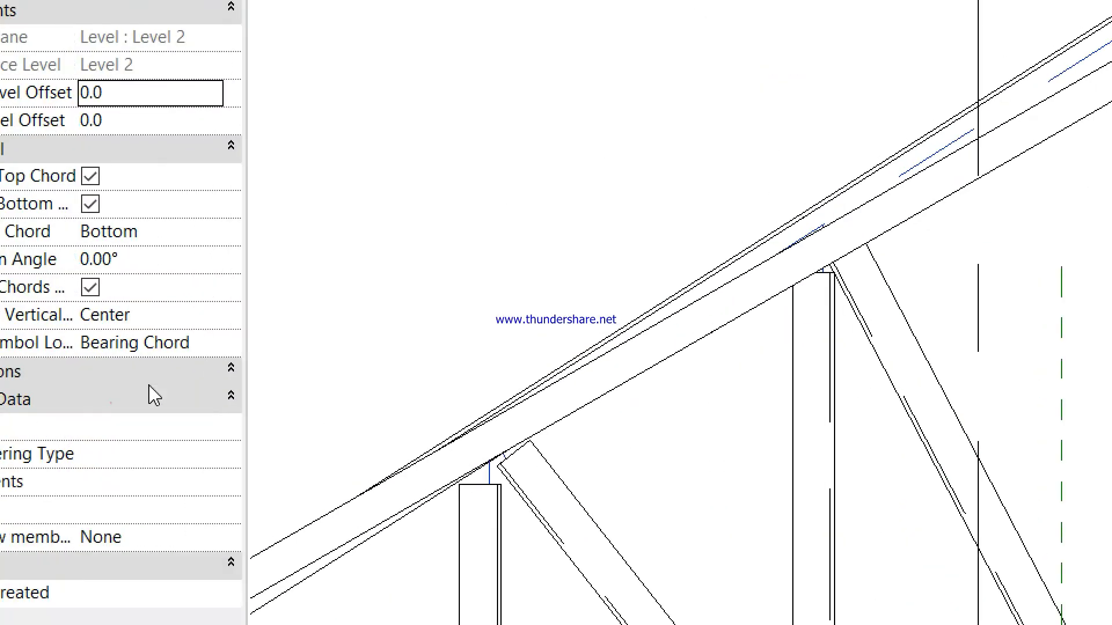
click(239, 370)
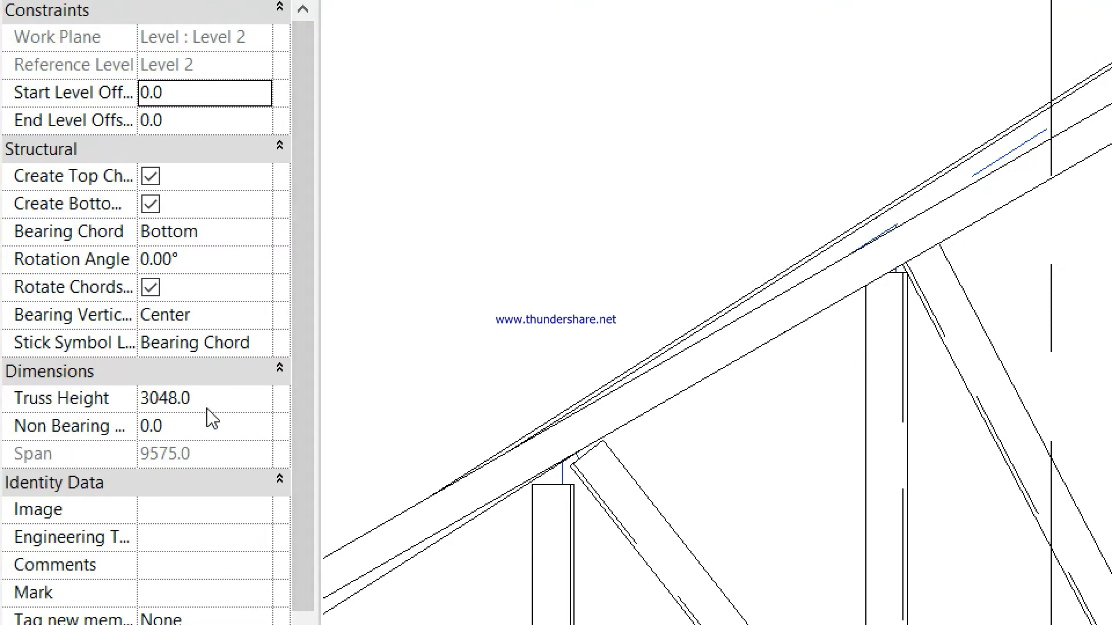
click(208, 408)
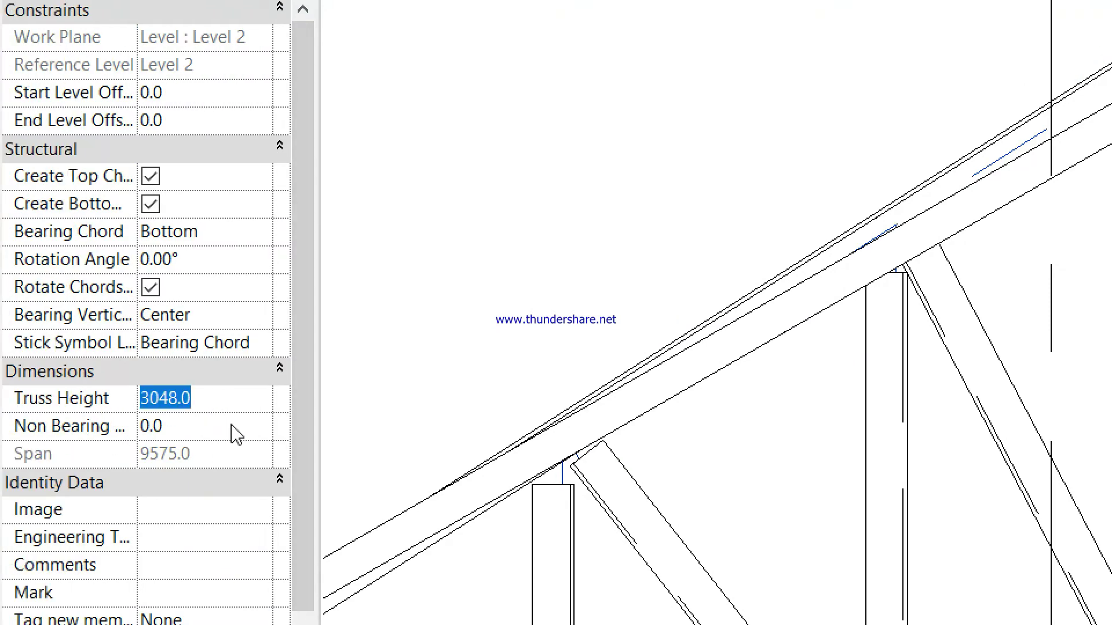
text(2800)
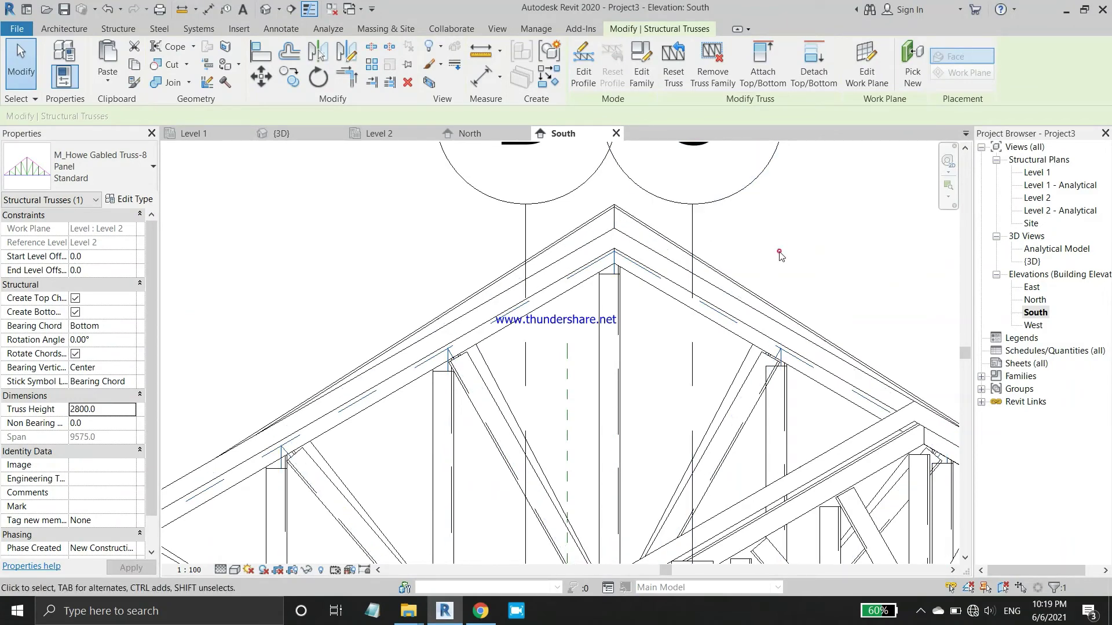
click(779, 255)
scroll(761, 268, down, 2)
scroll(761, 268, up, 2)
scroll(659, 231, up, 1)
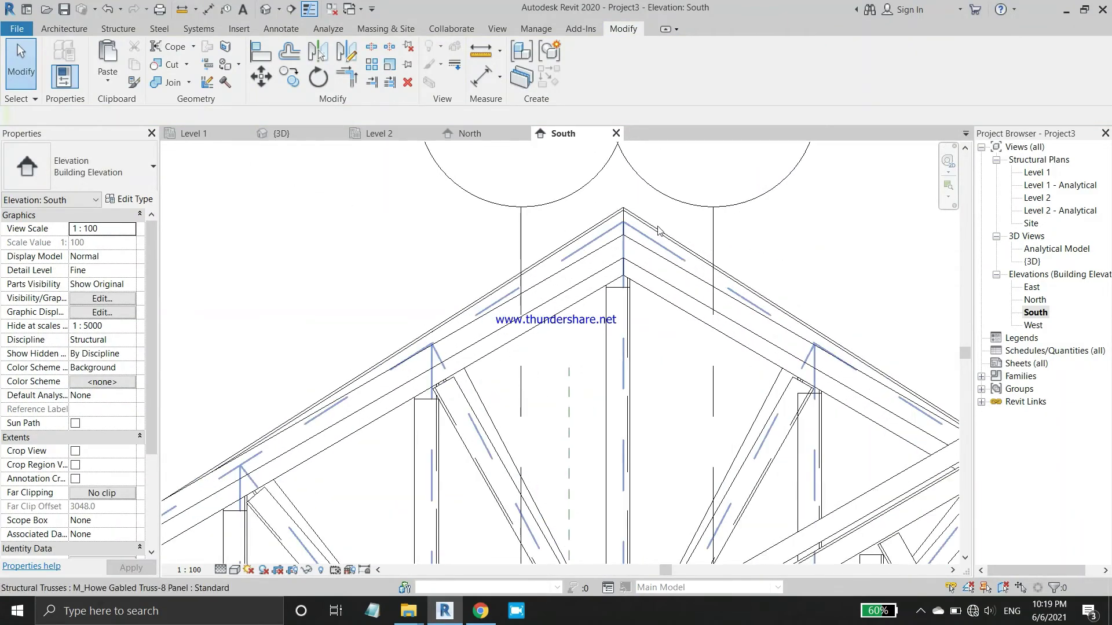
click(635, 233)
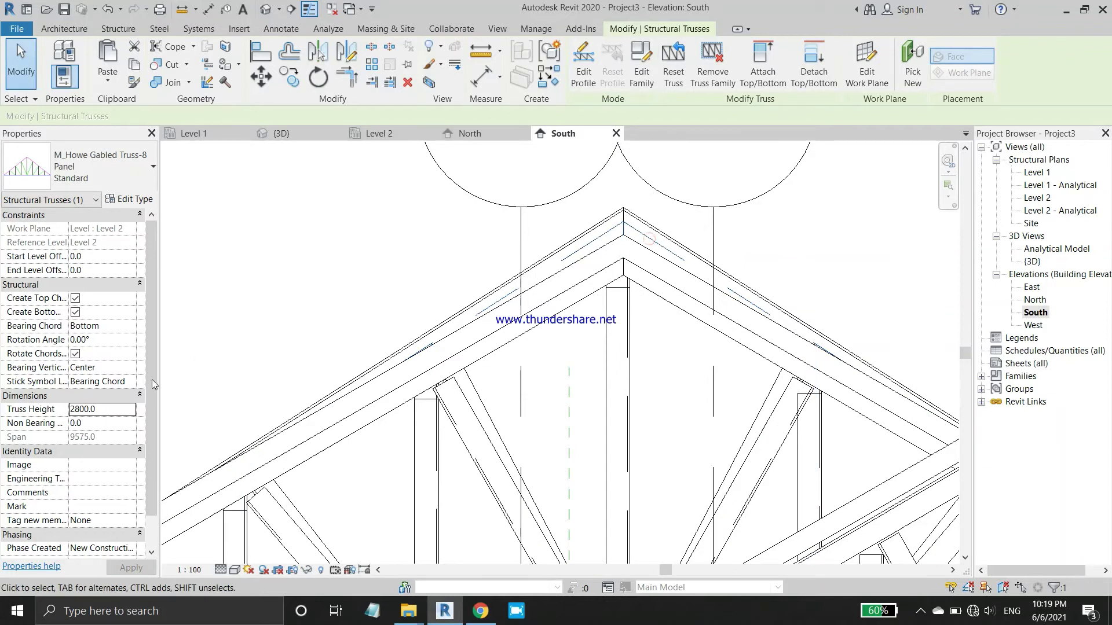
click(101, 410)
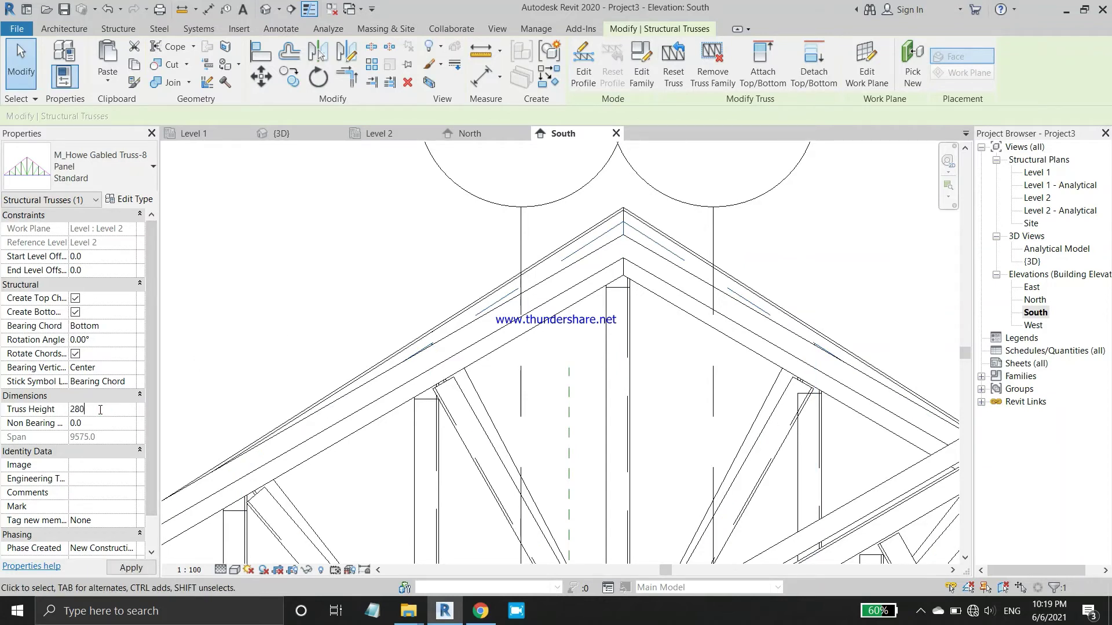
text(0.0)
key(Return)
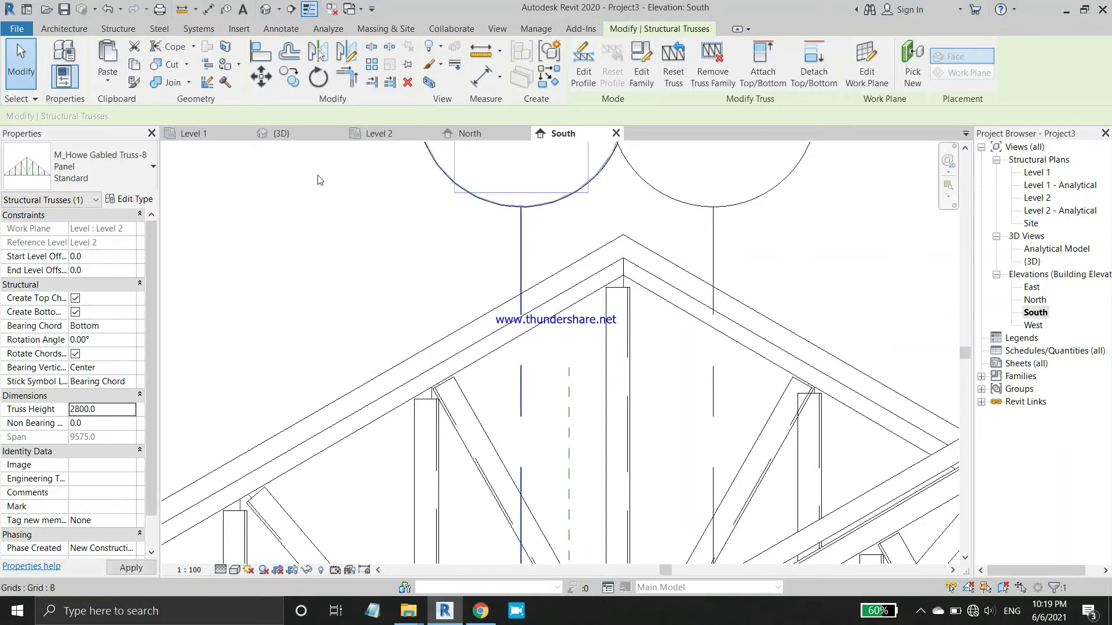
click(288, 139)
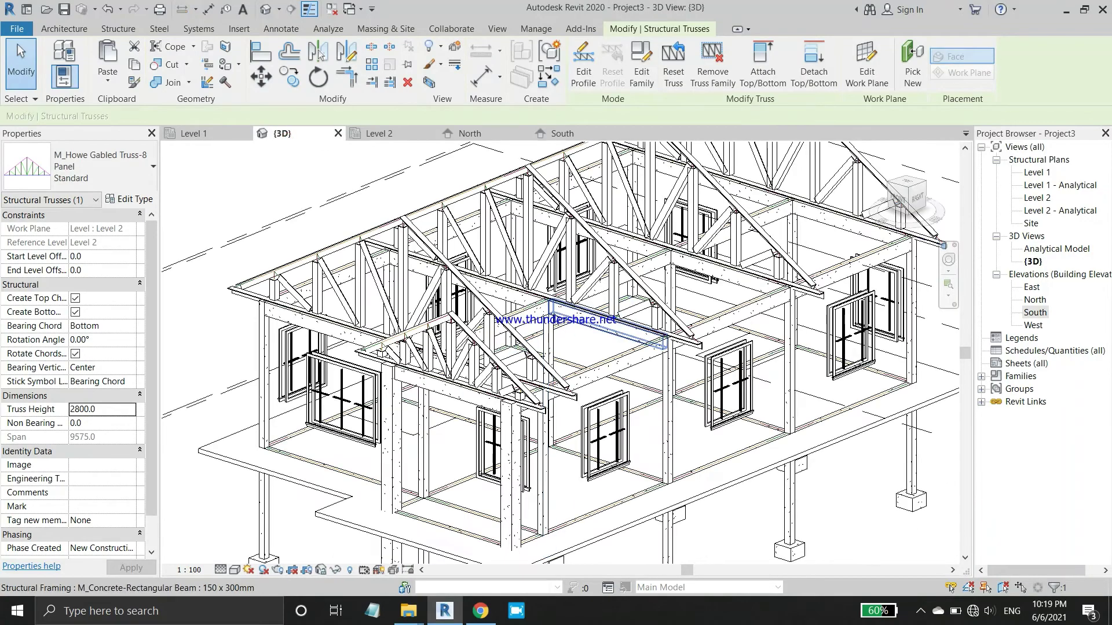
Review the truss in 3D, Level 2 plan and North elevation, settling on Level 2.
mouse_move(635, 358)
shift+middle_down()
mouse_move(661, 295)
mouse_move(643, 386)
shift+middle_up()
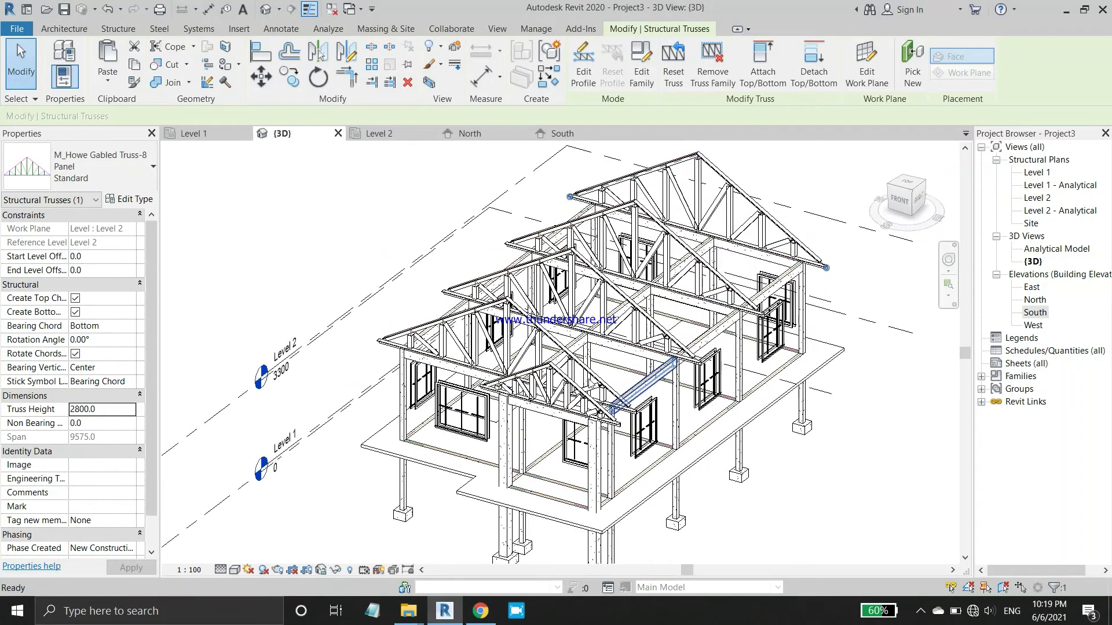
click(383, 134)
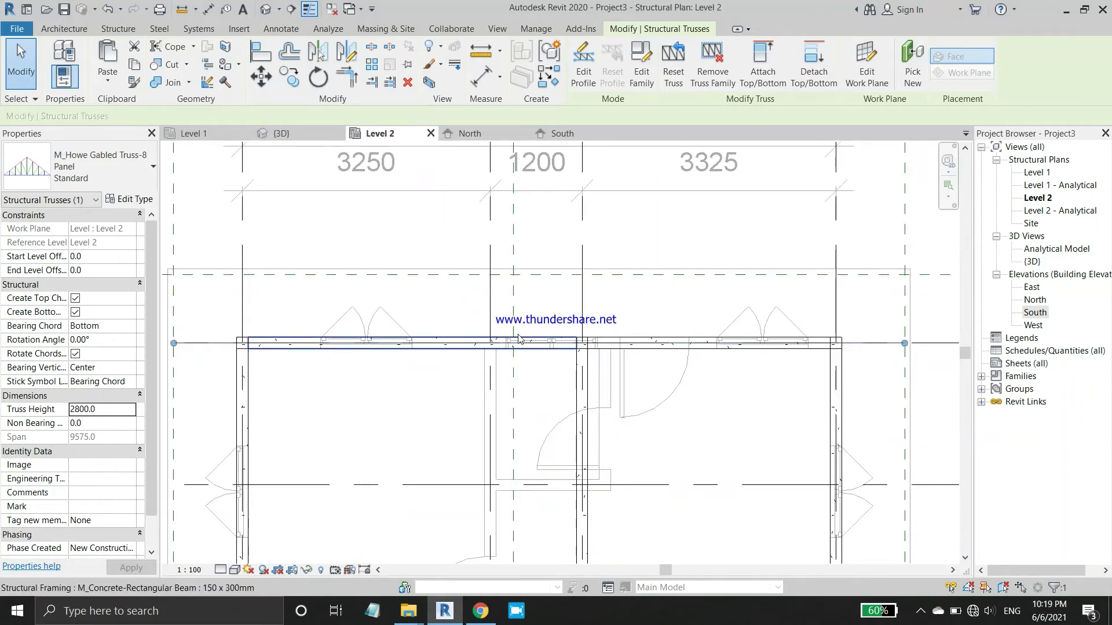
scroll(739, 455, down, 3)
click(739, 456)
scroll(914, 534, down, 2)
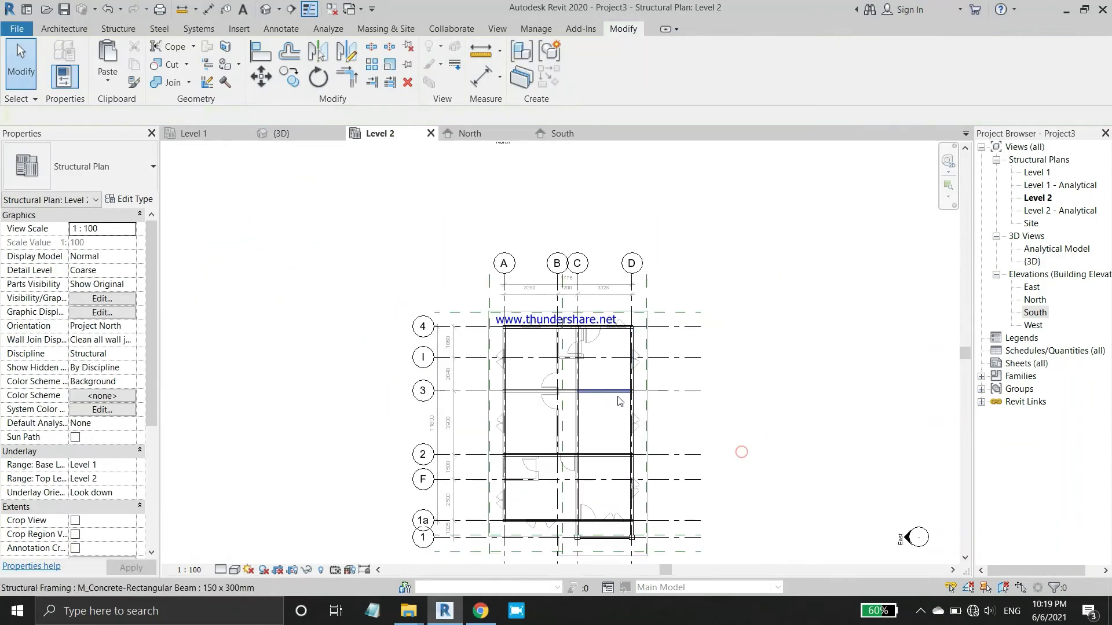
scroll(567, 304, up, 4)
scroll(566, 303, down, 3)
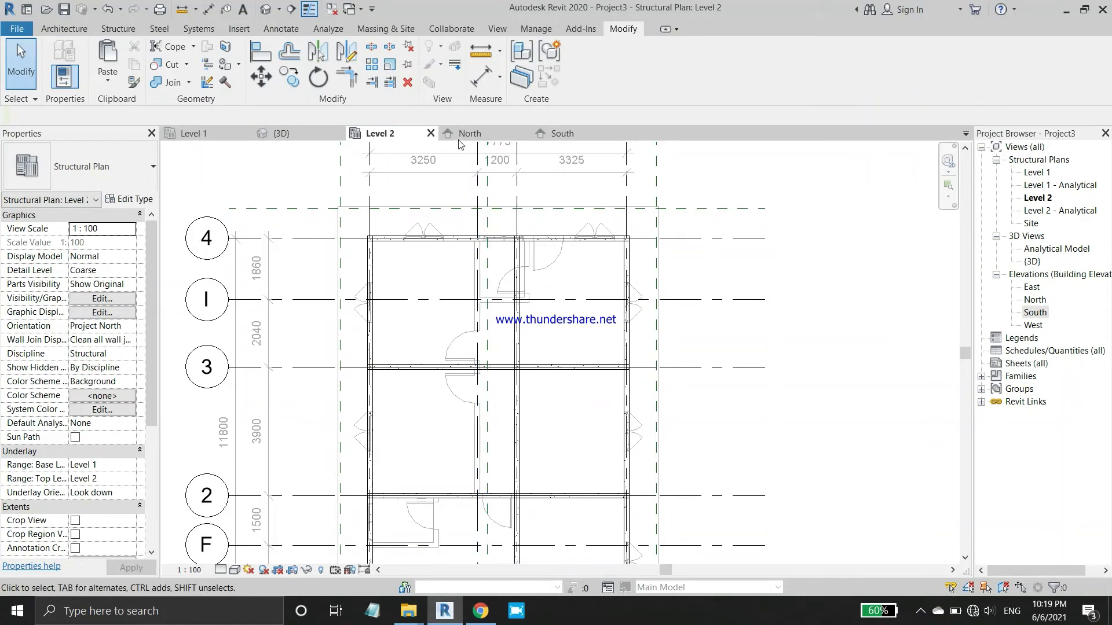
click(490, 135)
click(380, 134)
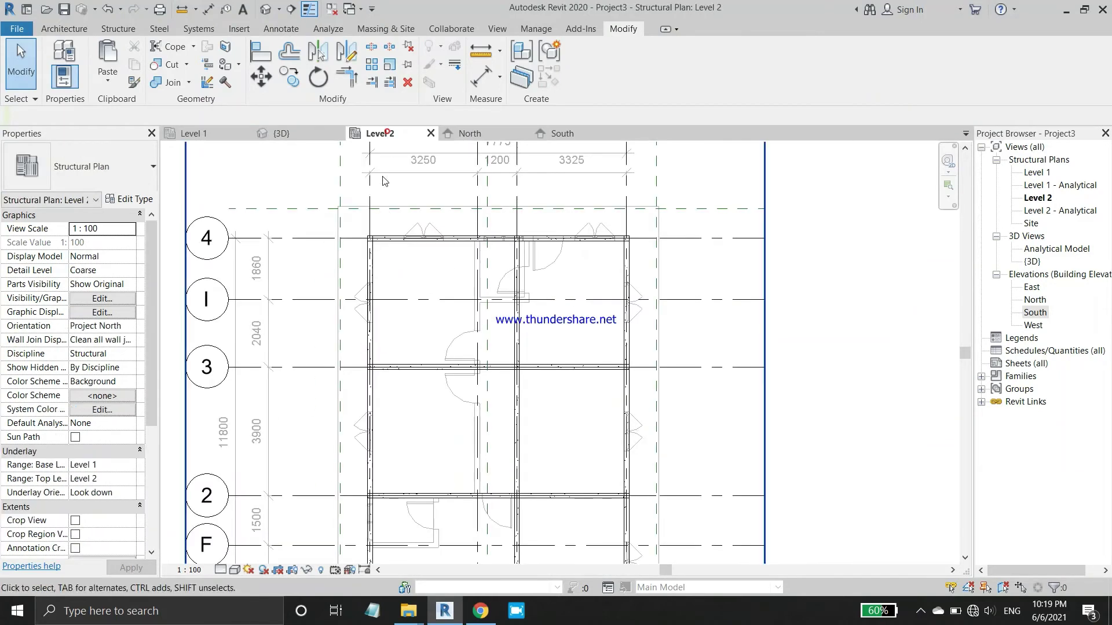
scroll(377, 209, up, 2)
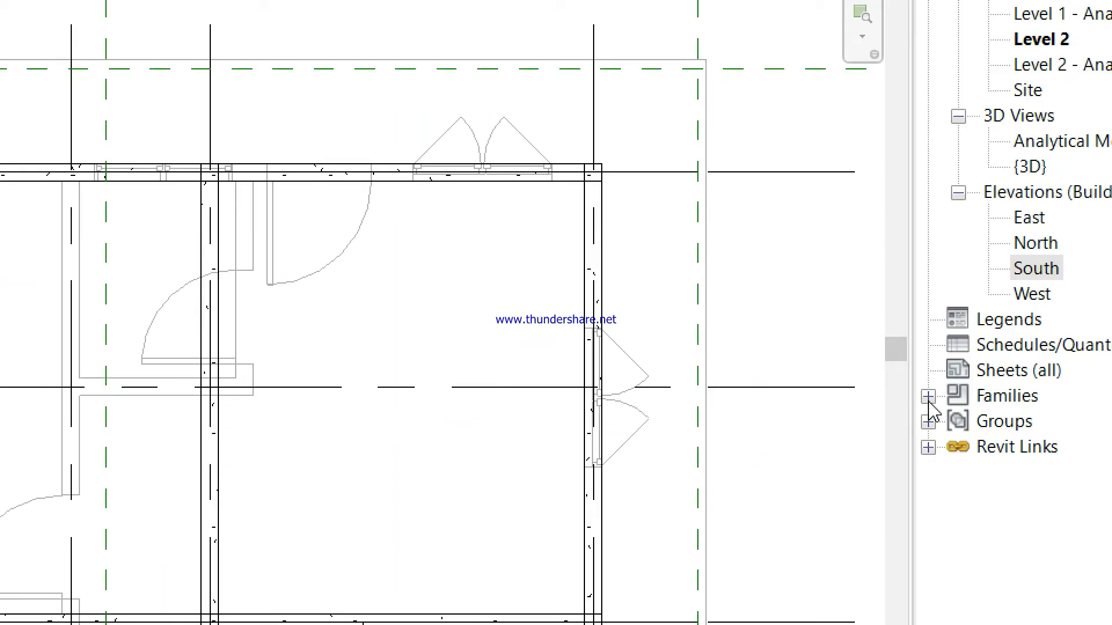
Drag the Tophat_Section type from Families > Structural Framing into the Level 2 plan.
click(928, 398)
scroll(934, 408, down, 1)
scroll(944, 416, down, 2)
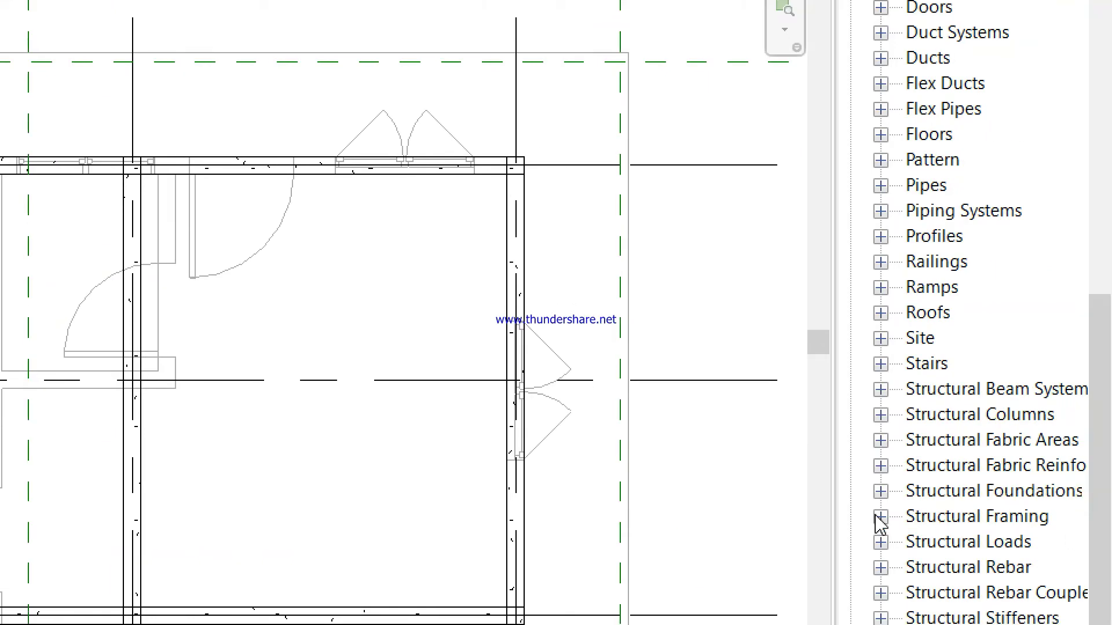
click(880, 517)
scroll(883, 530, down, 1)
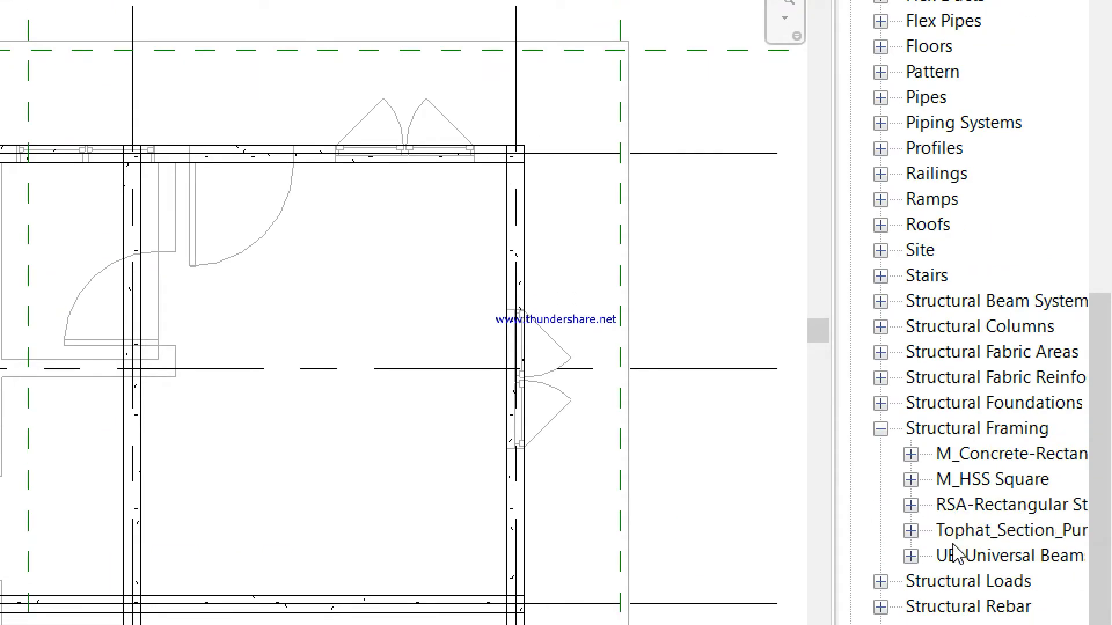
click(910, 542)
click(982, 546)
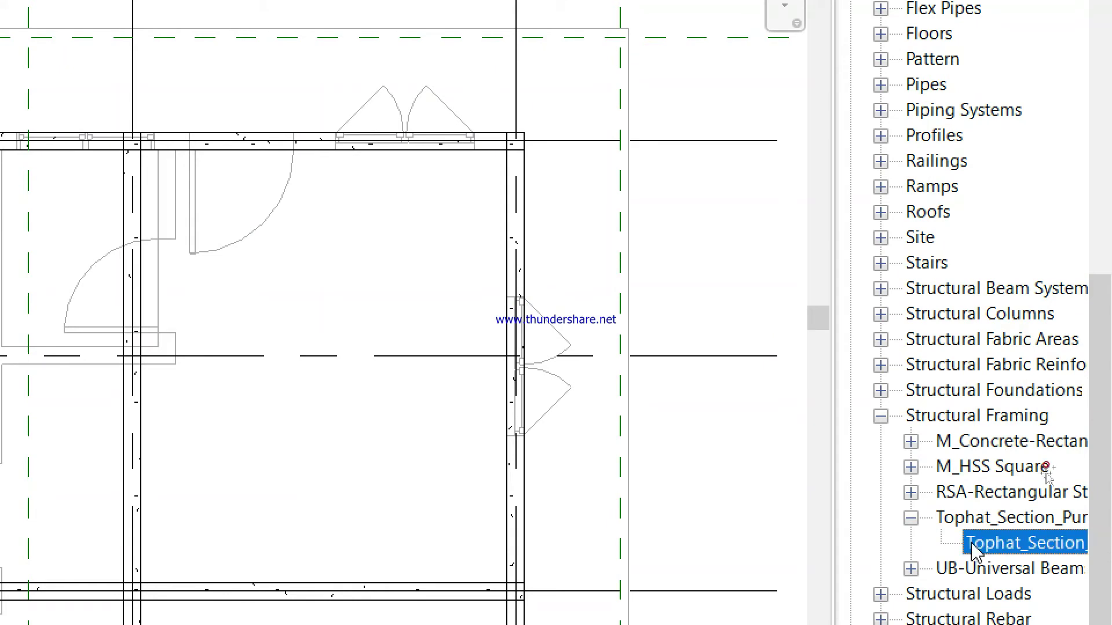
drag(250, 411, 341, 411)
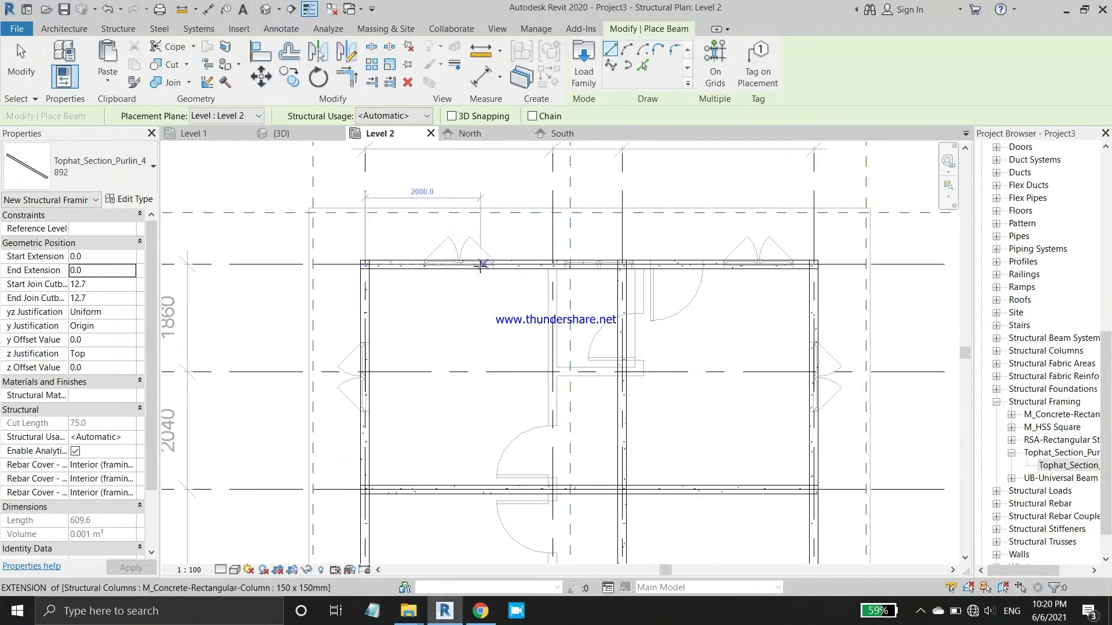
Draw the first Tophat purlin from the snapped intersection to the beam endpoint.
scroll(402, 228, up, 3)
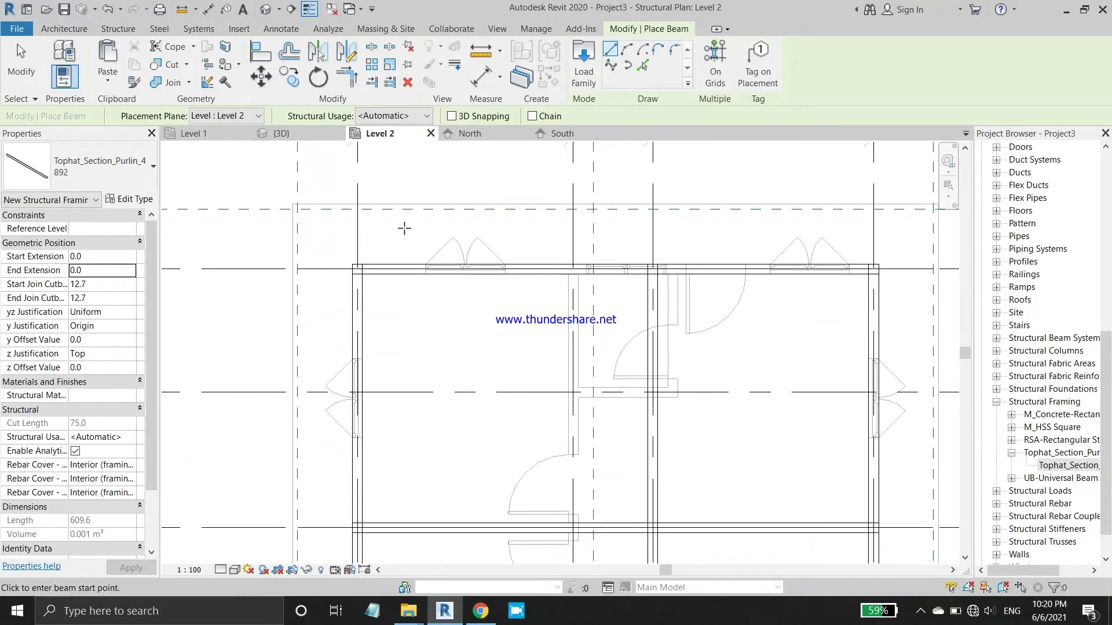
scroll(377, 215, up, 3)
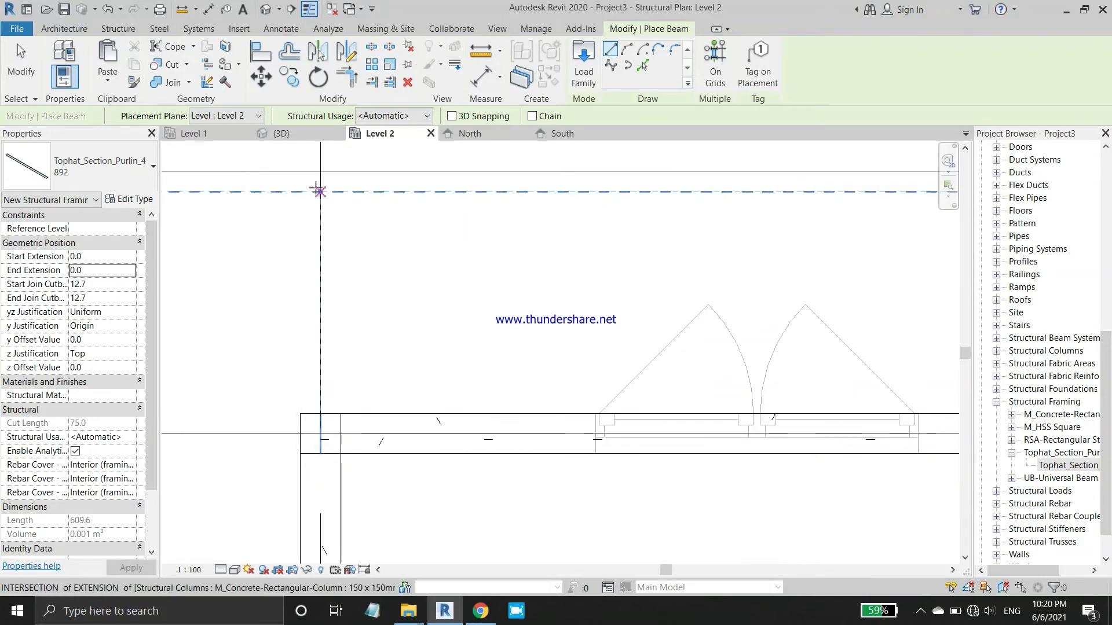
click(320, 191)
scroll(316, 176, down, 2)
scroll(317, 171, down, 2)
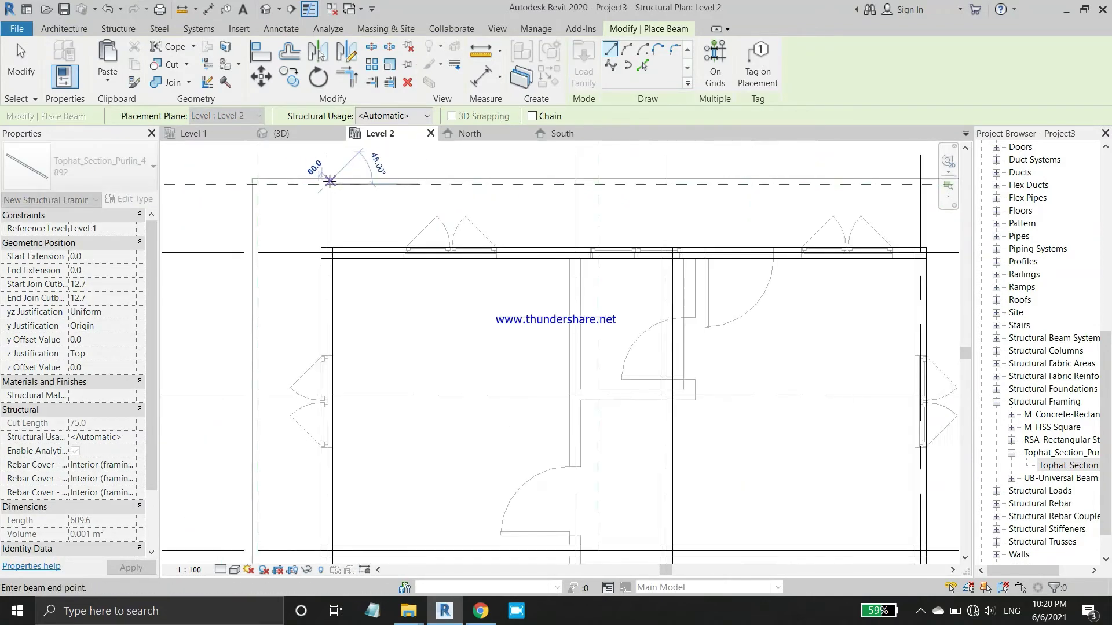
scroll(329, 181, down, 1)
scroll(293, 327, up, 1)
scroll(330, 351, up, 2)
scroll(300, 397, up, 2)
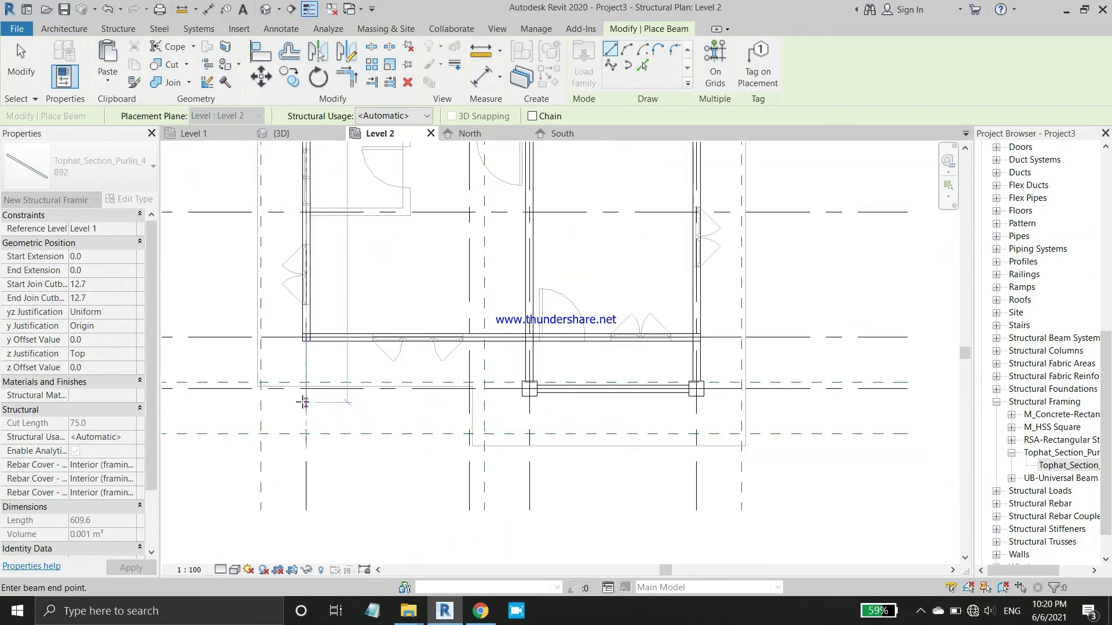
scroll(292, 373, up, 2)
scroll(307, 369, up, 2)
scroll(325, 377, up, 2)
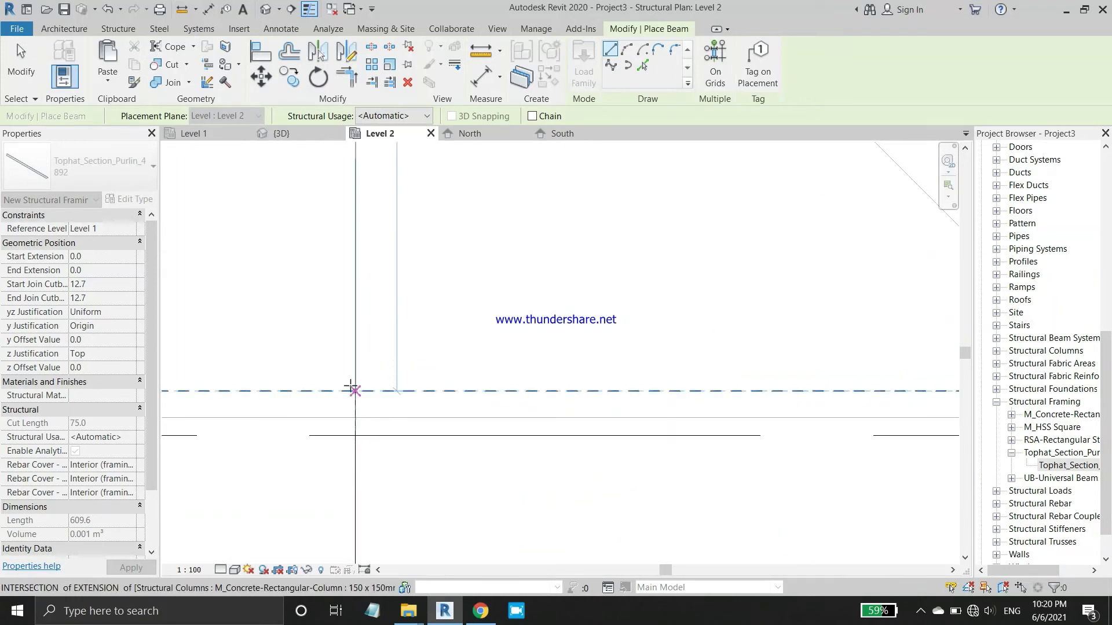
click(353, 390)
scroll(297, 335, down, 2)
scroll(298, 342, down, 2)
scroll(298, 347, down, 1)
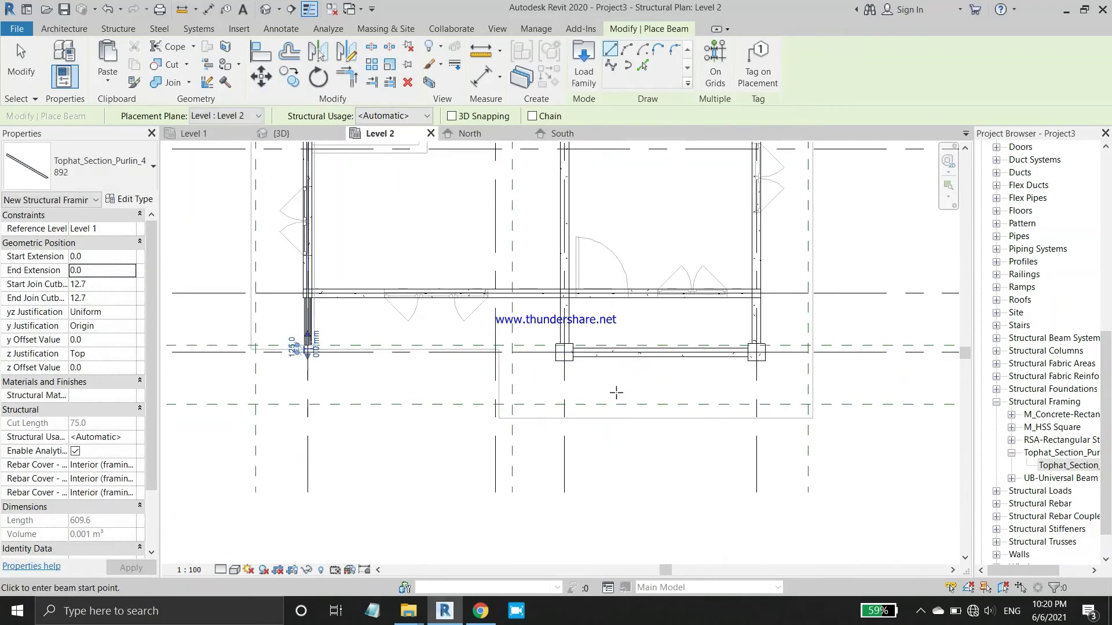
scroll(581, 404, down, 1)
scroll(579, 405, up, 1)
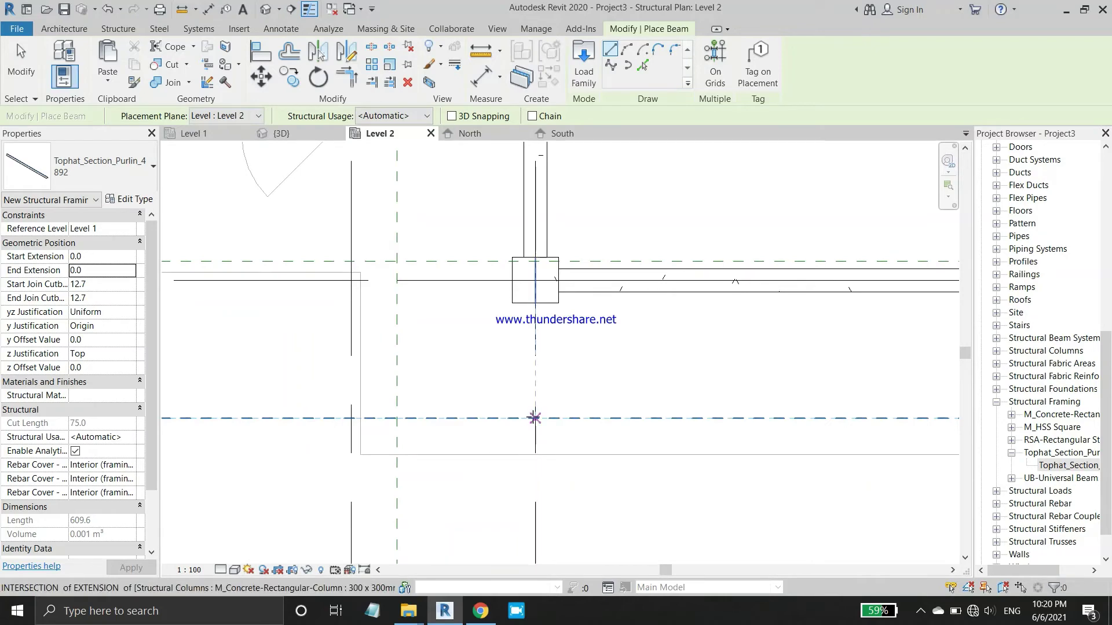
Draw a second purlin from the grid intersection to the column midpoint.
click(534, 416)
scroll(491, 307, up, 3)
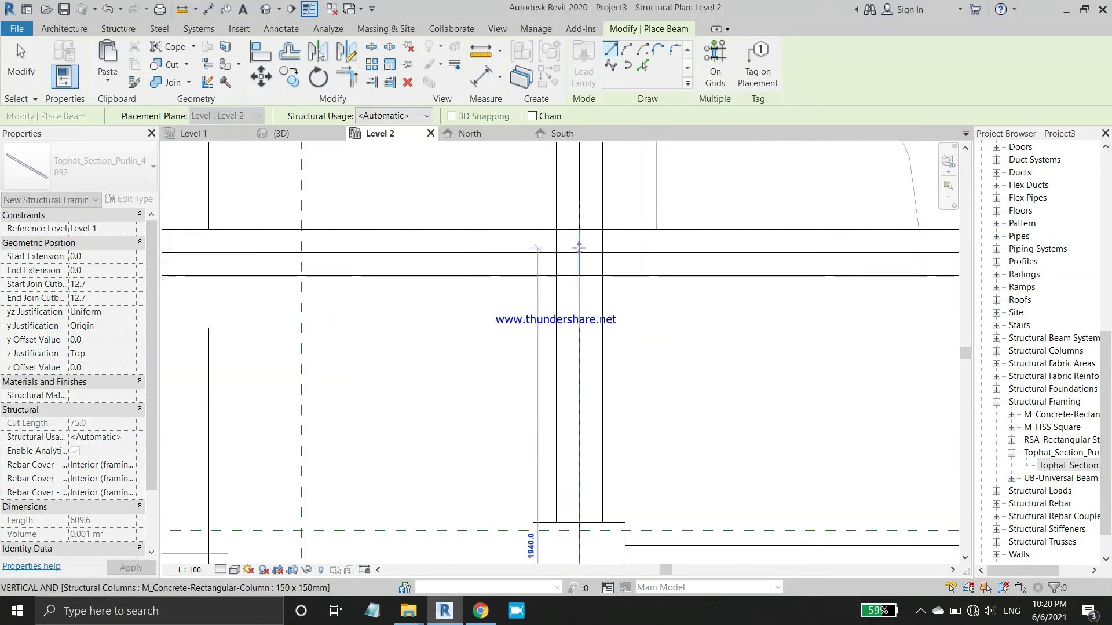
click(579, 250)
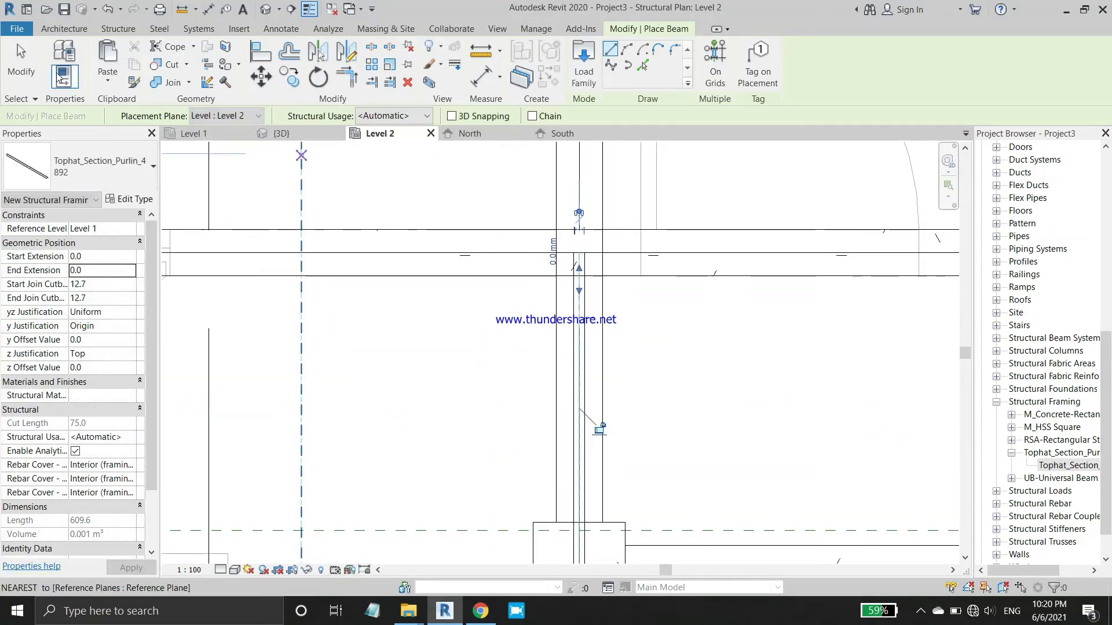
key(Escape)
key(Escape)
click(706, 445)
scroll(705, 445, down, 3)
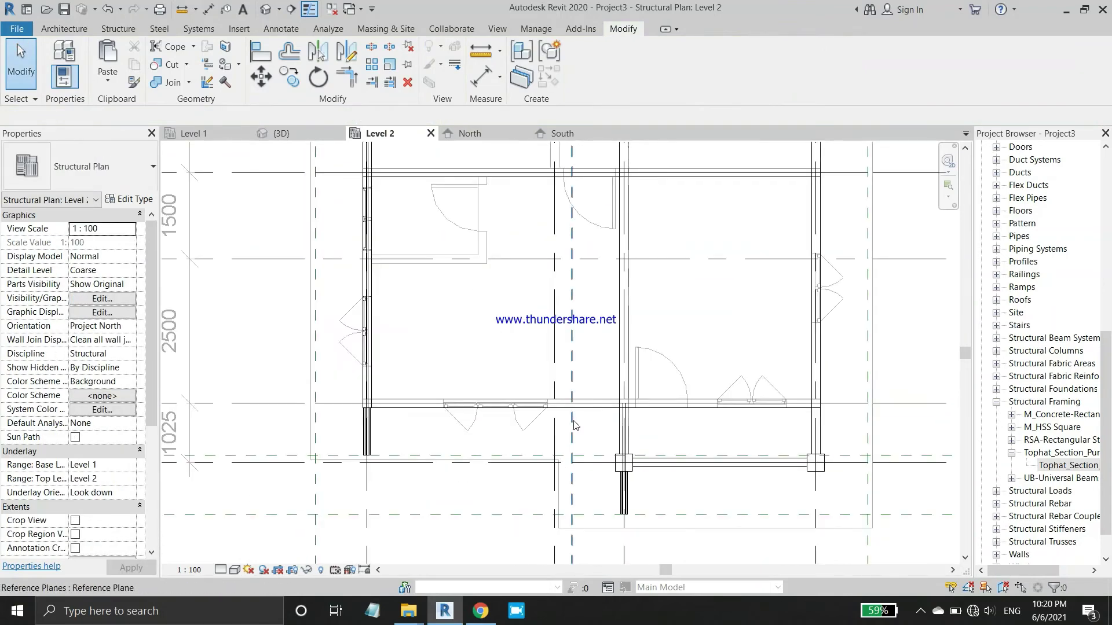
scroll(706, 445, down, 3)
Go from the North elevation to the South elevation.
click(488, 139)
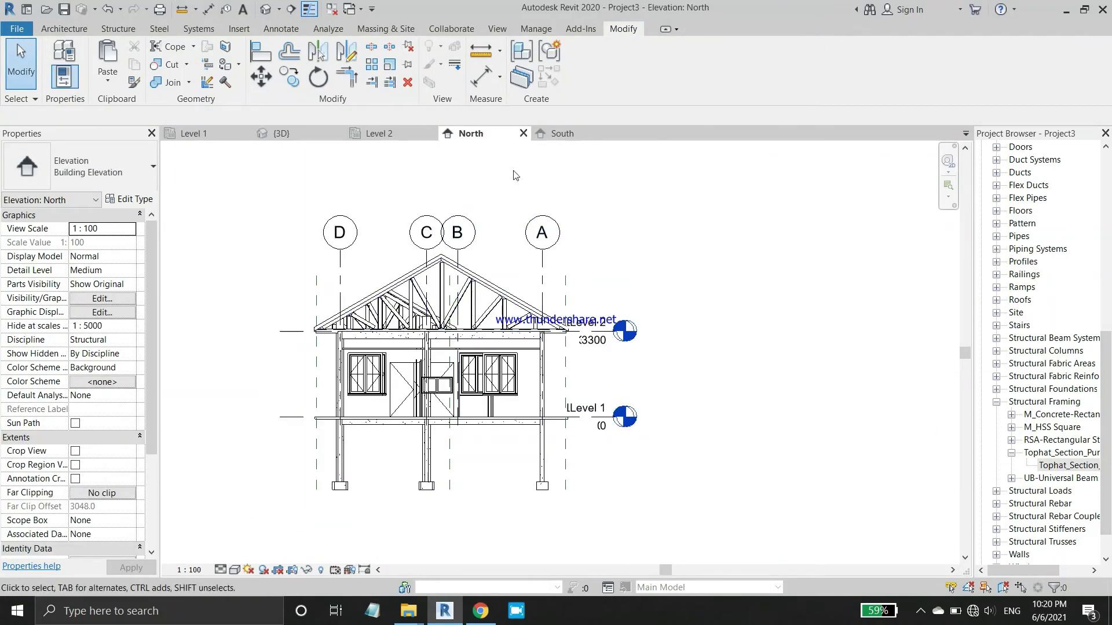
click(571, 135)
scroll(498, 313, down, 1)
scroll(498, 313, down, 3)
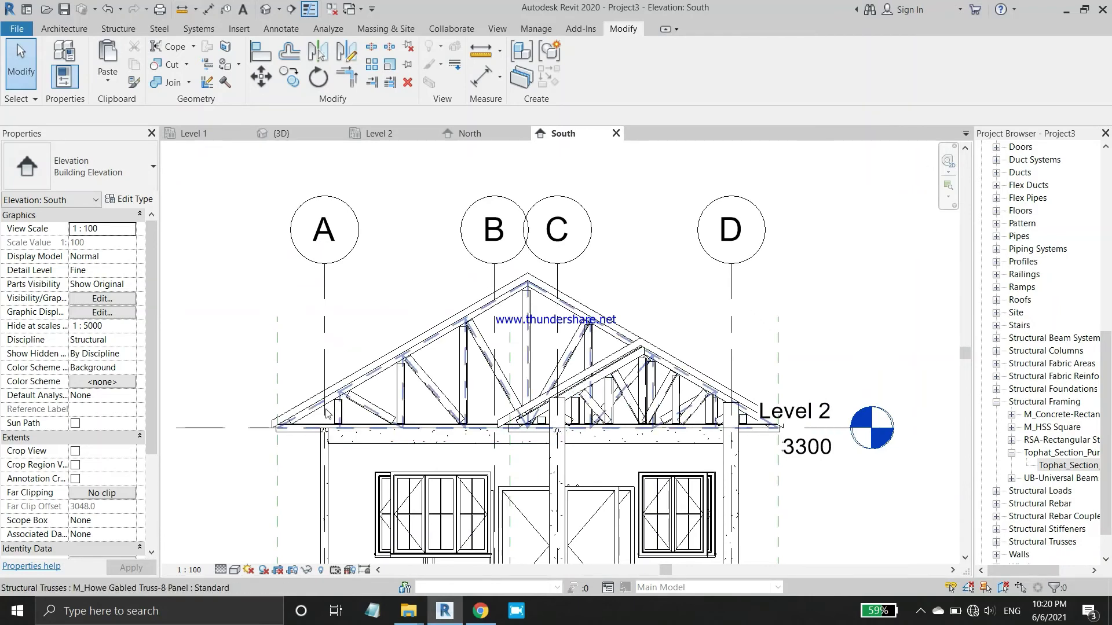
scroll(326, 413, up, 2)
scroll(319, 410, up, 2)
scroll(313, 408, up, 1)
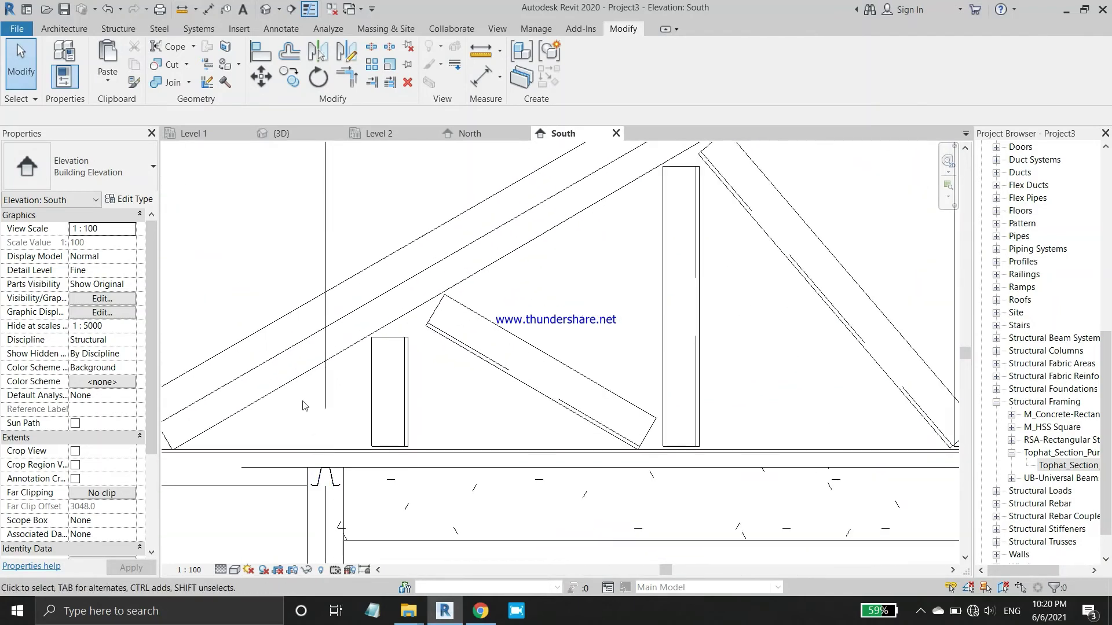
Turn off the Roofs model category in the South elevation's Visibility/Graphic Overrides (VG).
key(v)
key(g)
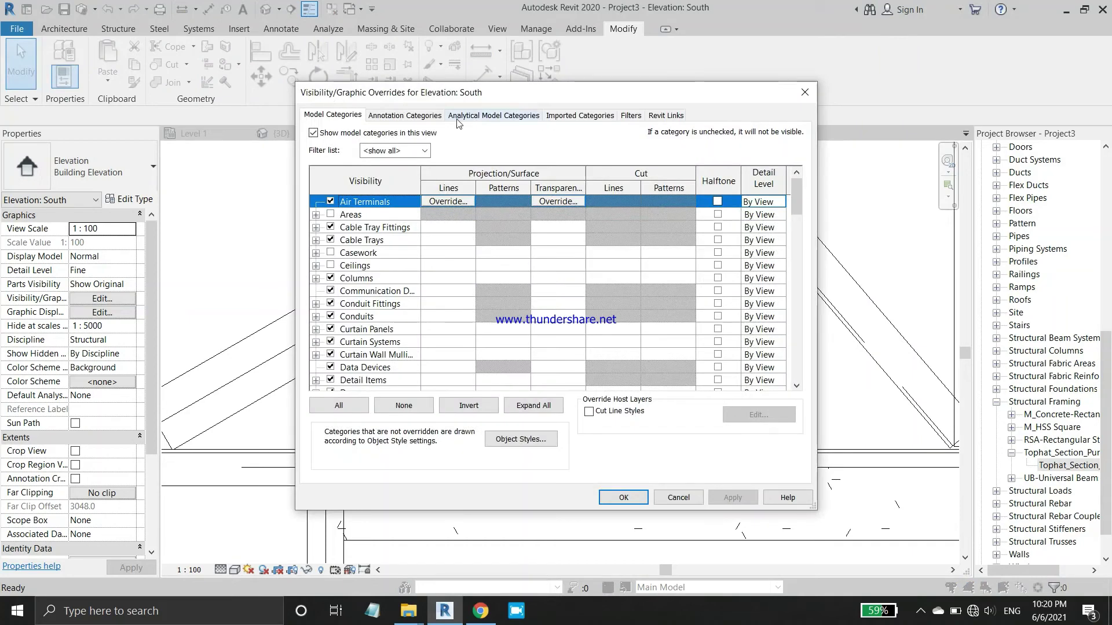
scroll(379, 252, down, 2)
scroll(371, 268, down, 3)
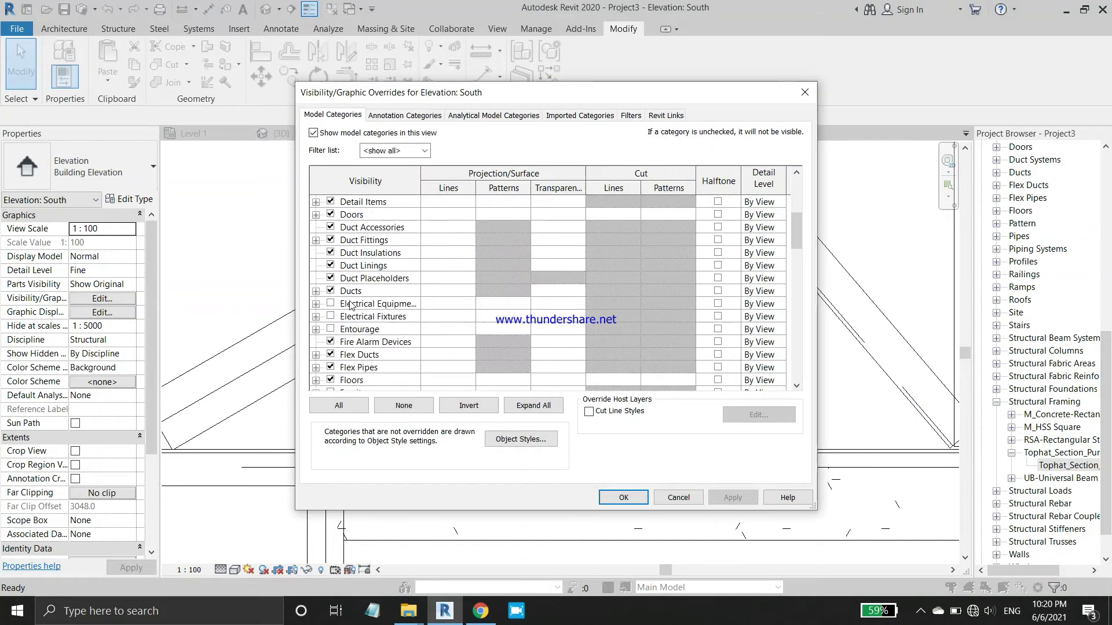
scroll(362, 283, down, 2)
scroll(354, 298, down, 3)
scroll(342, 331, down, 2)
scroll(335, 356, down, 1)
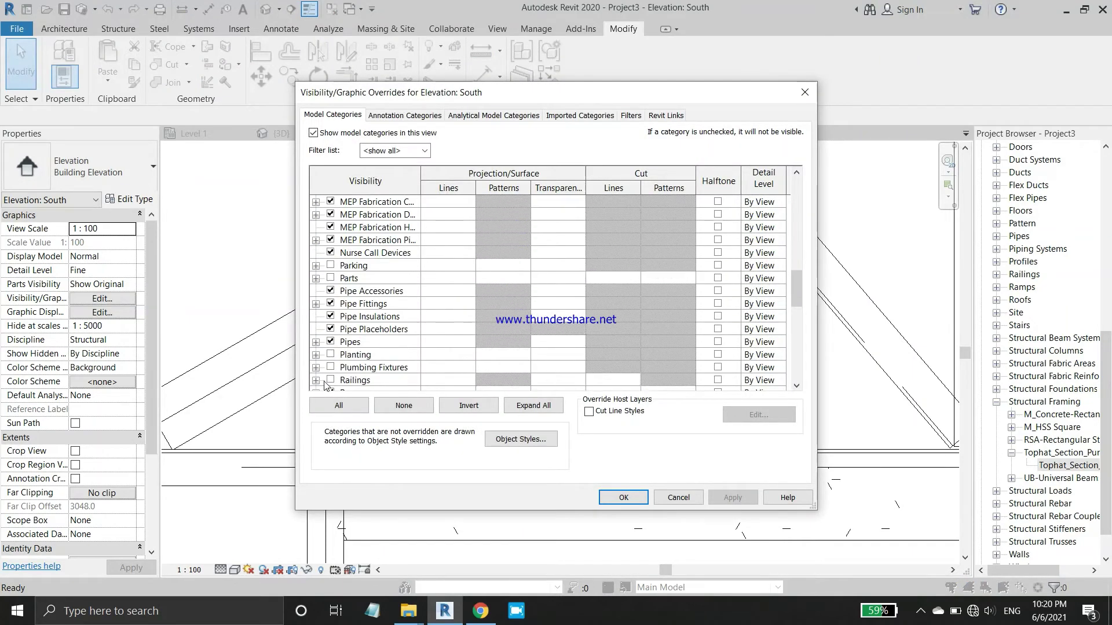
scroll(327, 379, down, 1)
scroll(334, 387, down, 1)
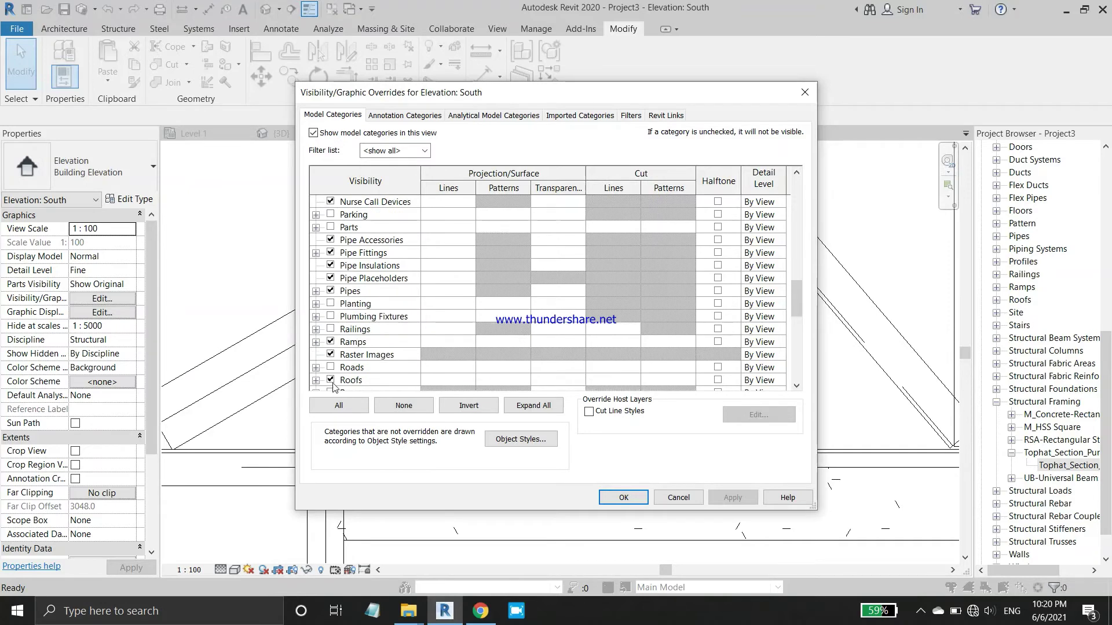
click(332, 381)
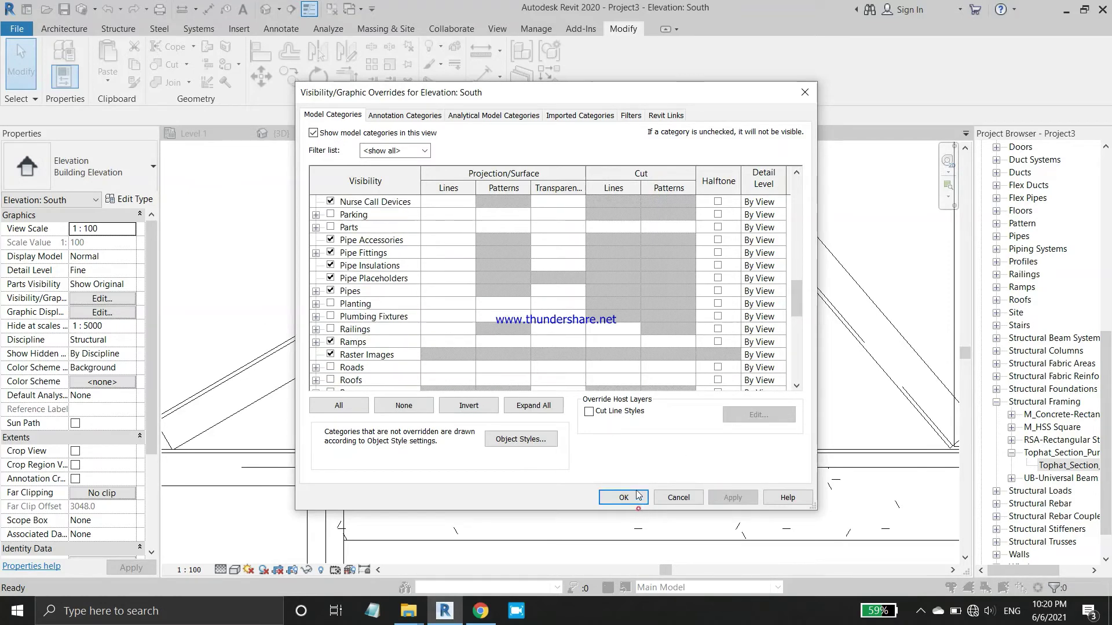
click(639, 497)
scroll(435, 478, up, 2)
Move the Tophat purlin from the bearing line up onto the truss's sloping top chord.
scroll(434, 478, up, 3)
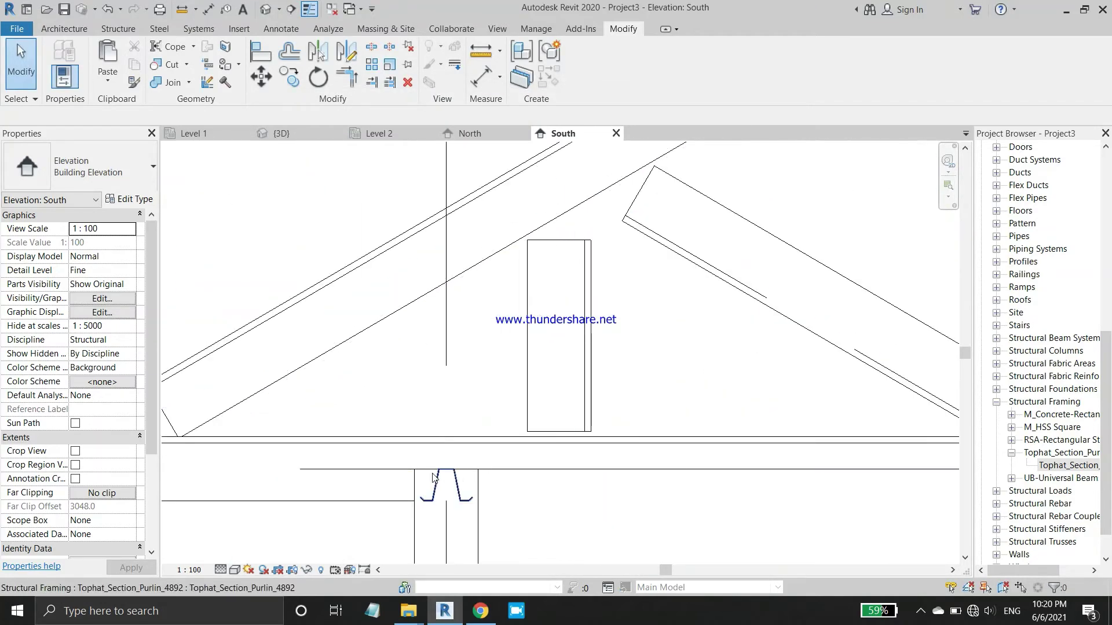
click(454, 482)
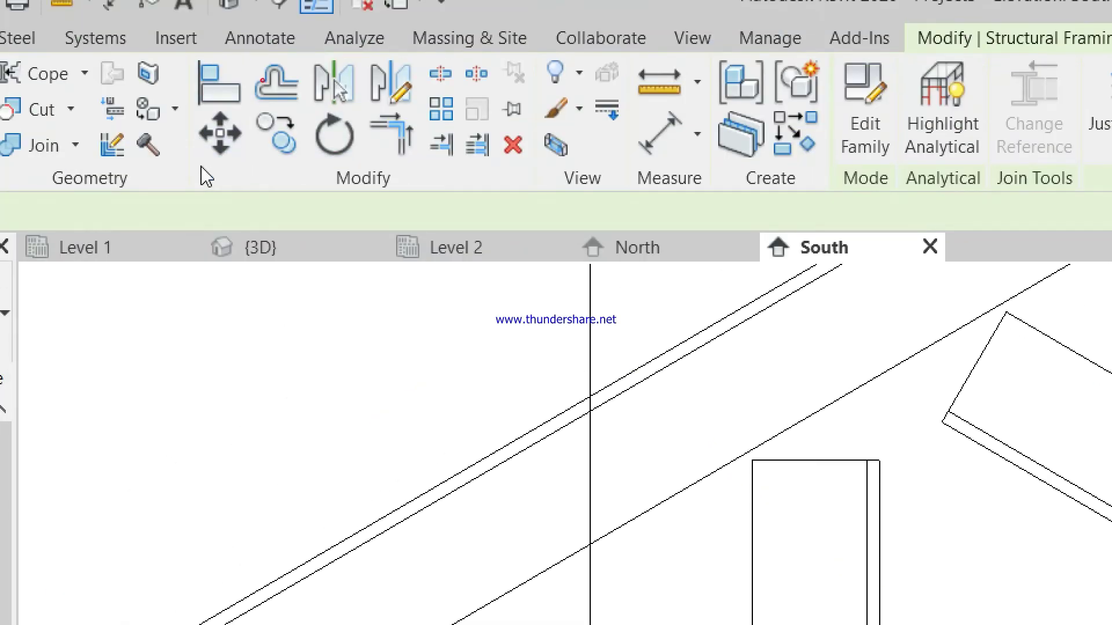
click(220, 134)
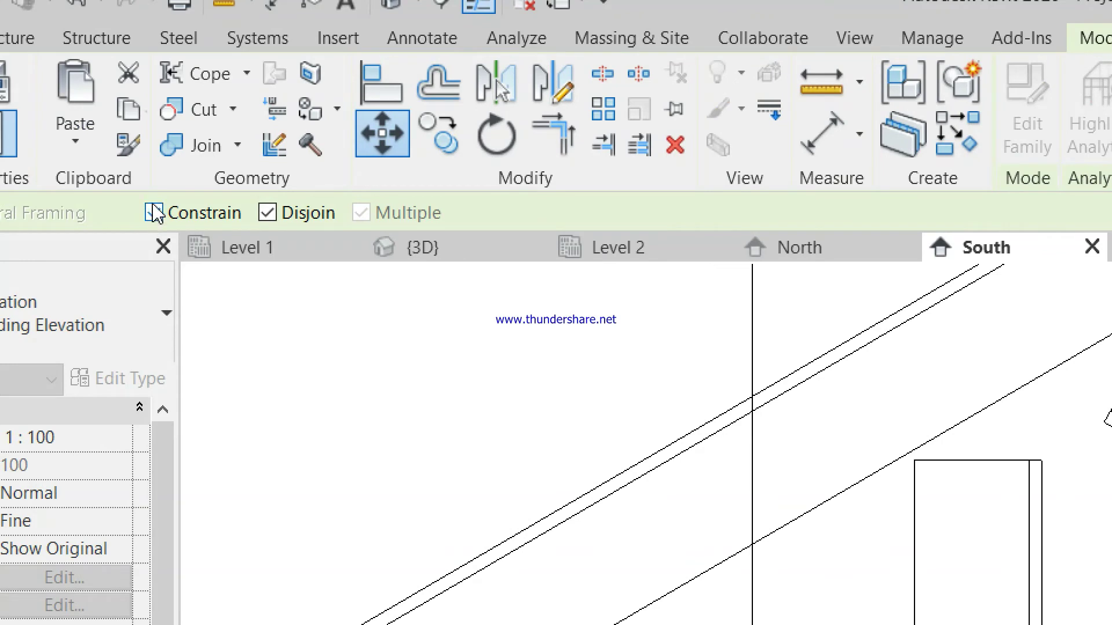
scroll(508, 397, down, 3)
scroll(745, 566, down, 2)
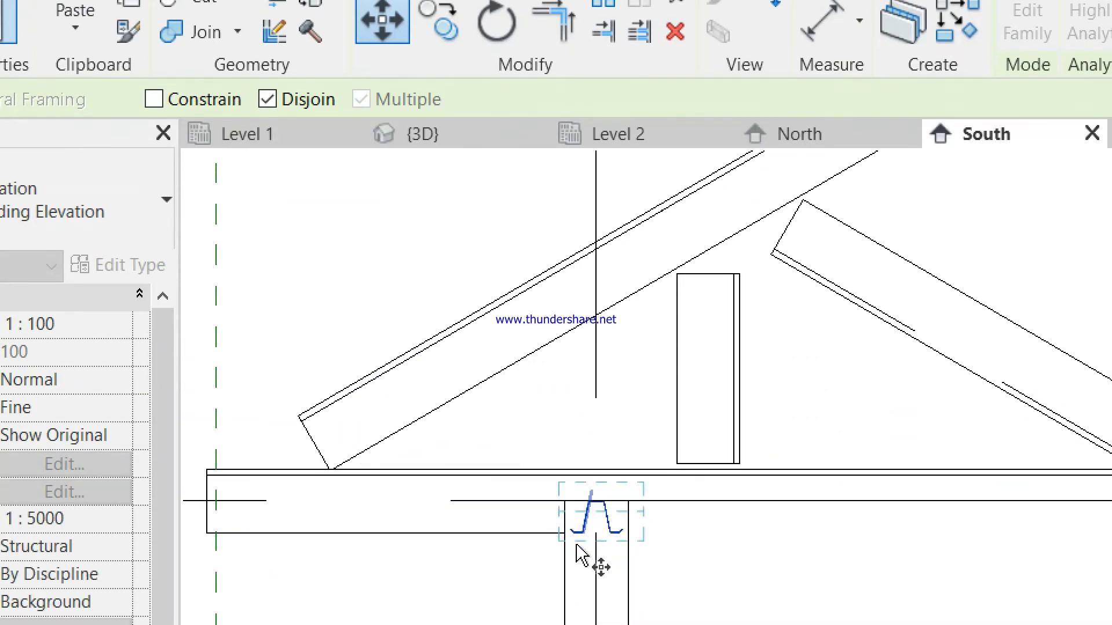
scroll(568, 490, up, 4)
scroll(567, 485, up, 2)
scroll(576, 509, up, 3)
scroll(562, 514, up, 1)
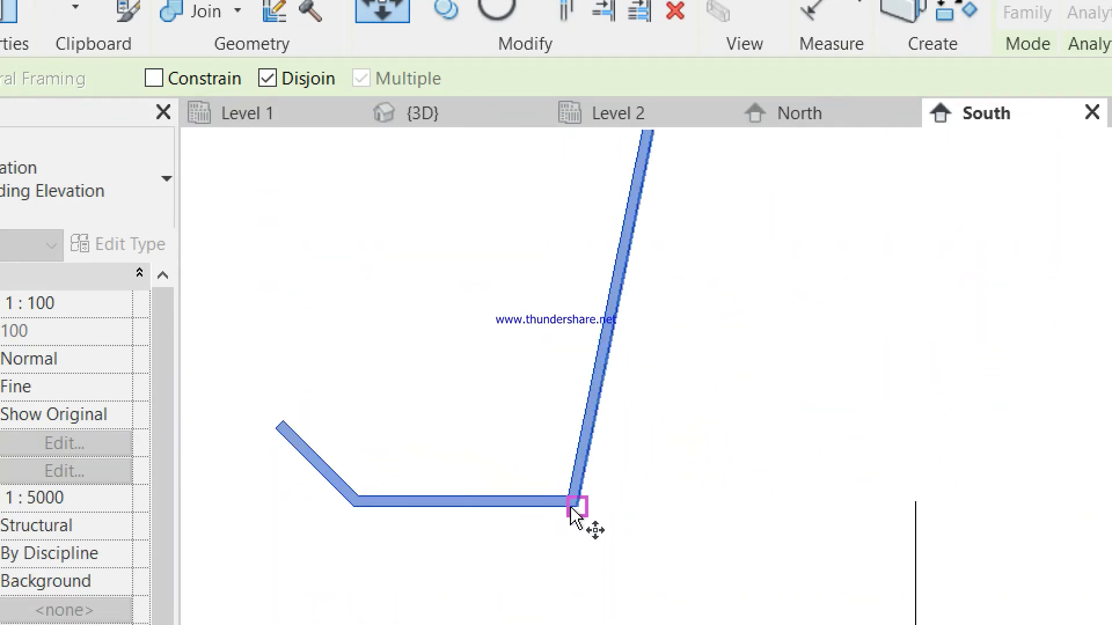
scroll(566, 480, down, 2)
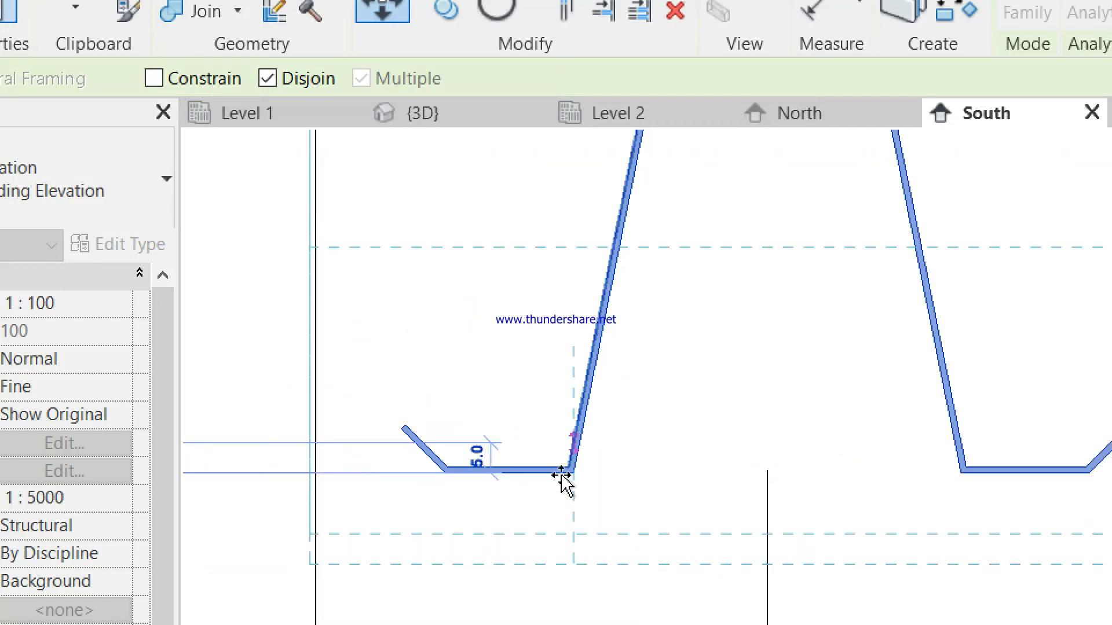
scroll(559, 495, down, 2)
scroll(600, 501, down, 2)
scroll(600, 501, down, 3)
scroll(625, 232, up, 1)
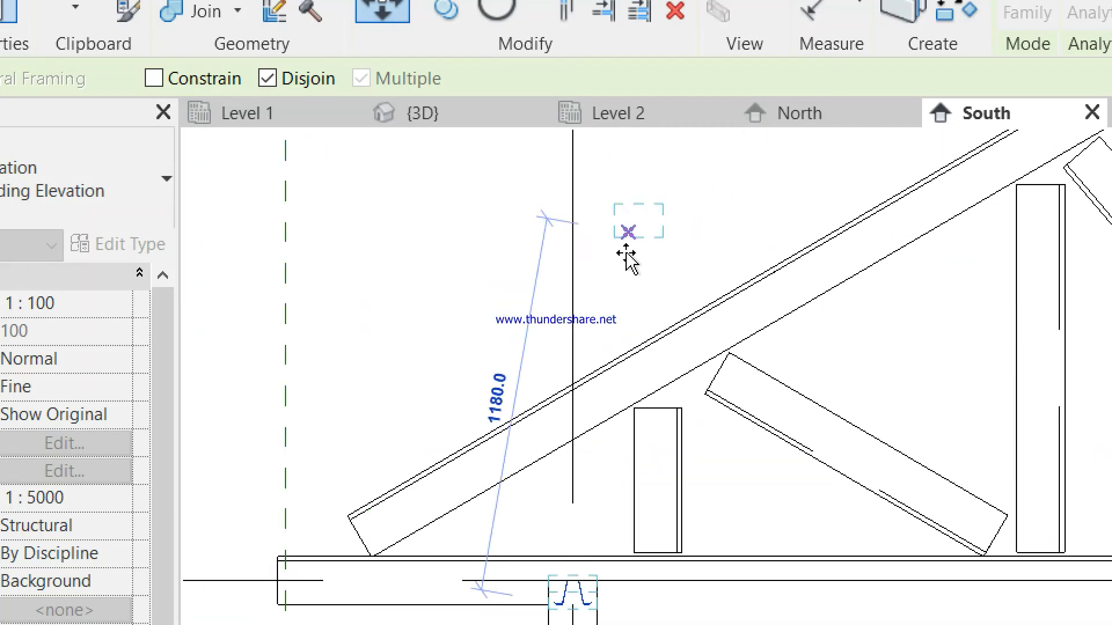
scroll(616, 371, up, 1)
scroll(654, 353, up, 2)
scroll(644, 327, up, 2)
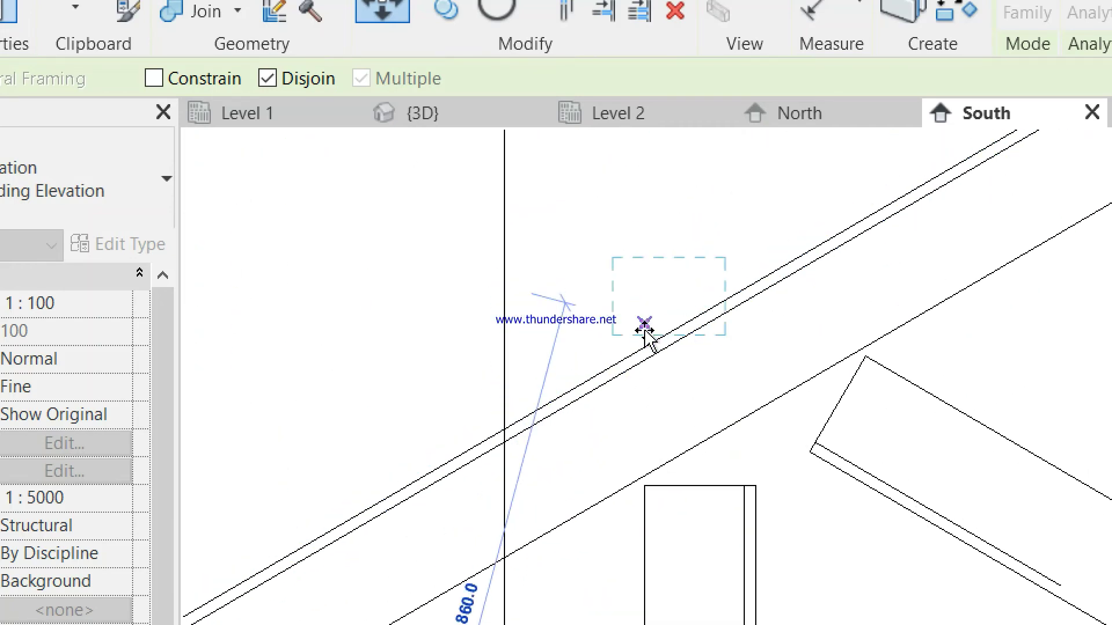
scroll(643, 348, up, 1)
click(652, 333)
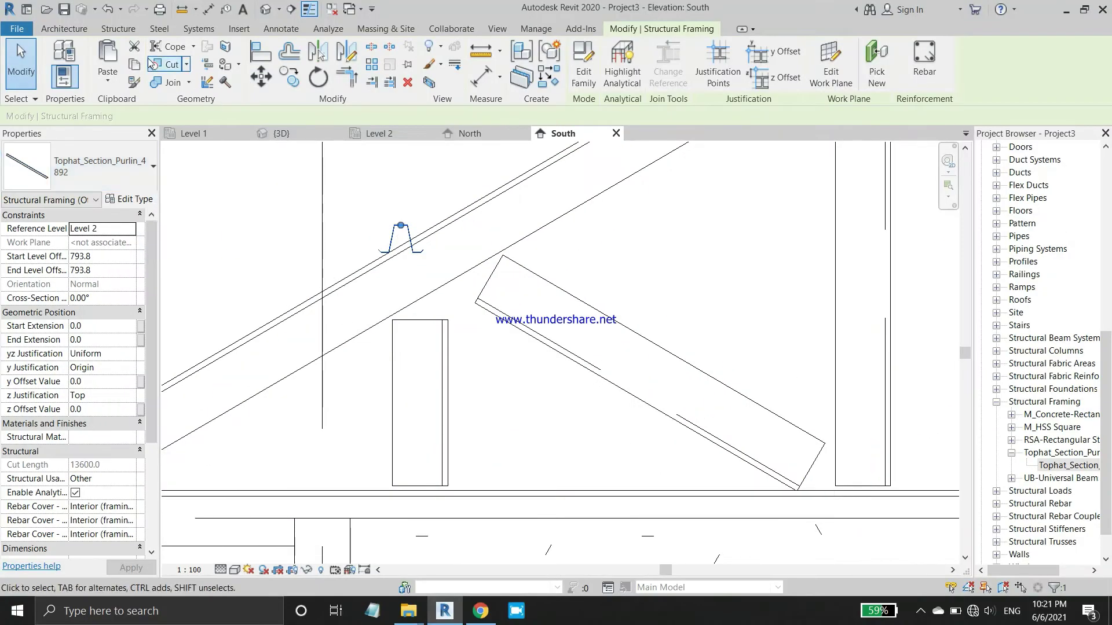
Bring the moved purlin into view and reselect it.
click(23, 67)
scroll(485, 278, up, 2)
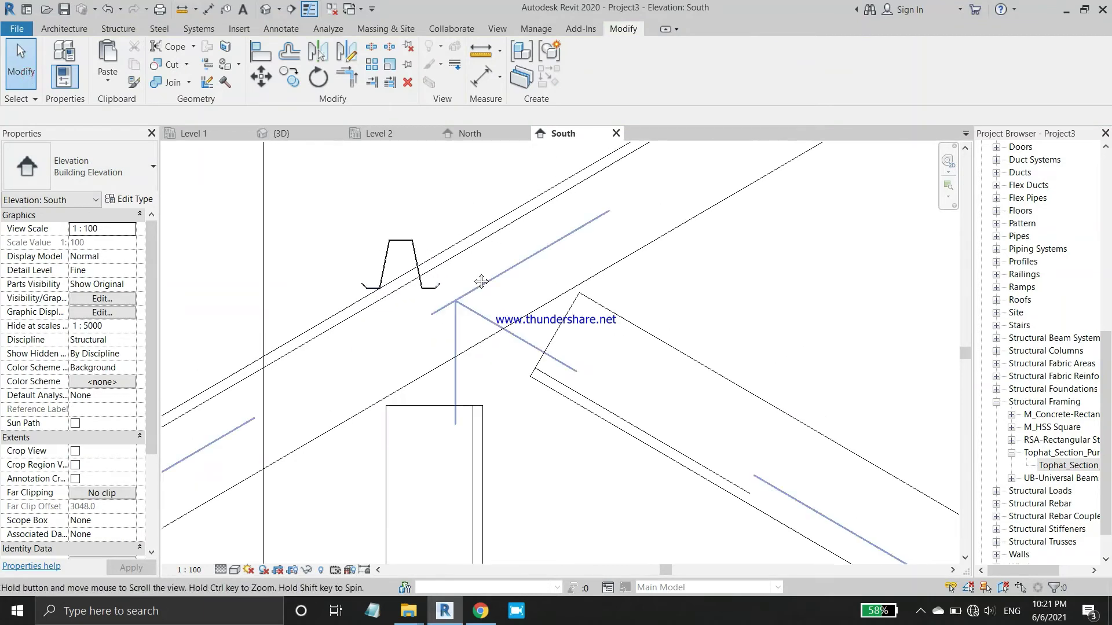
middle_drag(484, 278, 497, 379)
click(417, 386)
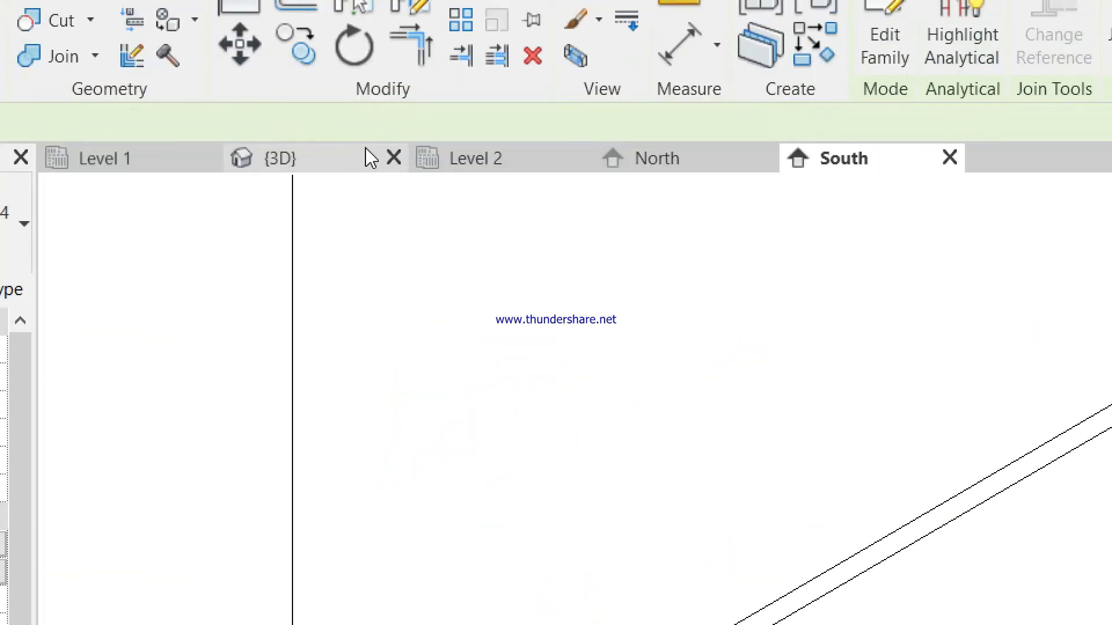
Rotate the Tophat purlin about its base corner from its base line to the rafter slope.
click(353, 81)
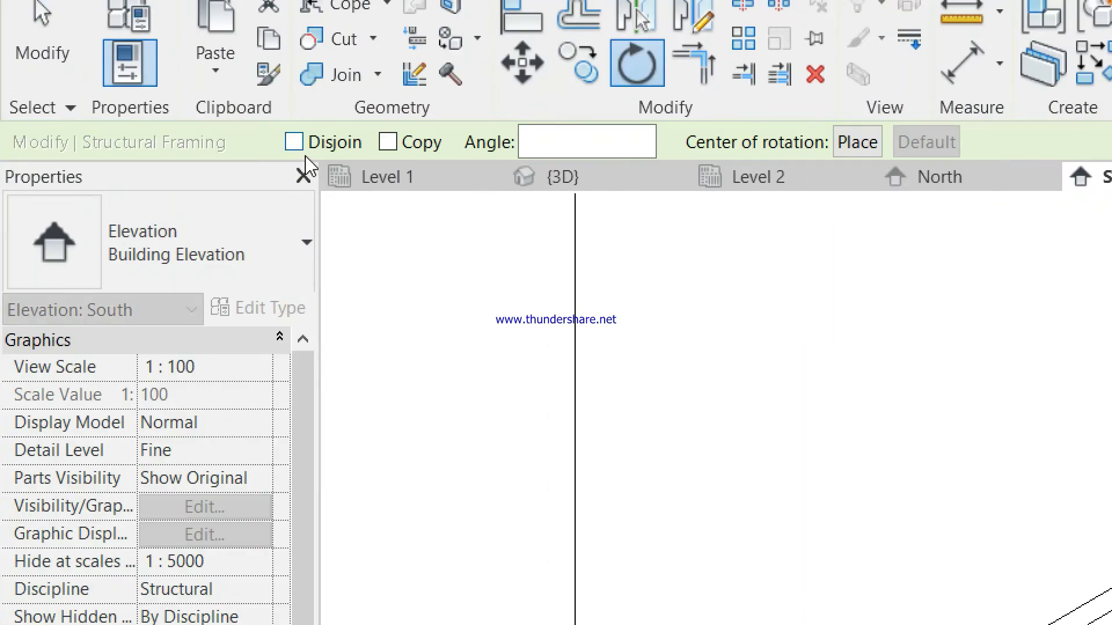
click(857, 142)
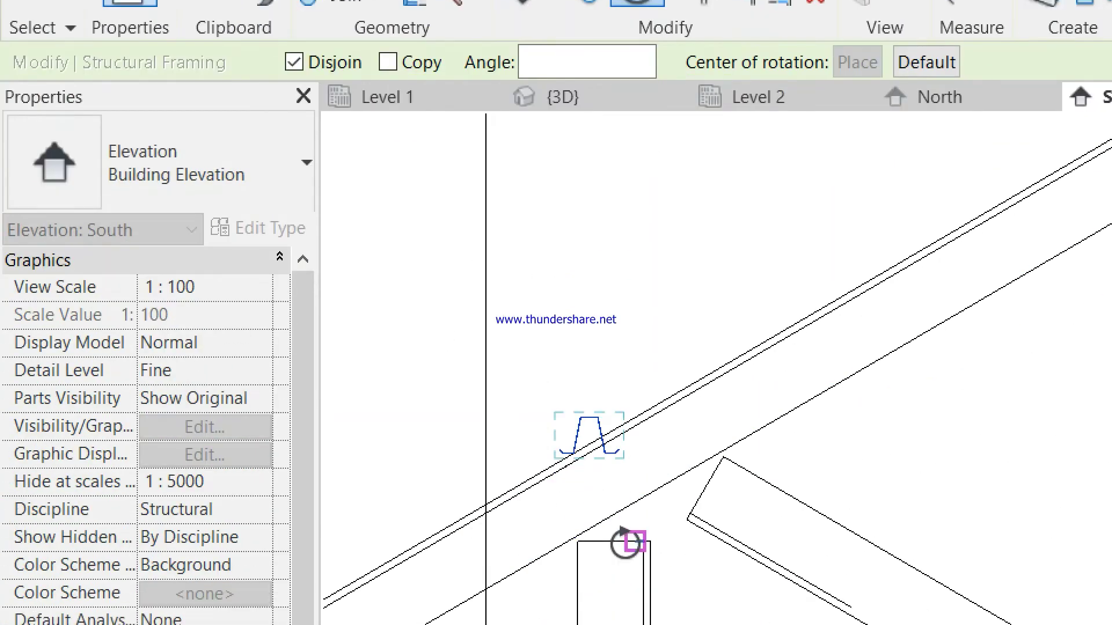
scroll(528, 277, up, 1)
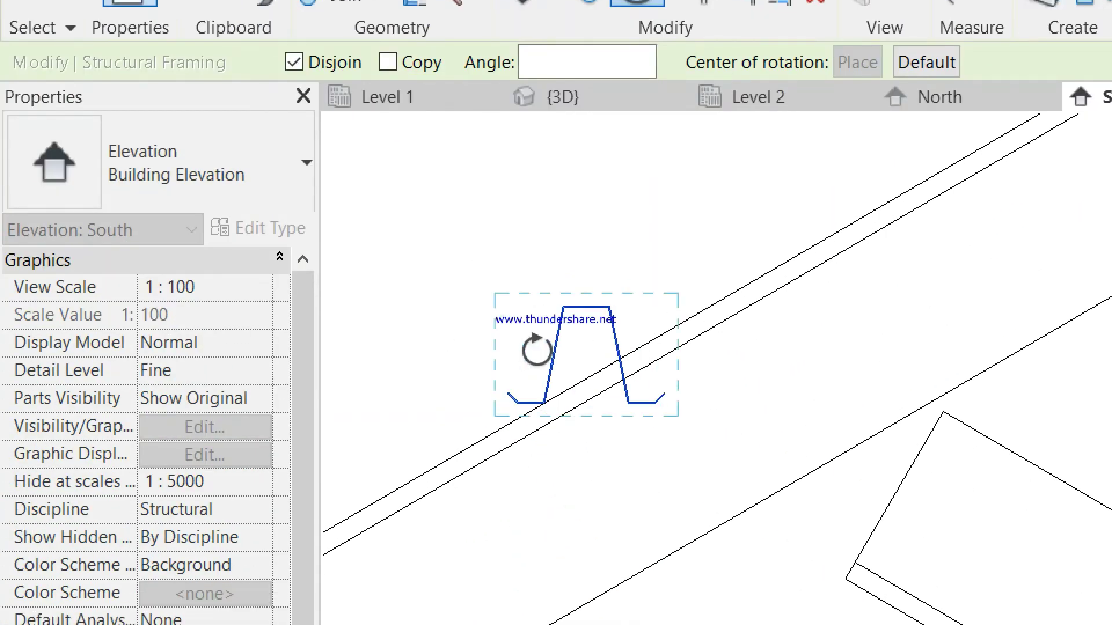
scroll(558, 436, up, 3)
scroll(421, 382, up, 2)
scroll(455, 394, up, 2)
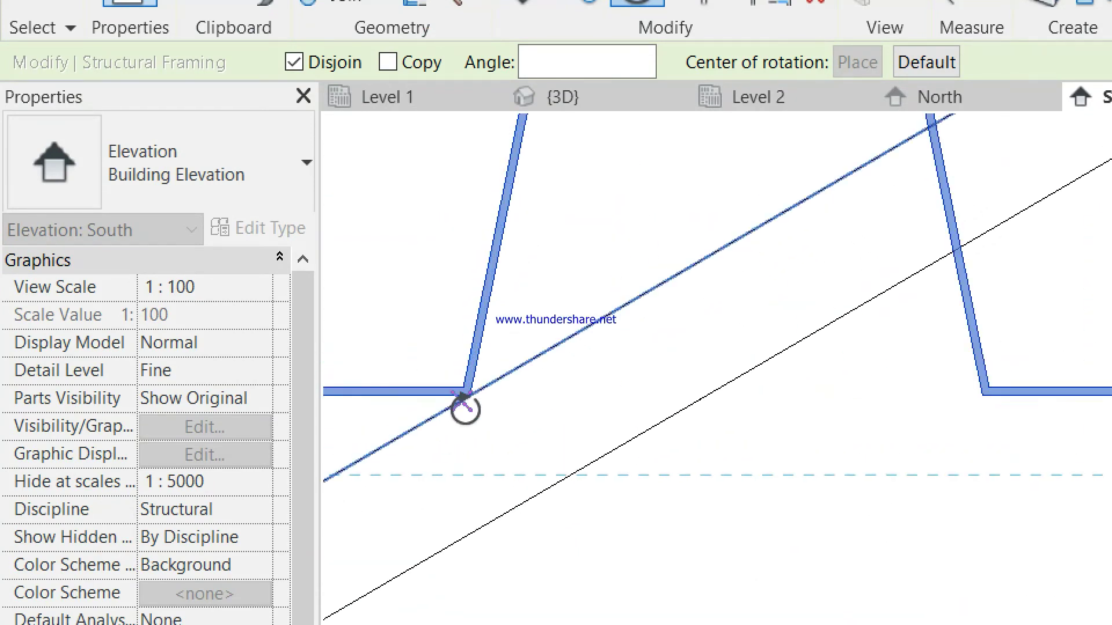
click(470, 396)
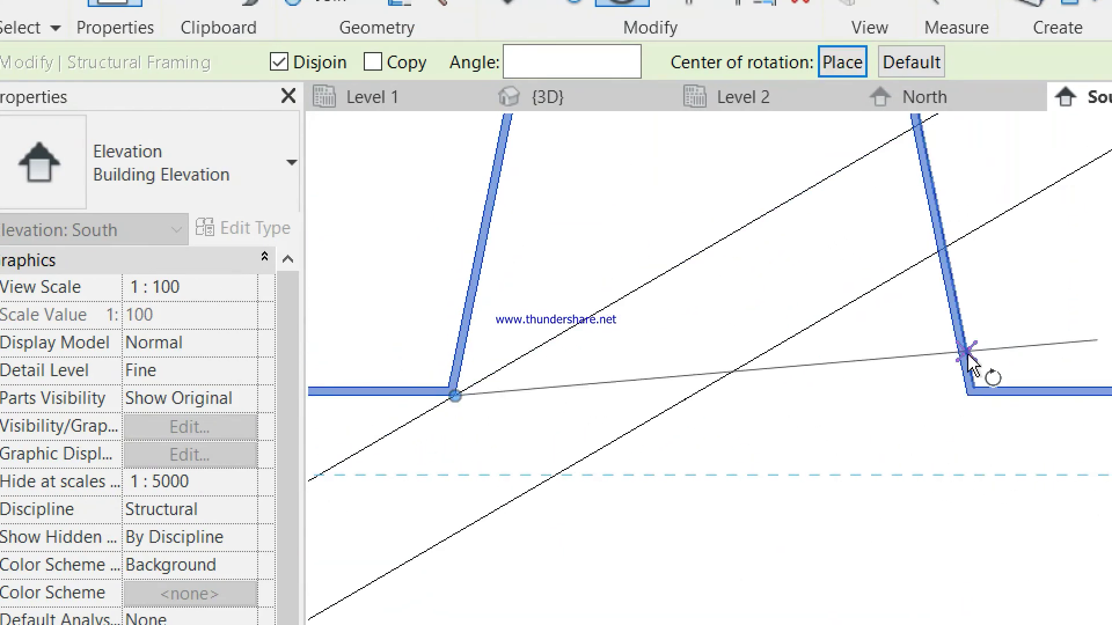
click(972, 395)
scroll(325, 475, down, 2)
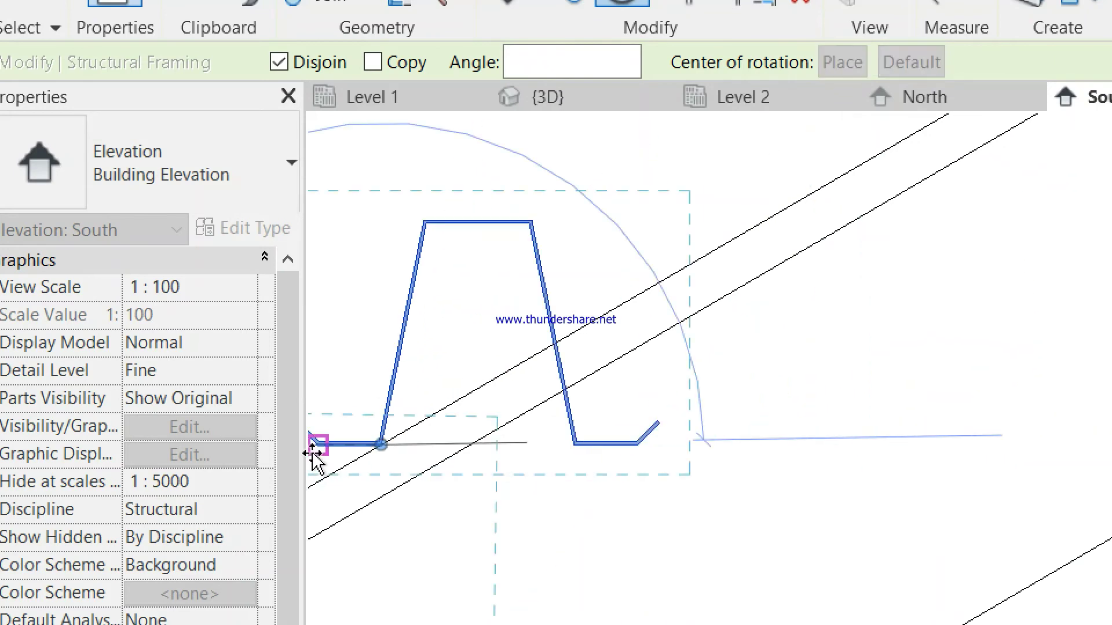
scroll(315, 452, down, 1)
click(683, 262)
scroll(586, 308, down, 1)
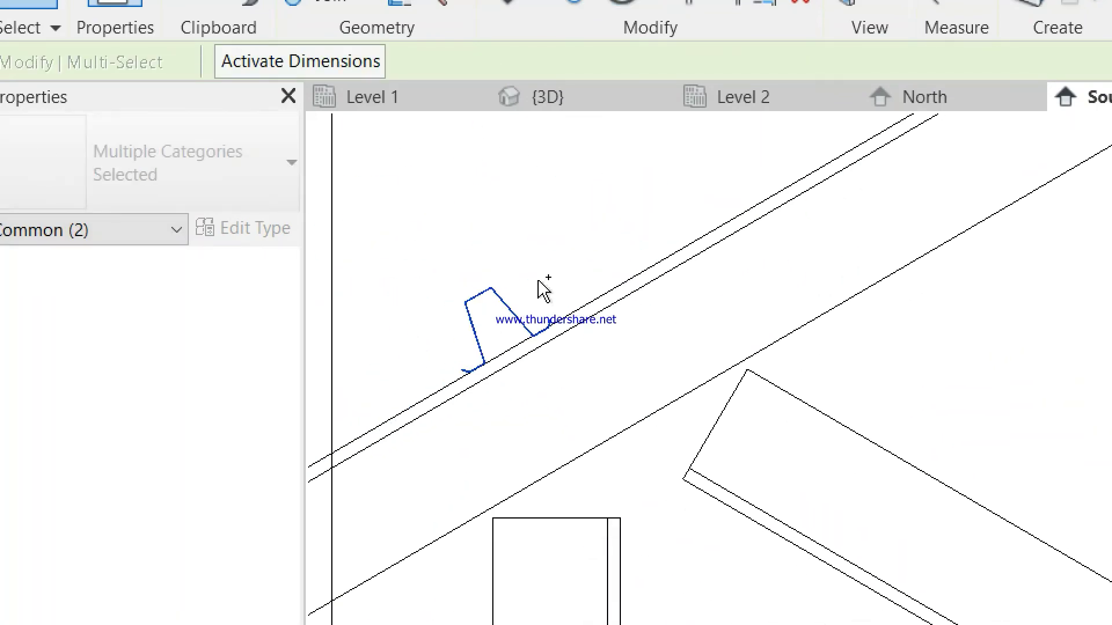
Select the rotated Tophat purlin and start an unconstrained, non-orthogonal copy of it.
key(Escape)
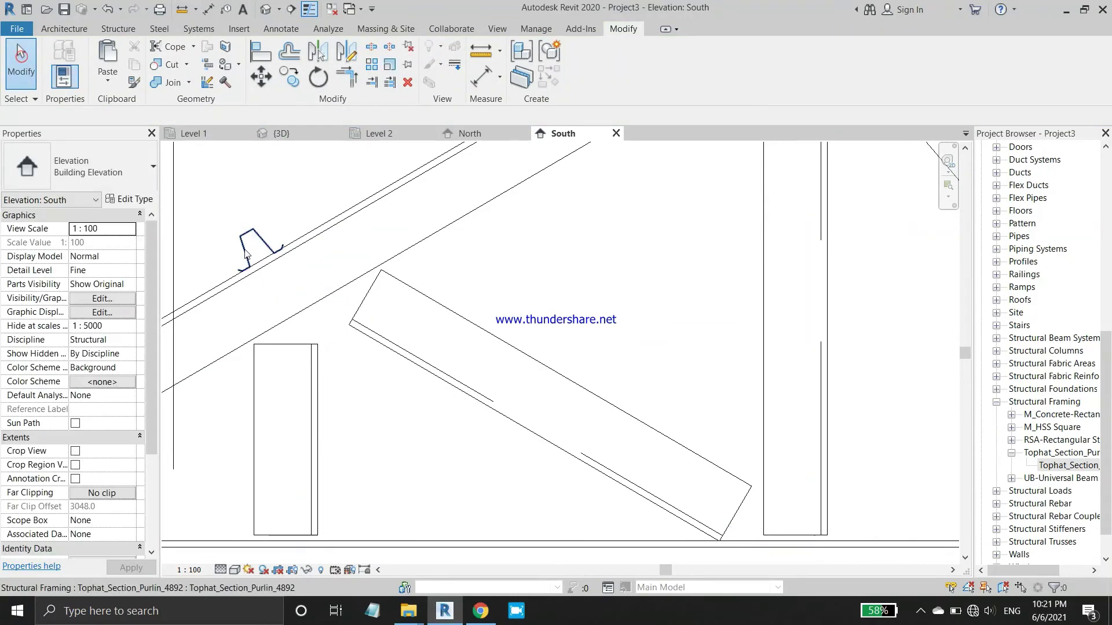
click(248, 246)
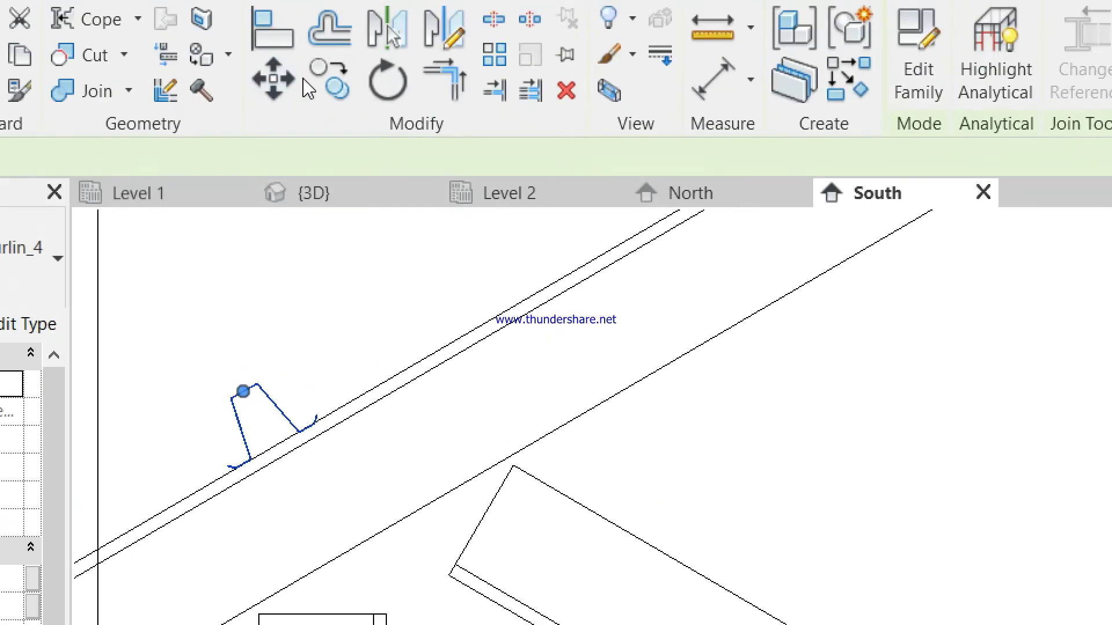
click(322, 79)
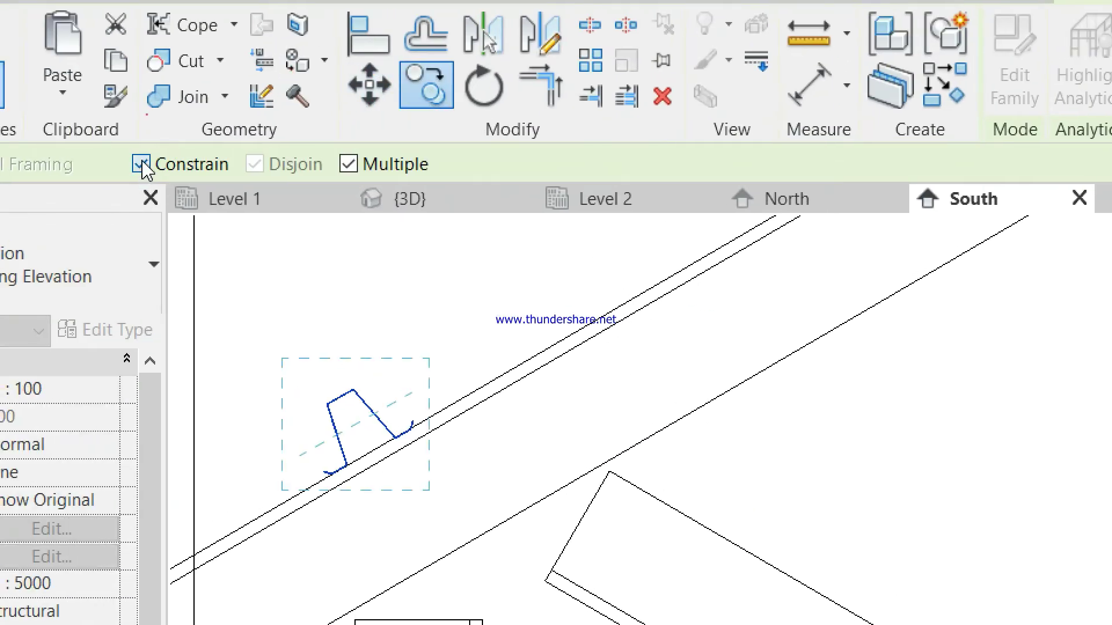
click(139, 164)
scroll(357, 334, up, 2)
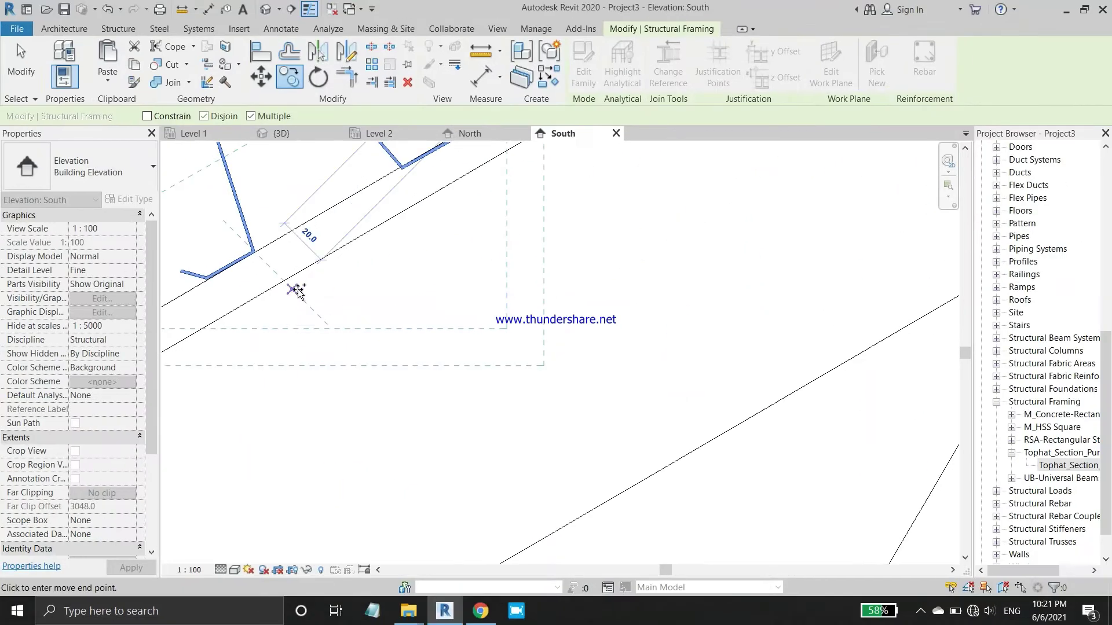
scroll(295, 290, down, 2)
scroll(295, 322, down, 2)
scroll(307, 324, down, 2)
scroll(441, 228, down, 2)
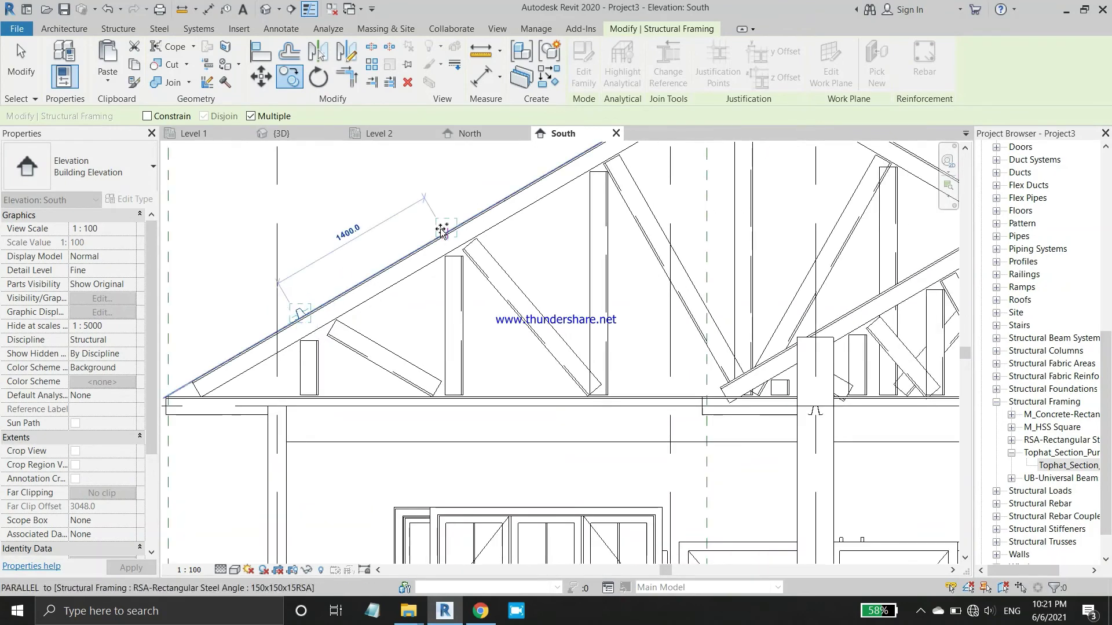
scroll(446, 228, up, 3)
scroll(459, 238, up, 2)
scroll(446, 277, up, 2)
scroll(447, 279, down, 2)
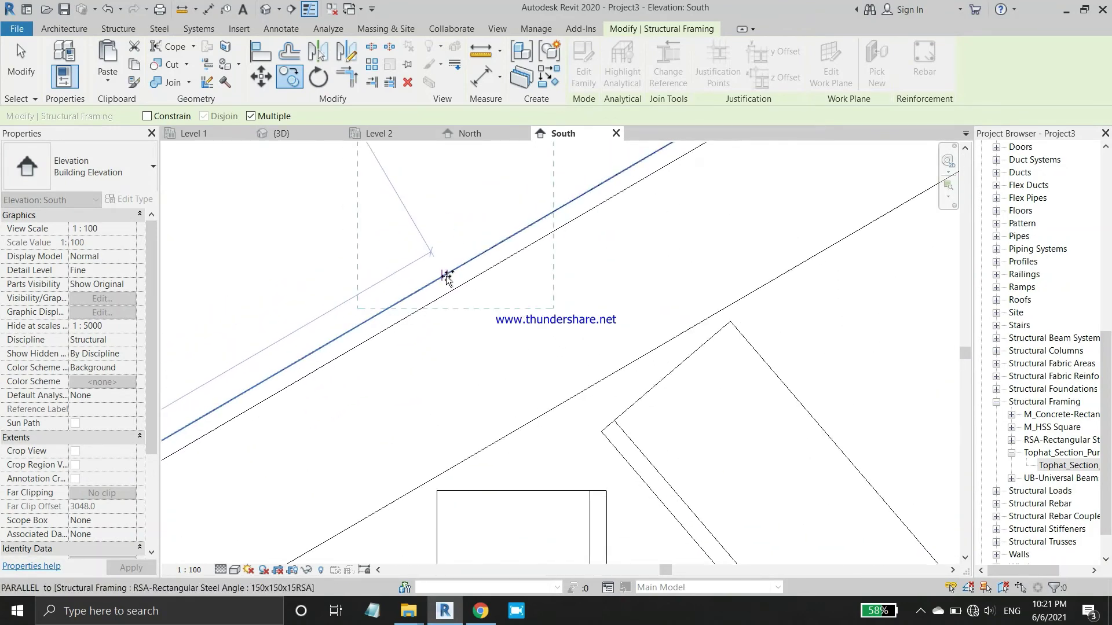
Pick the copy start point and position the copy 1400 up the sloping top chord.
click(424, 286)
scroll(377, 324, down, 2)
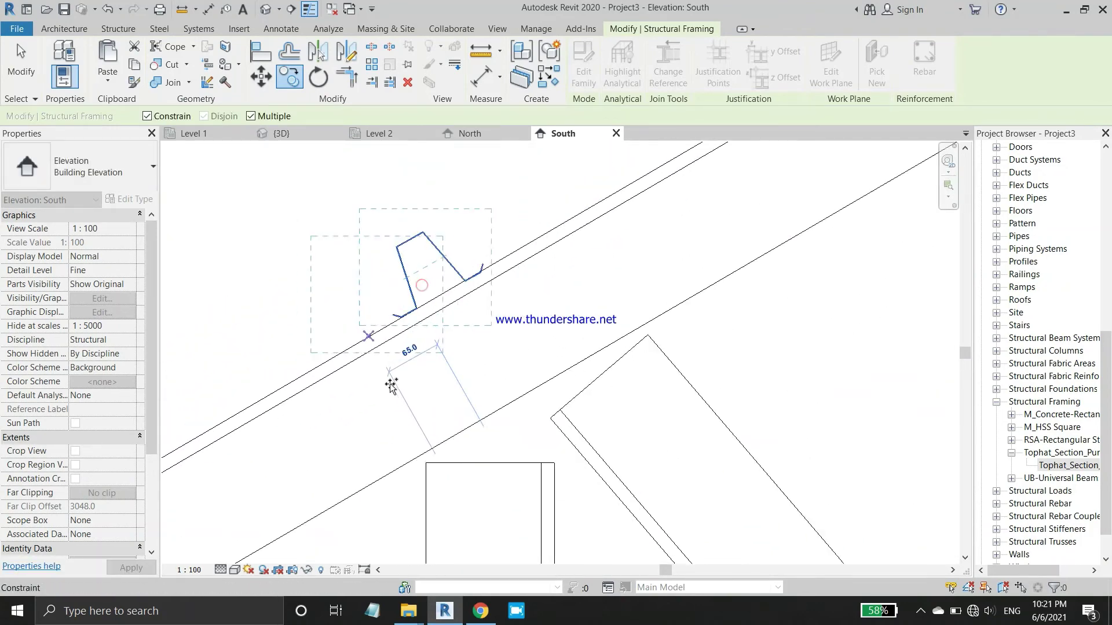
scroll(391, 385, down, 2)
scroll(596, 293, up, 2)
scroll(597, 293, up, 1)
scroll(573, 263, up, 2)
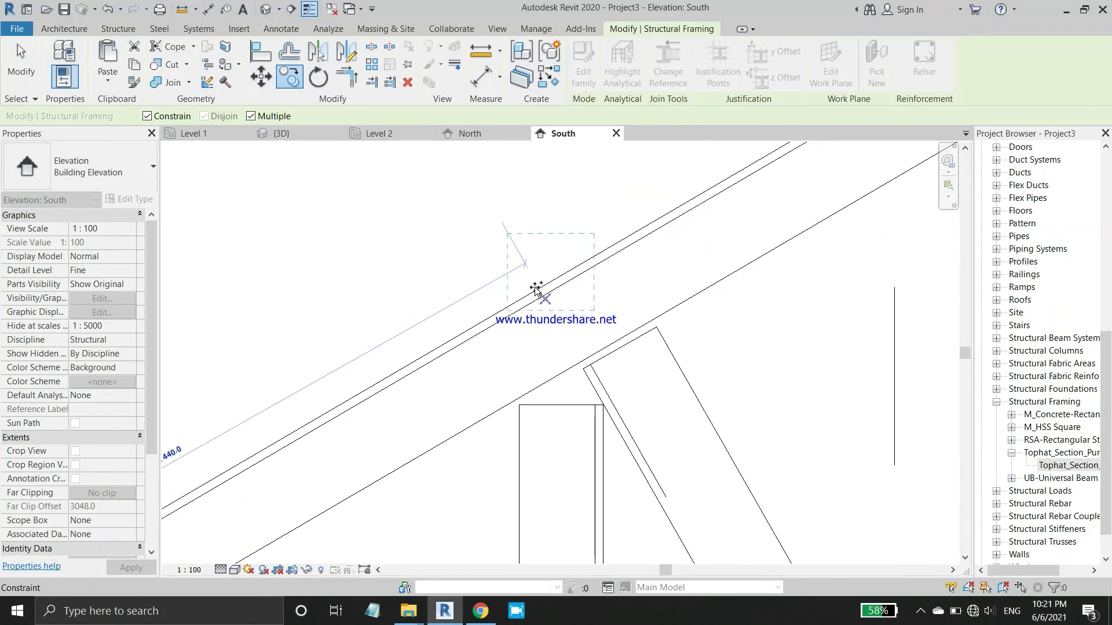
scroll(525, 298, up, 2)
scroll(516, 305, down, 1)
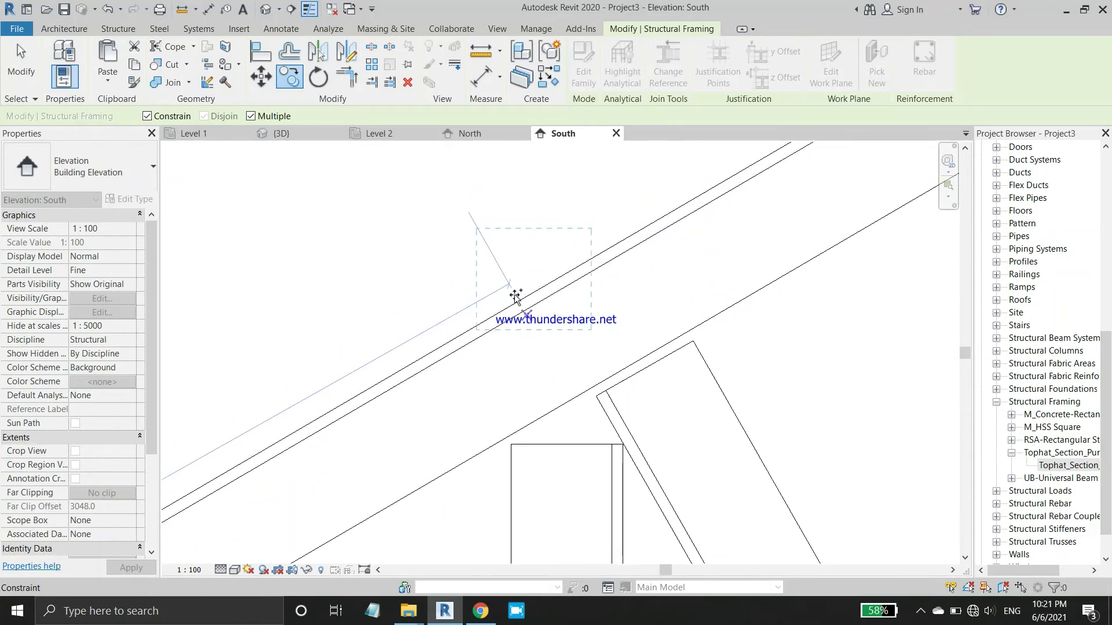
scroll(516, 301, down, 2)
scroll(515, 297, down, 1)
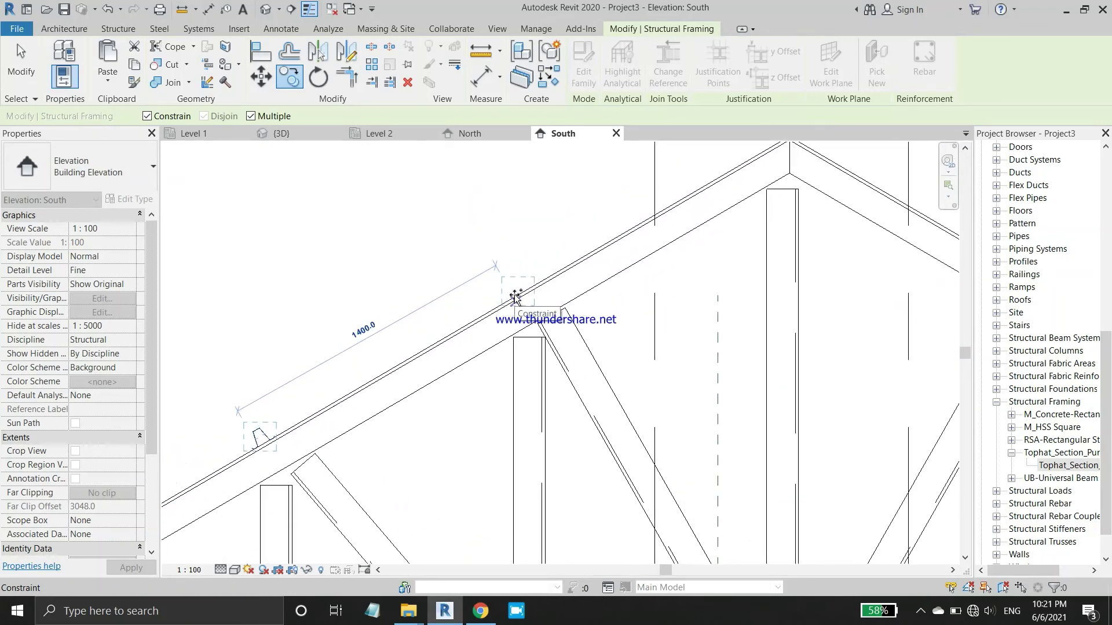
scroll(516, 299, up, 1)
scroll(509, 316, up, 2)
scroll(501, 325, up, 1)
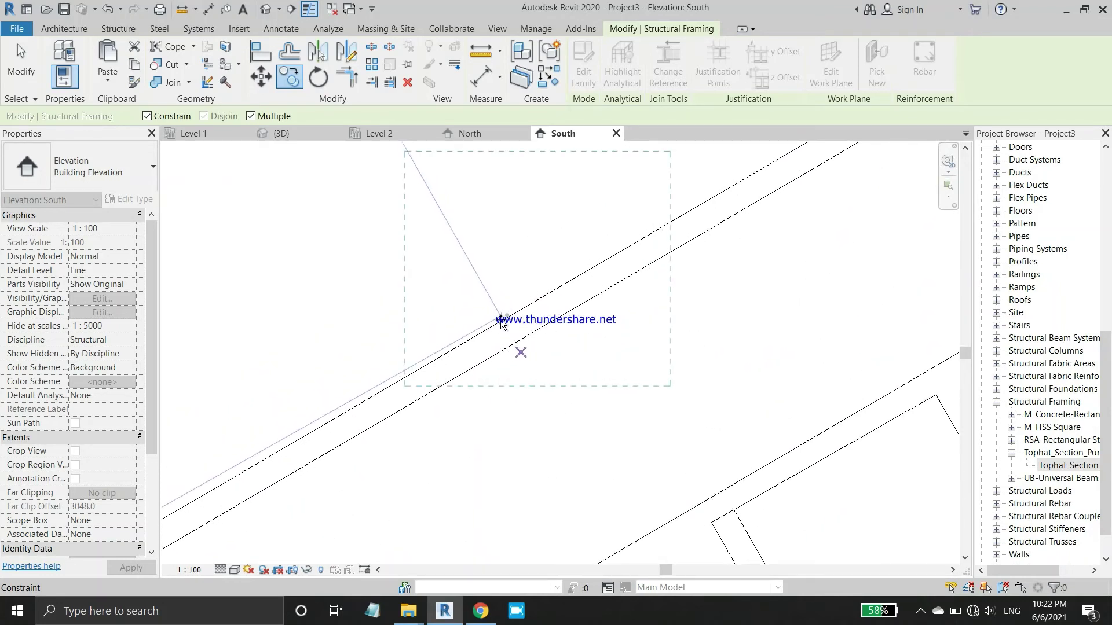
With Constrain off, slide the tophat purlin to a new spot on the top chord nearer the apex.
click(147, 116)
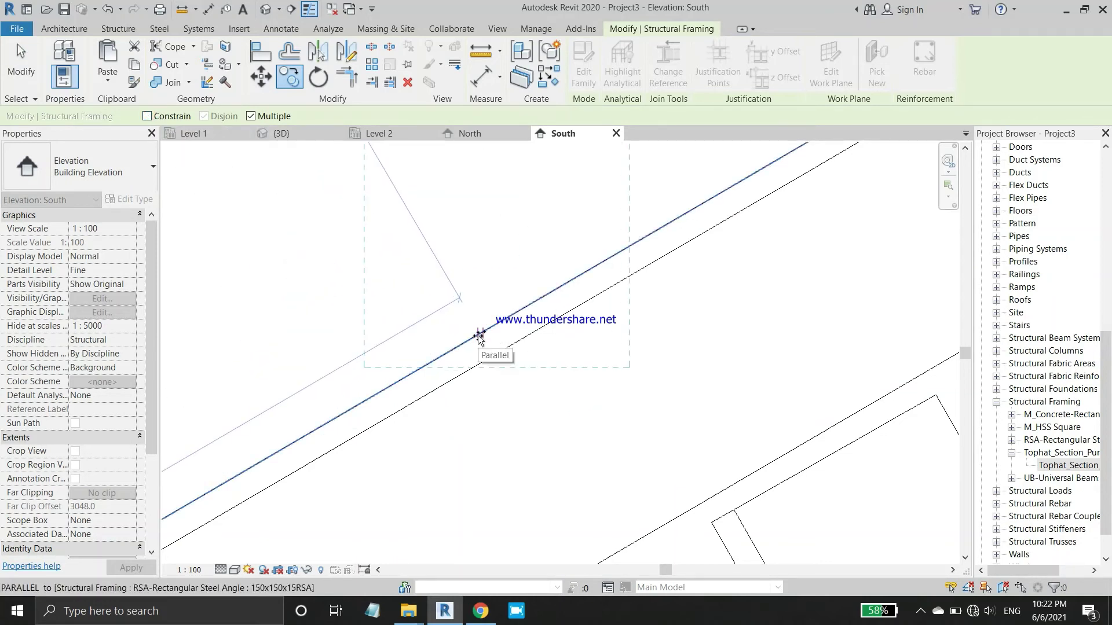
scroll(472, 347, down, 1)
scroll(459, 360, down, 1)
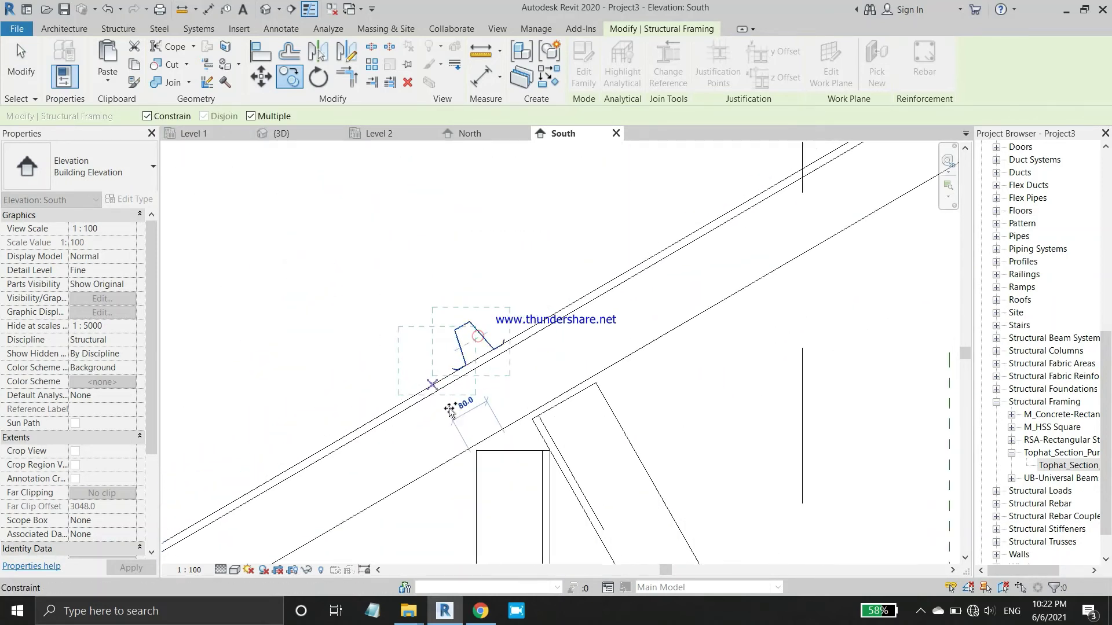
scroll(534, 397, down, 2)
scroll(533, 248, down, 2)
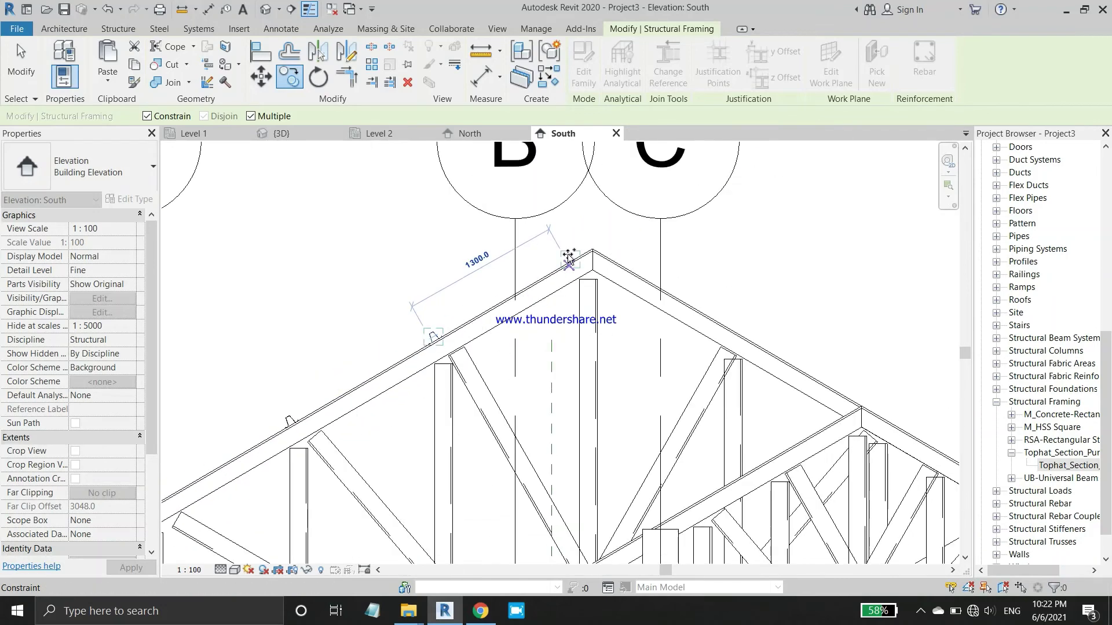
click(379, 426)
scroll(377, 405, up, 2)
scroll(376, 406, down, 2)
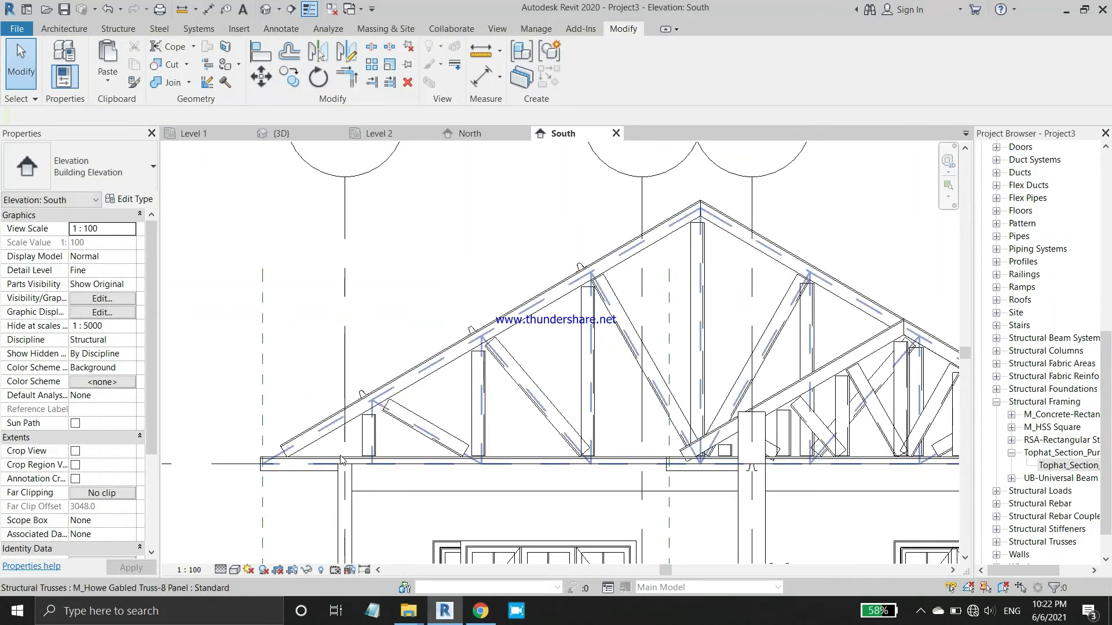
scroll(375, 394, up, 3)
scroll(373, 382, up, 2)
Select the tophat purlin profile now sitting on the top chord.
click(367, 335)
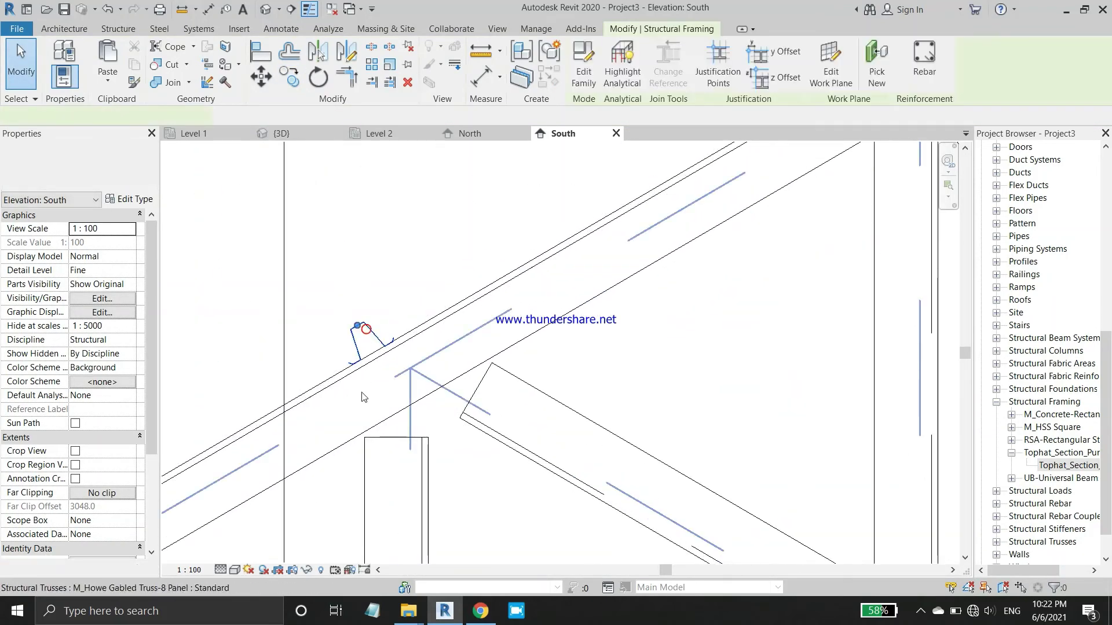
scroll(429, 324, down, 3)
scroll(528, 282, up, 3)
scroll(528, 282, up, 2)
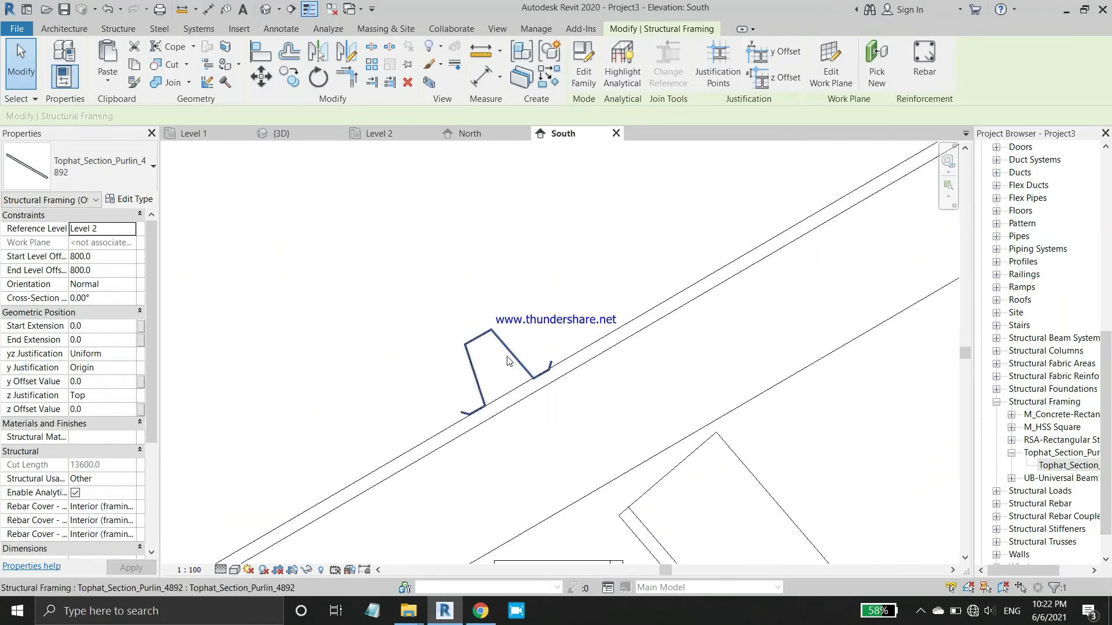
click(509, 358)
scroll(438, 405, down, 2)
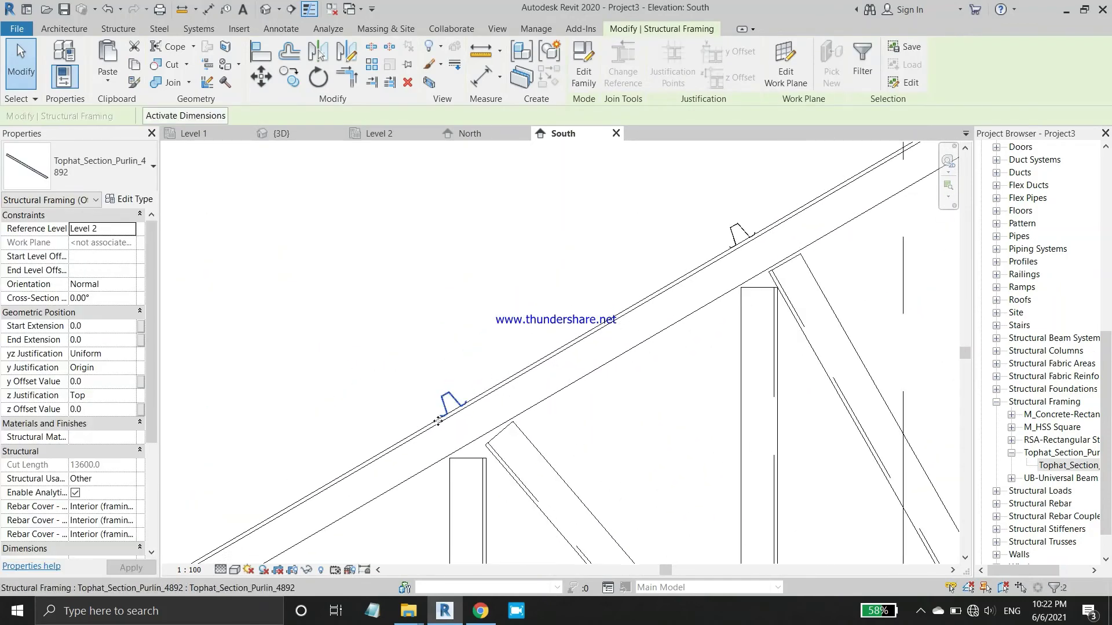
scroll(463, 376, down, 2)
scroll(550, 336, up, 2)
scroll(579, 322, up, 2)
scroll(579, 322, up, 2)
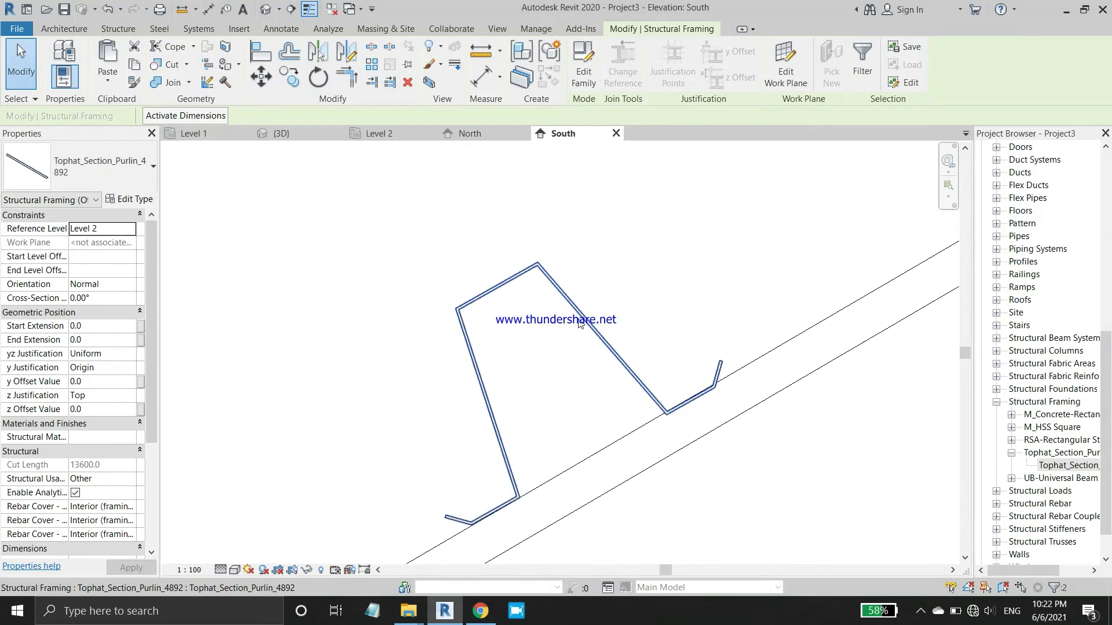
scroll(580, 316, up, 2)
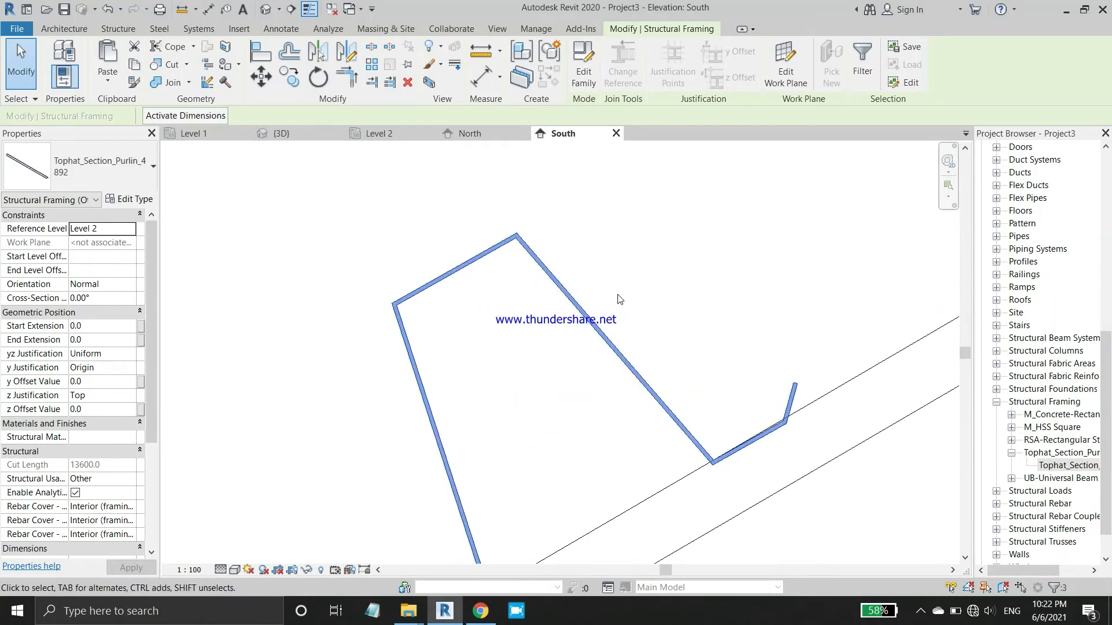
scroll(620, 299, down, 2)
scroll(585, 272, down, 2)
scroll(578, 255, down, 2)
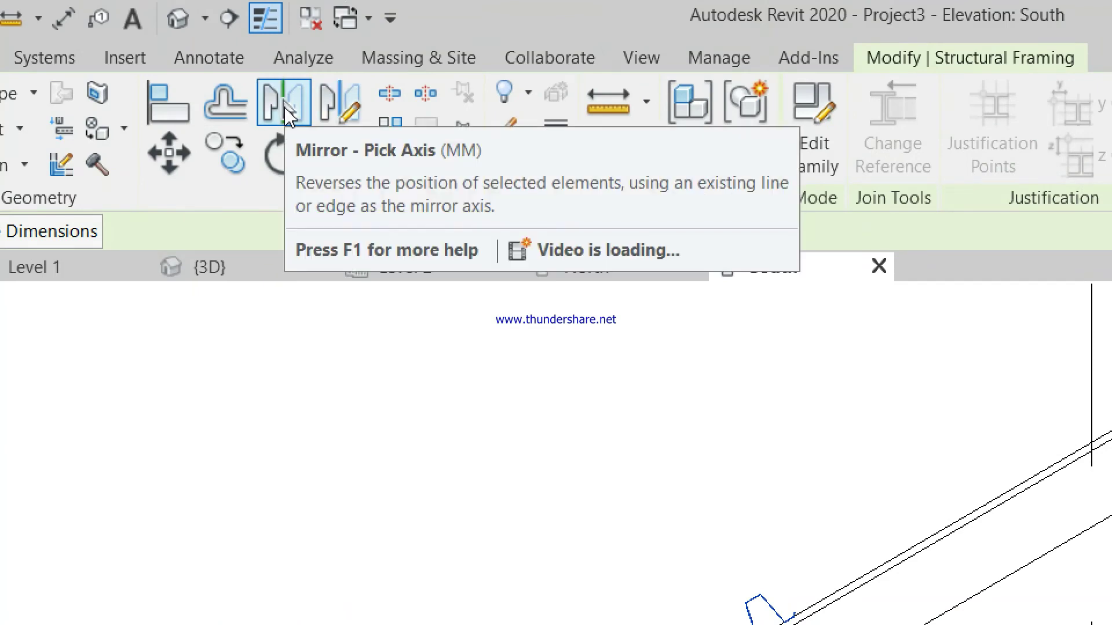
Mirror a copy of the purlin about the vertical member at the truss apex.
click(285, 110)
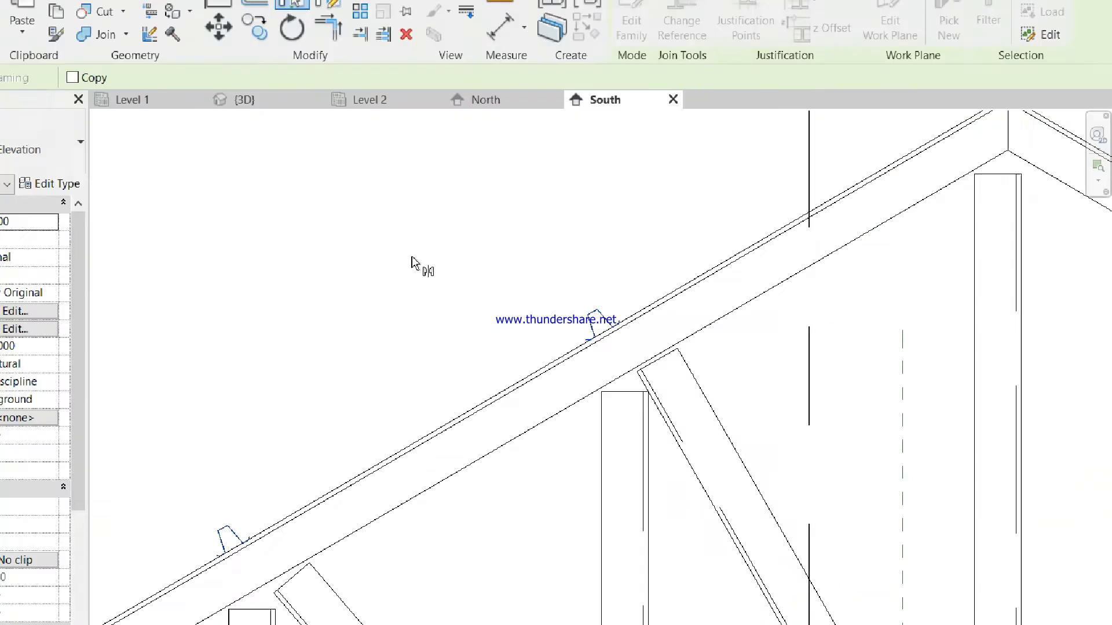
scroll(415, 278, down, 2)
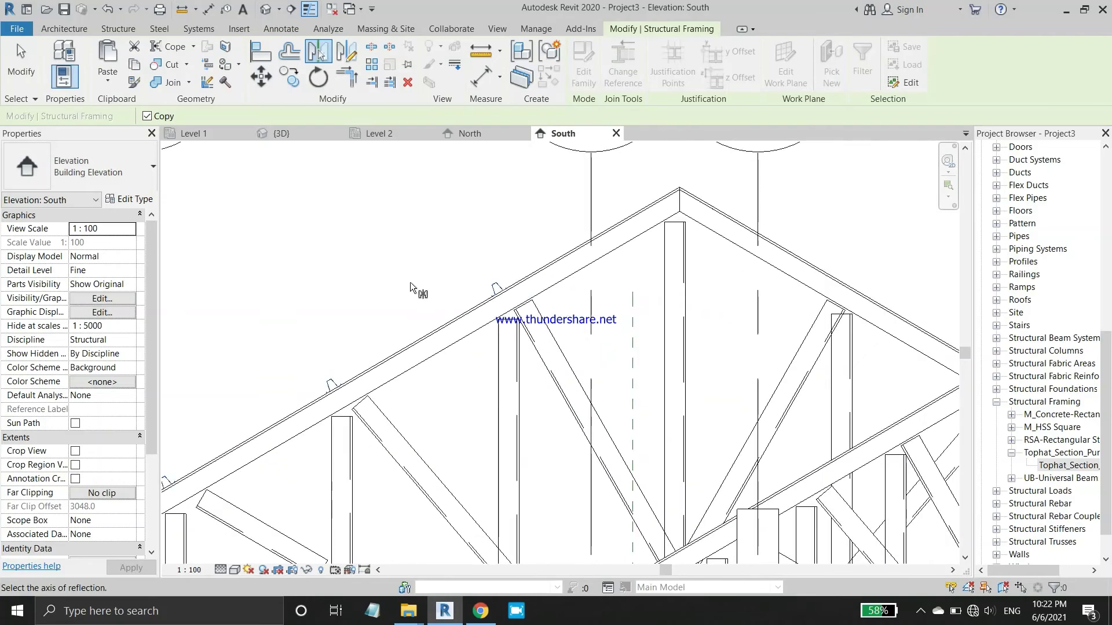
scroll(417, 290, down, 2)
scroll(577, 239, up, 3)
scroll(576, 238, up, 2)
scroll(539, 272, up, 2)
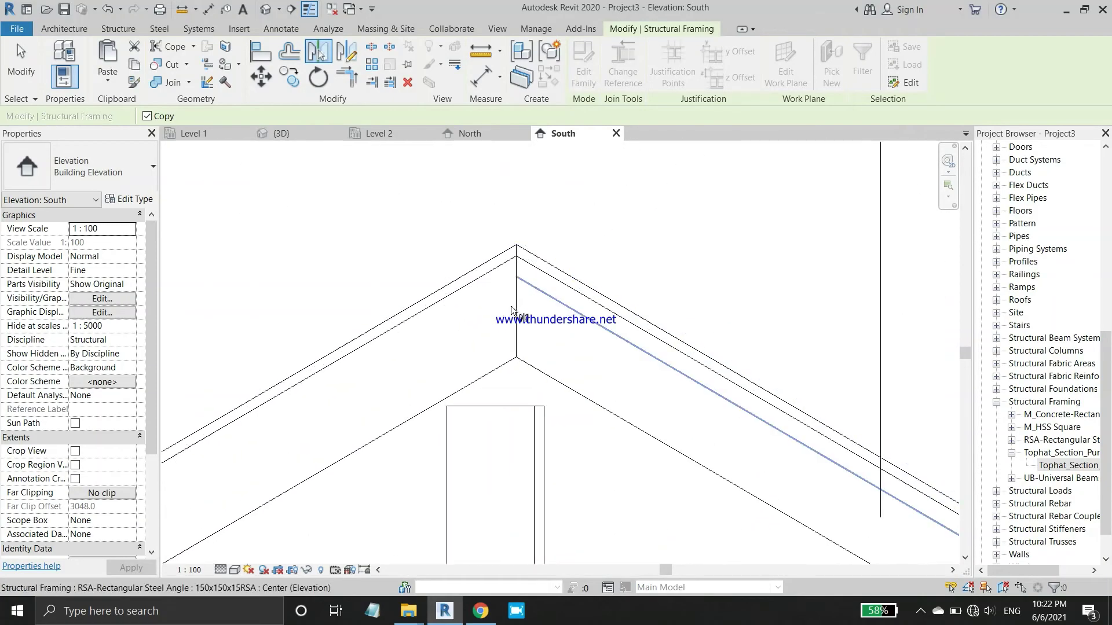
scroll(516, 301, up, 2)
click(511, 307)
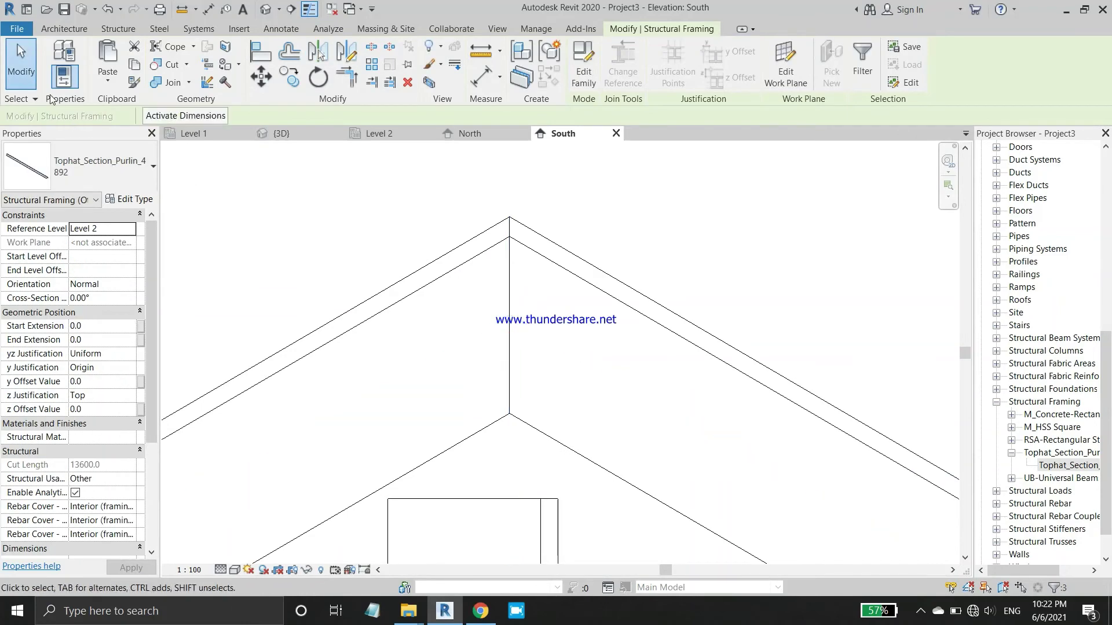
click(51, 71)
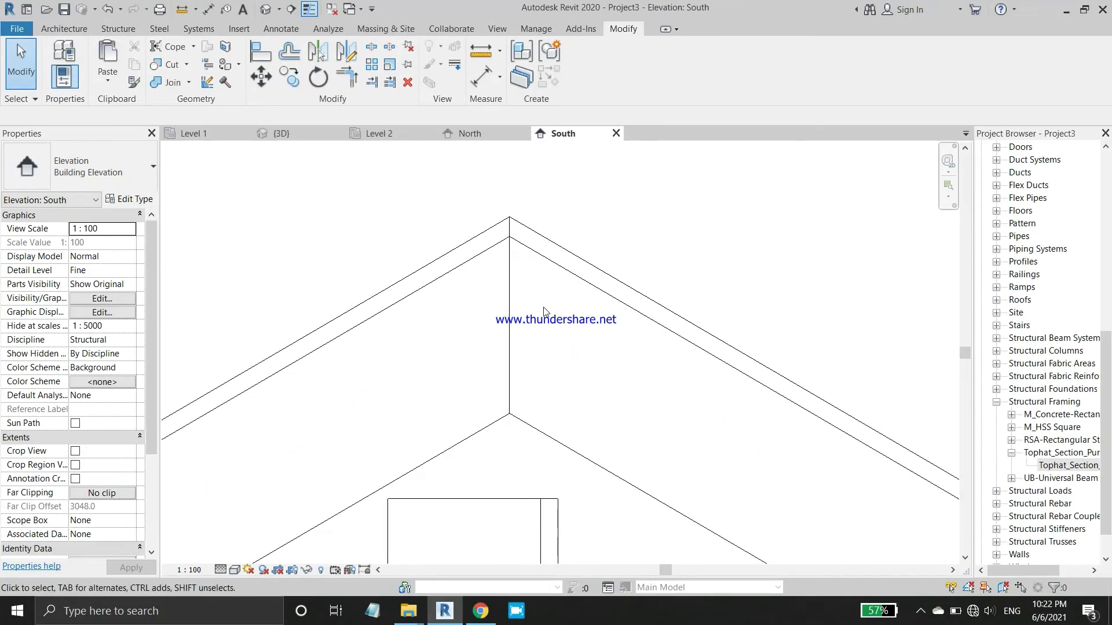
Inspect the purlins across the trusses in the 3D view, then return to the South elevation.
scroll(540, 253, down, 2)
scroll(541, 253, down, 2)
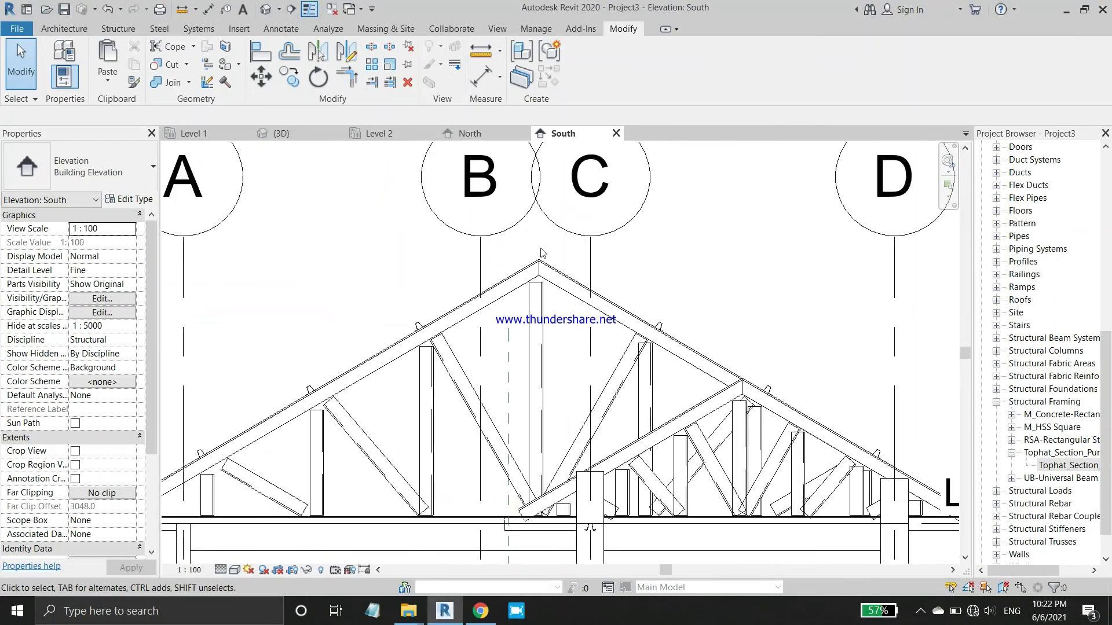
scroll(542, 253, down, 2)
click(281, 134)
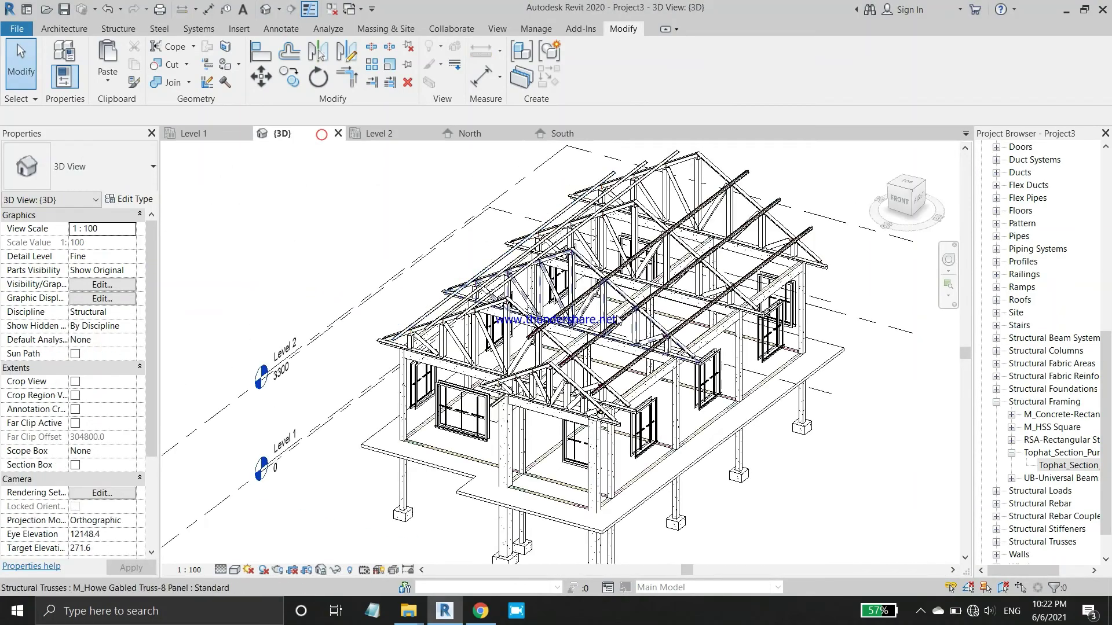
scroll(747, 370, up, 3)
scroll(750, 369, up, 3)
scroll(749, 369, down, 3)
mouse_move(748, 369)
shift+middle_down()
mouse_move(718, 342)
mouse_move(706, 348)
shift+middle_up()
scroll(706, 347, up, 3)
scroll(533, 328, up, 1)
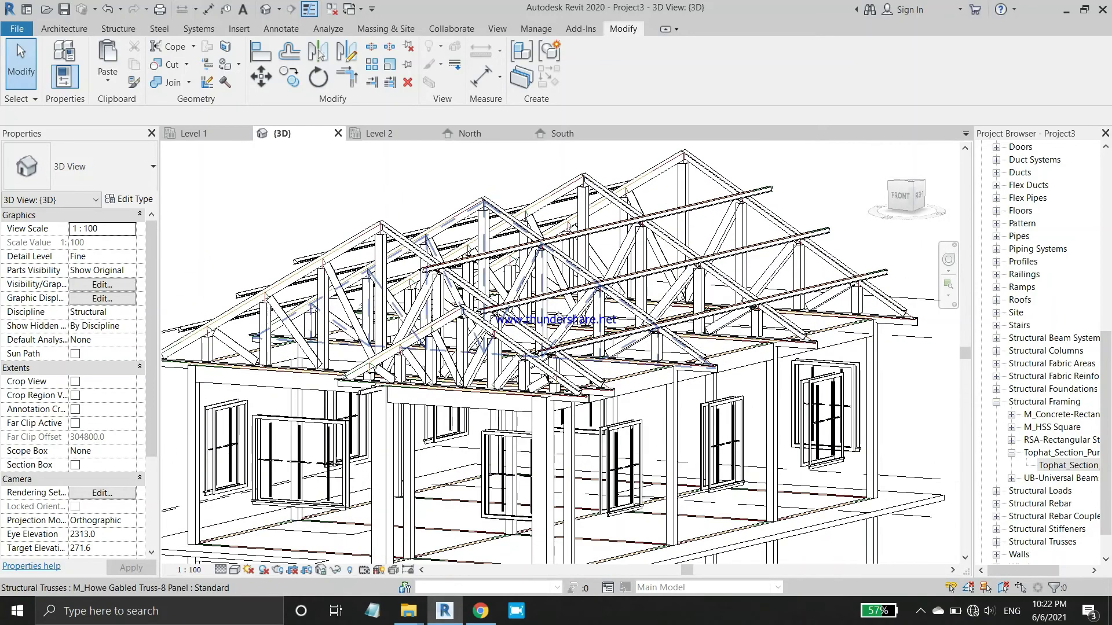
click(482, 133)
click(553, 134)
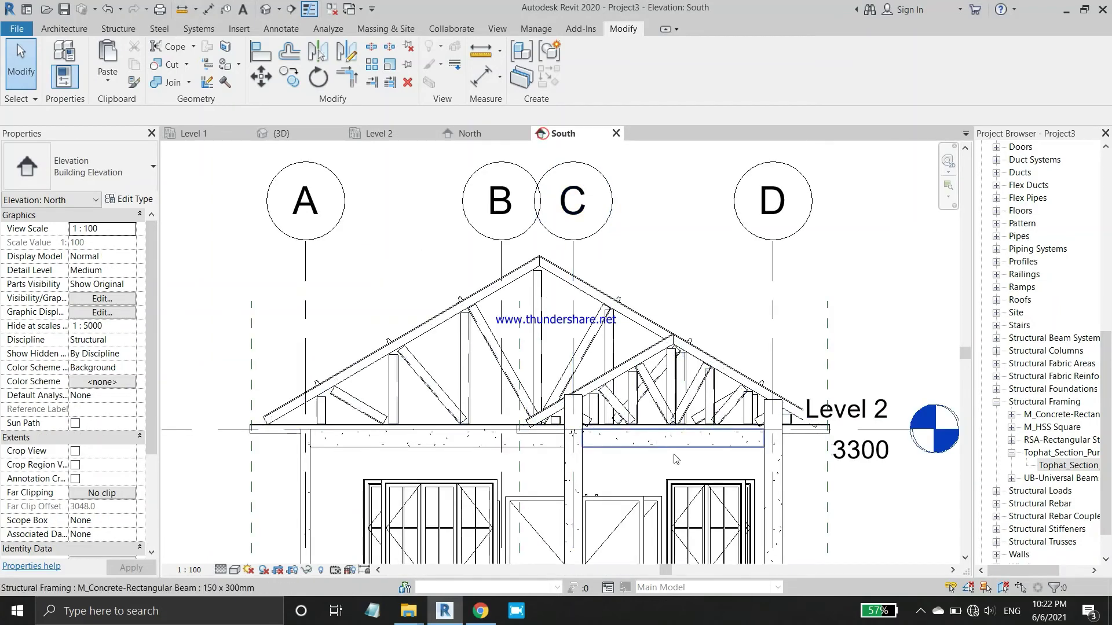
Draw a reference plane from the chord intersection up to the smaller truss apex.
scroll(674, 460, up, 2)
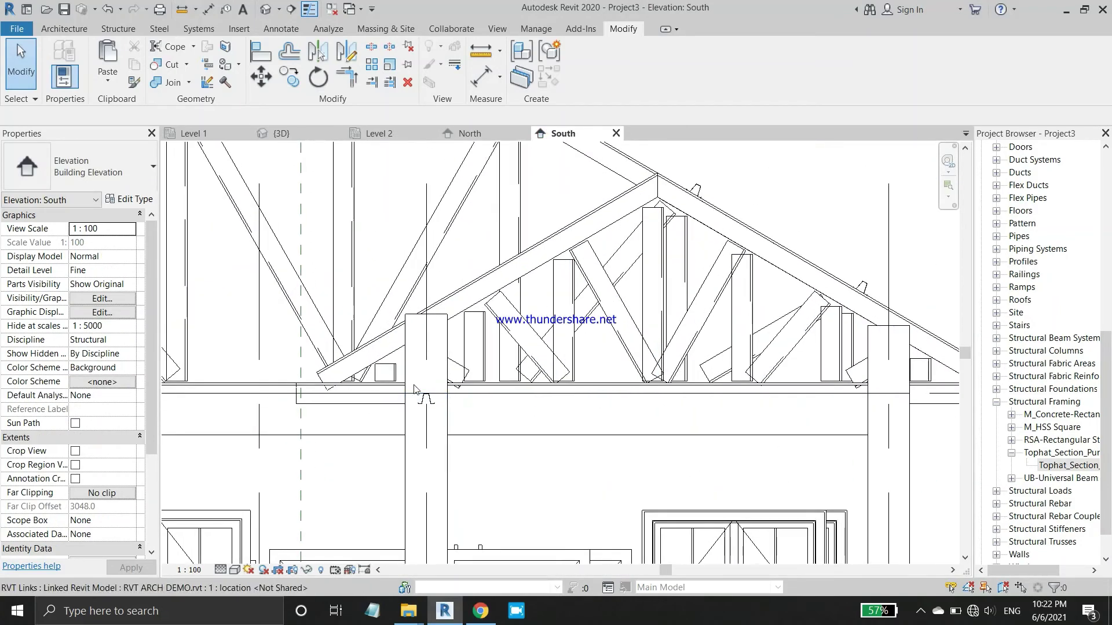
scroll(413, 380, up, 5)
scroll(477, 442, up, 1)
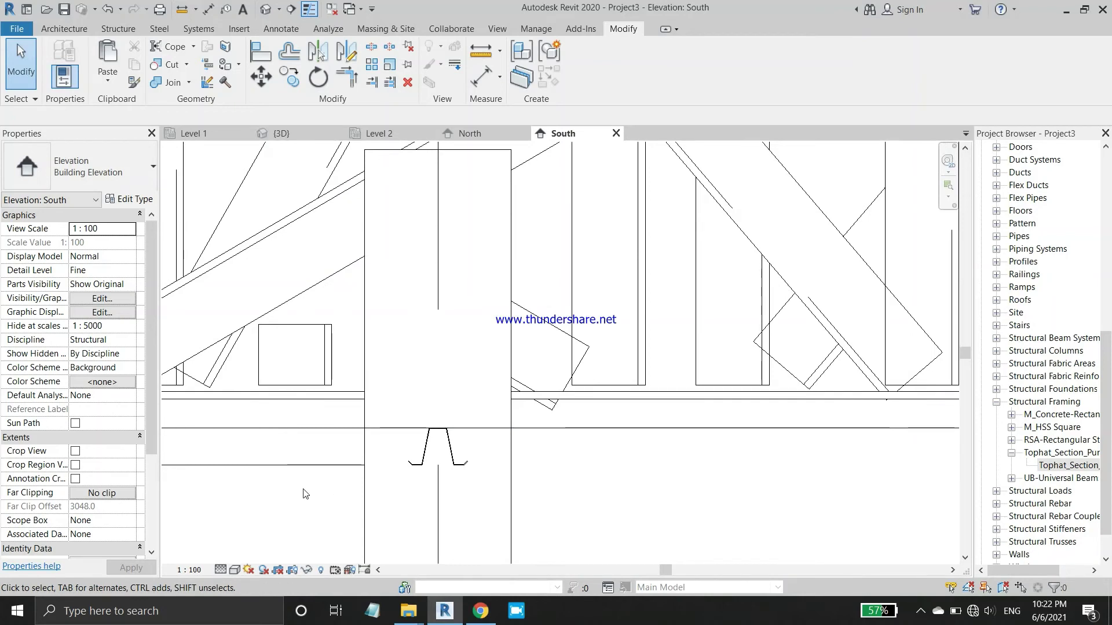
click(79, 32)
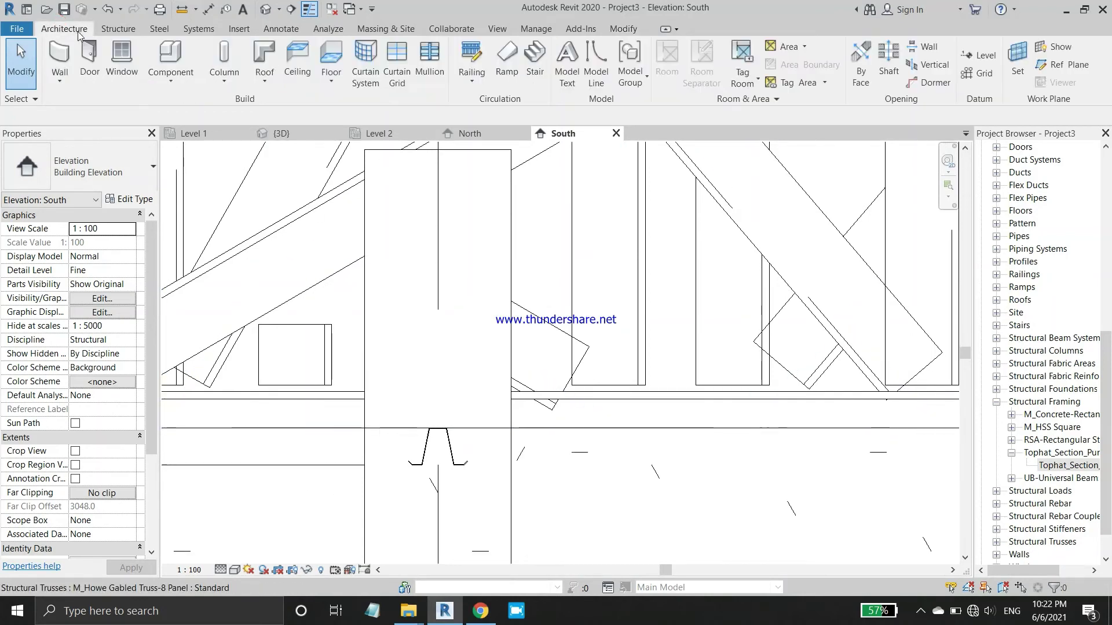
click(1055, 64)
scroll(320, 324, up, 2)
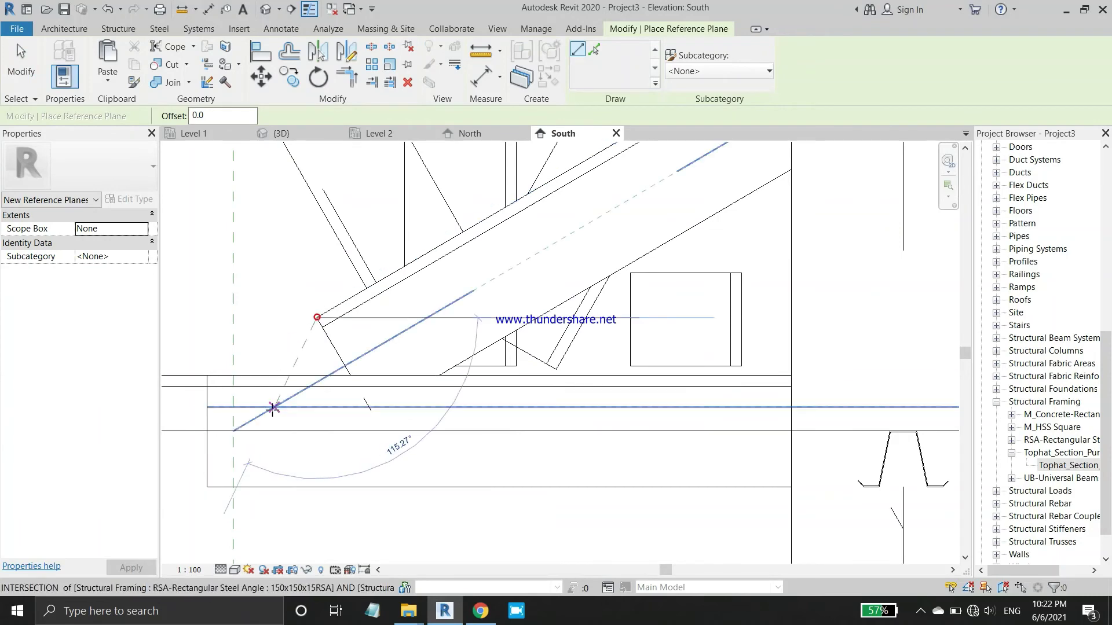
click(272, 408)
scroll(347, 452, down, 3)
scroll(678, 186, up, 3)
scroll(647, 192, up, 2)
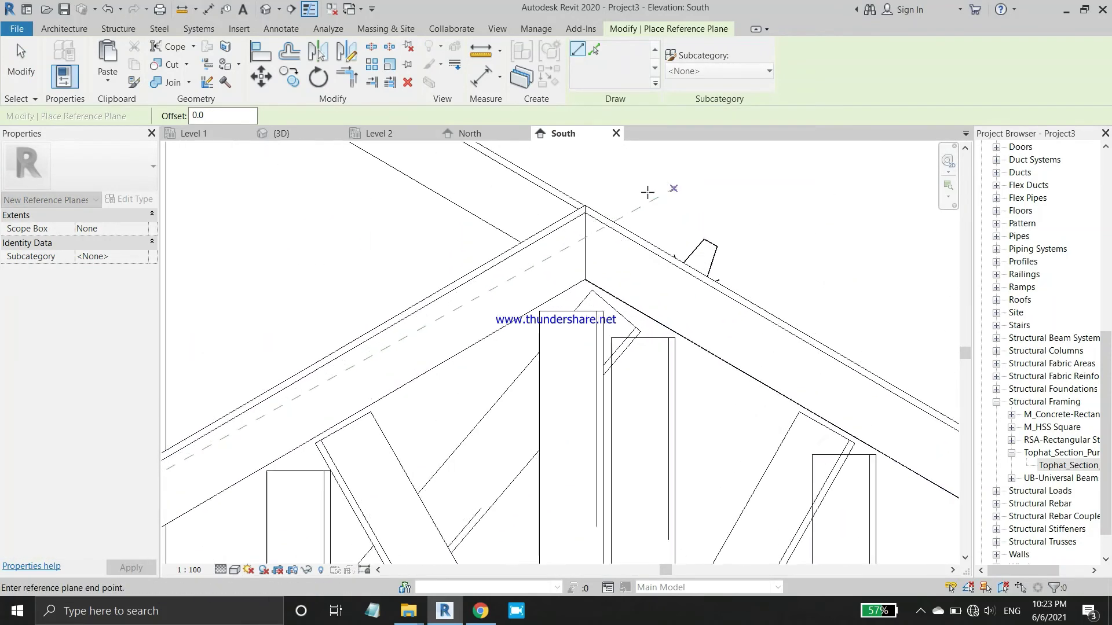
scroll(648, 192, up, 2)
click(490, 226)
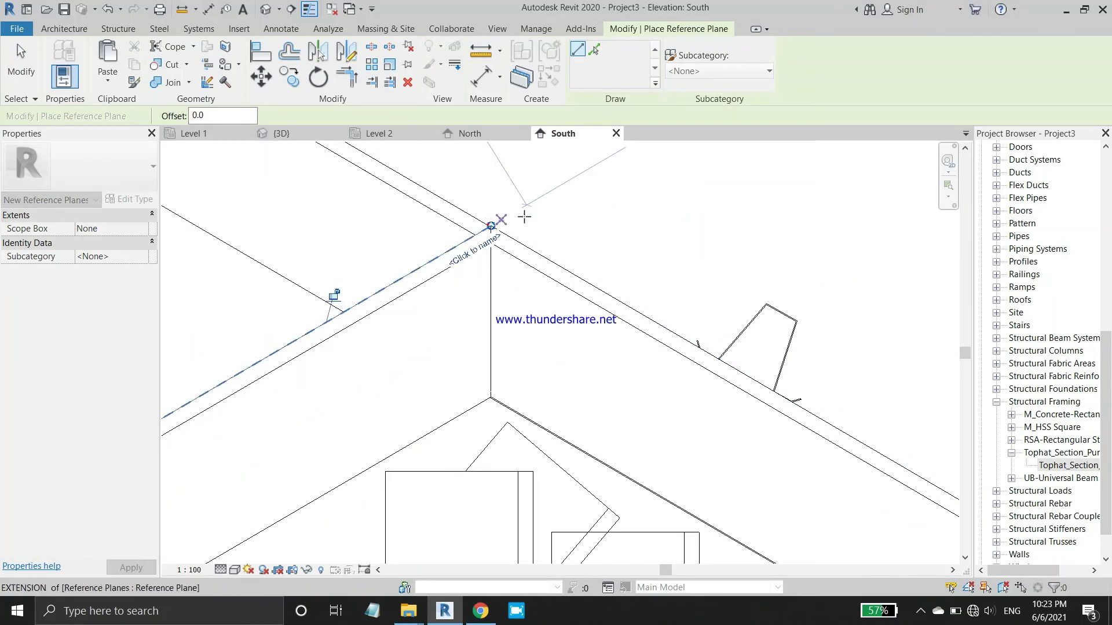
scroll(489, 225, down, 2)
scroll(574, 191, down, 2)
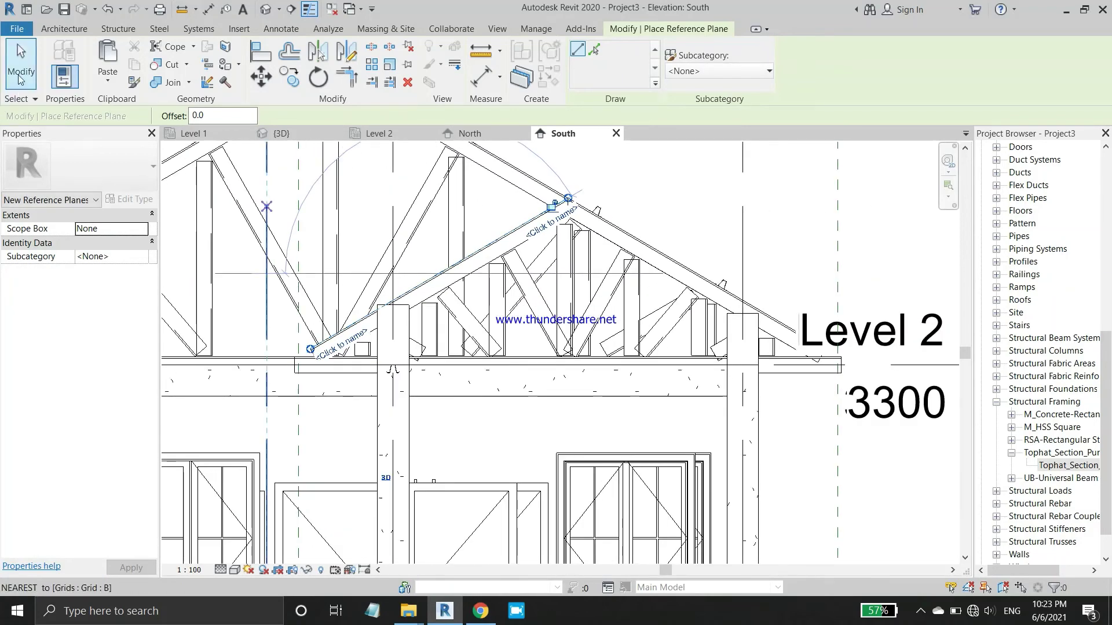
click(21, 63)
scroll(406, 325, up, 2)
scroll(405, 324, up, 3)
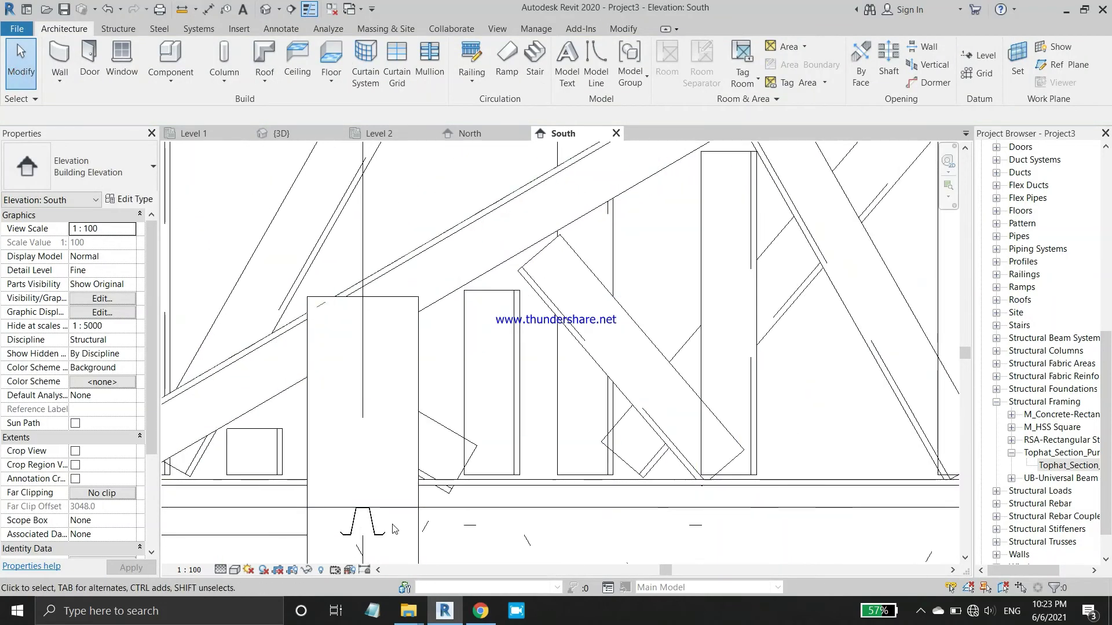
Move the tophat purlin by its corner, unconstrained, onto the sloping top chord line.
click(369, 528)
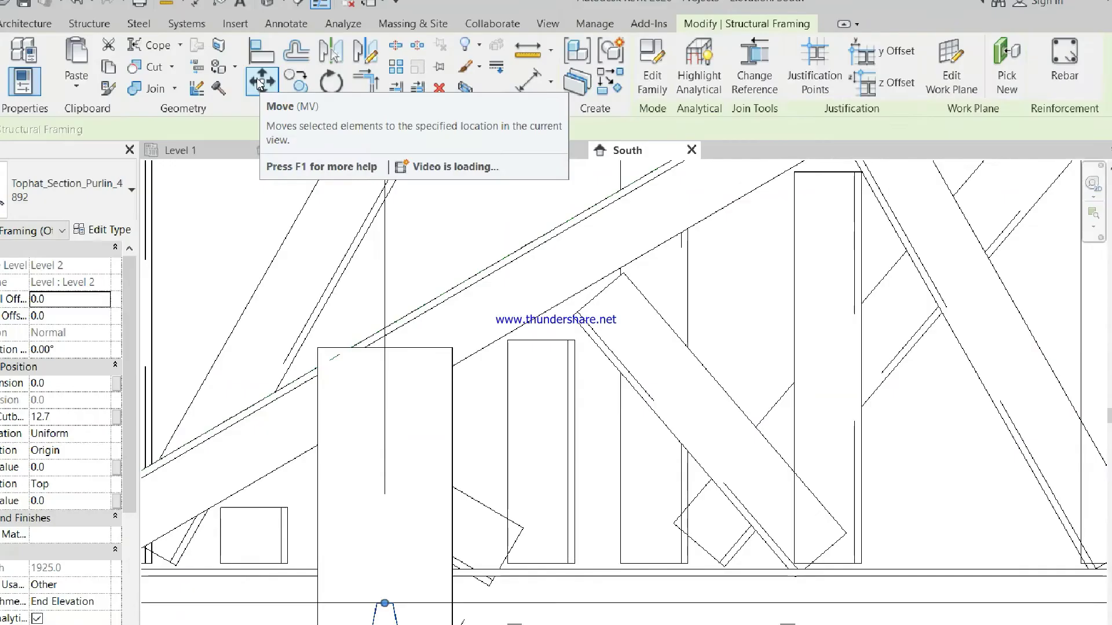
click(261, 78)
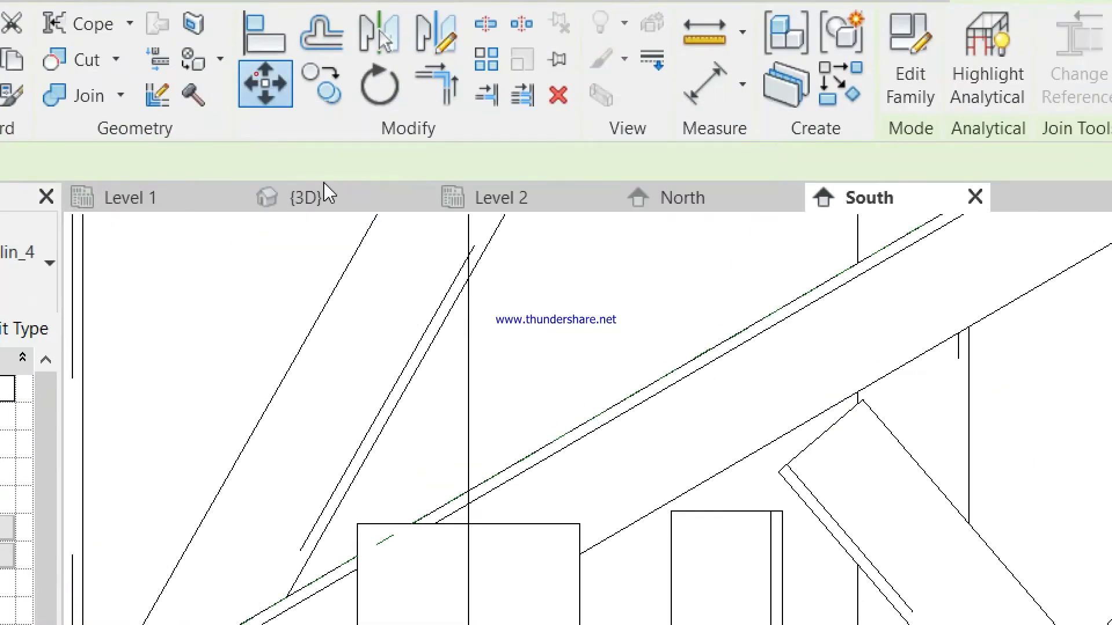
click(147, 163)
scroll(675, 318, down, 3)
scroll(589, 325, down, 3)
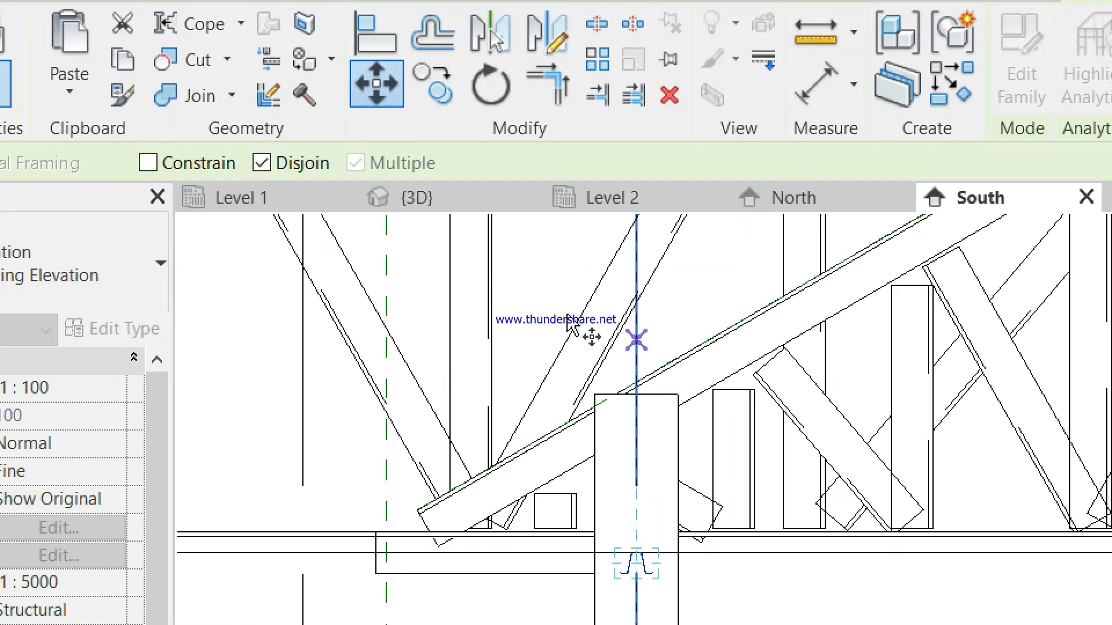
scroll(637, 509, up, 2)
scroll(653, 442, up, 2)
scroll(660, 417, up, 2)
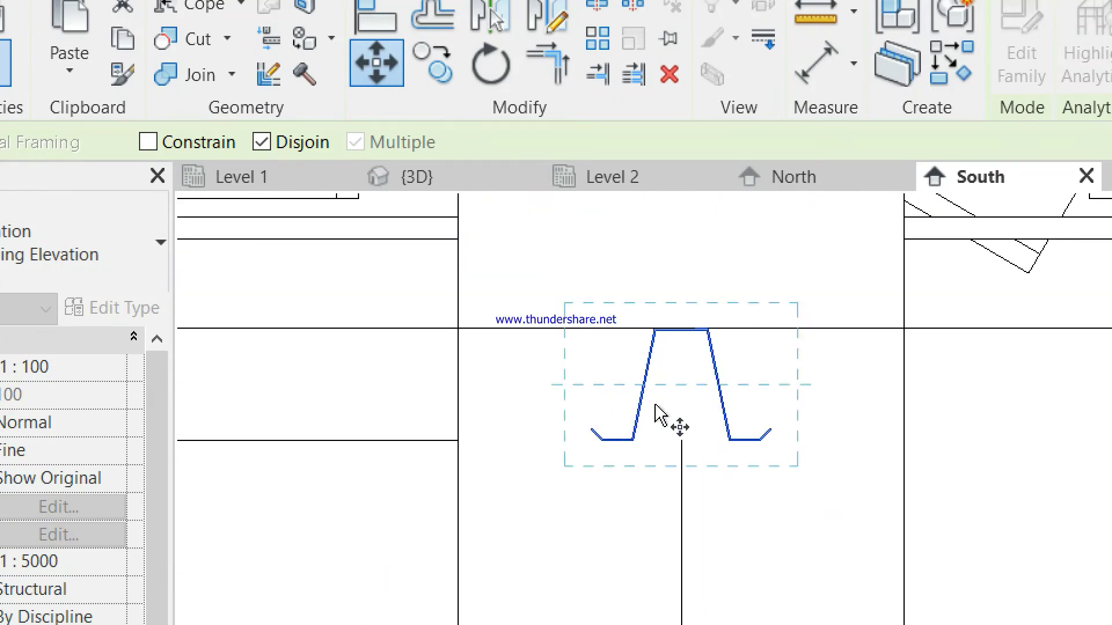
scroll(617, 487, up, 2)
scroll(619, 493, up, 2)
scroll(587, 491, up, 2)
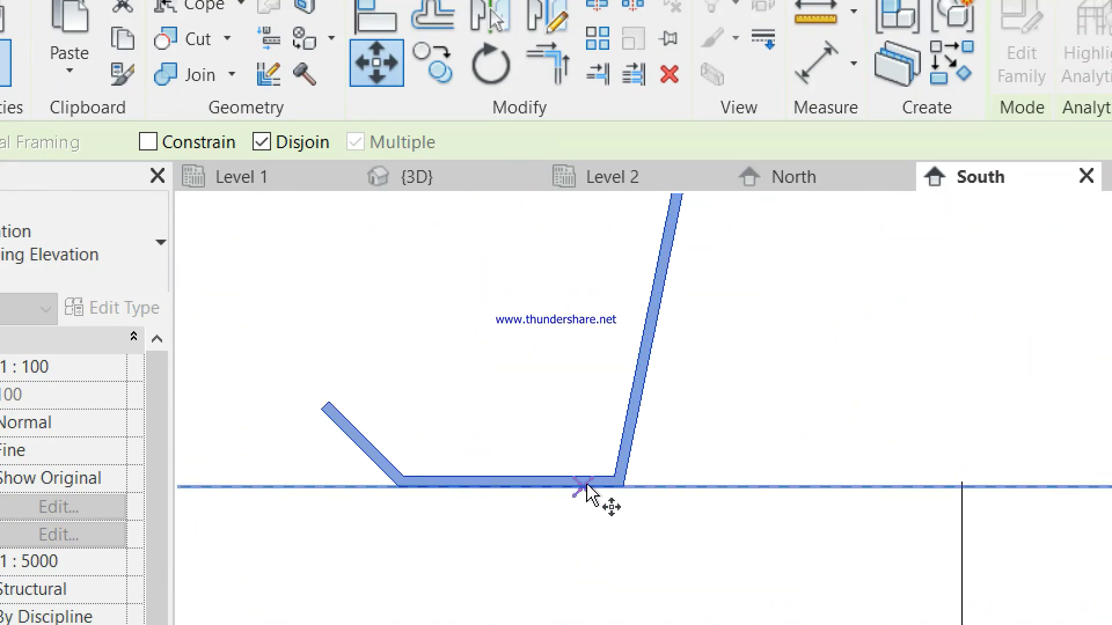
click(623, 487)
scroll(734, 489, down, 1)
scroll(734, 489, down, 2)
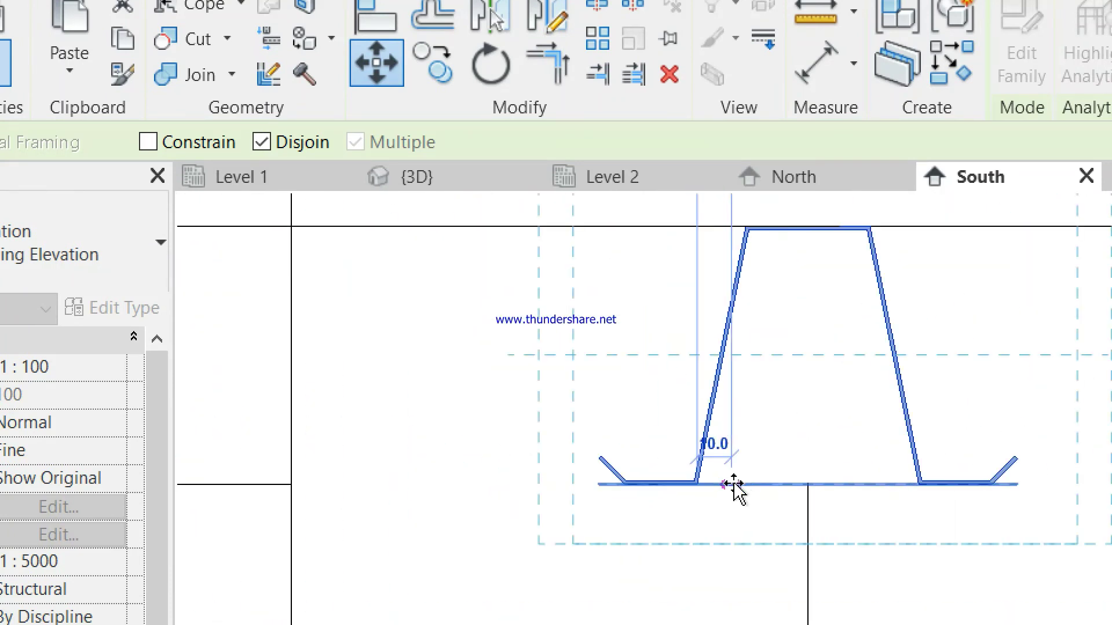
scroll(734, 489, down, 2)
scroll(735, 489, down, 1)
scroll(571, 397, down, 2)
scroll(526, 211, down, 1)
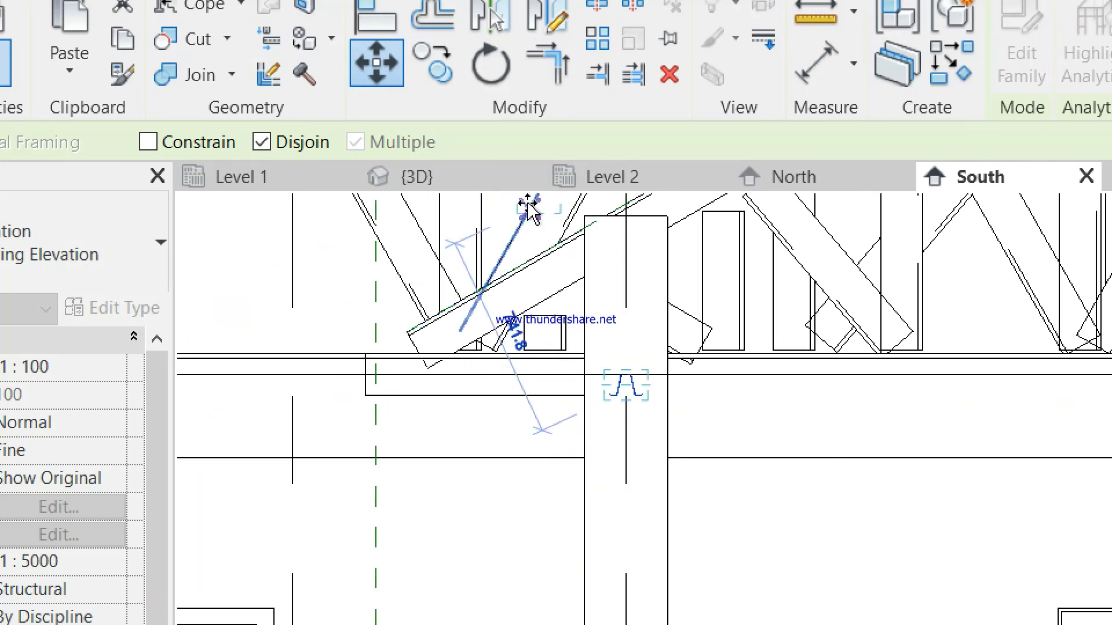
scroll(521, 268, up, 3)
scroll(543, 341, up, 2)
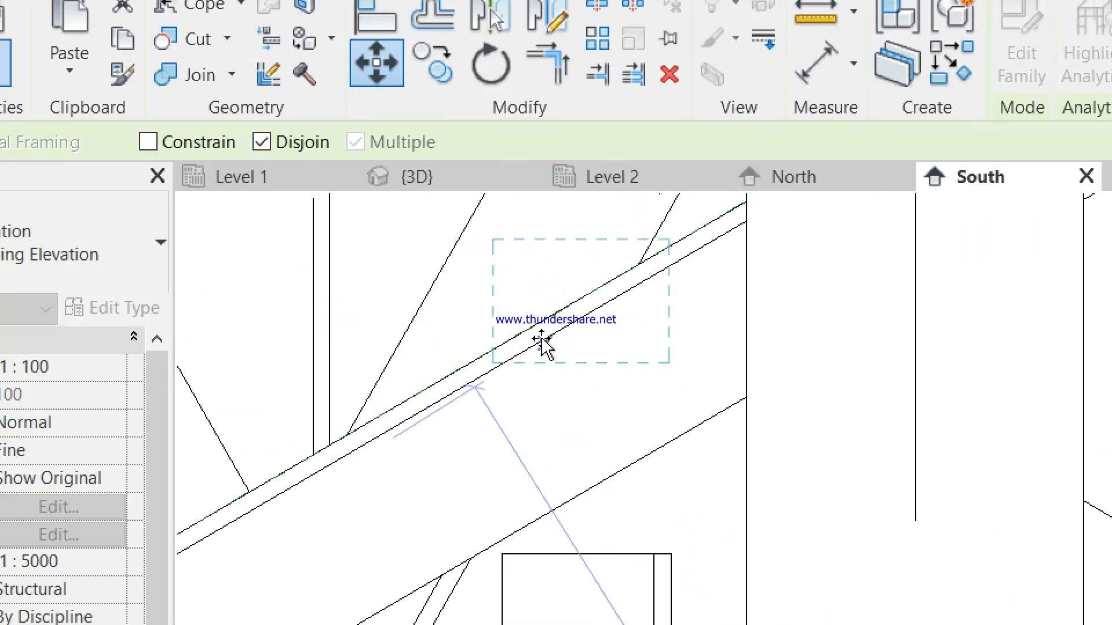
click(497, 349)
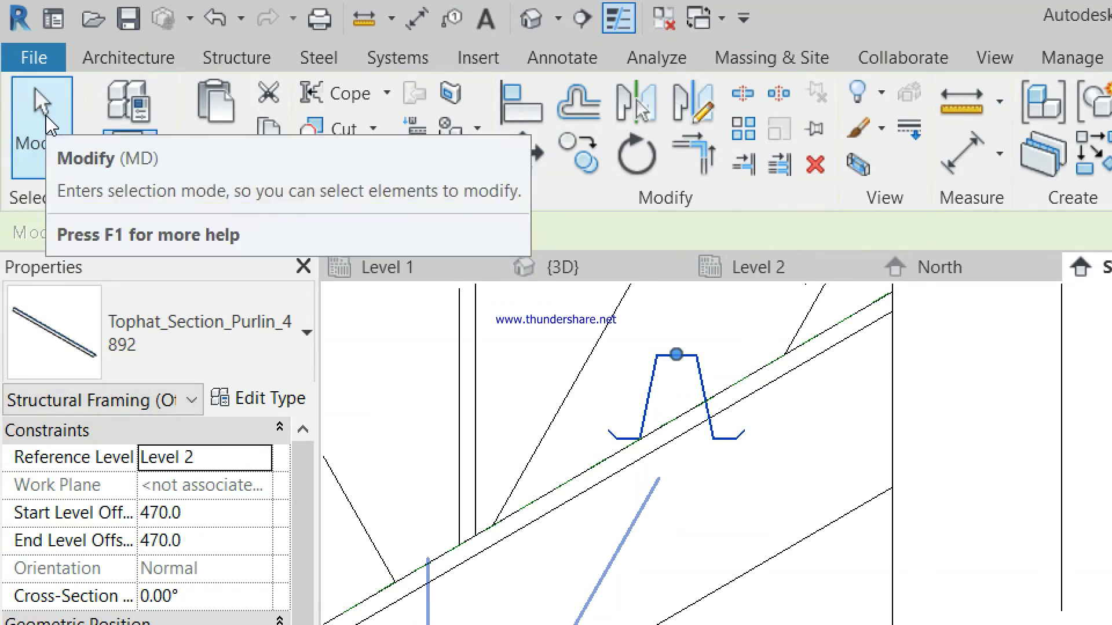
click(35, 88)
Rotate the purlin about 30° with Disjoin about a custom centre to match the chord slope.
click(702, 378)
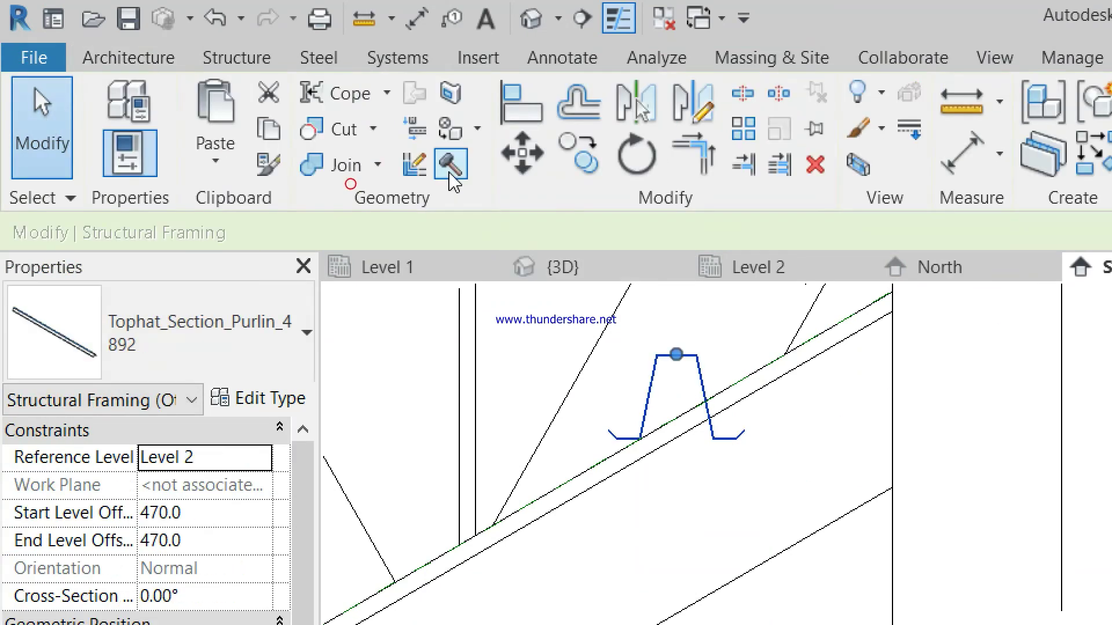
click(637, 156)
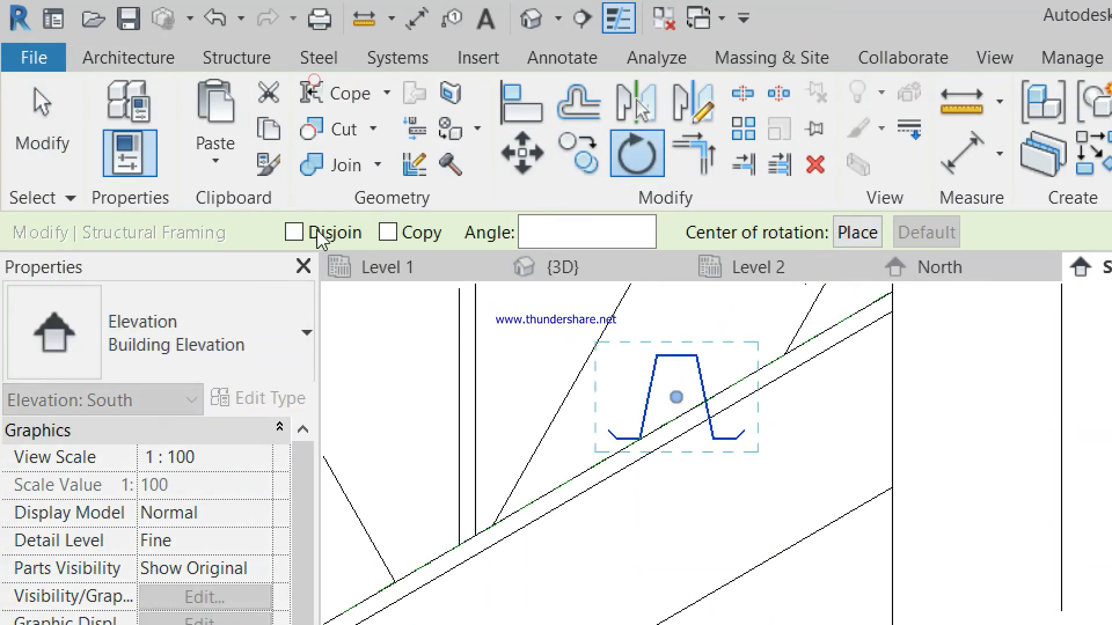
click(296, 235)
click(869, 237)
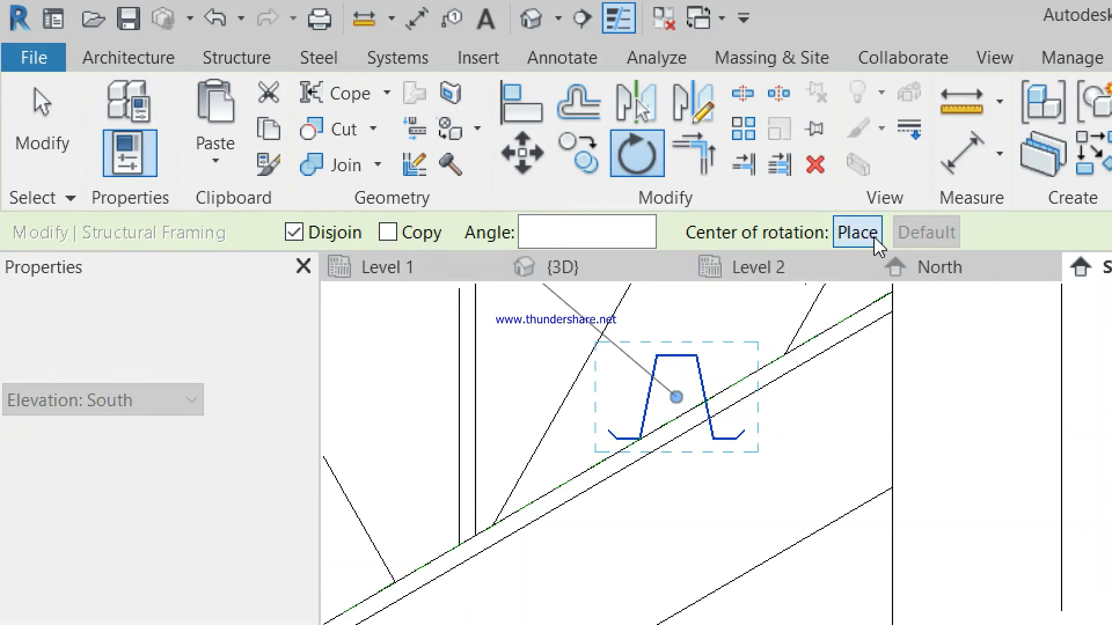
scroll(728, 372, up, 2)
scroll(579, 417, up, 2)
scroll(487, 427, up, 2)
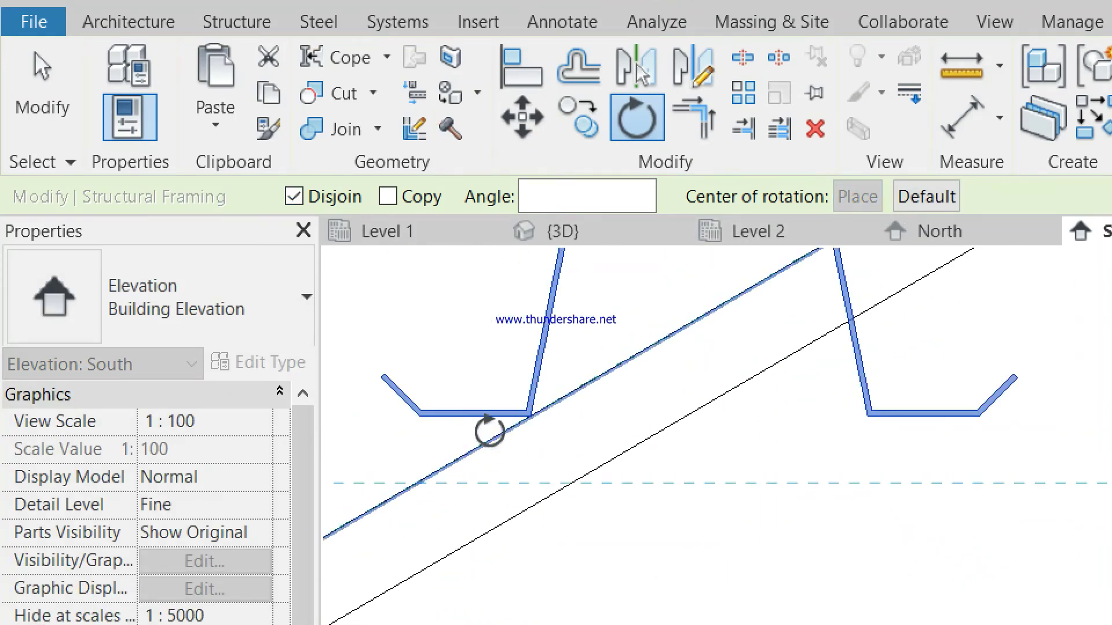
scroll(575, 427, up, 2)
scroll(589, 446, down, 3)
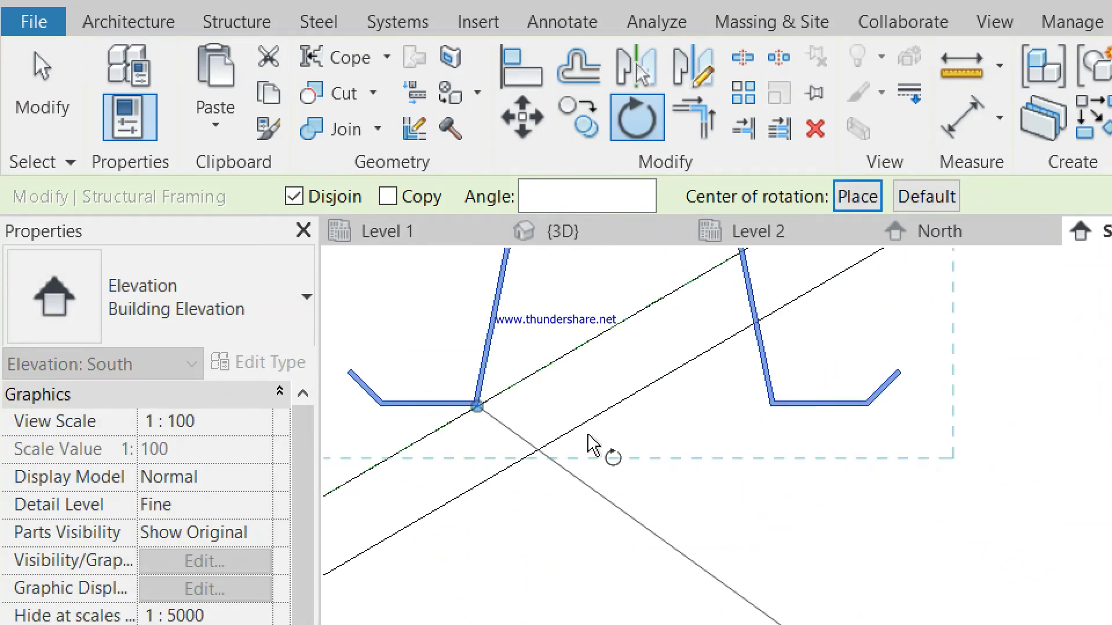
scroll(889, 385, up, 3)
scroll(811, 417, up, 2)
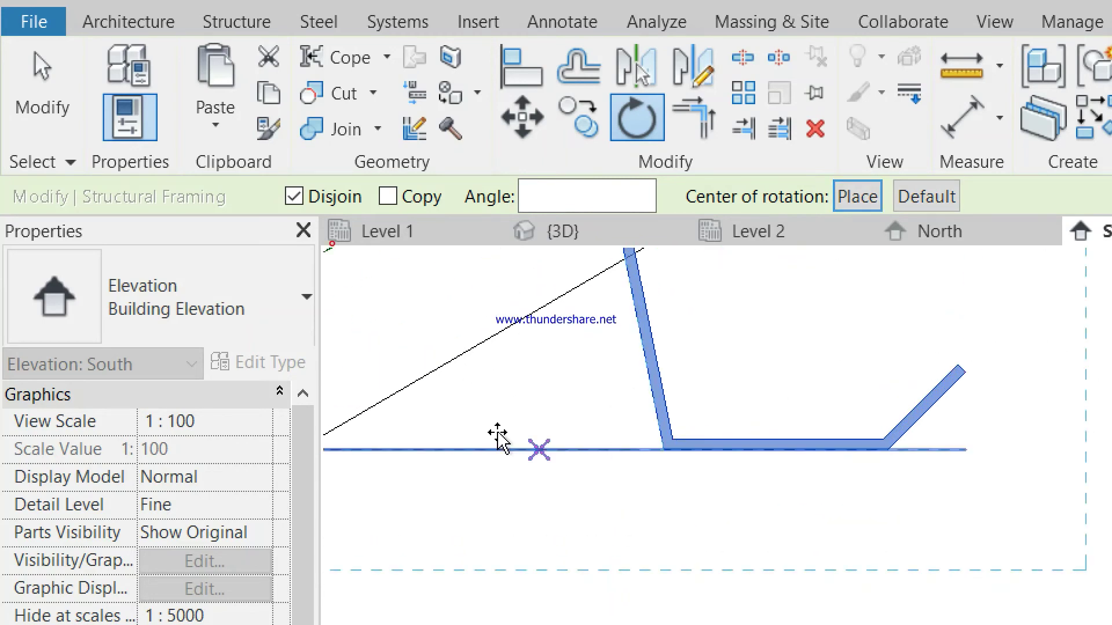
click(500, 440)
scroll(451, 406, down, 2)
scroll(493, 435, down, 3)
scroll(550, 394, up, 1)
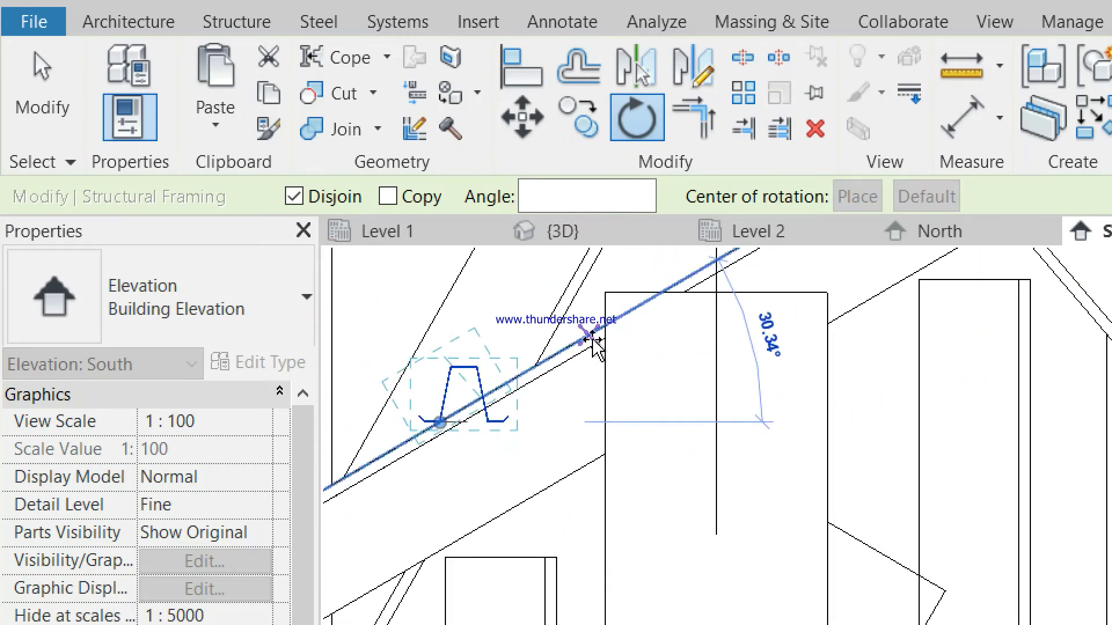
click(593, 345)
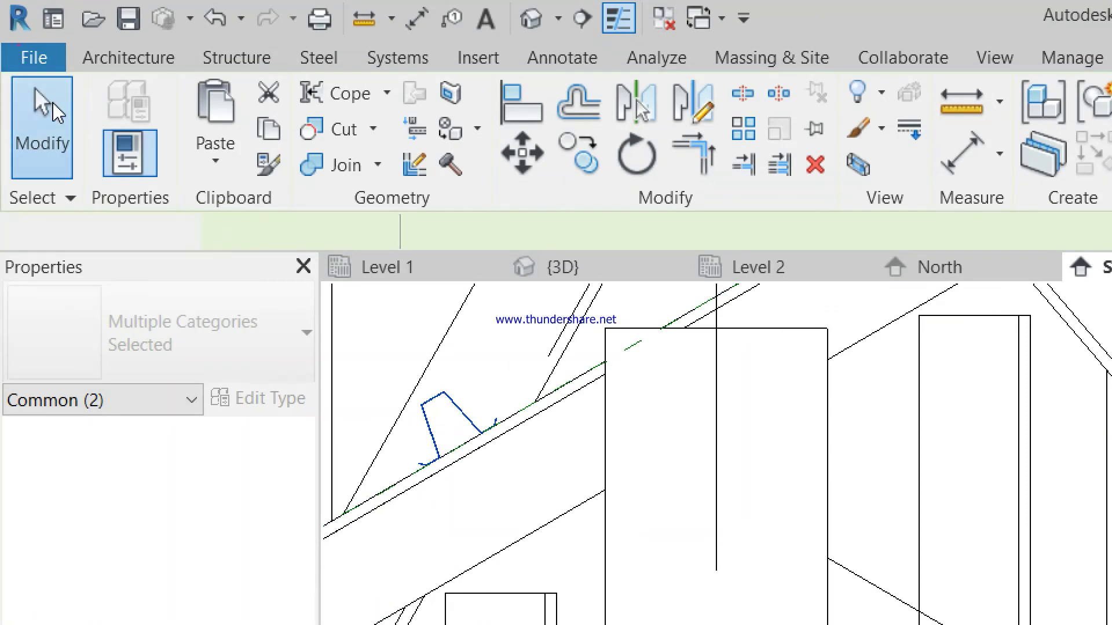
click(54, 104)
click(450, 375)
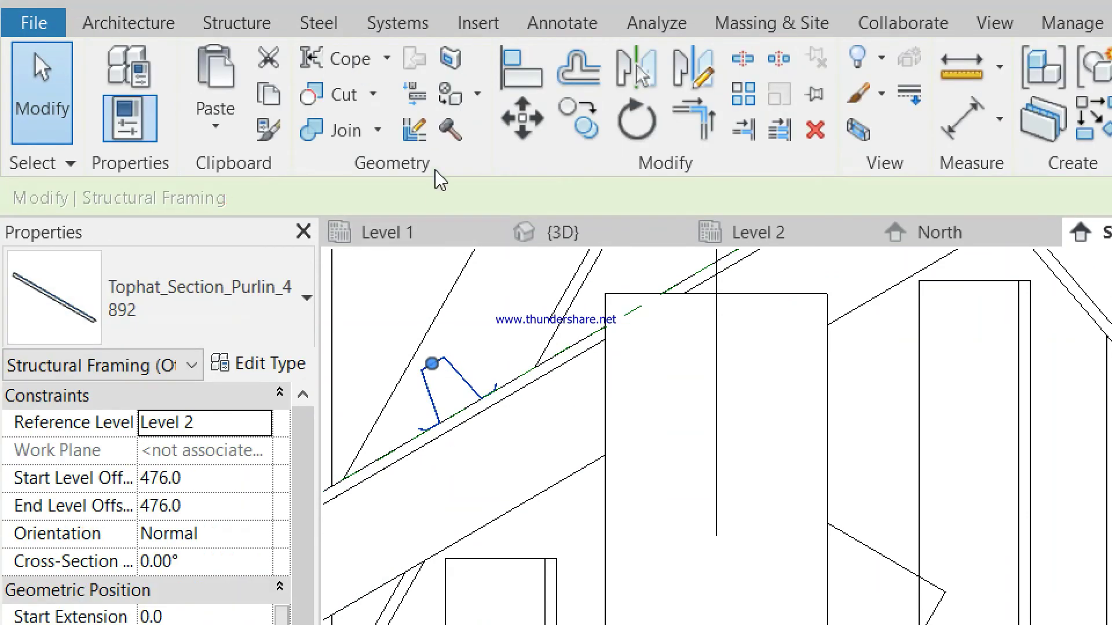
Copy the purlin from its corner to several spaced points up the left top chord.
click(574, 125)
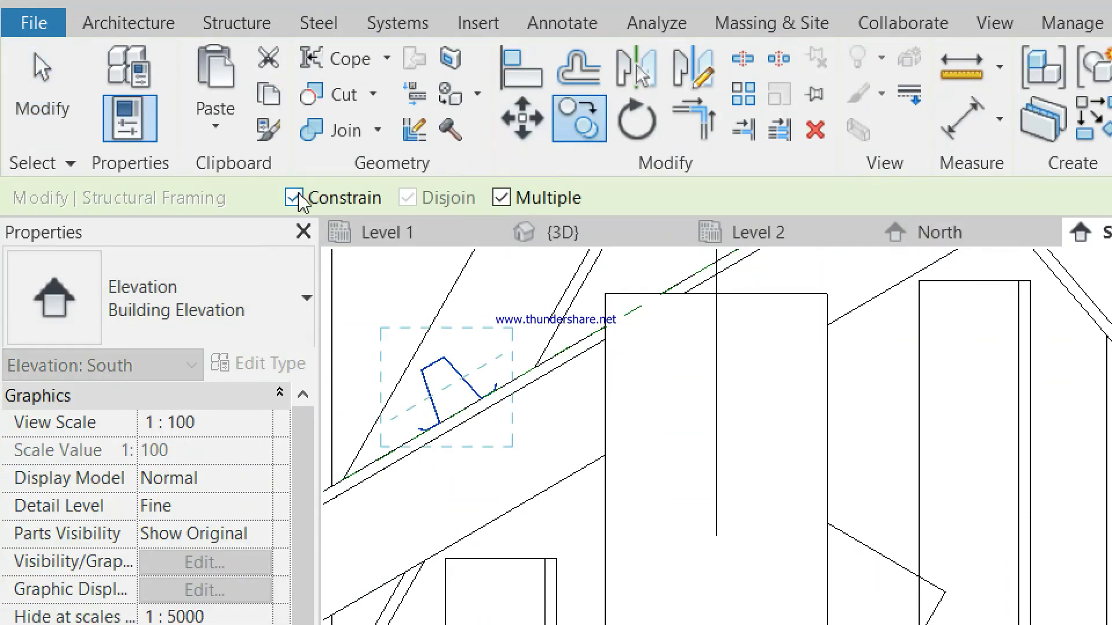
scroll(436, 446, up, 2)
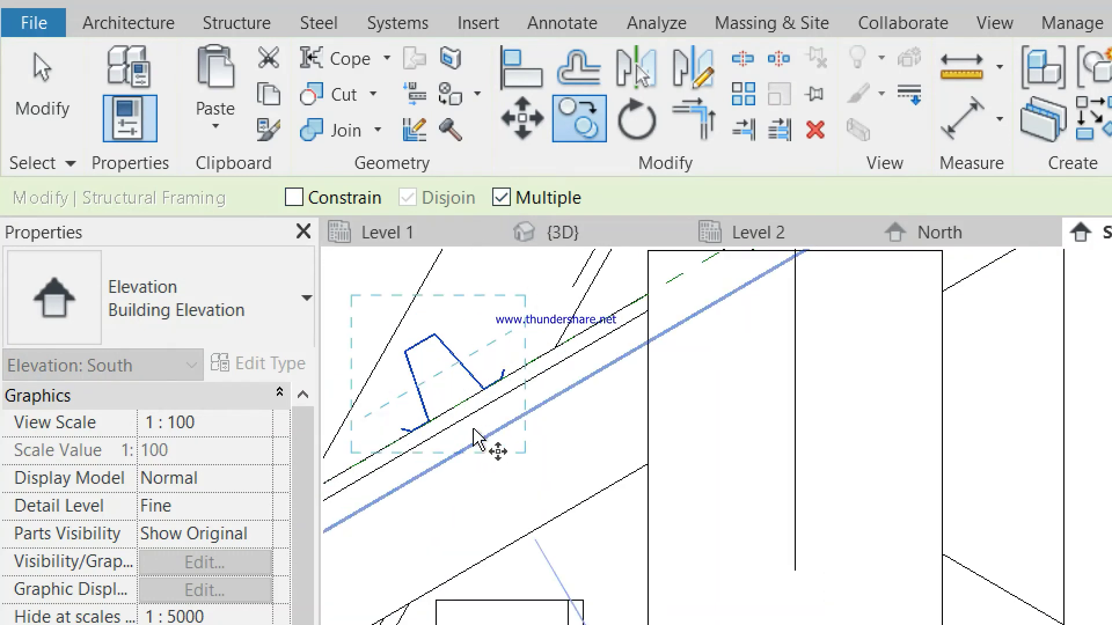
scroll(477, 442, up, 2)
scroll(405, 442, up, 2)
scroll(447, 417, up, 2)
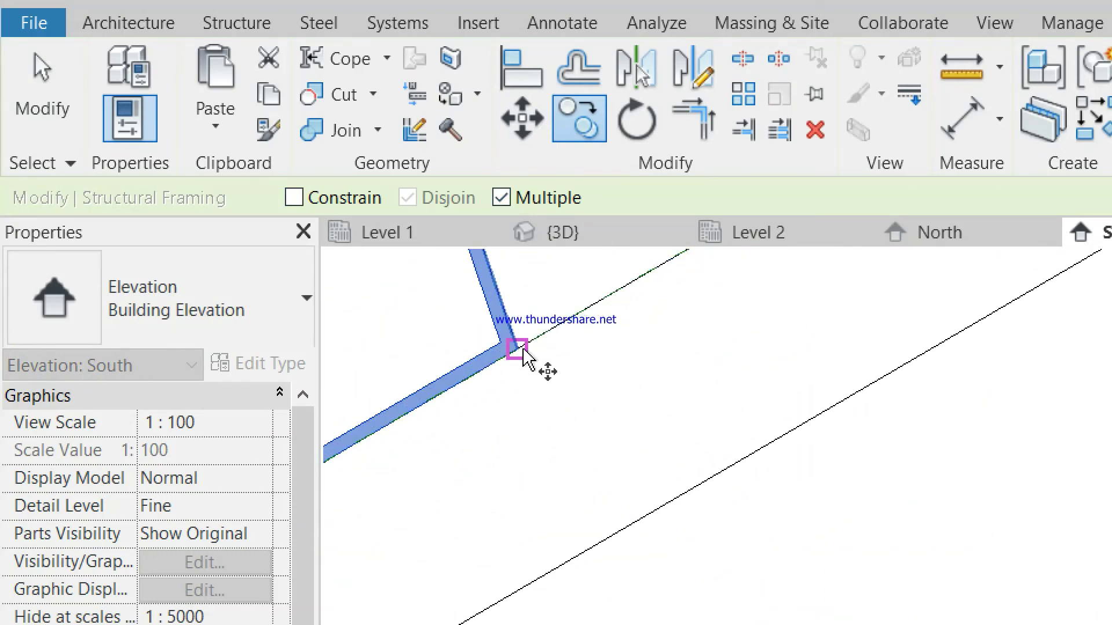
click(516, 348)
scroll(427, 454, down, 2)
scroll(434, 451, down, 2)
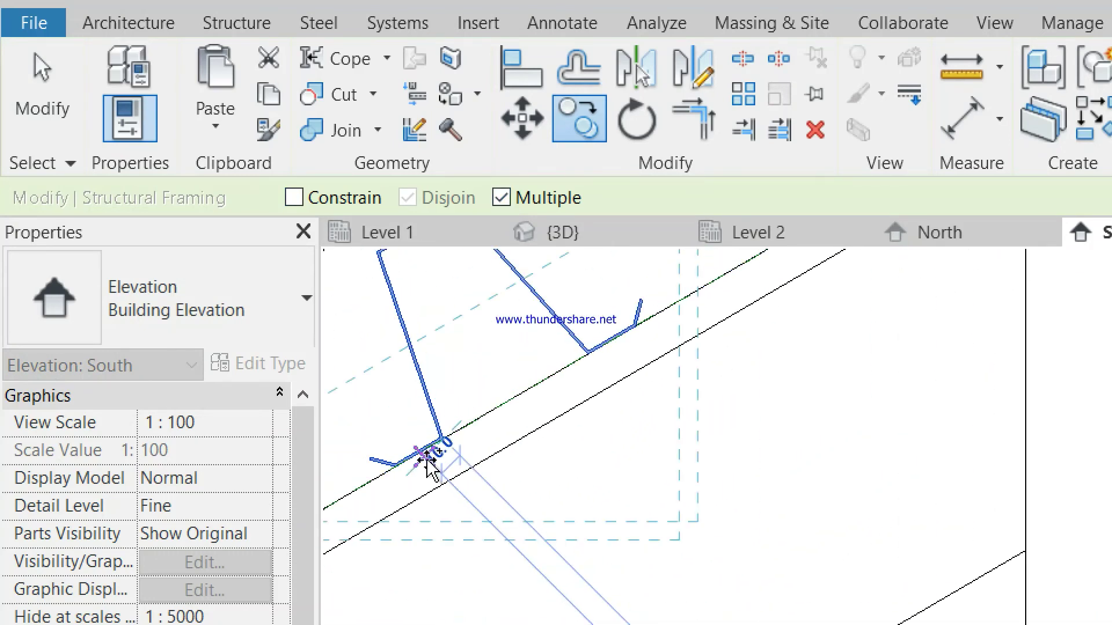
scroll(431, 464, down, 2)
scroll(426, 460, down, 2)
scroll(587, 372, up, 2)
scroll(564, 384, up, 2)
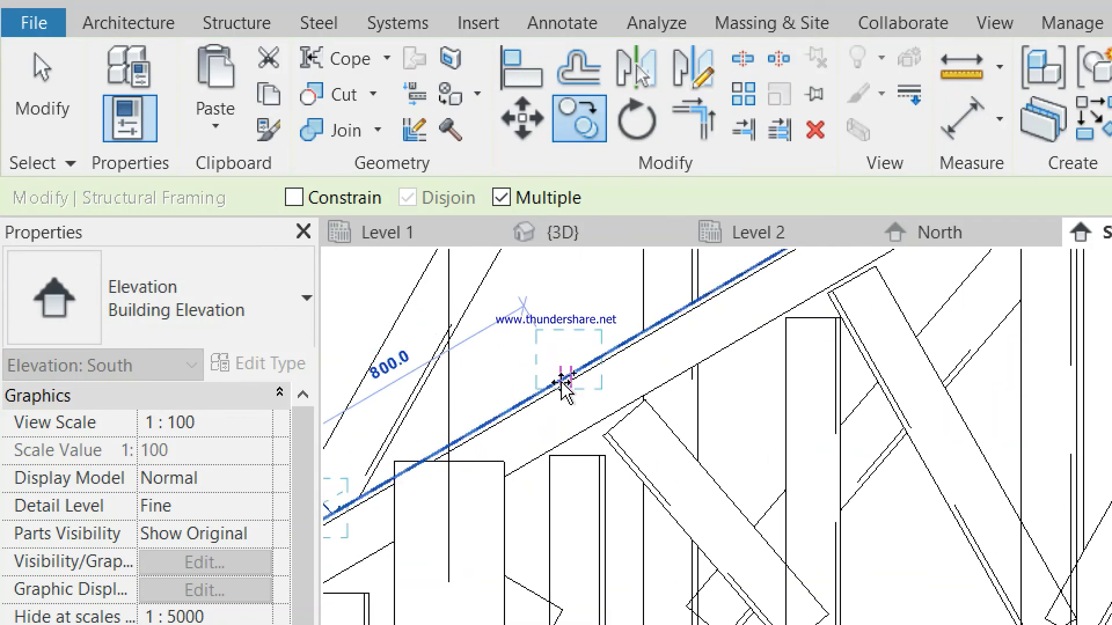
scroll(534, 413, up, 2)
scroll(530, 414, up, 1)
key(shift)
scroll(516, 390, down, 2)
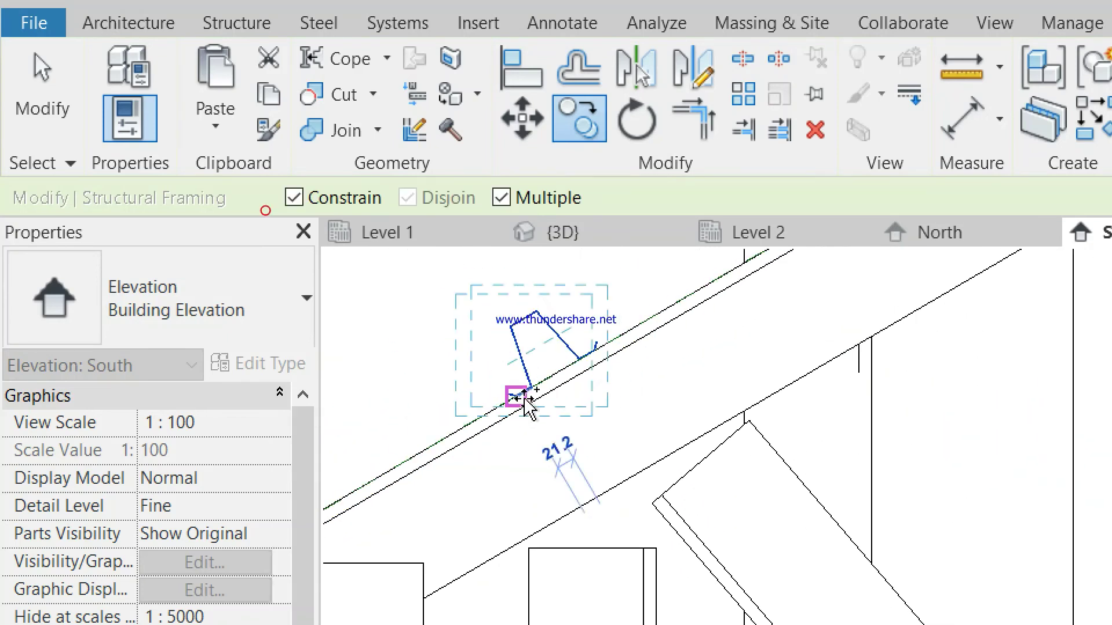
scroll(521, 390, down, 2)
scroll(637, 348, down, 2)
scroll(700, 301, up, 2)
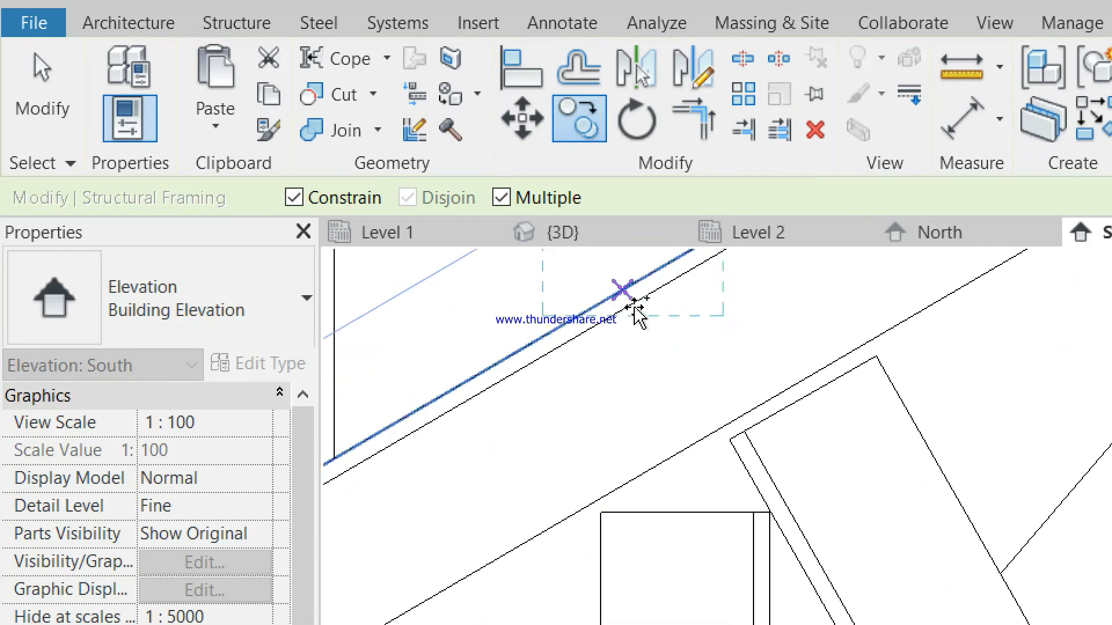
scroll(588, 318, down, 2)
scroll(561, 487, down, 2)
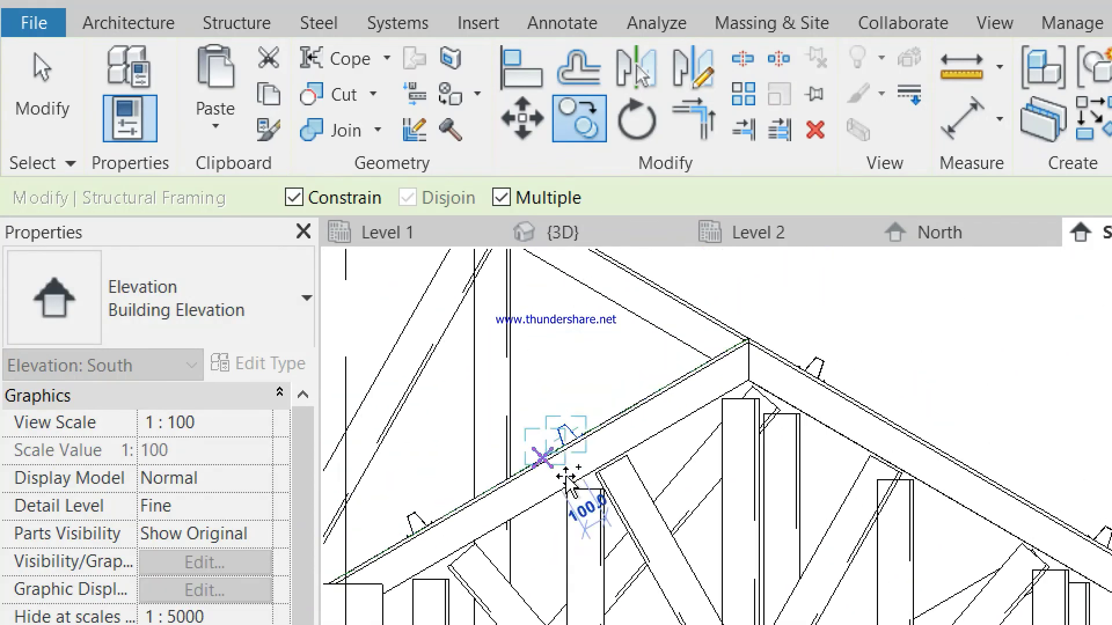
click(12, 81)
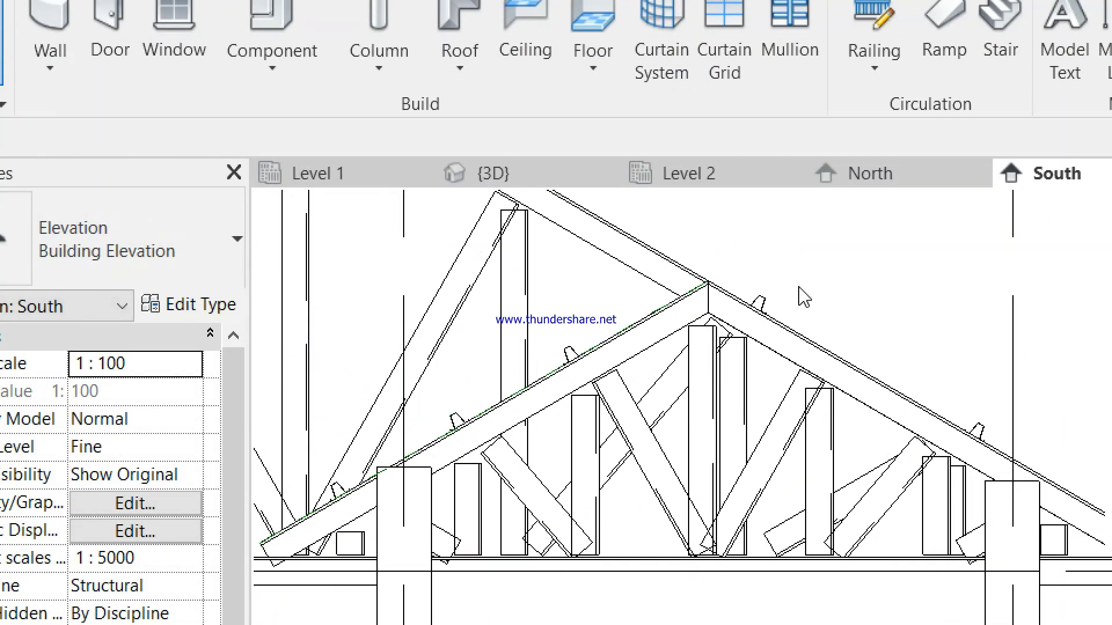
Select two of the placed purlin copies on the chord.
scroll(313, 511, up, 2)
scroll(404, 477, up, 2)
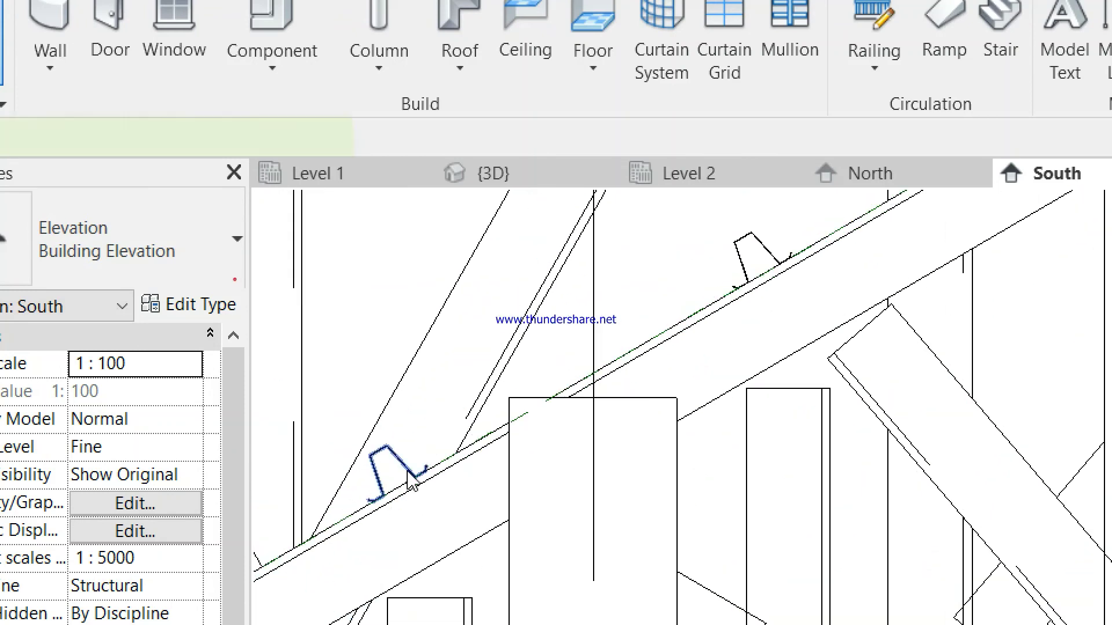
click(412, 481)
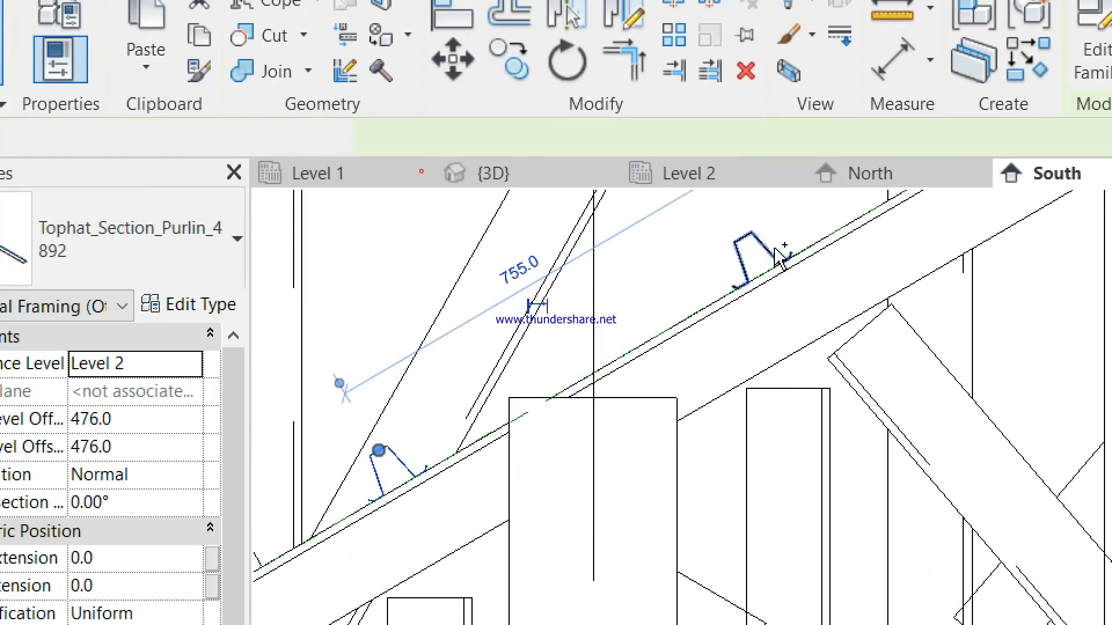
scroll(460, 534, down, 3)
ctrl+click(480, 551)
scroll(677, 321, up, 5)
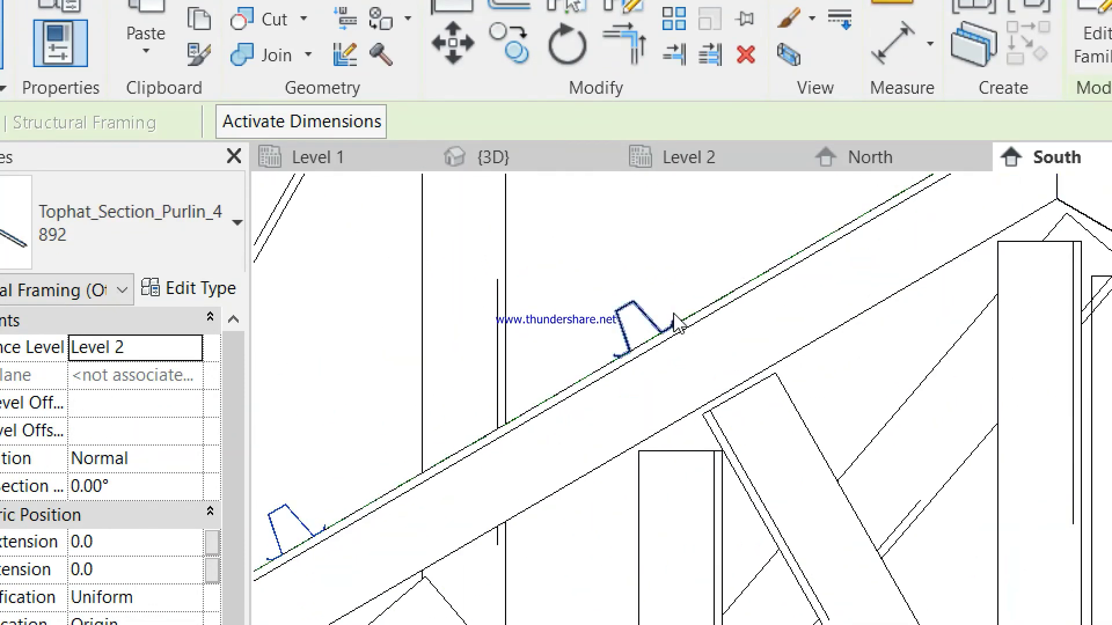
scroll(631, 307, up, 1)
scroll(627, 305, up, 1)
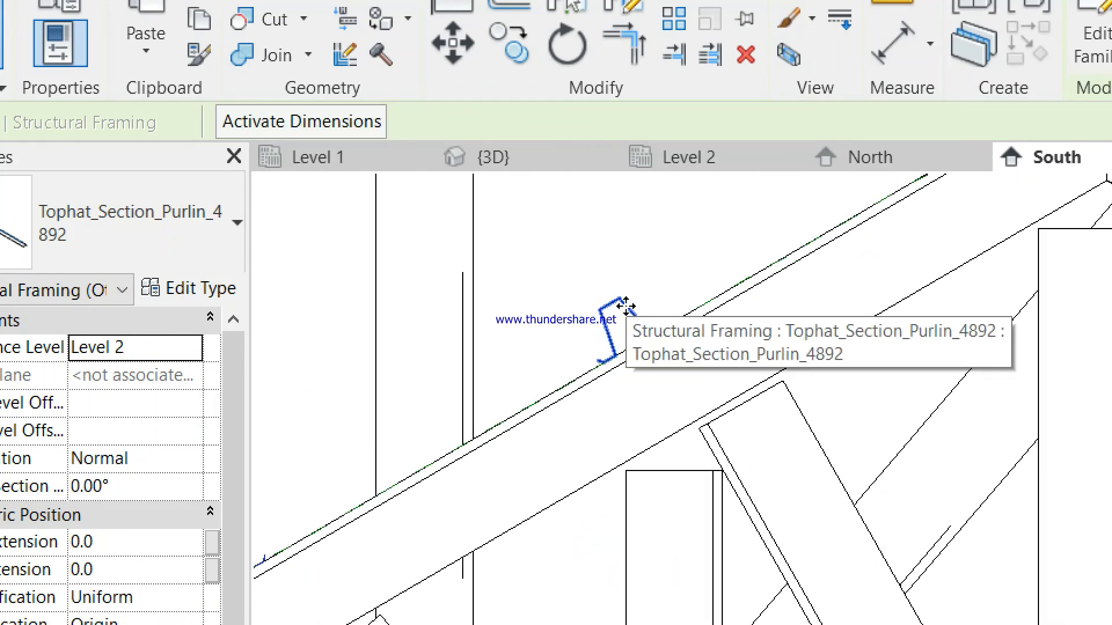
scroll(625, 305, down, 2)
scroll(595, 427, down, 2)
scroll(596, 427, down, 1)
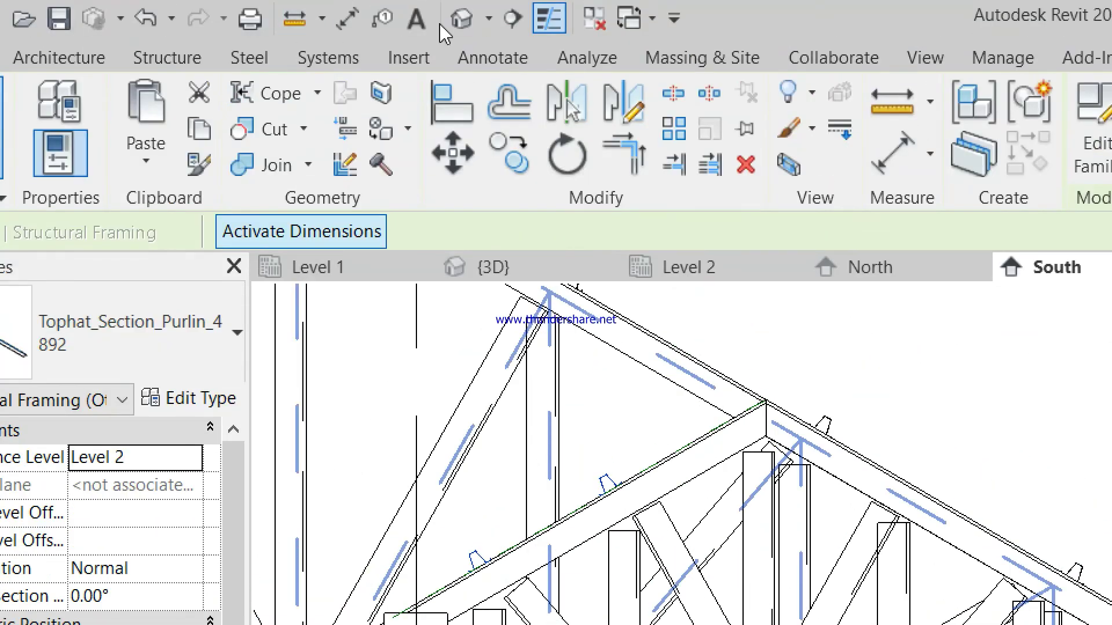
Mirror-copy the top-hat purlin across the truss ridge line onto the right top chord.
key(m)
key(m)
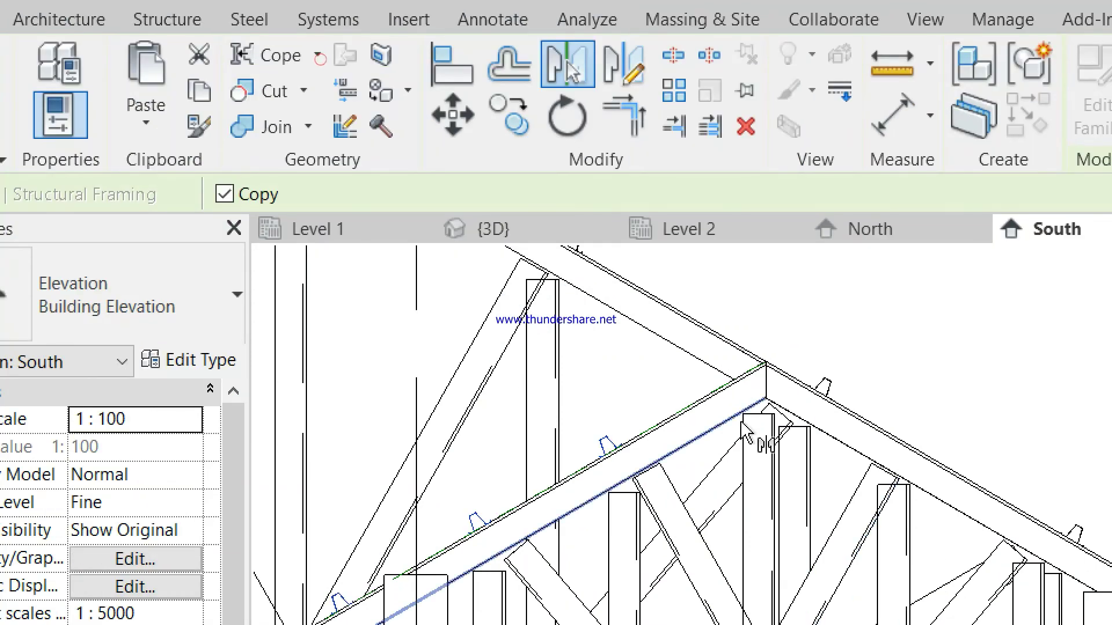
scroll(770, 405, up, 2)
scroll(805, 386, up, 2)
scroll(637, 387, up, 2)
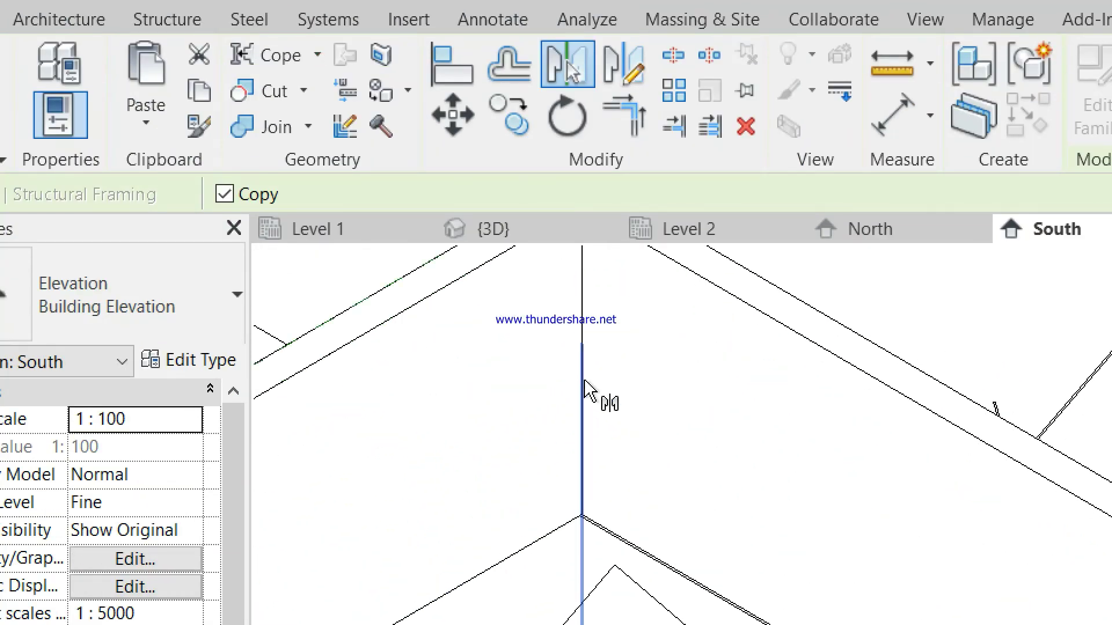
click(574, 326)
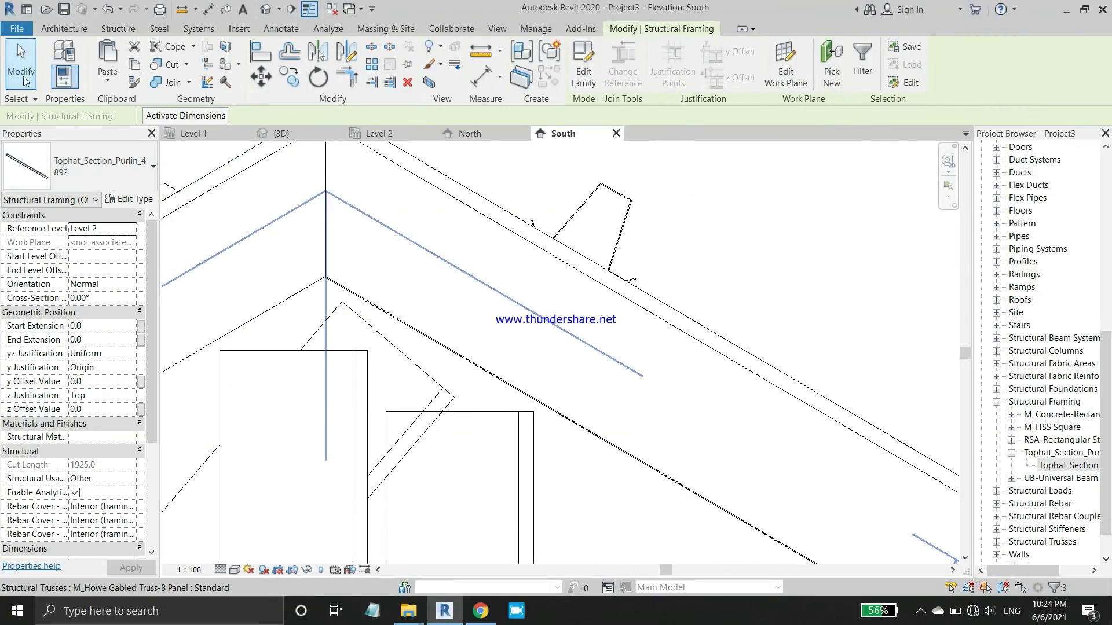
key(Escape)
scroll(525, 327, down, 2)
scroll(525, 328, down, 2)
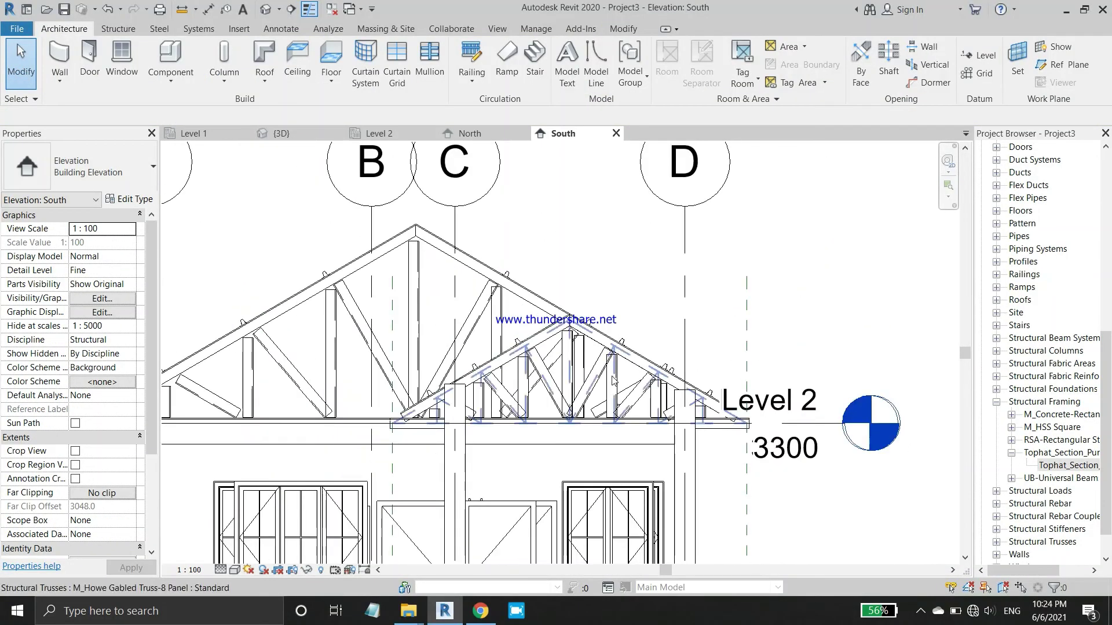
Switch to the {3D} view and orbit around the house to inspect the roof trusses.
click(288, 138)
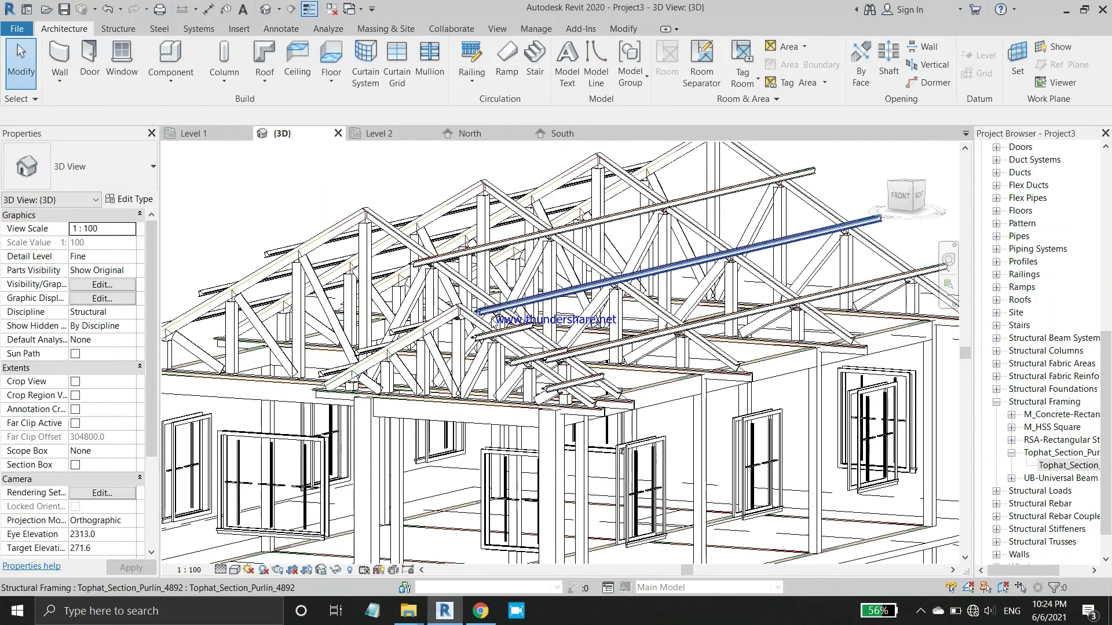
shift+middle_drag(475, 348, 501, 366)
scroll(497, 351, up, 2)
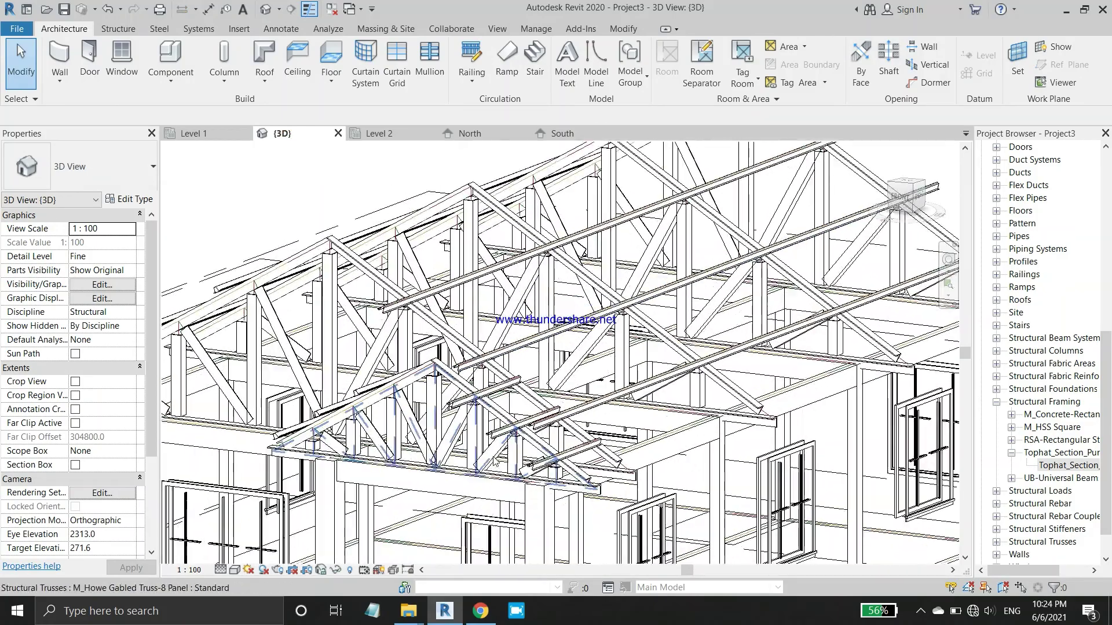
scroll(497, 351, up, 2)
scroll(497, 351, down, 3)
scroll(497, 351, down, 3)
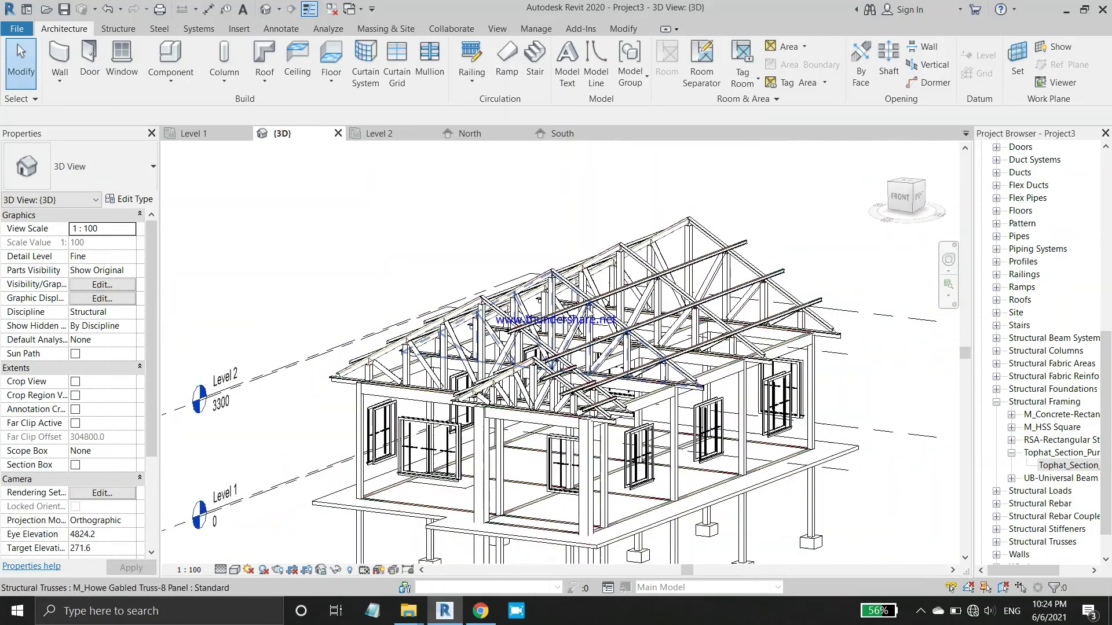
shift+middle_drag(497, 350, 521, 342)
shift+middle_drag(592, 433, 556, 423)
scroll(539, 420, up, 1)
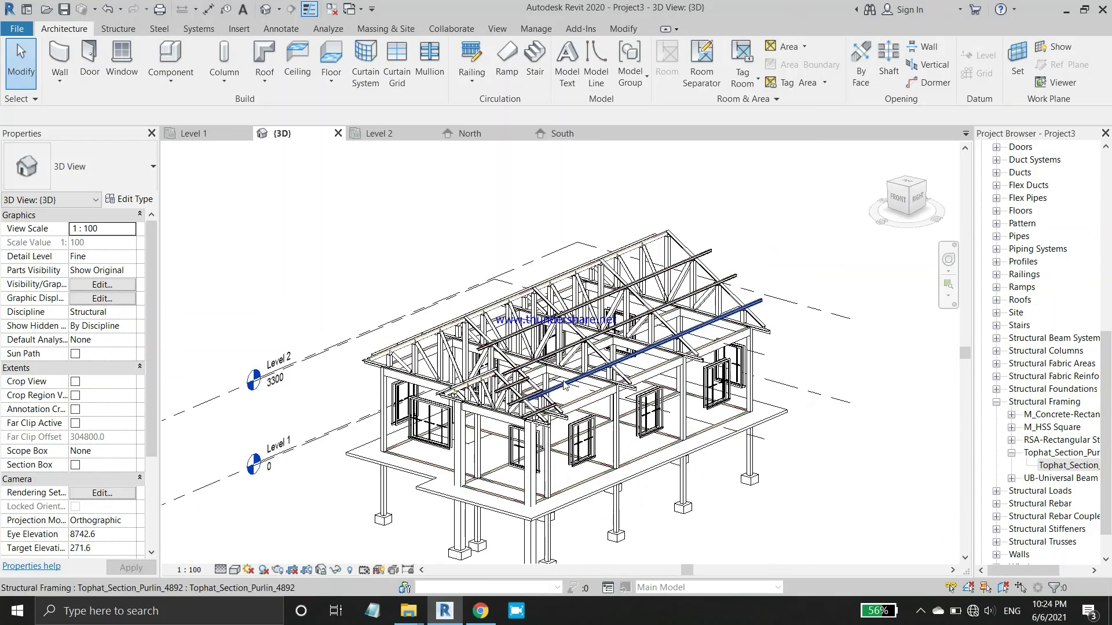
scroll(530, 418, up, 2)
scroll(527, 417, up, 2)
scroll(526, 417, down, 2)
scroll(527, 417, down, 1)
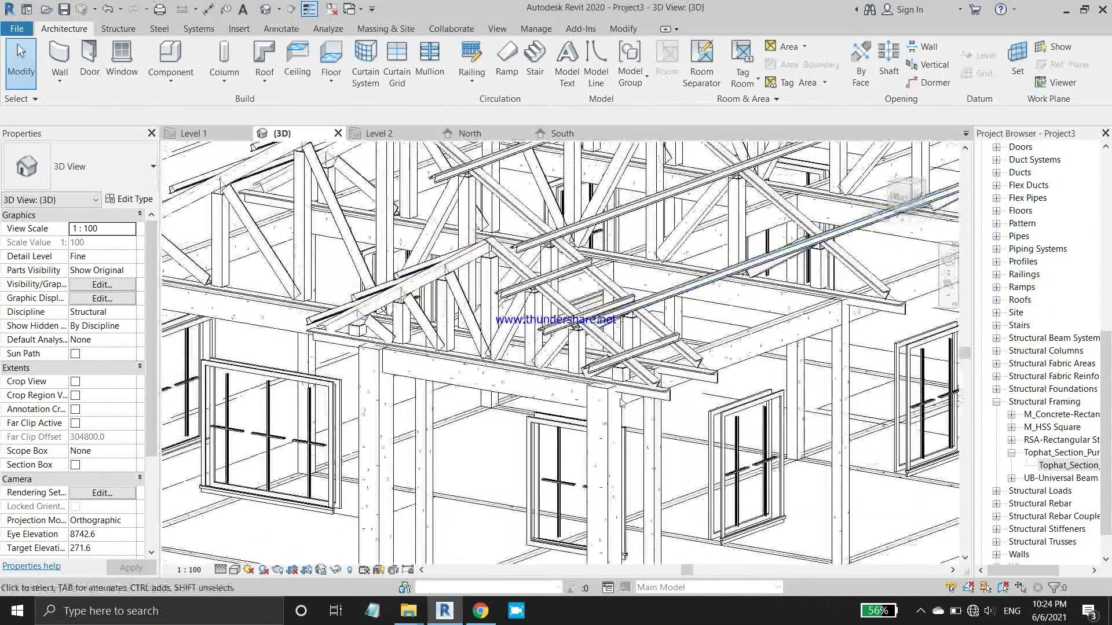
Collapse Tophat, Structural Framing and Families in the Project Browser, then select Sheets (all).
click(1012, 454)
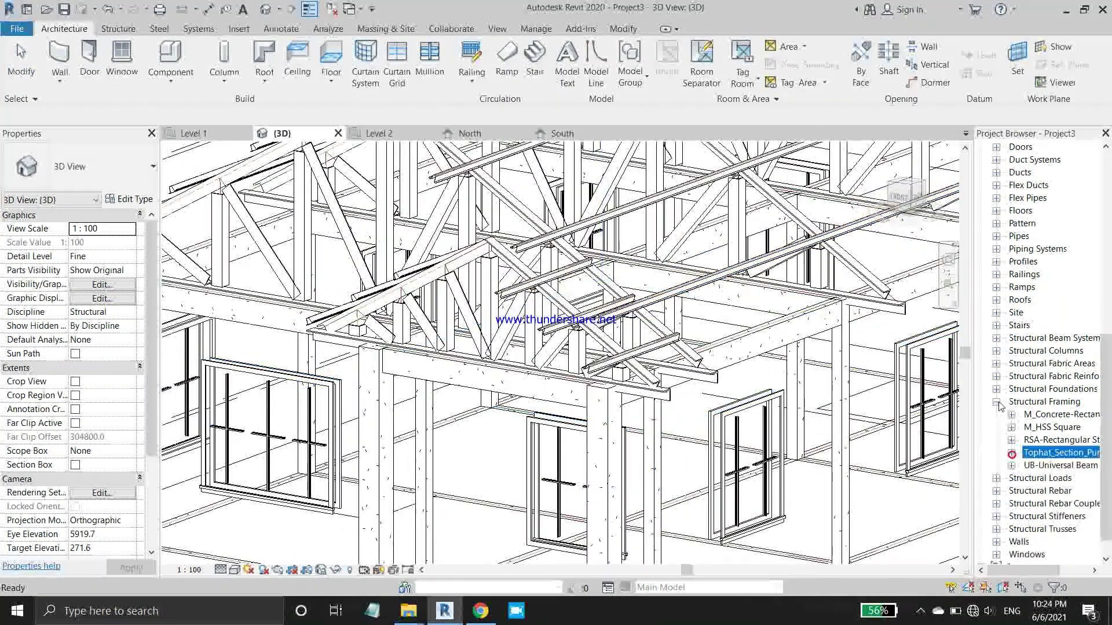
scroll(1011, 462, up, 2)
scroll(1005, 465, up, 1)
click(996, 492)
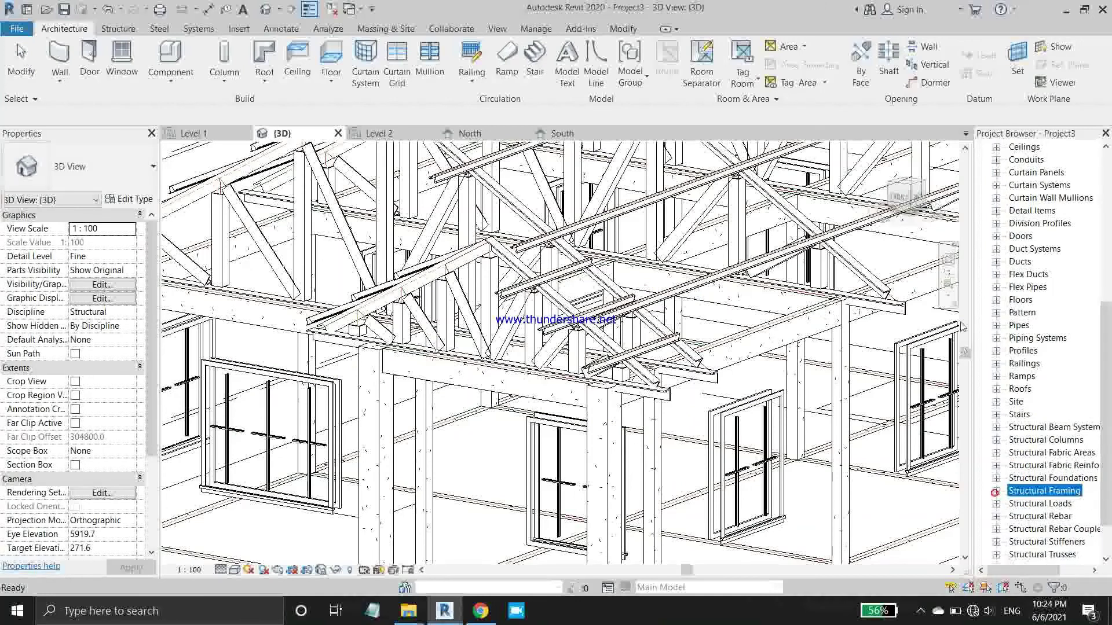
scroll(996, 492, up, 2)
scroll(993, 405, up, 2)
click(983, 224)
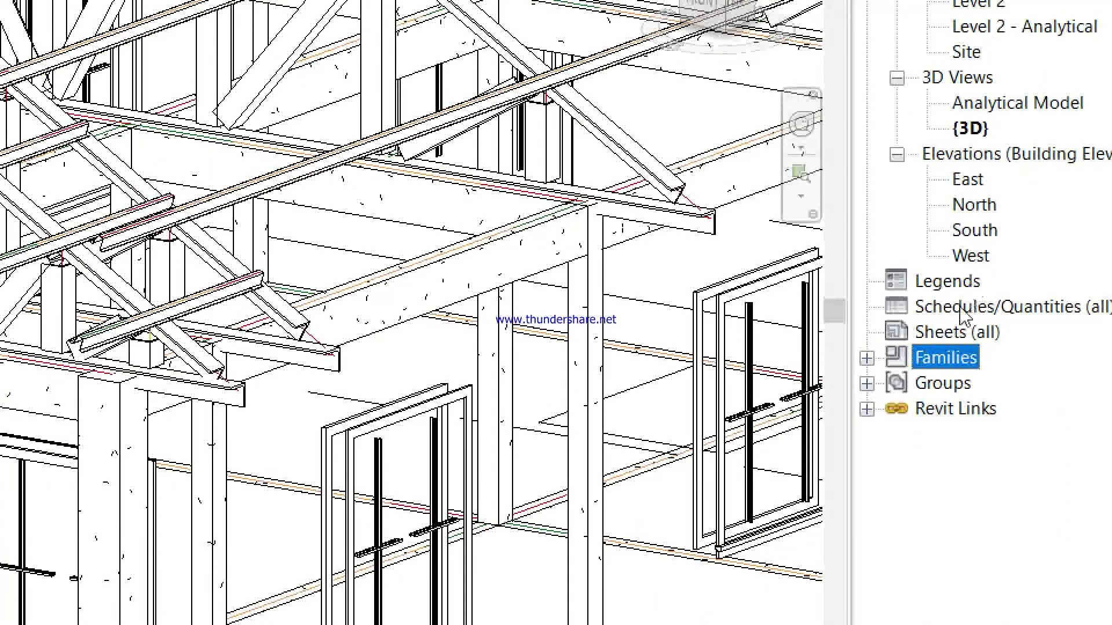
click(1026, 366)
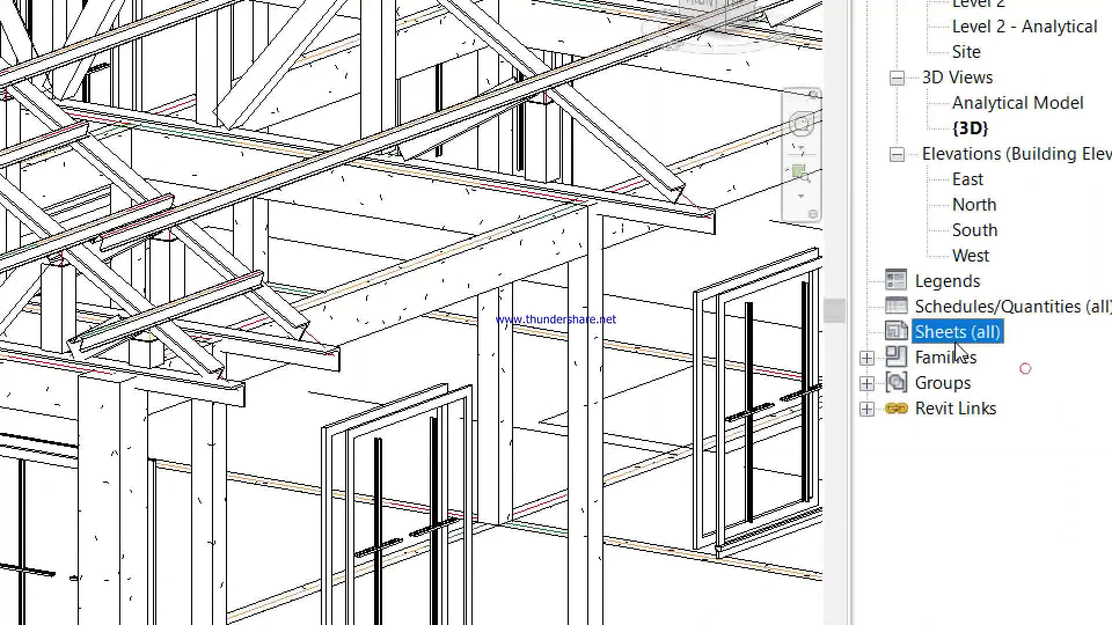
Start a new sheet and load the A3 metric titleblock from the Malaysia Titleblocks folder.
right_click(956, 344)
click(961, 364)
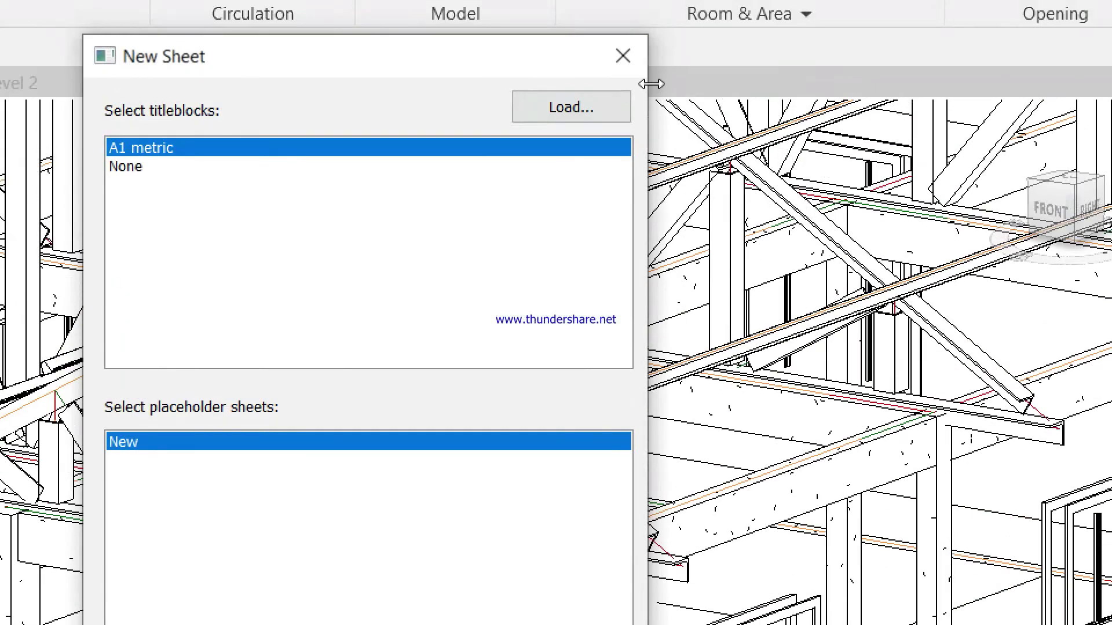
click(616, 123)
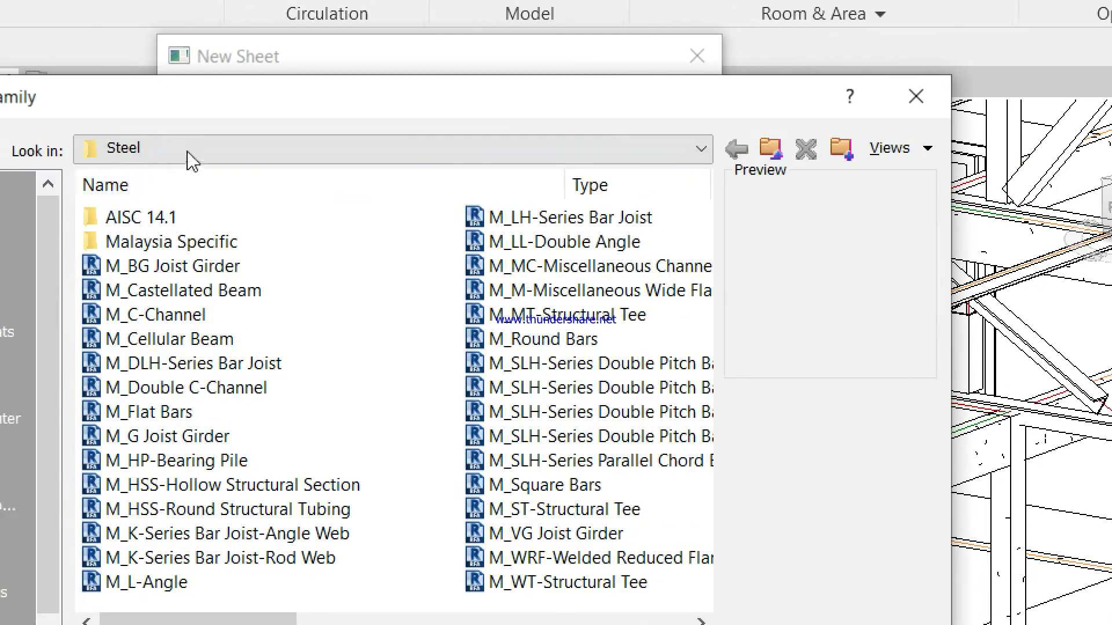
click(190, 157)
click(312, 341)
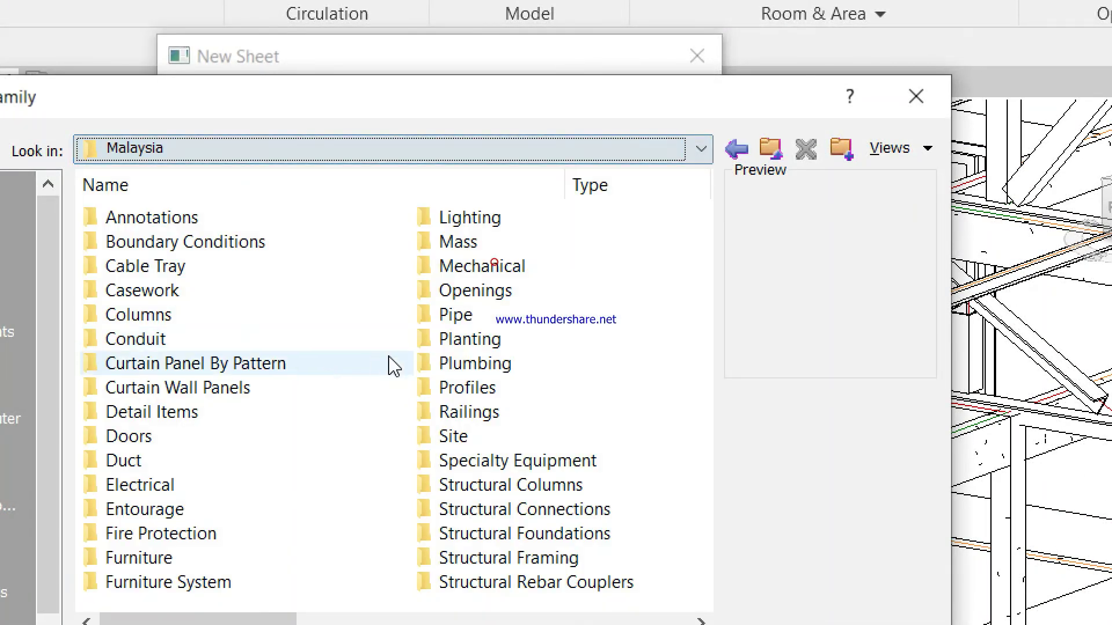
scroll(507, 448, down, 3)
double_click(209, 368)
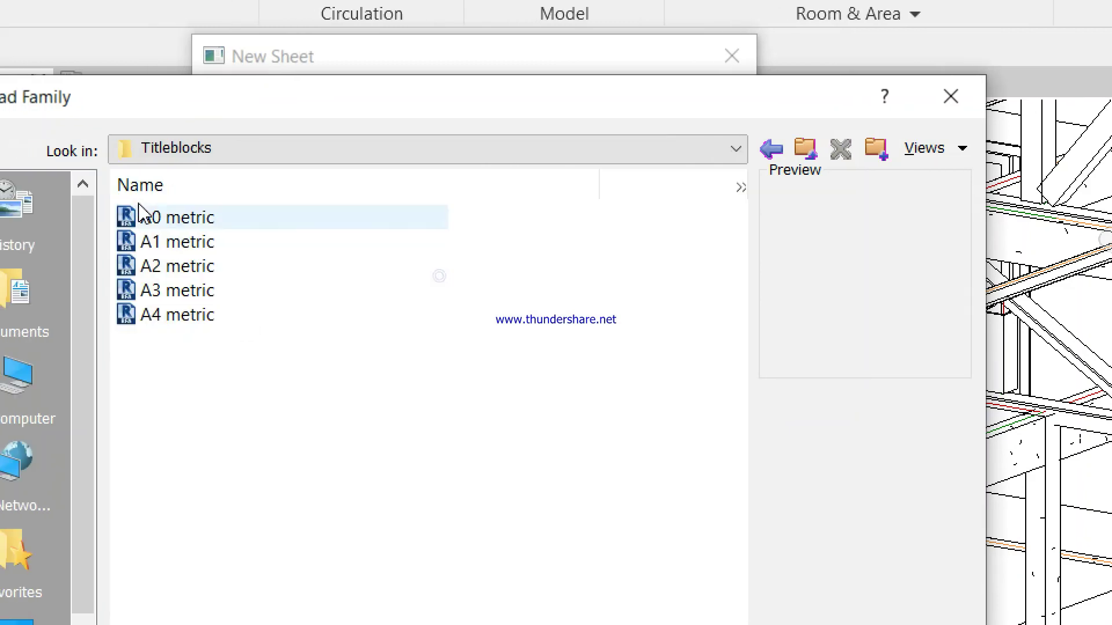
click(161, 297)
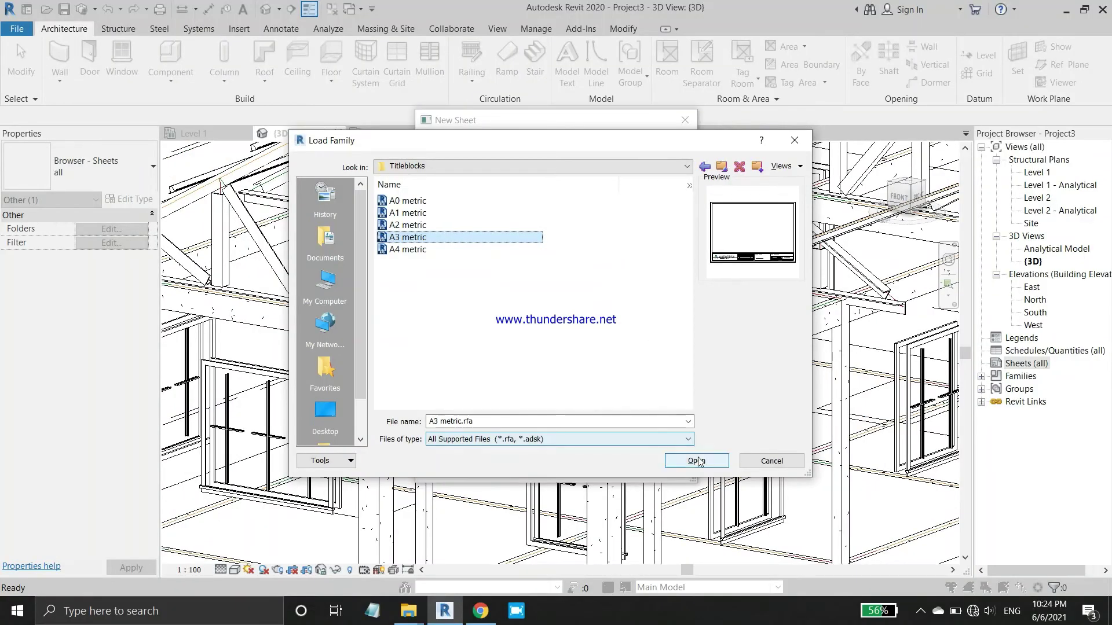
click(697, 461)
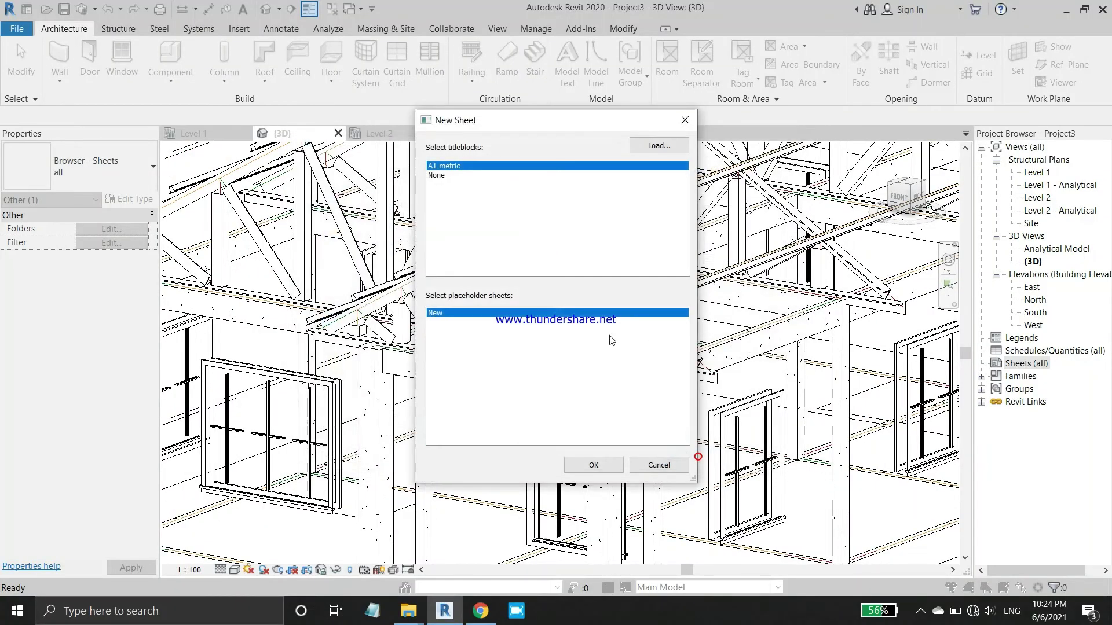
Create the sheet with the A3 titleblock and place the {3D} view on it.
click(597, 467)
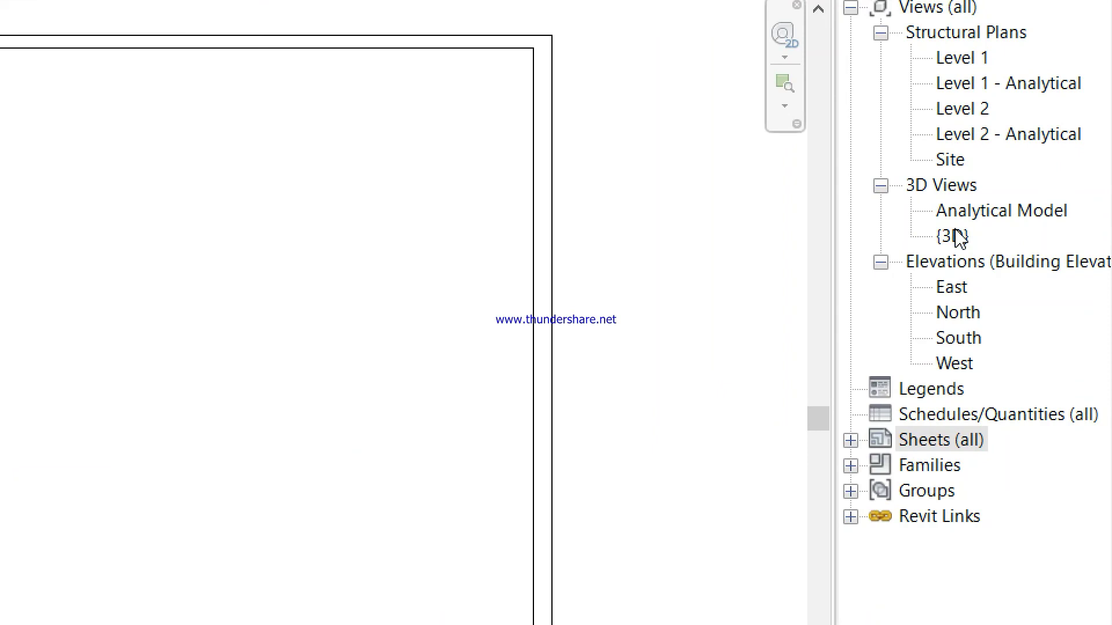
click(956, 233)
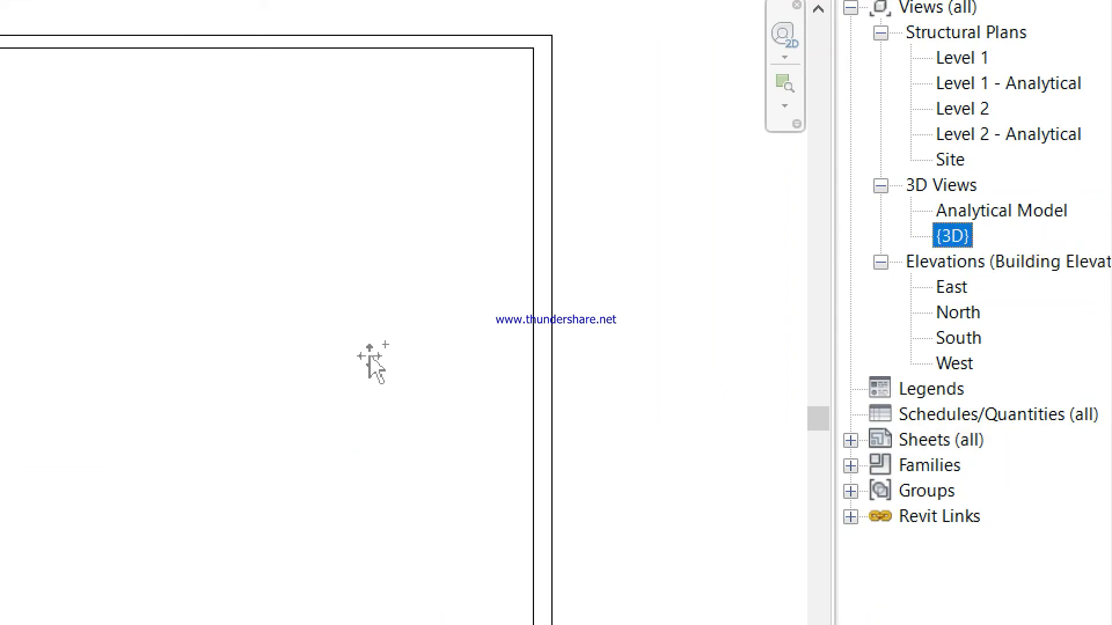
scroll(556, 353, down, 3)
scroll(463, 359, down, 2)
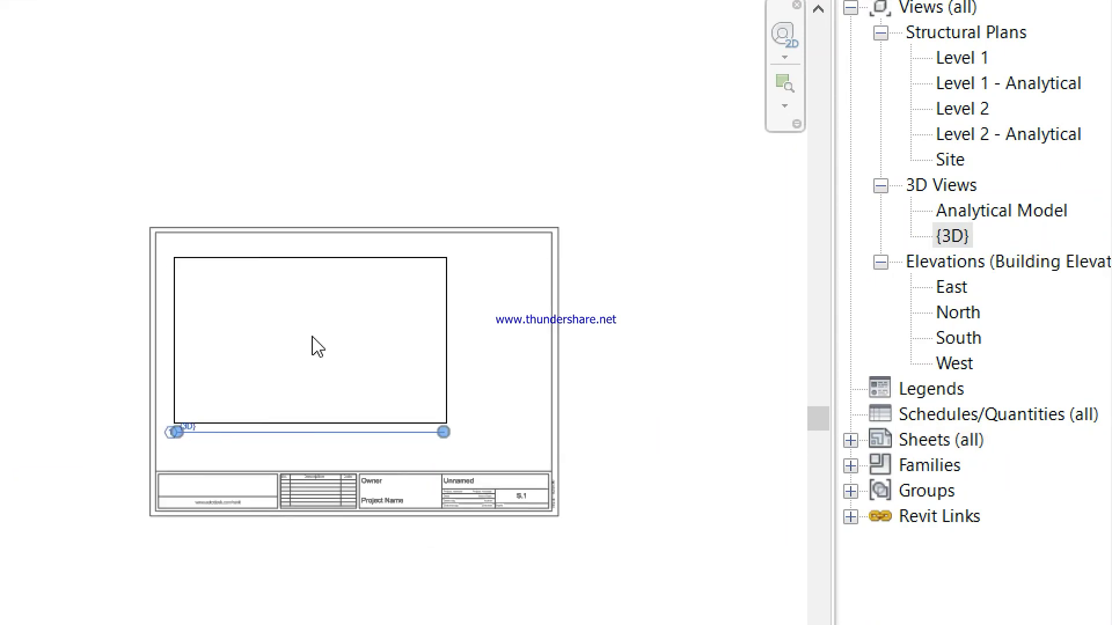
scroll(319, 336, up, 1)
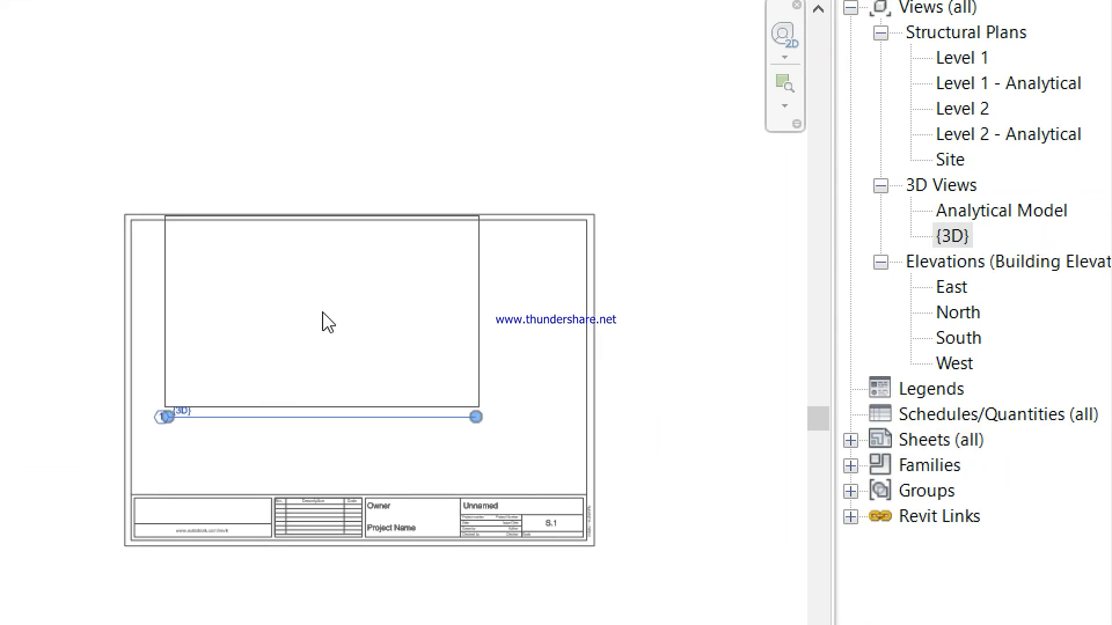
click(310, 388)
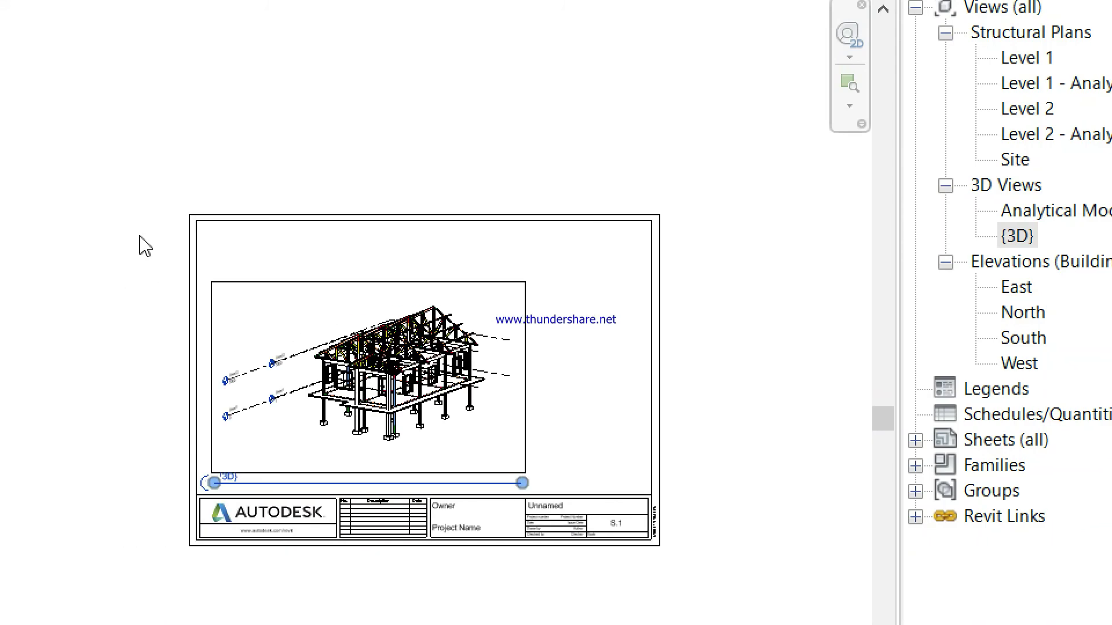
Change the 3D viewport's scale from 1:100 to 1:50.
scroll(751, 334, up, 2)
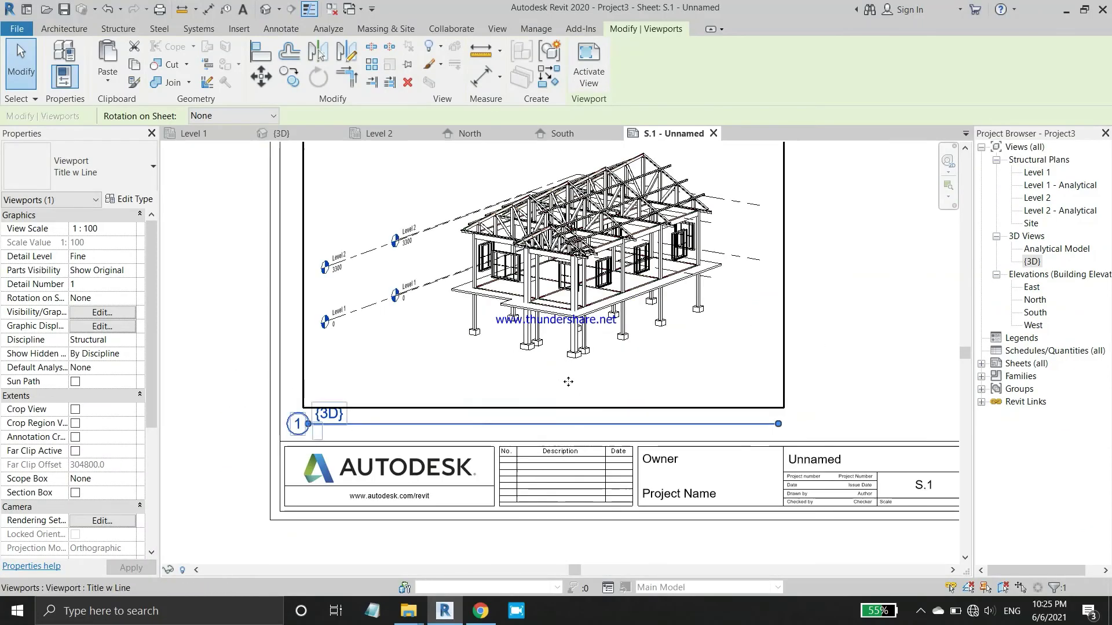
scroll(751, 335, up, 2)
scroll(751, 334, down, 3)
scroll(470, 323, up, 2)
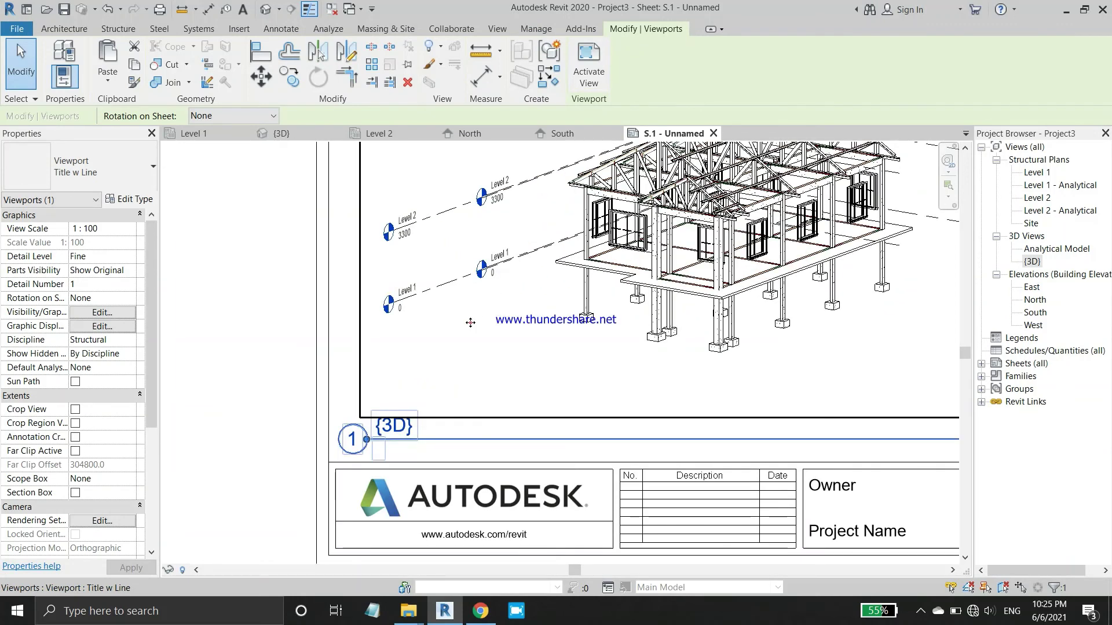
double_click(471, 322)
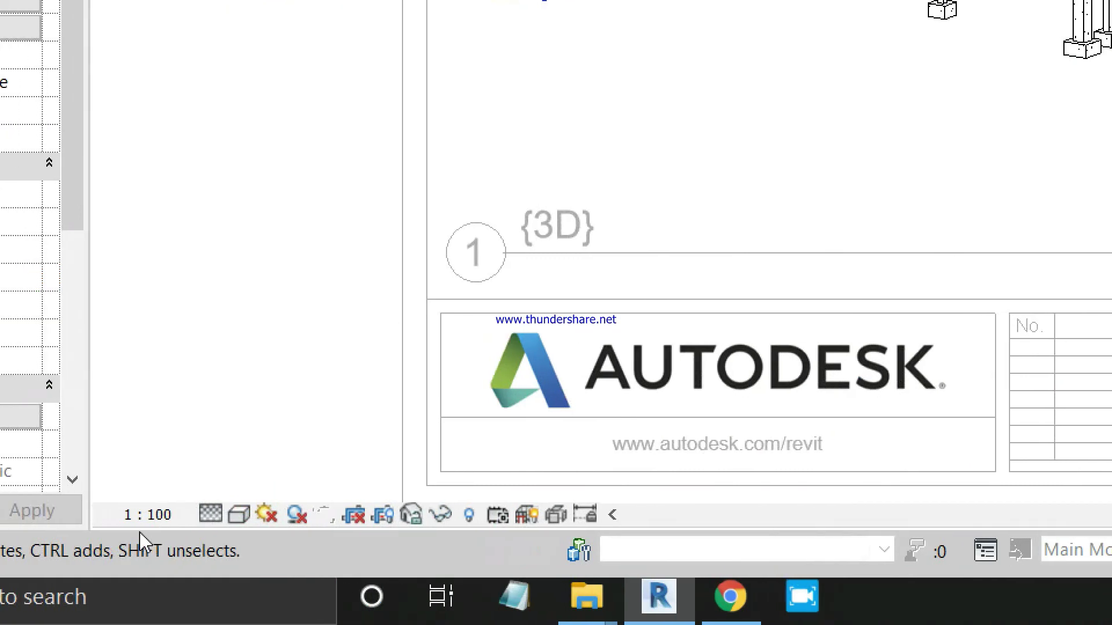
click(142, 520)
click(188, 337)
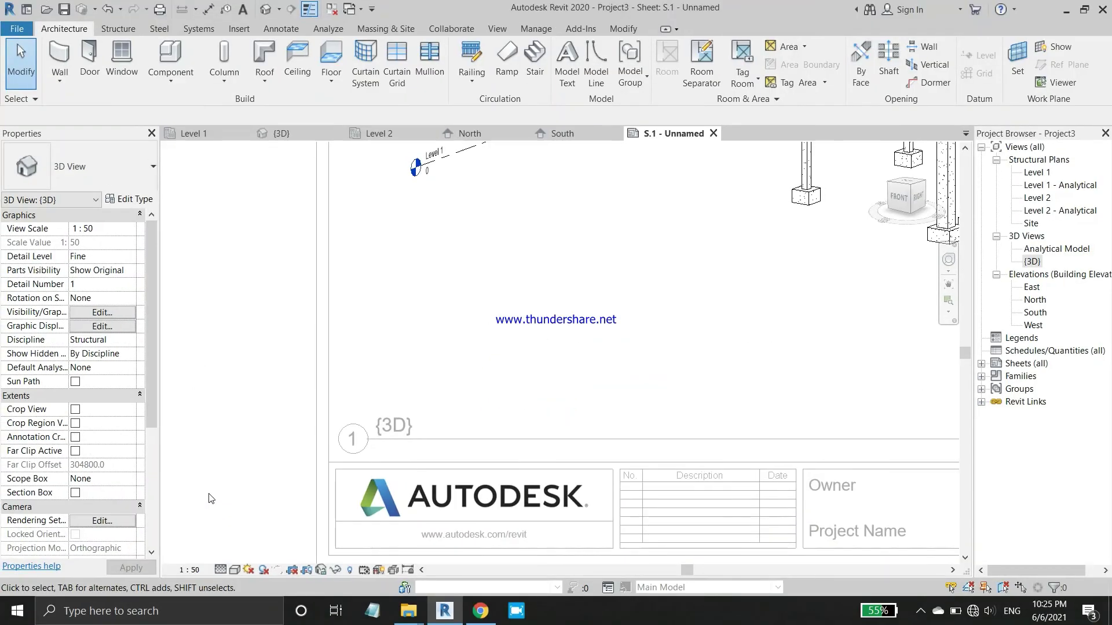
double_click(210, 497)
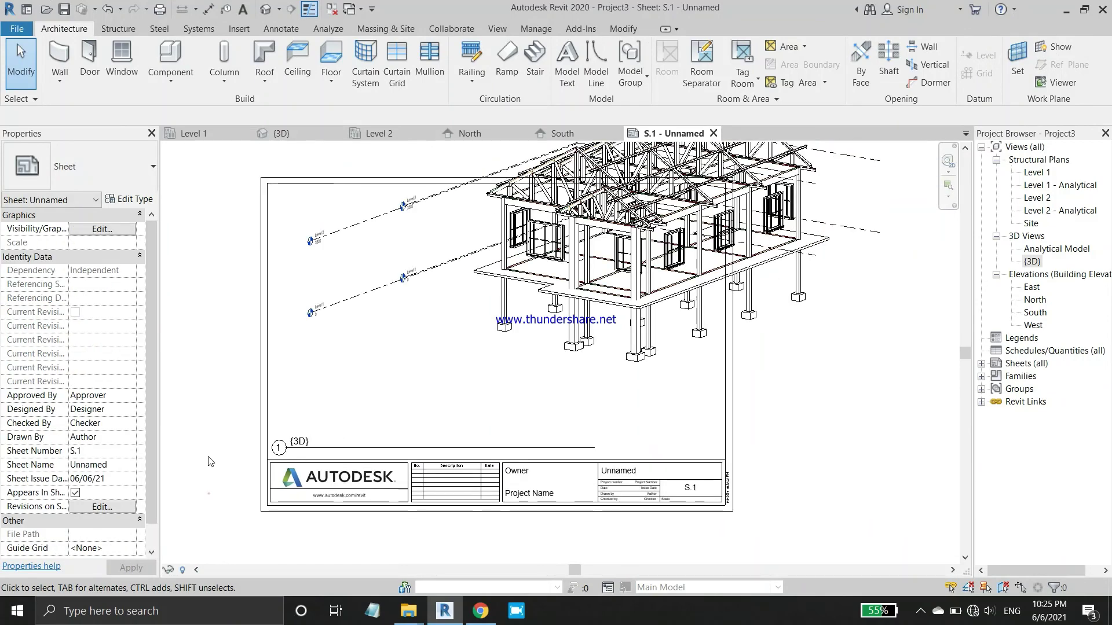
middle_drag(381, 309, 403, 363)
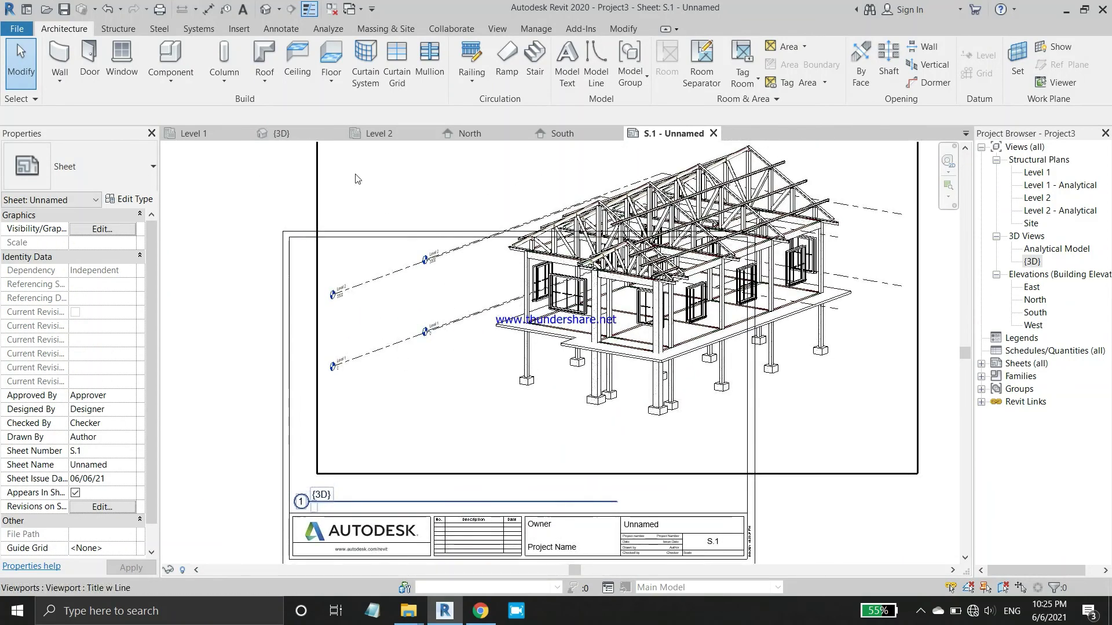
Return to the 3D view and turn it to the Right side via the ViewCube.
click(282, 134)
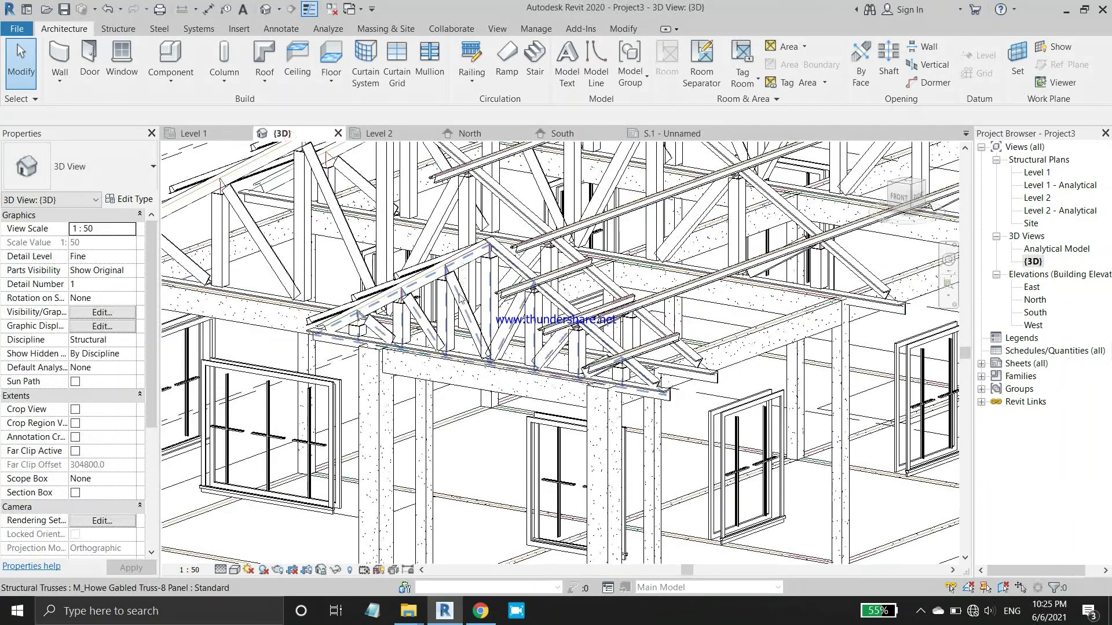
scroll(485, 329, down, 2)
scroll(483, 330, down, 2)
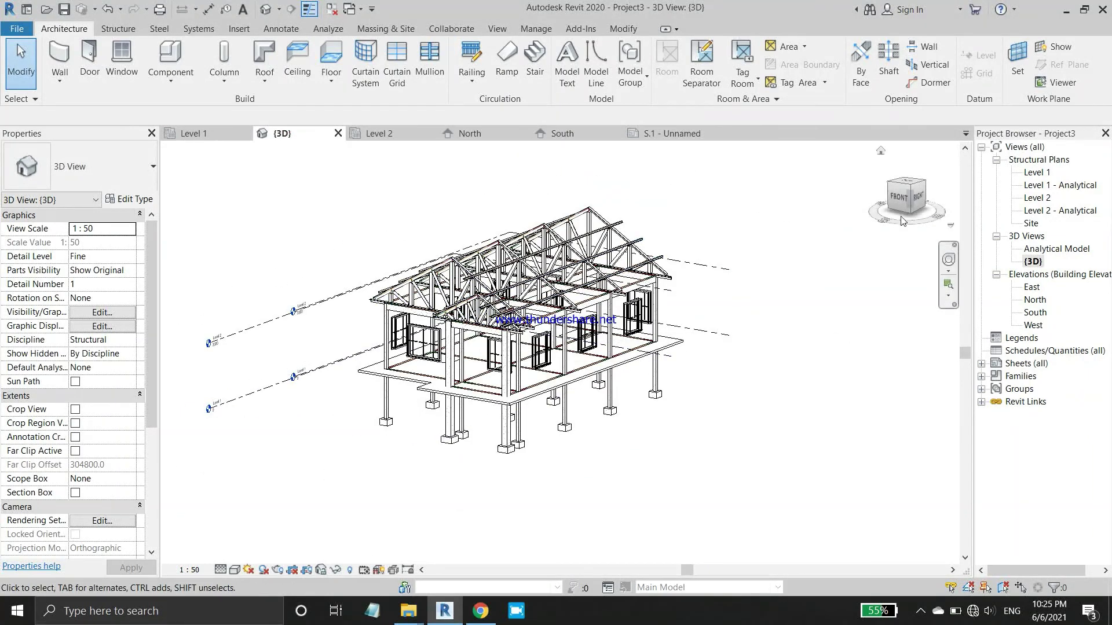
click(921, 200)
scroll(483, 349, up, 2)
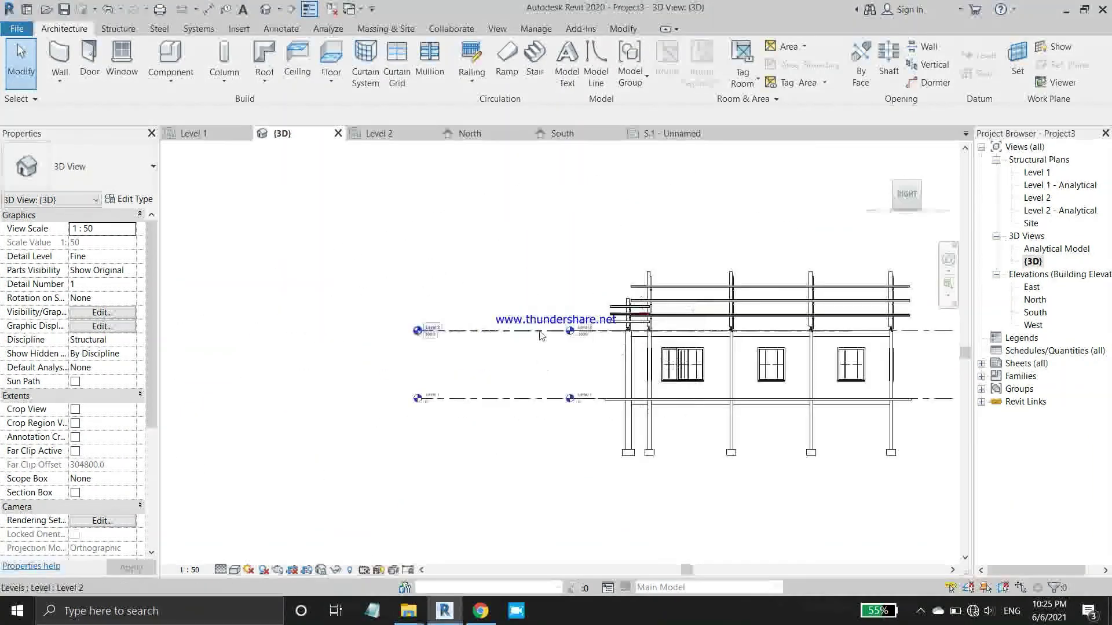
scroll(482, 348, up, 2)
scroll(482, 349, up, 1)
Drag the left ends of Level 2 and Level 1 to their right-hand heads, then orbit back.
click(328, 318)
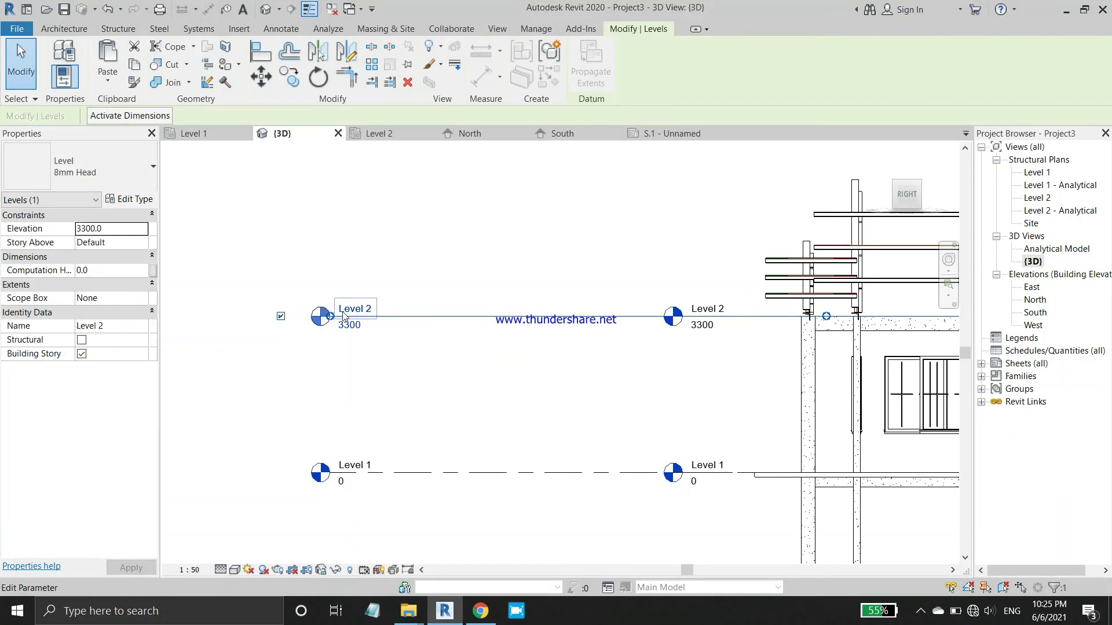
drag(328, 317, 612, 328)
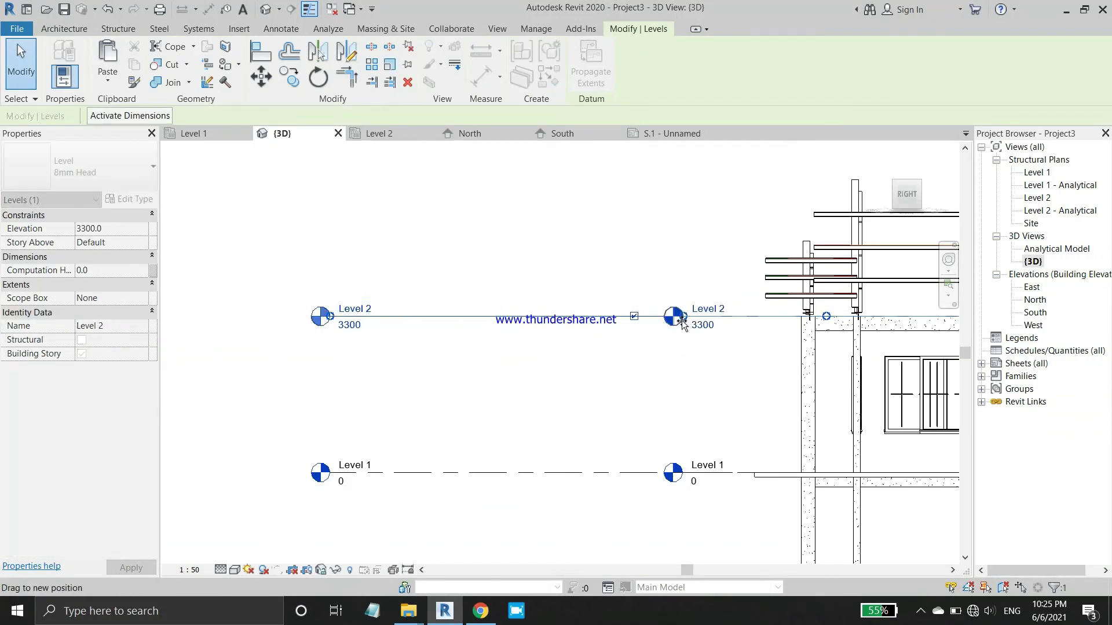
drag(682, 324, 681, 323)
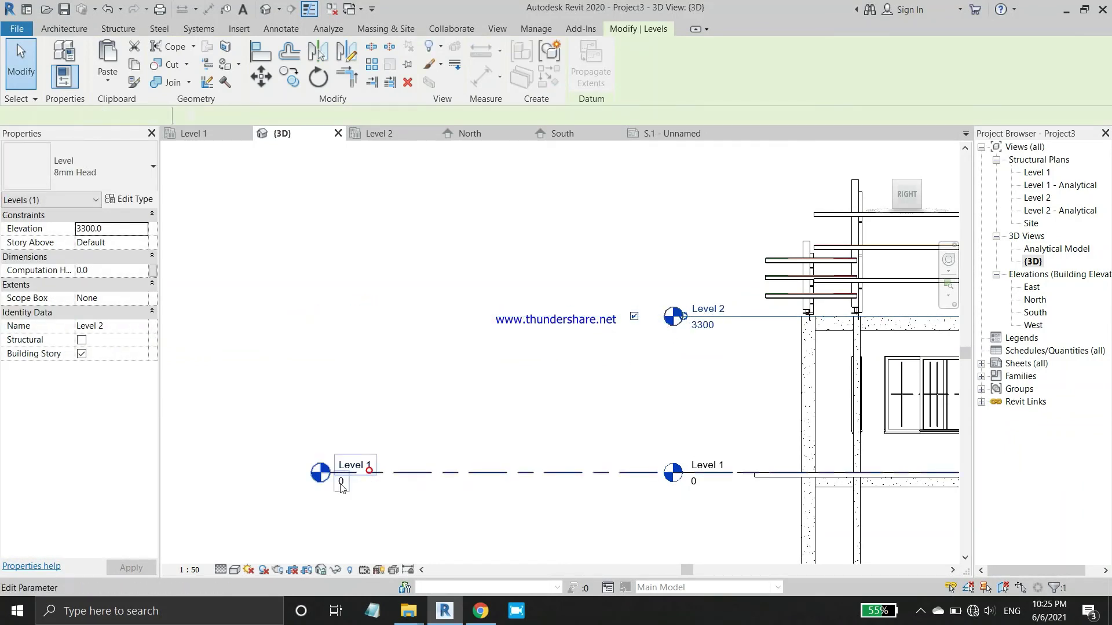
click(341, 488)
drag(331, 473, 680, 476)
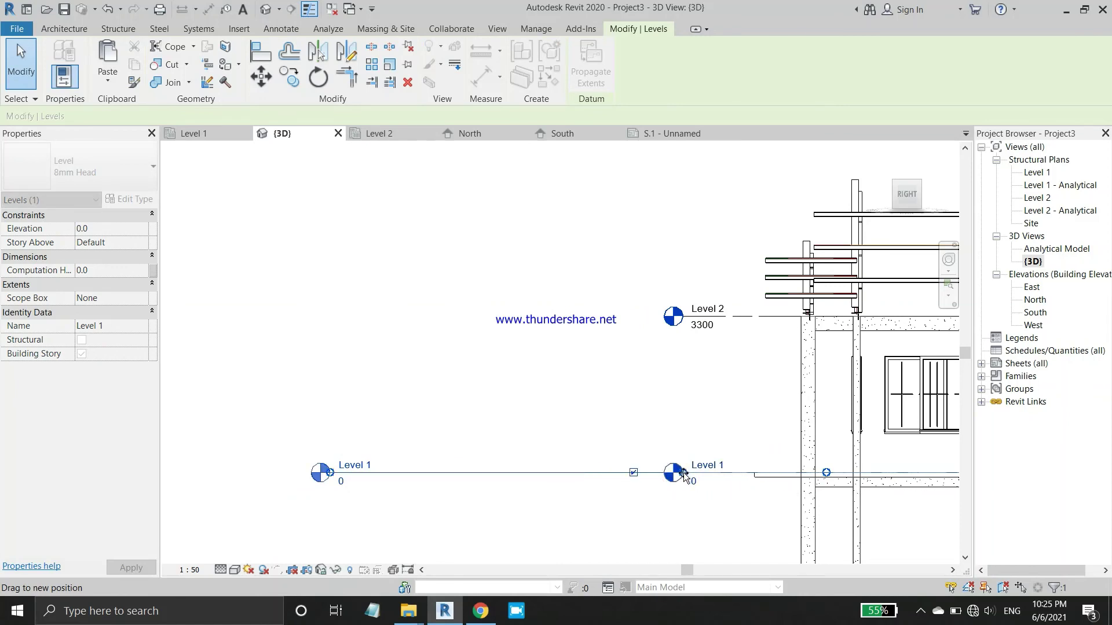
drag(683, 472, 682, 473)
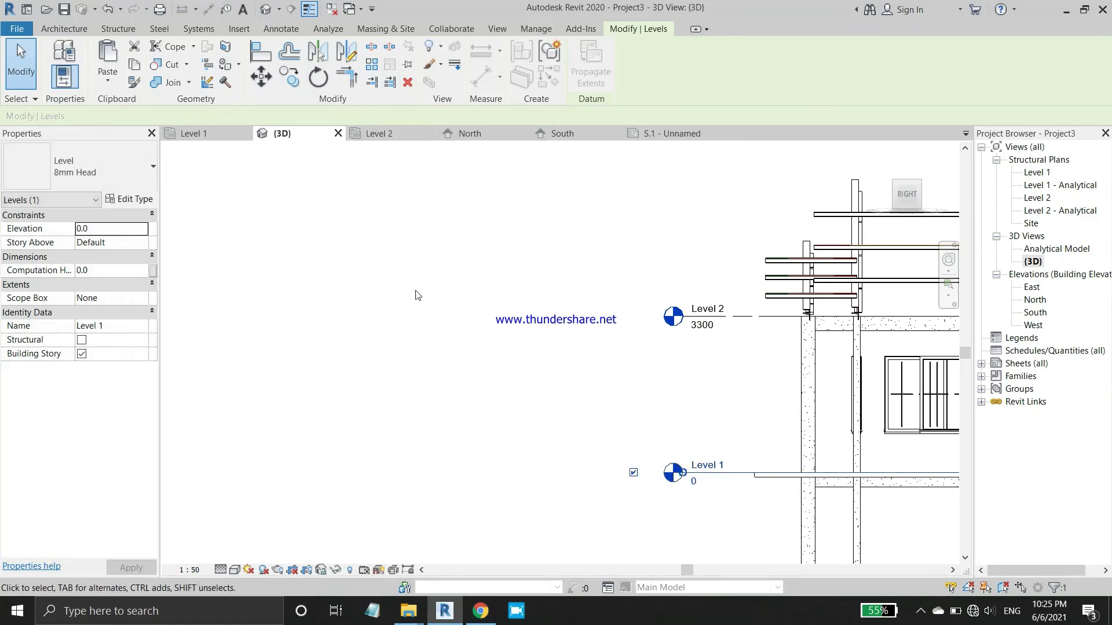
shift+middle_drag(415, 295, 503, 402)
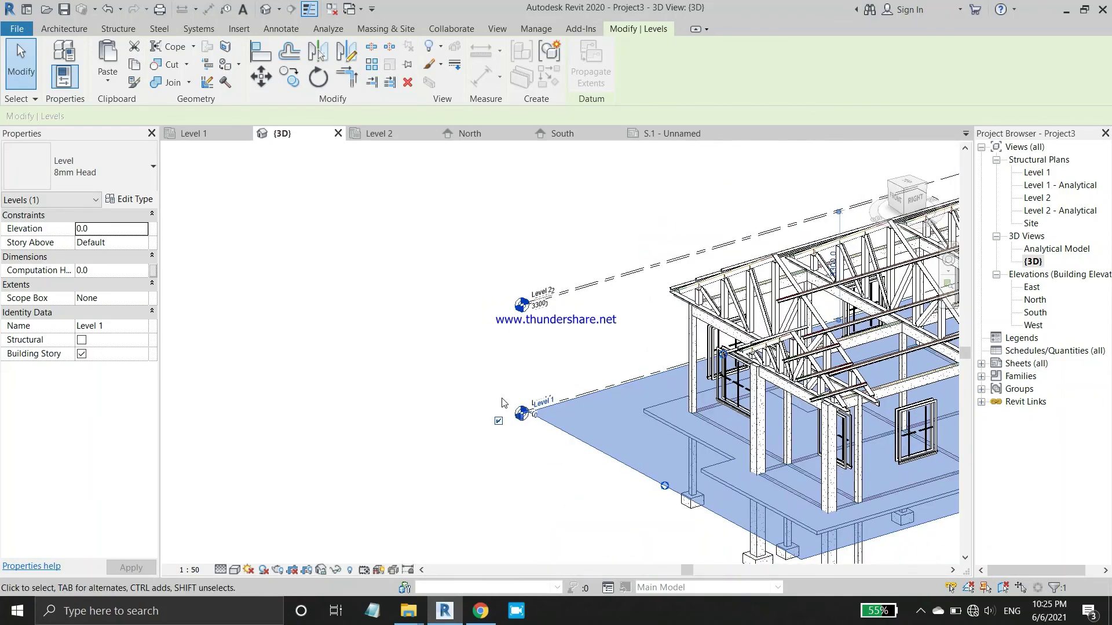
Turn the model to the Left side view and drag the Level 1 head further left.
scroll(503, 403, down, 5)
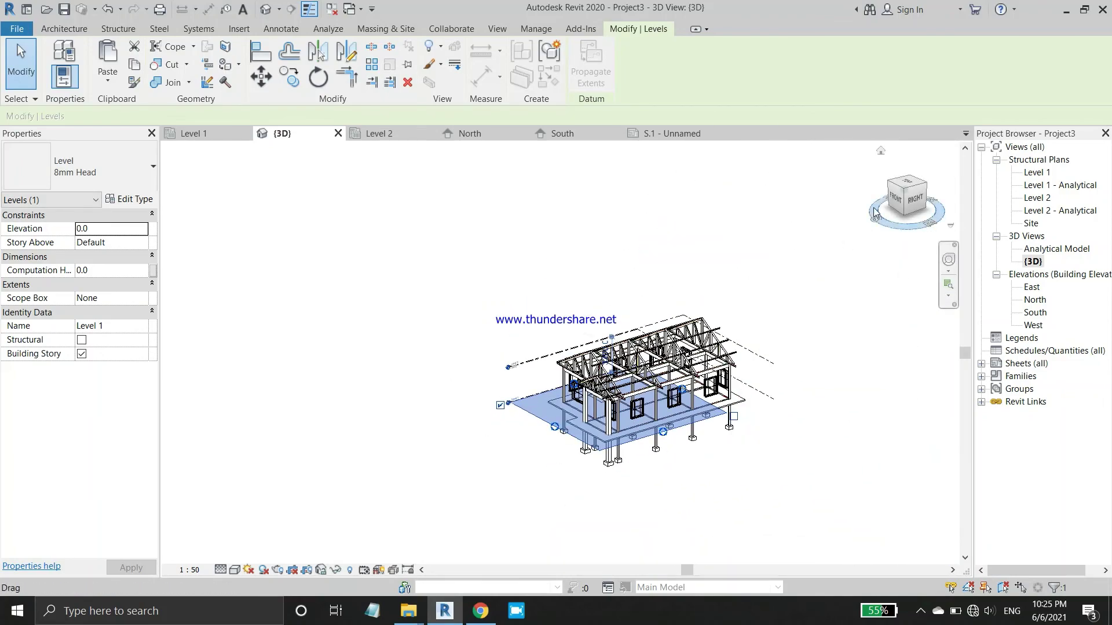
mouse_move(802, 283)
shift+middle_down()
mouse_move(819, 455)
mouse_move(849, 385)
shift+middle_up()
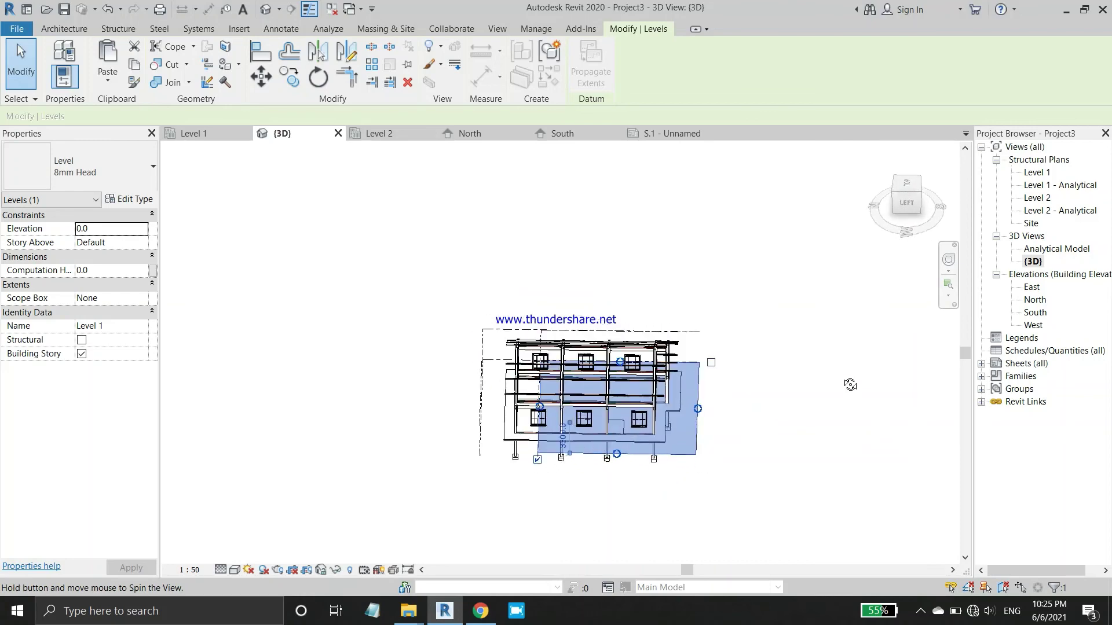
click(904, 203)
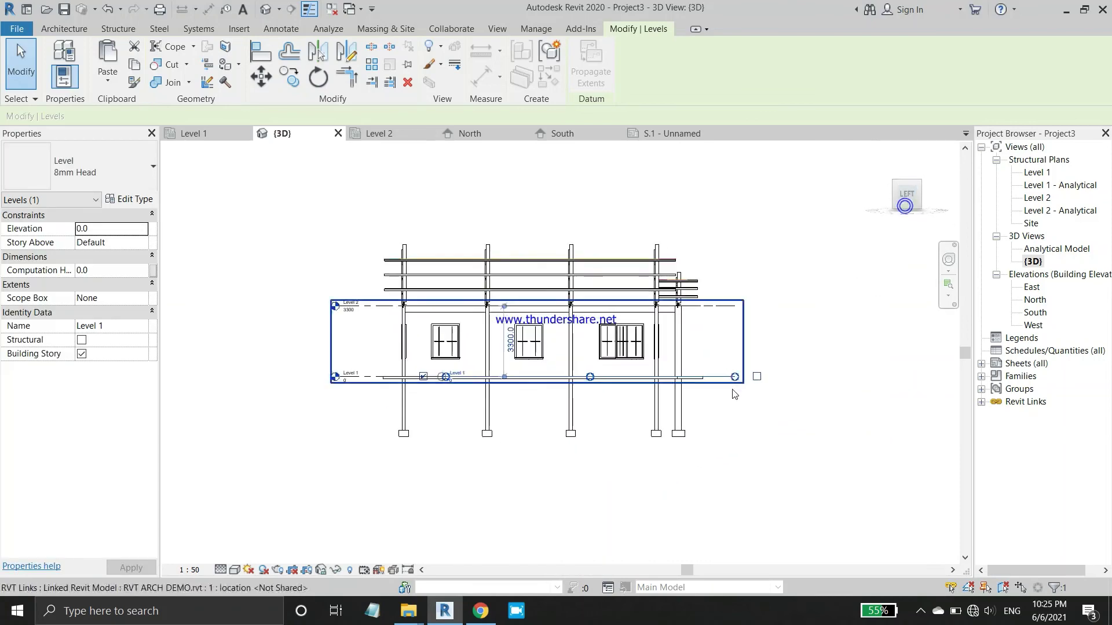
scroll(364, 301, up, 1)
scroll(366, 305, up, 3)
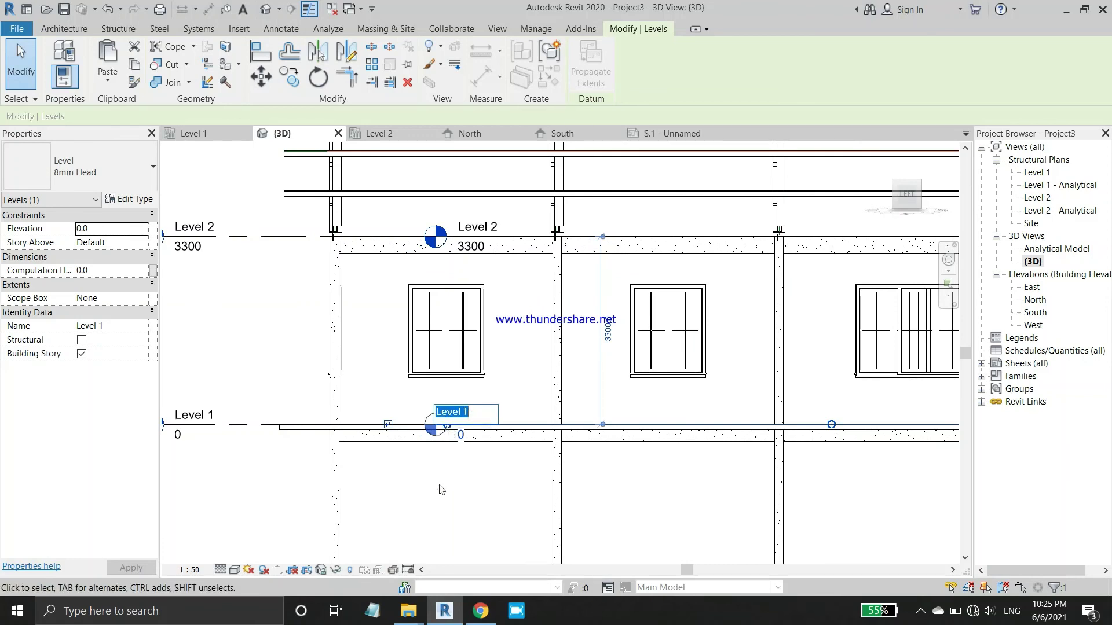
click(443, 421)
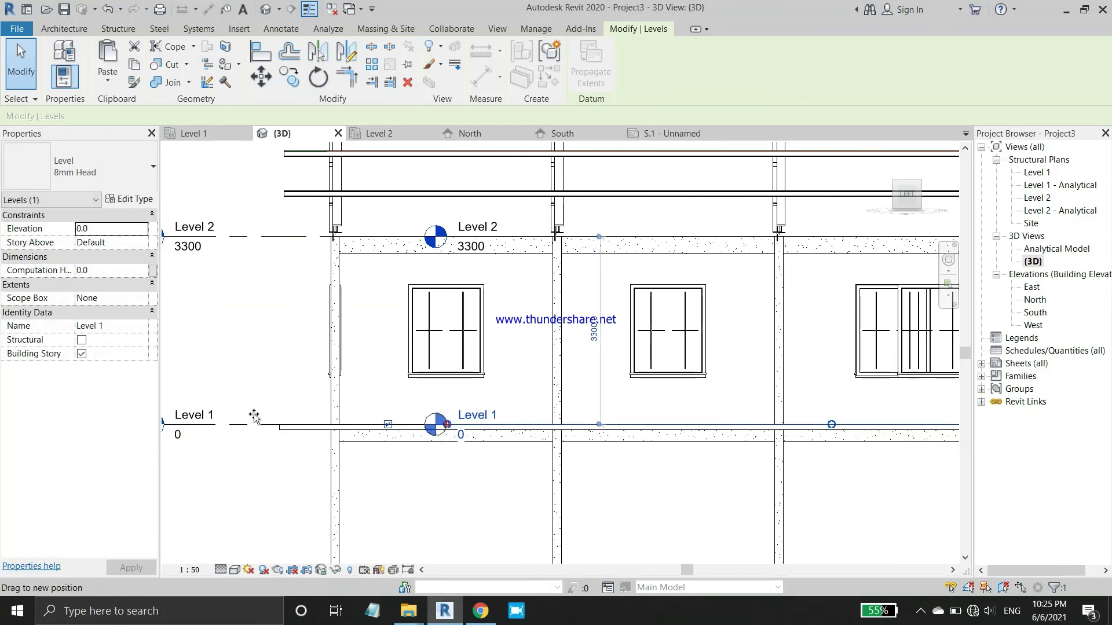
drag(255, 416, 163, 425)
Align the Level 2 head with Level 1's and pull Level 2's far end back toward the house.
scroll(518, 405, down, 1)
scroll(318, 297, up, 1)
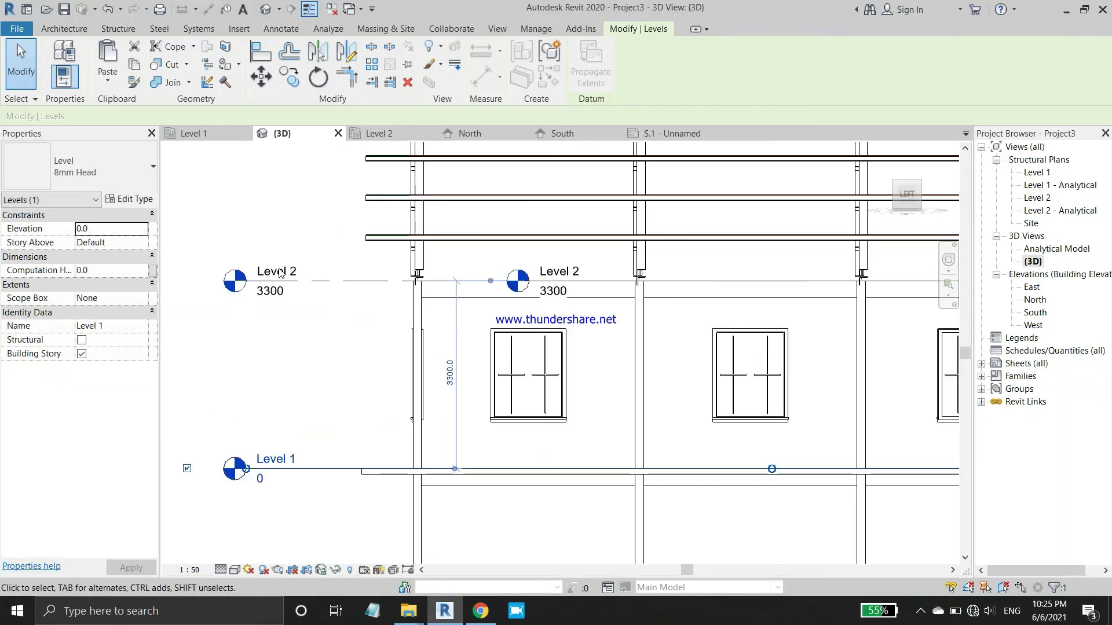
click(528, 283)
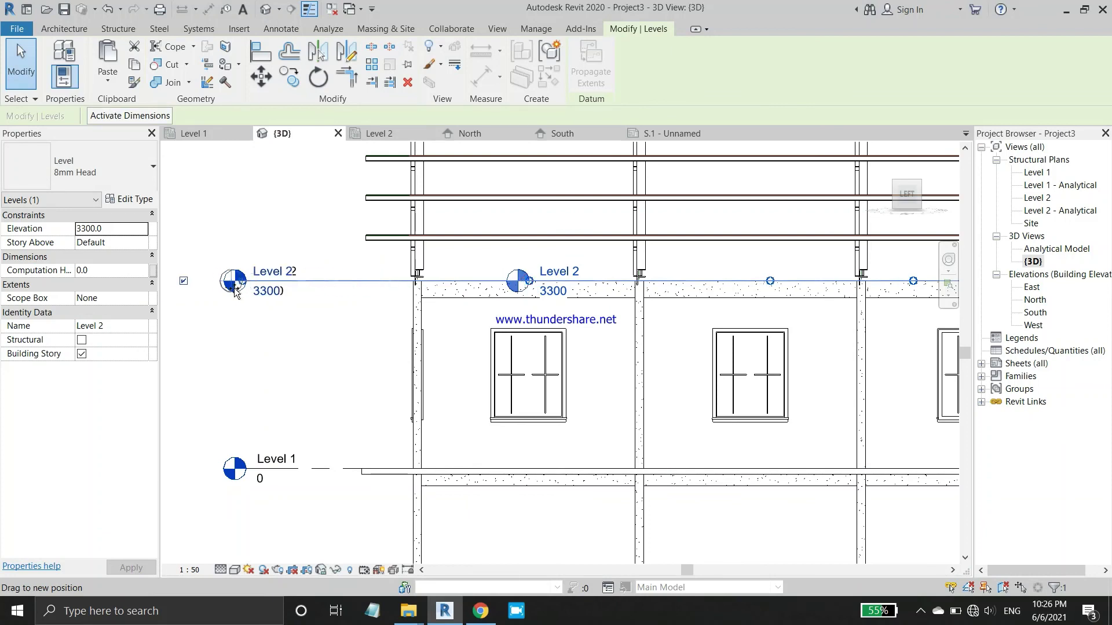
drag(236, 292, 242, 295)
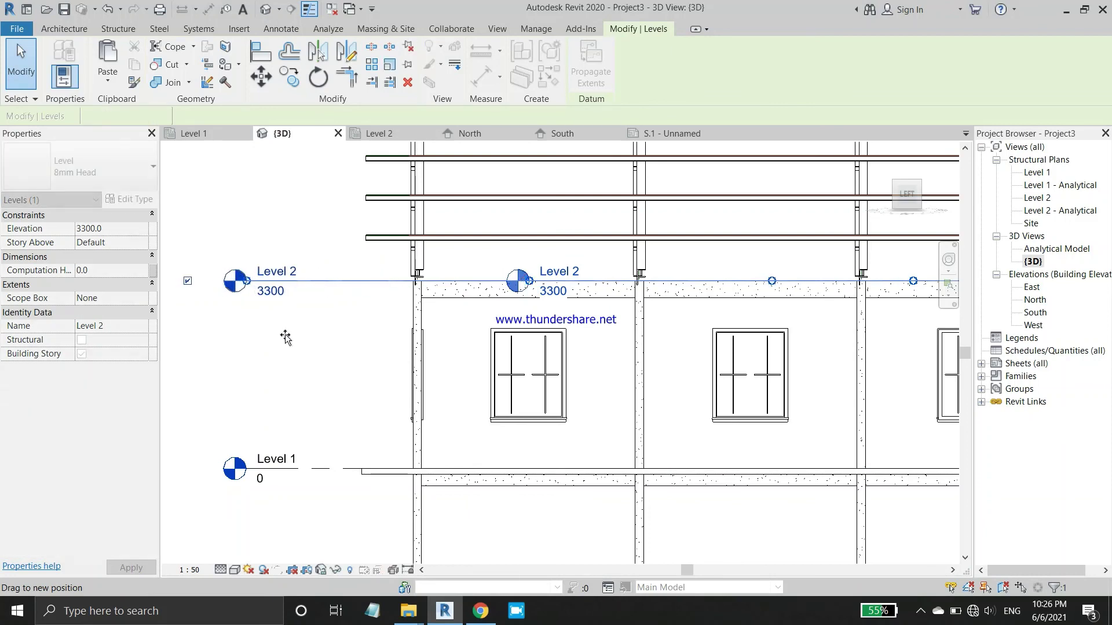
drag(286, 338, 286, 335)
scroll(285, 336, down, 2)
scroll(681, 322, up, 1)
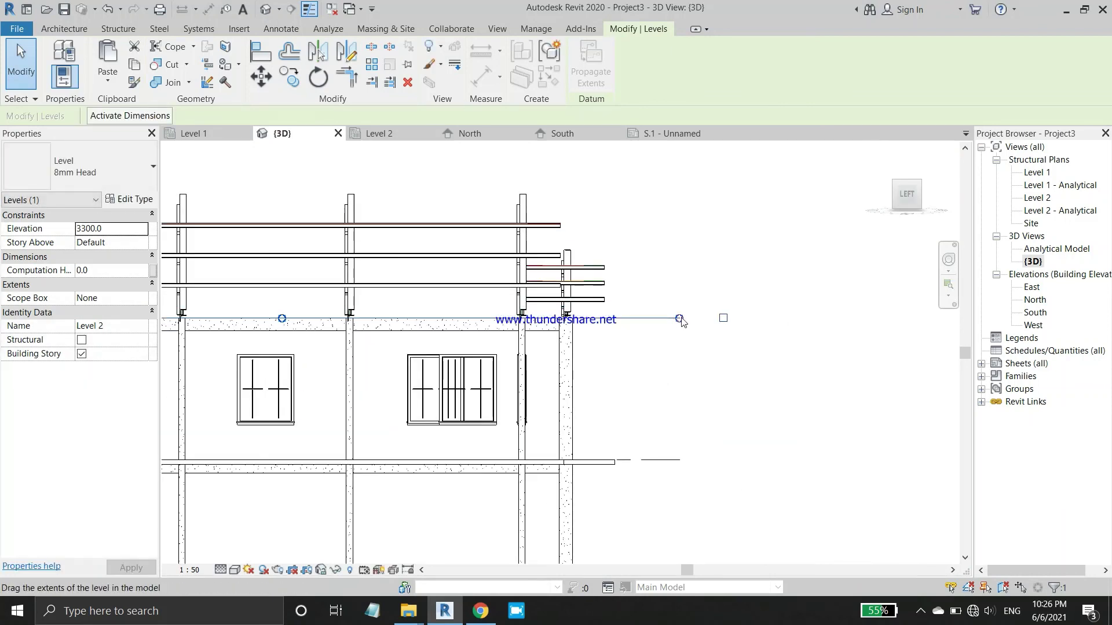
drag(681, 322, 636, 326)
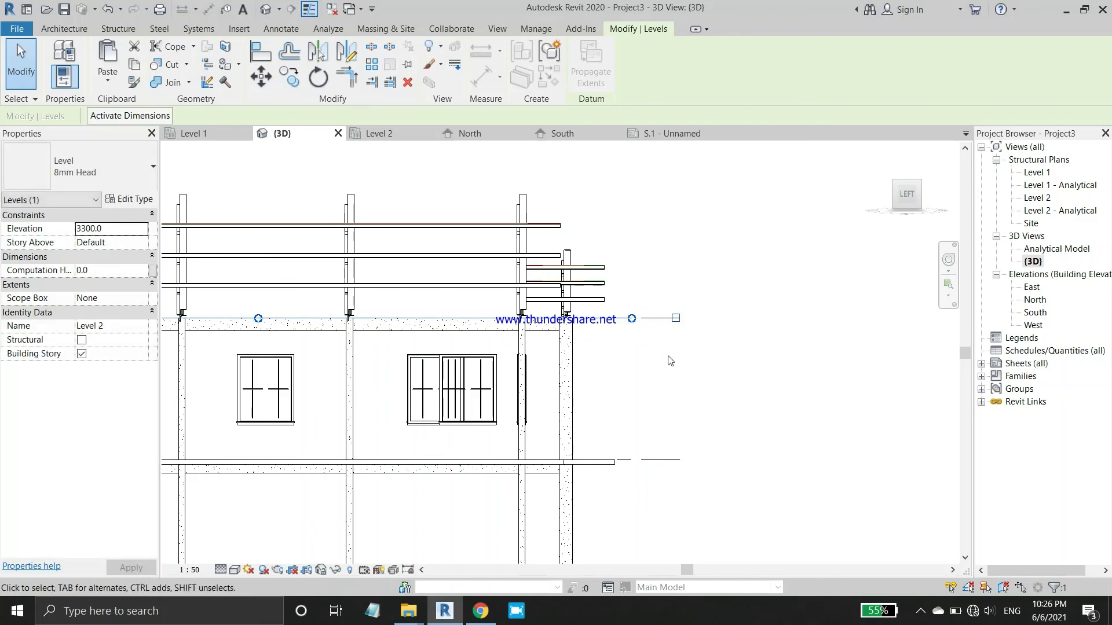
click(659, 362)
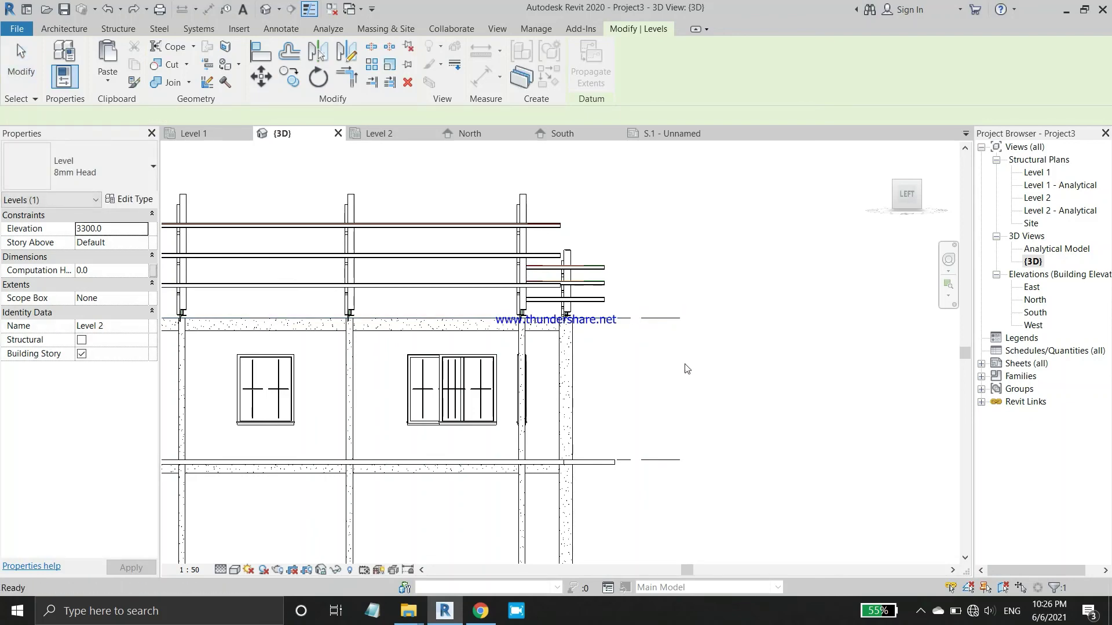
scroll(717, 231, down, 2)
mouse_move(717, 232)
shift+middle_down()
mouse_move(681, 347)
mouse_move(493, 245)
mouse_move(579, 249)
shift+middle_up()
On sheet S.1, move the 3D viewport down inside the titleblock border.
scroll(579, 249, up, 2)
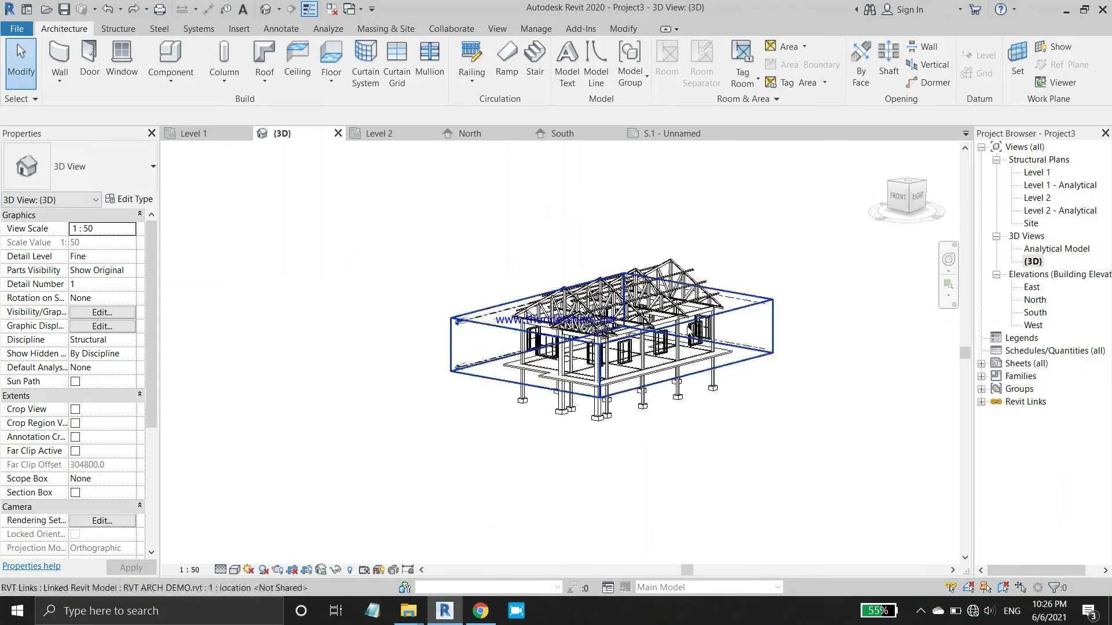
scroll(580, 249, up, 3)
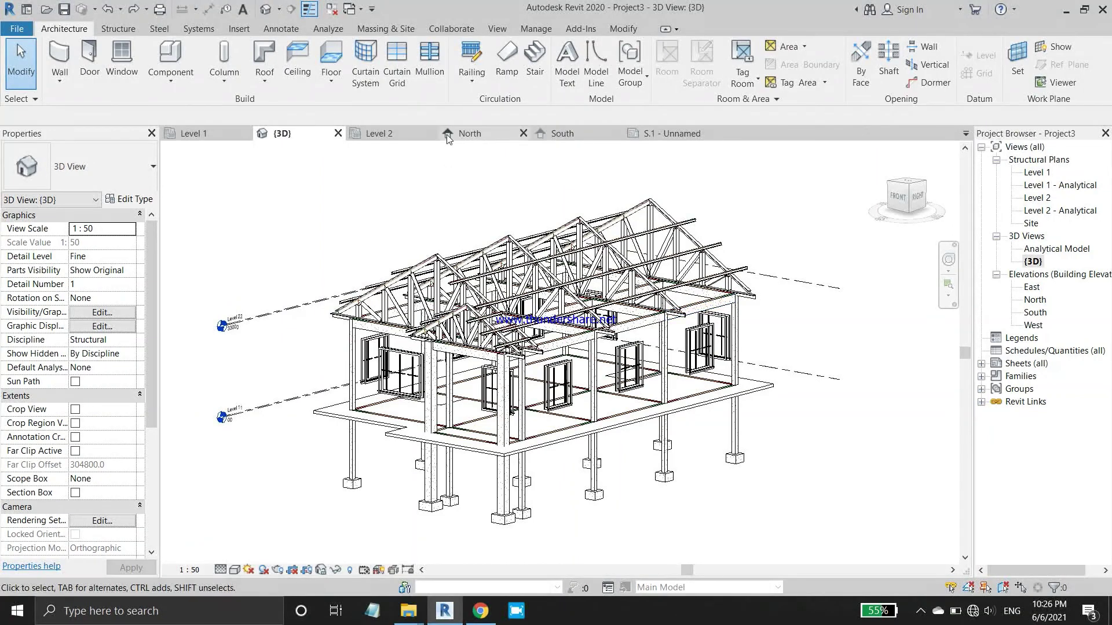
click(685, 133)
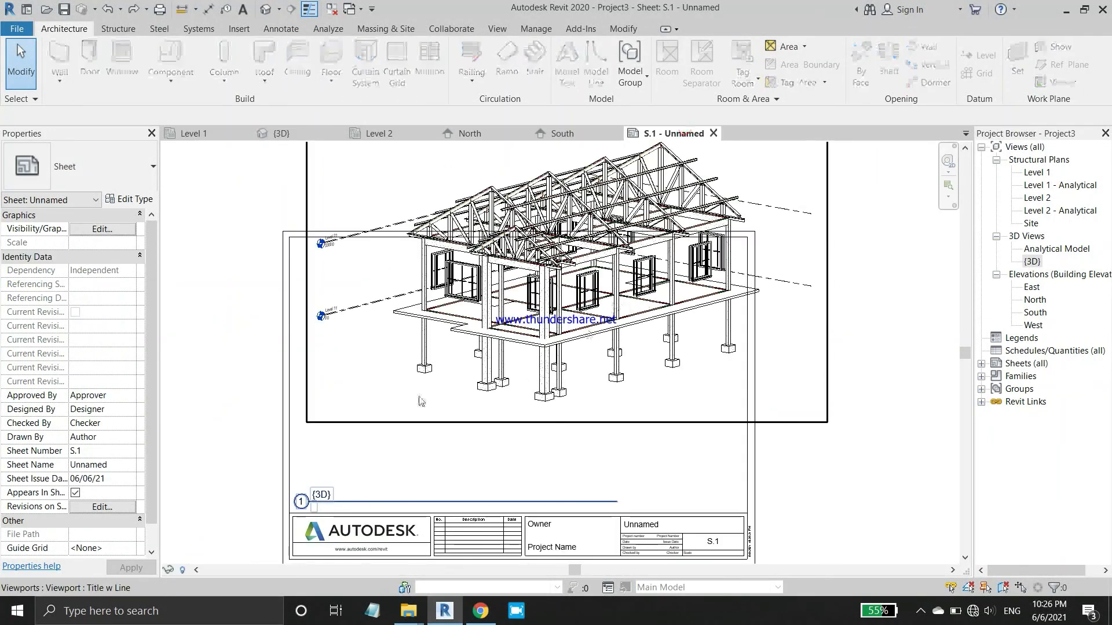
scroll(409, 448, up, 2)
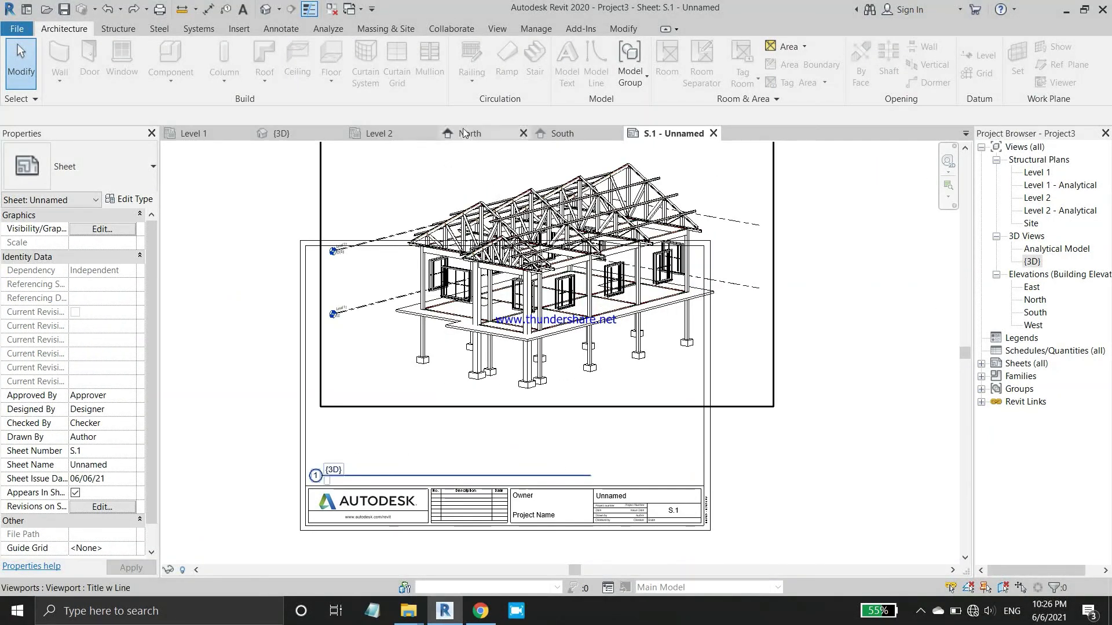
click(636, 351)
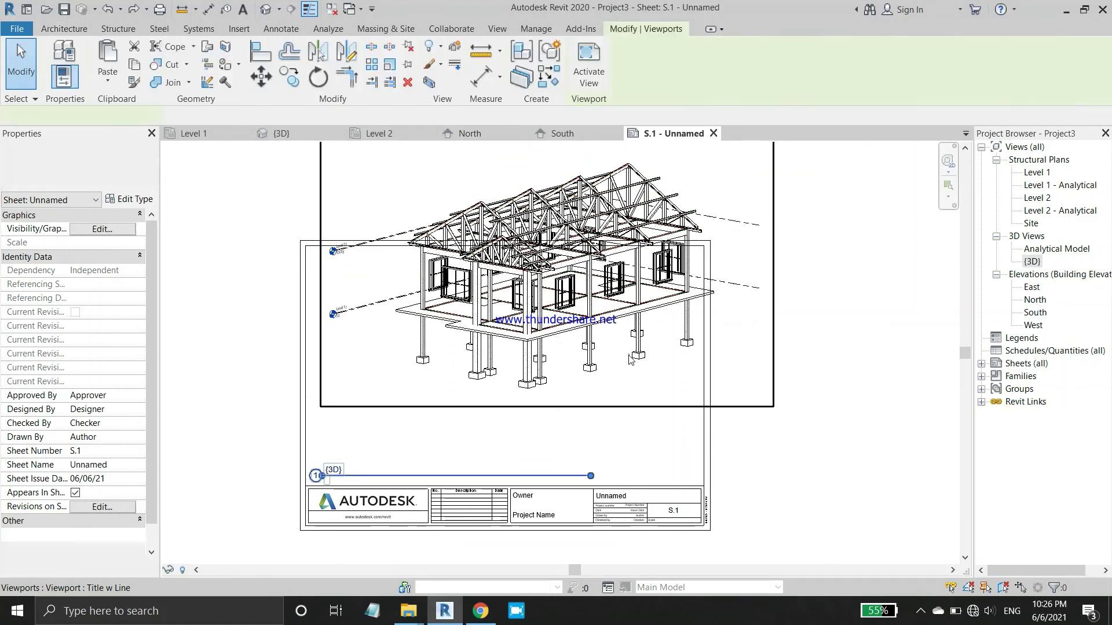
mouse_move(624, 347)
mouse_down()
mouse_move(581, 415)
mouse_move(604, 415)
mouse_up()
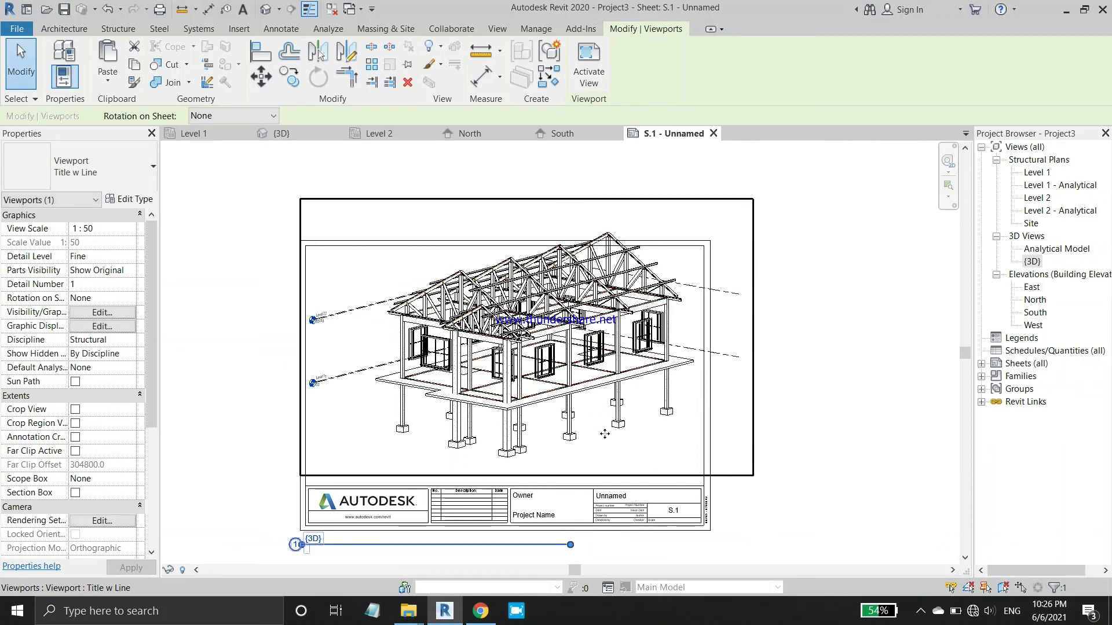
key(Down)
key(Down)
key(Down)
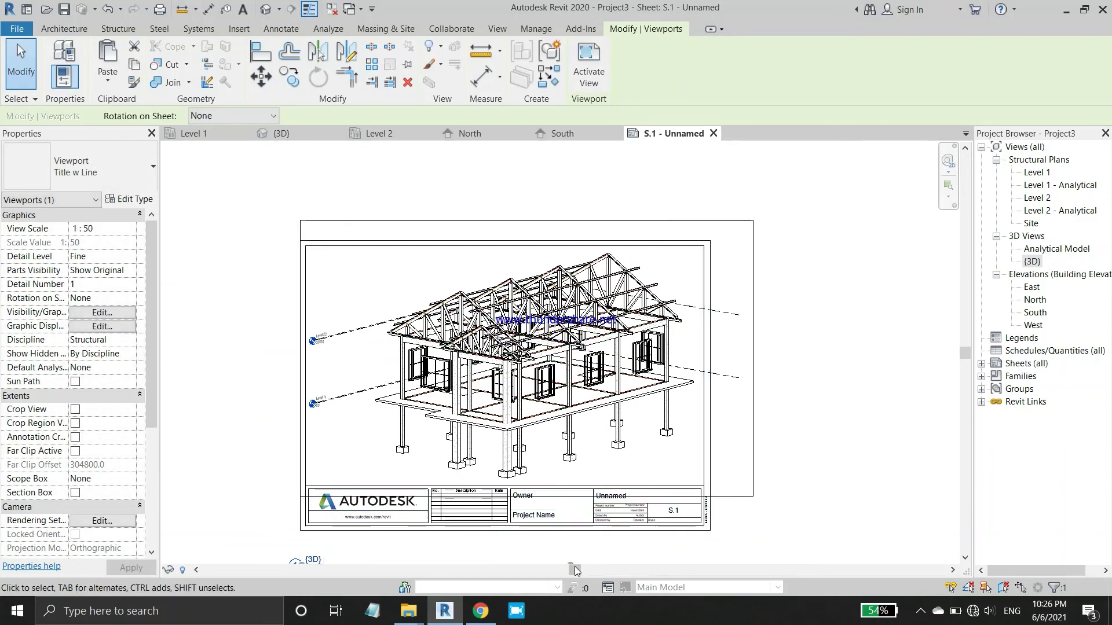
Move the {3D} viewport title up above the titleblock.
scroll(368, 558, up, 2)
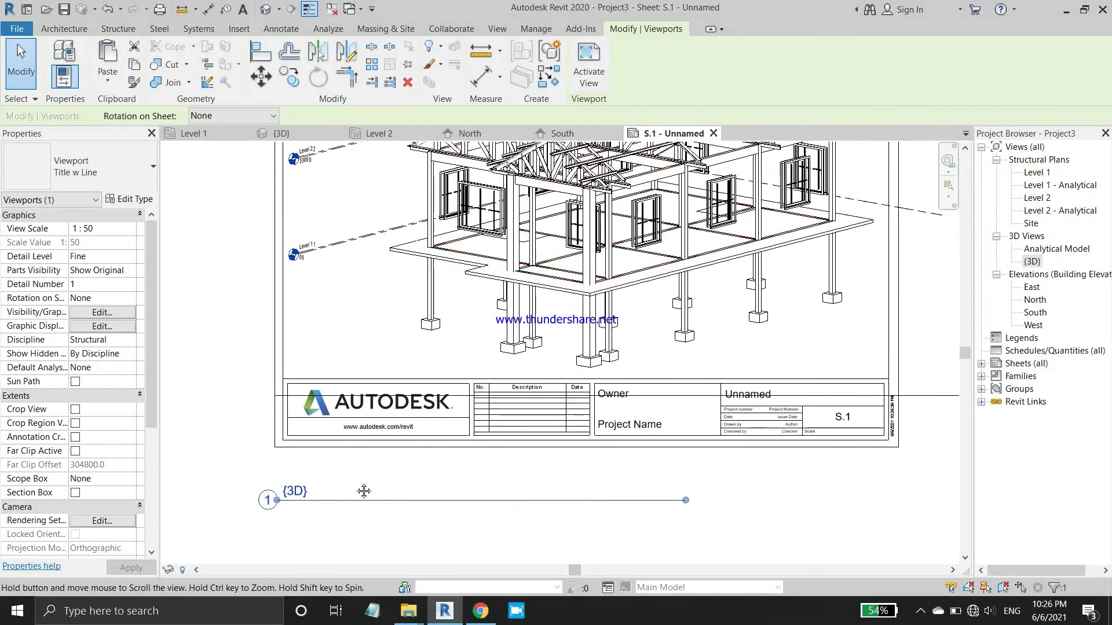
middle_drag(360, 564, 379, 531)
click(380, 531)
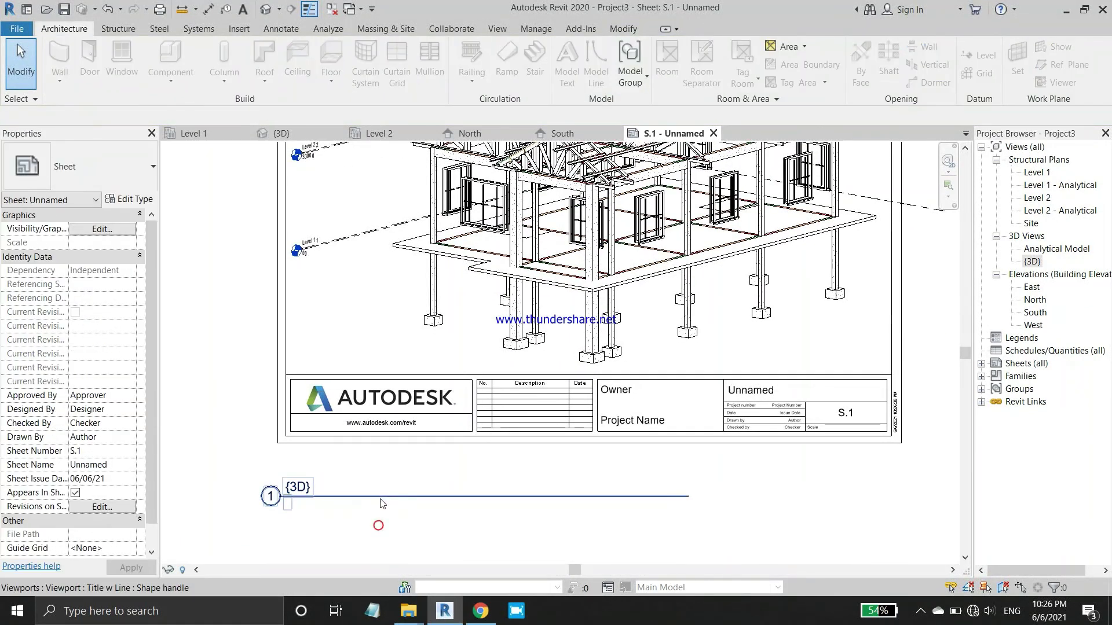
click(373, 496)
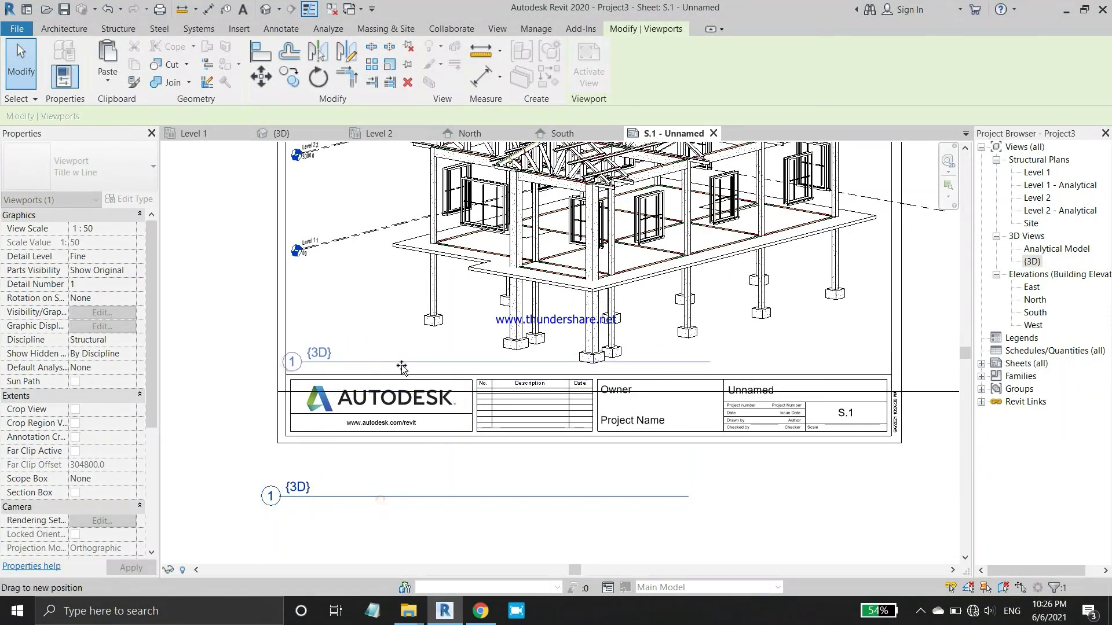